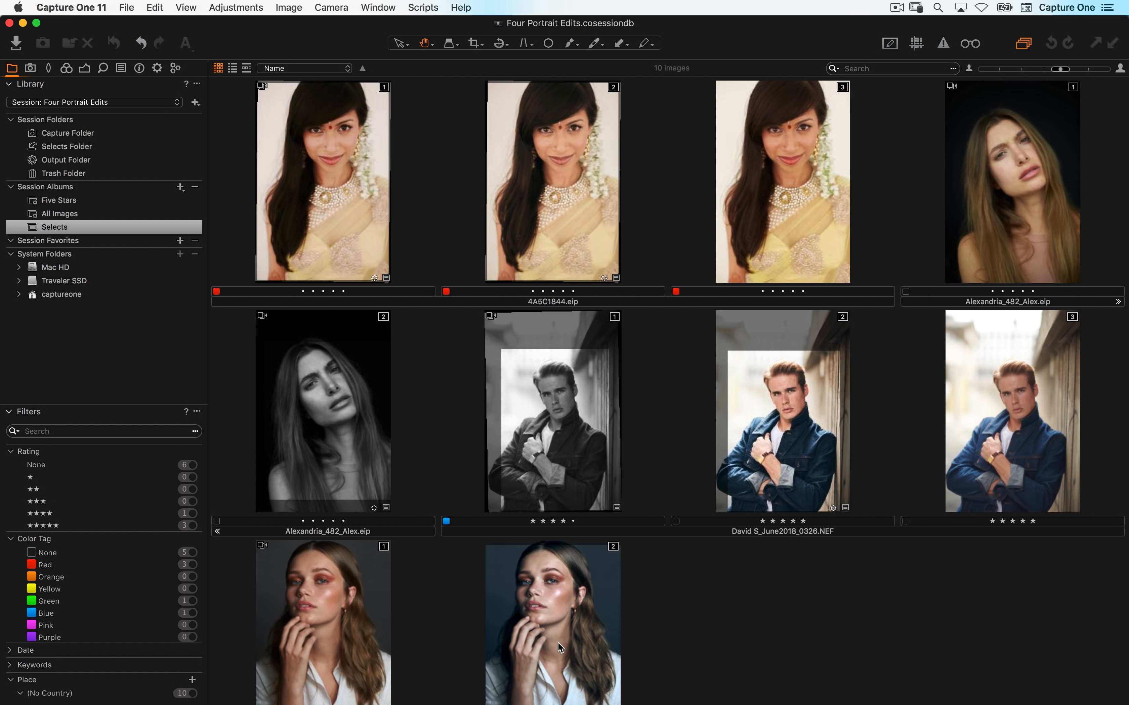
# Open the second variant of 4A5C1844.eip and view the woman's face at 100%
pyautogui.click(560, 640)
pyautogui.click(551, 154)
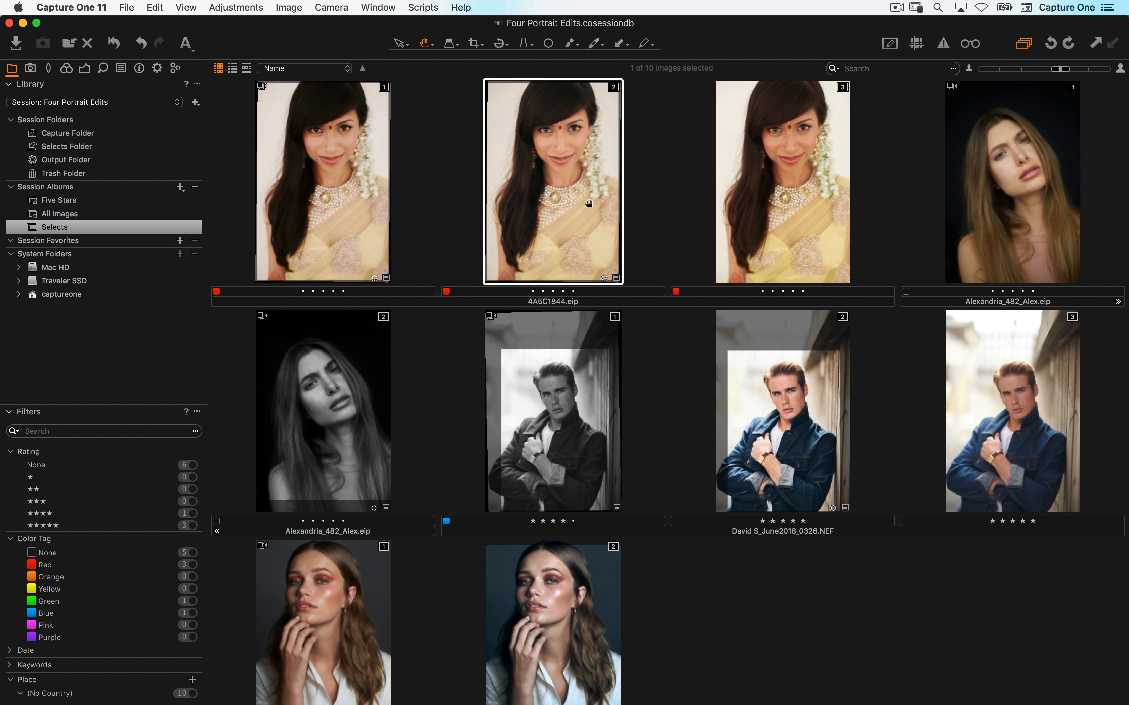
pyautogui.doubleClick(587, 205)
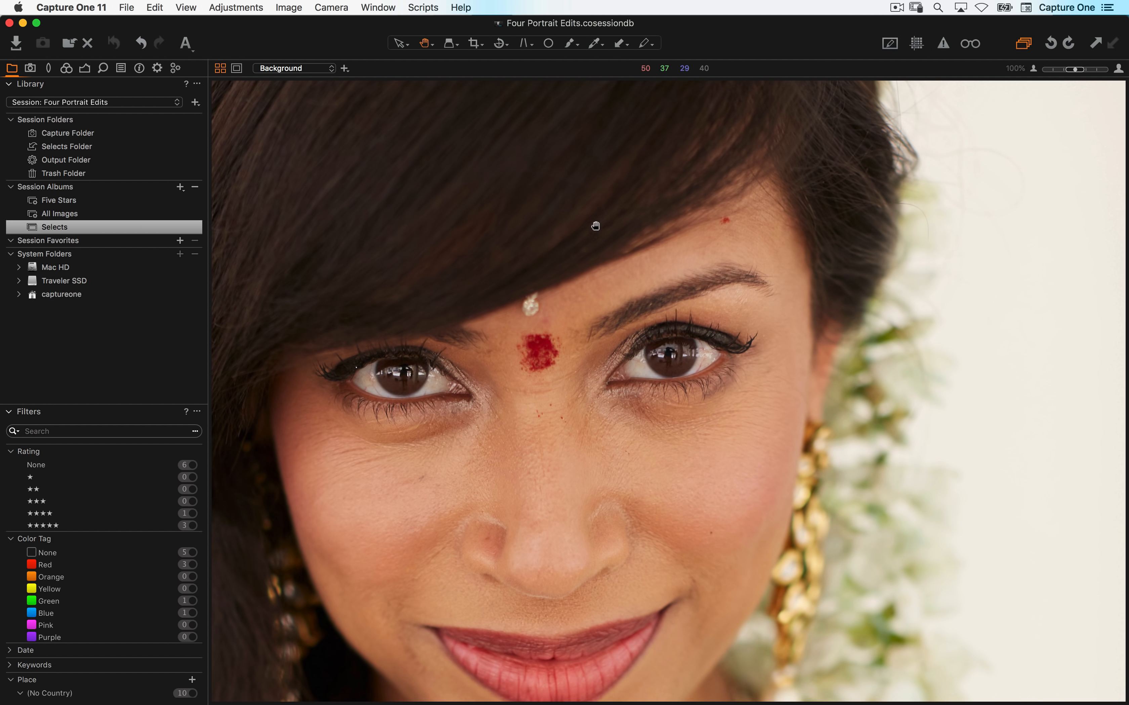
pyautogui.moveTo(494, 398); pyautogui.dragTo(635, 355)
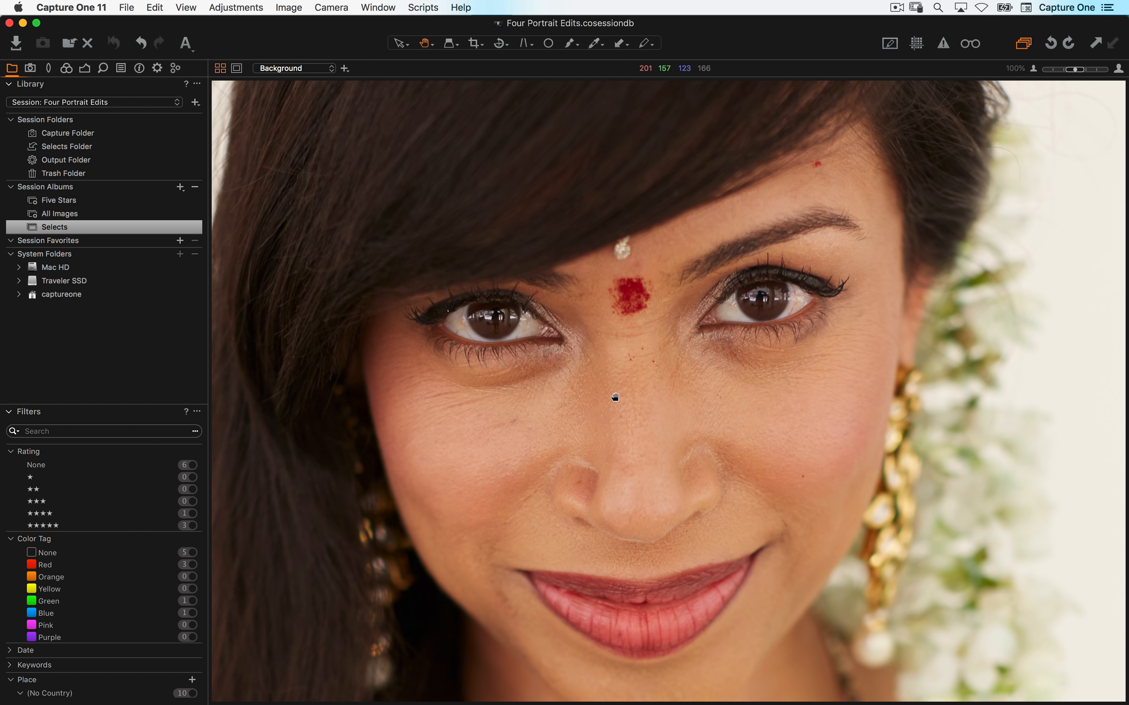
# Try the copied adjustments on the portrait, undo them and fit the whole image in view
pyautogui.press('super+shift+v')
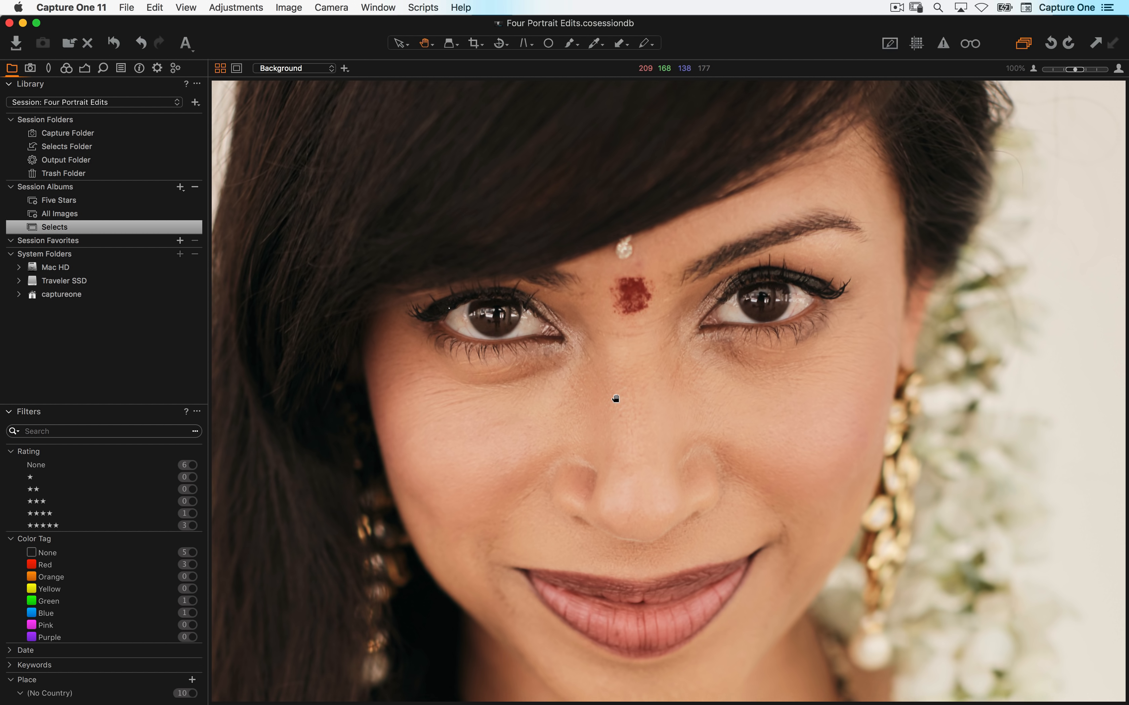
pyautogui.press('super+z')
pyautogui.press('super+0')
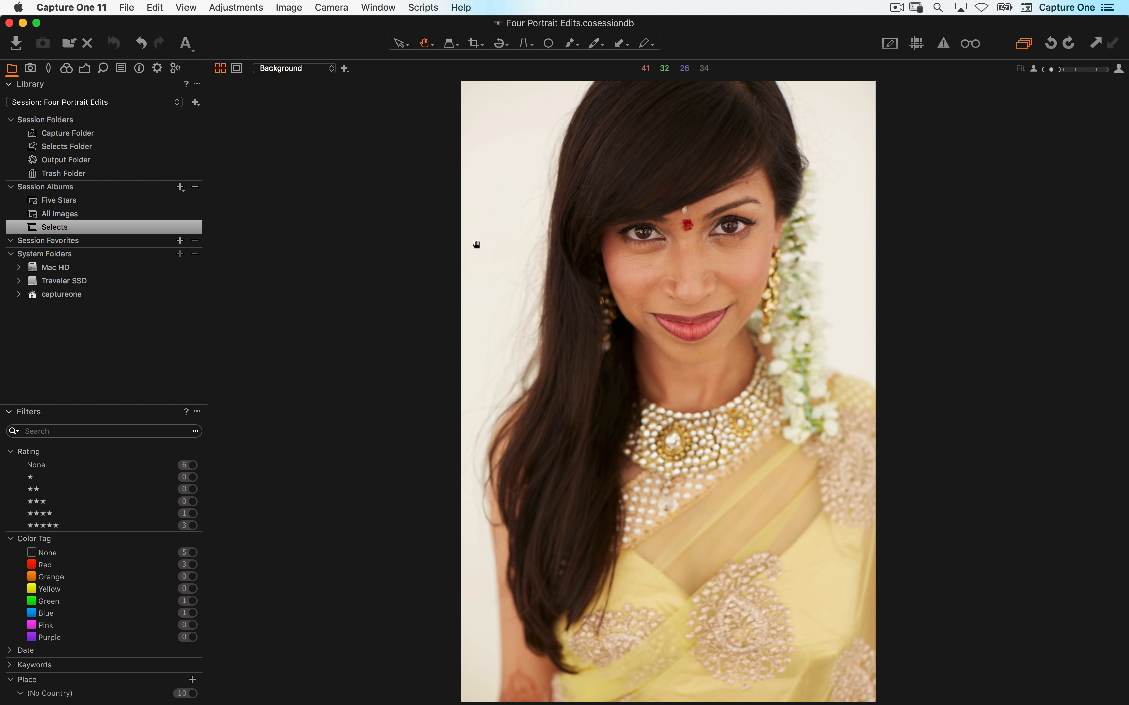
# Straighten the portrait by setting its rotation angle to 0.9
pyautogui.click(50, 69)
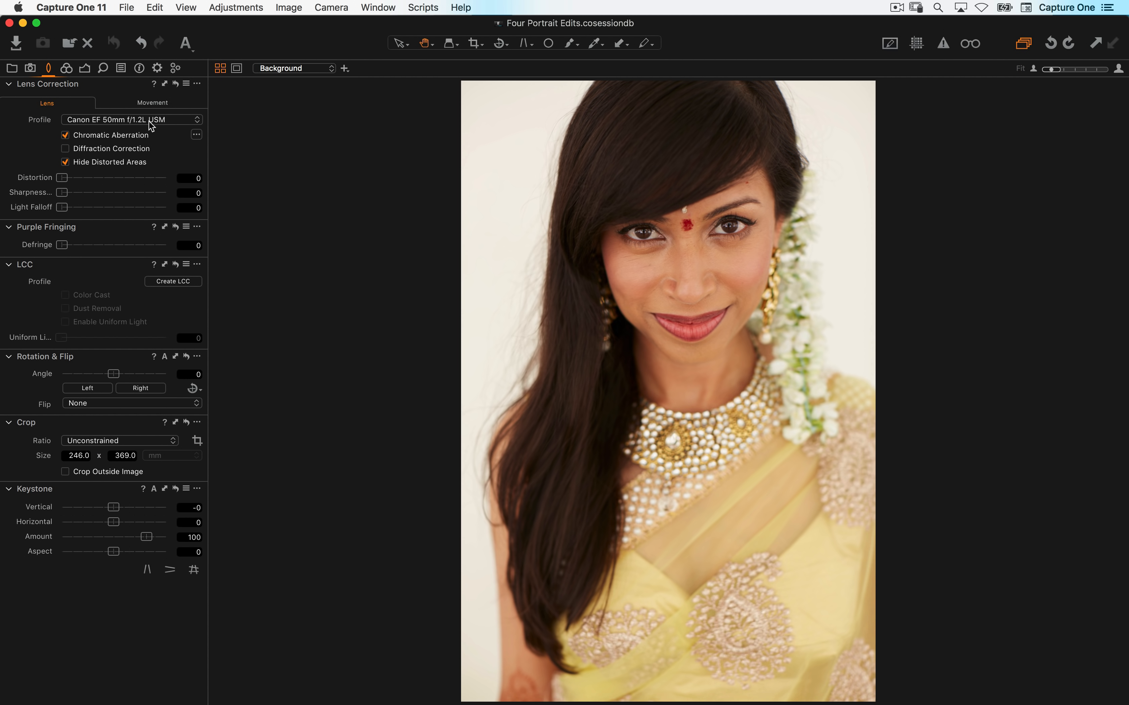
pyautogui.click(191, 376)
pyautogui.press('Up')
pyautogui.press('Up')
pyautogui.press('Up')
pyautogui.press('Up')
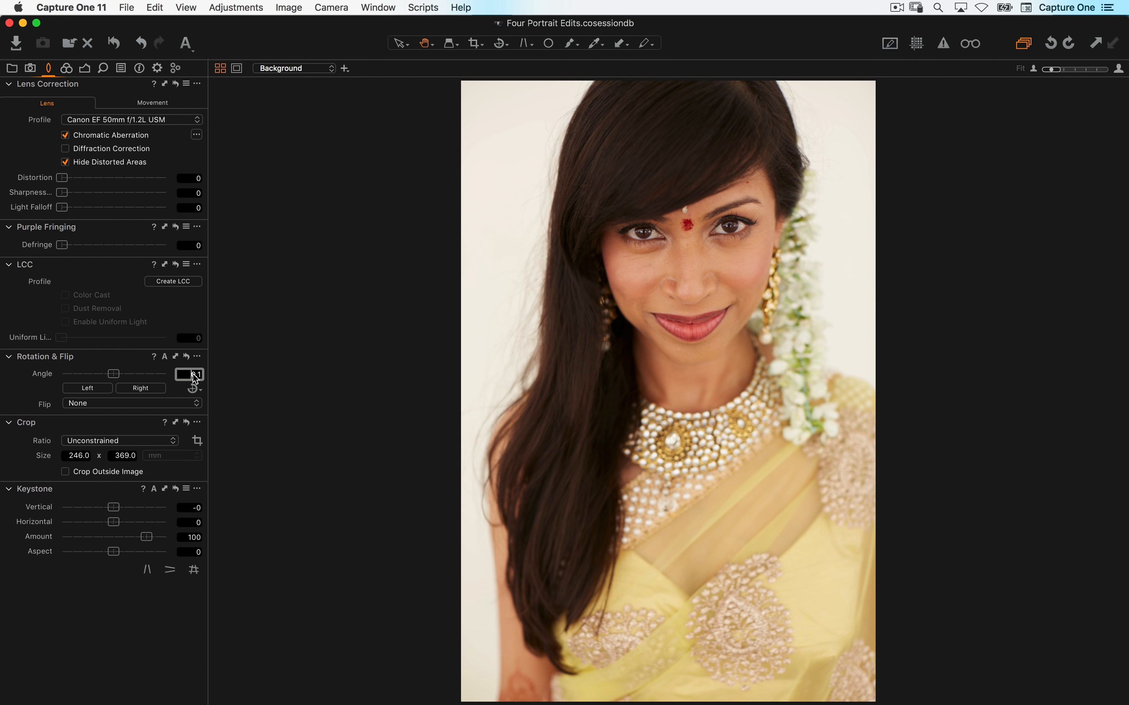
pyautogui.press('Up')
pyautogui.press('Up')
pyautogui.press('Up')
pyautogui.press('Up')
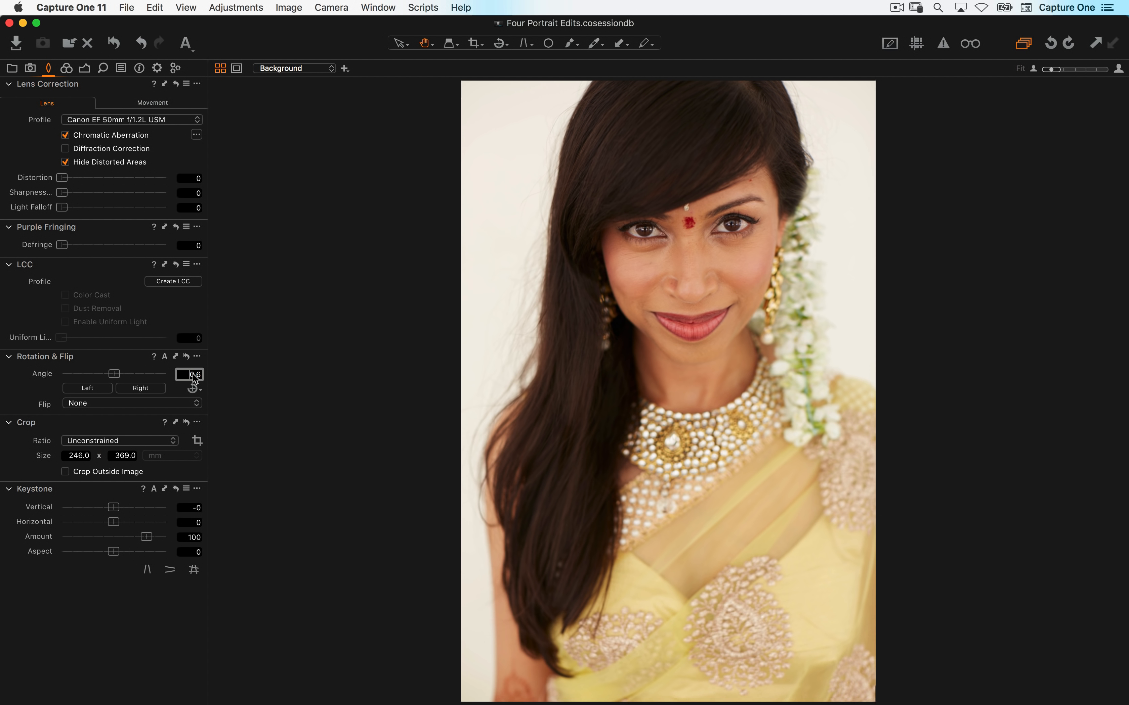
pyautogui.press('Up')
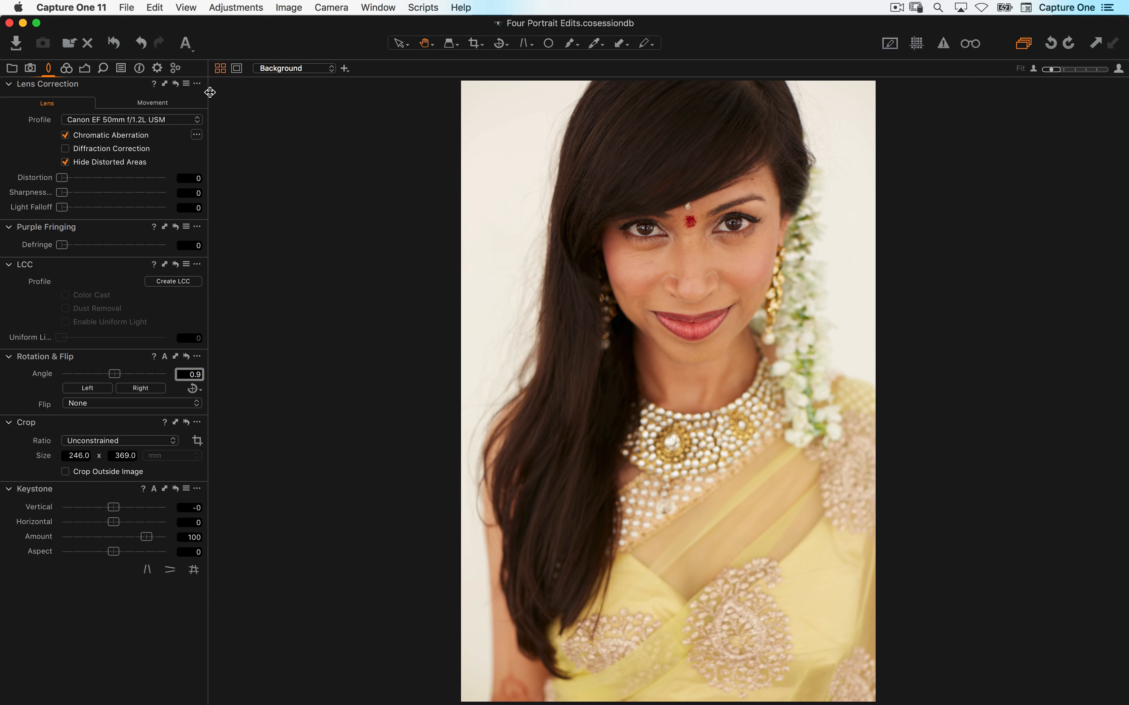
# Brighten the highlights by setting the RGB white point in Levels to 240
pyautogui.click(84, 68)
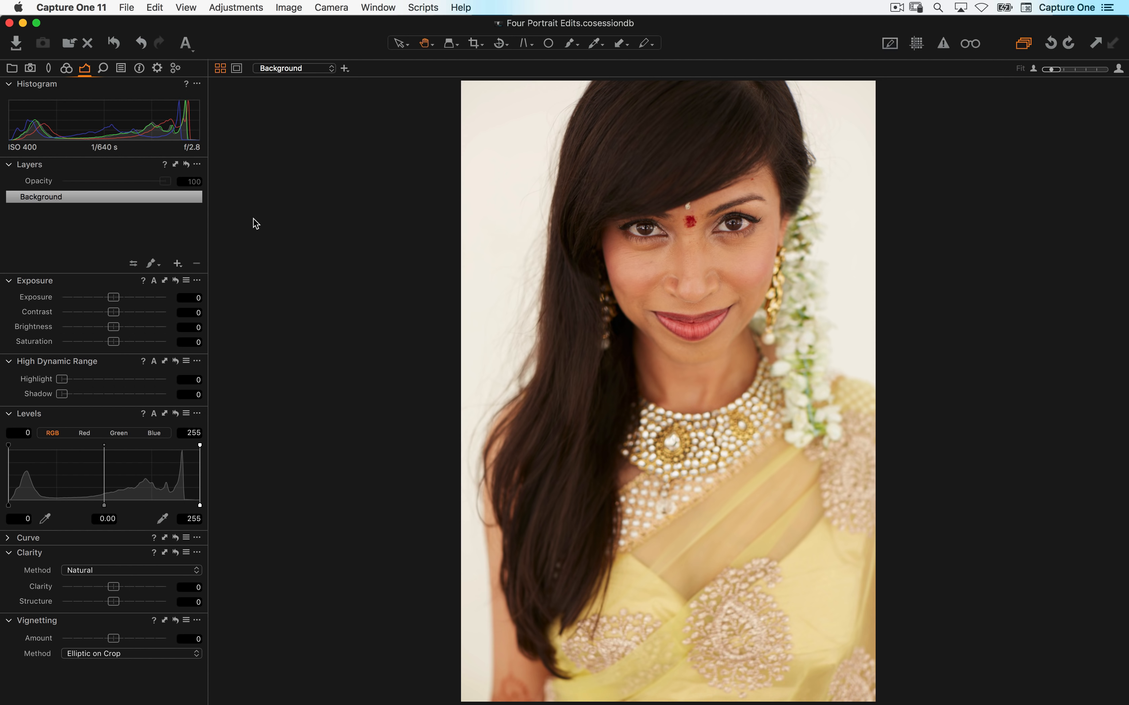
pyautogui.click(280, 300)
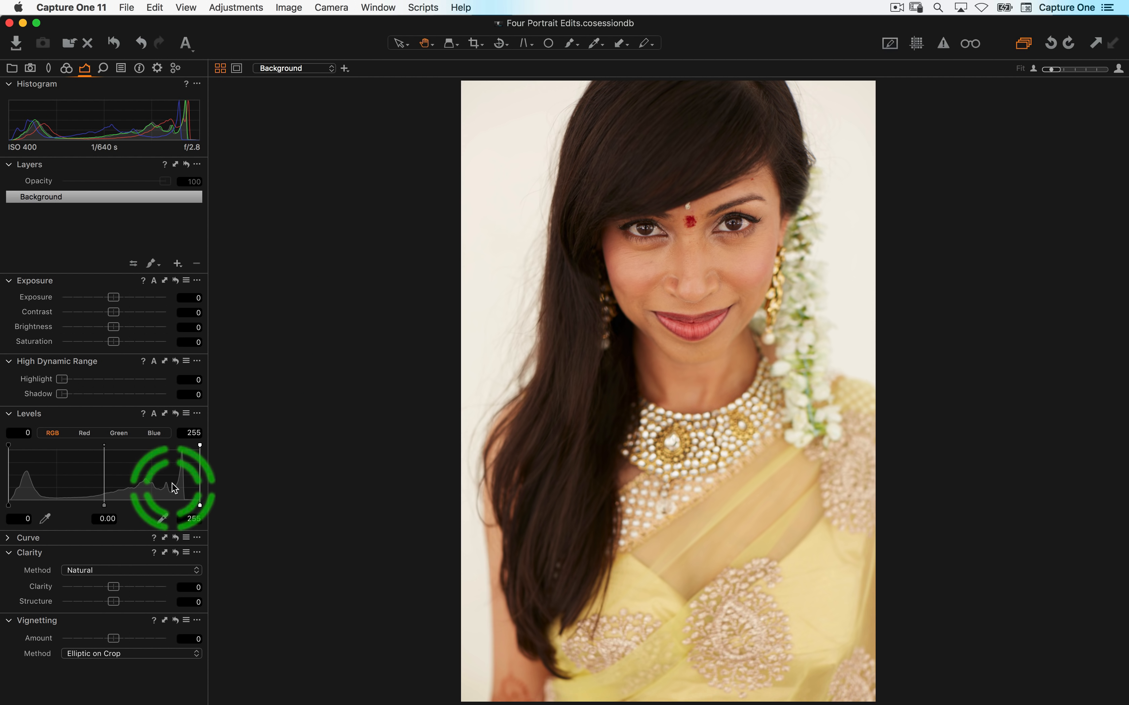
pyautogui.moveTo(197, 506); pyautogui.dragTo(190, 503)
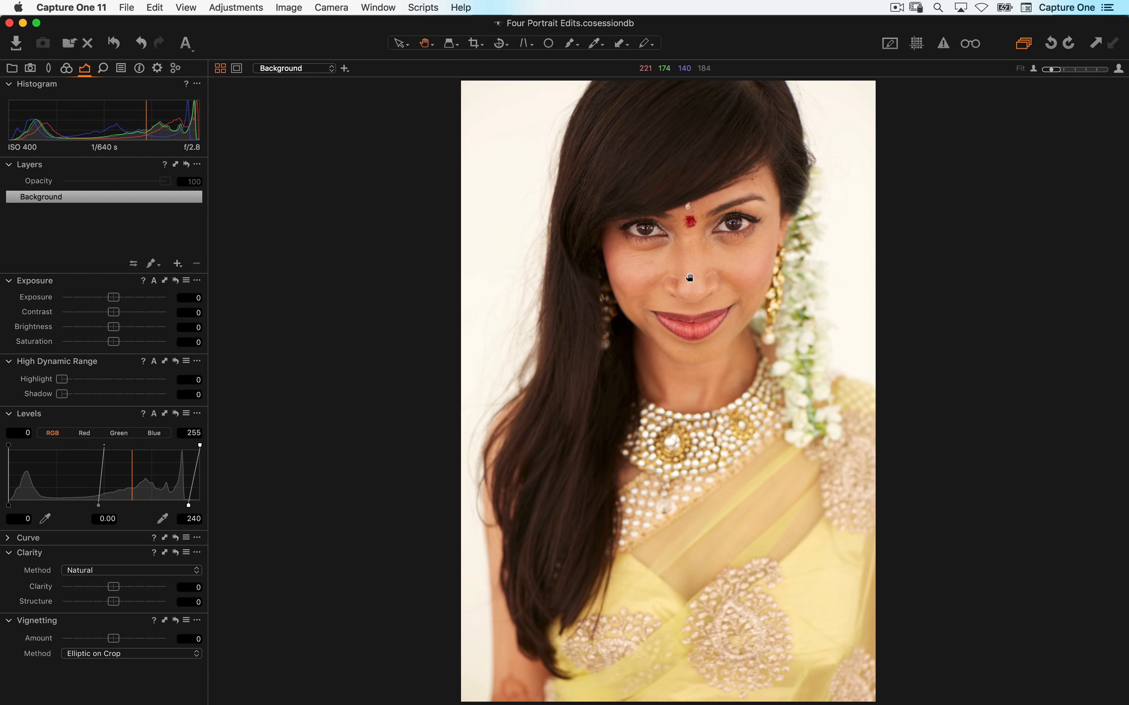
# Soften the skin with Natural-method Clarity at -51 and Structure at -15, comparing the face with and without the effect
pyautogui.doubleClick(703, 253)
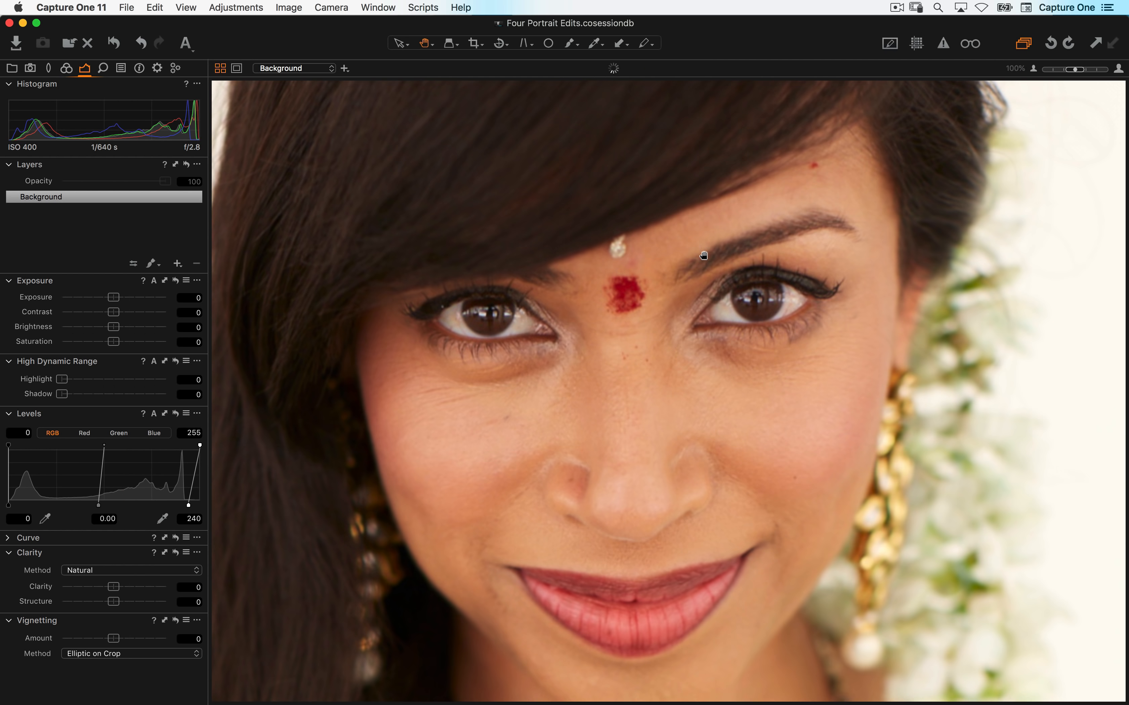
pyautogui.moveTo(630, 335); pyautogui.dragTo(647, 310)
pyautogui.click(86, 573)
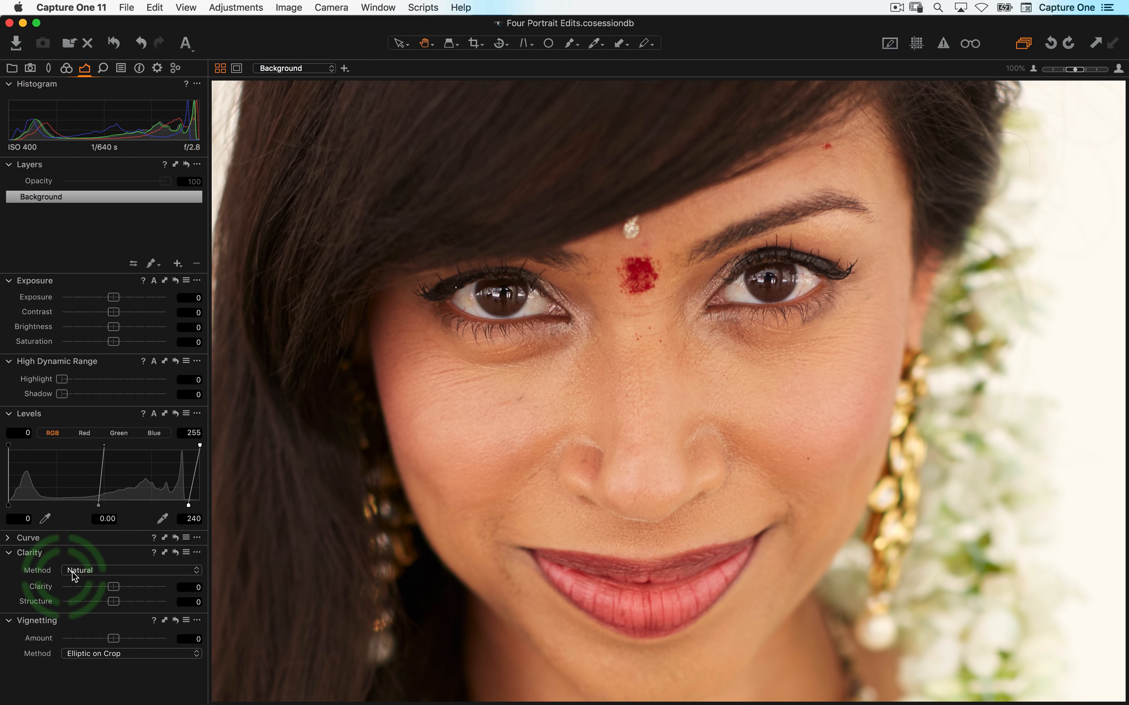
pyautogui.click(116, 589)
pyautogui.click(77, 584)
pyautogui.moveTo(109, 587)
pyautogui.mouseDown()
pyautogui.moveTo(84, 588)
pyautogui.moveTo(105, 605)
pyautogui.mouseUp()
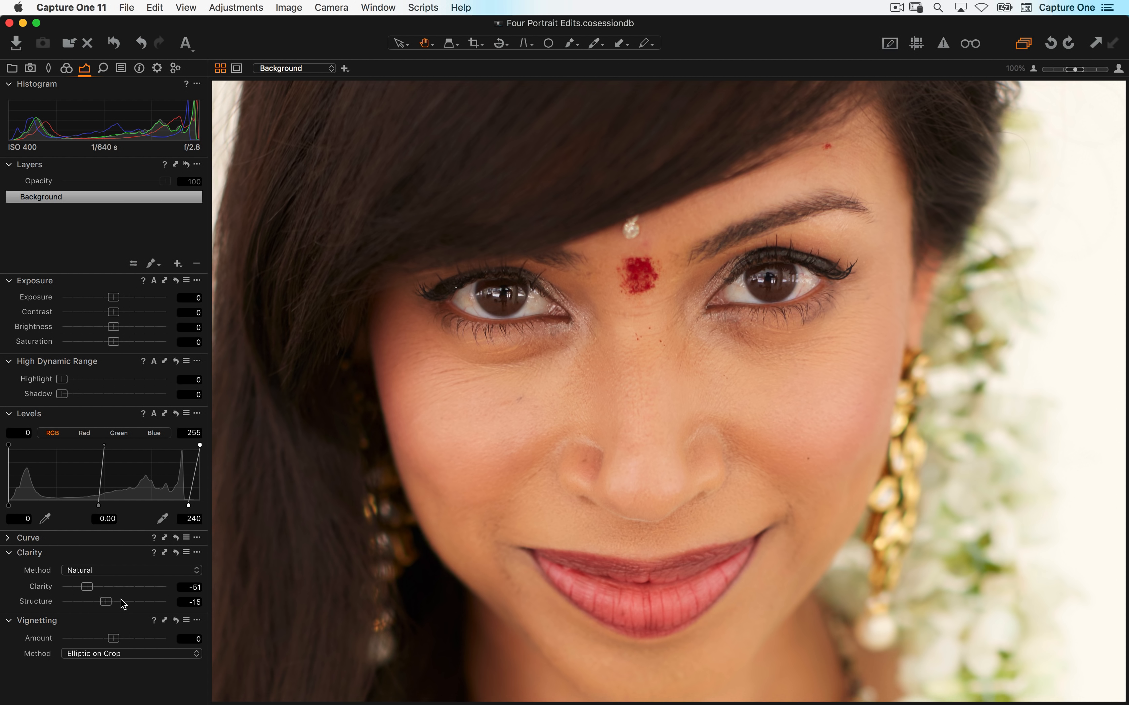
pyautogui.click(175, 554)
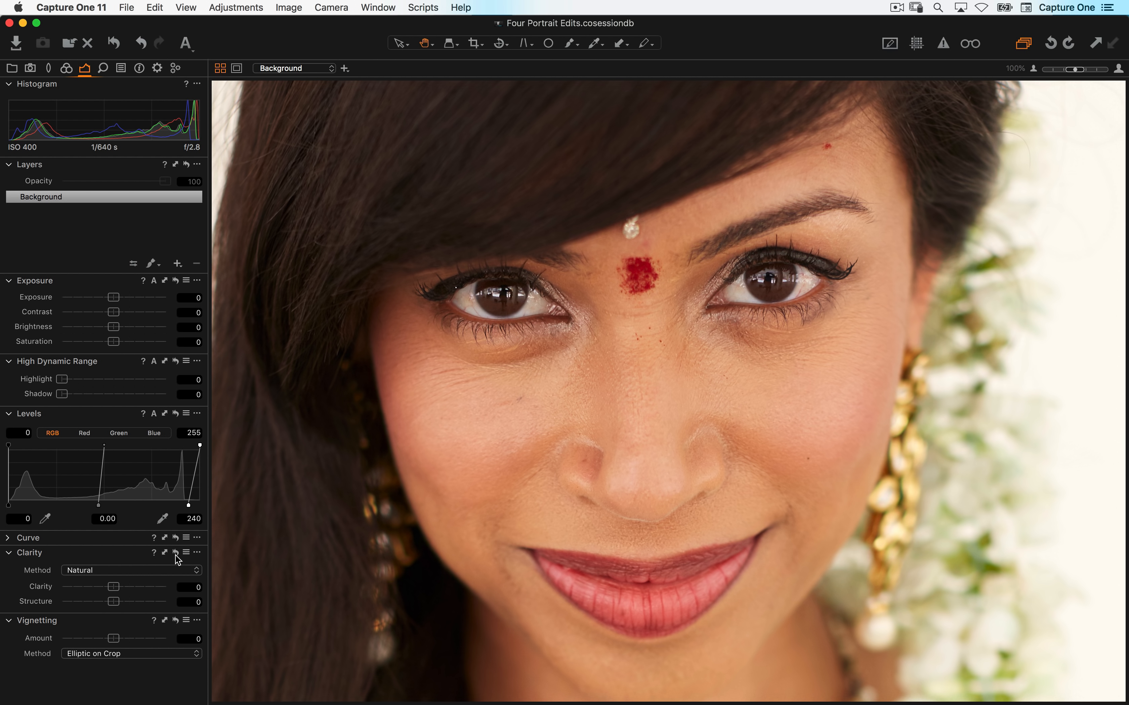
pyautogui.press('super+z')
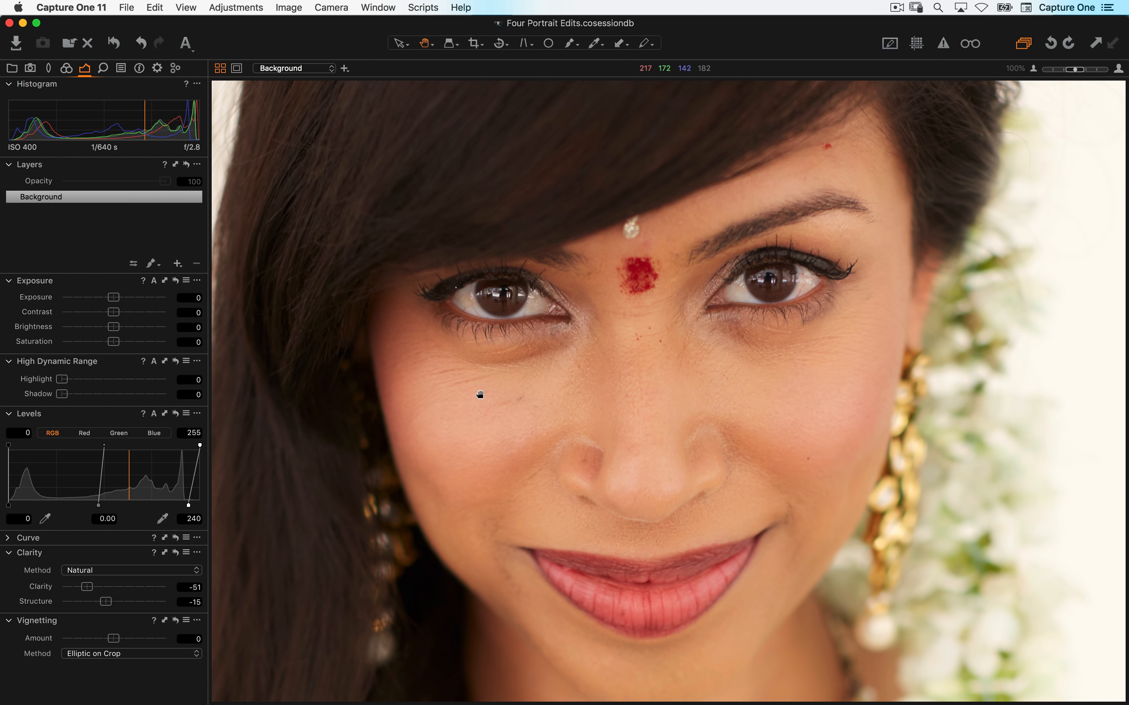
# Set noise reduction to Luminance 81 and Details 9 to smooth the skin further
pyautogui.click(104, 69)
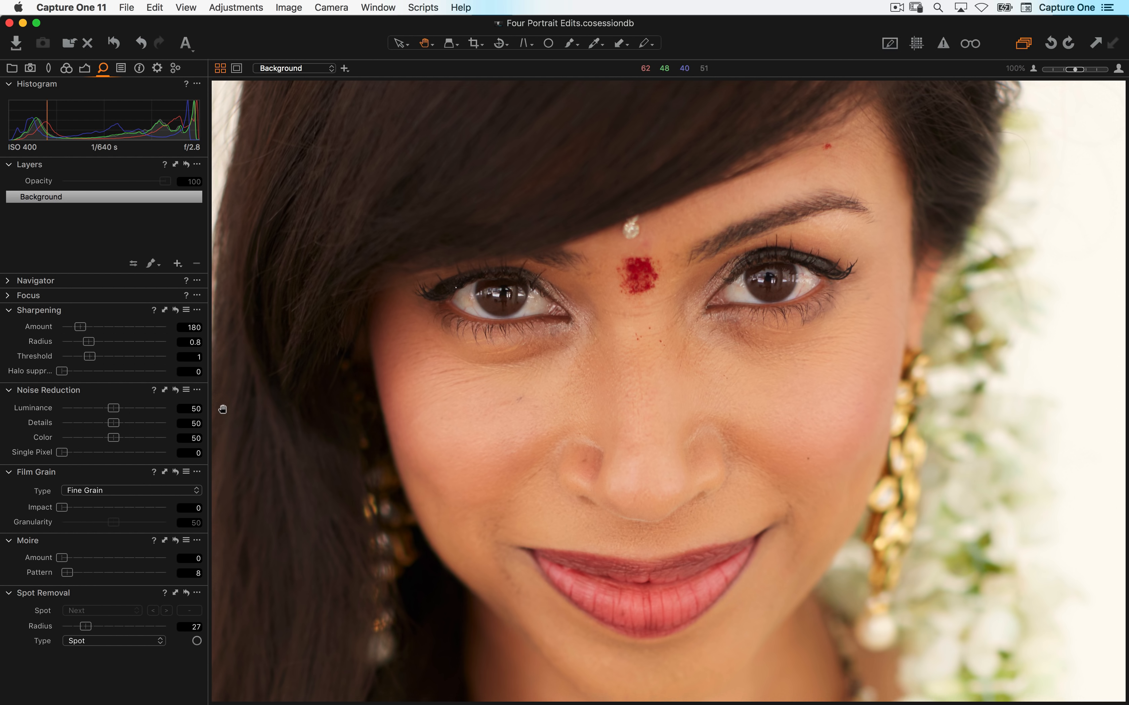
pyautogui.click(214, 401)
pyautogui.click(196, 390)
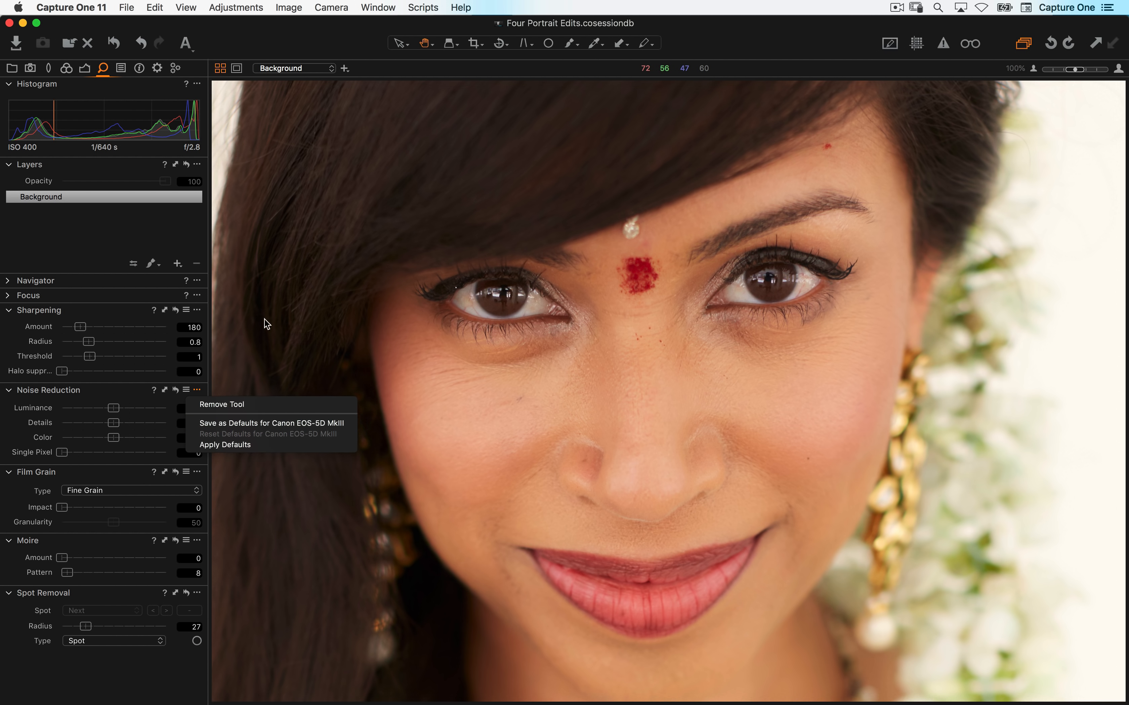
pyautogui.click(226, 383)
pyautogui.moveTo(115, 412); pyautogui.dragTo(149, 417)
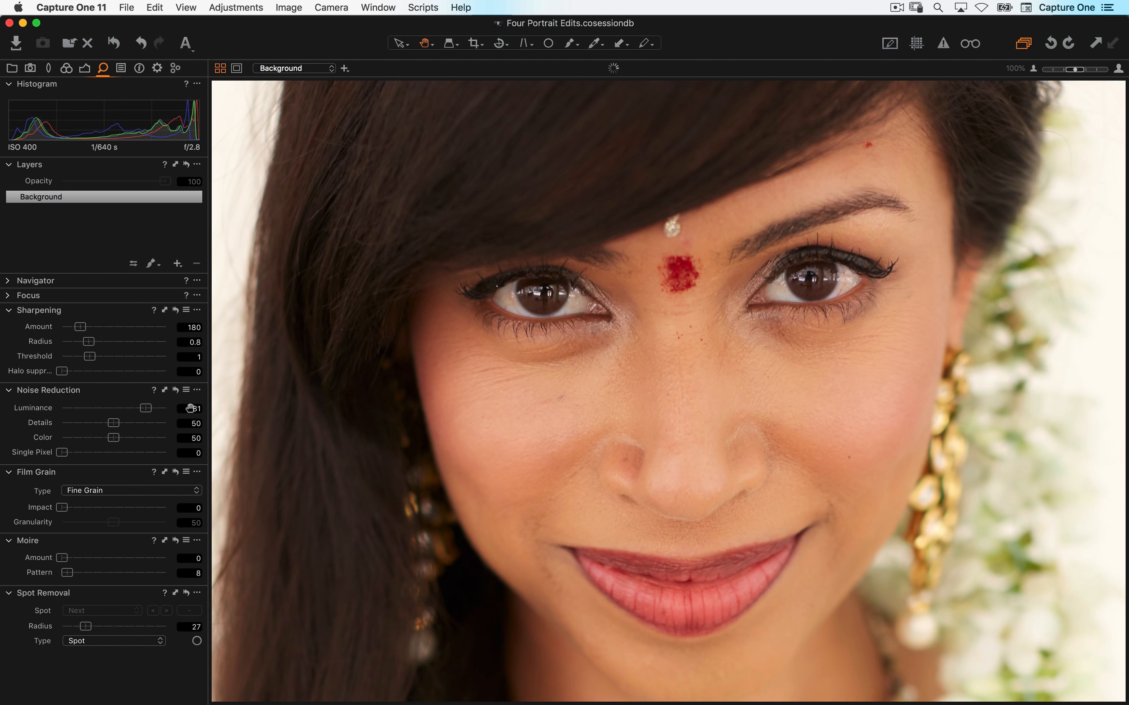
pyautogui.click(113, 423)
pyautogui.moveTo(112, 422); pyautogui.dragTo(71, 424)
# Remove the small red specks on the bridge of the nose using Spot-type spot removal with radii of about 13 to 20
pyautogui.click(692, 362)
pyautogui.click(1119, 69)
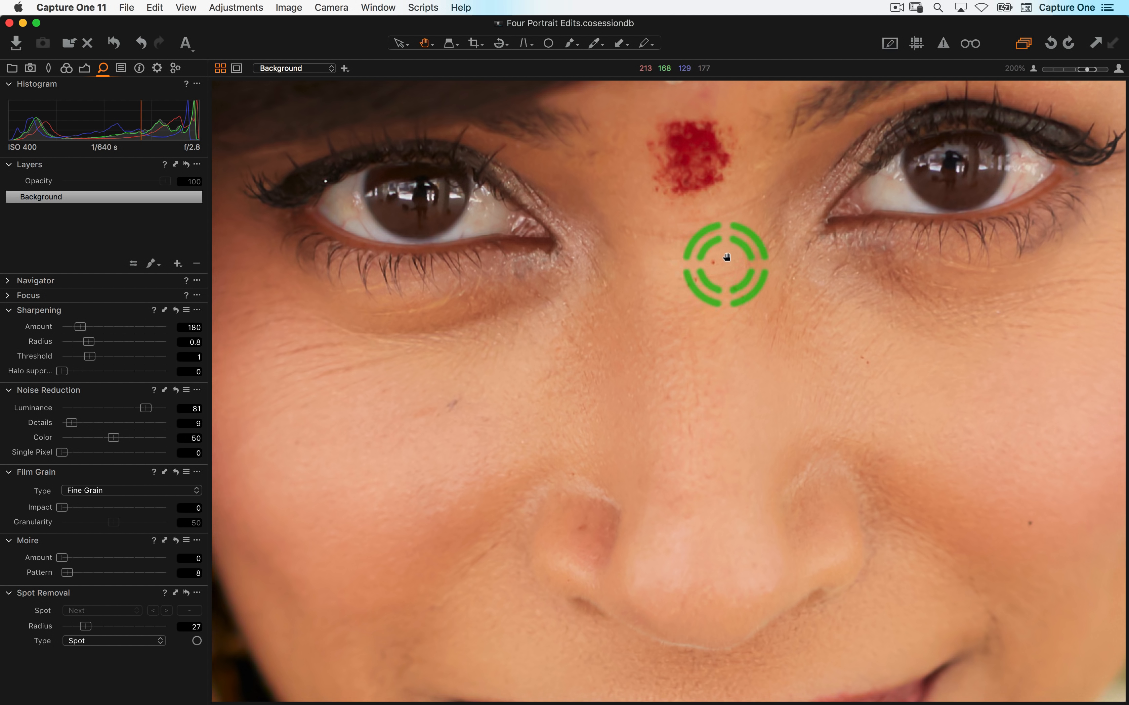
pyautogui.click(197, 641)
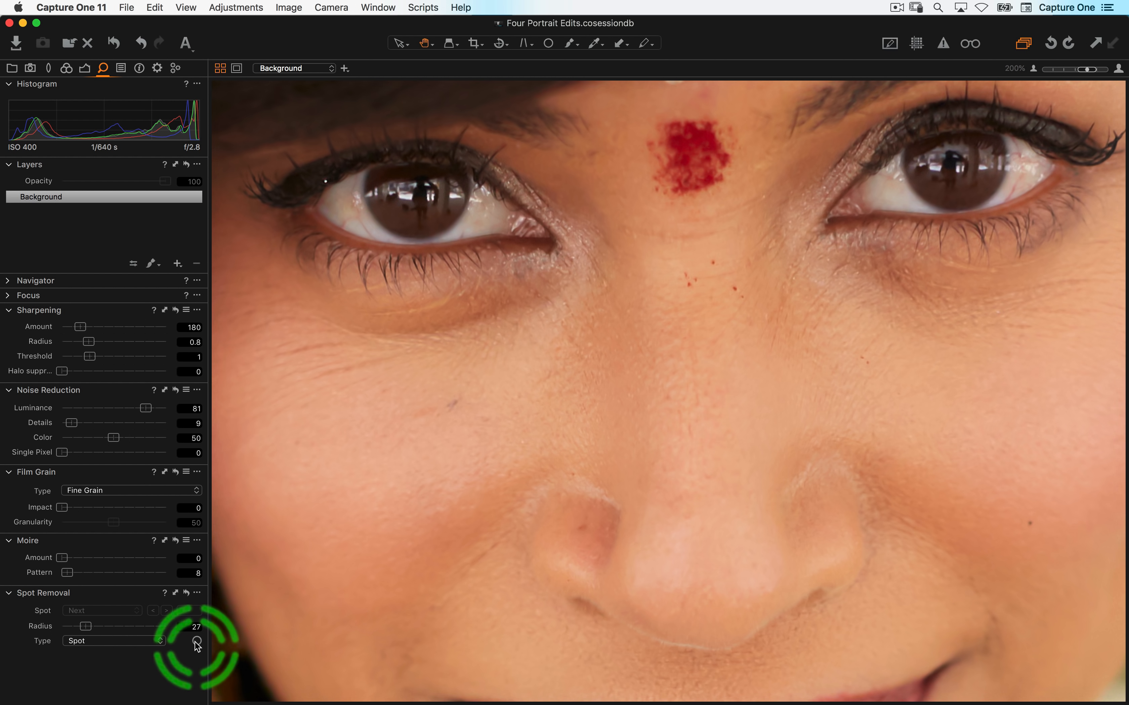
pyautogui.click(150, 644)
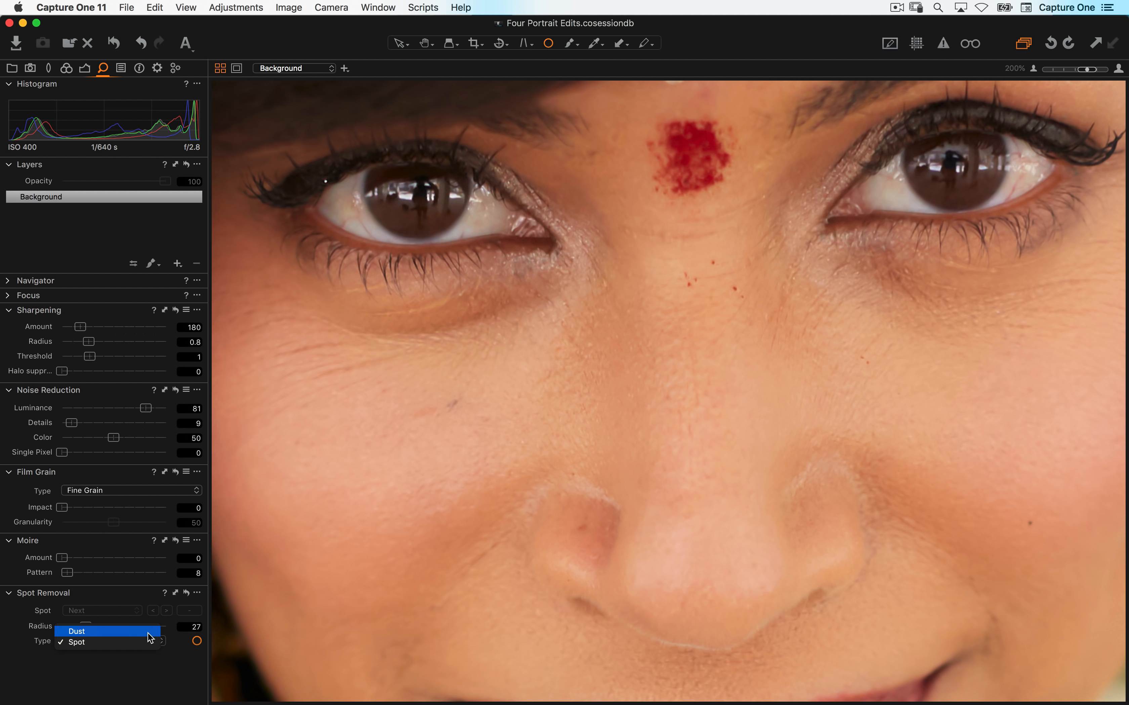
pyautogui.click(151, 683)
pyautogui.click(197, 641)
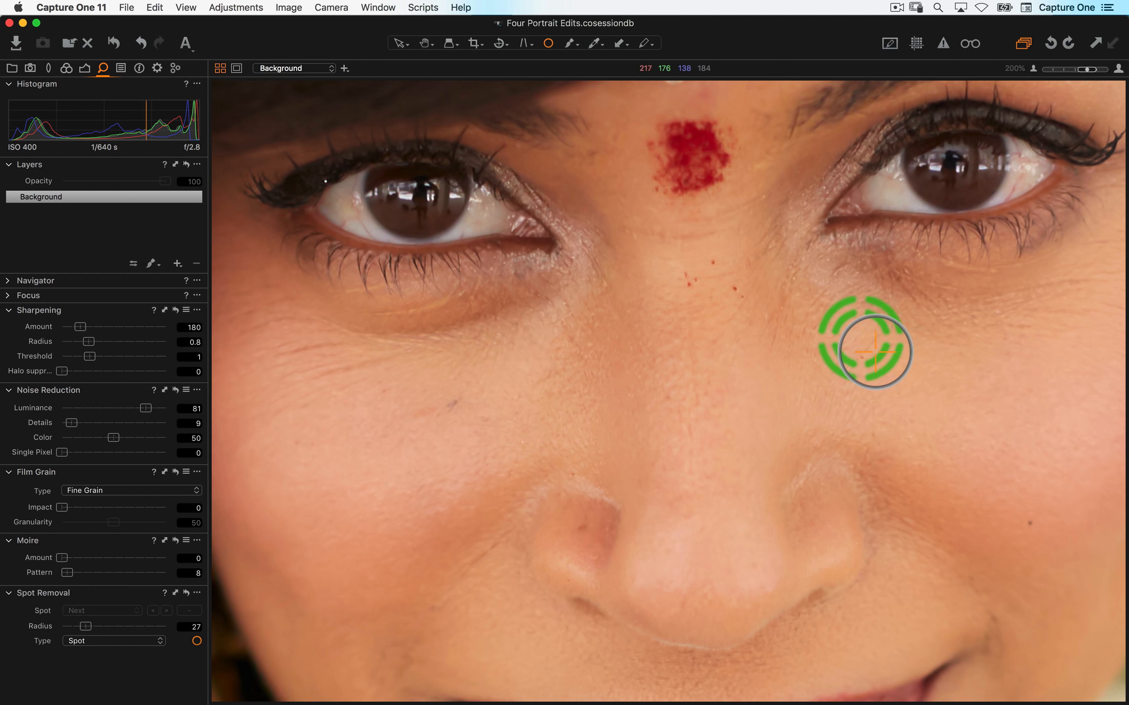
pyautogui.click(713, 263)
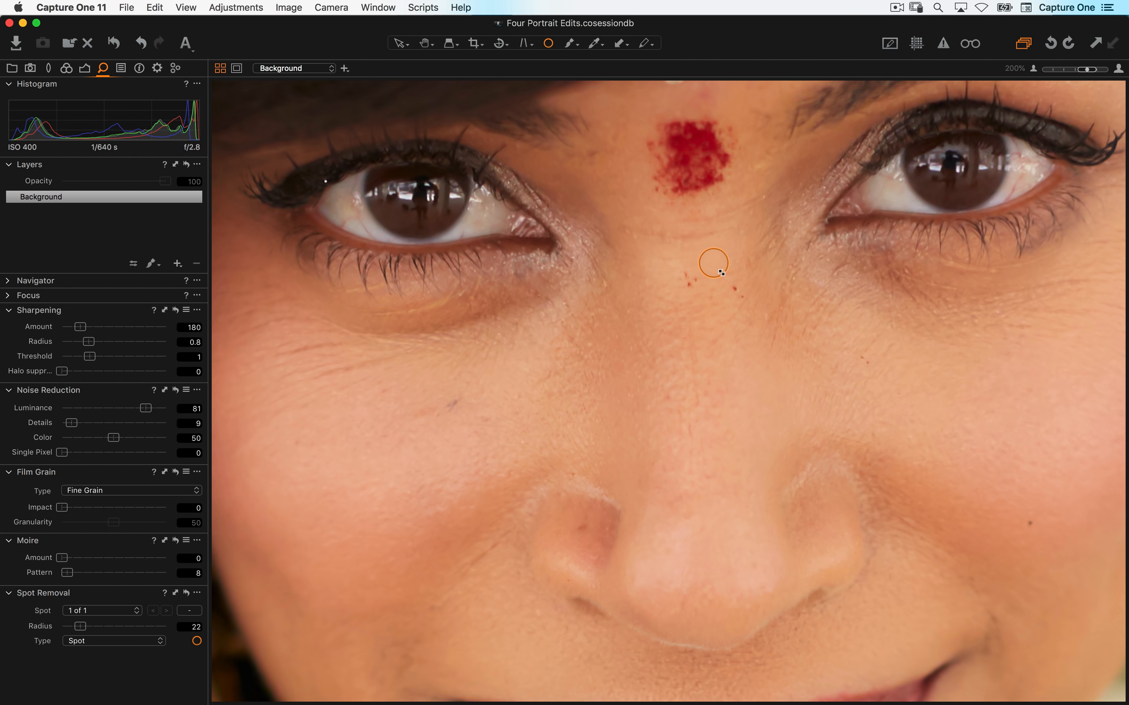
pyautogui.click(735, 287)
pyautogui.click(744, 301)
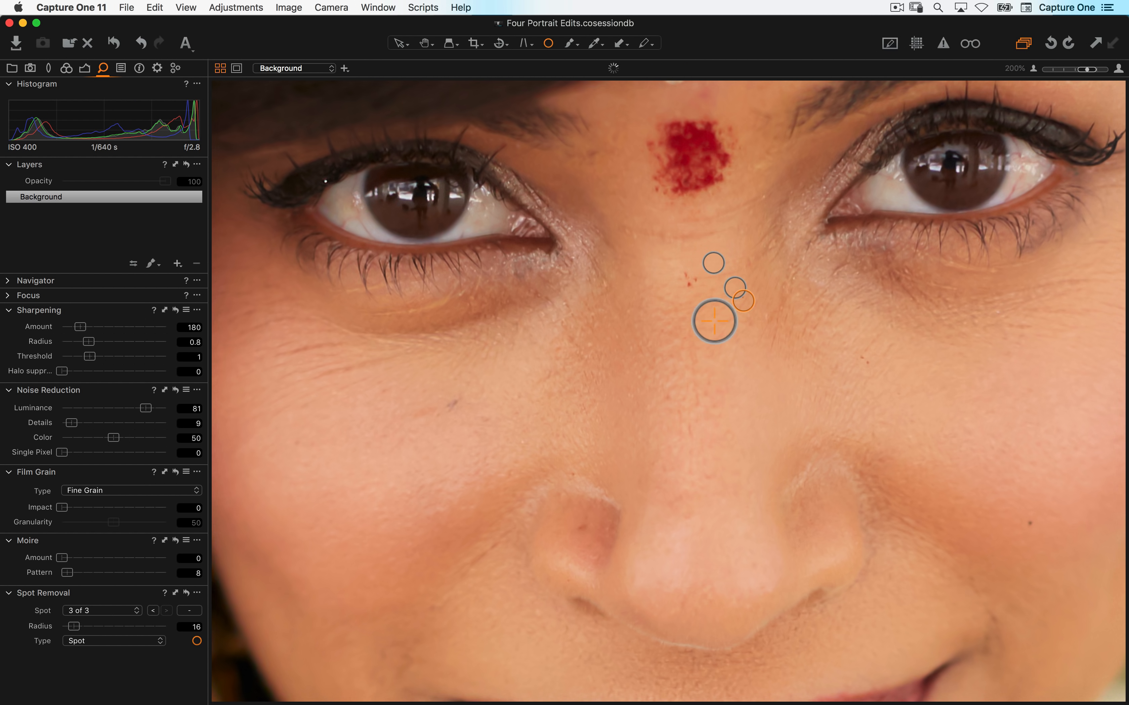
pyautogui.click(687, 274)
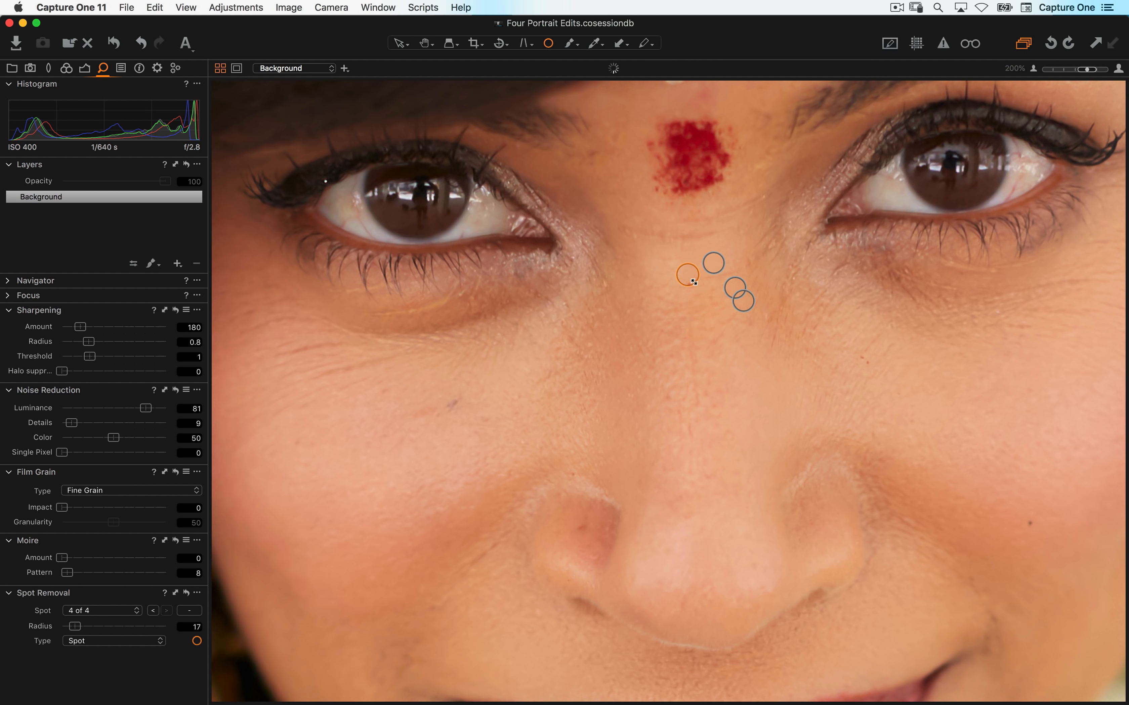
pyautogui.click(695, 285)
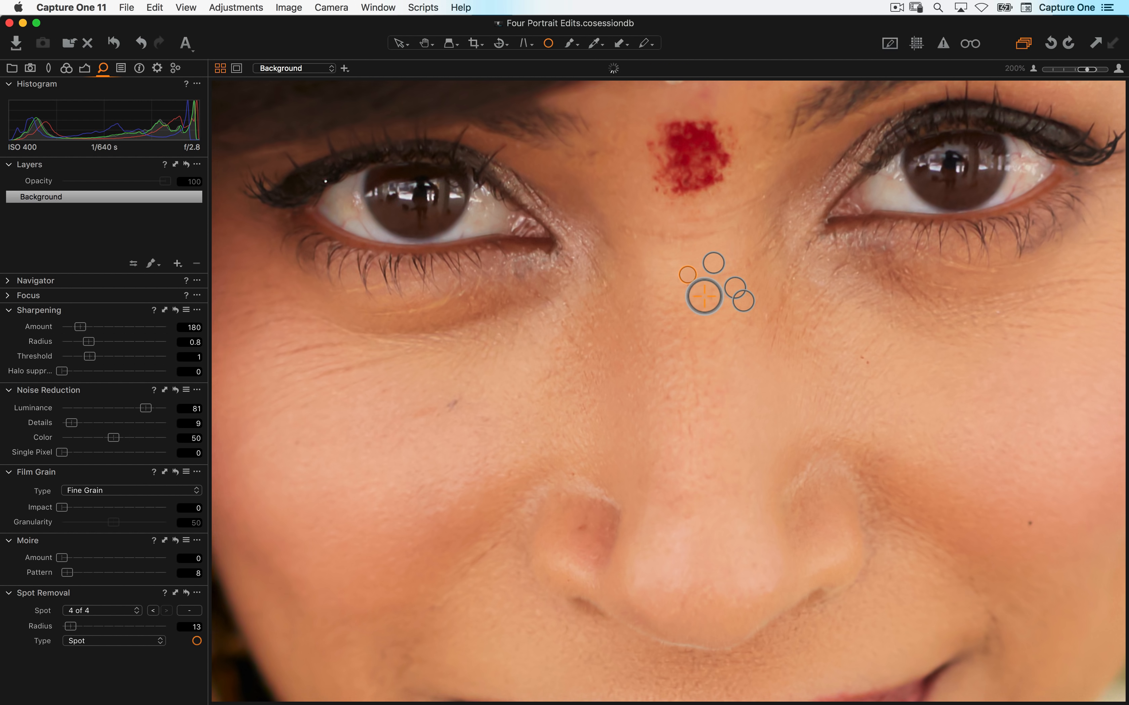
pyautogui.click(682, 293)
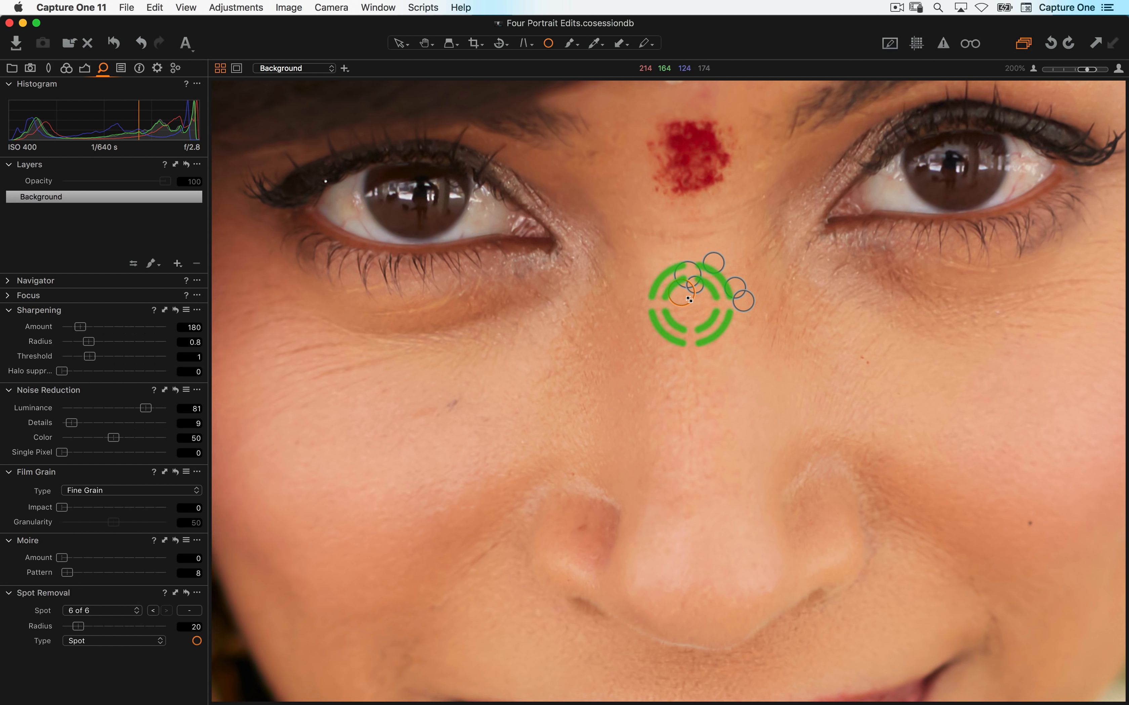
pyautogui.moveTo(688, 299); pyautogui.dragTo(686, 299)
# Remove the blemishes on the nostril, both cheeks and beside the bindi with radius 19 spots, and leave spot removal
pyautogui.moveTo(825, 463); pyautogui.dragTo(838, 348)
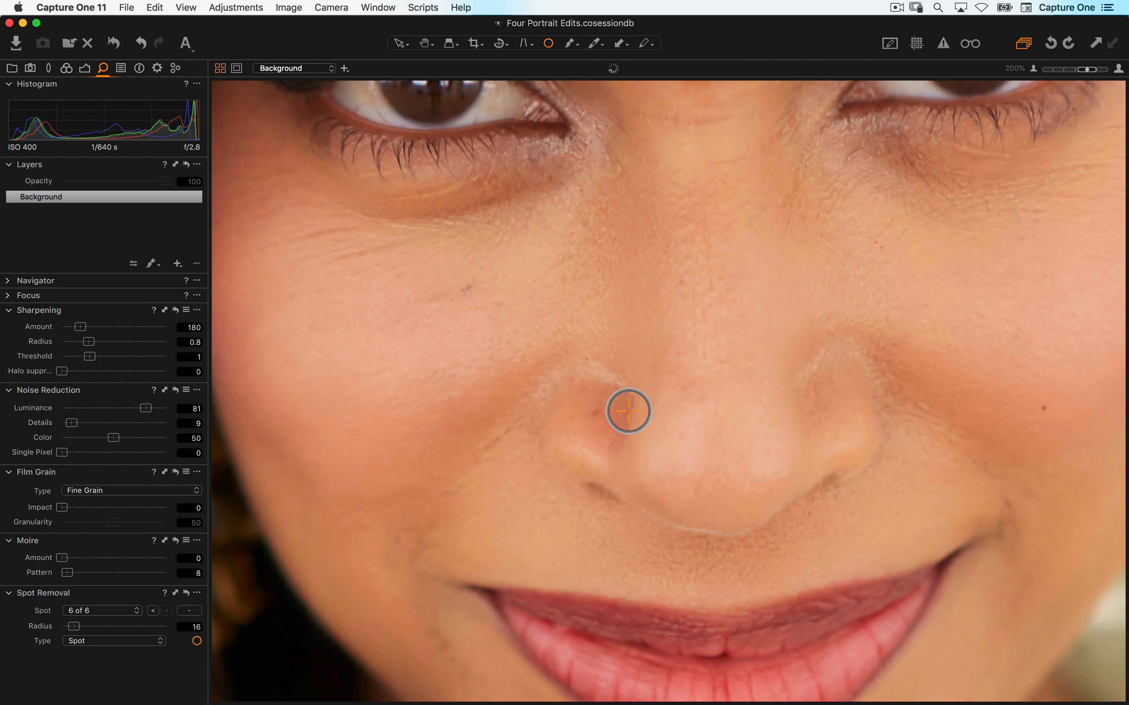
pyautogui.click(605, 424)
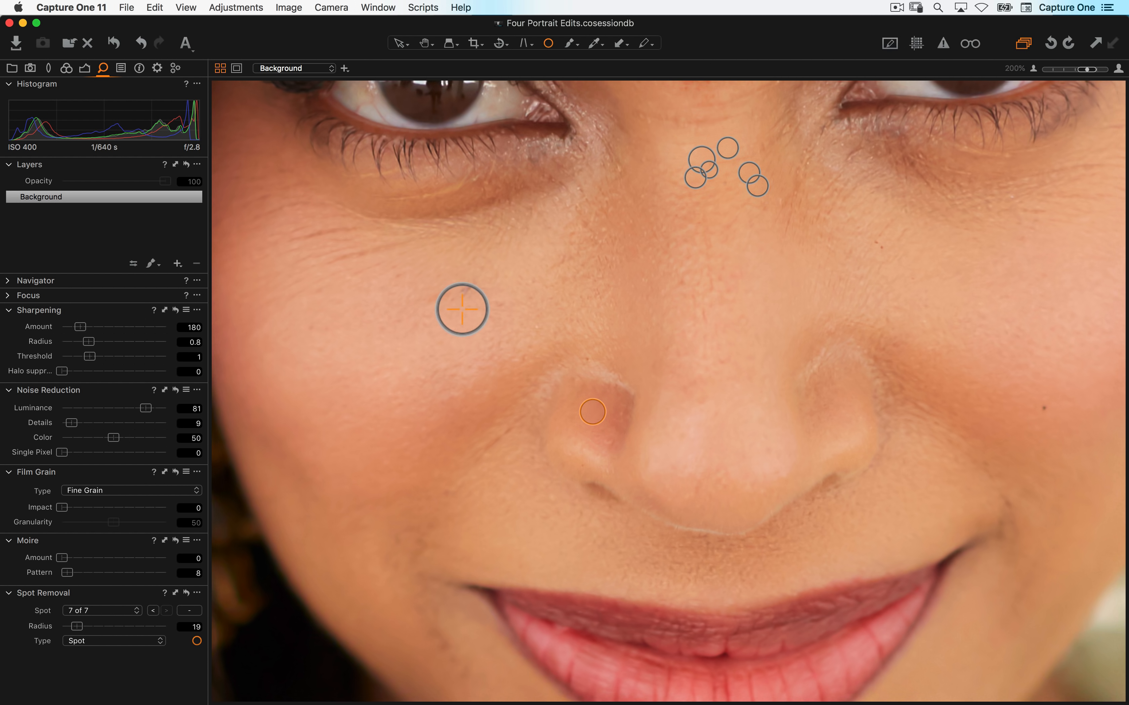
pyautogui.click(478, 305)
pyautogui.moveTo(806, 435); pyautogui.dragTo(740, 349)
pyautogui.moveTo(927, 249); pyautogui.dragTo(801, 373)
pyautogui.click(717, 340)
pyautogui.moveTo(773, 264); pyautogui.dragTo(815, 449)
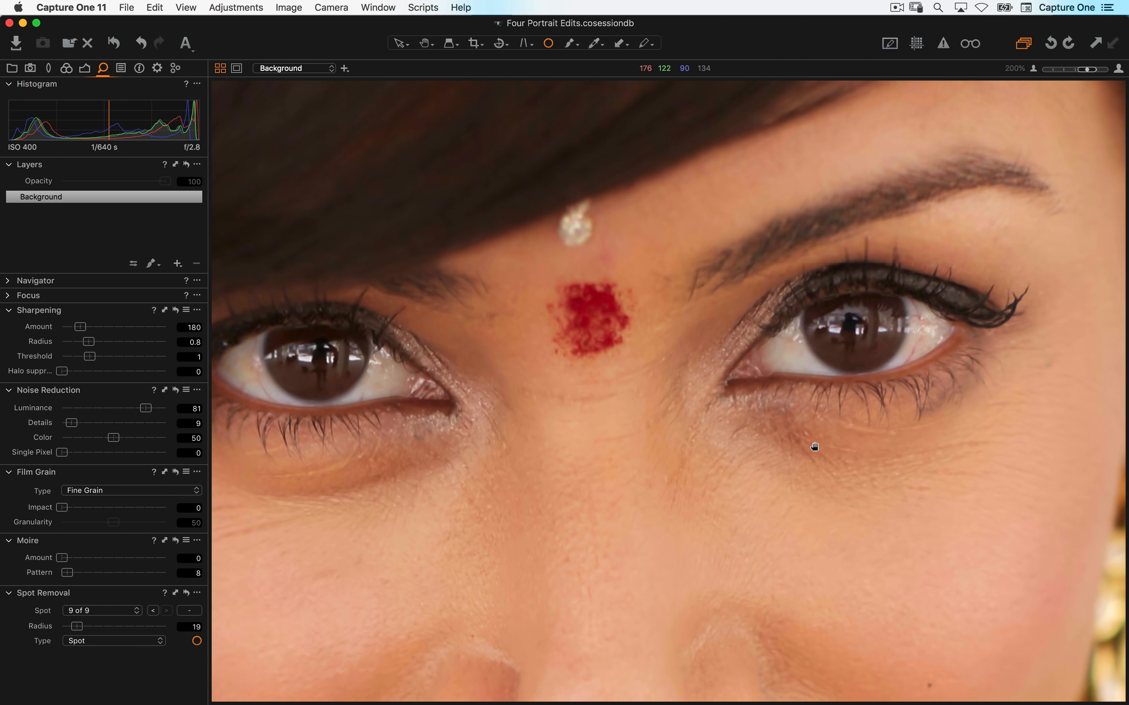
pyautogui.click(662, 364)
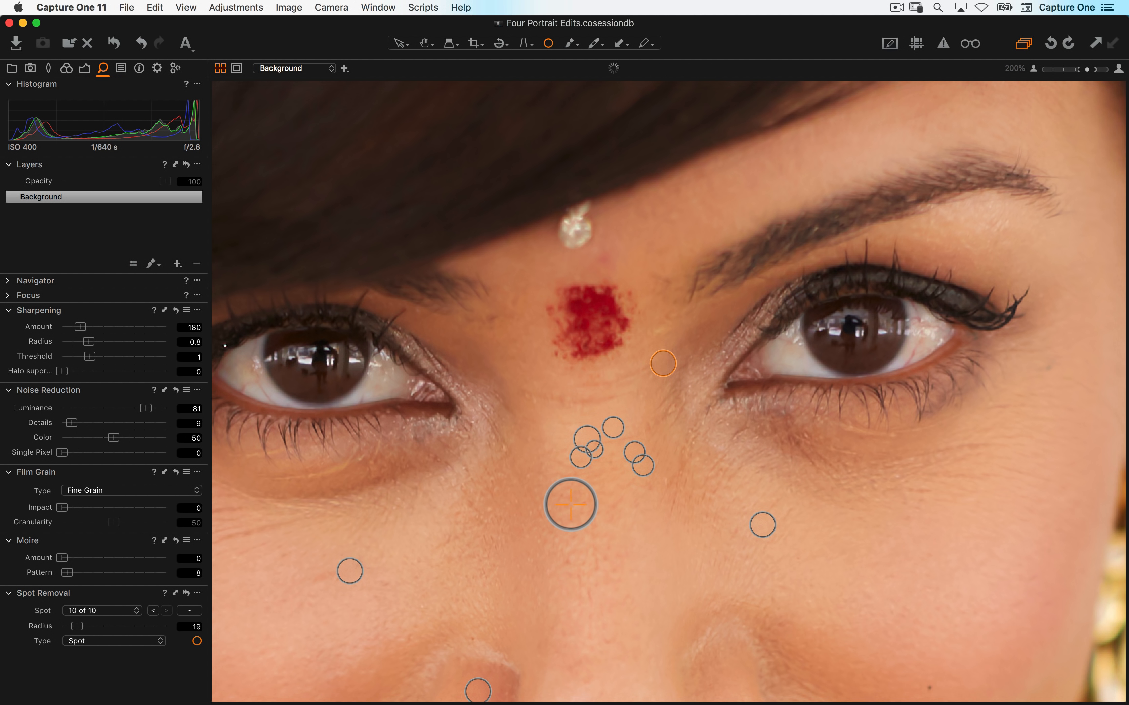
pyautogui.press('h')
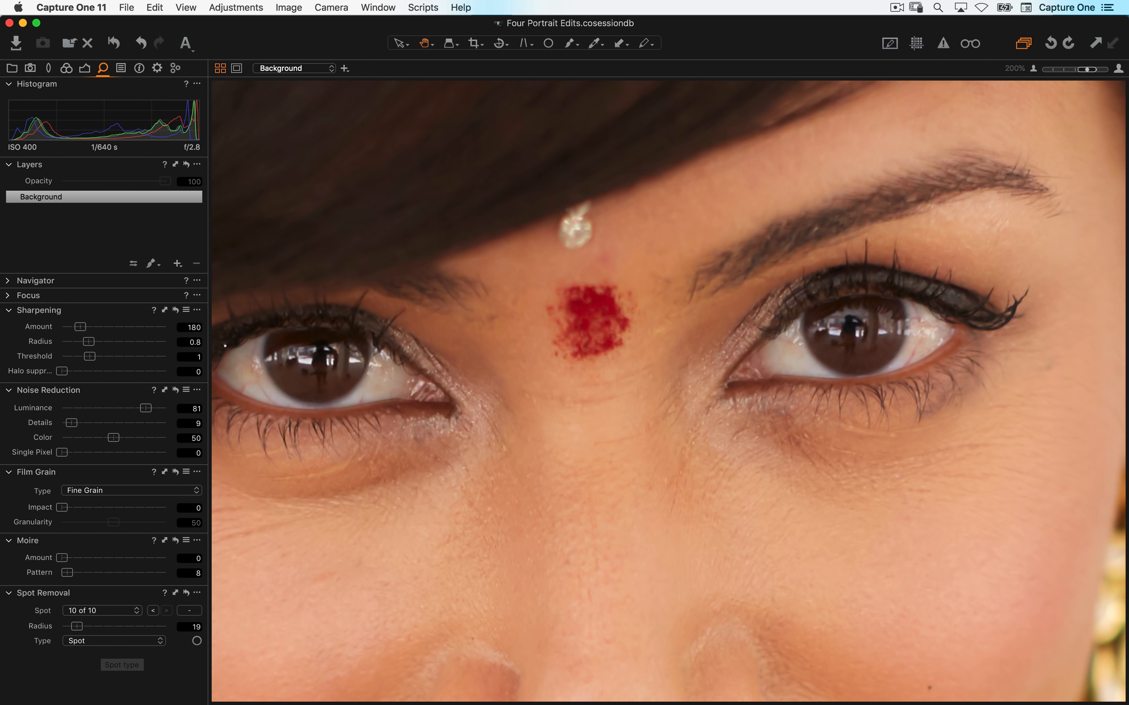
pyautogui.click(96, 647)
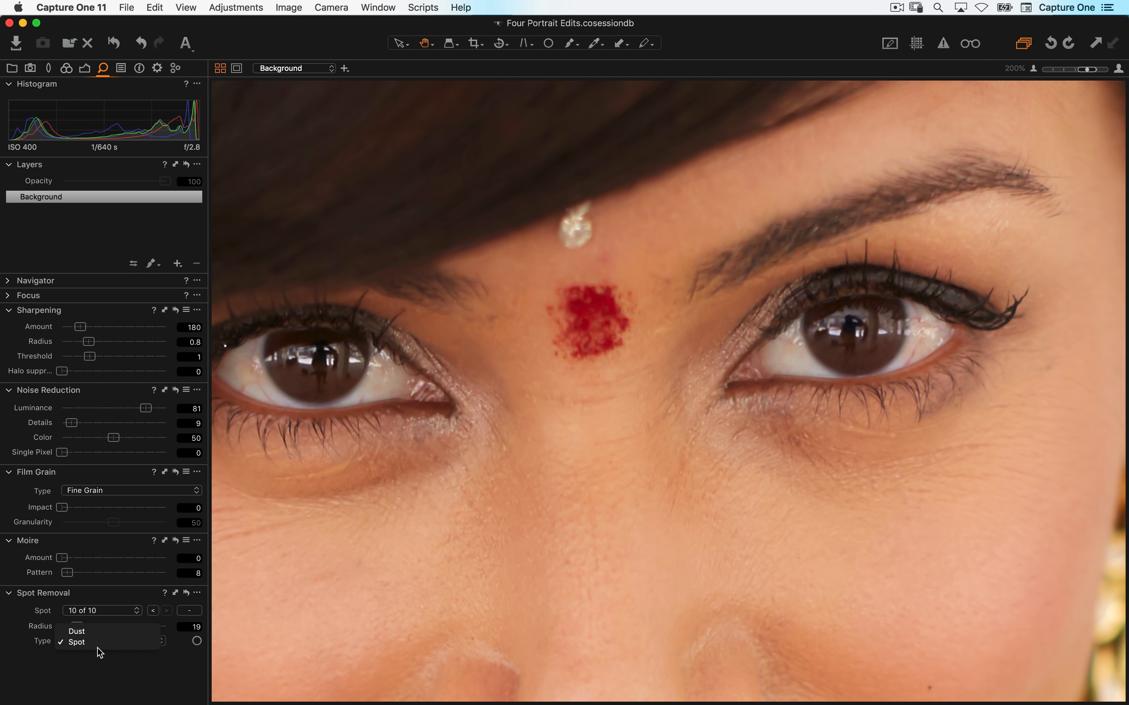
pyautogui.click(147, 662)
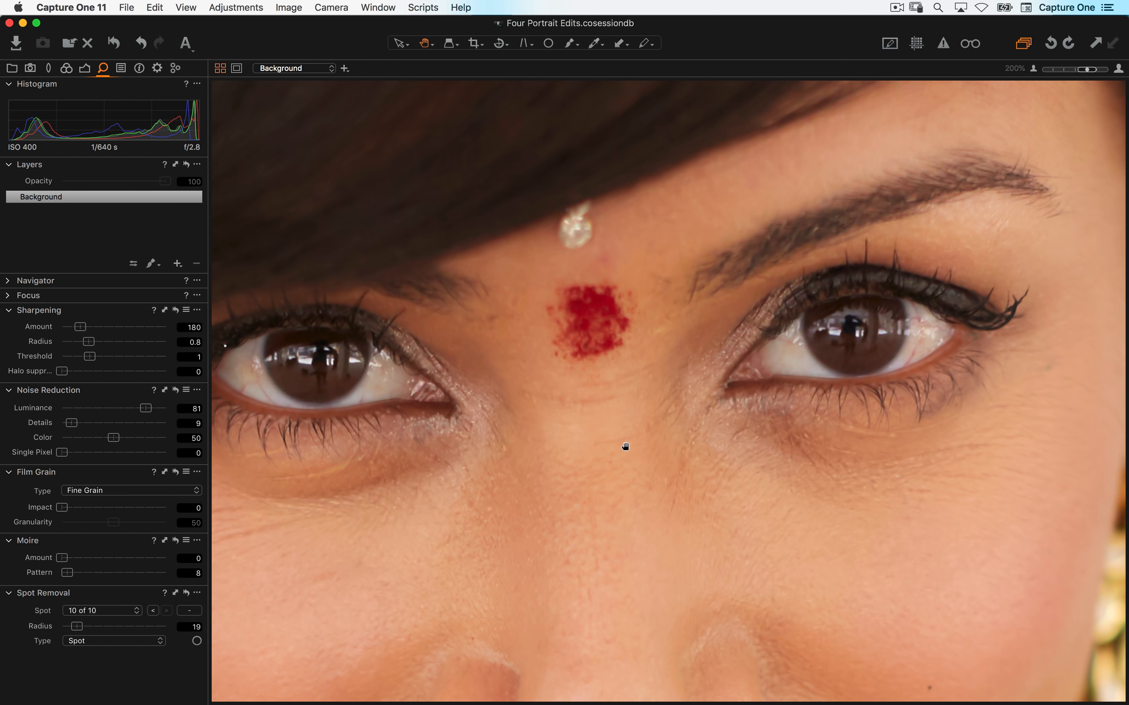
# Compare the portrait with and without all adjustments, first in full view and again at 100% on the face
pyautogui.press('super+0')
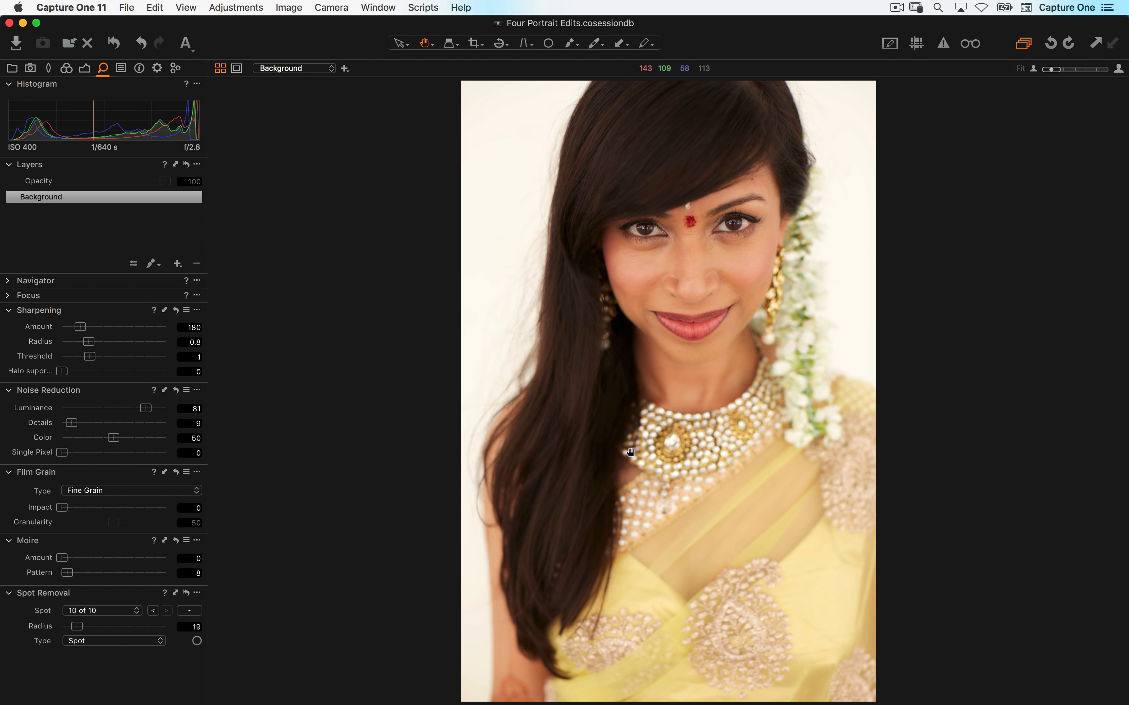
pyautogui.click(115, 43)
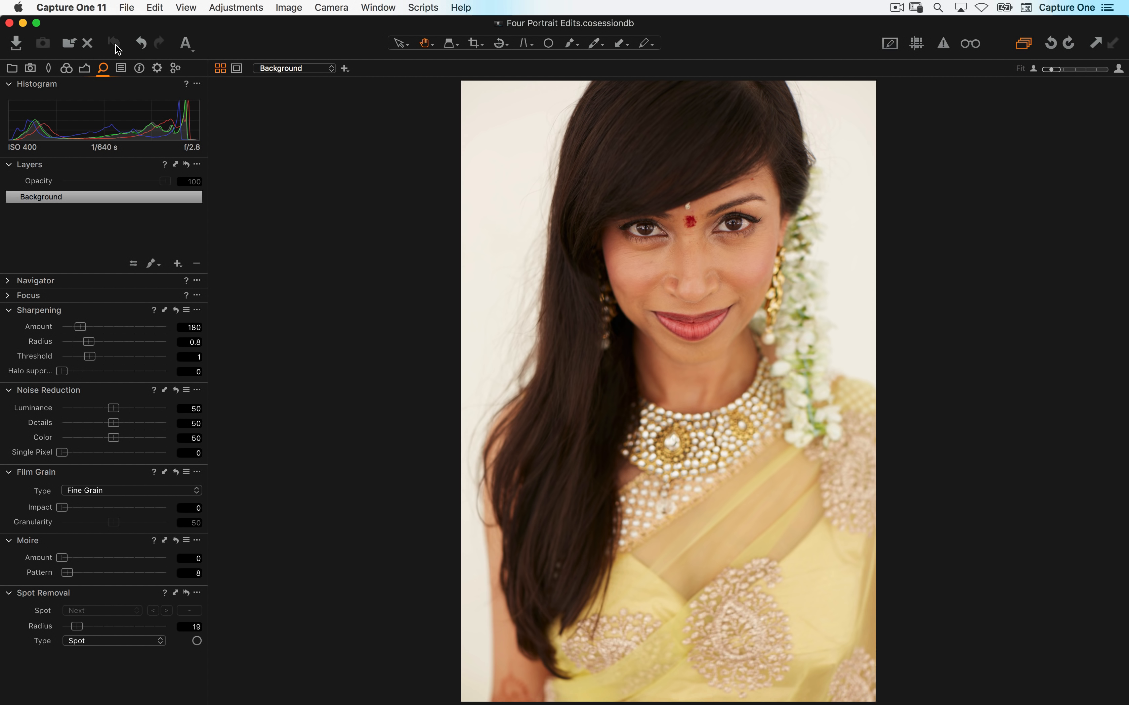
pyautogui.press('super+z')
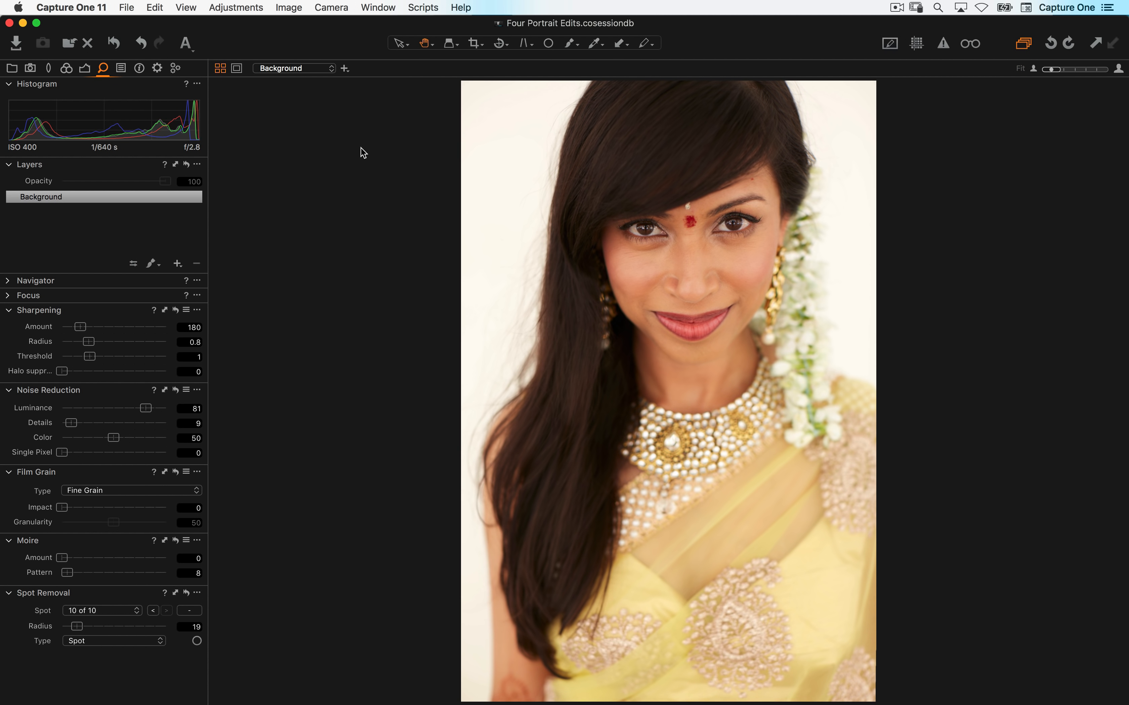
pyautogui.click(665, 251)
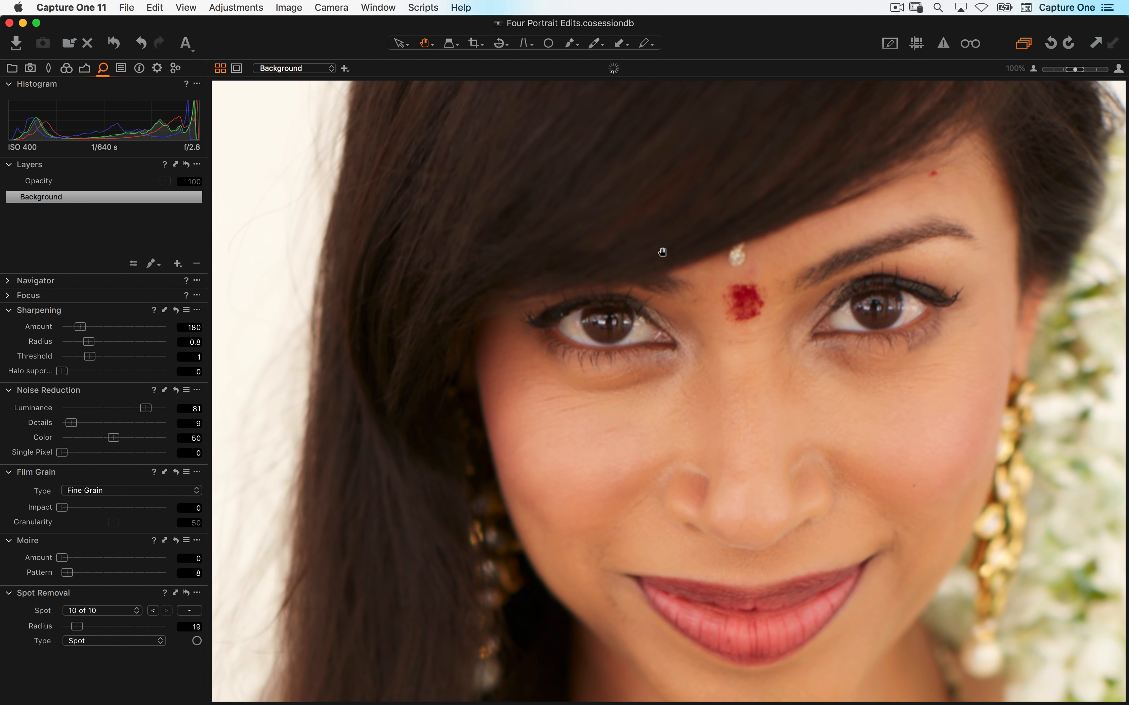
pyautogui.click(115, 44)
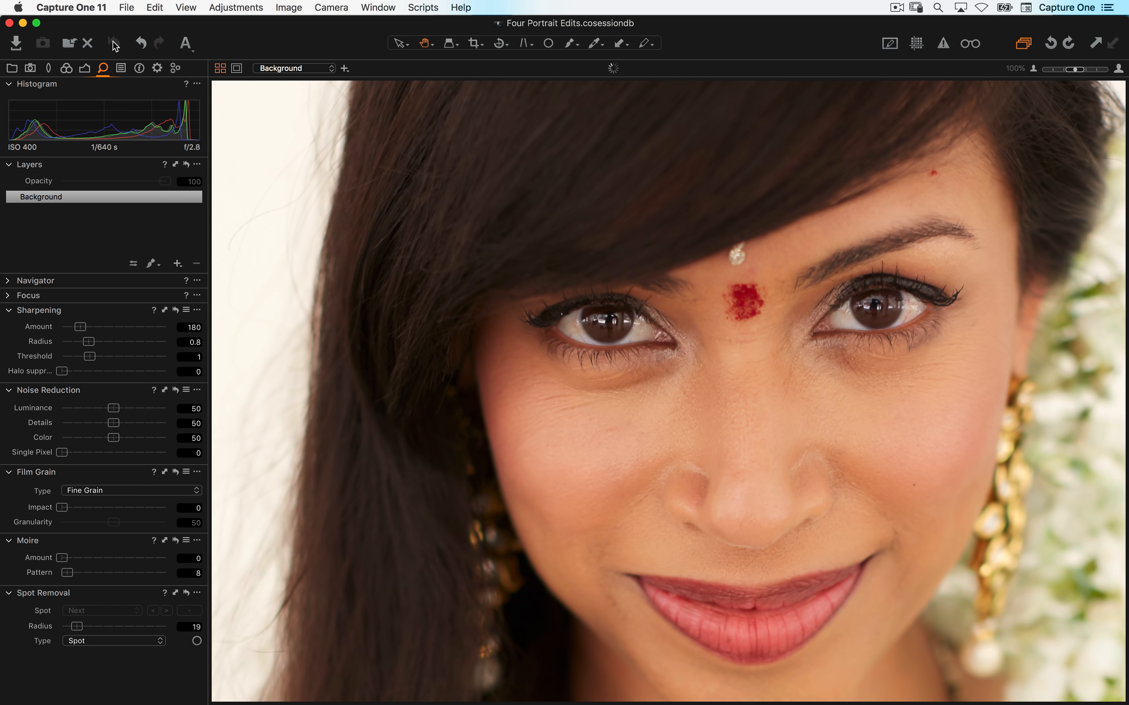
pyautogui.keyDown('alt'); pyautogui.click(115, 46); pyautogui.keyUp('alt')
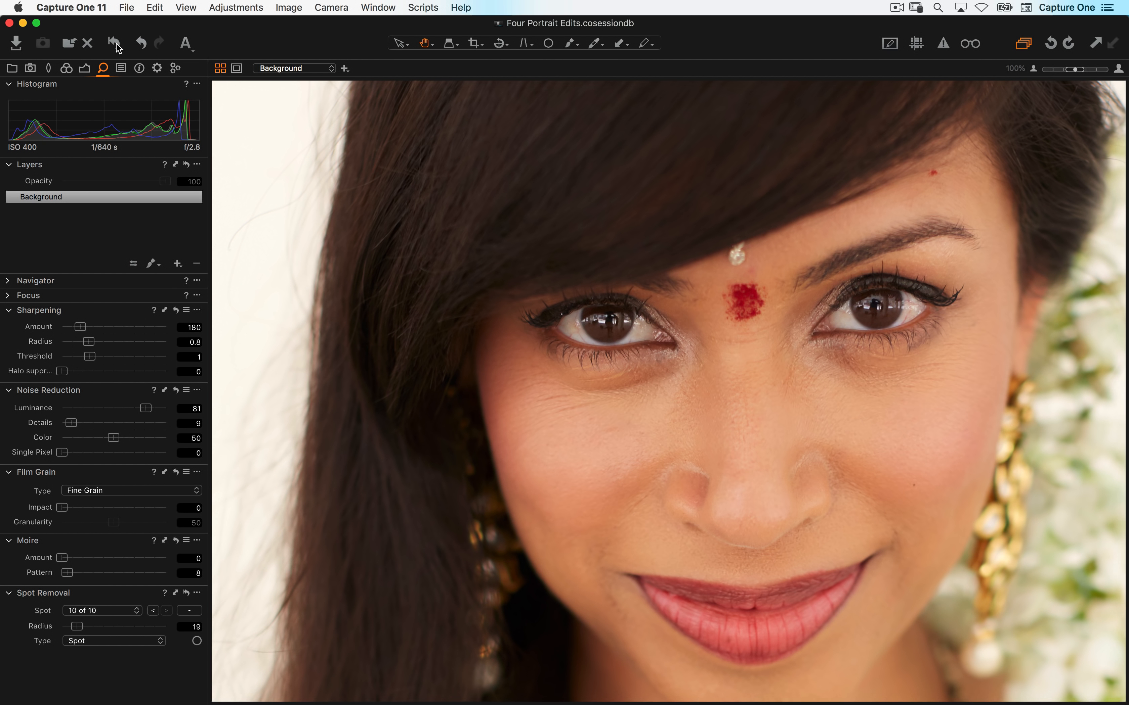
pyautogui.click(428, 276)
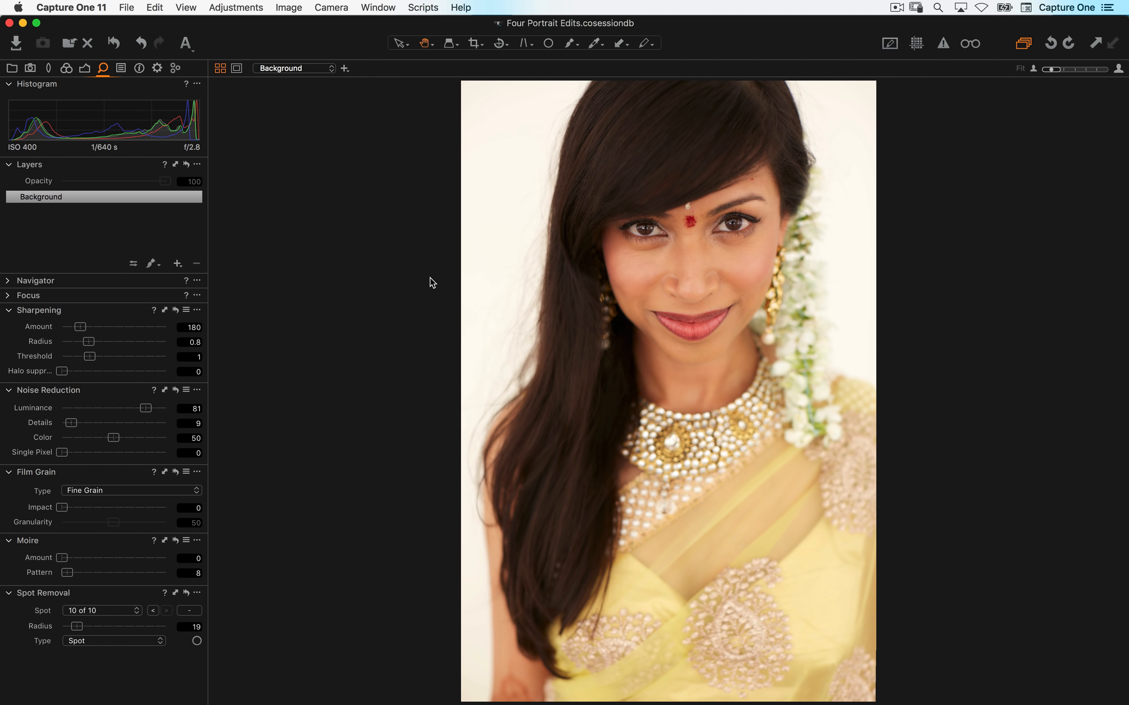
# Apply the user style SB-07 - Angkor Wat from the LATITUDE - SUNBOUND set to a new layer
pyautogui.click(123, 69)
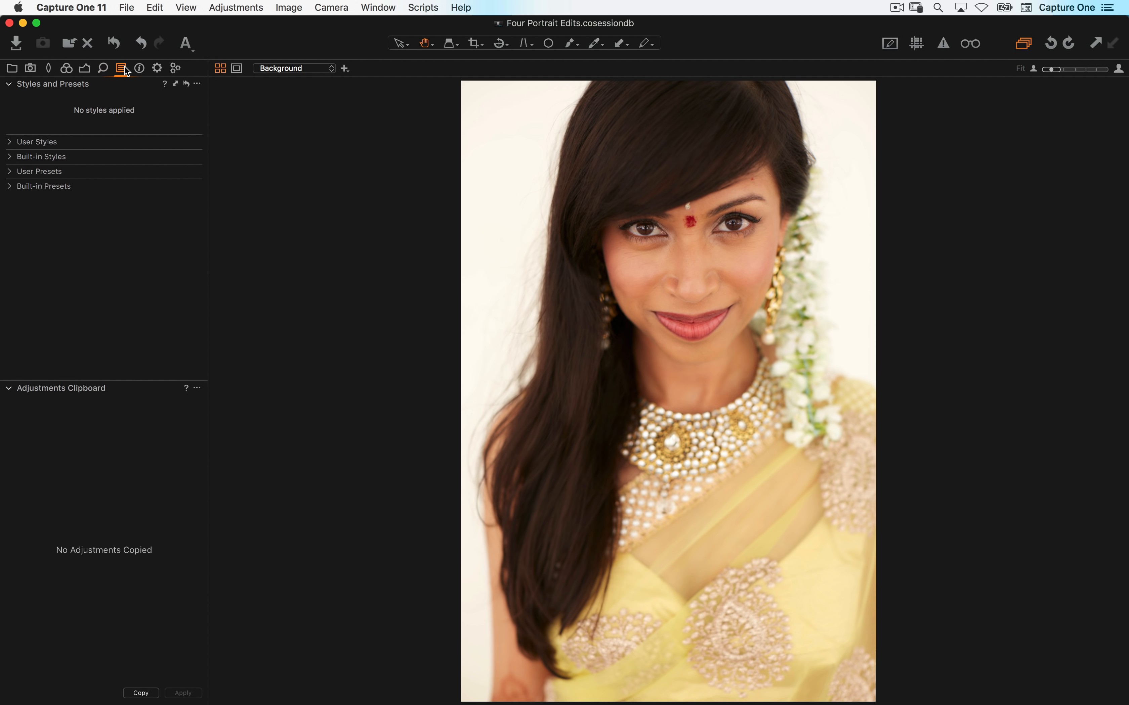
pyautogui.click(10, 143)
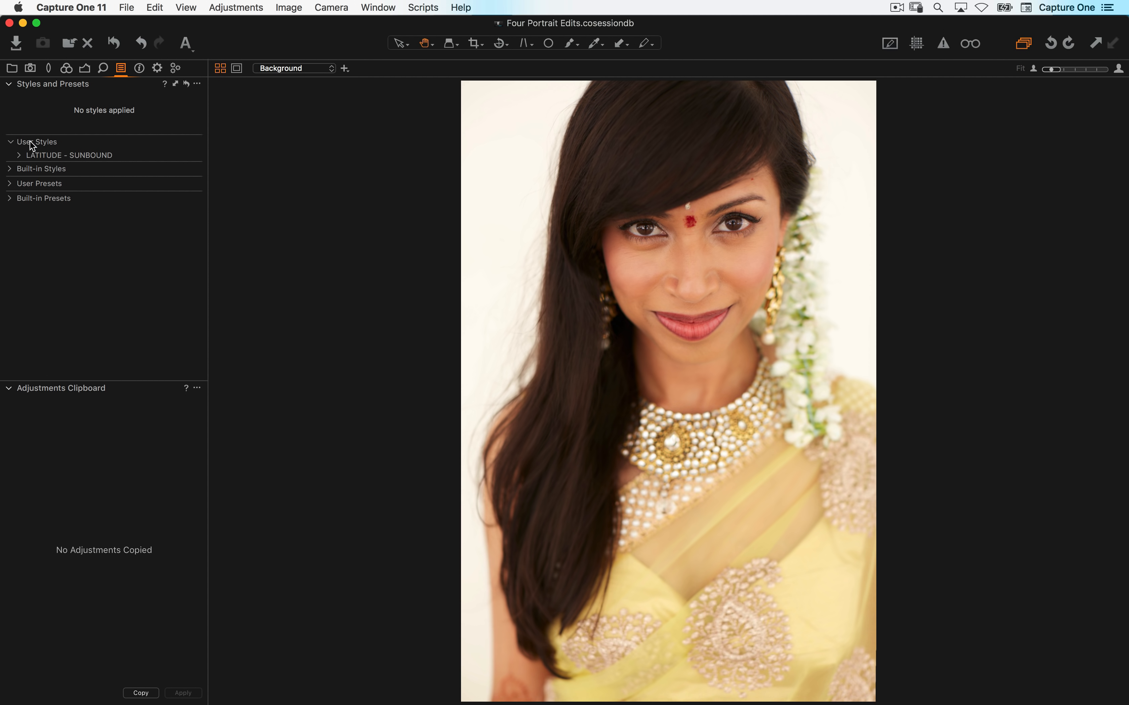
pyautogui.click(20, 155)
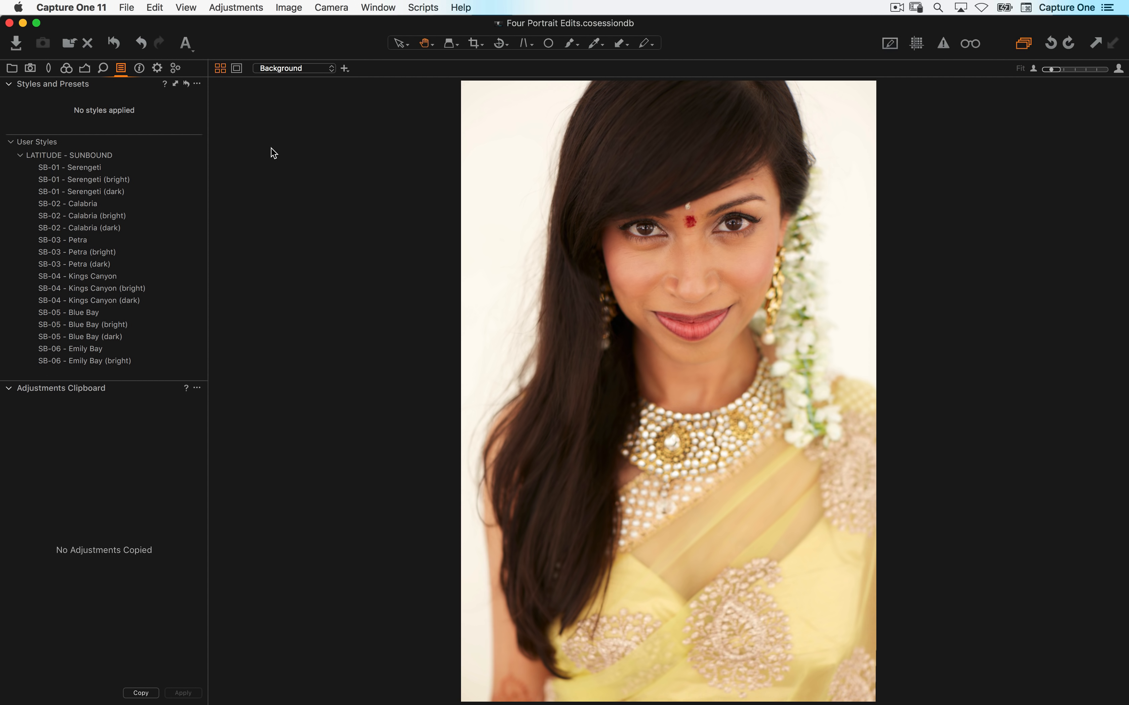
pyautogui.scroll(-6, 165, 268)
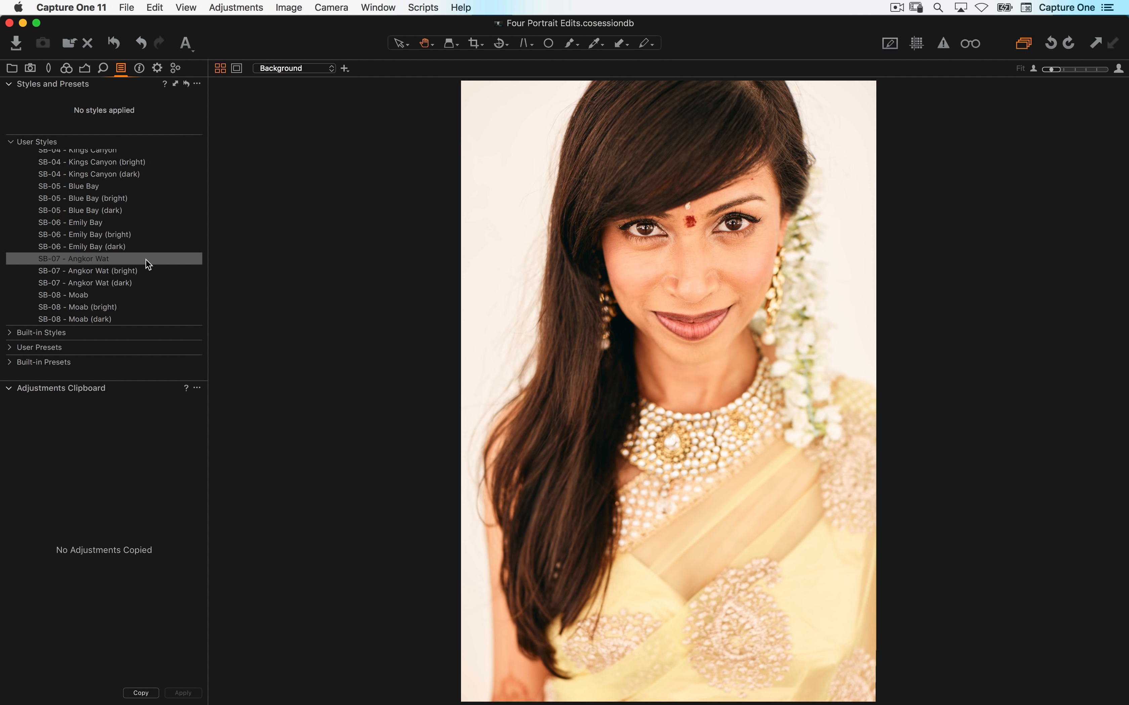
pyautogui.rightClick(146, 263)
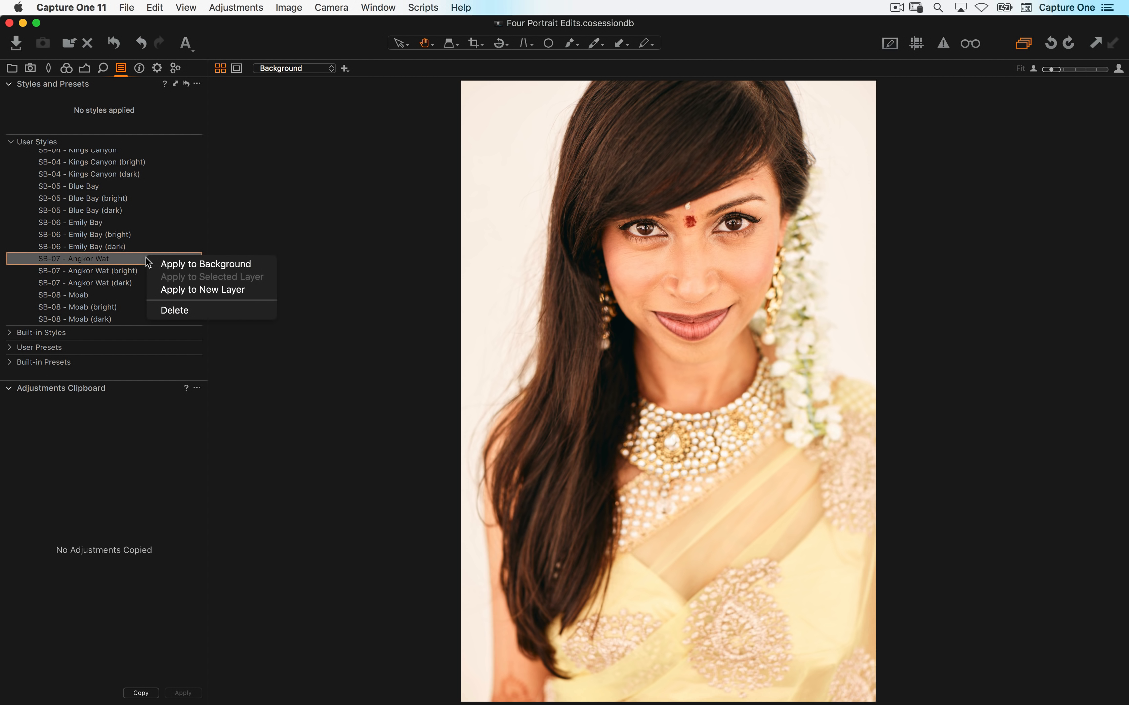
pyautogui.click(162, 290)
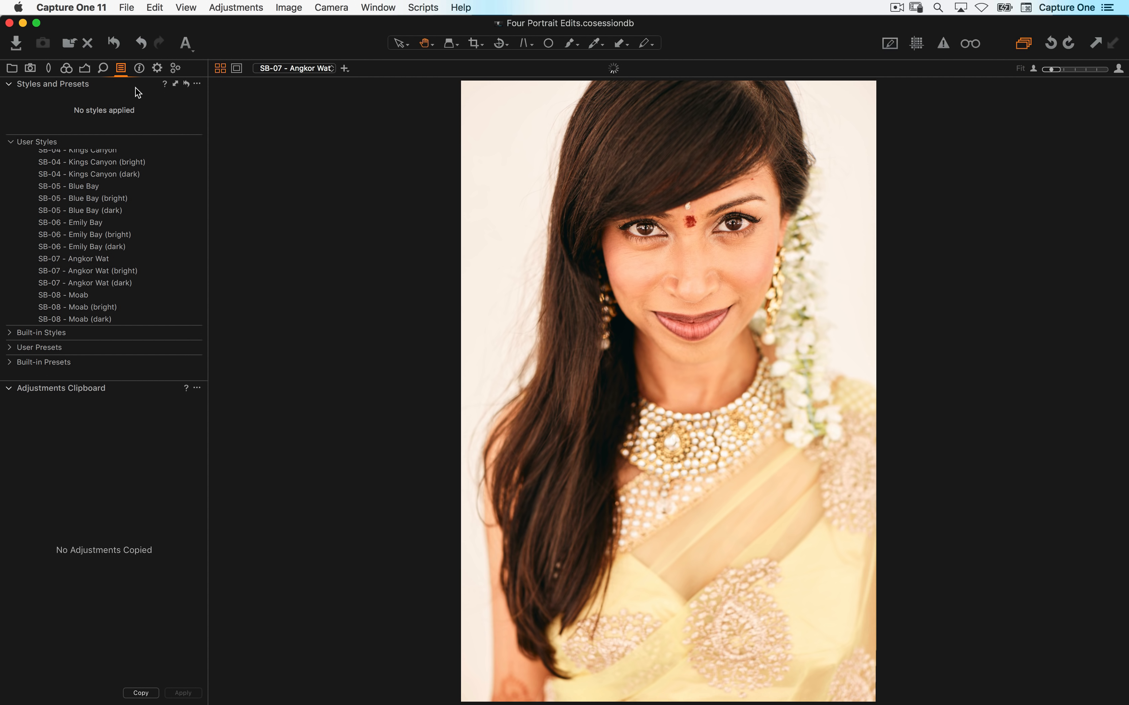
# Reduce the SB-07 - Angkor Wat layer's opacity to 68 and reset its Clarity and Structure adjustments
pyautogui.click(84, 68)
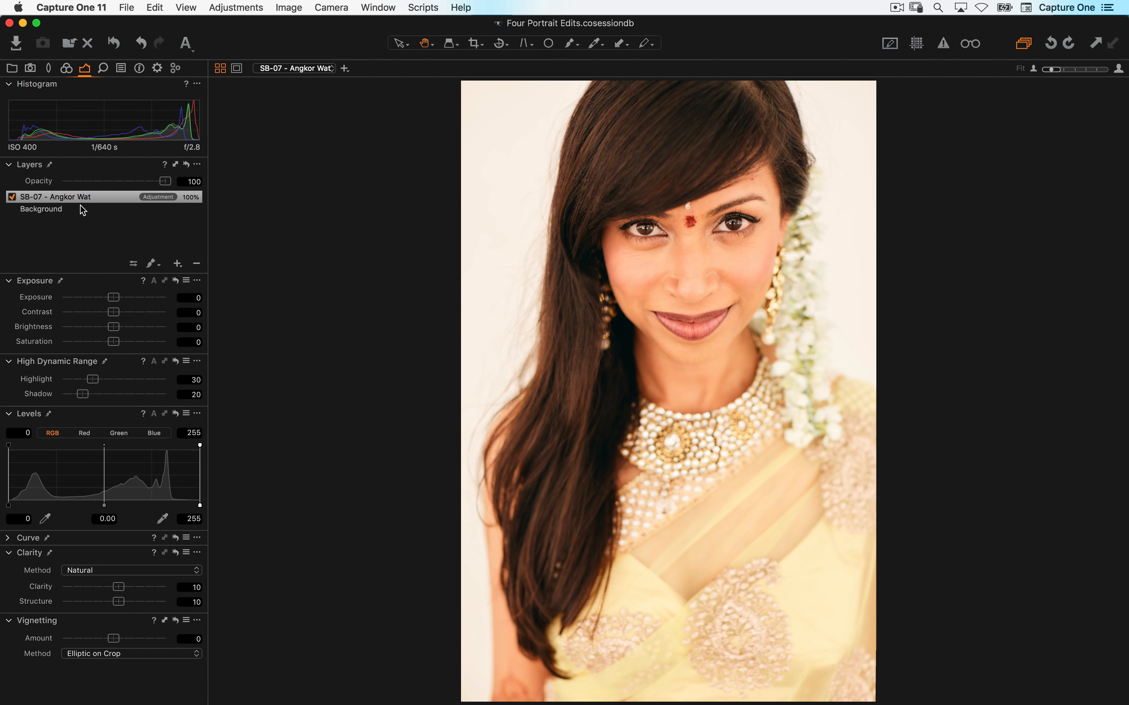
pyautogui.click(59, 196)
pyautogui.press('m')
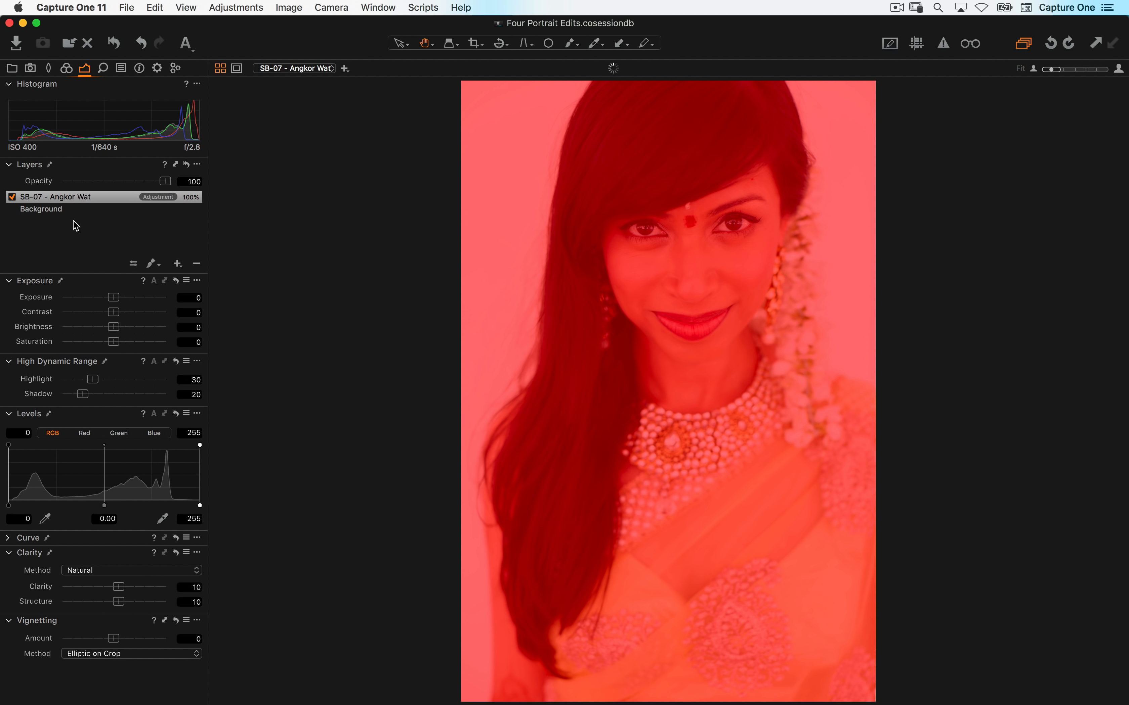
pyautogui.press('m')
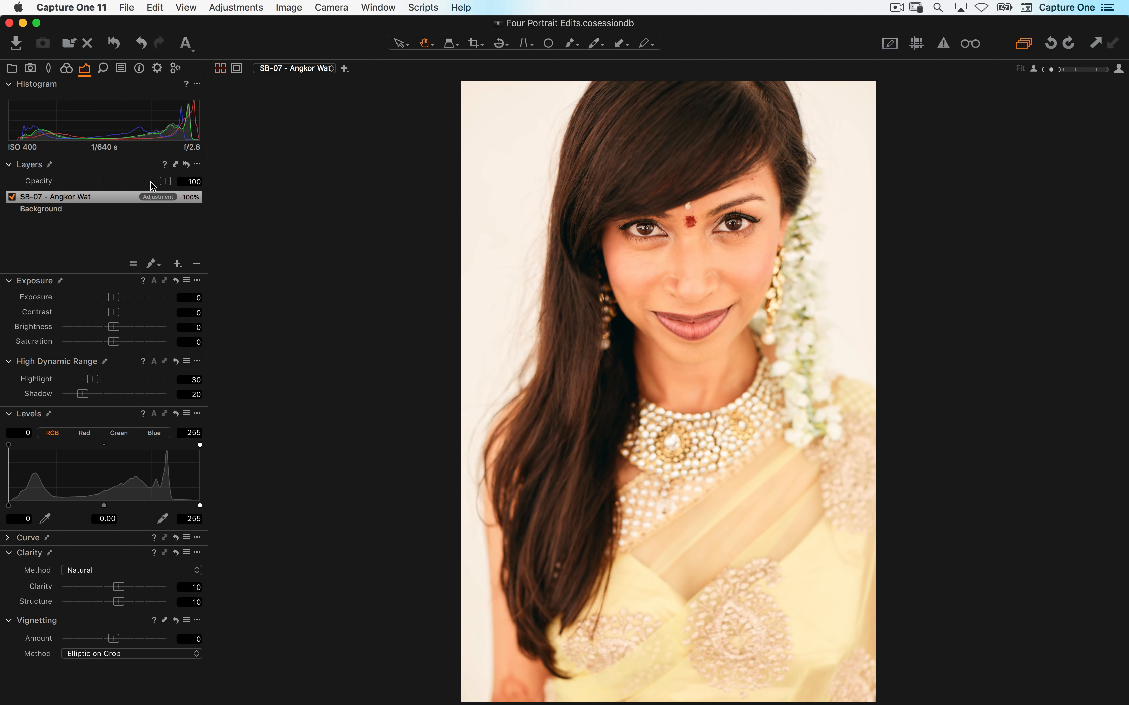
pyautogui.click(163, 181)
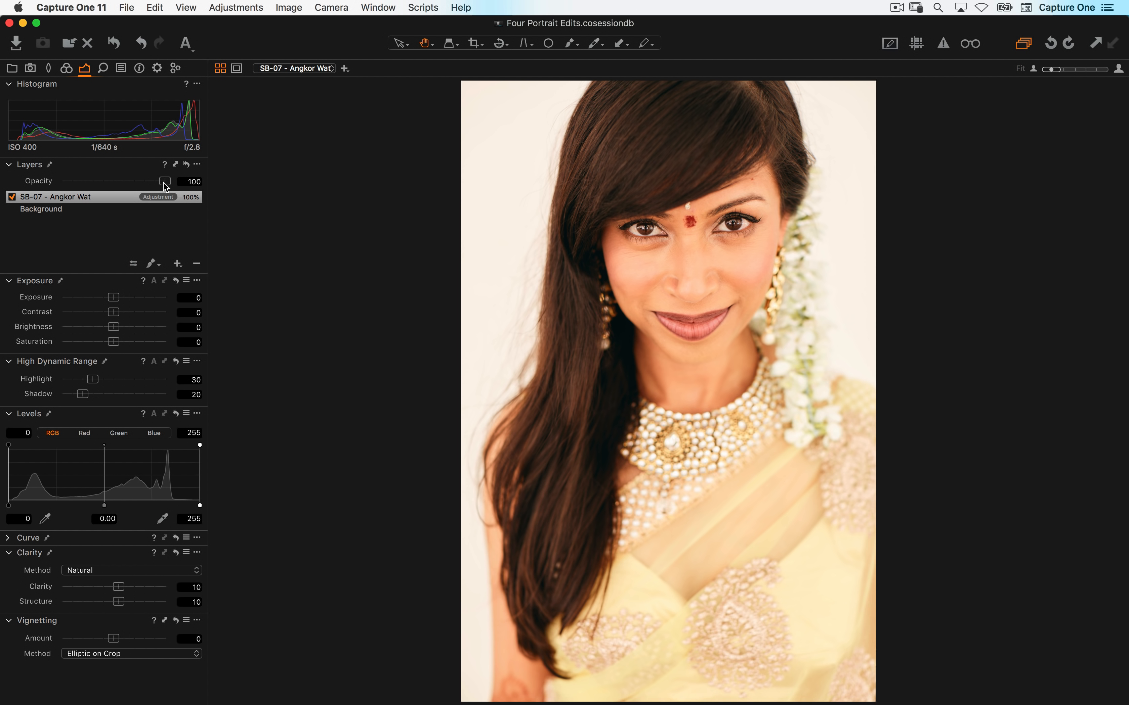
pyautogui.moveTo(164, 184); pyautogui.dragTo(140, 195)
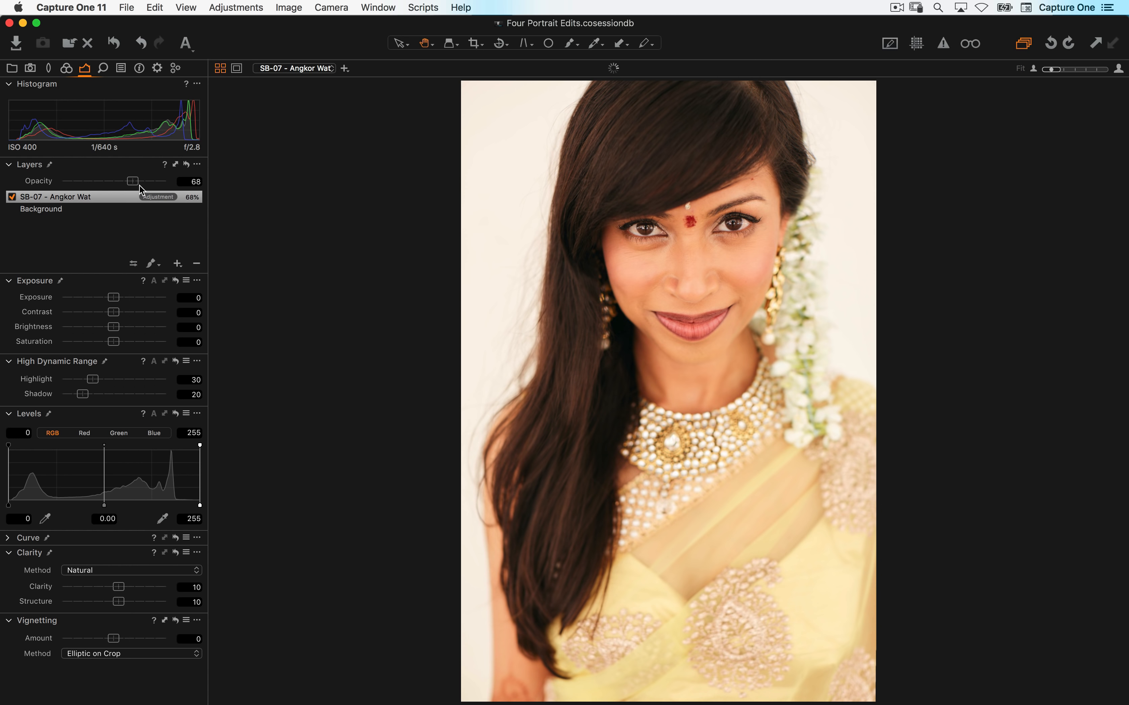
pyautogui.click(138, 592)
pyautogui.click(175, 552)
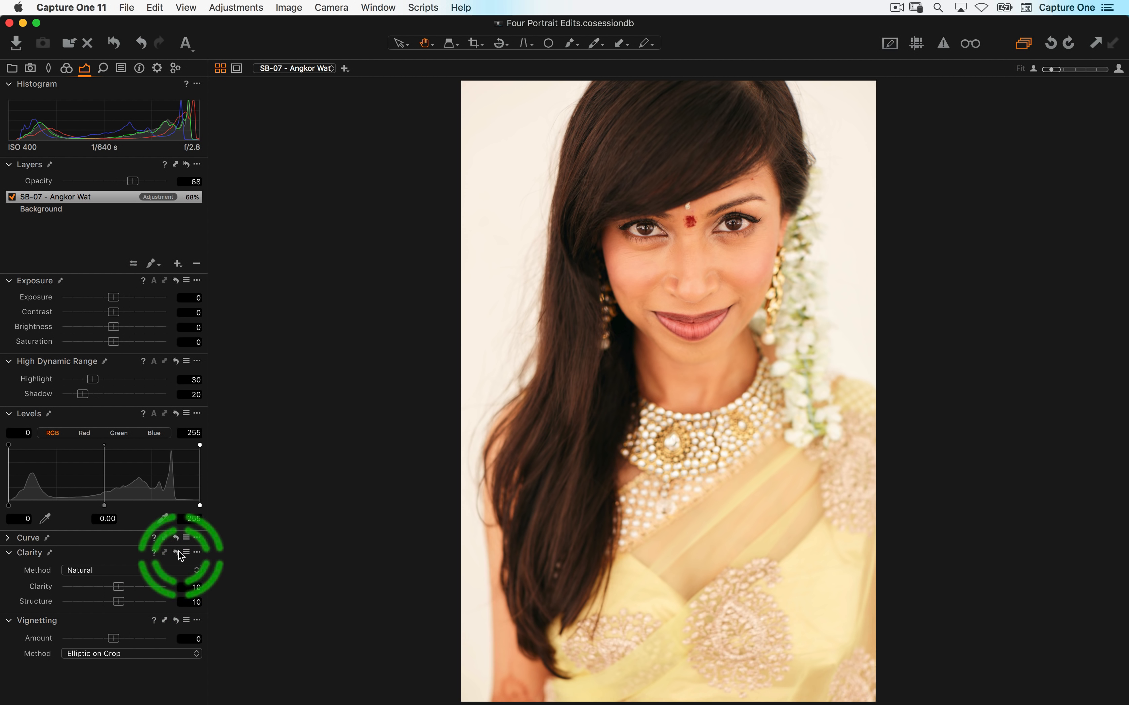
# Darken the corners with Vignetting Amount -1.51 and set the style layer's High Dynamic Range Shadow to 30
pyautogui.moveTo(113, 638); pyautogui.dragTo(92, 638)
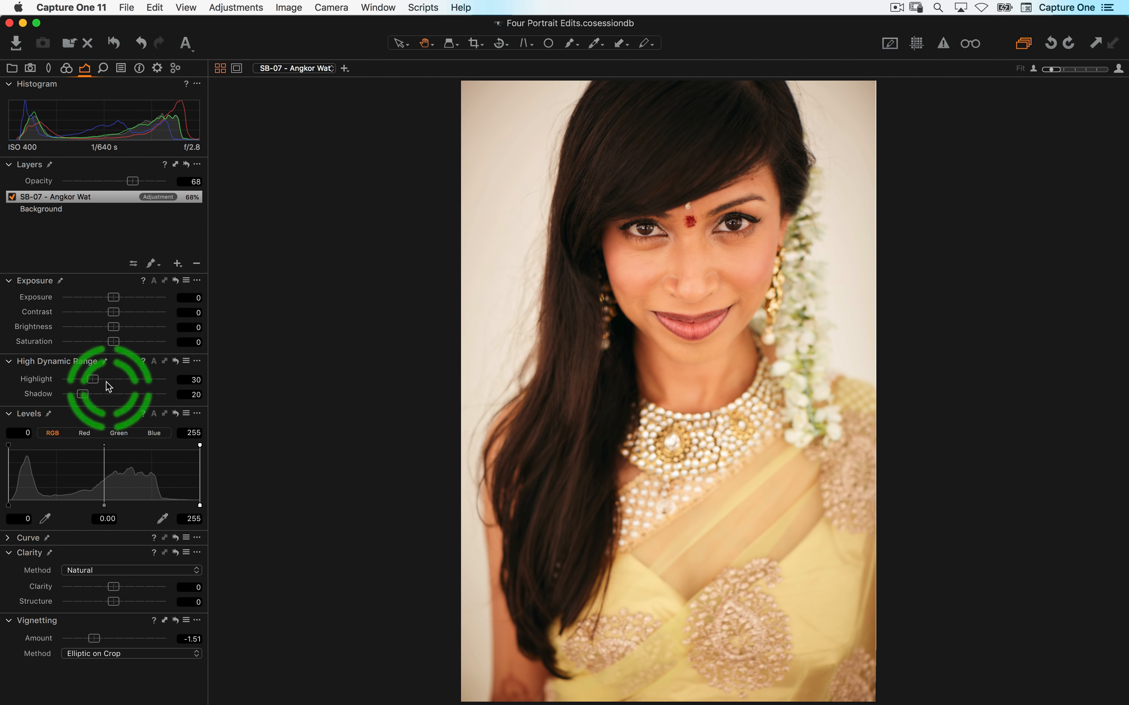
pyautogui.moveTo(86, 398); pyautogui.dragTo(96, 398)
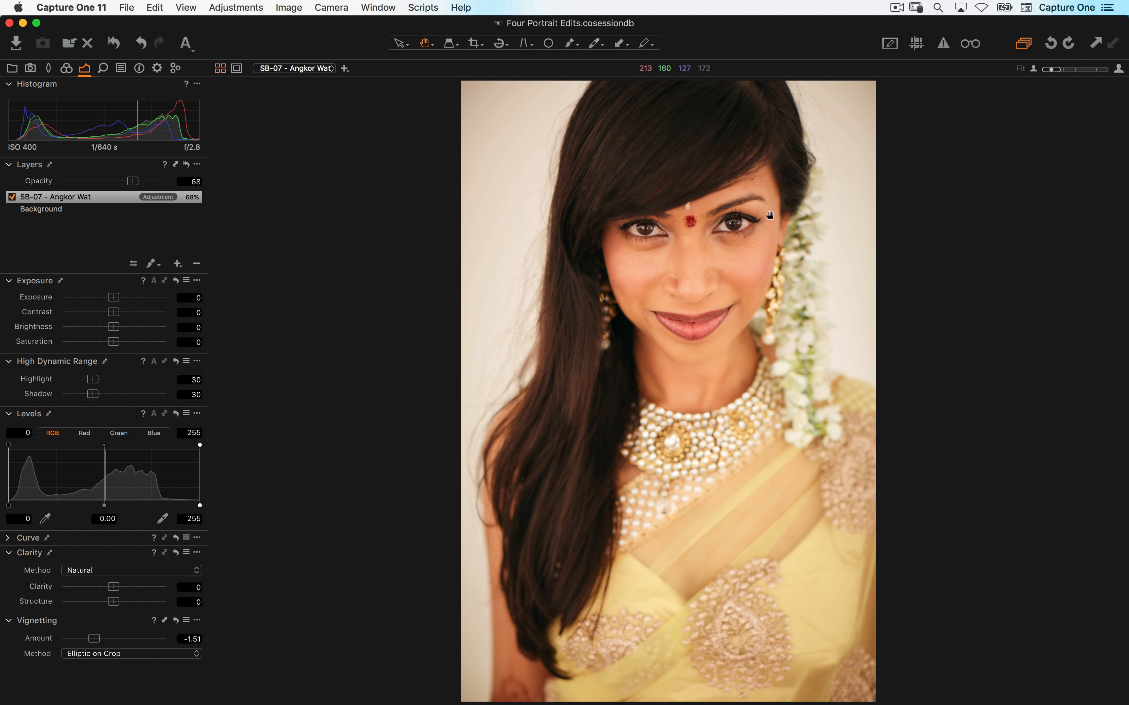
# Compare the face at 100% with and without all adjustments, keeping the edits
pyautogui.doubleClick(715, 294)
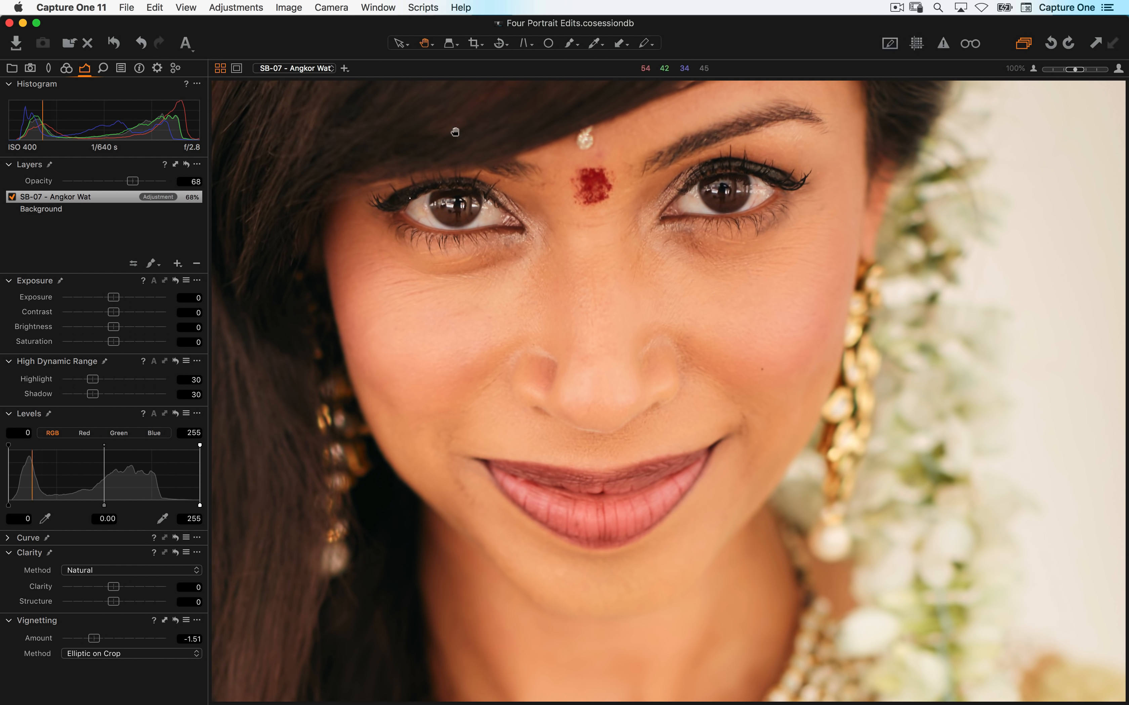
pyautogui.click(114, 43)
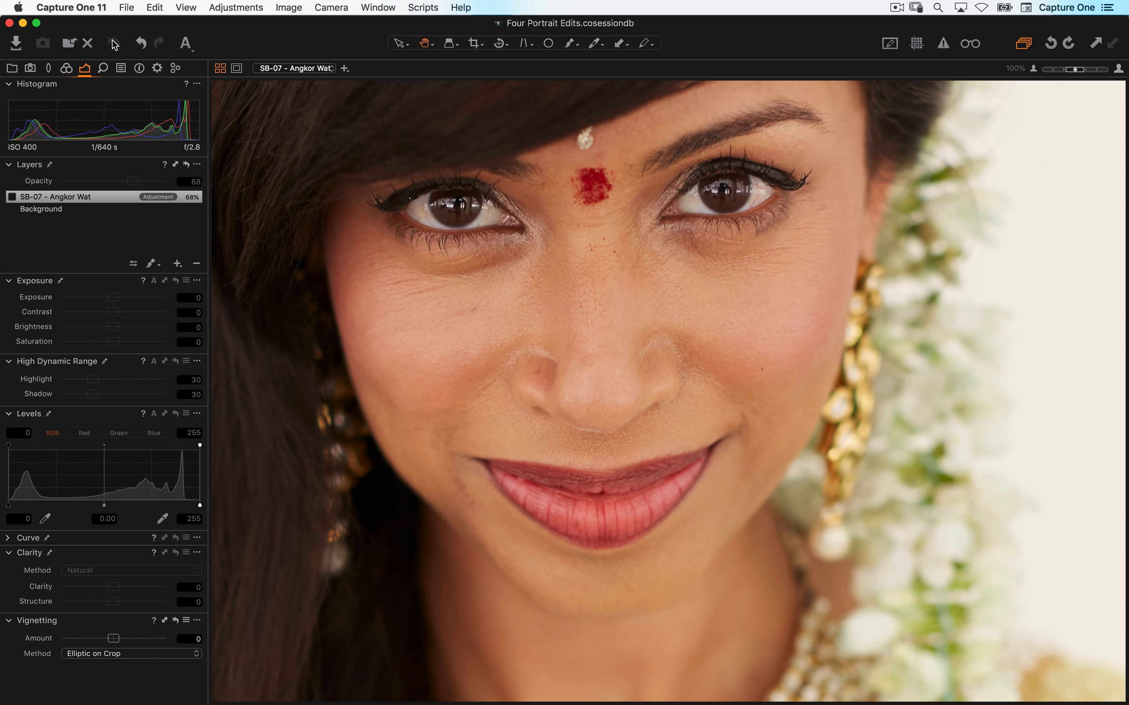
pyautogui.click(114, 43)
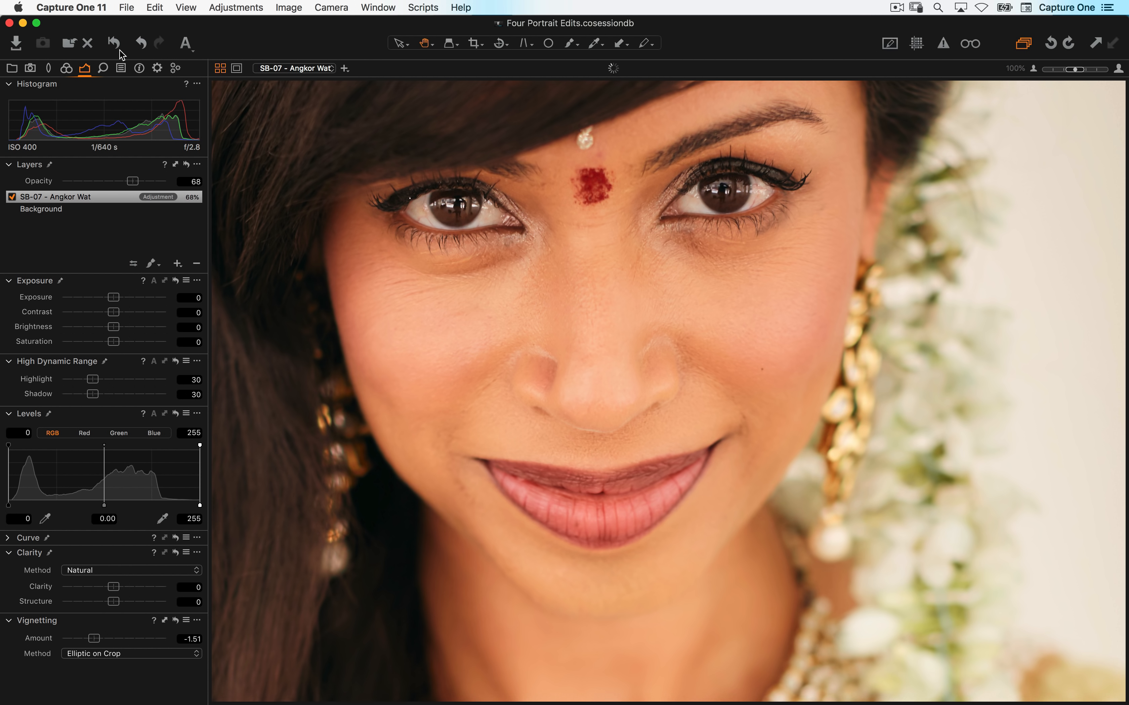
pyautogui.doubleClick(476, 305)
# Create a new unedited variant of 4A5C1844.eip and display it side by side with the edited variant 3
pyautogui.press('alt+super+v')
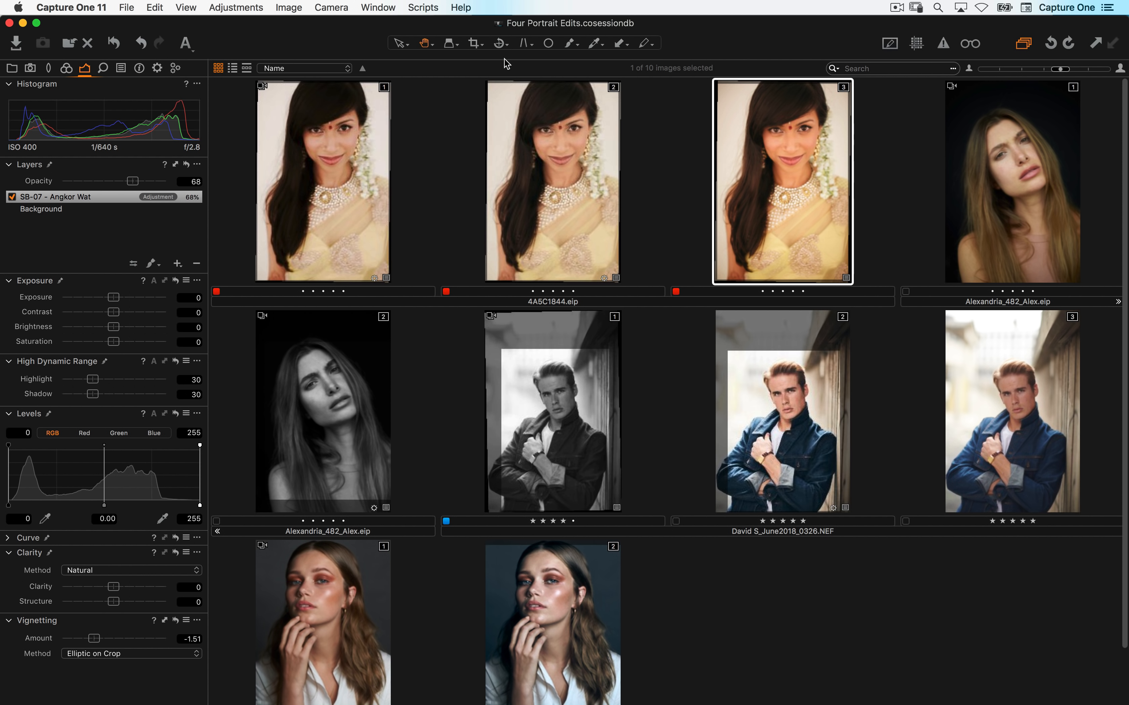
pyautogui.click(301, 6)
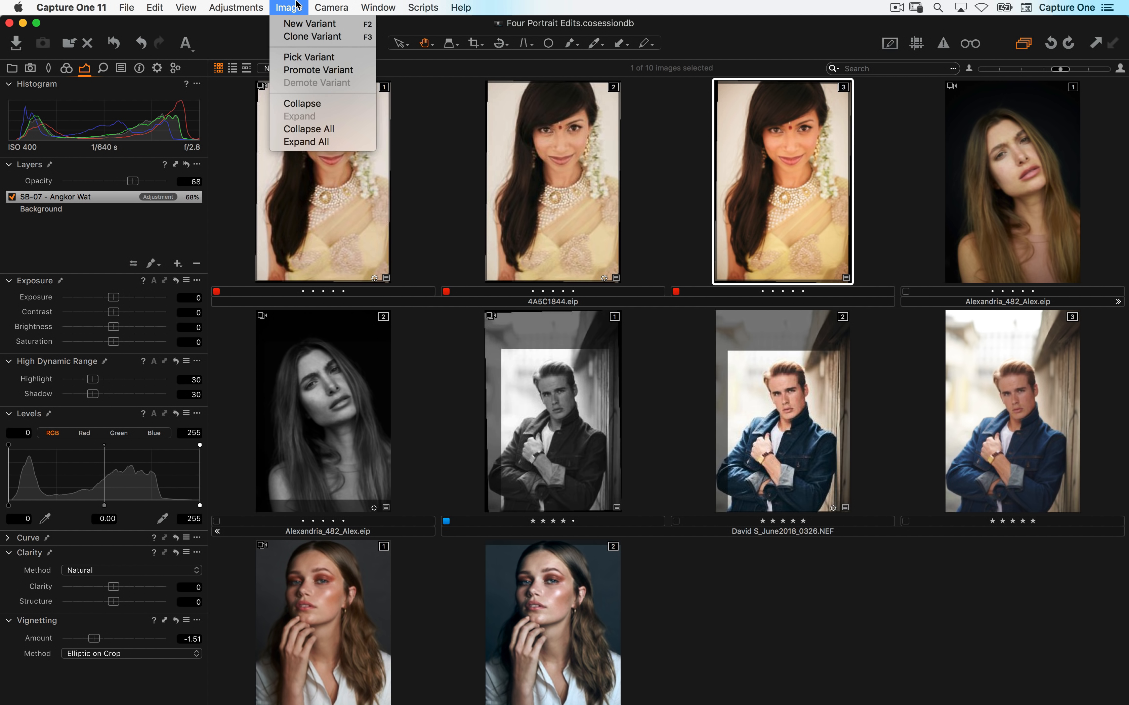
pyautogui.click(300, 25)
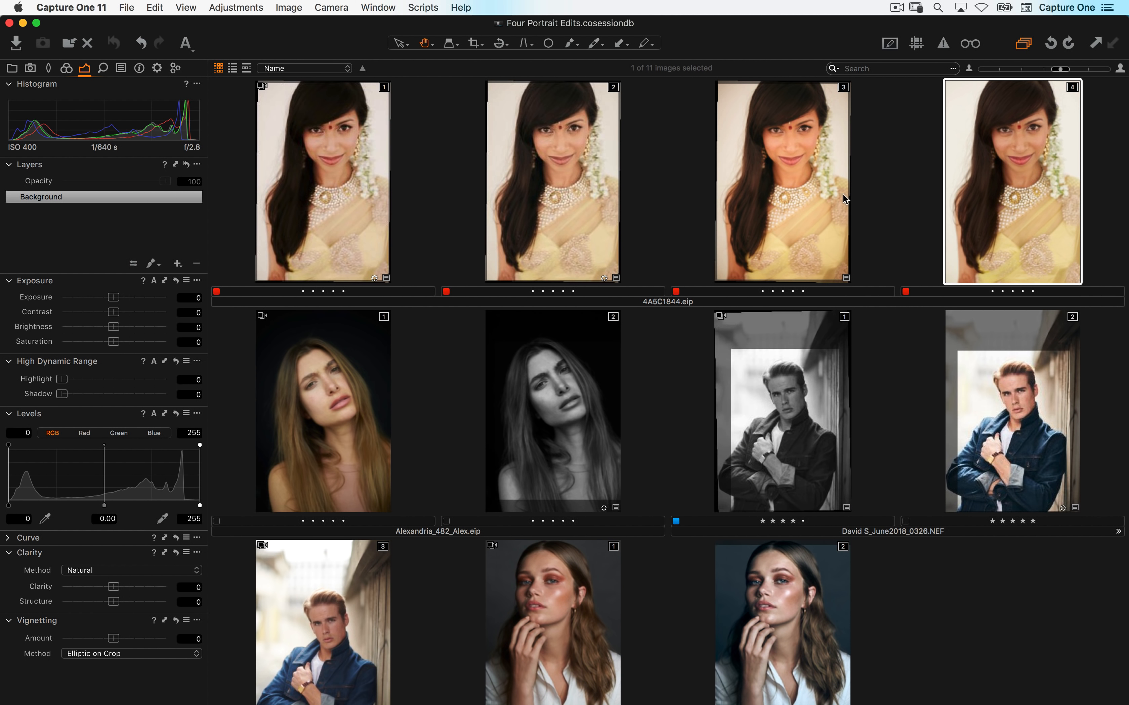
pyautogui.keyDown('super'); pyautogui.click(812, 199); pyautogui.keyUp('super')
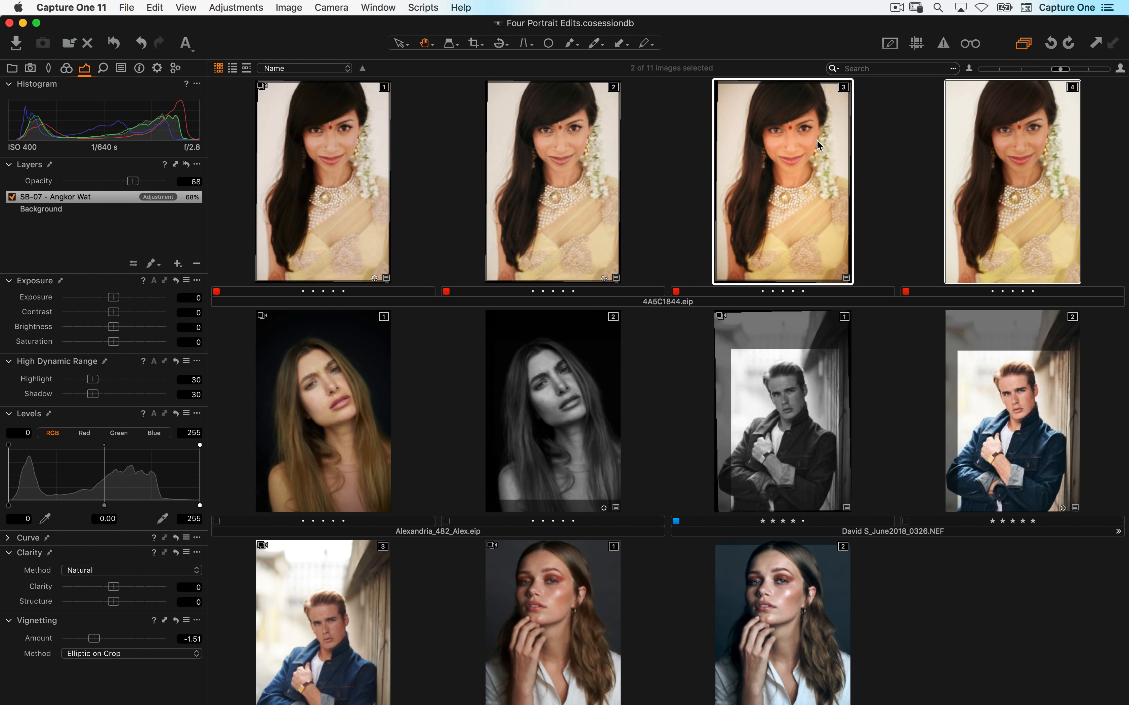
pyautogui.doubleClick(815, 140)
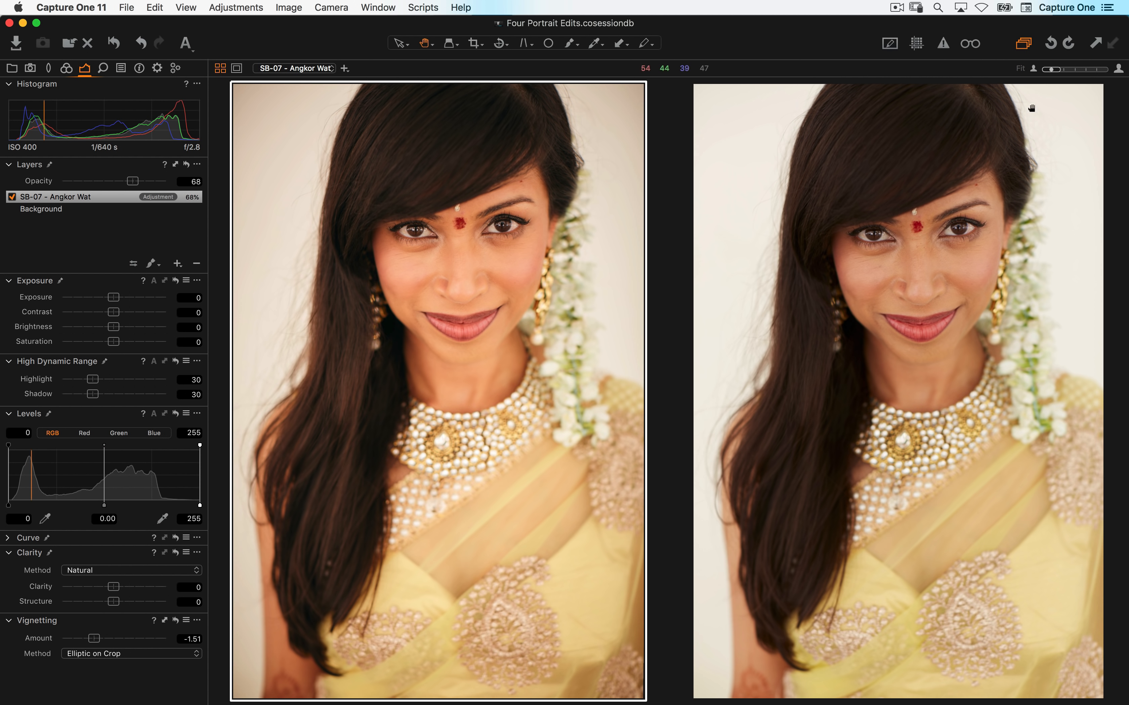
# Compare skin, eyes and blemishes on the edited and unedited variants at 100%, and return the edited one to full view
pyautogui.click(1118, 70)
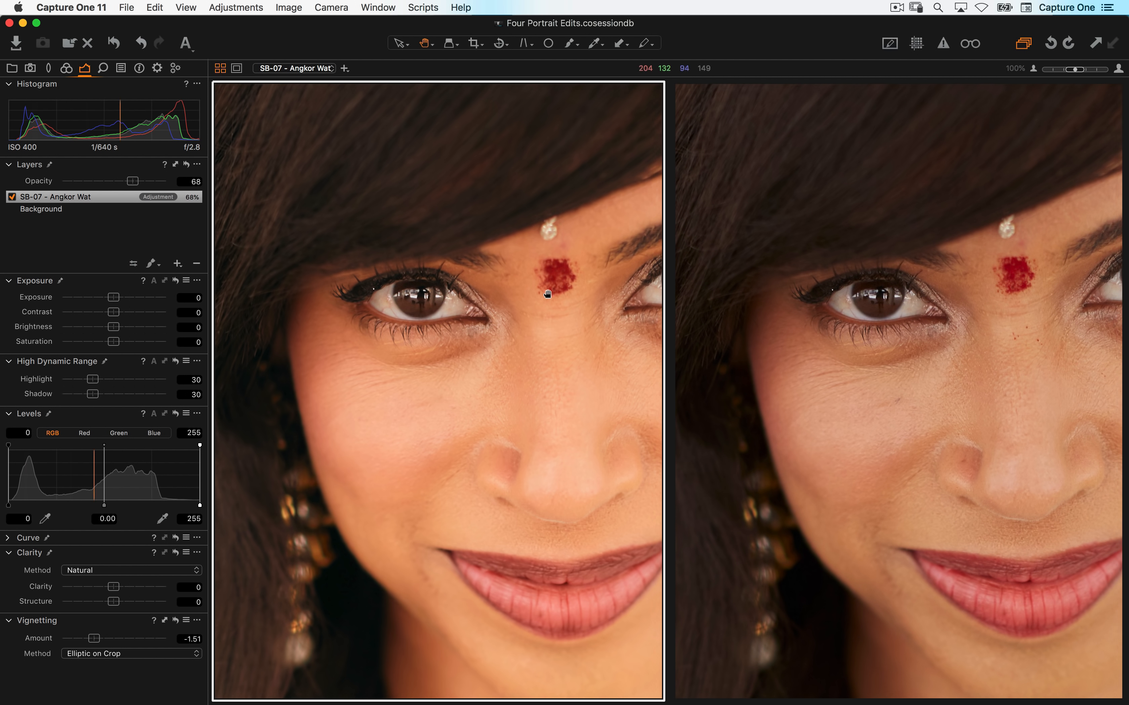
pyautogui.moveTo(547, 294); pyautogui.dragTo(470, 282)
pyautogui.moveTo(853, 275); pyautogui.dragTo(765, 249)
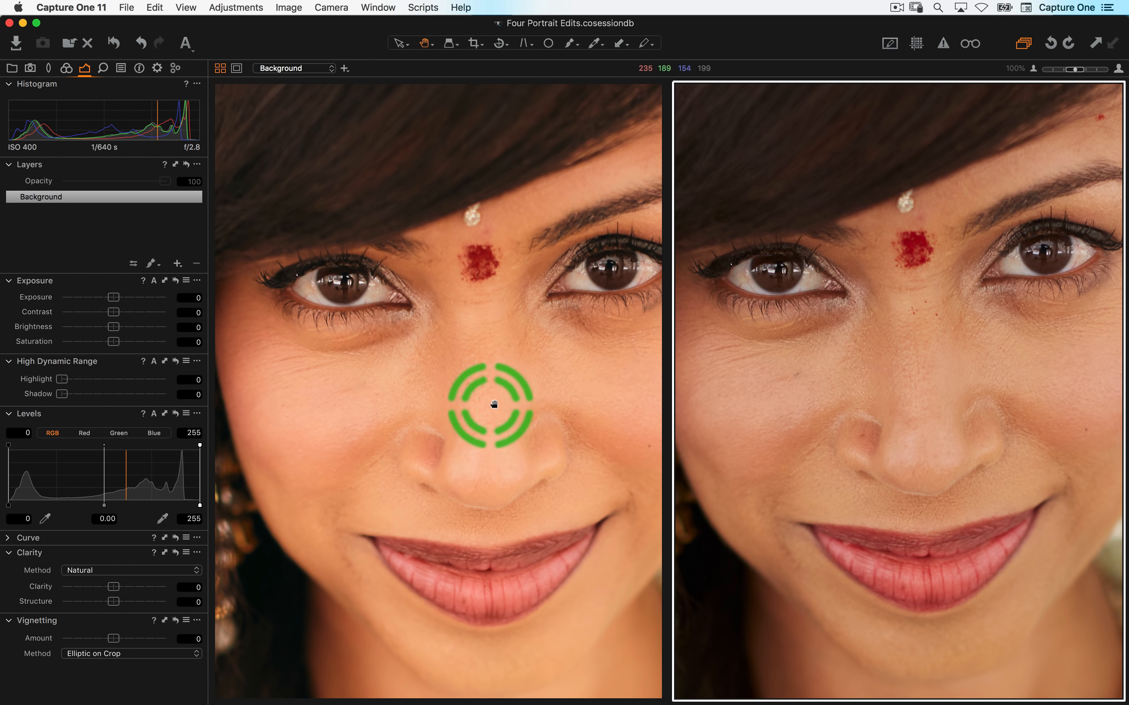
pyautogui.click(489, 359)
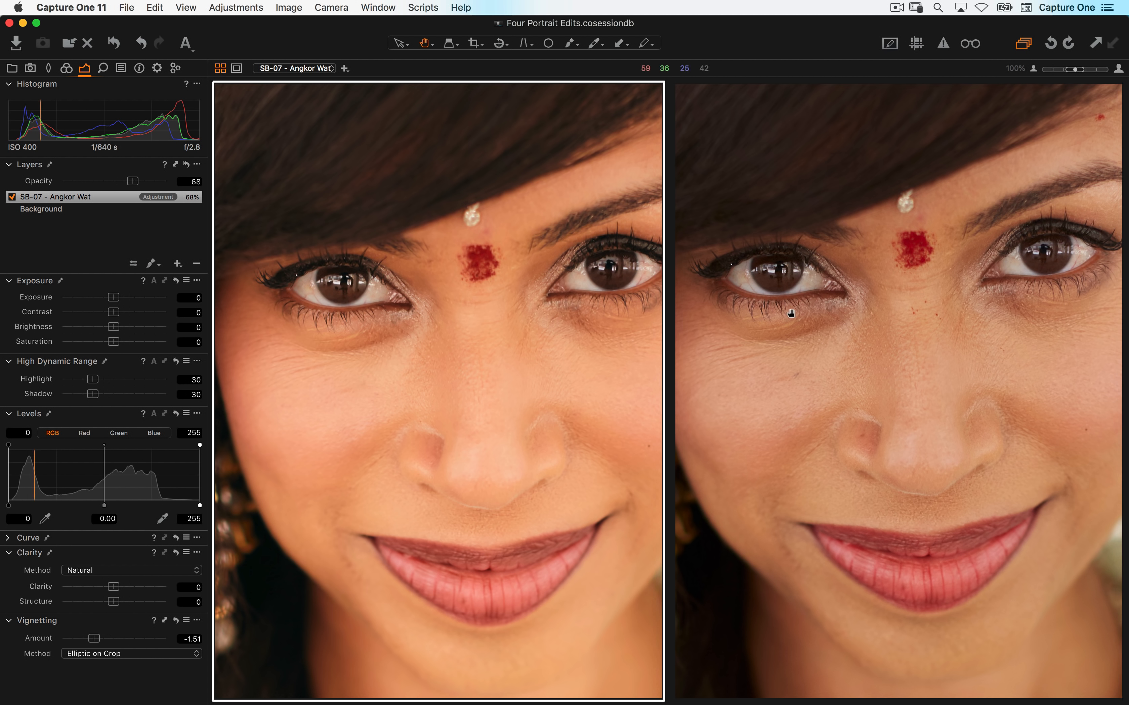
pyautogui.click(770, 312)
pyautogui.click(532, 345)
pyautogui.doubleClick(513, 343)
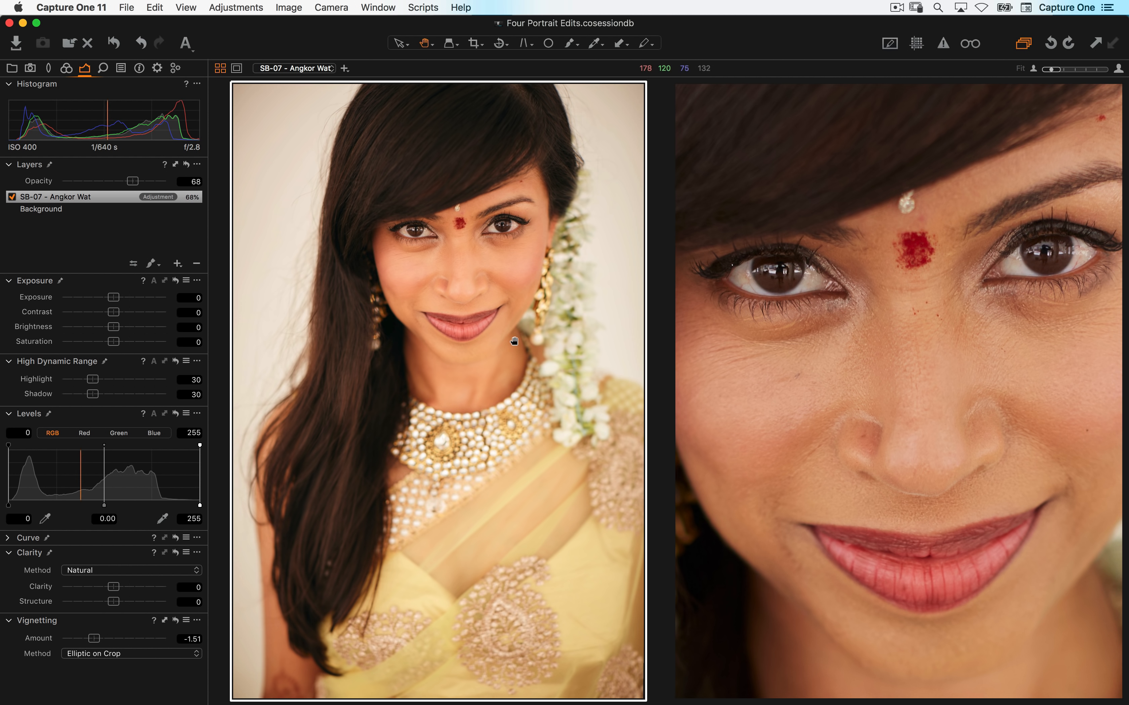
# Examine the edited bride's hair, necklace and face at 100%, with the Background layer selected
pyautogui.doubleClick(318, 474)
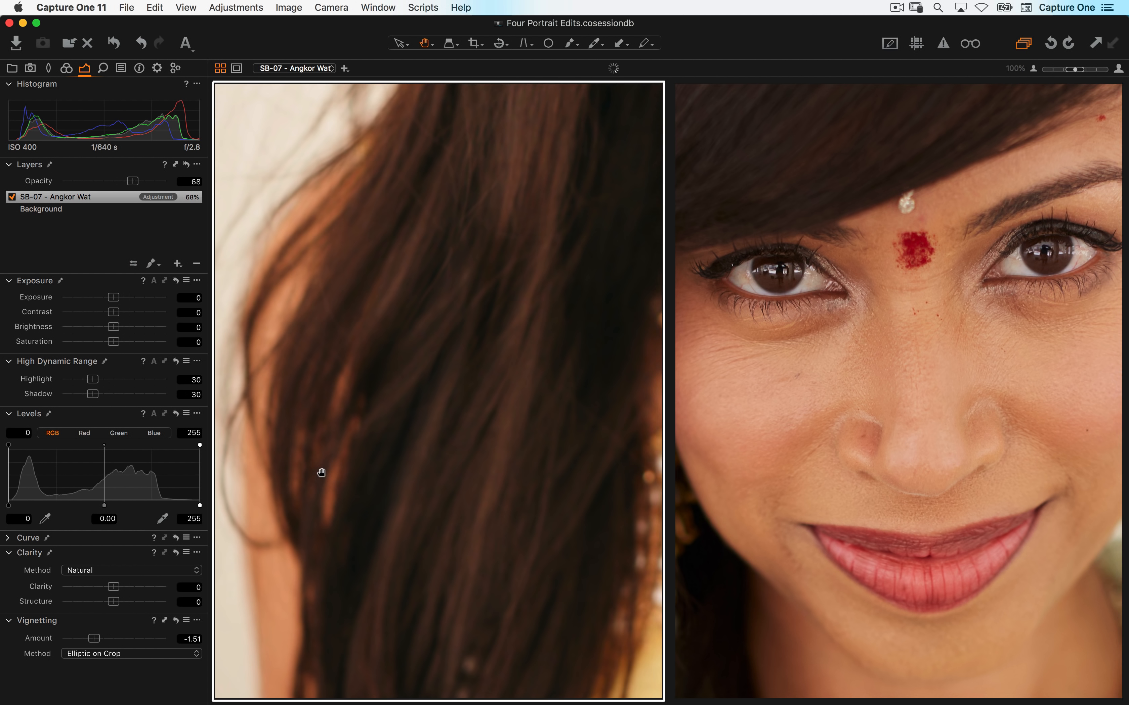
pyautogui.moveTo(604, 265); pyautogui.dragTo(405, 432)
pyautogui.moveTo(514, 309); pyautogui.dragTo(341, 453)
pyautogui.moveTo(368, 542); pyautogui.dragTo(501, 337)
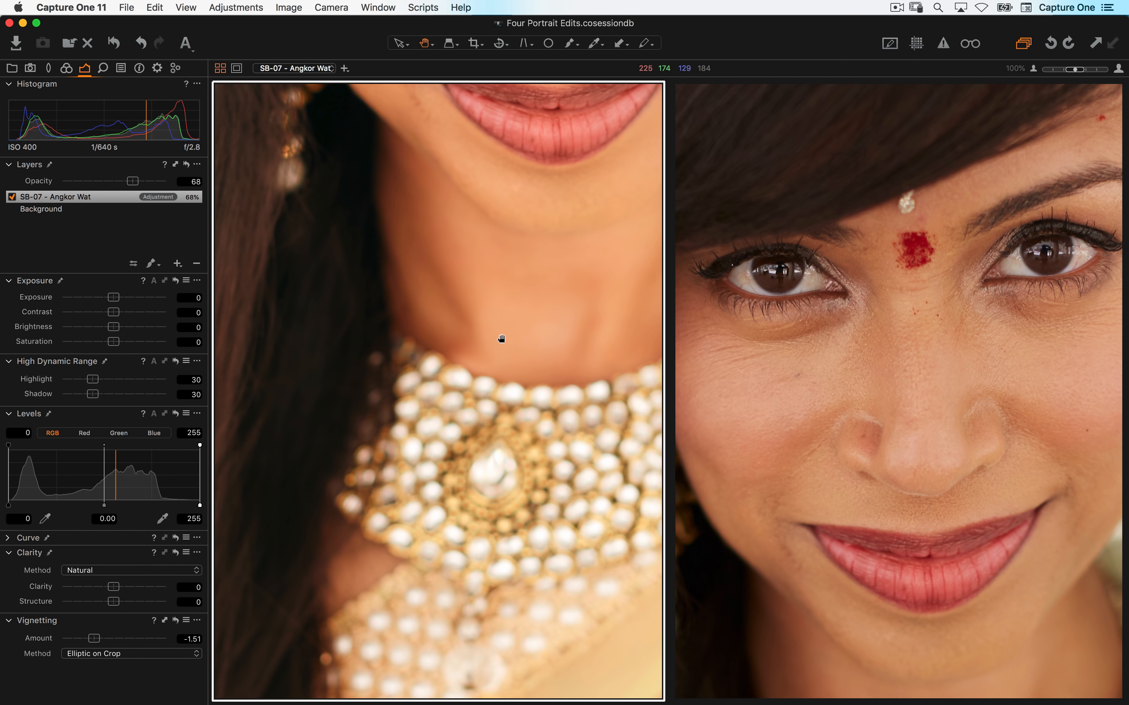
pyautogui.click(102, 214)
pyautogui.moveTo(445, 301); pyautogui.dragTo(320, 461)
pyautogui.moveTo(252, 529); pyautogui.dragTo(595, 466)
pyautogui.moveTo(347, 272); pyautogui.dragTo(381, 491)
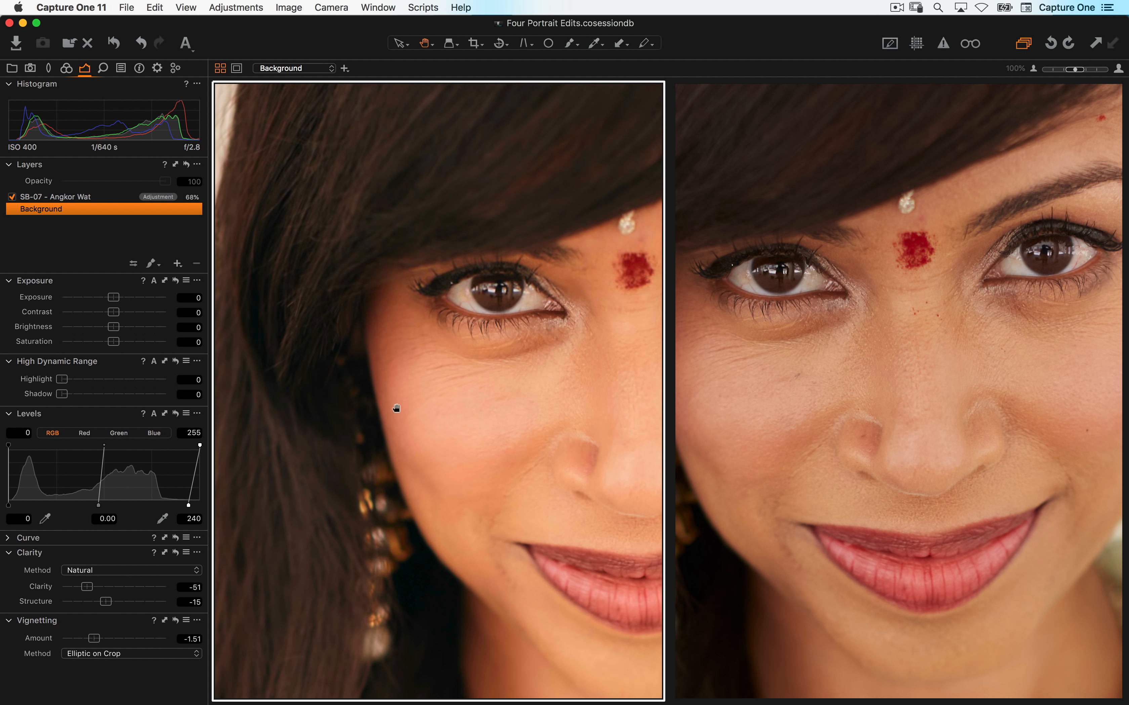
pyautogui.moveTo(418, 299); pyautogui.dragTo(319, 541)
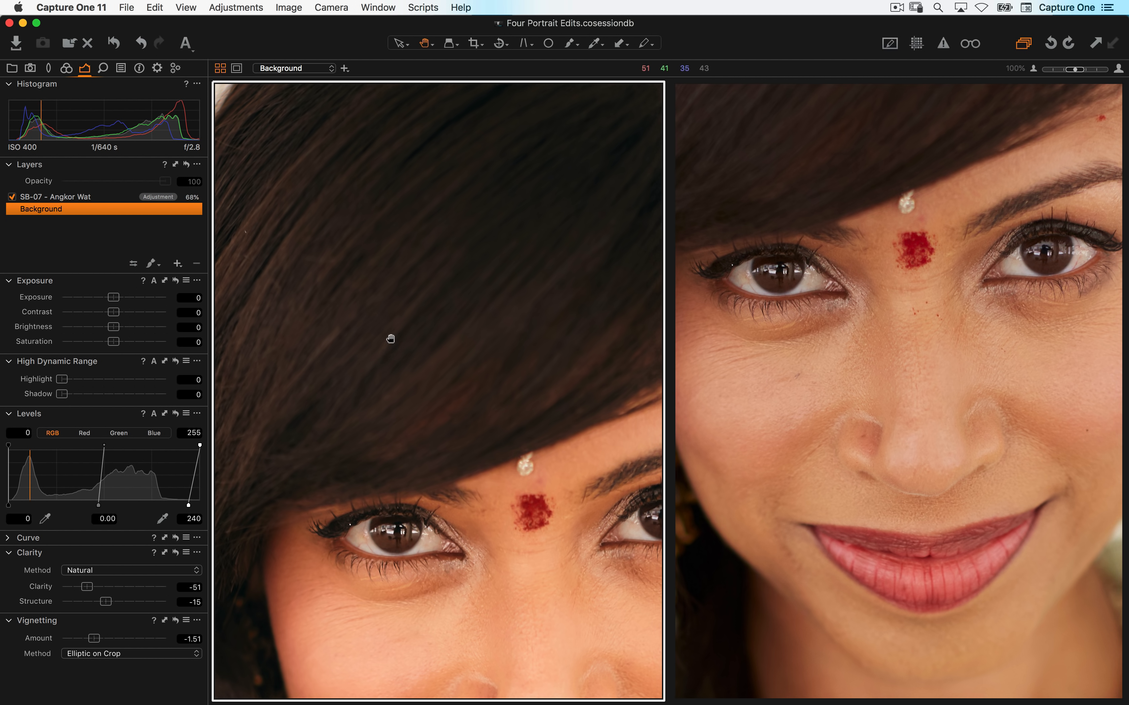
# Compare the hair and side of the face with and without all adjustments, keep the edits, and fit the whole photo in view
pyautogui.click(115, 44)
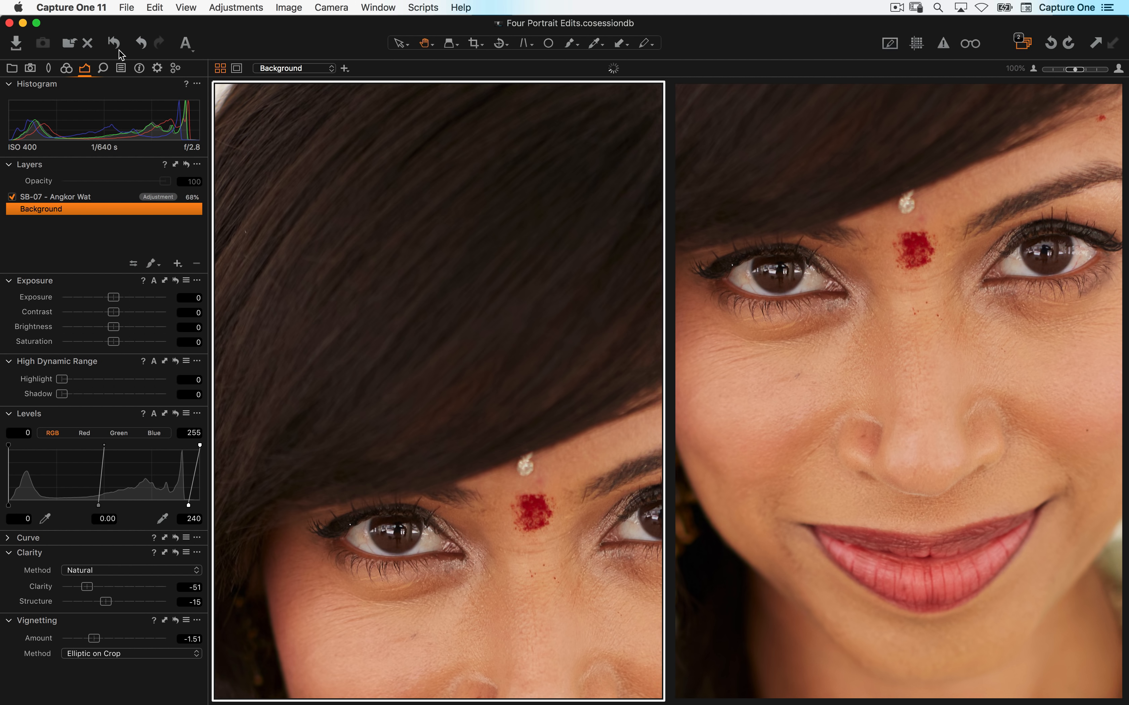
pyautogui.moveTo(345, 295); pyautogui.dragTo(583, 271)
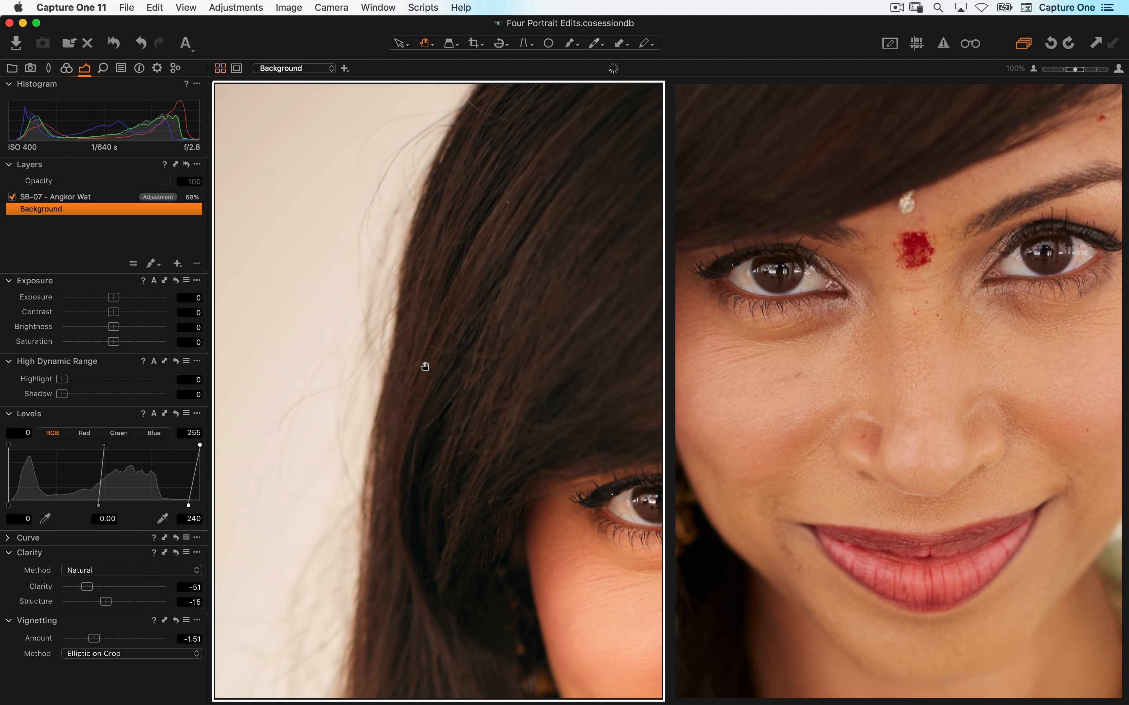
pyautogui.moveTo(423, 368); pyautogui.dragTo(453, 171)
pyautogui.click(117, 44)
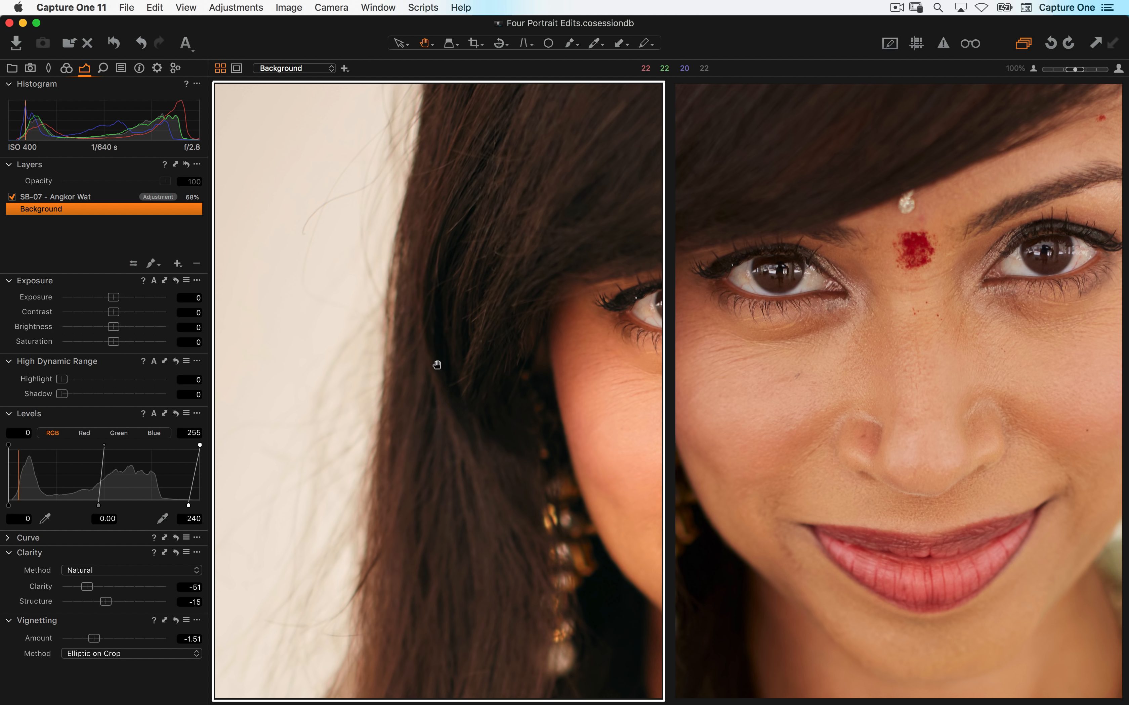
pyautogui.click(443, 405)
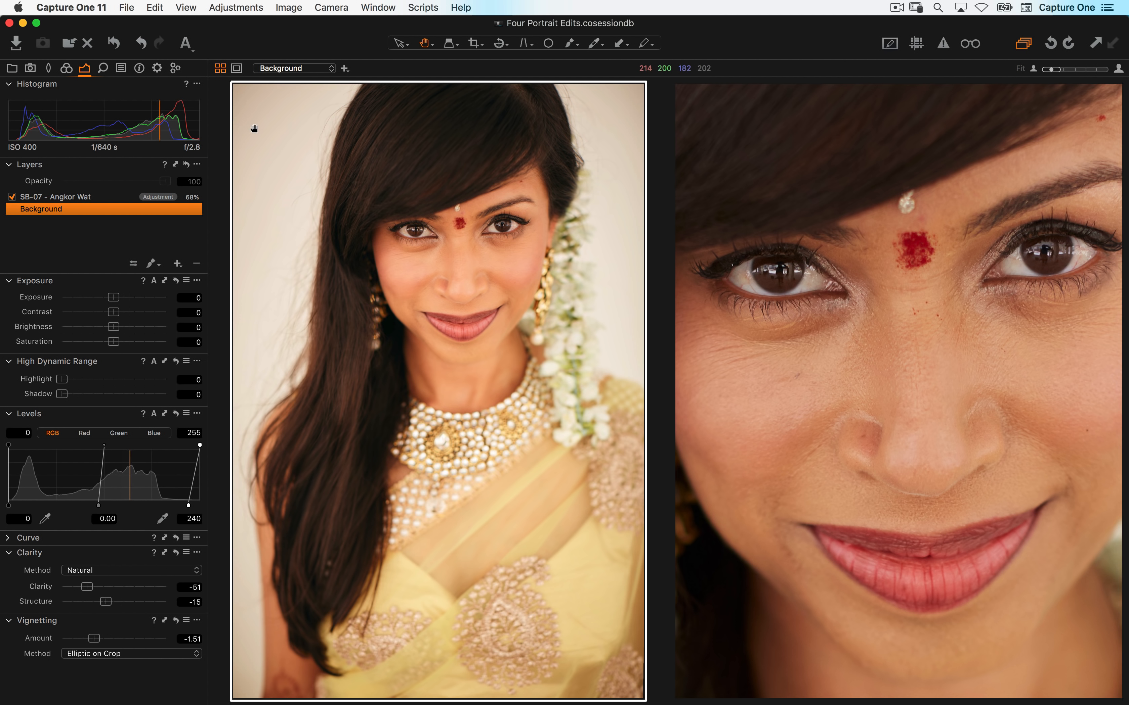
# Return to the thumbnail browser and open the uncropped variant 3 of the man in the denim jacket
pyautogui.press('super+alt+v')
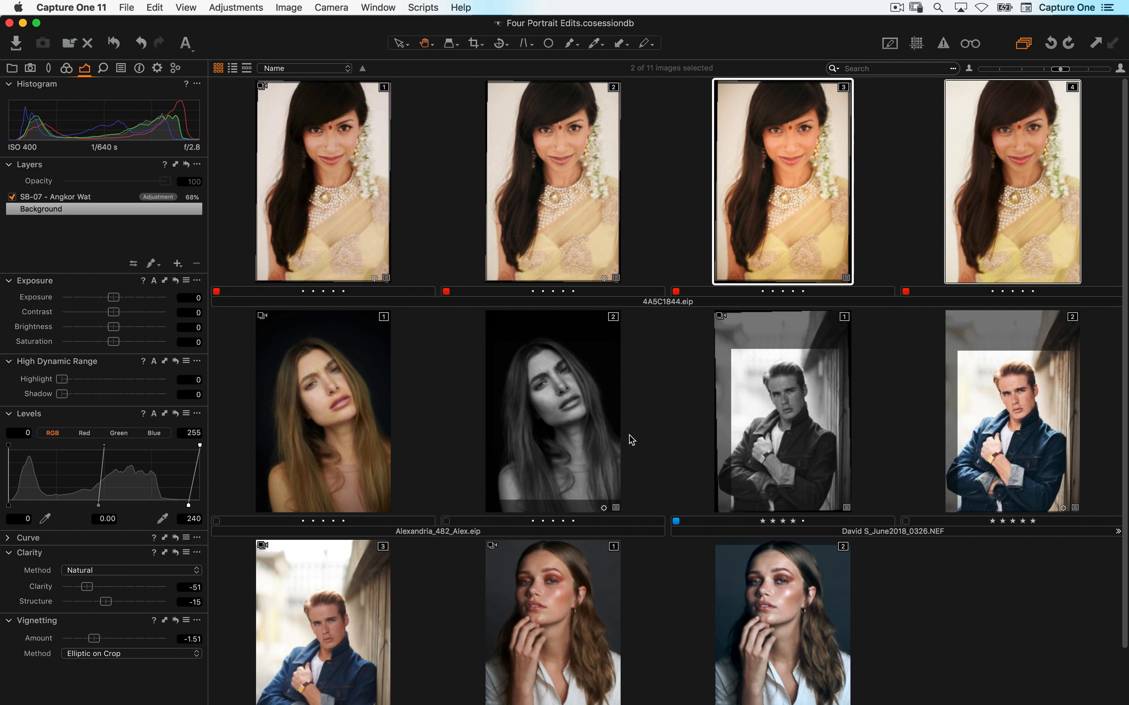
pyautogui.scroll(-2, 368, 541)
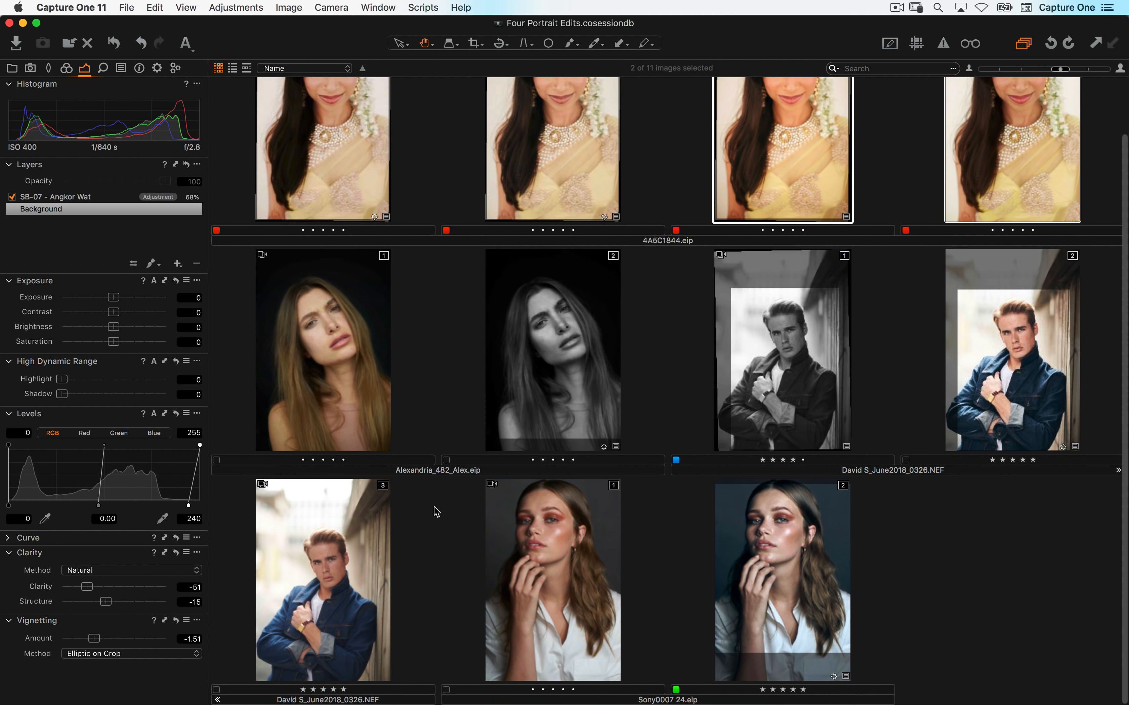
pyautogui.click(334, 562)
pyautogui.doubleClick(378, 605)
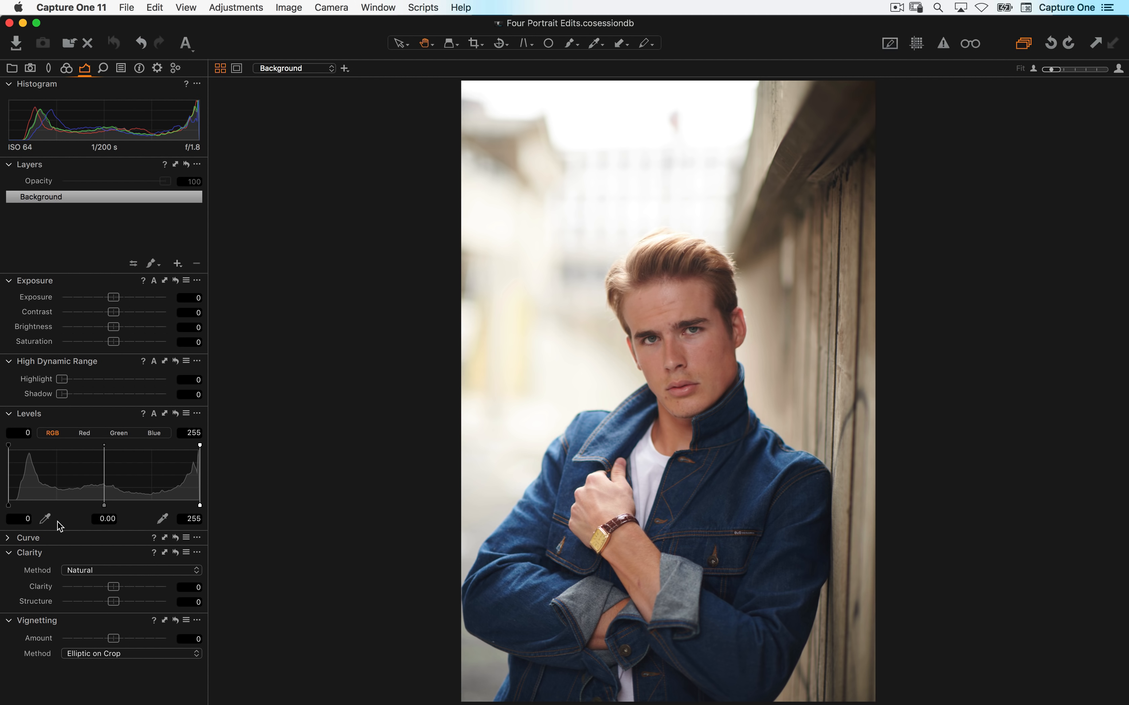
# Show the Luma curve and straighten the photo freehand so the wooden wall boards stand vertical
pyautogui.click(10, 538)
pyautogui.click(72, 447)
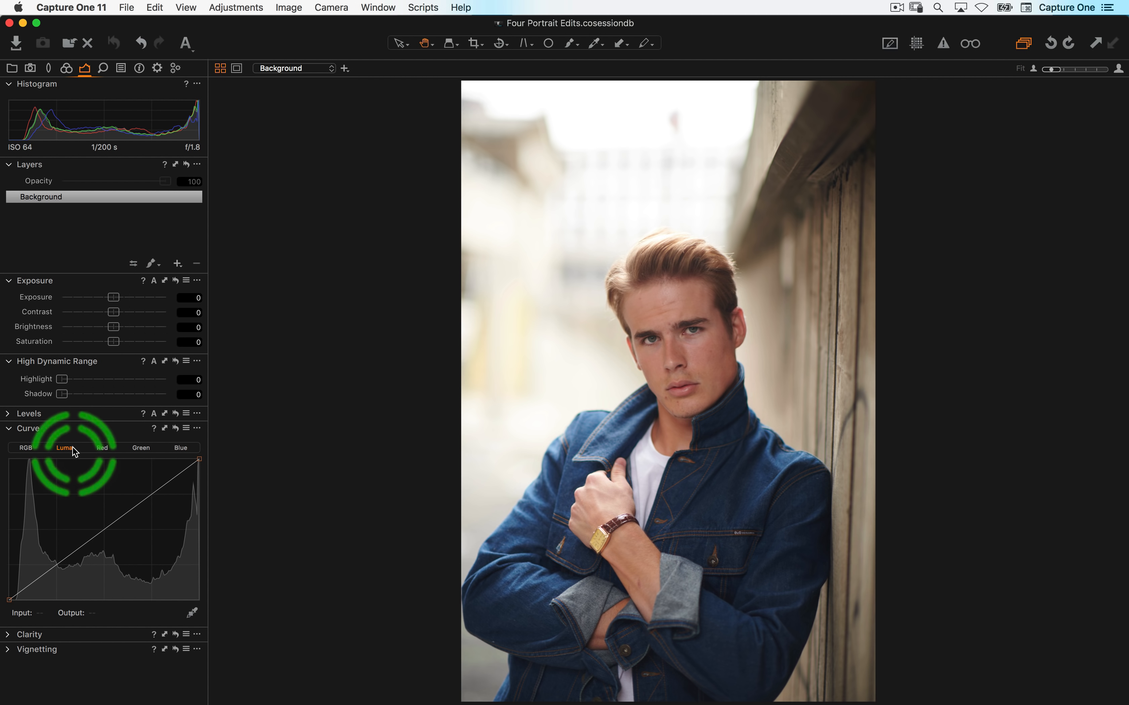
pyautogui.click(501, 44)
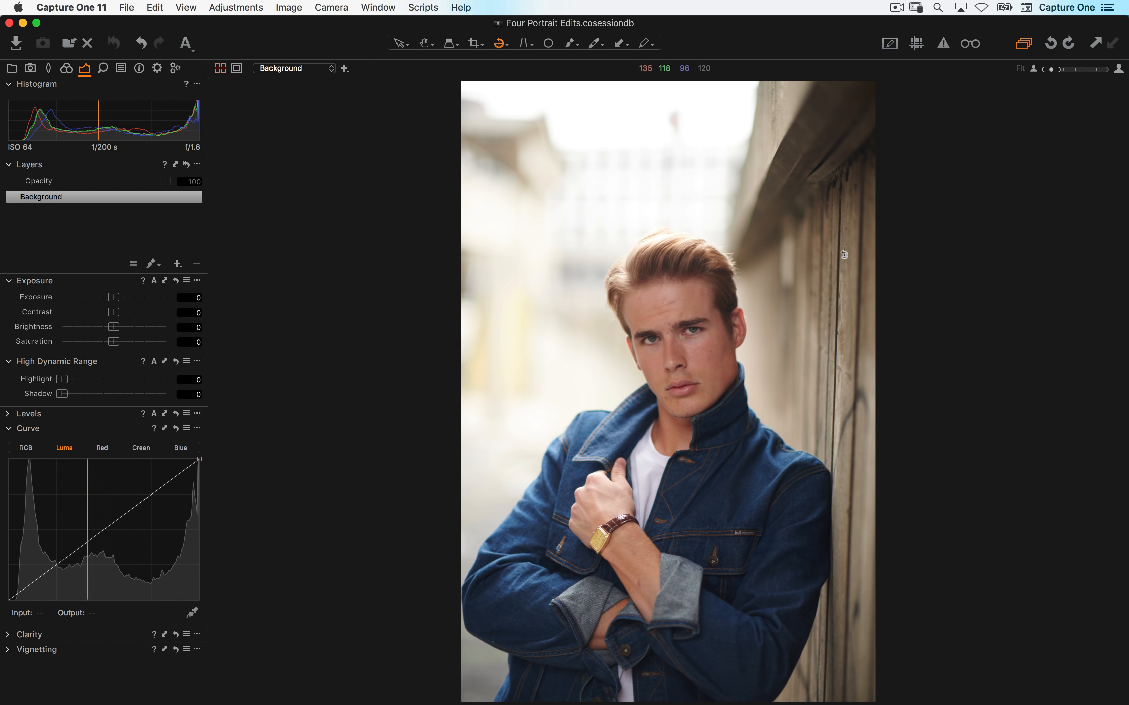
pyautogui.moveTo(839, 226); pyautogui.dragTo(831, 320)
pyautogui.moveTo(811, 549); pyautogui.dragTo(825, 681)
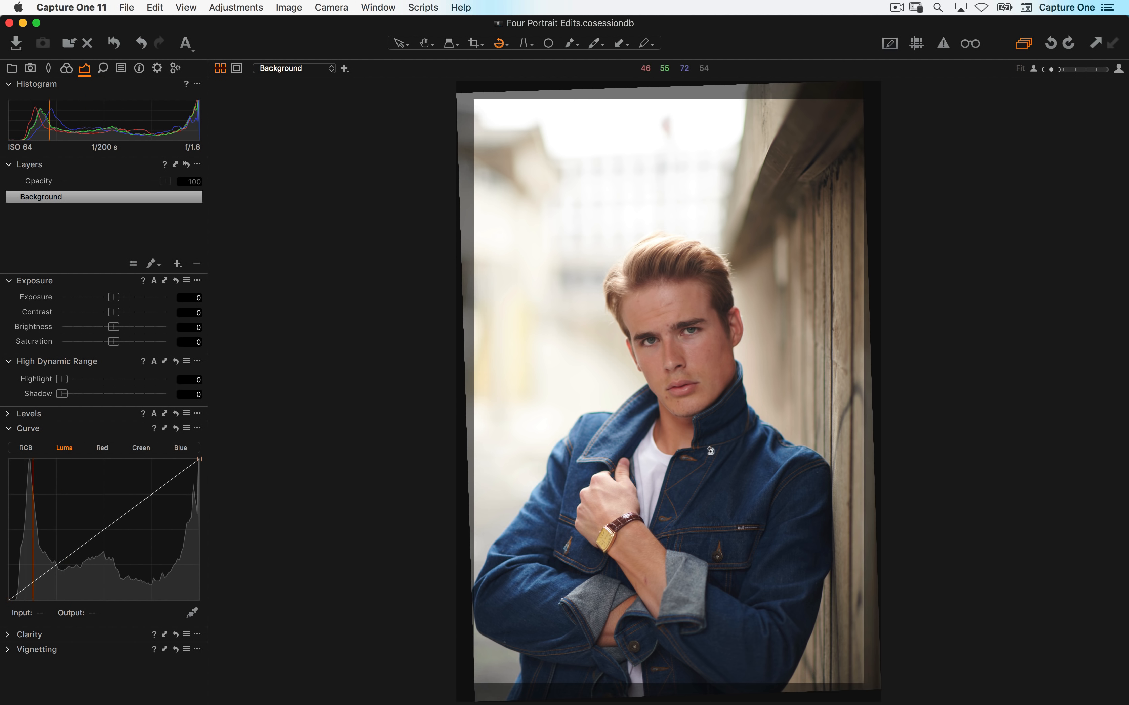
# Crop the photo tighter around the man, trimming the empty space above his head, and leave the Crop tool
pyautogui.click(475, 44)
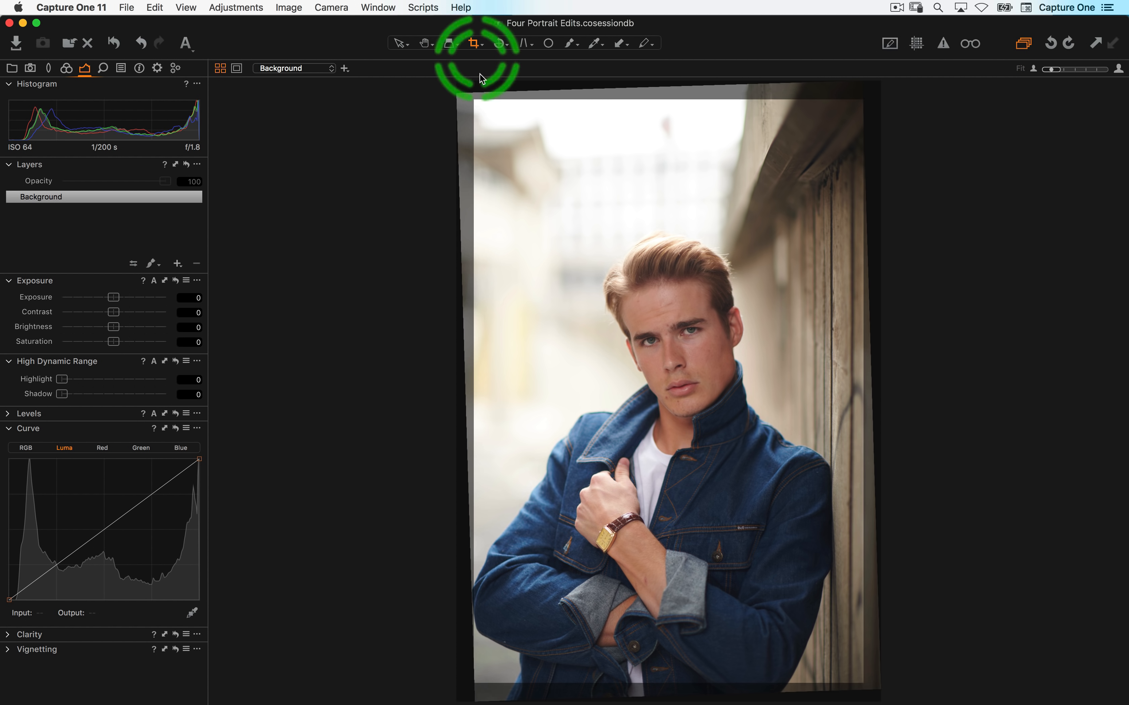
pyautogui.moveTo(472, 102); pyautogui.dragTo(486, 201)
pyautogui.press('h')
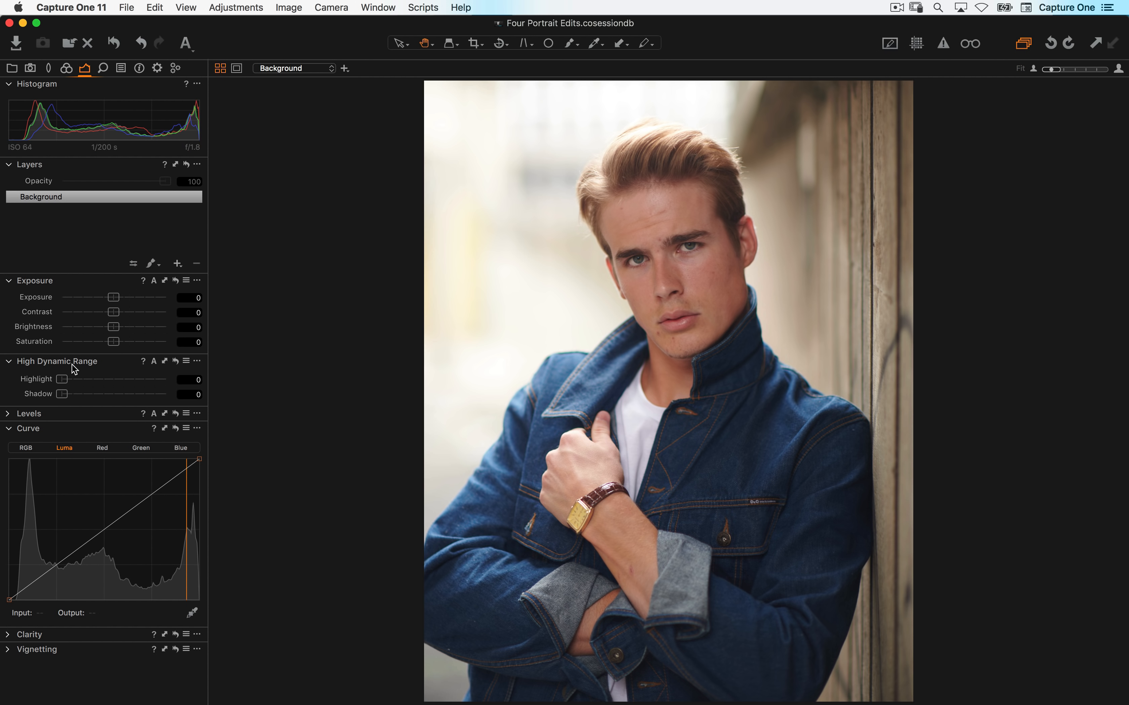
# Show the Levels tool and set the RGB shadow level to 10, leaving the highlight level at 255
pyautogui.click(7, 413)
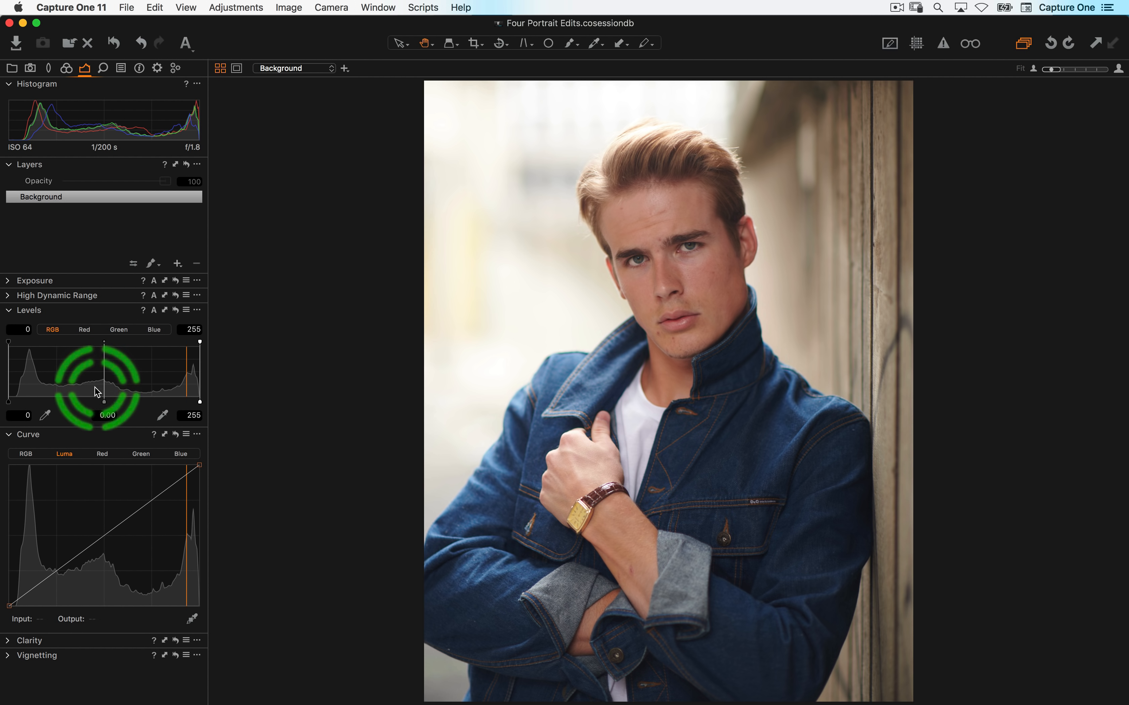
pyautogui.click(201, 402)
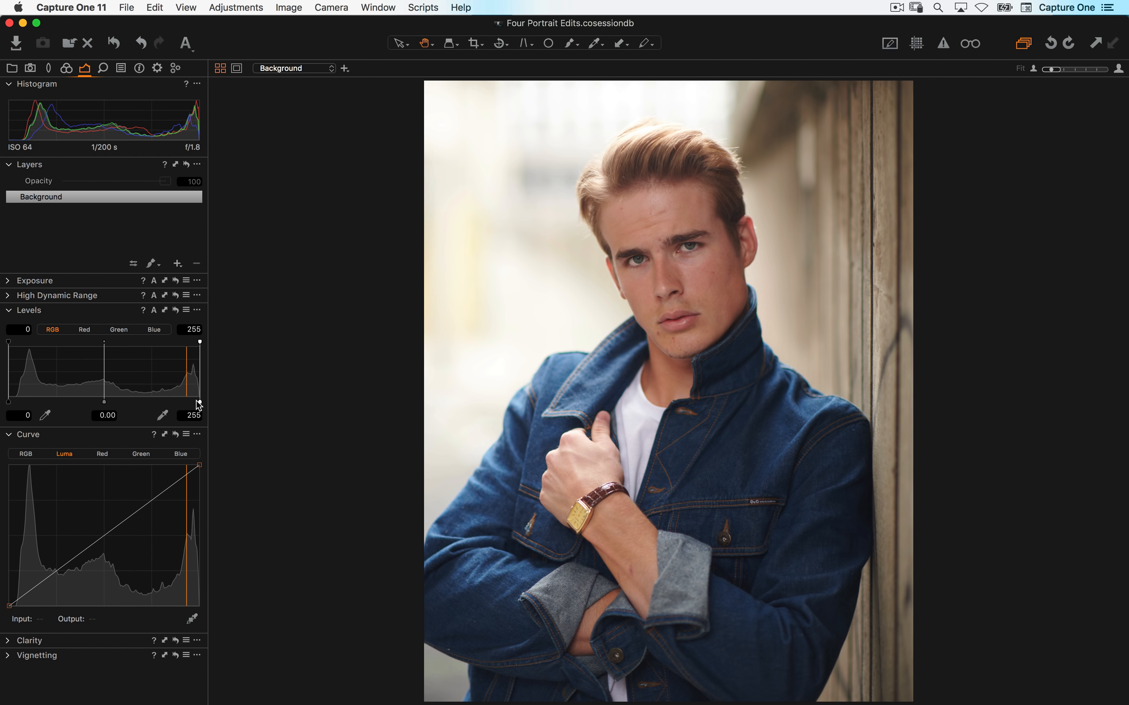
pyautogui.click(648, 135)
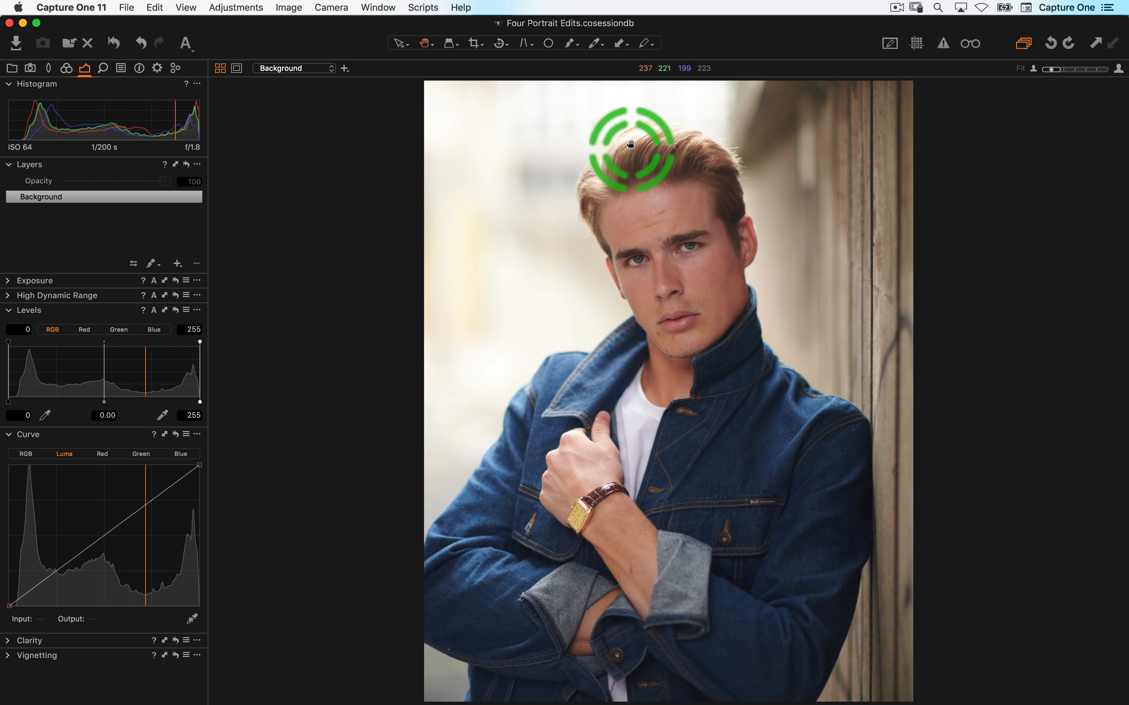
pyautogui.click(946, 47)
pyautogui.click(945, 45)
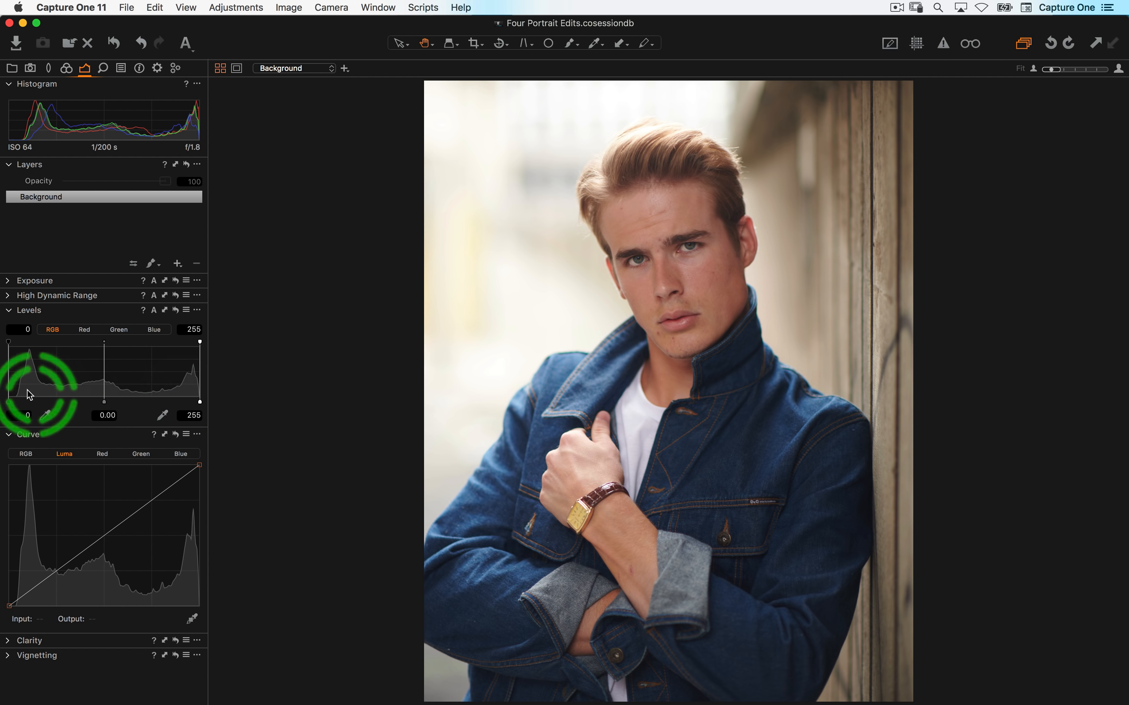
pyautogui.moveTo(8, 402); pyautogui.dragTo(14, 402)
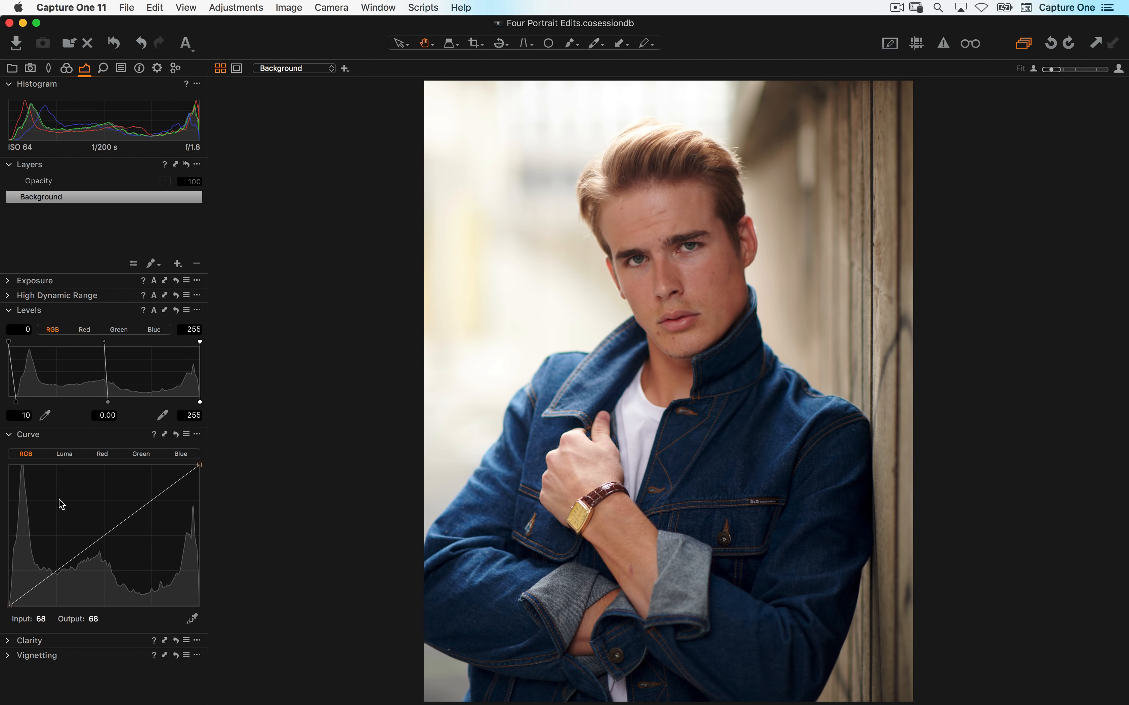
# Try a contrast S-curve on the RGB channel with darkened shadows and lifted midtones and highlights, and reset the curve
pyautogui.moveTo(36, 587); pyautogui.dragTo(40, 590)
pyautogui.moveTo(162, 492); pyautogui.dragTo(168, 481)
pyautogui.moveTo(39, 591); pyautogui.dragTo(41, 592)
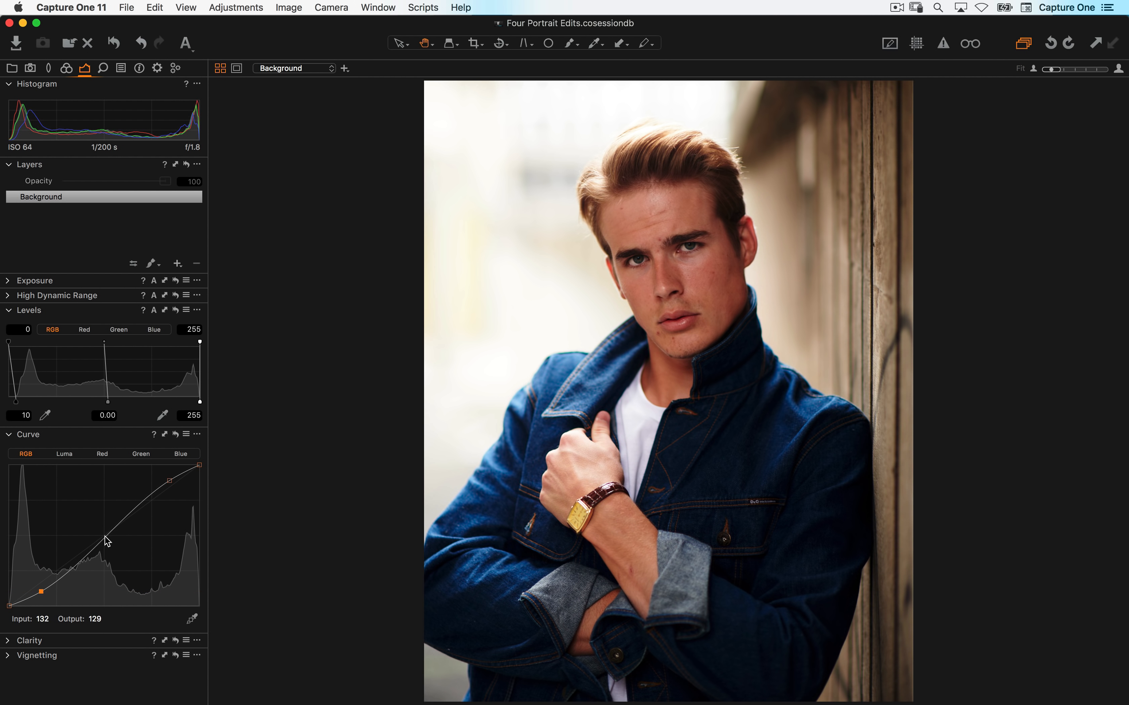
pyautogui.moveTo(106, 536); pyautogui.dragTo(107, 528)
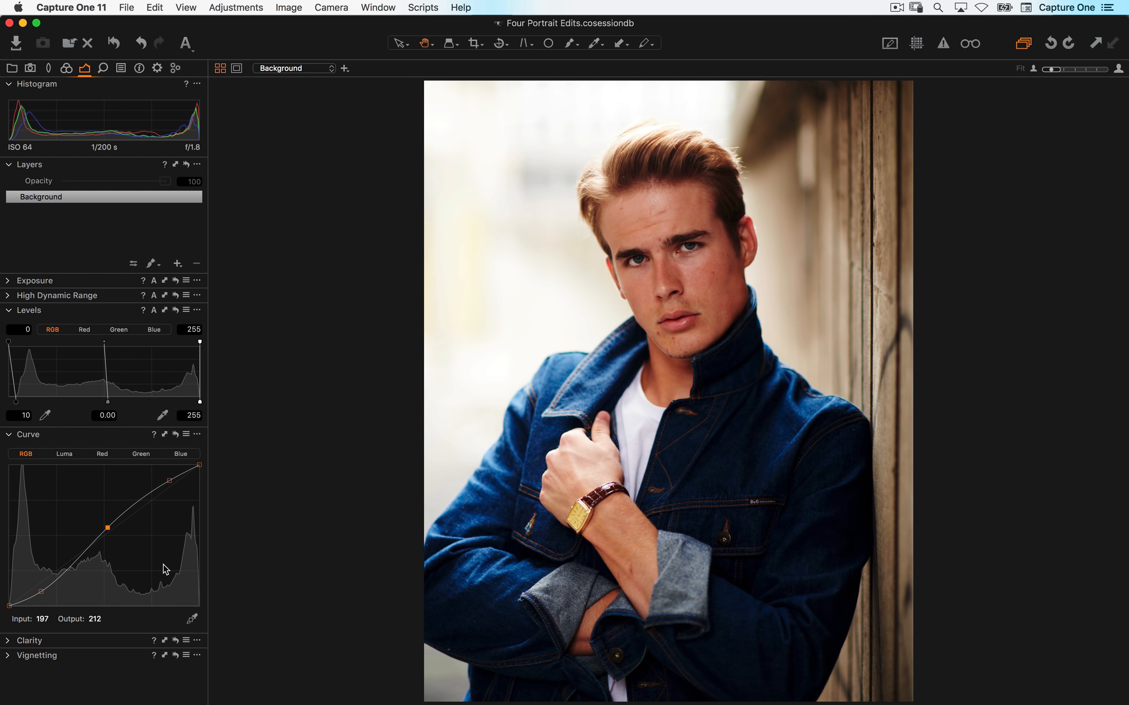
pyautogui.moveTo(41, 589); pyautogui.dragTo(41, 591)
pyautogui.click(27, 453)
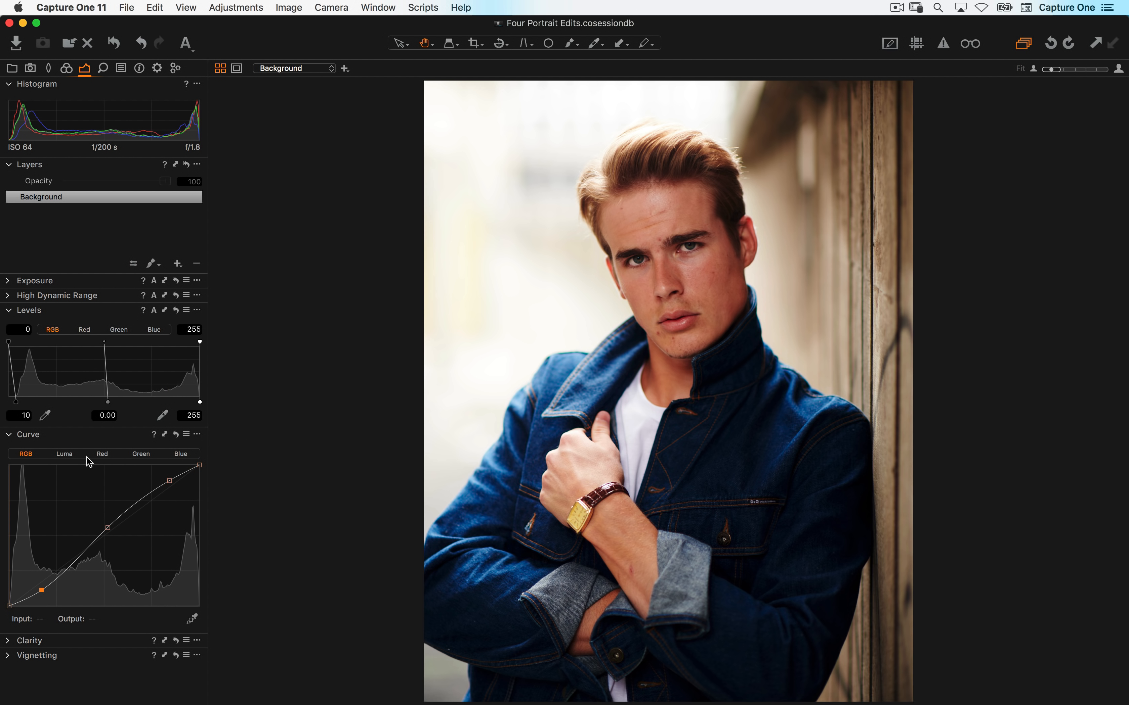
pyautogui.click(175, 435)
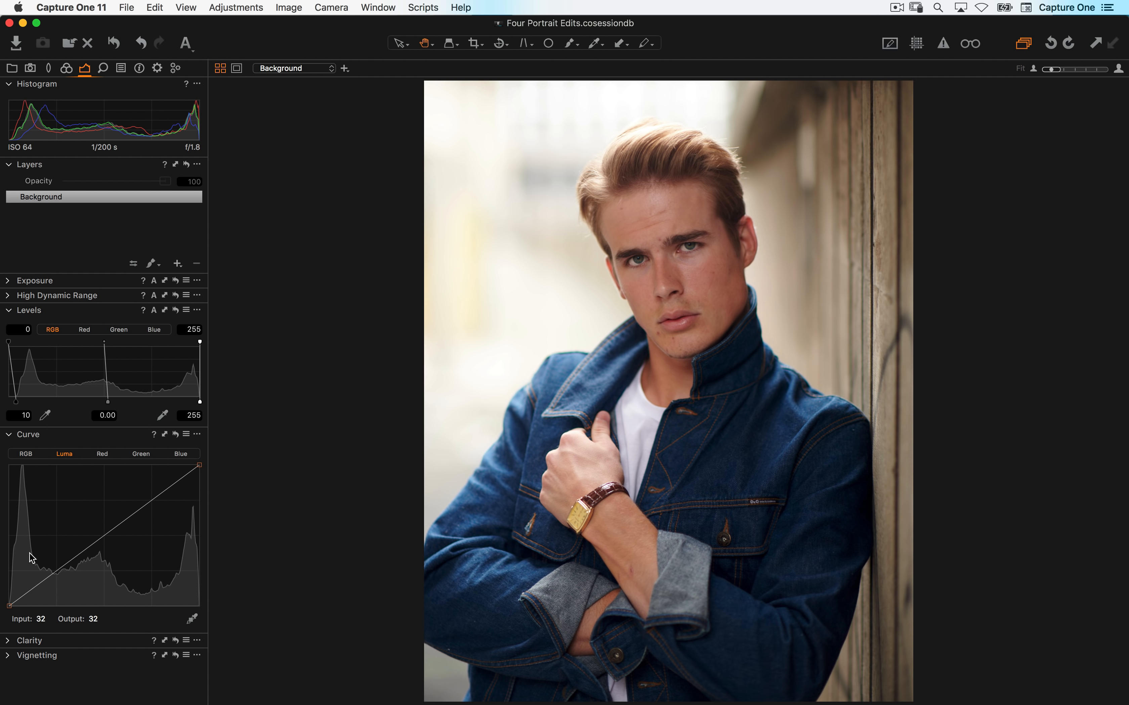
# Shape a Luma S-curve with darker shadows and brighter highlights, lifting the midtone point to about input 134, output 151
pyautogui.moveTo(42, 583); pyautogui.dragTo(40, 586)
pyautogui.moveTo(185, 479); pyautogui.dragTo(169, 477)
pyautogui.moveTo(40, 587); pyautogui.dragTo(39, 591)
pyautogui.moveTo(114, 525); pyautogui.dragTo(108, 522)
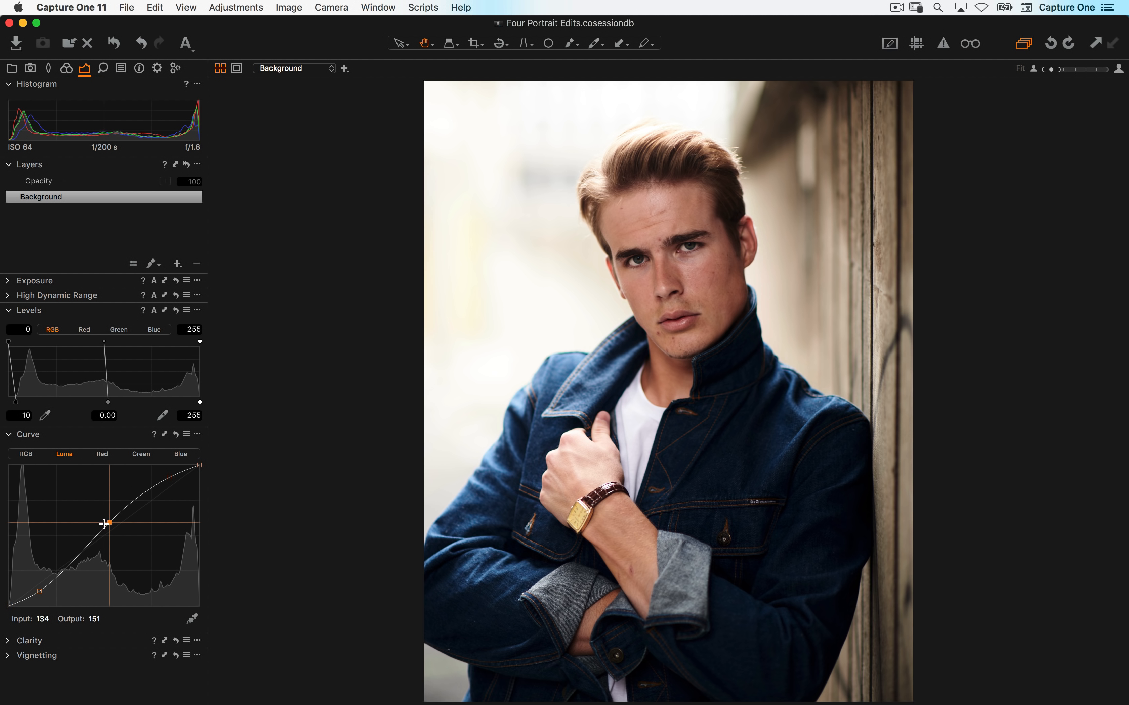
pyautogui.moveTo(40, 591); pyautogui.dragTo(39, 589)
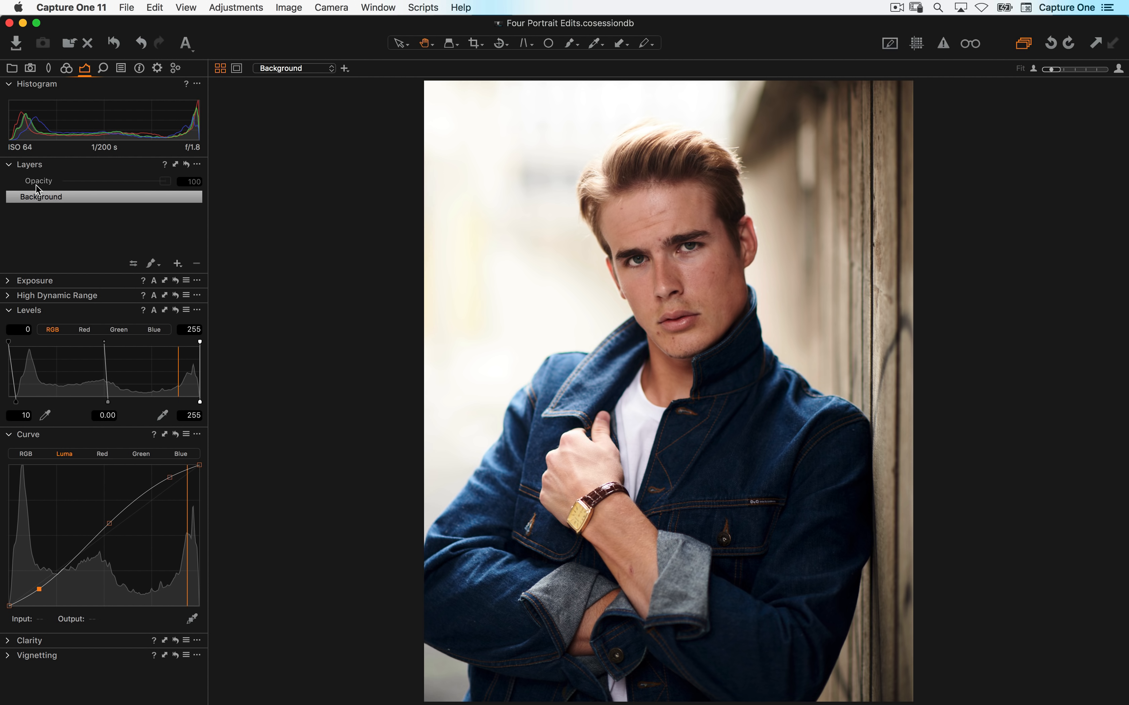
# Collapse the Layers tool, expand the Exposure and High Dynamic Range tools, and show the man's face at 100%
pyautogui.click(13, 167)
pyautogui.click(8, 182)
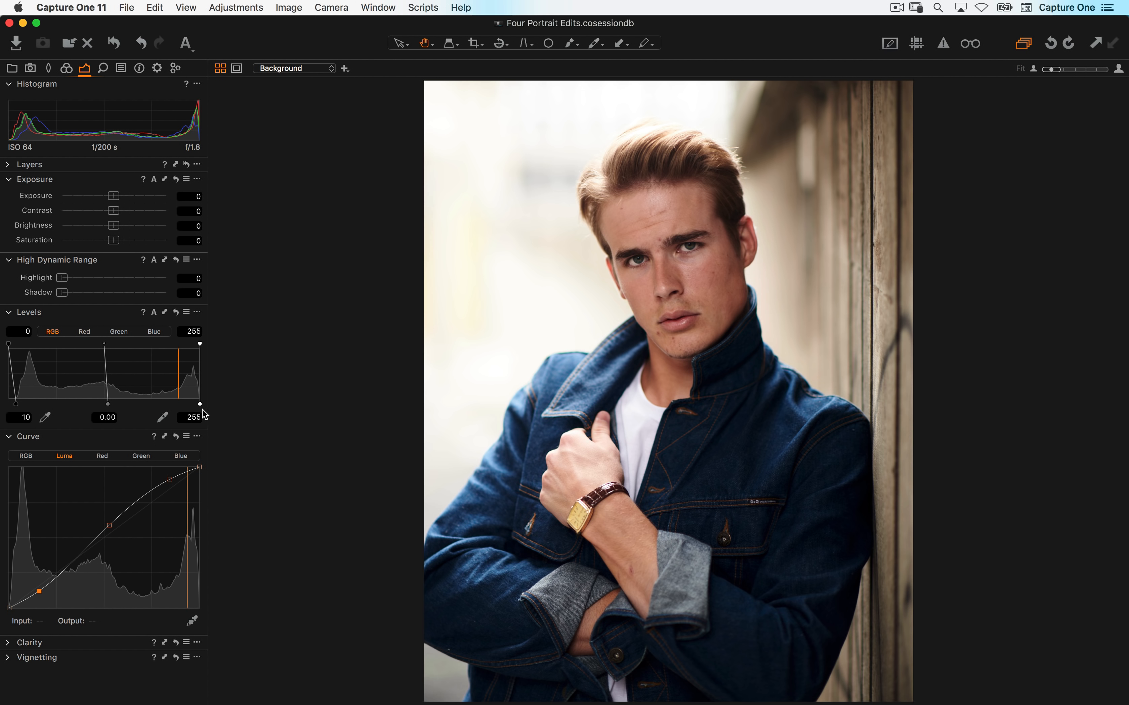
pyautogui.click(658, 308)
pyautogui.moveTo(716, 331); pyautogui.dragTo(373, 424)
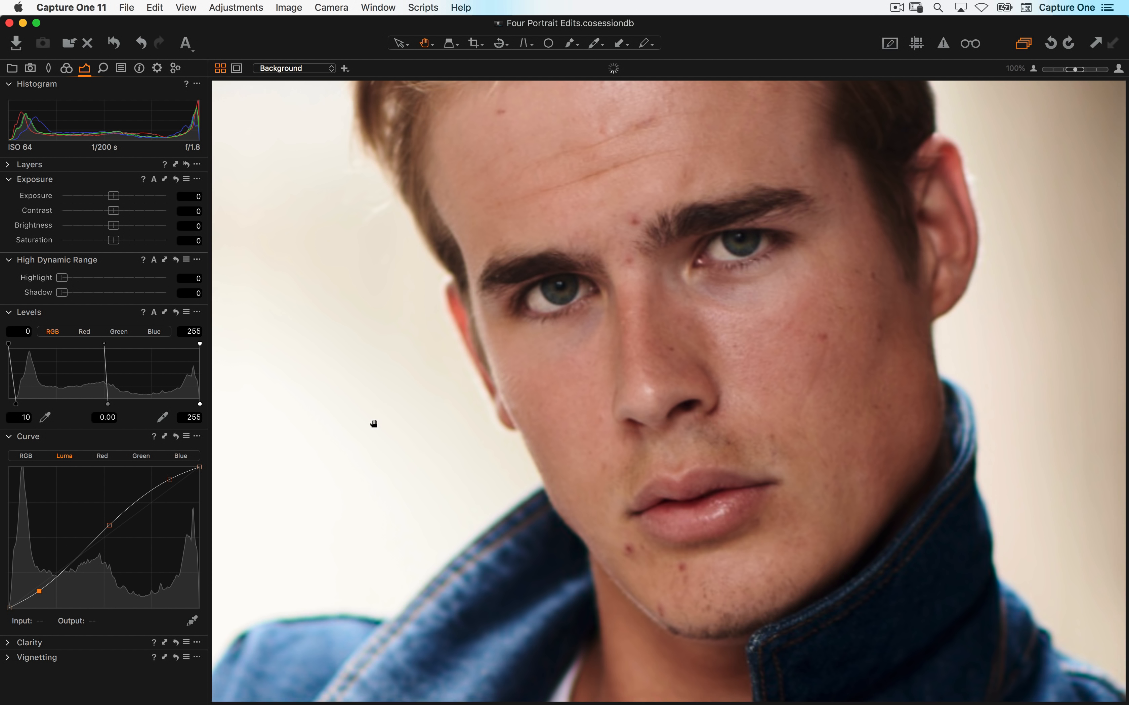
# Remove the blemishes beside the mouth, below the lips and on the cheek using Spot Removal of type Spot
pyautogui.click(104, 70)
pyautogui.click(197, 642)
pyautogui.click(609, 472)
pyautogui.click(628, 551)
pyautogui.click(682, 569)
pyautogui.click(828, 336)
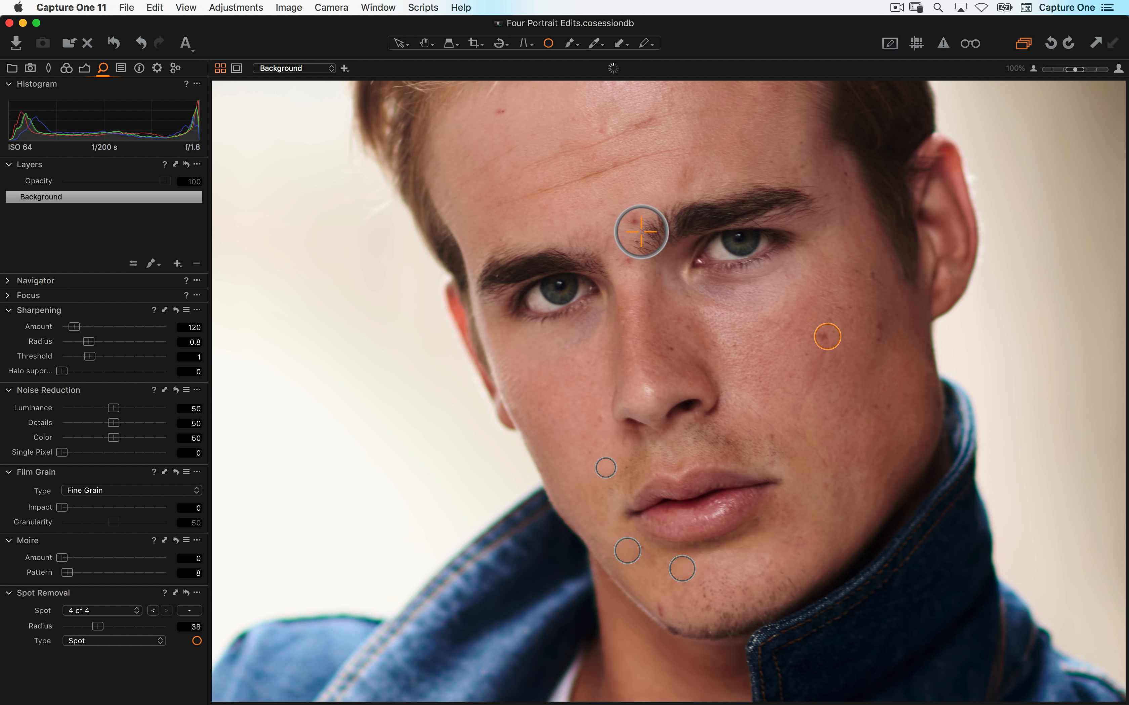
# Remove the blemishes between the eyebrows, on the forehead and on the outer cheek, reducing the lower cheek spot's radius to 33
pyautogui.click(634, 218)
pyautogui.click(626, 255)
pyautogui.click(502, 110)
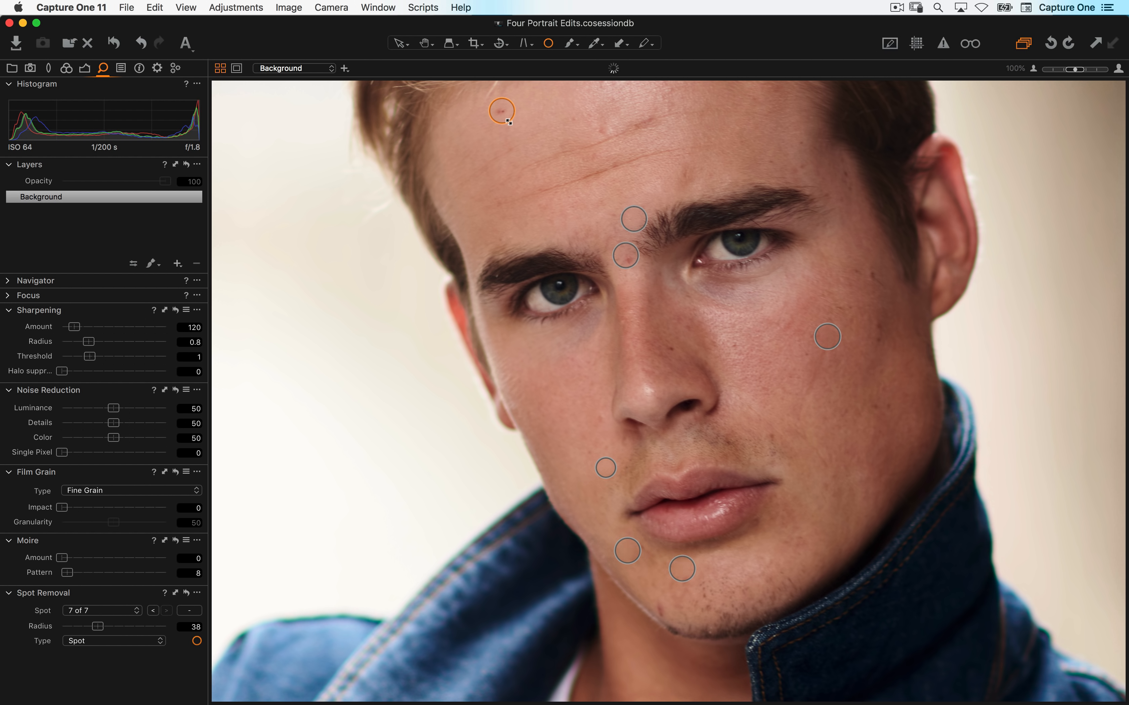
pyautogui.click(879, 332)
pyautogui.click(874, 405)
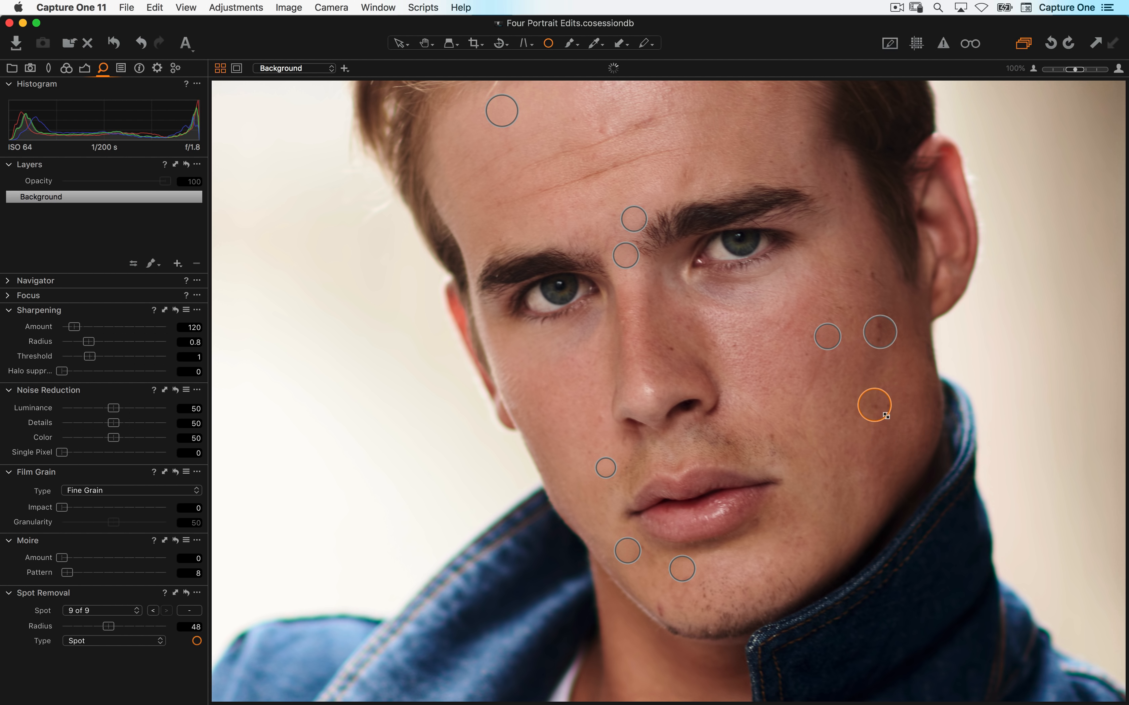
pyautogui.moveTo(886, 417); pyautogui.dragTo(884, 413)
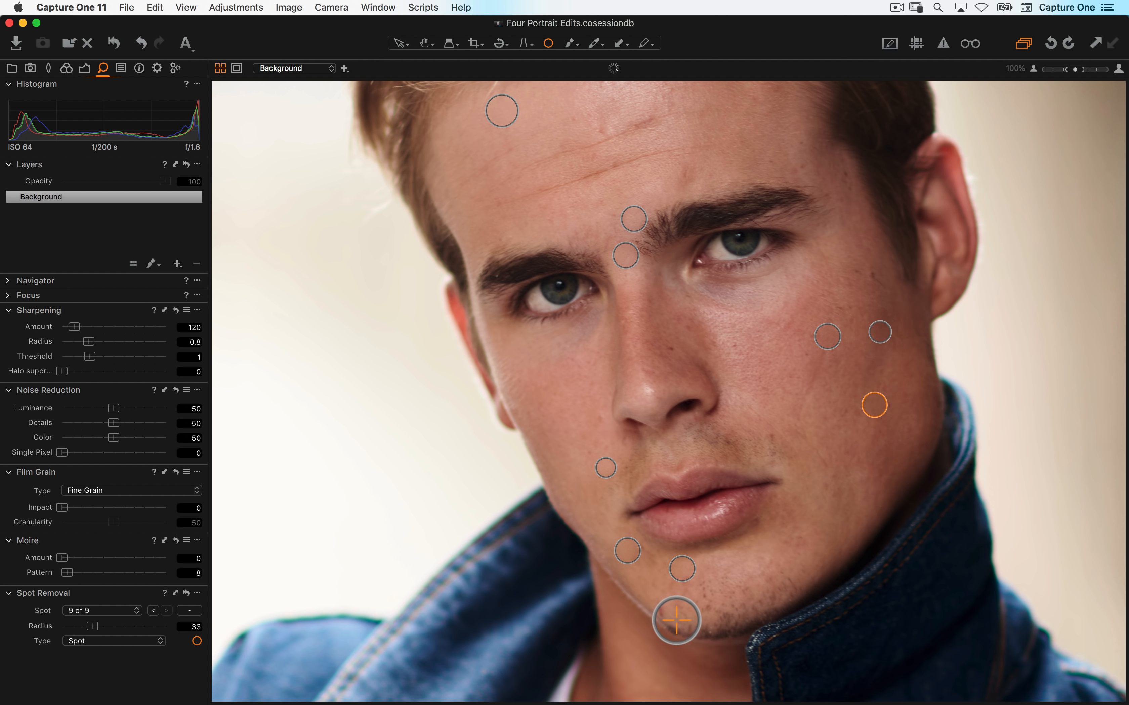
# Remove two small blemishes along the chin and jaw, using a spot radius of 21
pyautogui.click(663, 607)
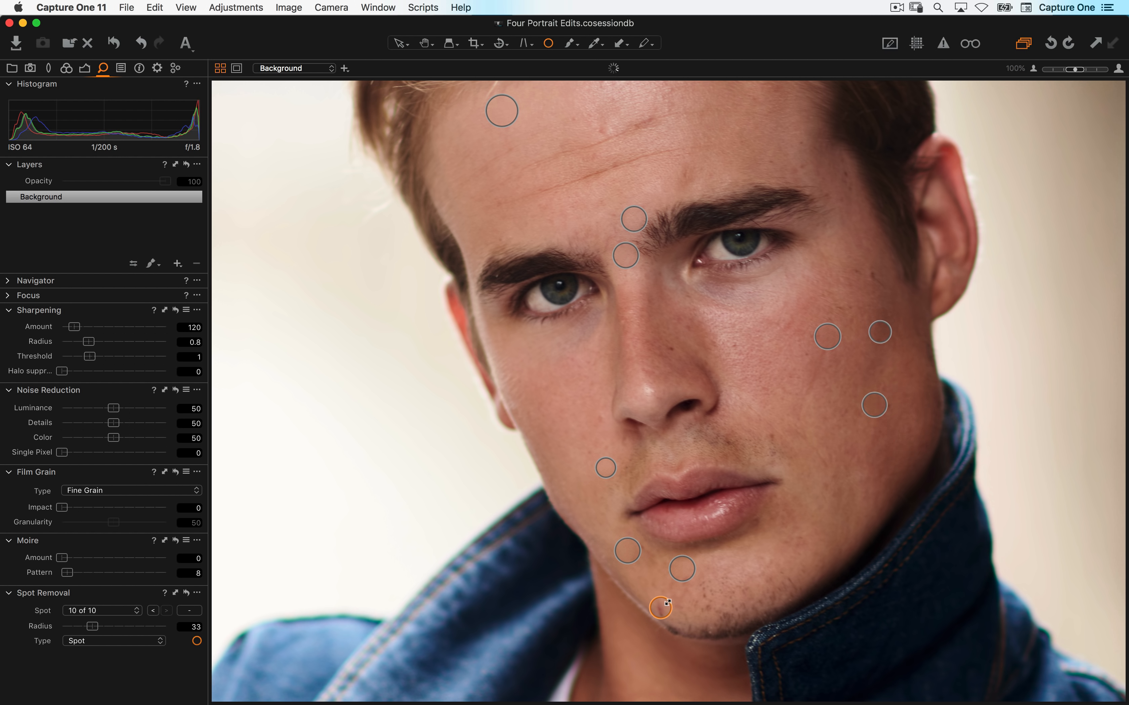
pyautogui.moveTo(668, 602); pyautogui.dragTo(665, 600)
pyautogui.click(704, 608)
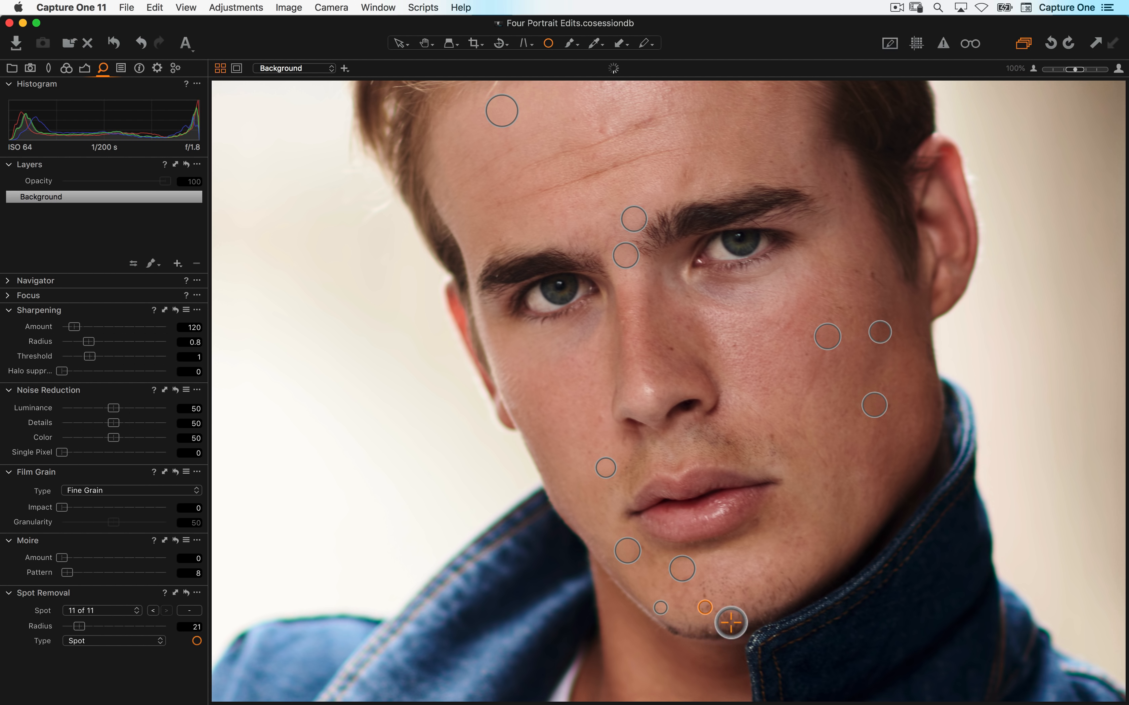
# Remove three blemishes across the forehead with Spot Removal, reducing the last spot's radius to 33
pyautogui.moveTo(726, 335); pyautogui.dragTo(721, 468)
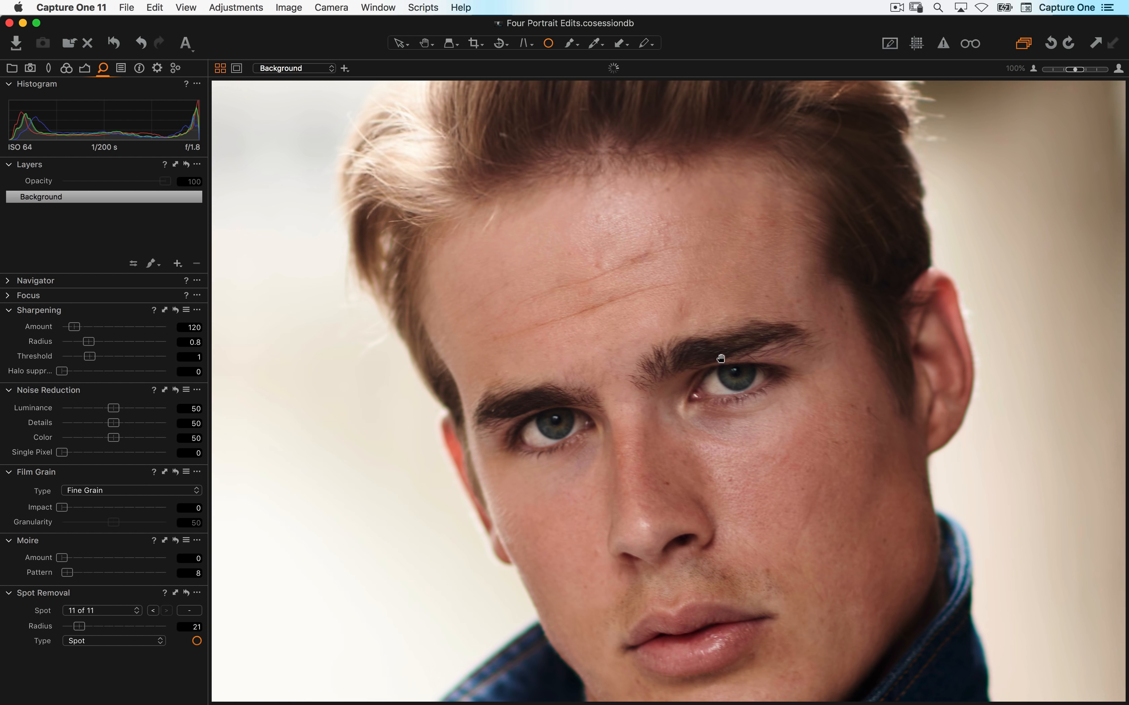
pyautogui.click(601, 262)
pyautogui.moveTo(605, 269); pyautogui.dragTo(610, 272)
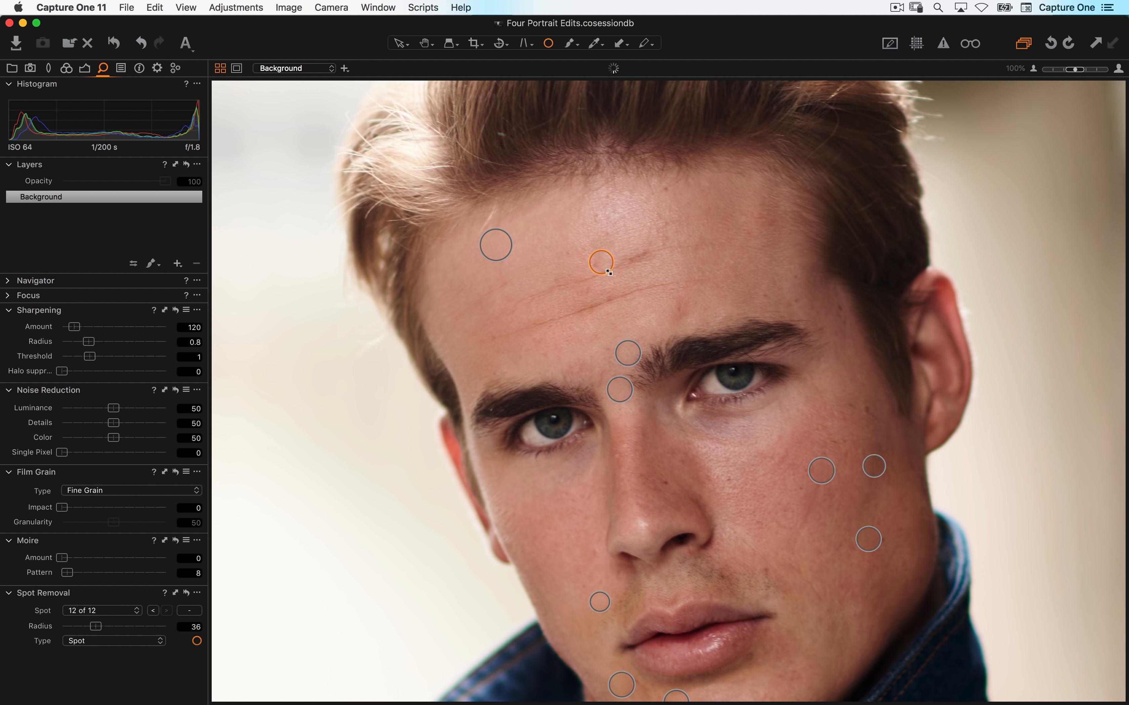
pyautogui.click(669, 190)
pyautogui.click(593, 219)
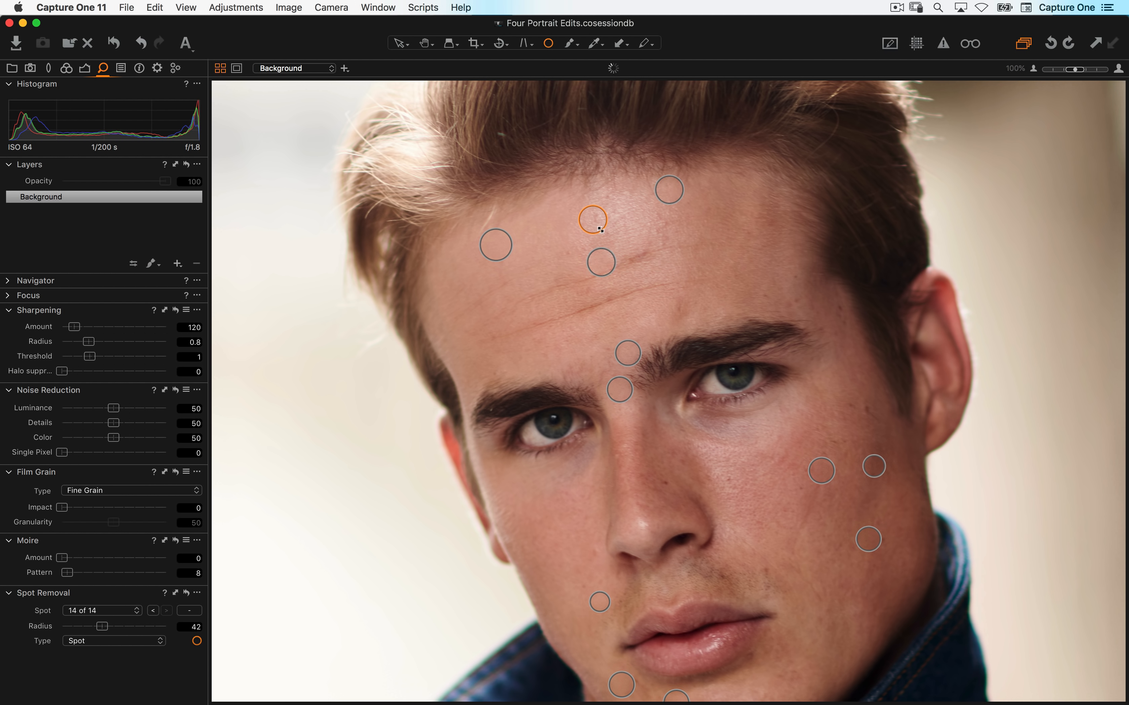
pyautogui.moveTo(600, 231); pyautogui.dragTo(599, 229)
# Remove the blemishes on the nose, the inner cheek, above the upper lip and by the mouth corner, using a spot radius of 33
pyautogui.moveTo(720, 158); pyautogui.dragTo(682, 5)
pyautogui.click(628, 332)
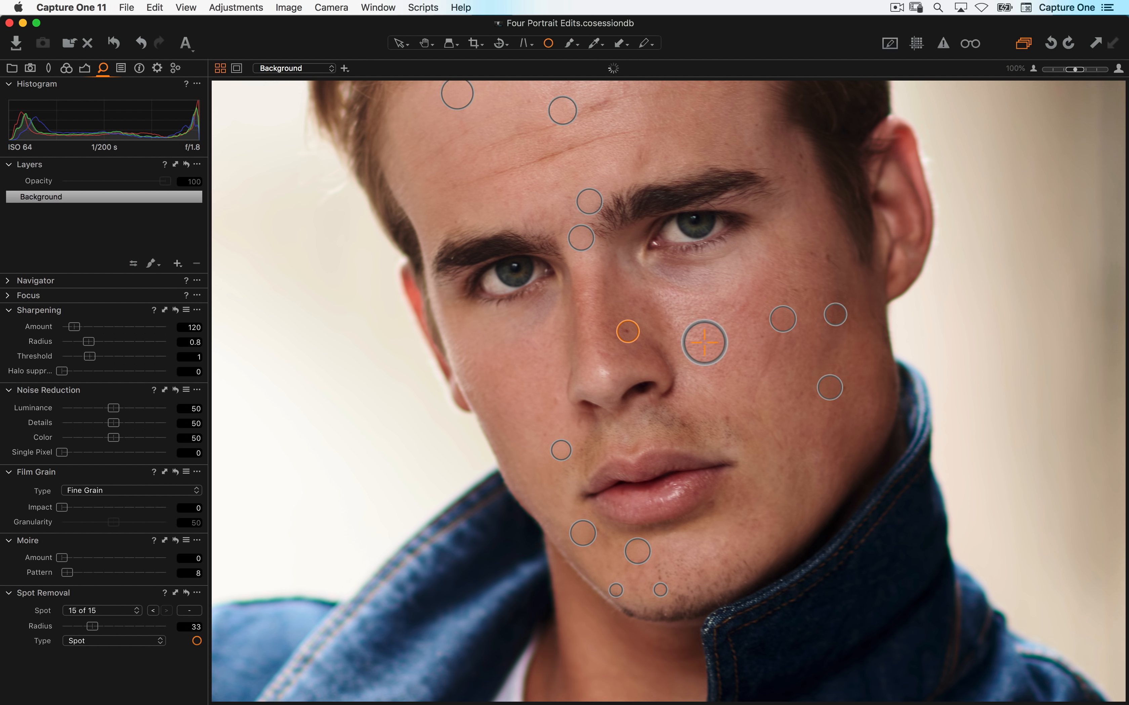
pyautogui.click(693, 331)
pyautogui.click(724, 417)
pyautogui.click(683, 422)
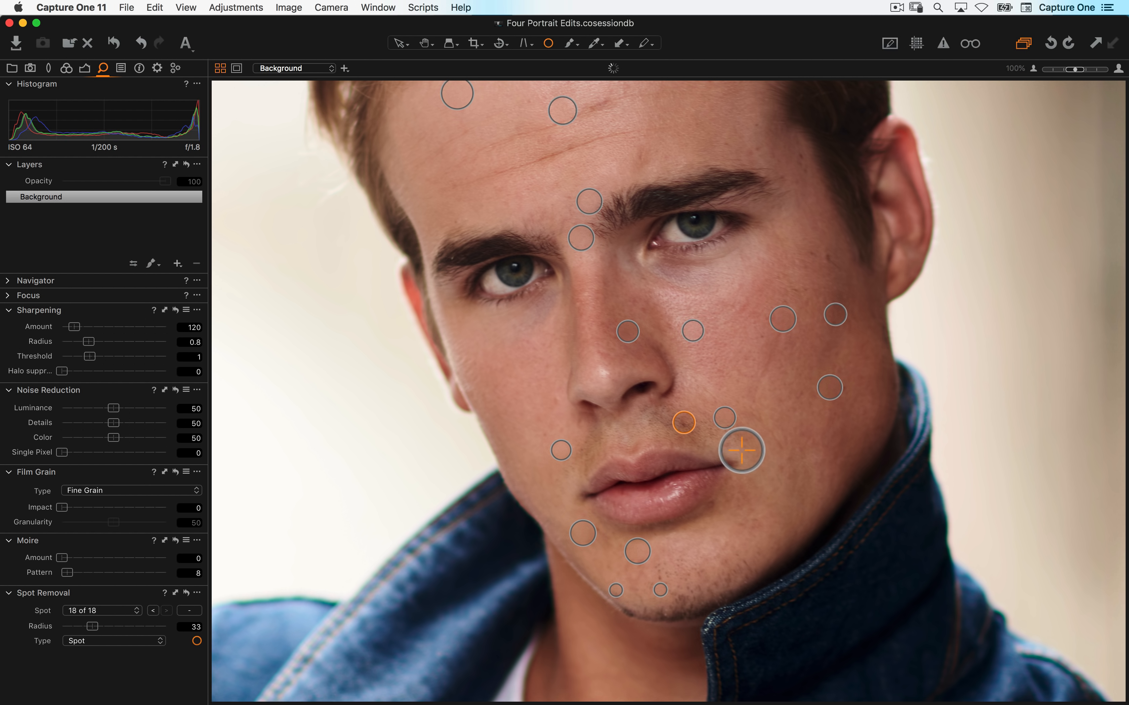
pyautogui.click(617, 675)
# Compare the retouched face with the spot markers hidden and shown, and inspect the portrait fitted to the viewer
pyautogui.press('h')
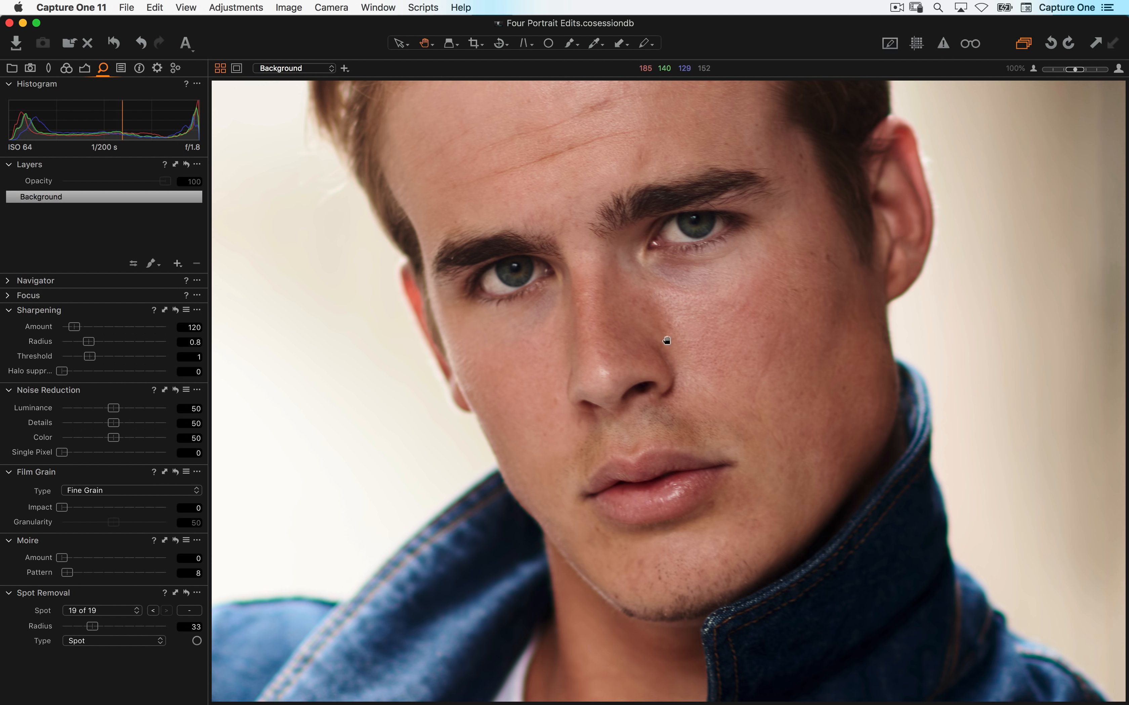
pyautogui.click(194, 642)
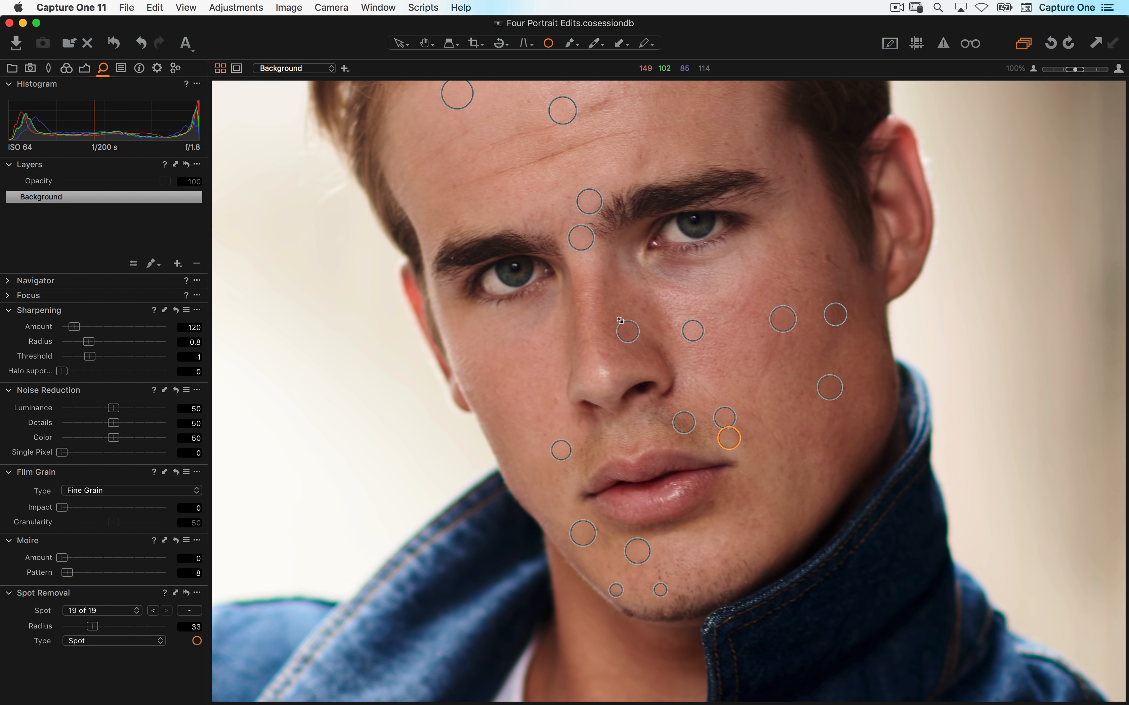
pyautogui.press('h')
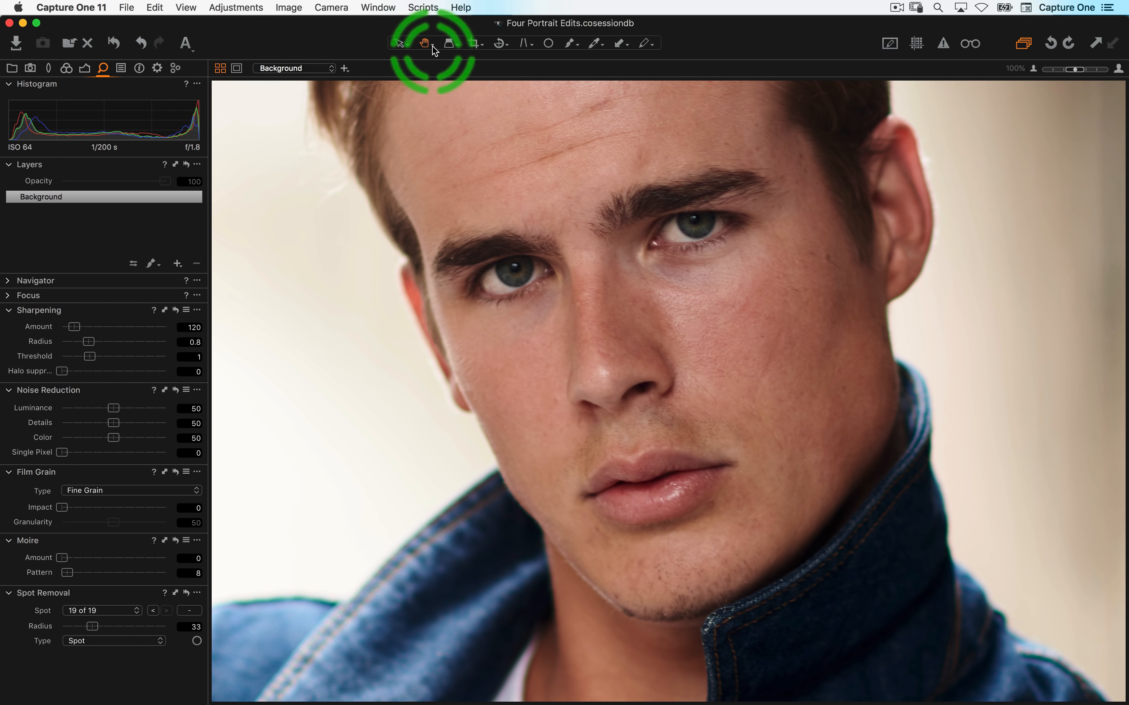
pyautogui.moveTo(693, 290); pyautogui.dragTo(648, 404)
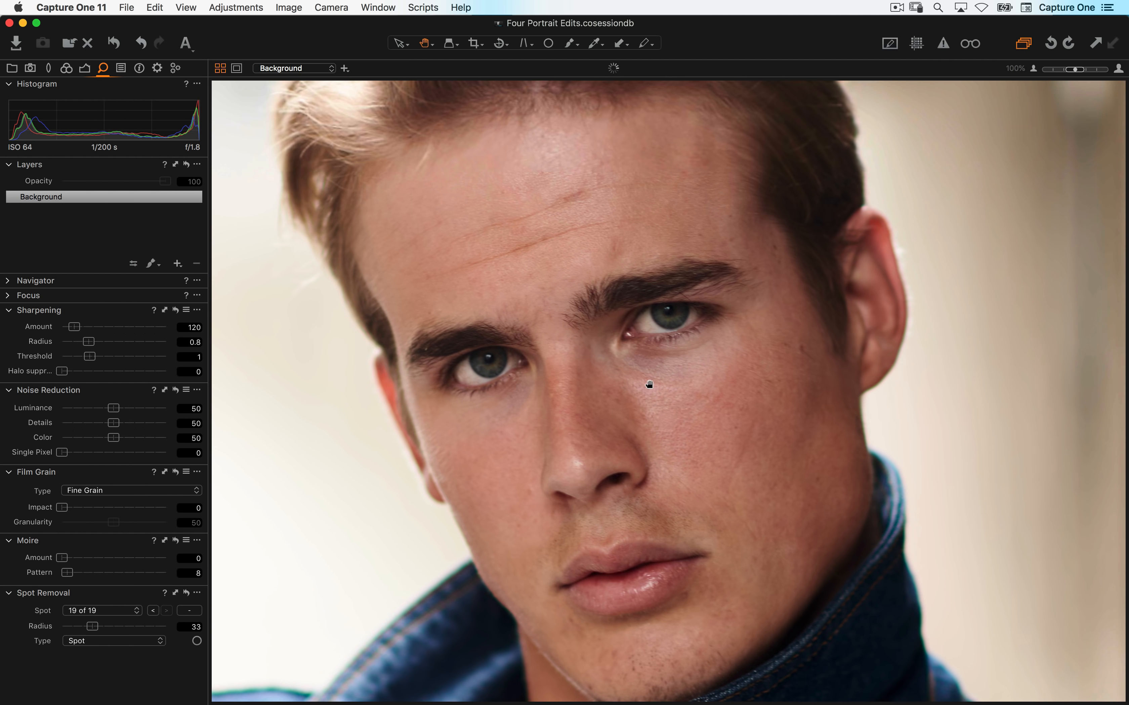
pyautogui.press('super+0')
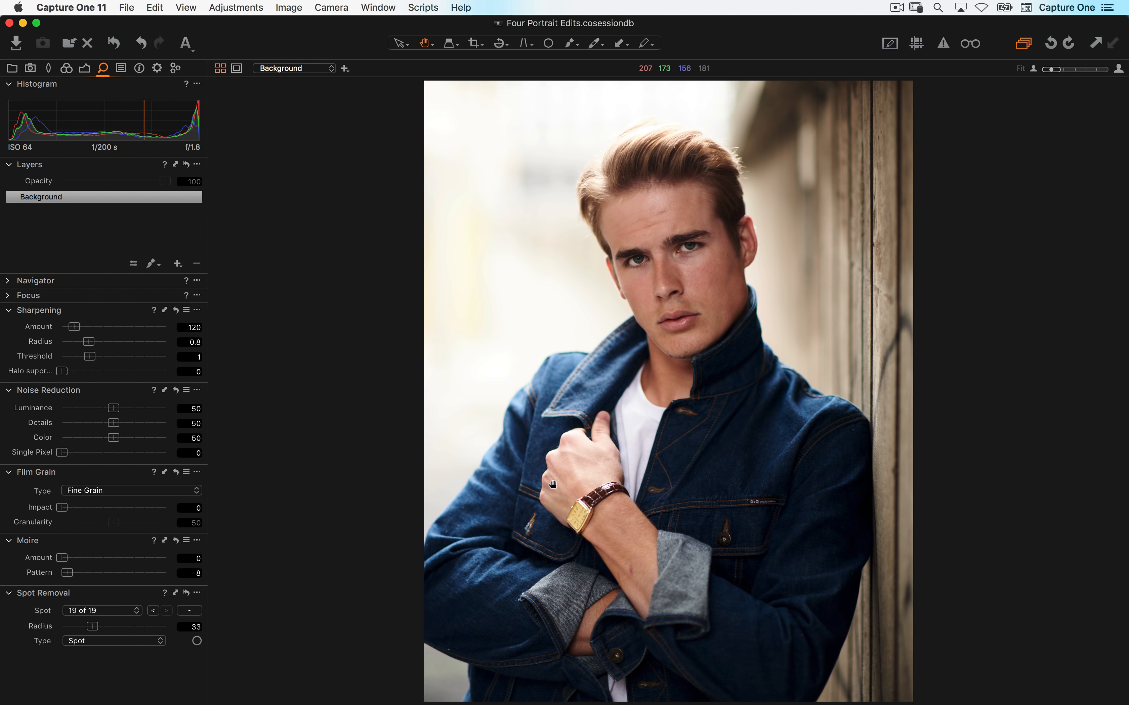
pyautogui.moveTo(723, 438); pyautogui.dragTo(750, 442)
# Sample the denim jacket's blue in the Advanced mode of the Color Editor and view the selected color range
pyautogui.click(67, 69)
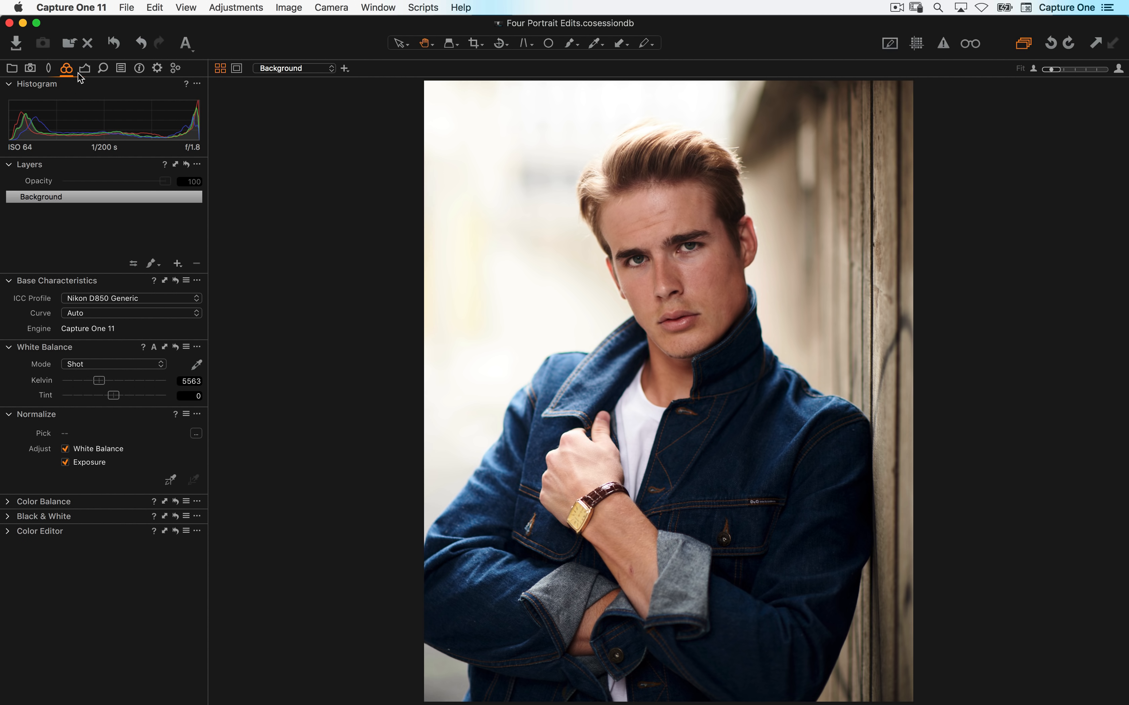
pyautogui.click(7, 532)
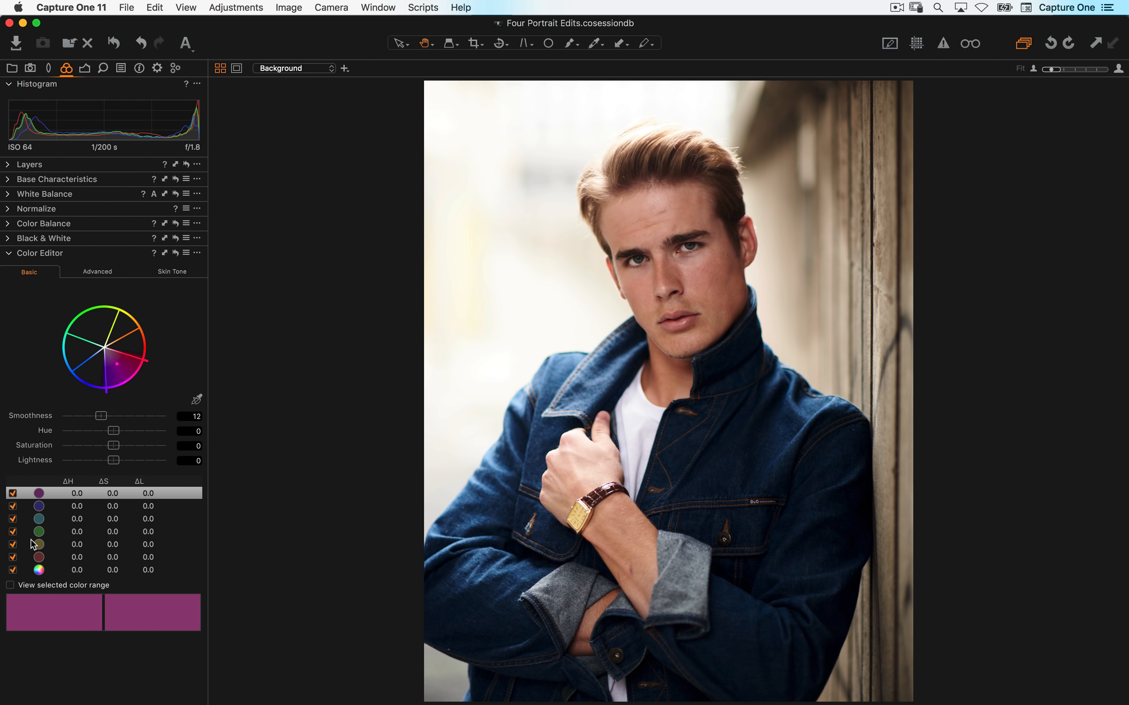
pyautogui.click(106, 274)
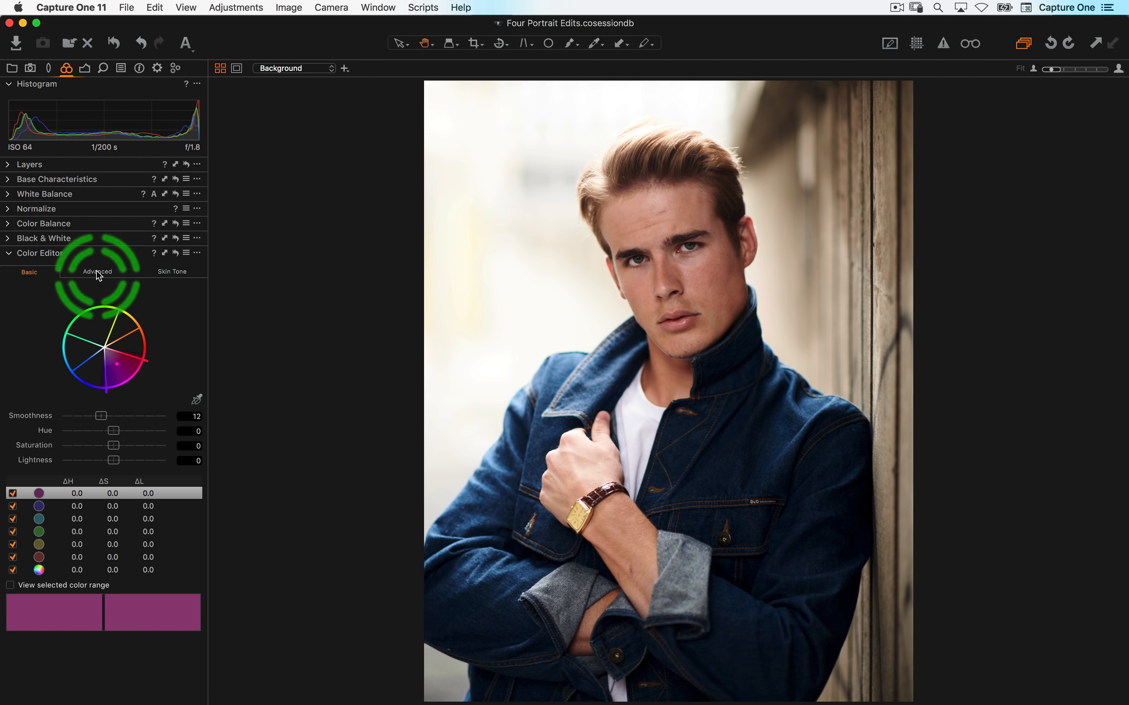
pyautogui.click(197, 401)
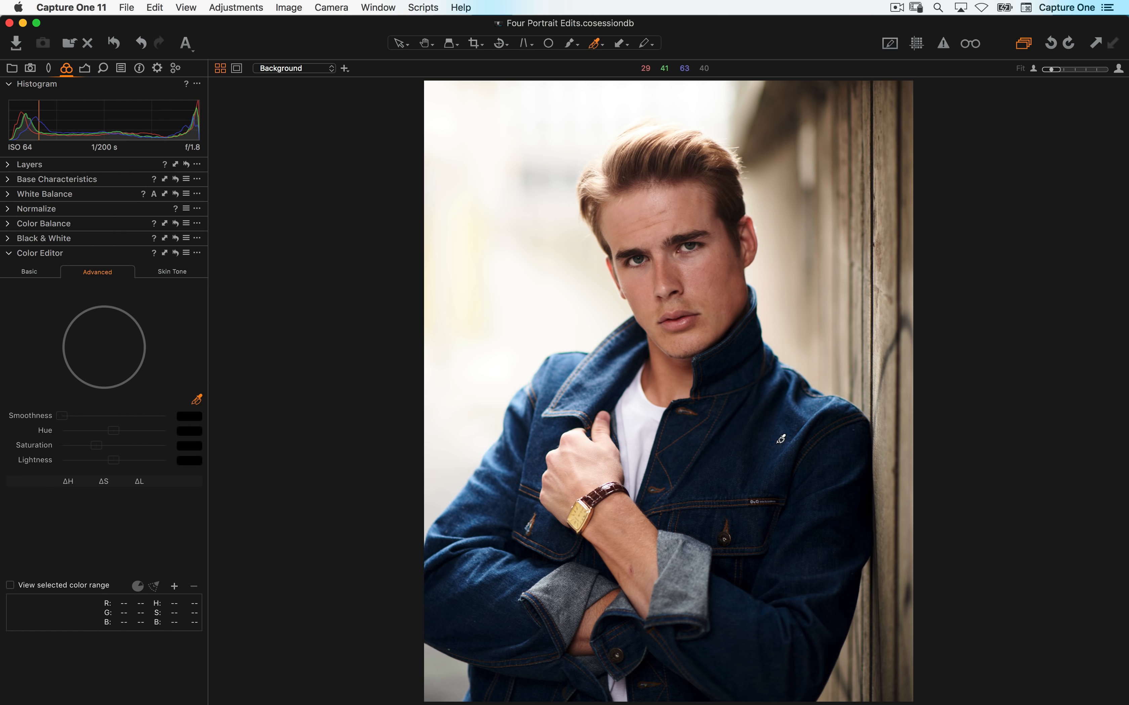
pyautogui.click(767, 448)
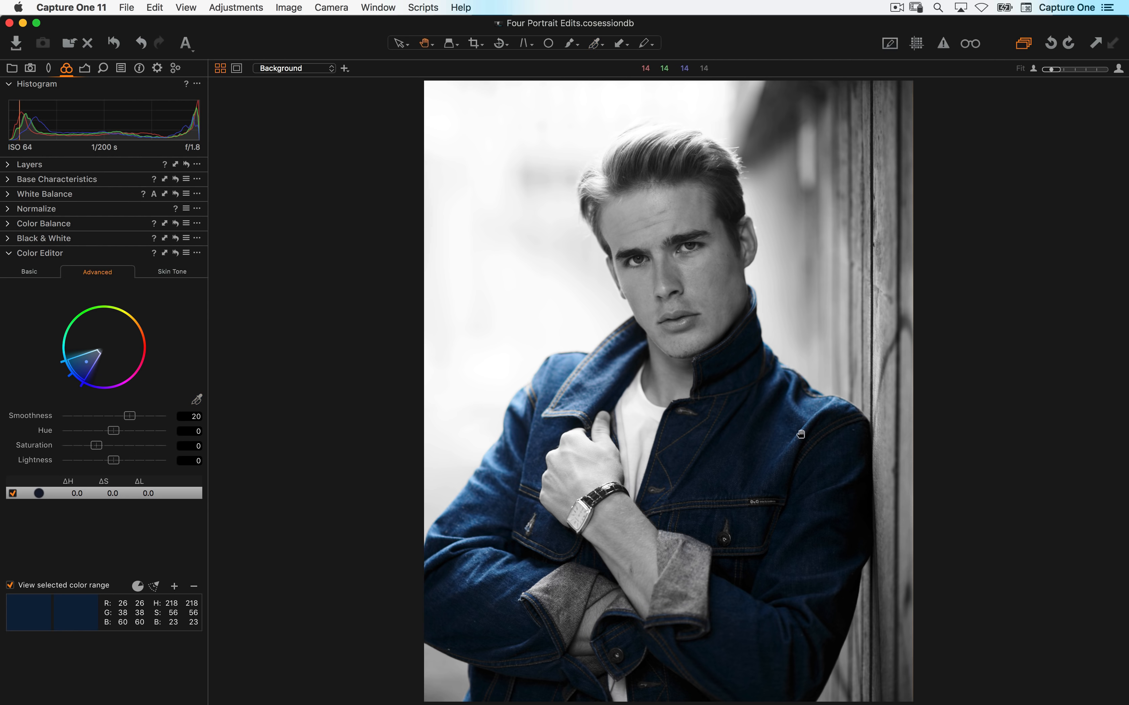
# Extend the blue selection to the centre of the color wheel, checking the jacket at 100%, and turn off the selected color range view
pyautogui.click(776, 439)
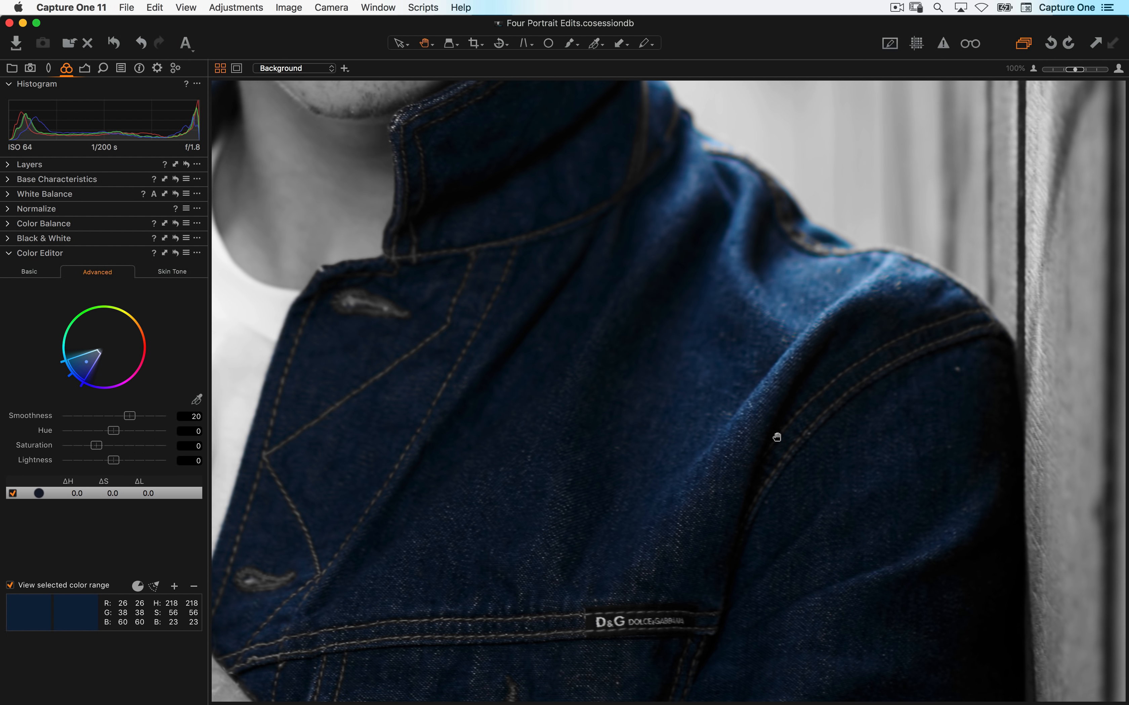
pyautogui.click(155, 587)
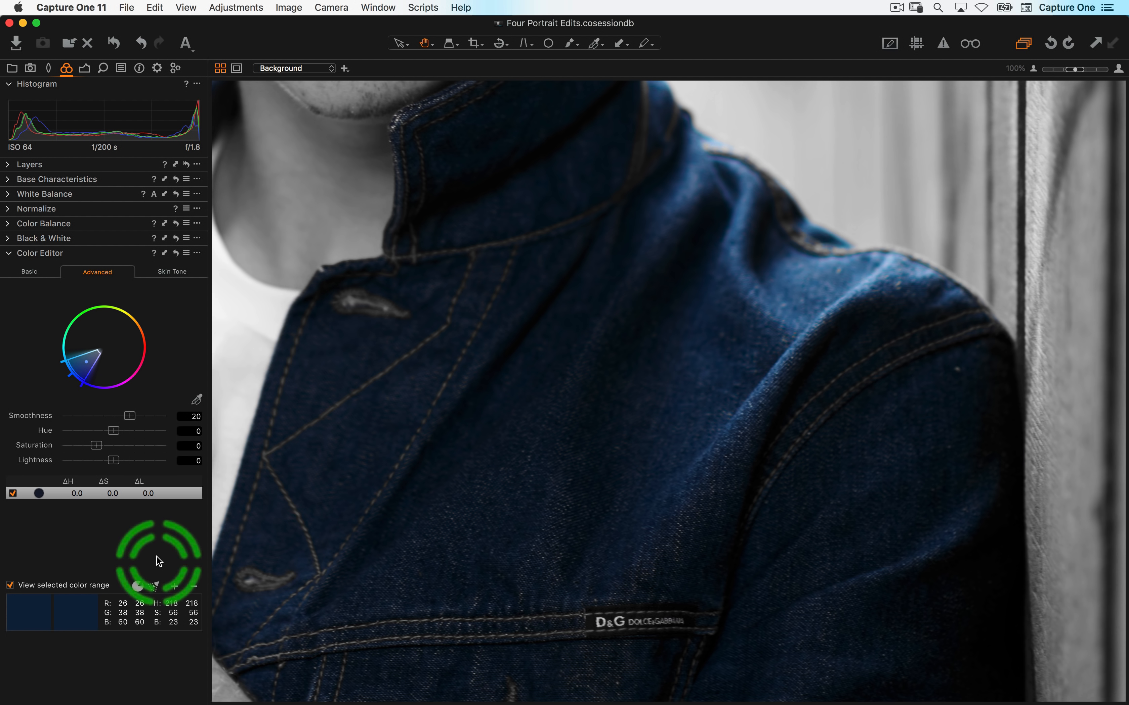
pyautogui.click(154, 586)
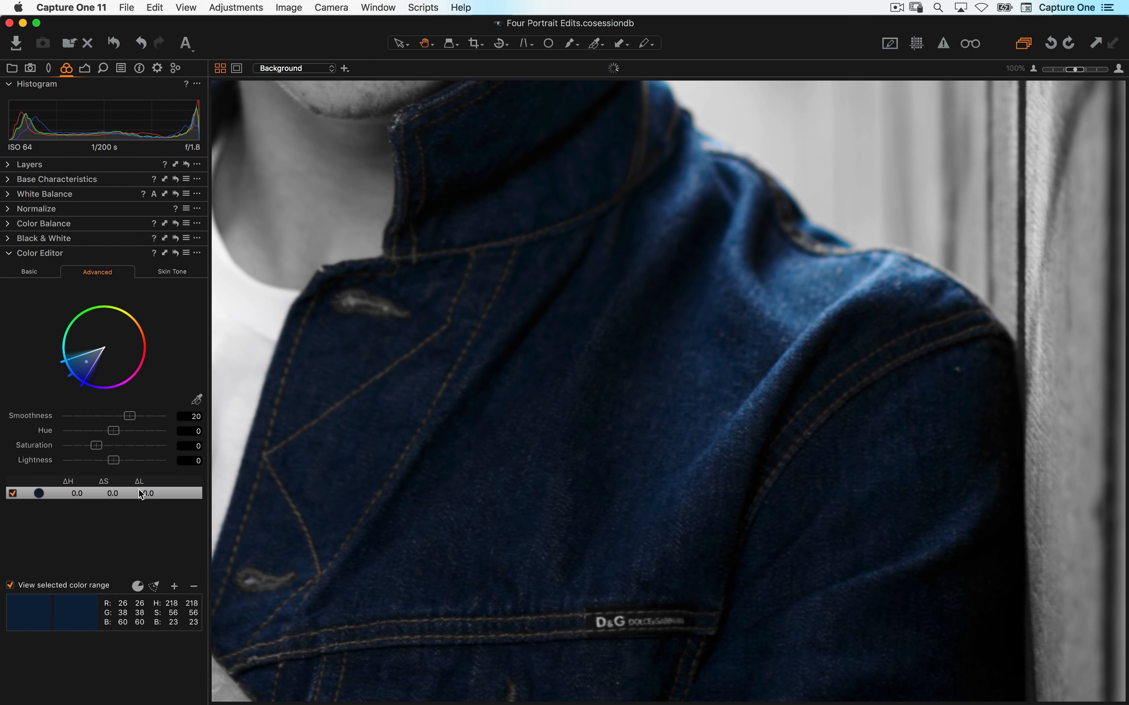
pyautogui.click(88, 364)
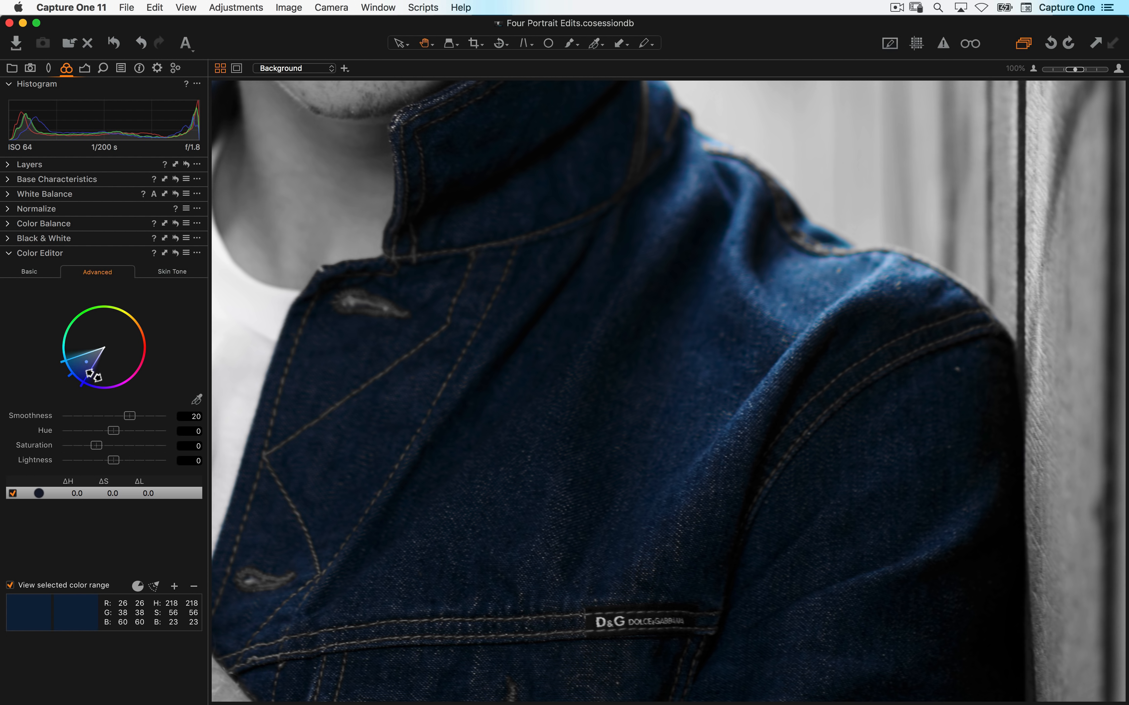
pyautogui.click(96, 370)
pyautogui.click(411, 396)
pyautogui.click(11, 586)
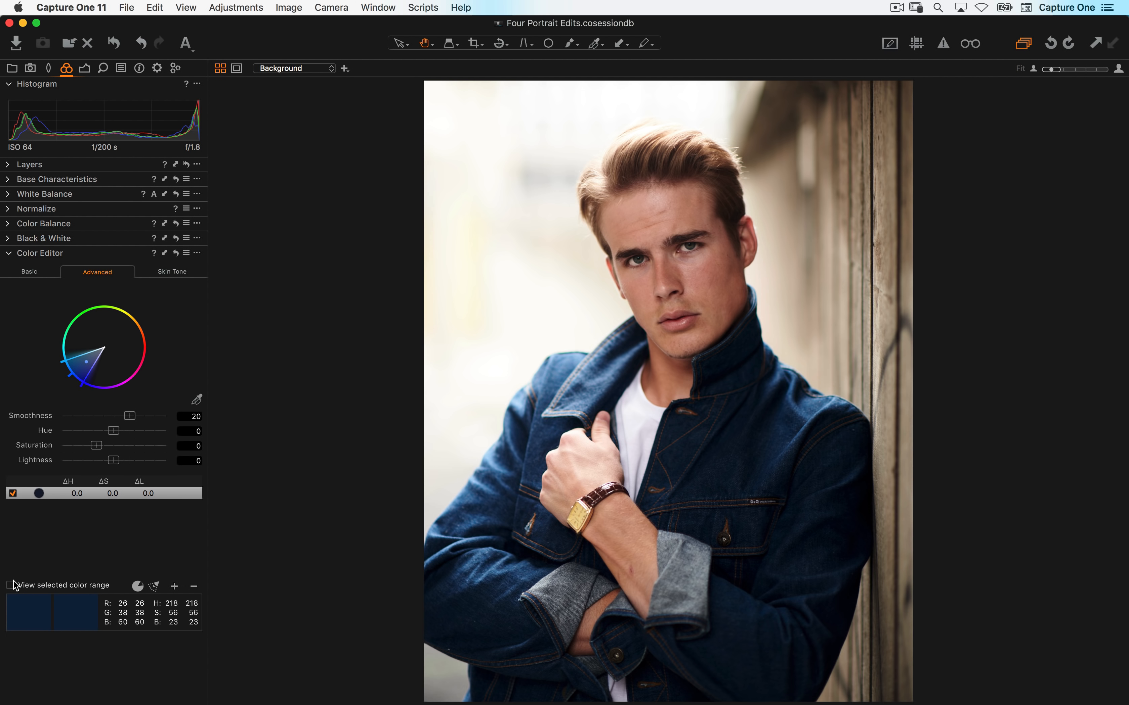
# Try saturation -100, lightness 31.3 and 70.4, and hue 11.8 on the jacket's blue, resetting each value
pyautogui.moveTo(114, 461); pyautogui.dragTo(31, 449)
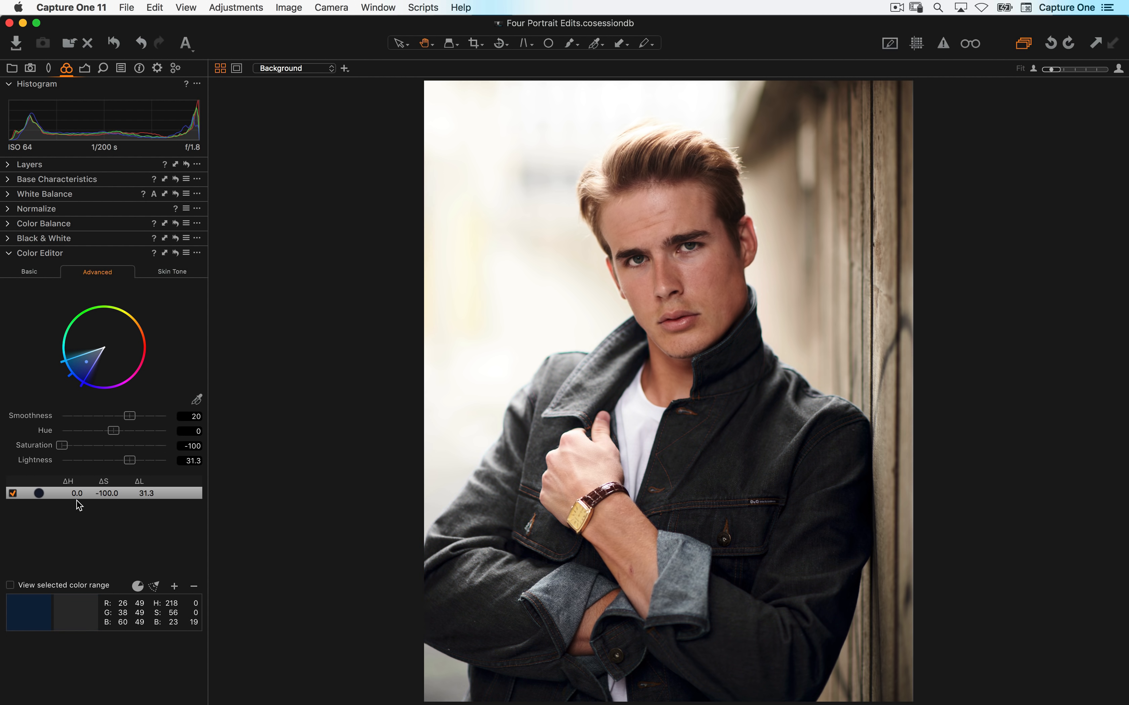
pyautogui.doubleClick(95, 448)
pyautogui.doubleClick(152, 460)
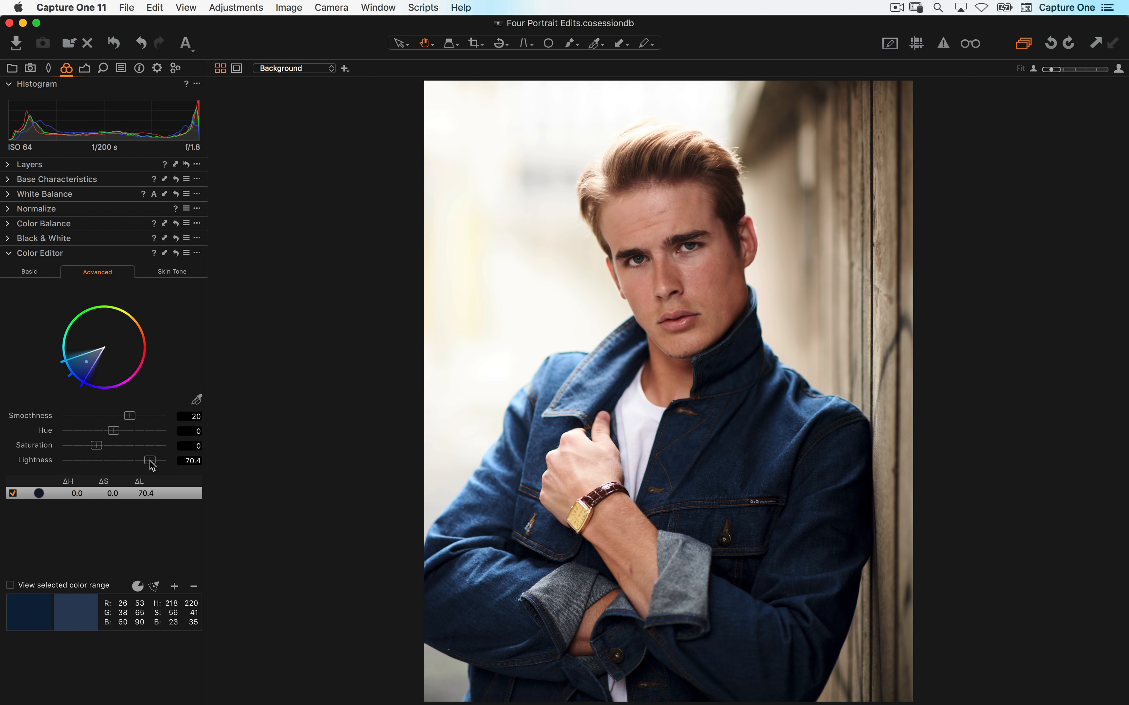
pyautogui.moveTo(113, 430); pyautogui.dragTo(133, 431)
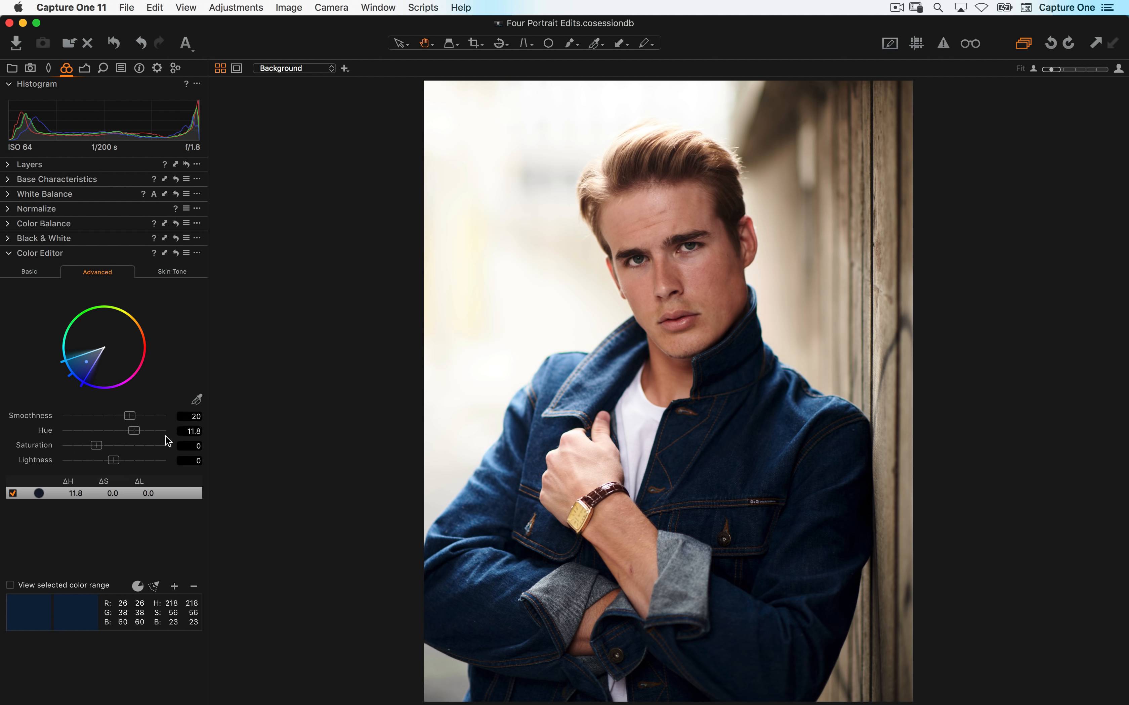
pyautogui.doubleClick(145, 432)
# Create a masked layer from the jacket's color selection and expand the Layers tool among the exposure tools
pyautogui.click(197, 254)
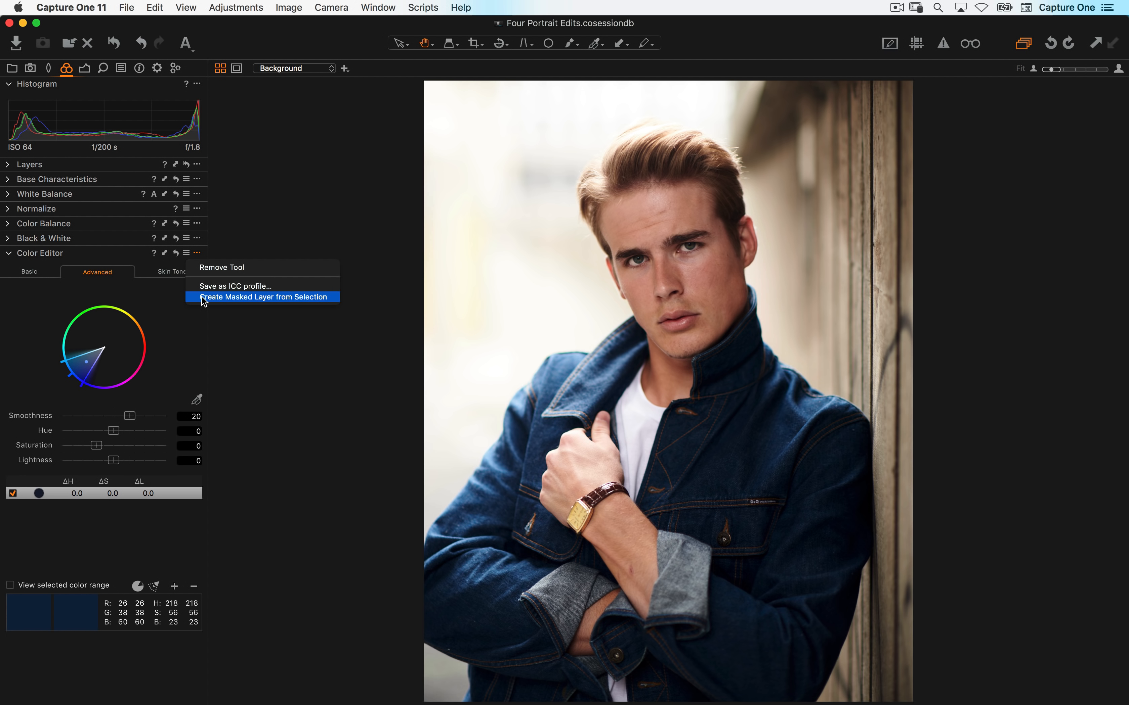
pyautogui.click(211, 298)
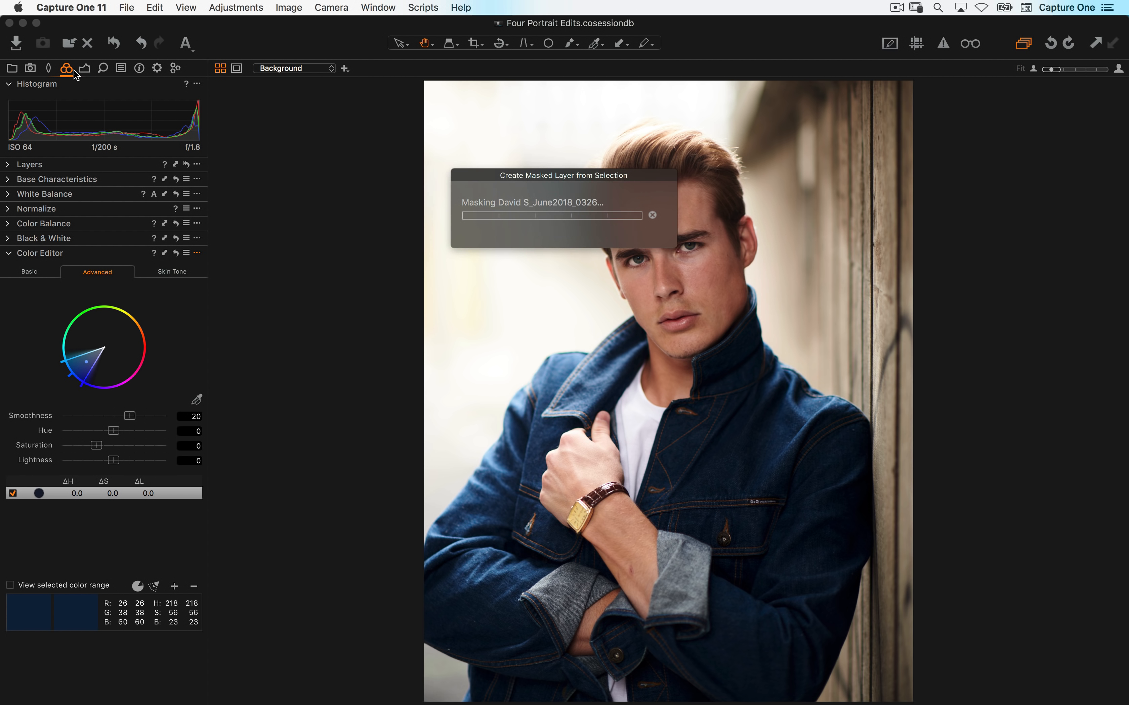
pyautogui.click(86, 70)
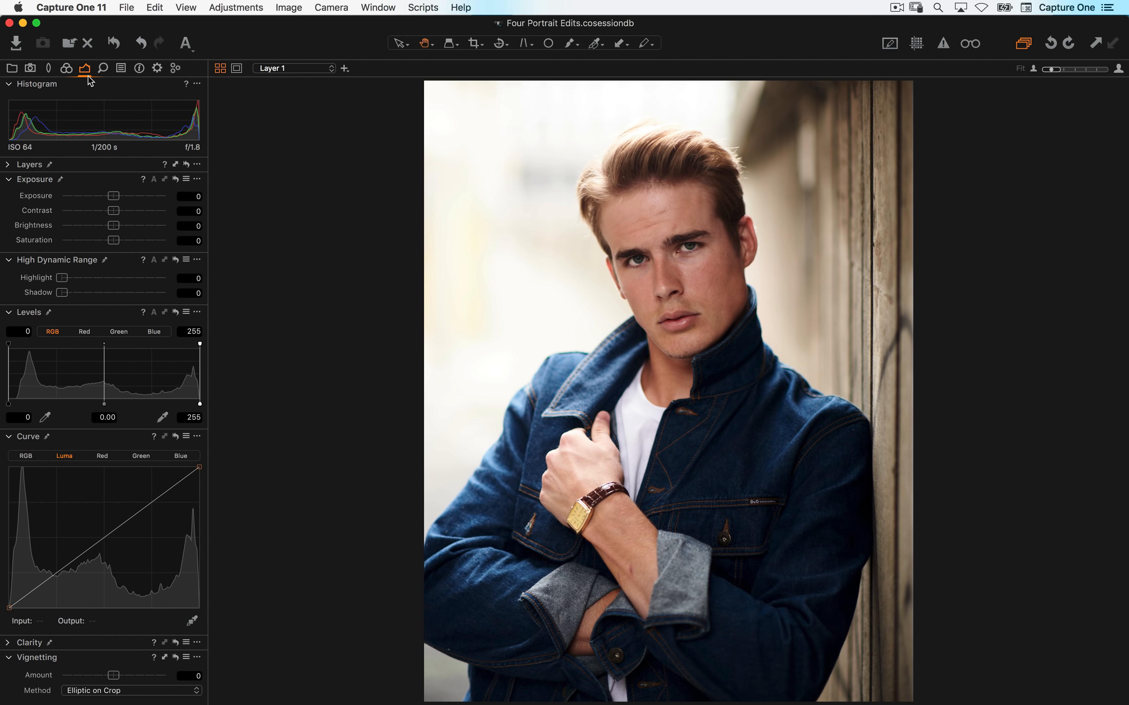
pyautogui.click(9, 164)
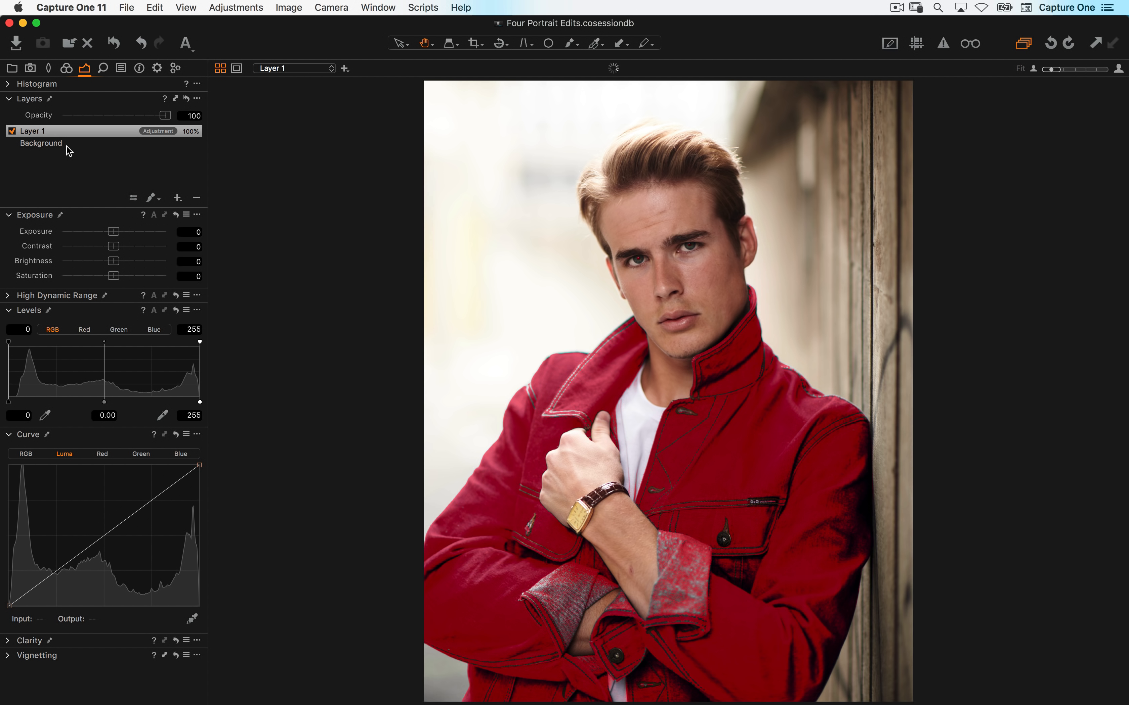
# Check how the new layer's mask covers the jacket by toggling the mask overlay on and off
pyautogui.press('m')
pyautogui.press('m')
pyautogui.press('m')
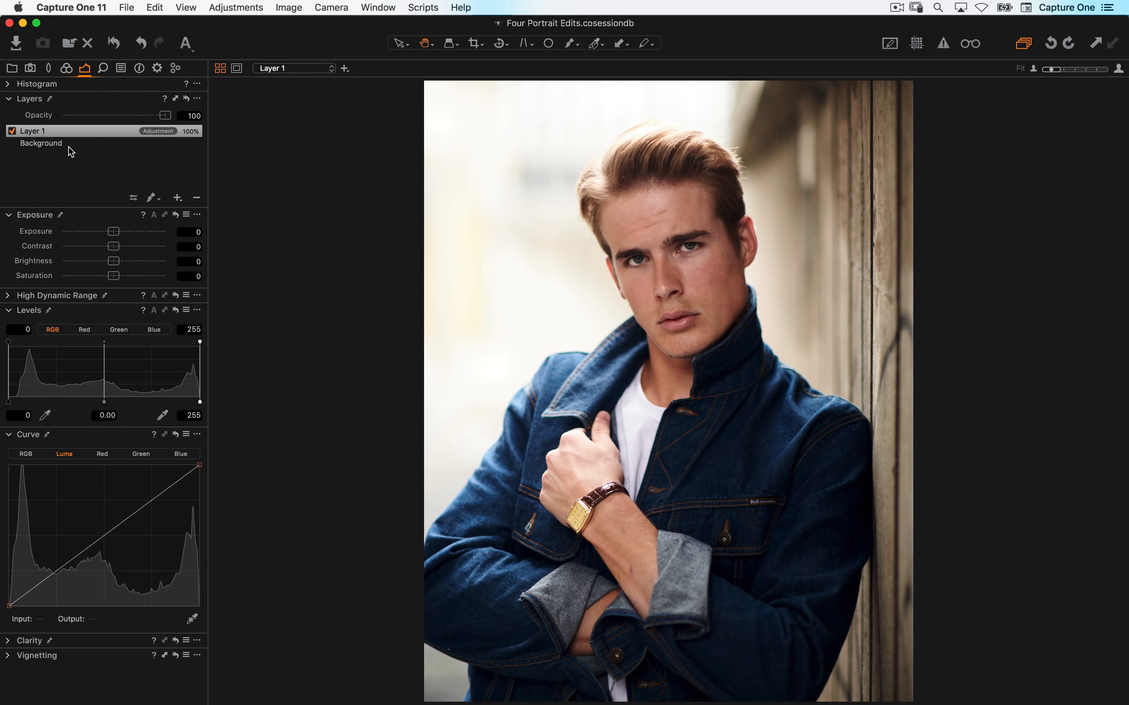
pyautogui.press('m')
pyautogui.press('m')
# Set the jacket layer's High Dynamic Range Shadow to 14 and collapse the Curve tool
pyautogui.click(13, 299)
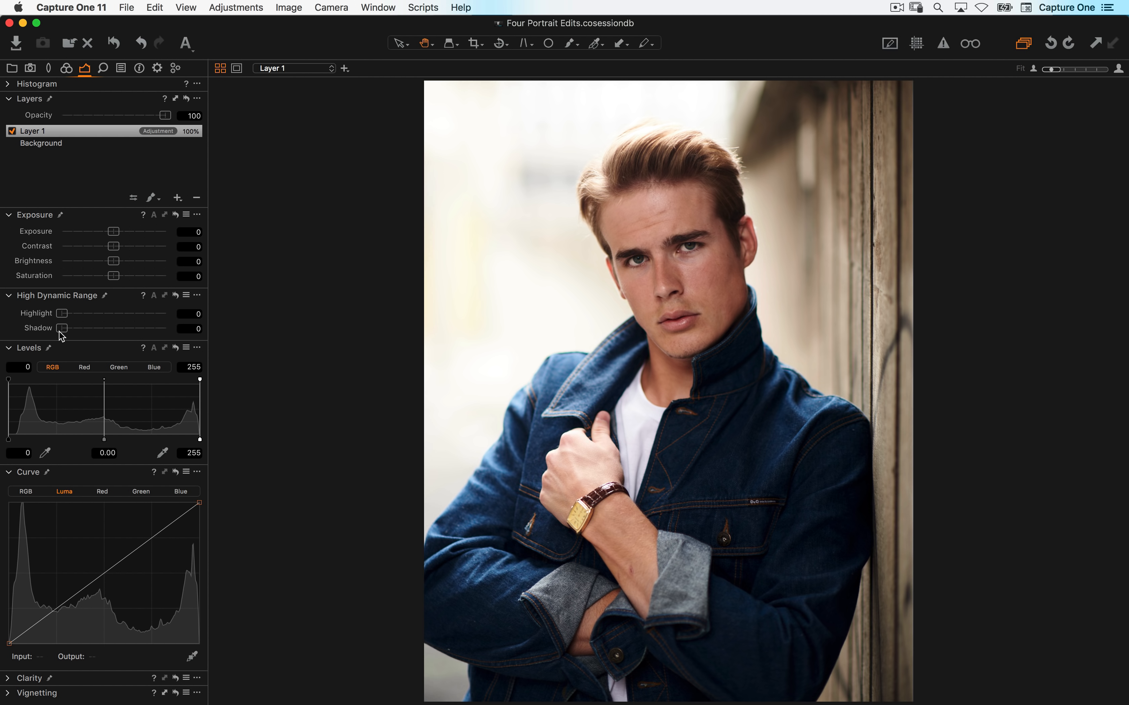
pyautogui.moveTo(62, 329)
pyautogui.mouseDown()
pyautogui.moveTo(90, 329)
pyautogui.moveTo(77, 331)
pyautogui.mouseUp()
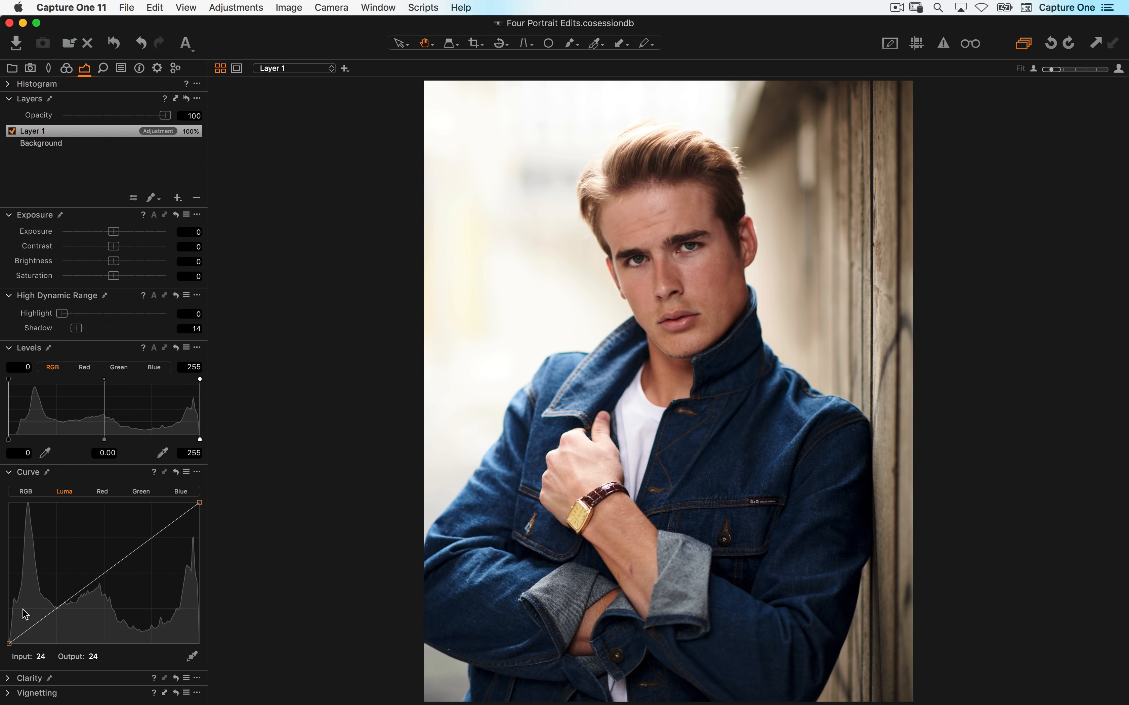
pyautogui.click(6, 473)
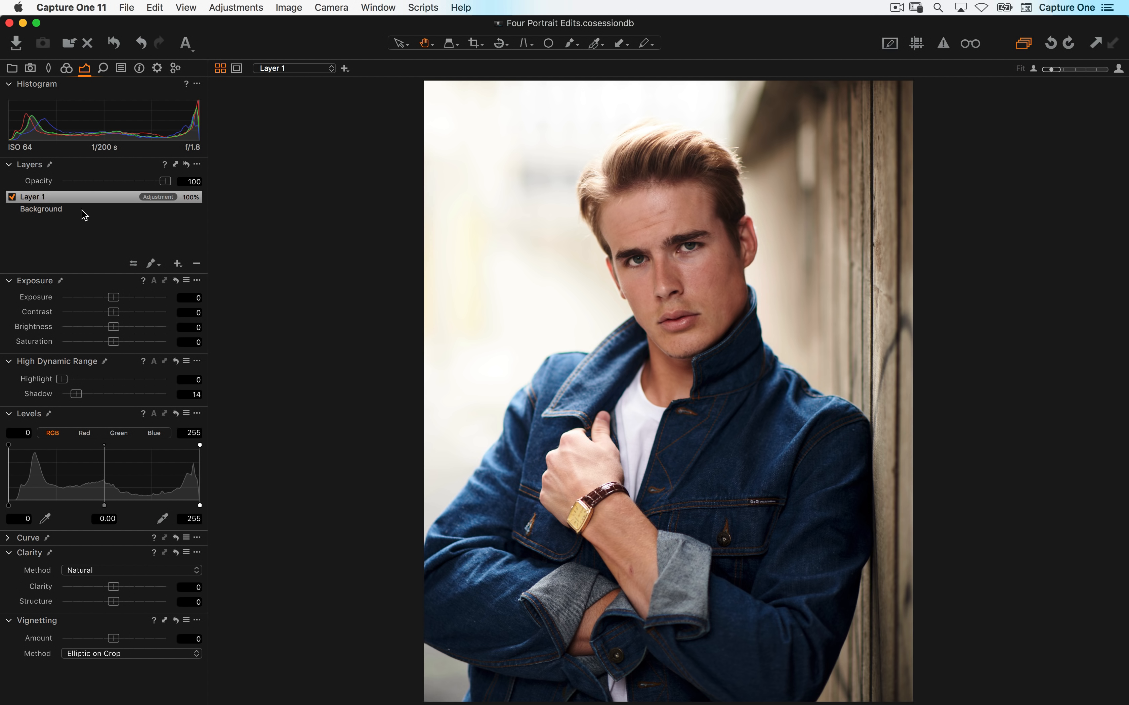
# Add a new empty layer above the jacket layer and name it ALF Fluff
pyautogui.click(178, 265)
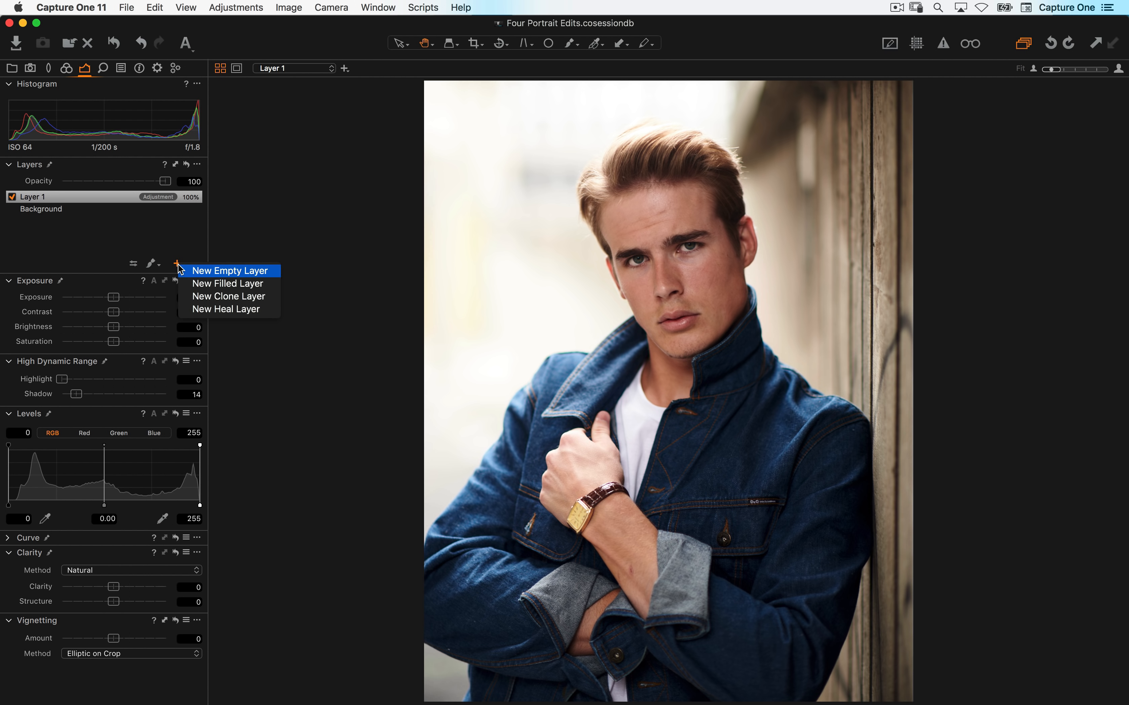
pyautogui.click(204, 275)
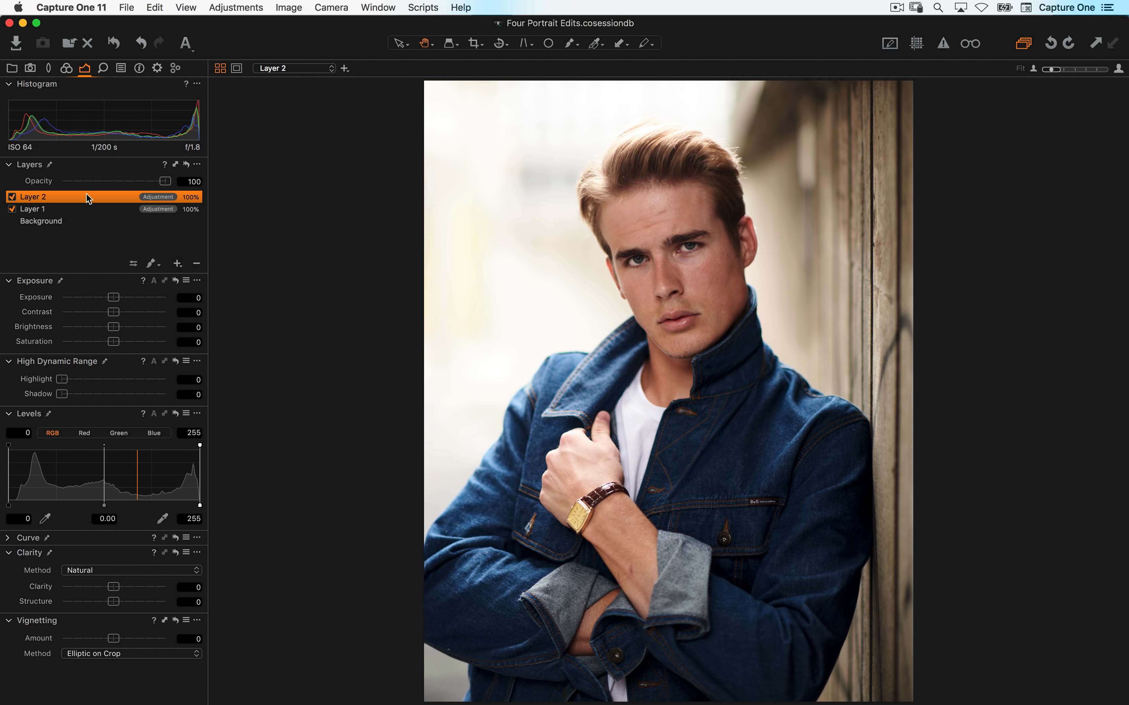
pyautogui.doubleClick(45, 196)
pyautogui.write('ALF Fluff')
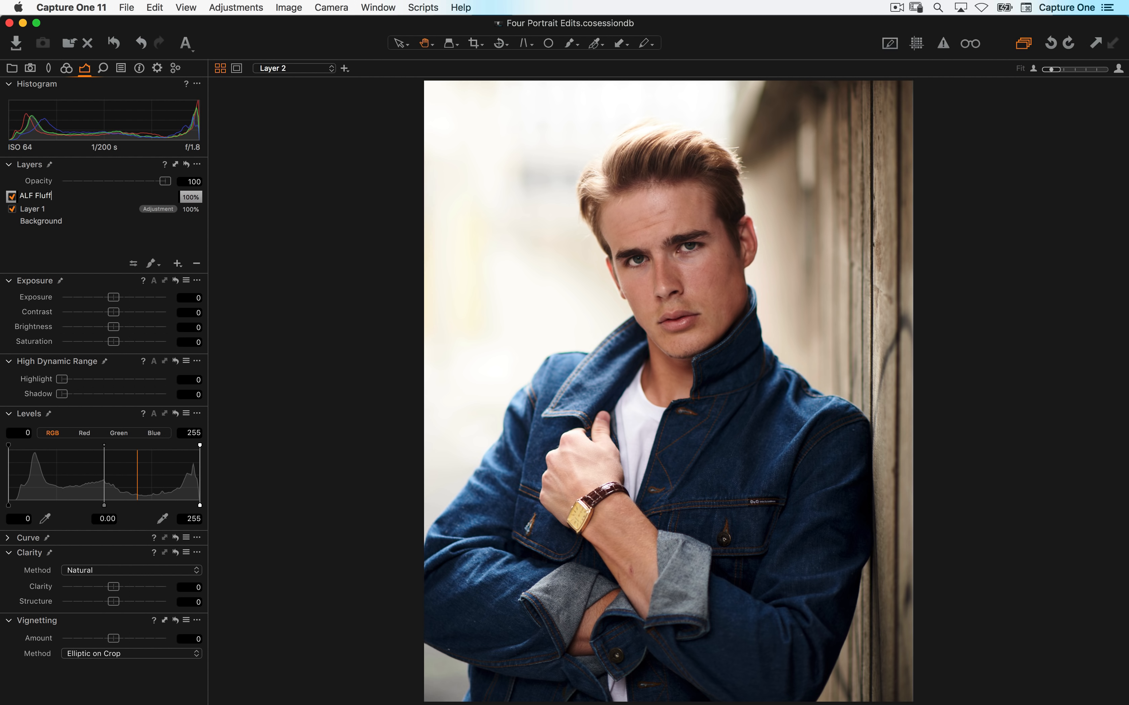
pyautogui.press('Return')
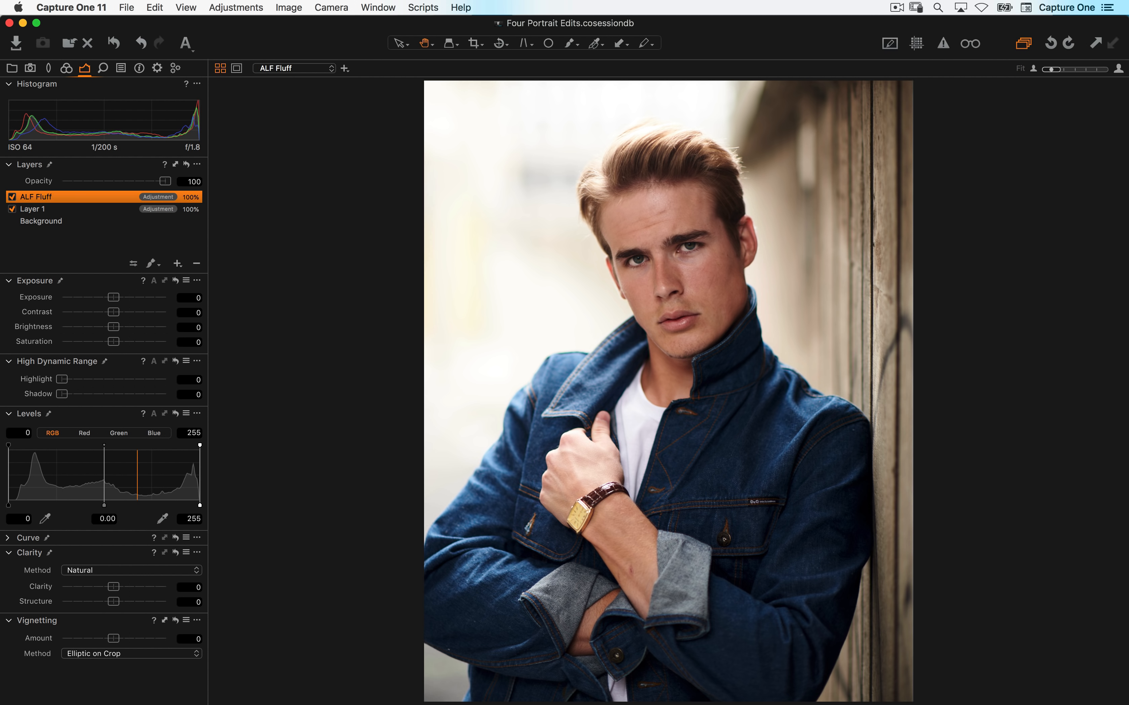
# Raise the Luma curve's black point on the ALF Fluff layer to input 3, output 183, with the Levels tool collapsed
pyautogui.click(8, 414)
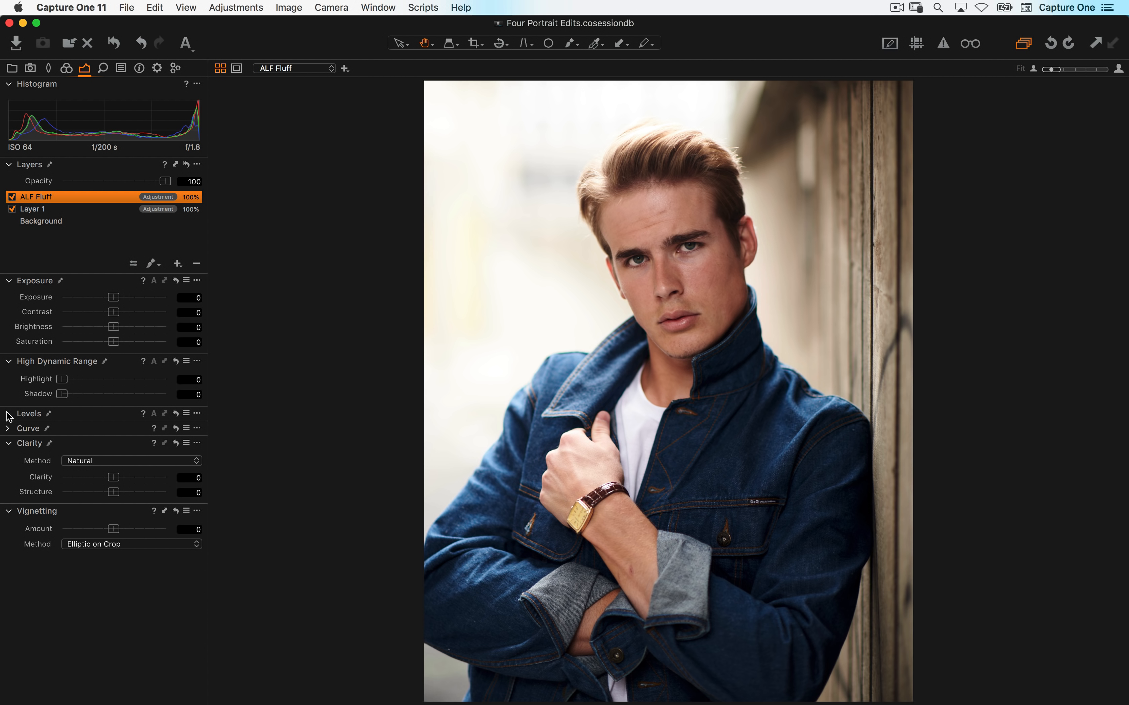
pyautogui.click(7, 428)
pyautogui.click(9, 602)
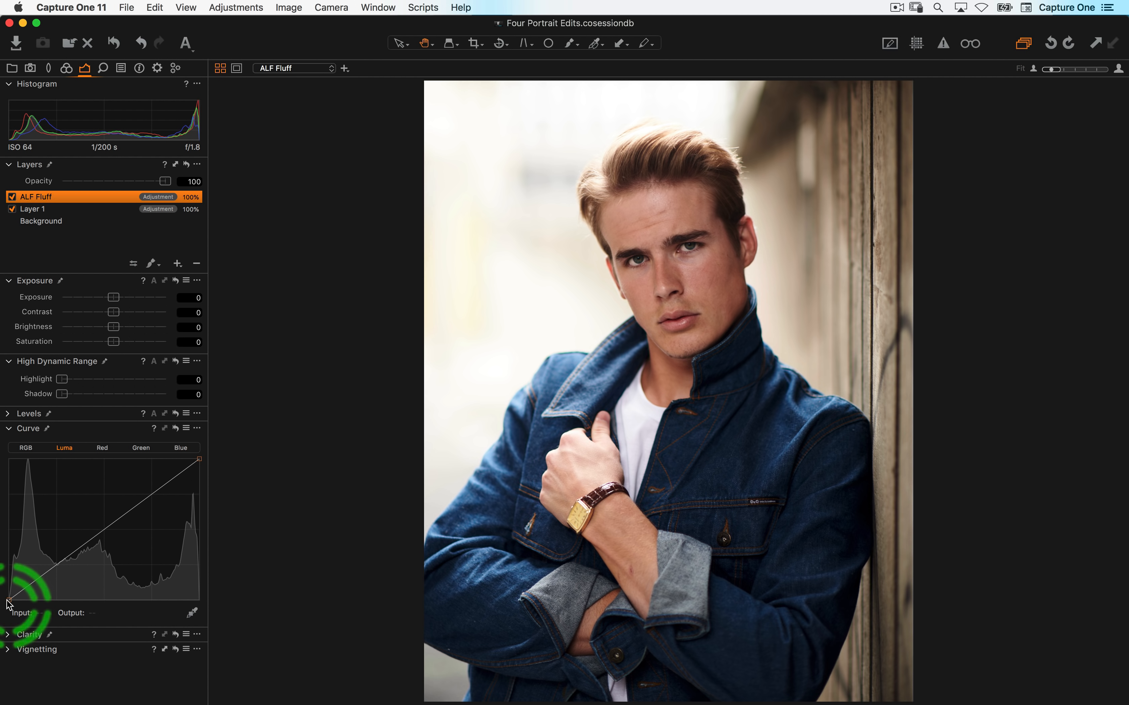
pyautogui.moveTo(10, 593); pyautogui.dragTo(13, 499)
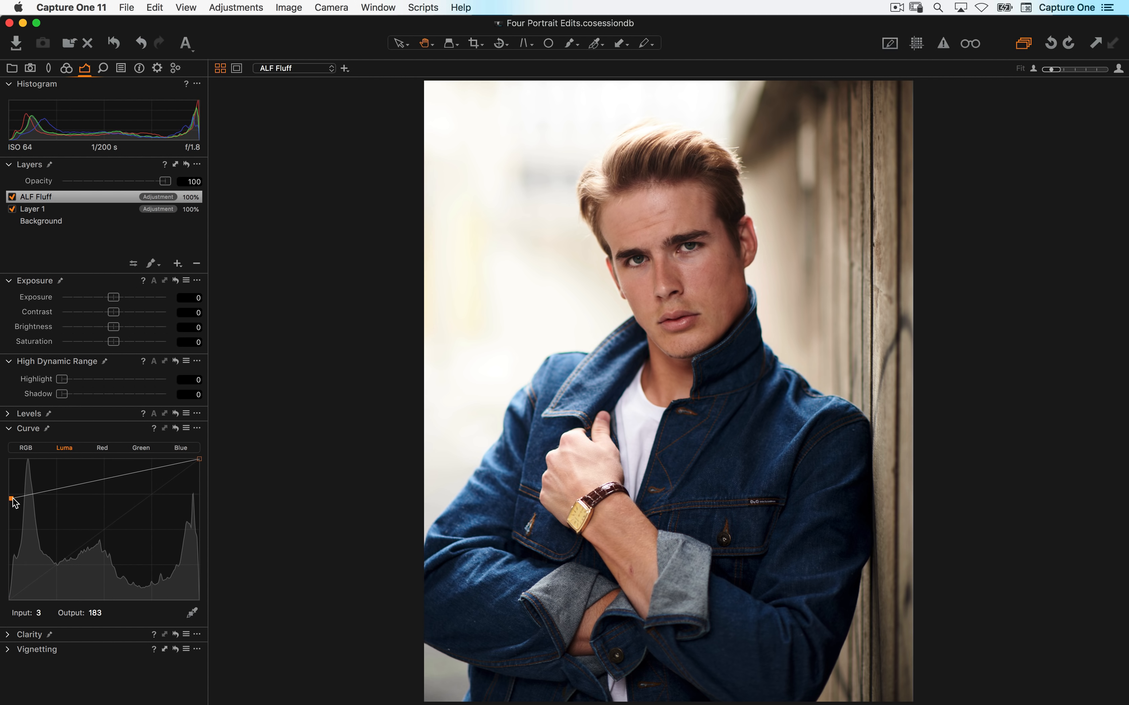
# Set the mask brush to size 2,348 with hardness 0, opacity 26 and flow 35
pyautogui.click(151, 264)
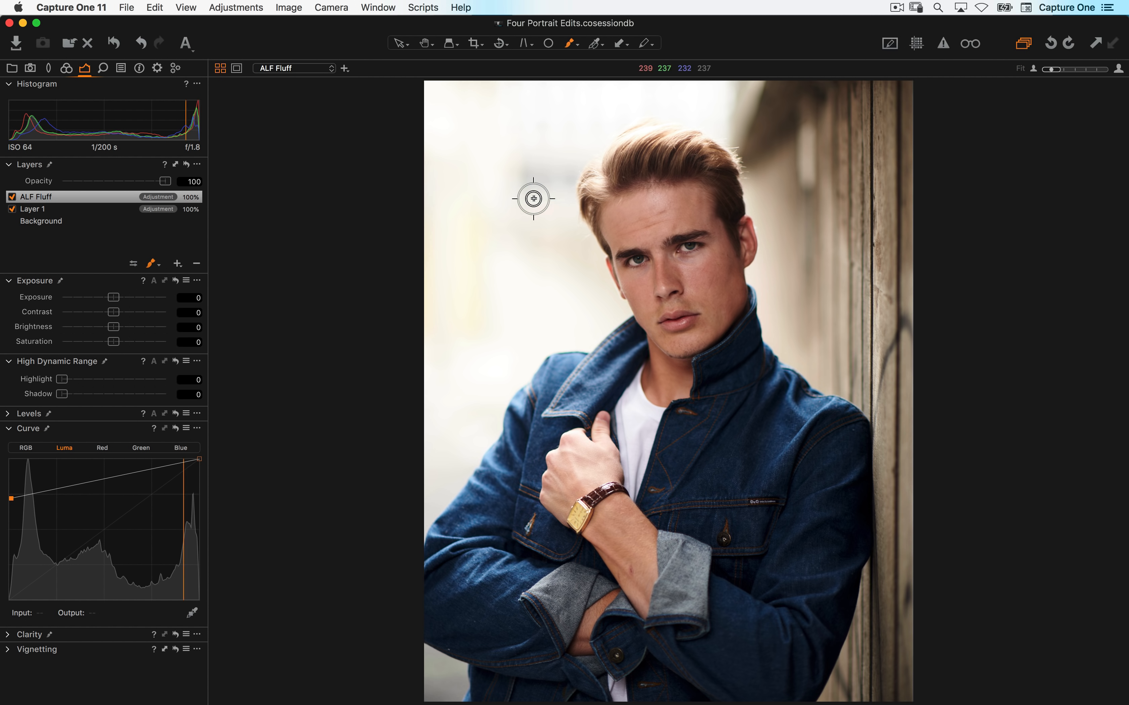
pyautogui.rightClick(493, 179)
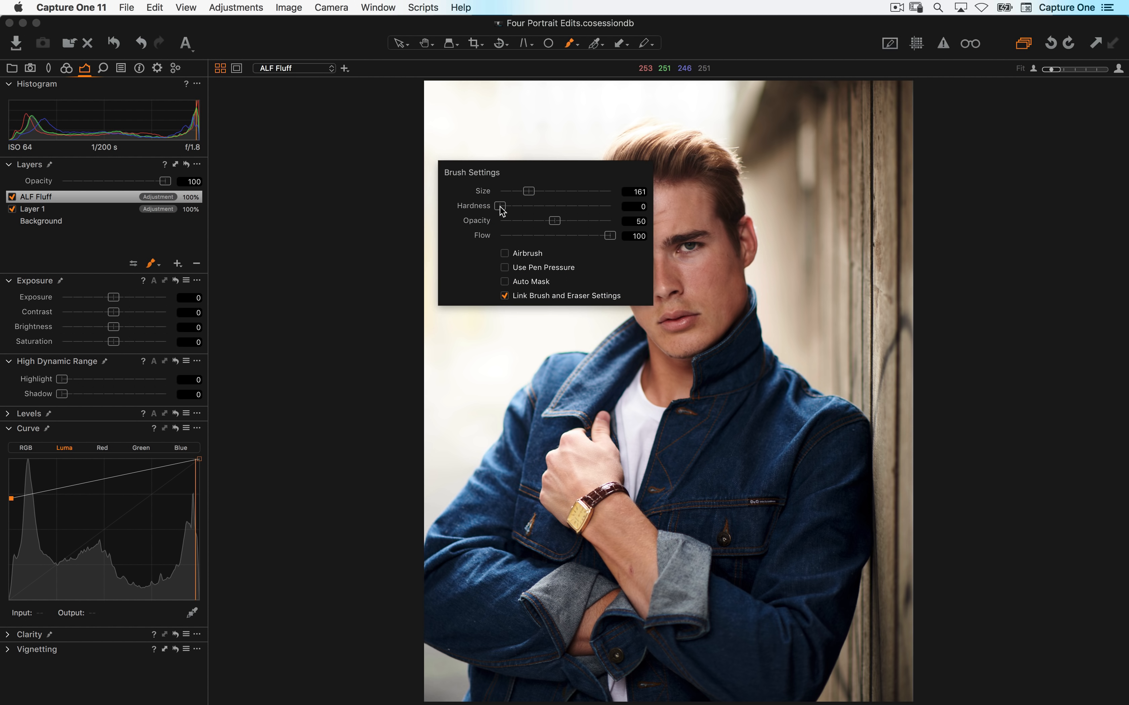
pyautogui.moveTo(528, 191)
pyautogui.mouseDown()
pyautogui.moveTo(577, 191)
pyautogui.moveTo(530, 218)
pyautogui.mouseUp()
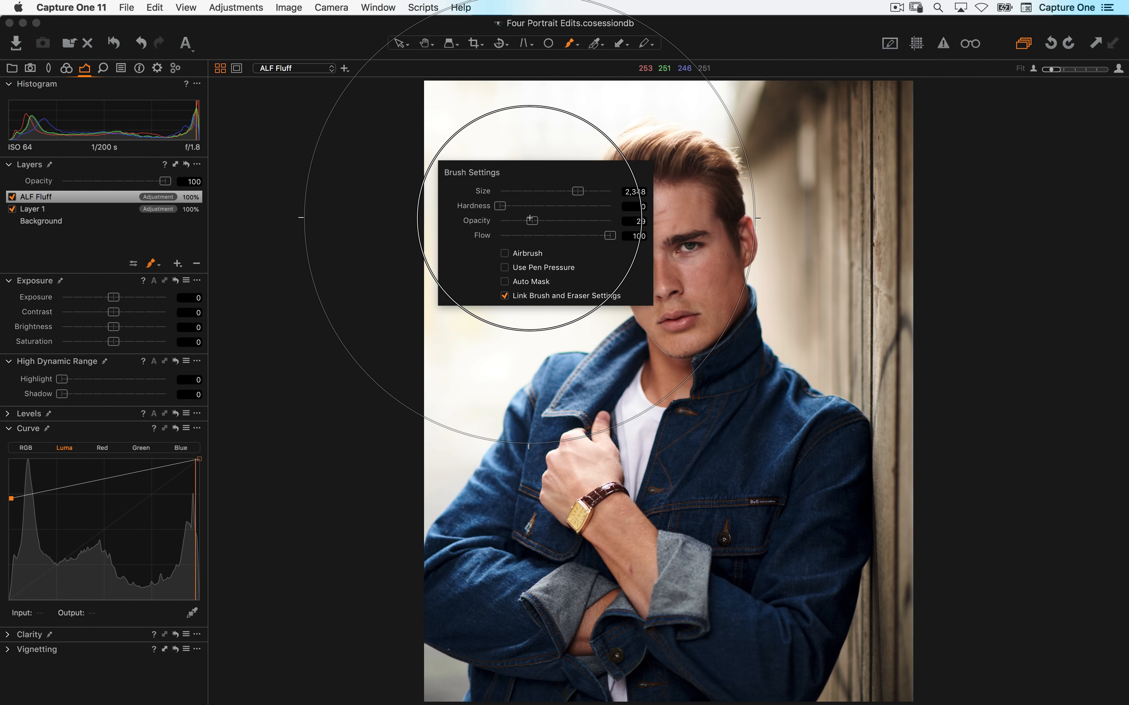
pyautogui.moveTo(610, 235); pyautogui.dragTo(536, 235)
# Paint the ALF Fluff mask over the bright background in the photo's upper left area and return to the Pan tool
pyautogui.click(504, 147)
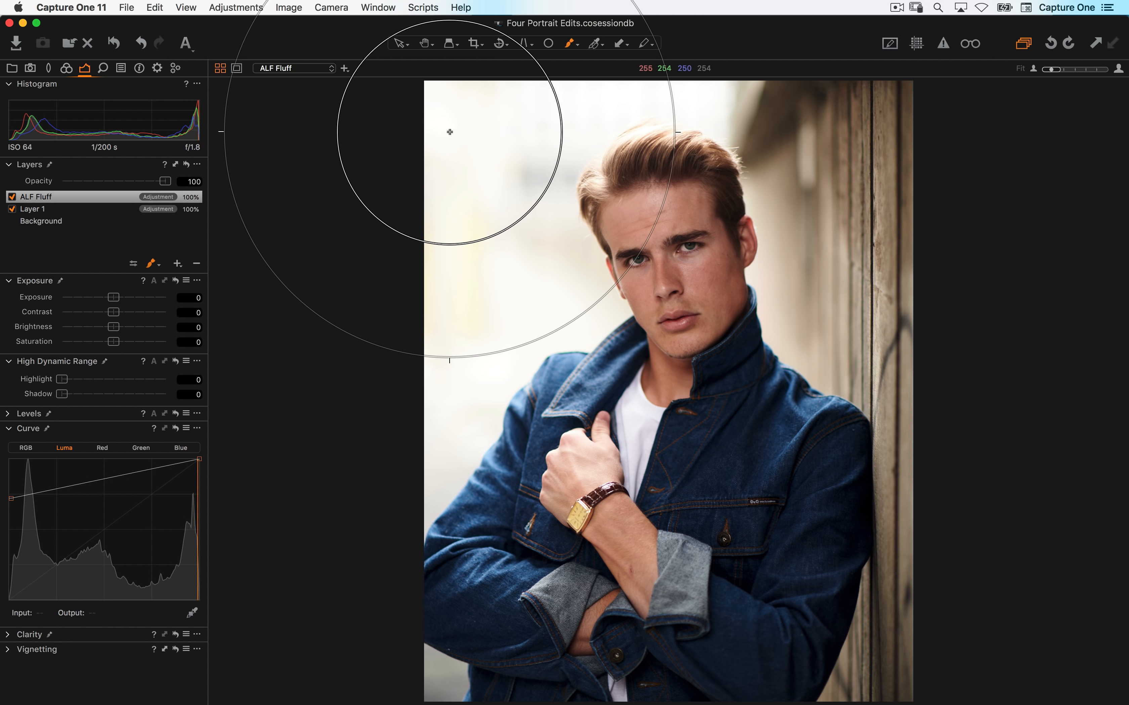
pyautogui.moveTo(472, 154); pyautogui.dragTo(503, 164)
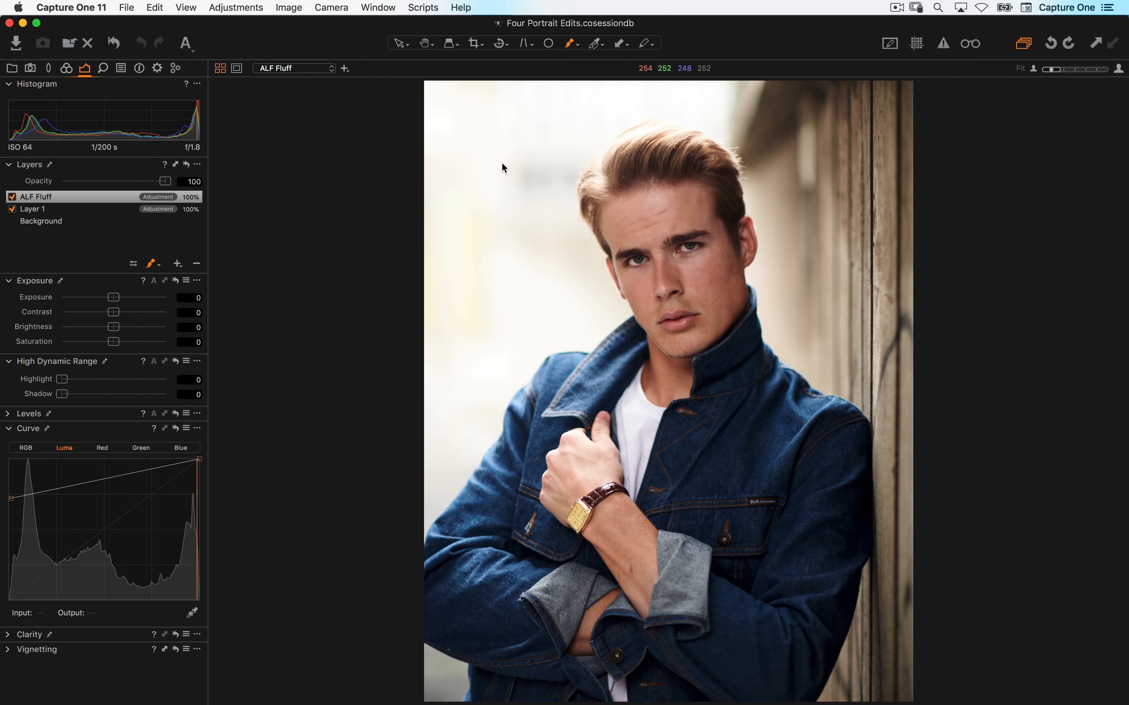
pyautogui.moveTo(493, 223)
pyautogui.mouseDown()
pyautogui.moveTo(529, 147)
pyautogui.moveTo(513, 150)
pyautogui.moveTo(493, 231)
pyautogui.moveTo(476, 186)
pyautogui.moveTo(339, 170)
pyautogui.mouseUp()
pyautogui.press('h')
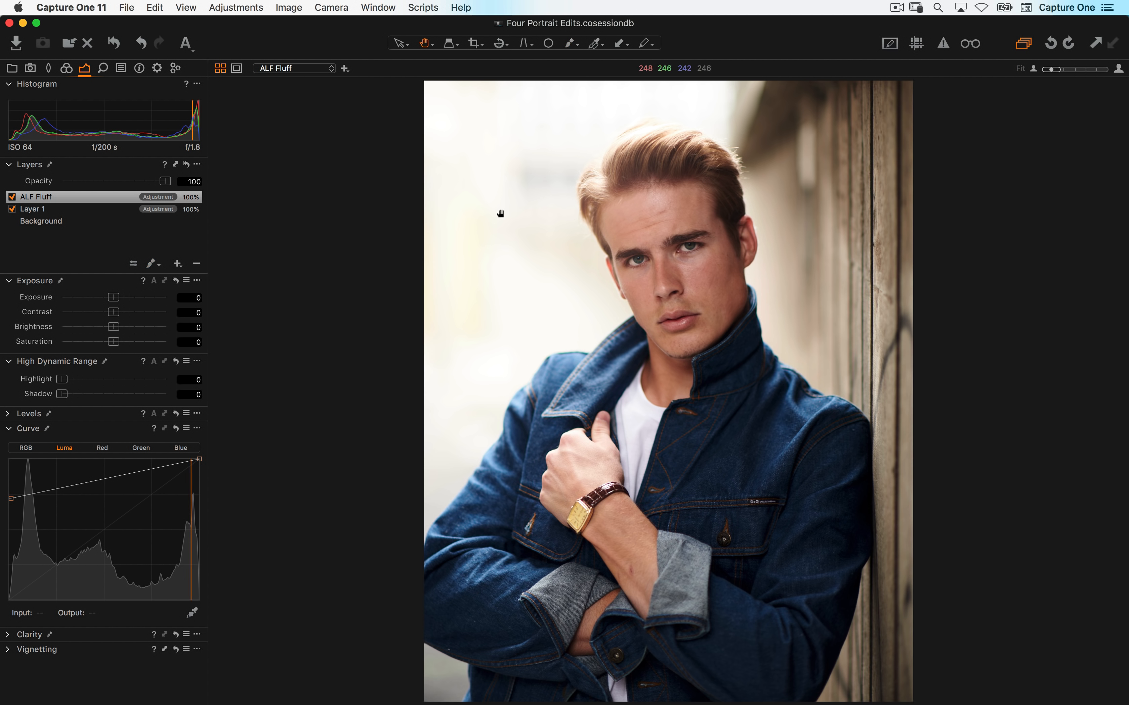
# Compare the portrait with and without the ALF Fluff layer by toggling the layer's visibility
pyautogui.click(12, 197)
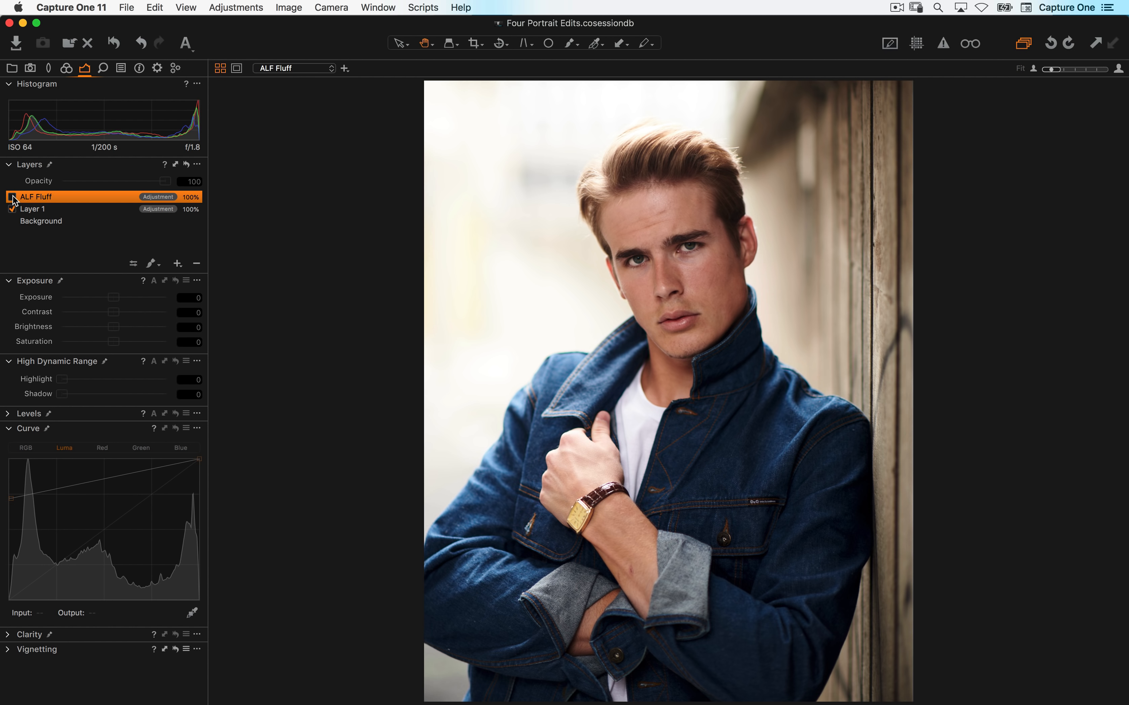
pyautogui.click(13, 198)
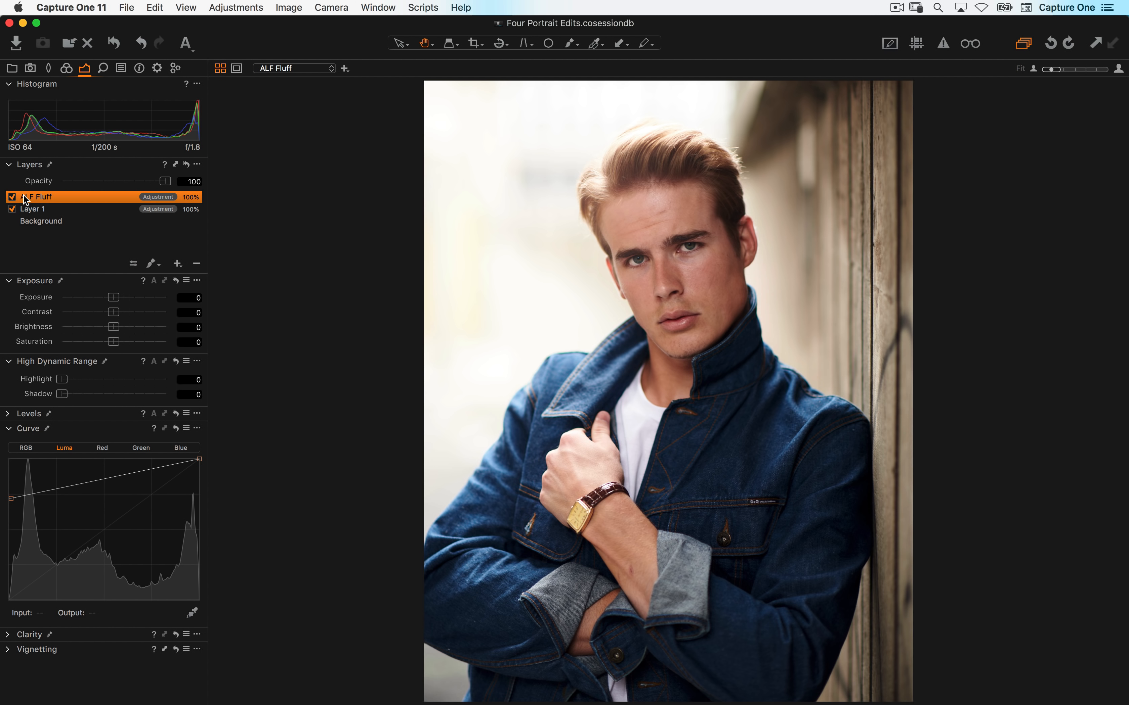
pyautogui.click(12, 198)
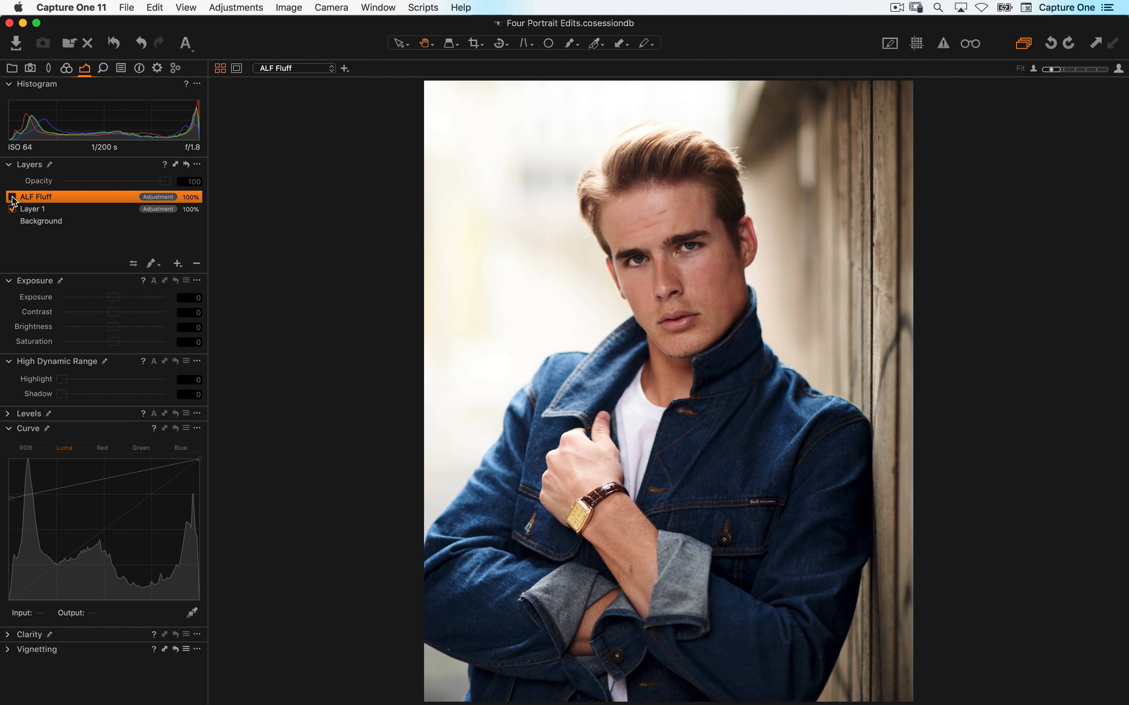
pyautogui.click(12, 197)
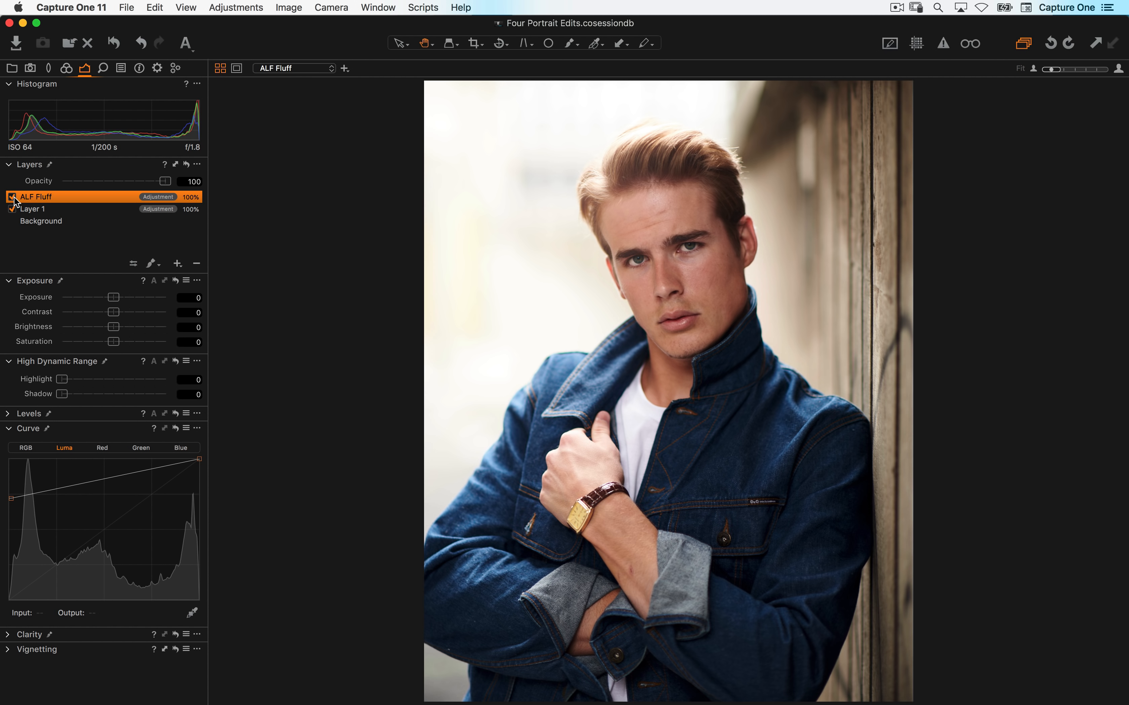
# Try painting the ALF Fluff mask over the jacket's lower right edge with a smaller brush, and undo the stroke
pyautogui.click(134, 264)
pyautogui.moveTo(134, 265); pyautogui.dragTo(107, 267)
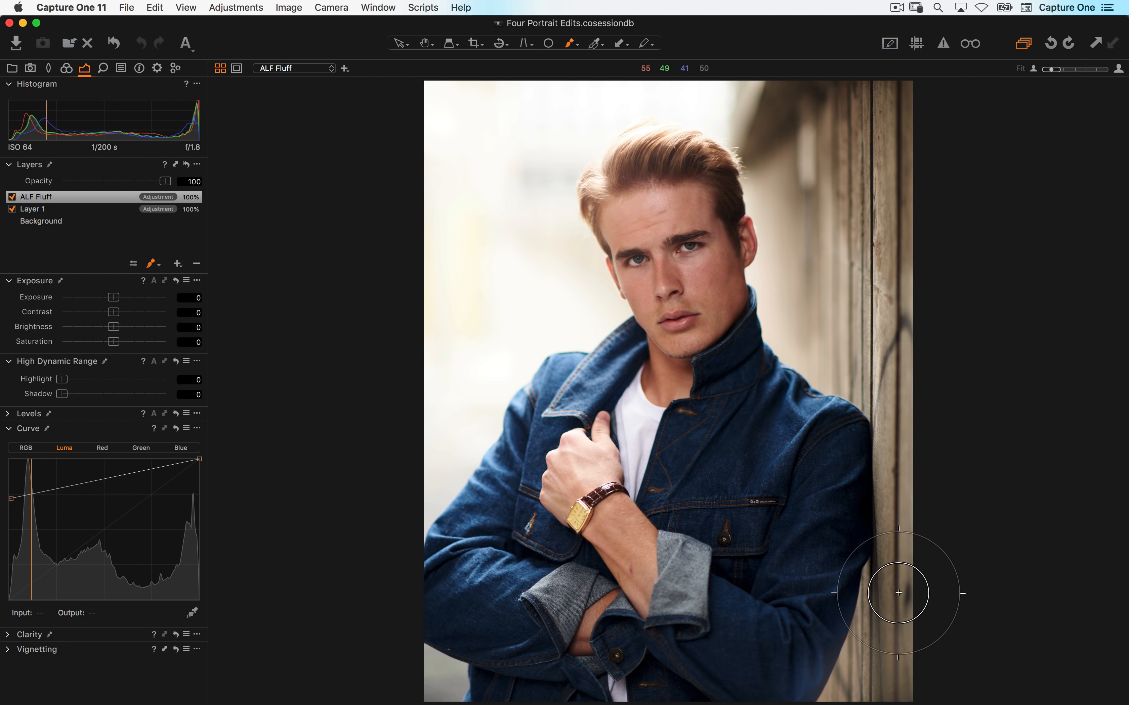
pyautogui.moveTo(814, 694)
pyautogui.mouseDown()
pyautogui.moveTo(852, 585)
pyautogui.moveTo(787, 667)
pyautogui.moveTo(747, 680)
pyautogui.mouseUp()
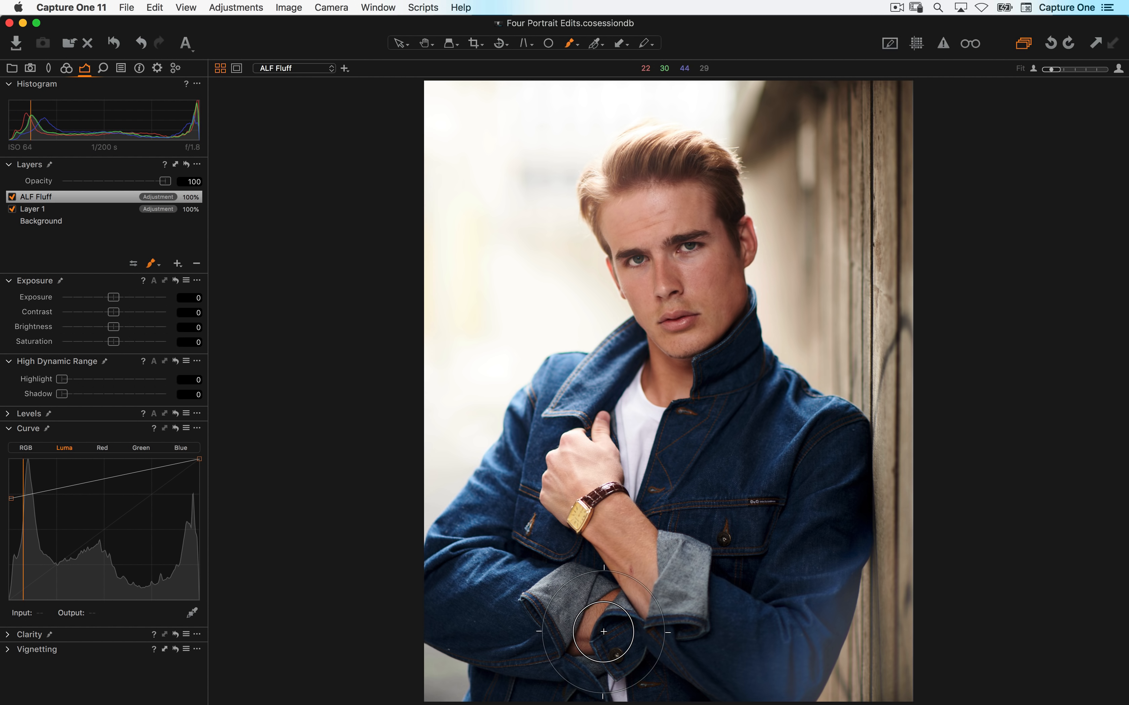
pyautogui.press('super+z')
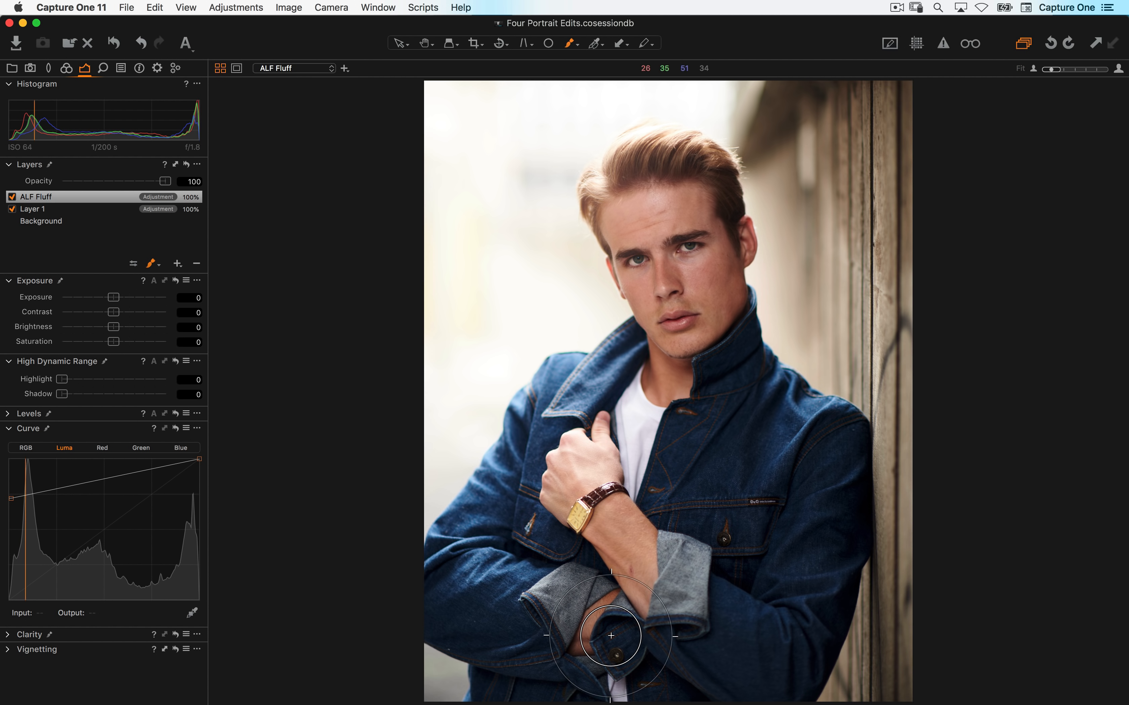
# Set the mask brush to opacity 47 and flow 11, enlarge it slightly, and paint the photo's lower right corner
pyautogui.rightClick(863, 638)
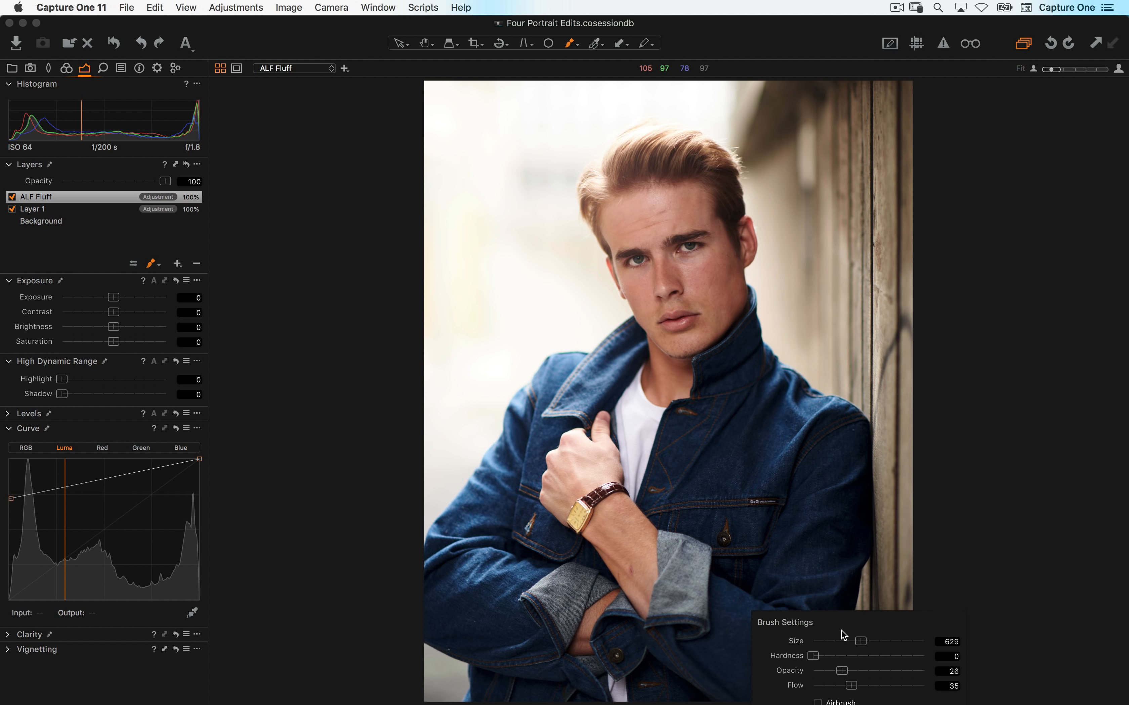
pyautogui.moveTo(836, 688); pyautogui.dragTo(820, 687)
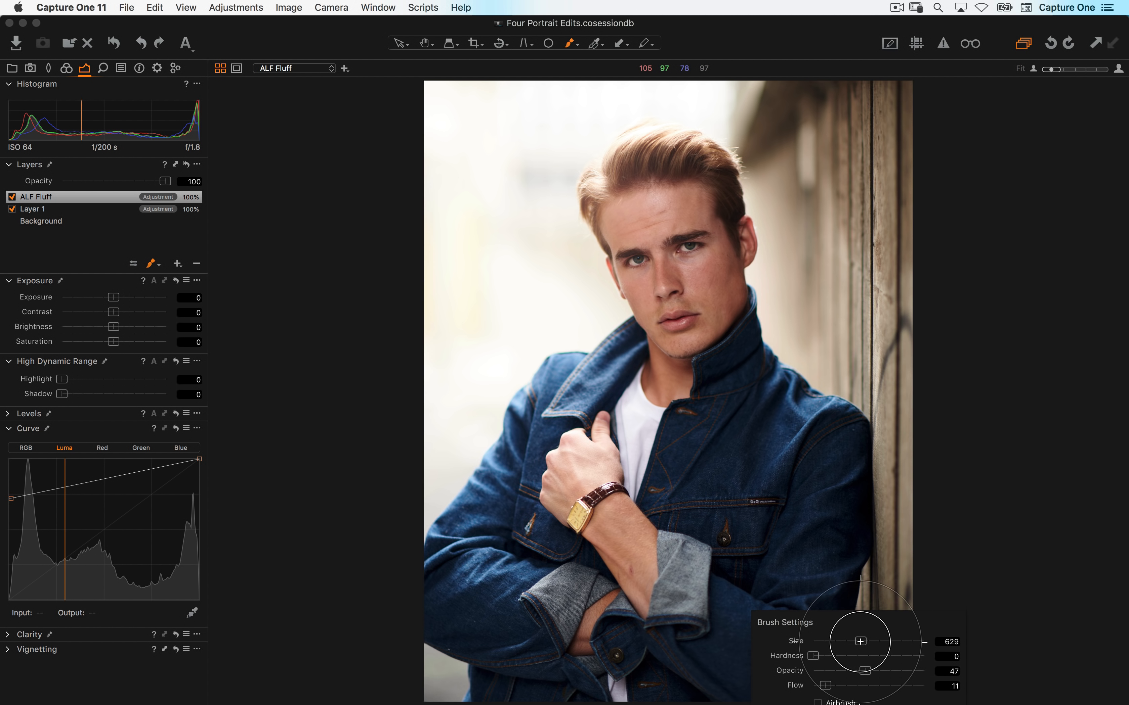
pyautogui.moveTo(860, 642); pyautogui.dragTo(867, 641)
pyautogui.click(880, 532)
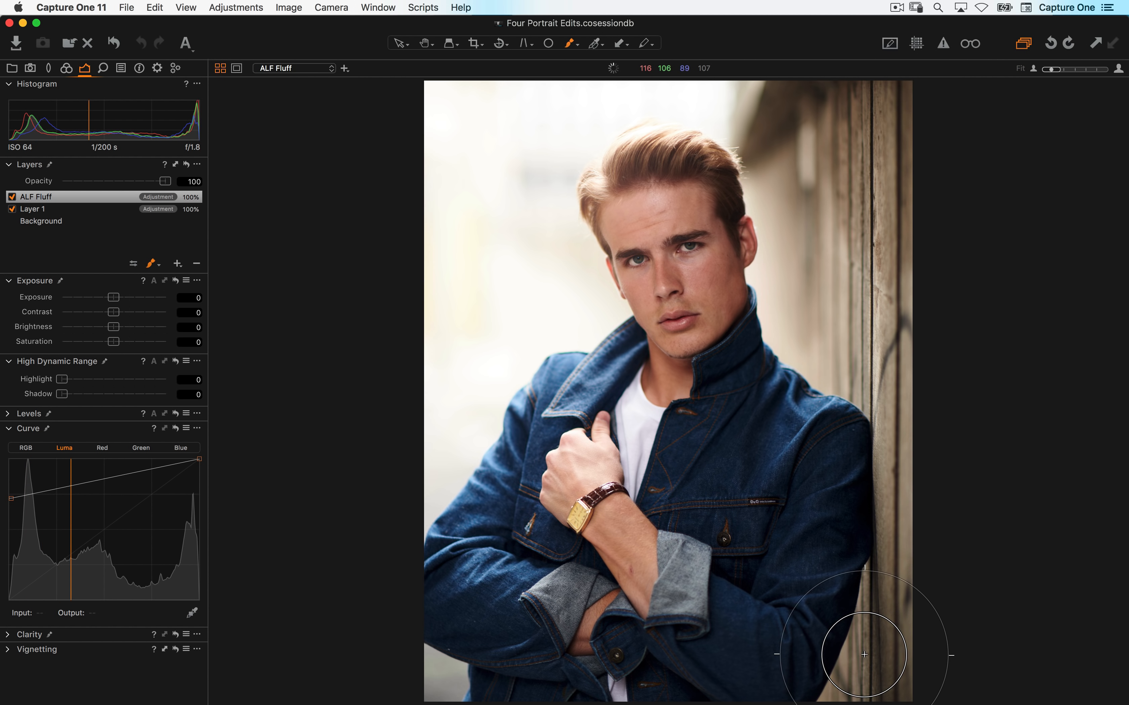
pyautogui.moveTo(839, 672)
pyautogui.mouseDown()
pyautogui.moveTo(857, 610)
pyautogui.moveTo(883, 589)
pyautogui.moveTo(812, 669)
pyautogui.mouseUp()
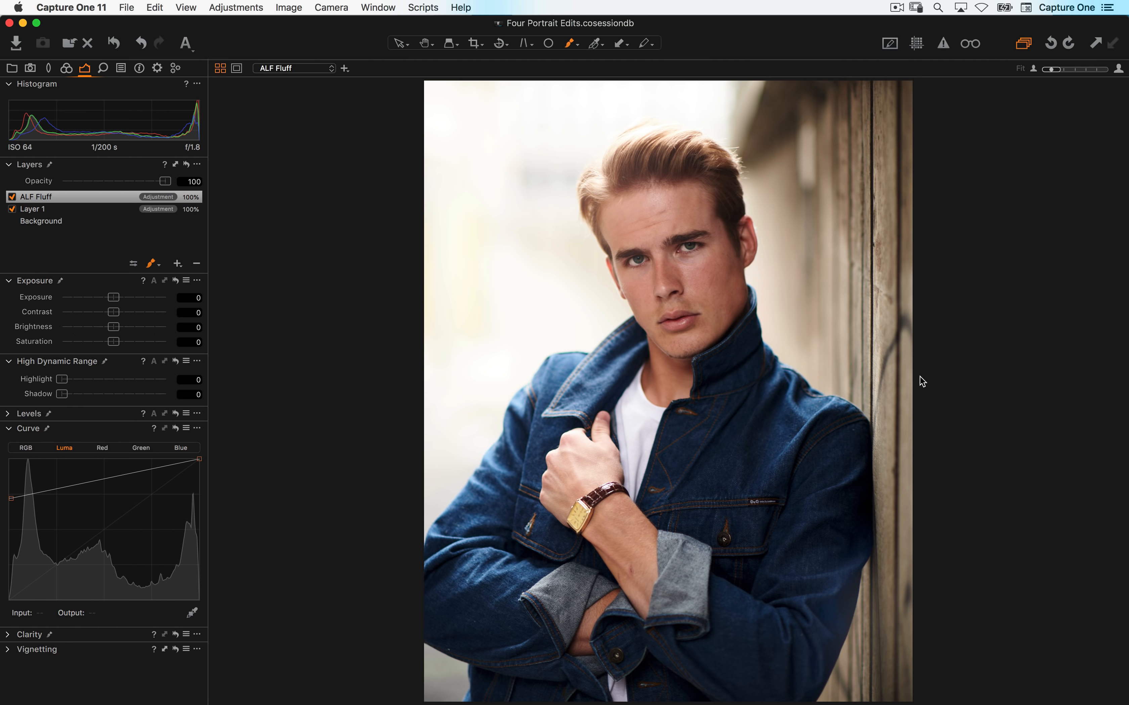
pyautogui.press('h')
# Try an S-shaped RGB contrast curve on the Background layer with a highlight point at input 206, output 226, and delete its points
pyautogui.click(65, 222)
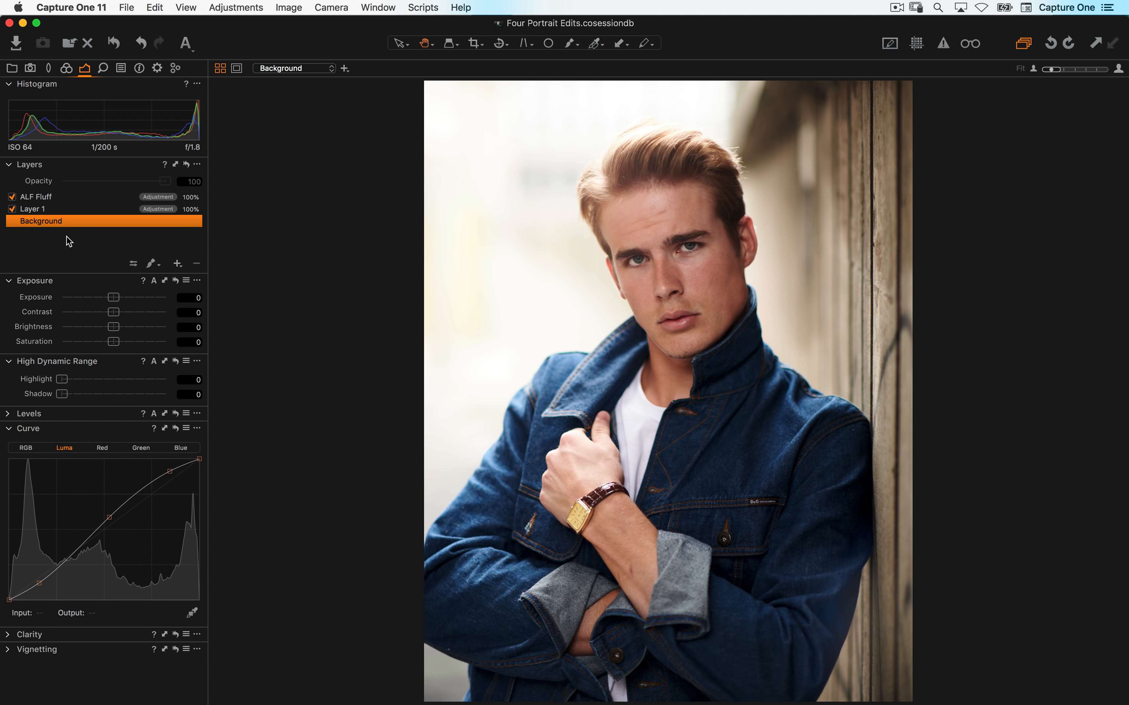
pyautogui.click(26, 449)
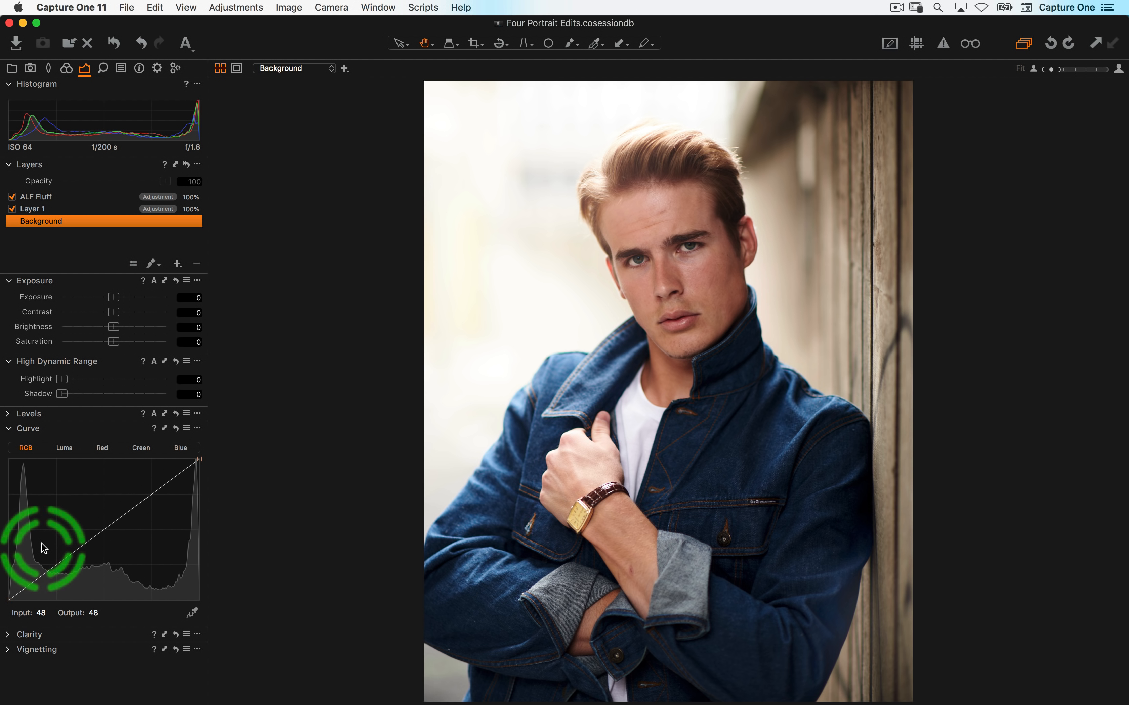
pyautogui.click(41, 583)
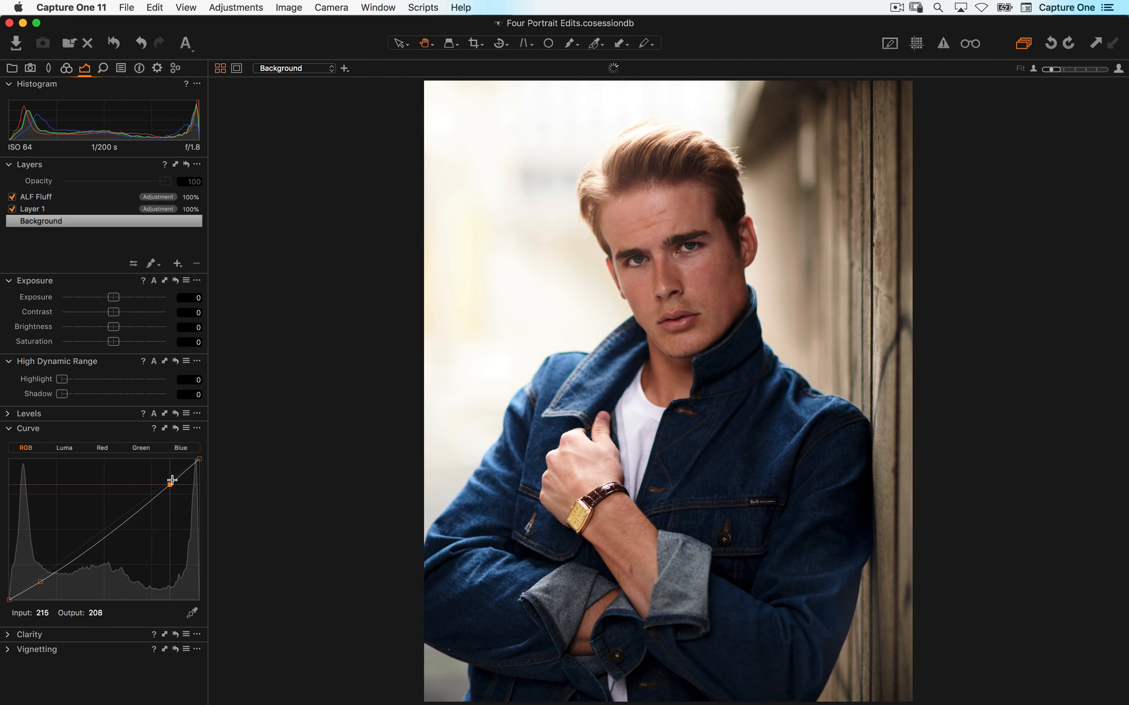
pyautogui.moveTo(168, 478); pyautogui.dragTo(162, 475)
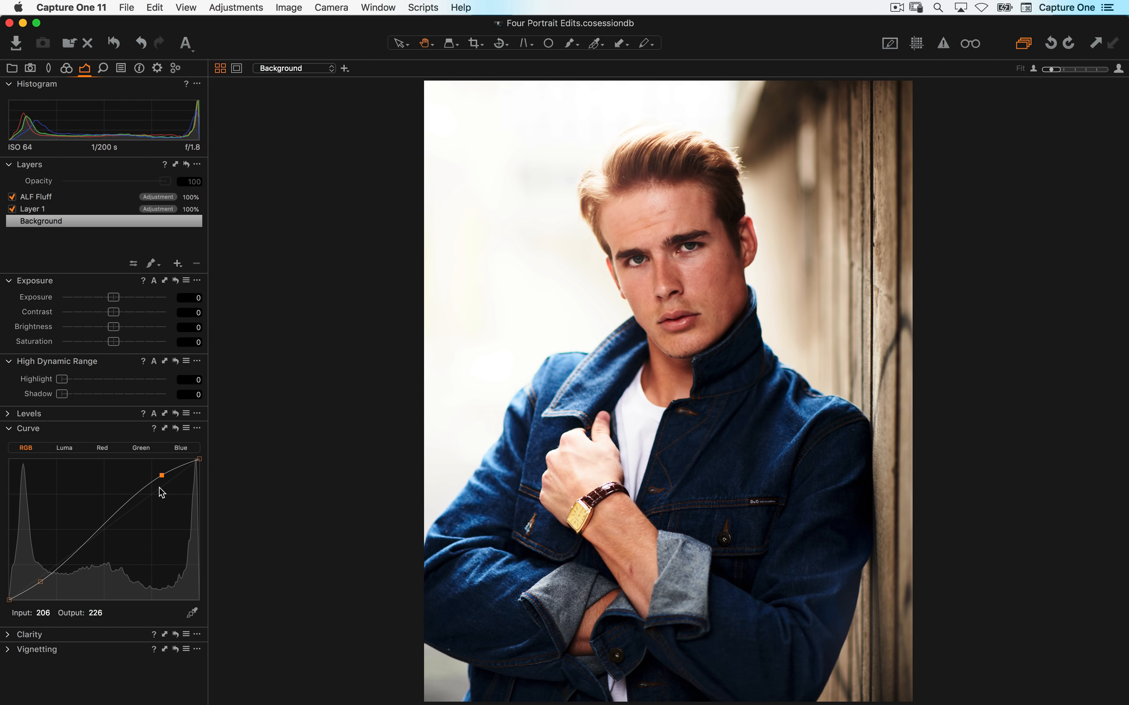
pyautogui.moveTo(161, 476); pyautogui.dragTo(161, 476)
pyautogui.press('Delete')
pyautogui.click(39, 582)
pyautogui.press('Delete')
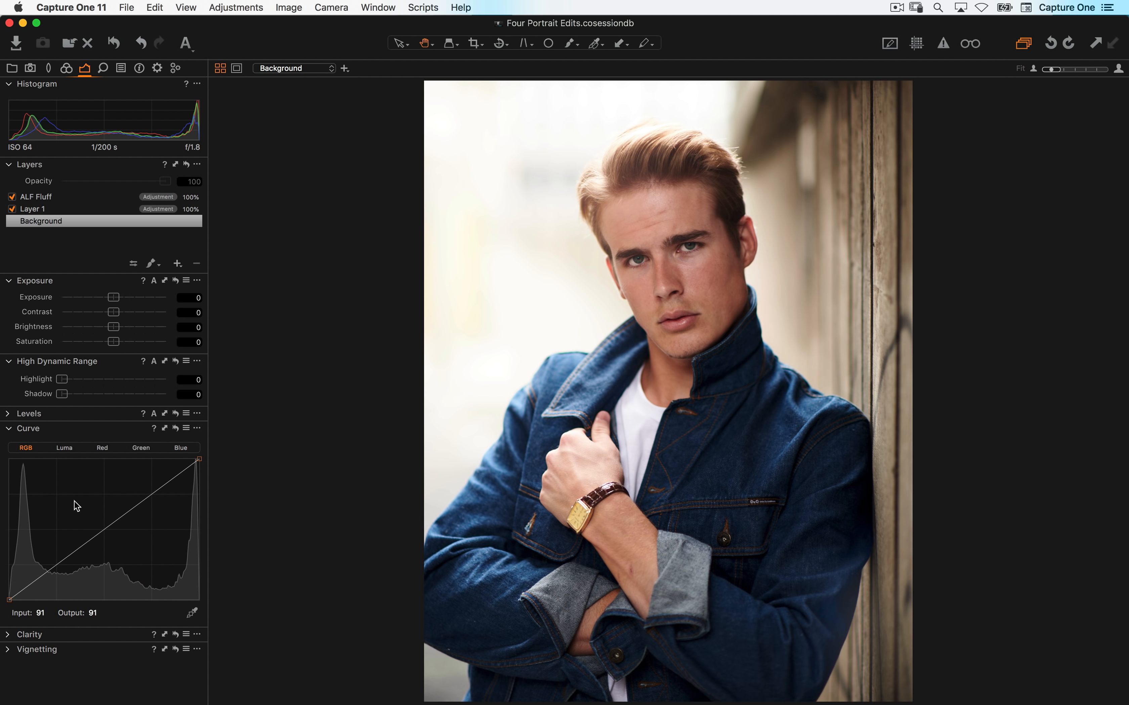
# Raise the midtone point of the Background layer's Luma curve to about input 131, output 156
pyautogui.click(69, 450)
pyautogui.click(92, 520)
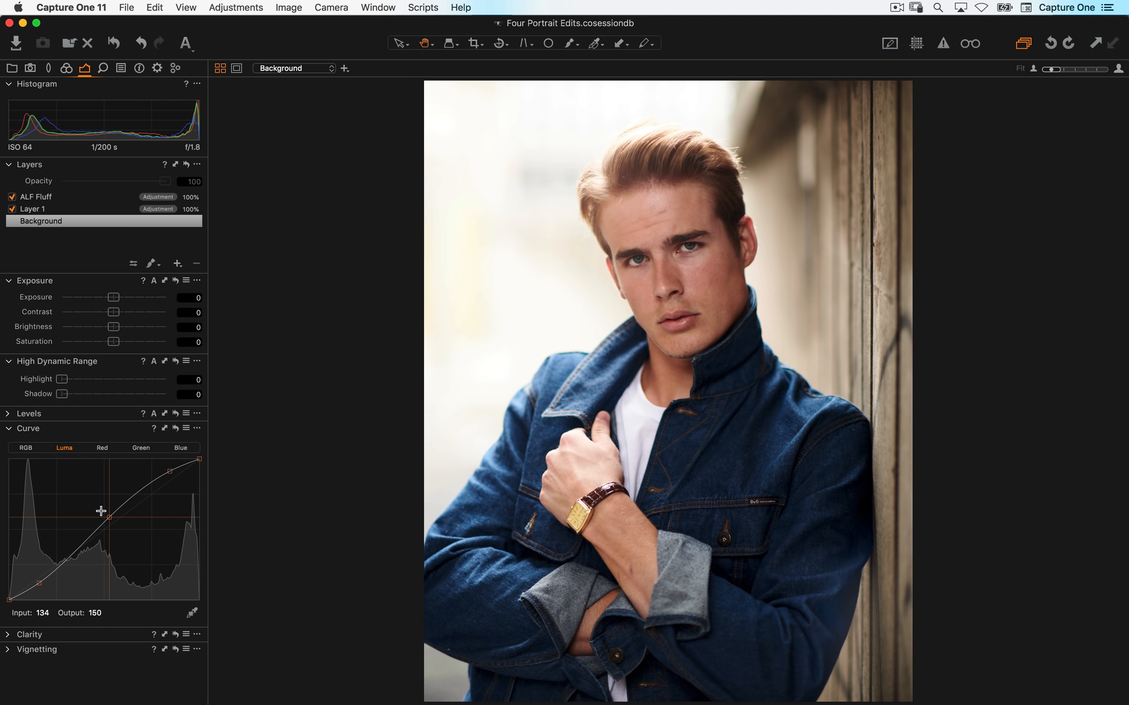
pyautogui.moveTo(108, 517)
pyautogui.mouseDown()
pyautogui.moveTo(97, 509)
pyautogui.moveTo(107, 521)
pyautogui.mouseUp()
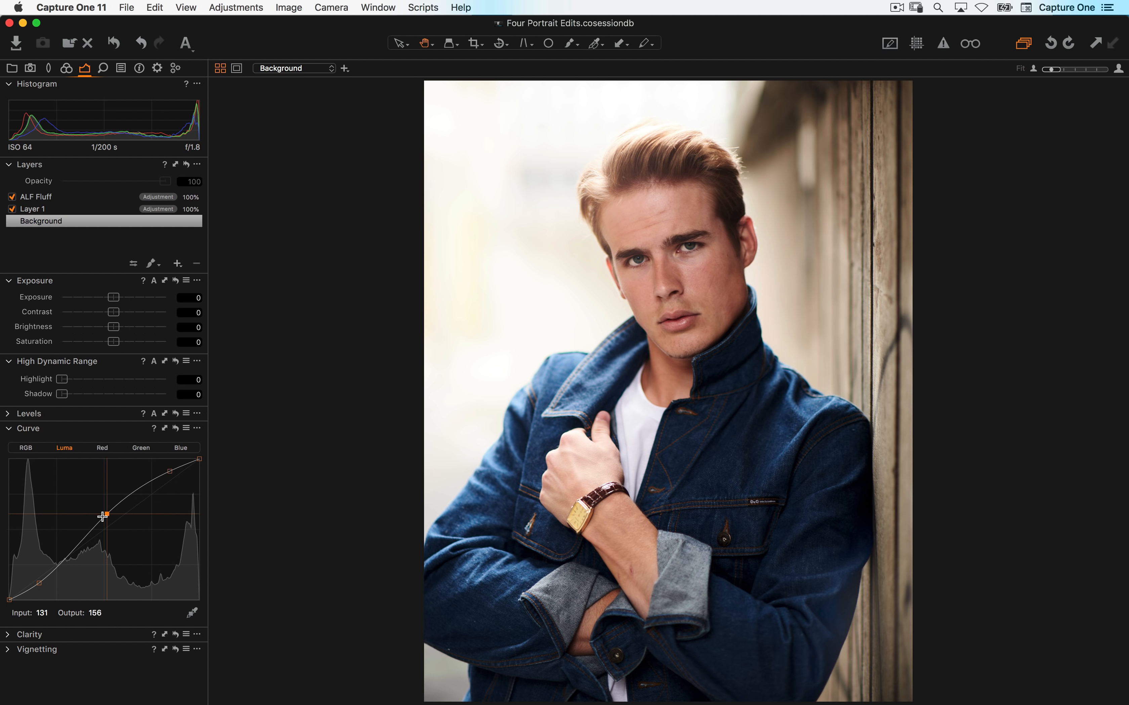
pyautogui.moveTo(106, 514); pyautogui.dragTo(105, 513)
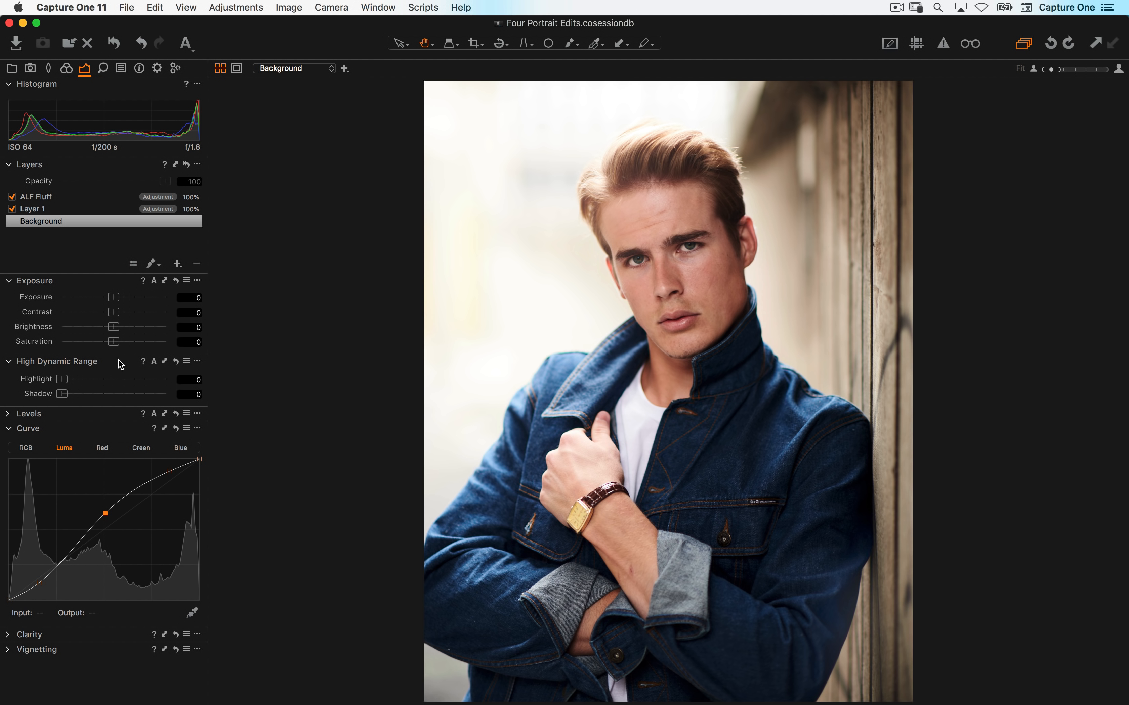
# Try changing the Background layer's Saturation, undo the change, and return to the Luma curve
pyautogui.click(118, 342)
pyautogui.moveTo(117, 342); pyautogui.dragTo(149, 352)
pyautogui.press('super+z')
pyautogui.click(115, 315)
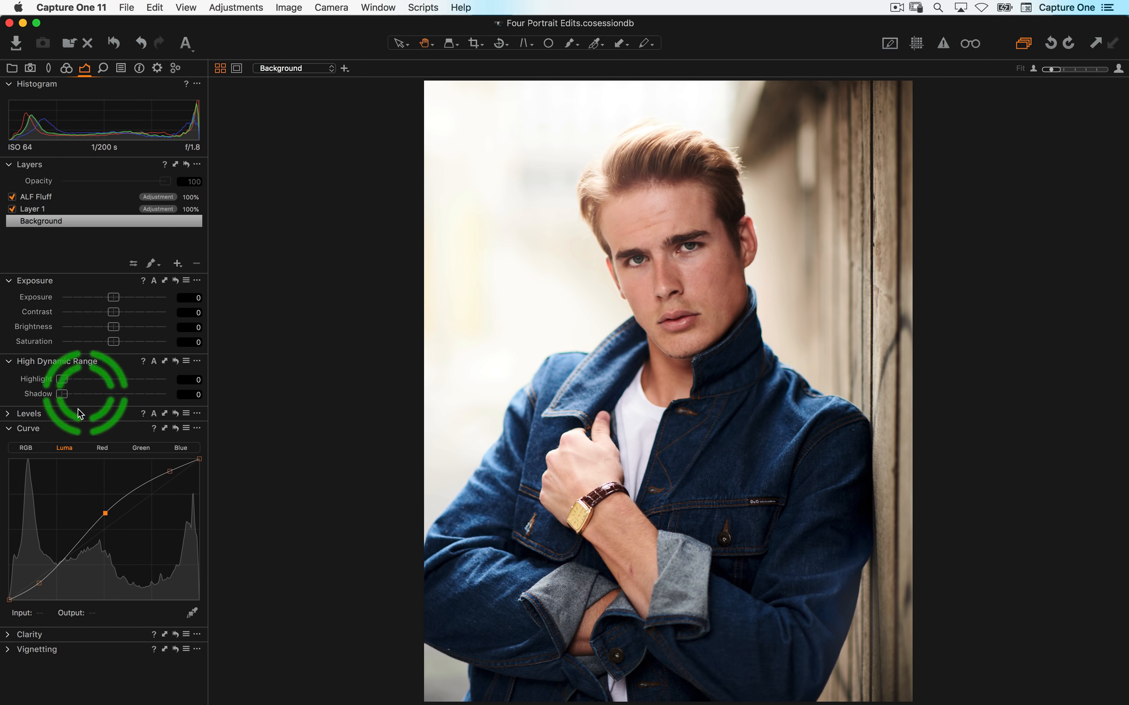
pyautogui.click(64, 451)
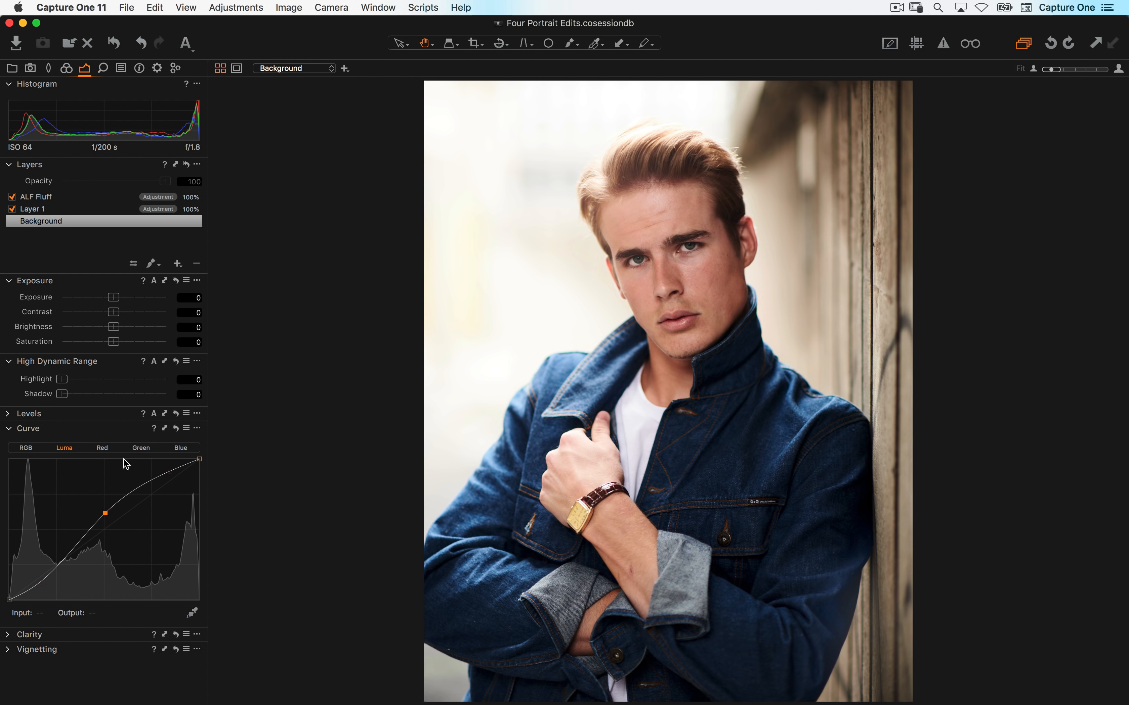
# Reset the Background layer's curve, set its Contrast to 14, and display the RGB curve
pyautogui.click(176, 430)
pyautogui.click(116, 315)
pyautogui.moveTo(116, 315)
pyautogui.mouseDown()
pyautogui.moveTo(143, 317)
pyautogui.moveTo(127, 315)
pyautogui.mouseUp()
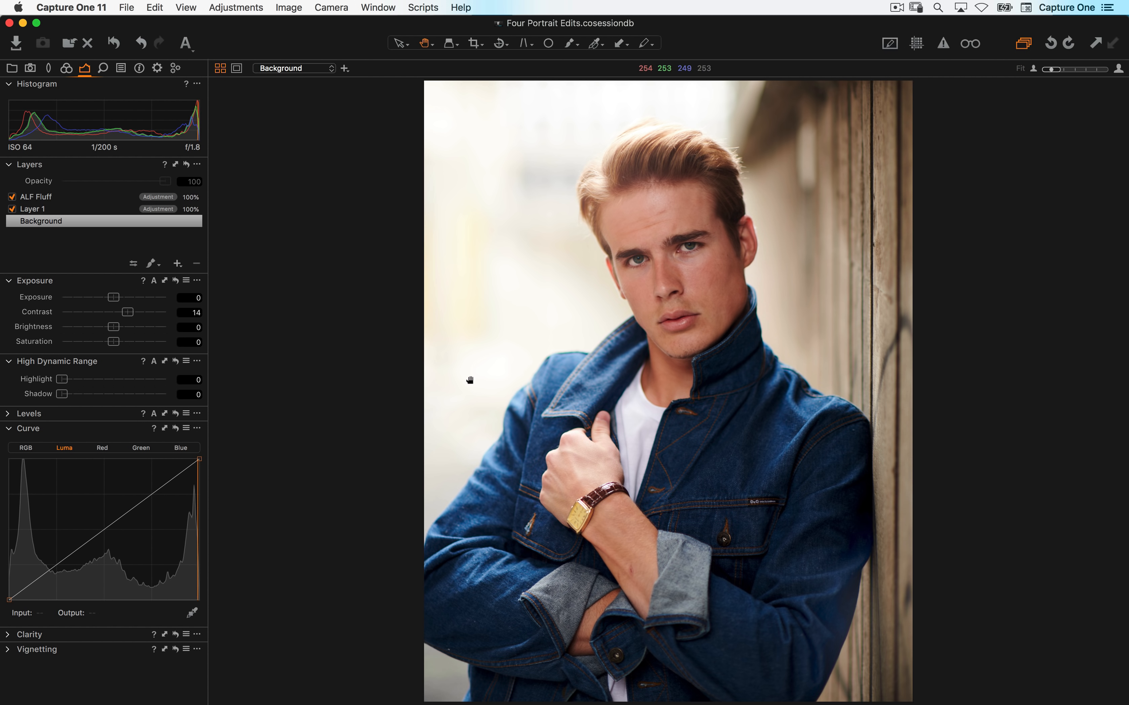
pyautogui.click(26, 448)
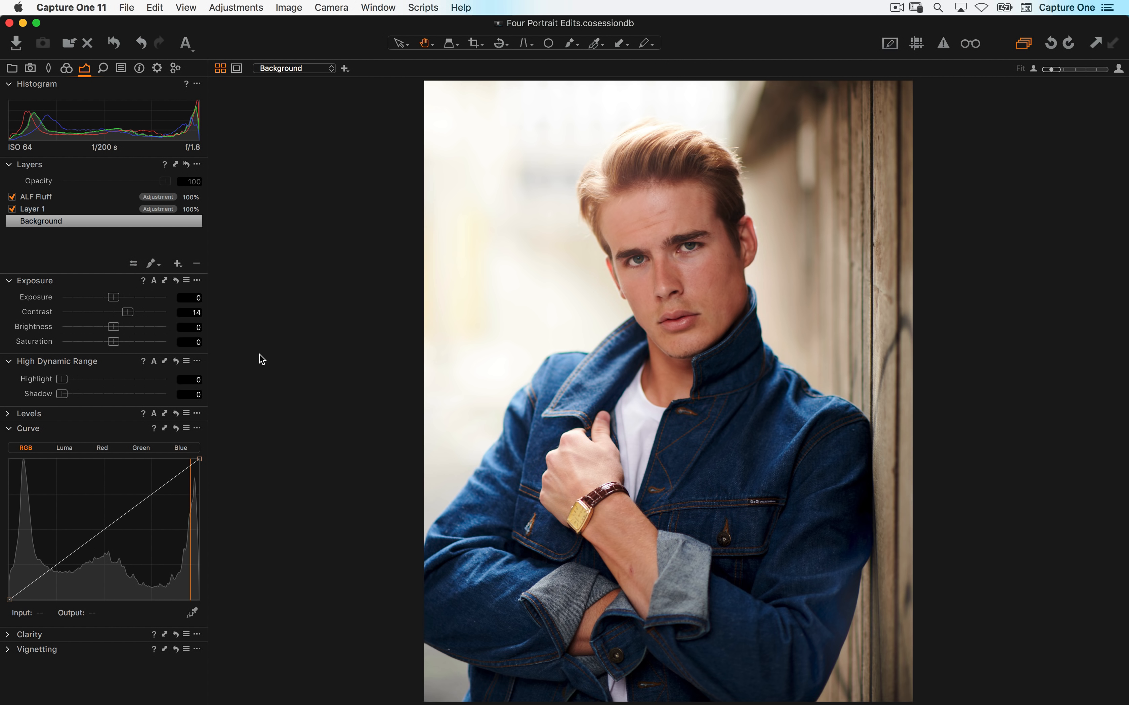
# Switch to the Portraits session and compare the color original of the long-haired woman with her black-and-white variant
pyautogui.click(635, 264)
pyautogui.press('super+Tab')
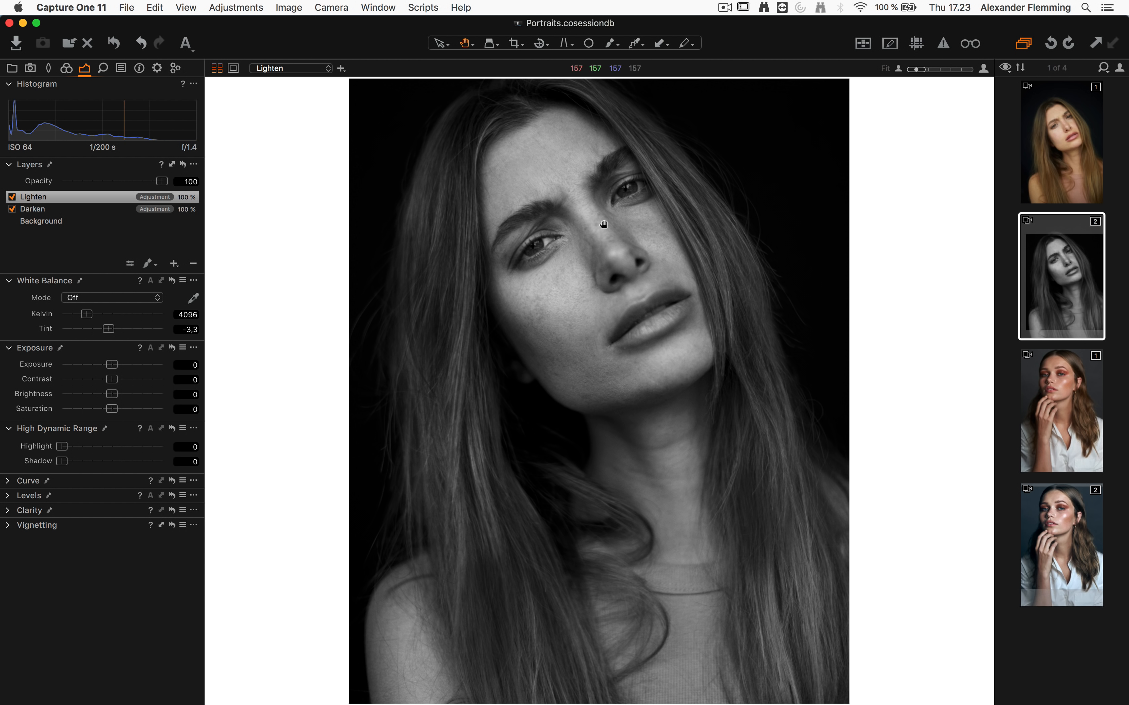
pyautogui.click(1059, 146)
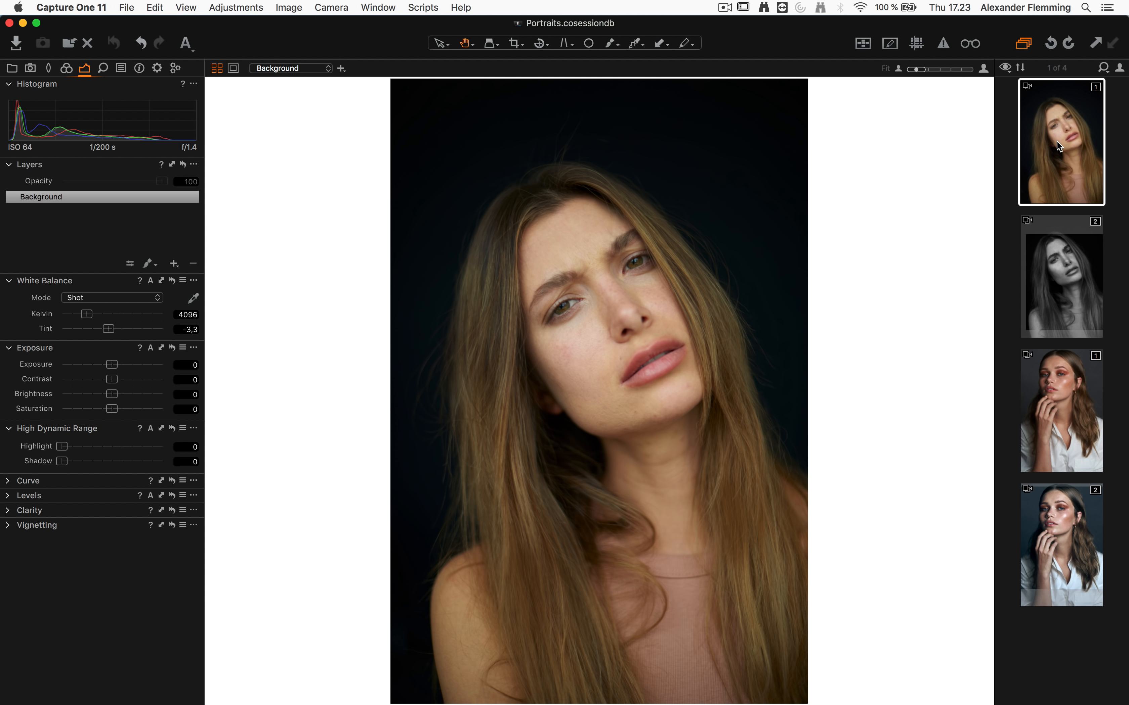
pyautogui.click(1053, 268)
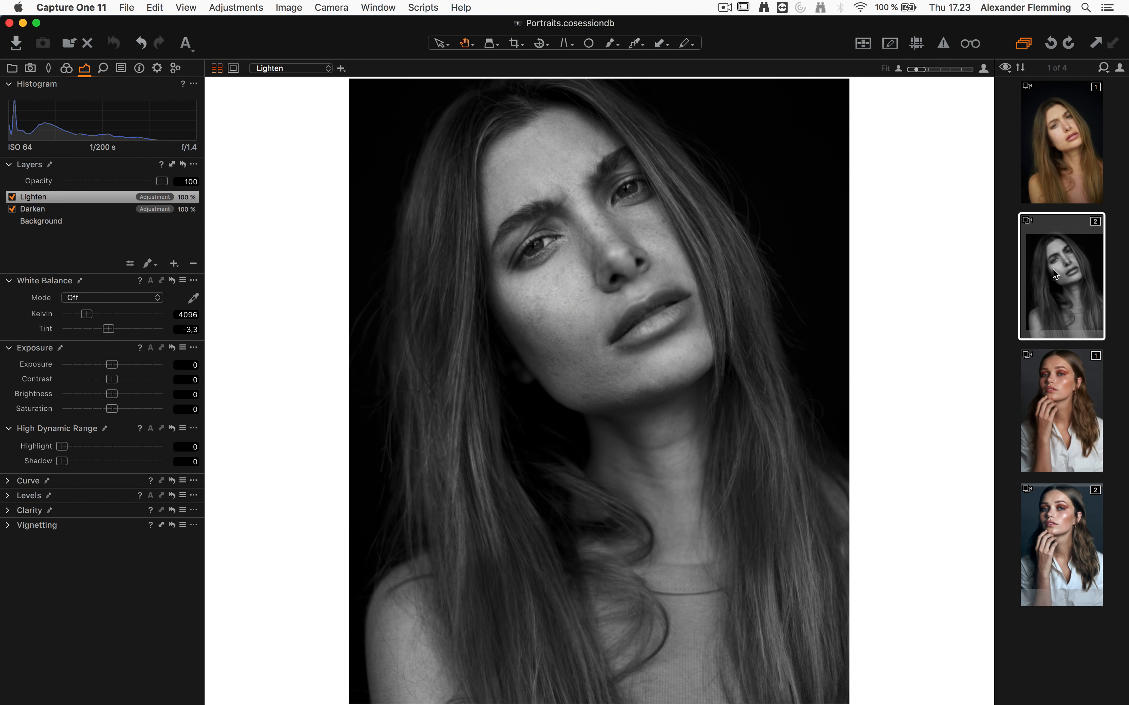
# View the long-haired woman's color original and black-and-white variant side by side, then show the color original alone
pyautogui.keyDown('super'); pyautogui.click(1057, 173); pyautogui.keyUp('super')
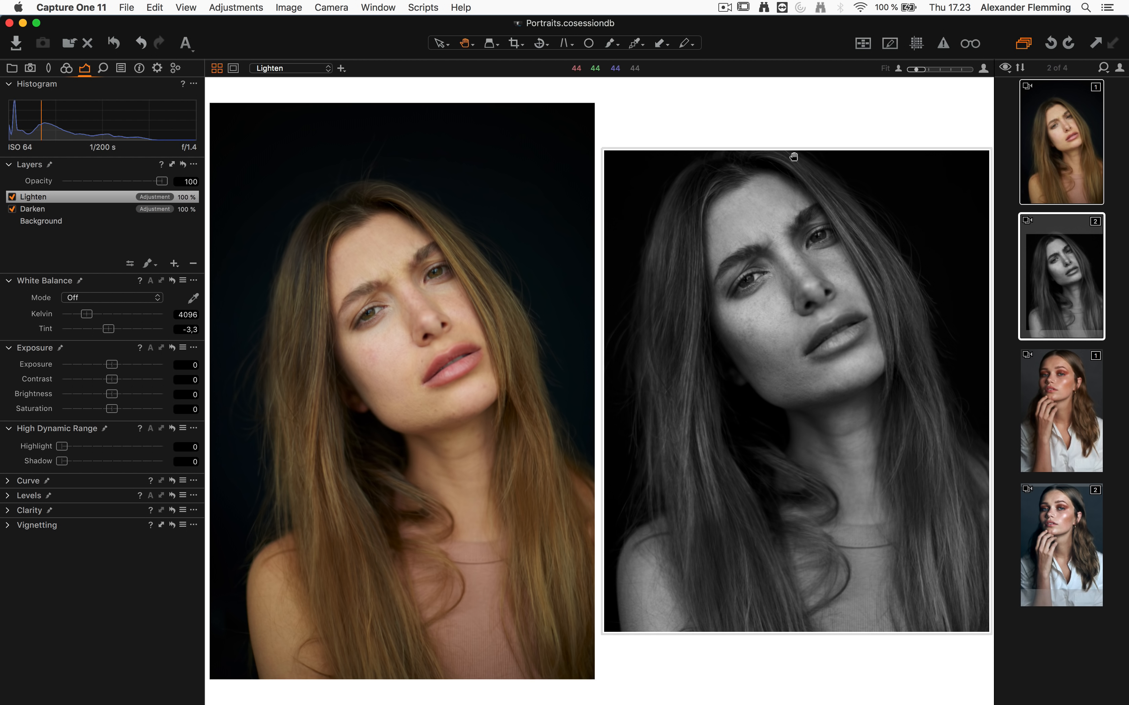
pyautogui.click(448, 301)
pyautogui.click(1084, 134)
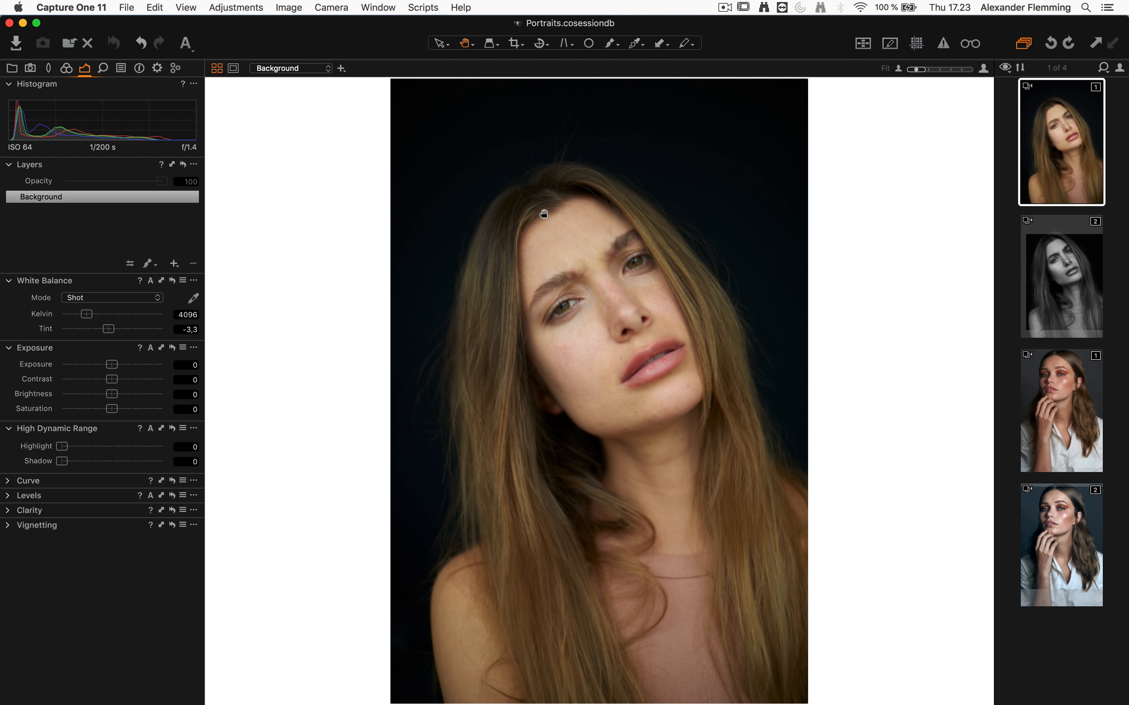
pyautogui.click(473, 148)
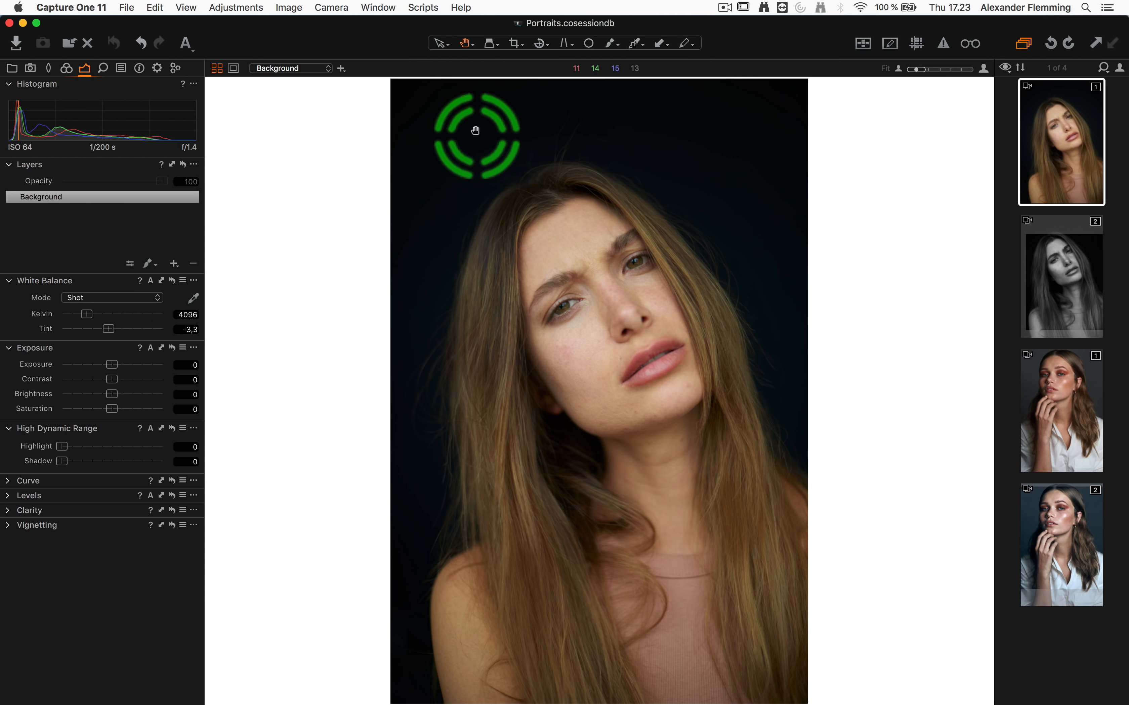
# Crop the color original to a 4x5 ratio, trimming most of the background above her head and narrow strips beside and below her
pyautogui.click(515, 44)
pyautogui.click(517, 47)
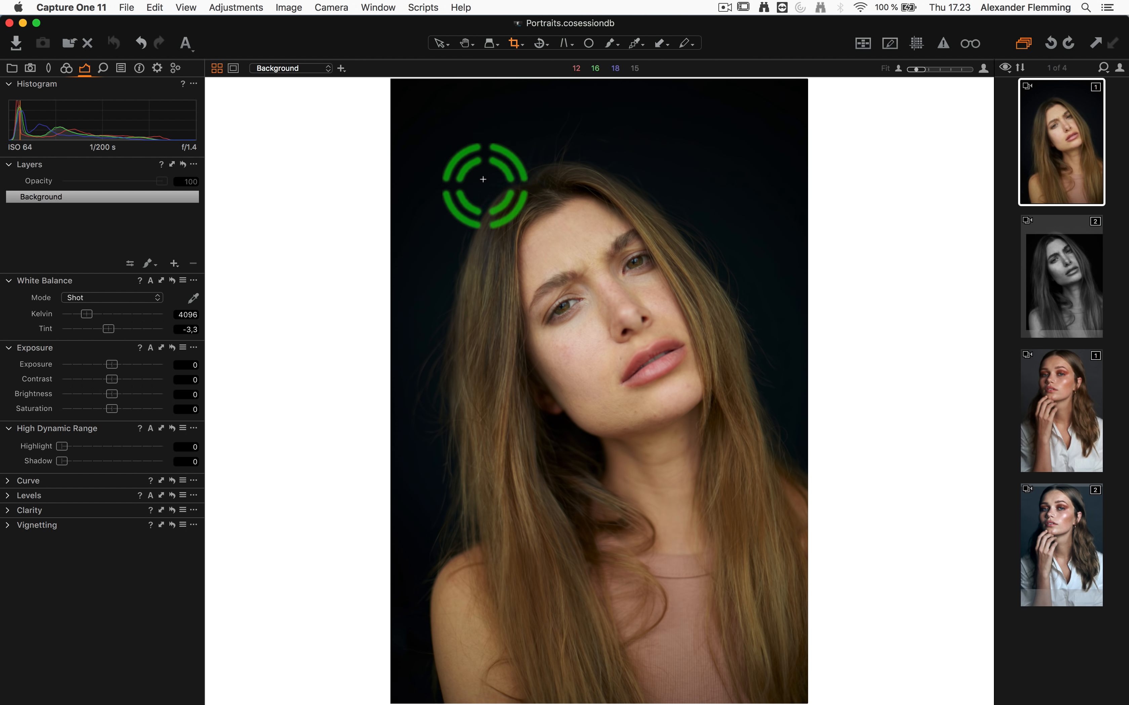
pyautogui.rightClick(470, 173)
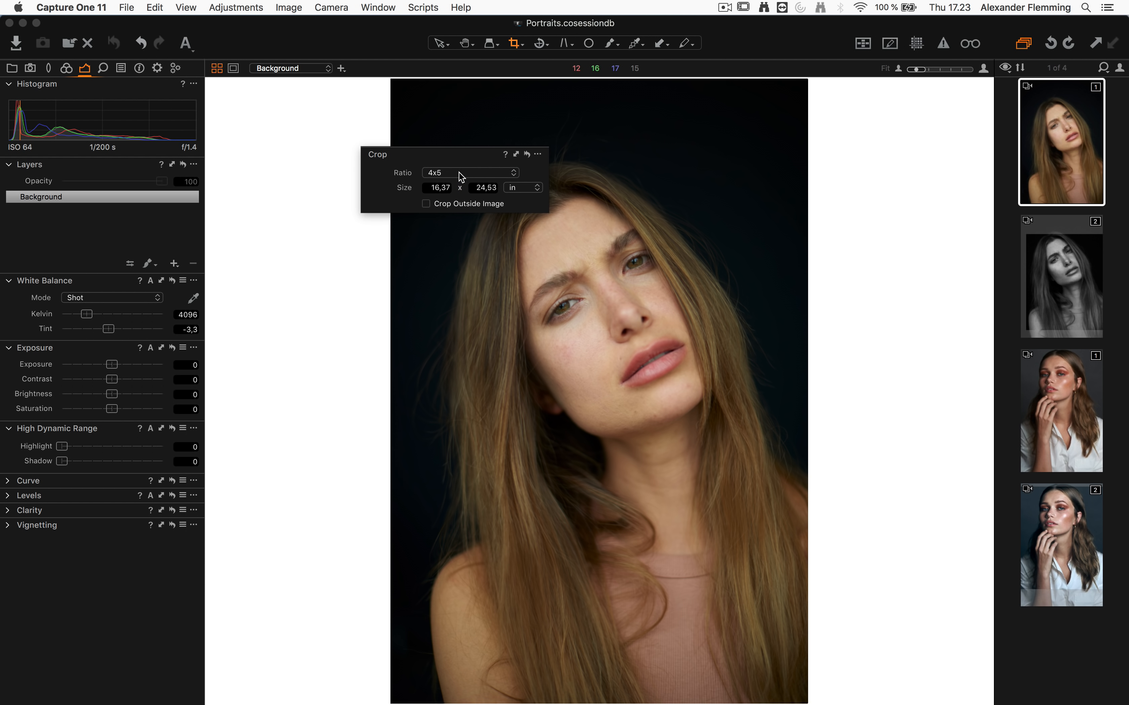
pyautogui.click(464, 174)
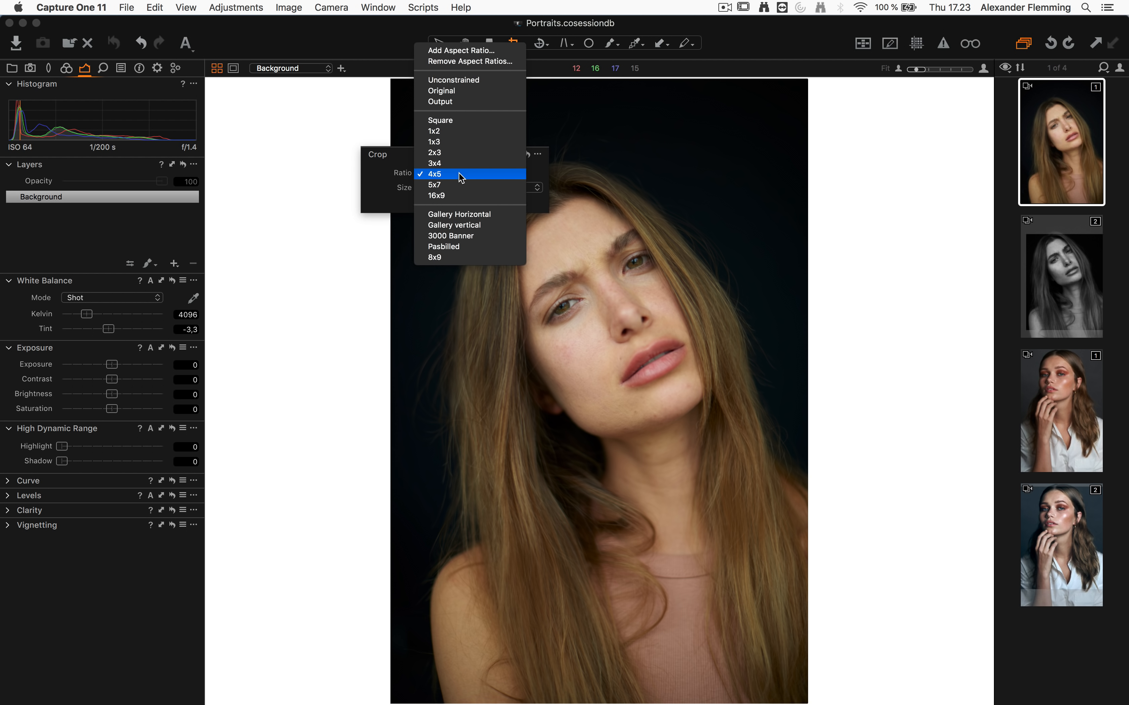
pyautogui.click(461, 174)
pyautogui.moveTo(391, 80); pyautogui.dragTo(397, 217)
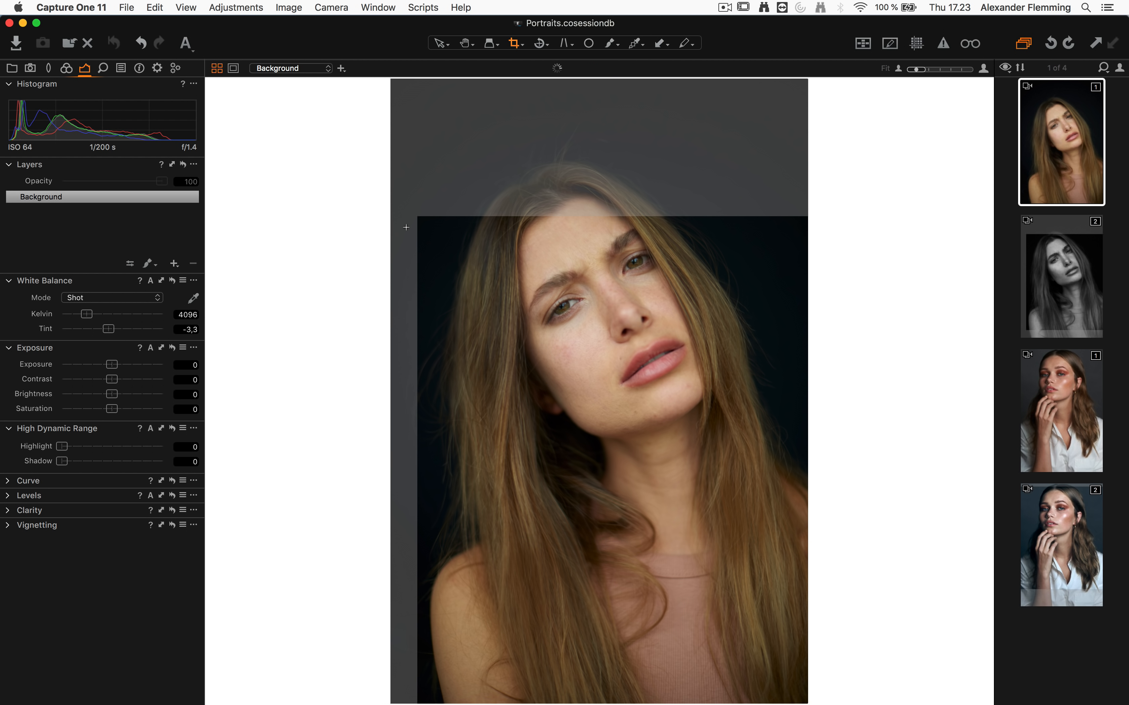
pyautogui.moveTo(575, 340); pyautogui.dragTo(575, 303)
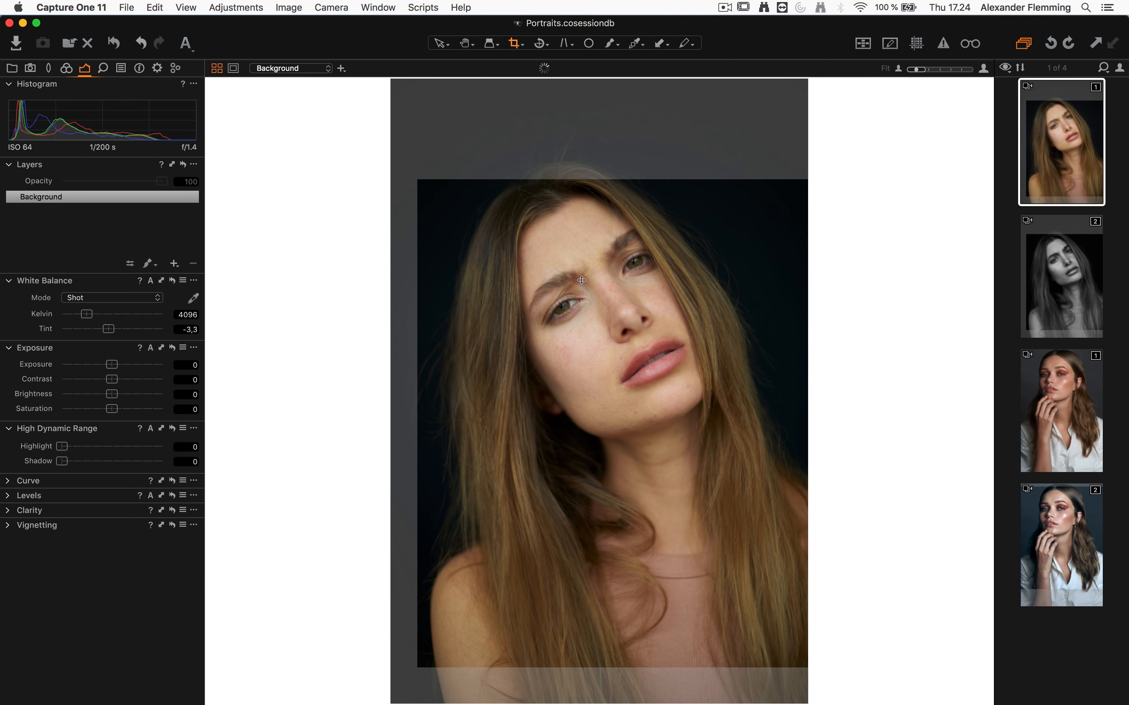
pyautogui.moveTo(544, 271); pyautogui.dragTo(544, 263)
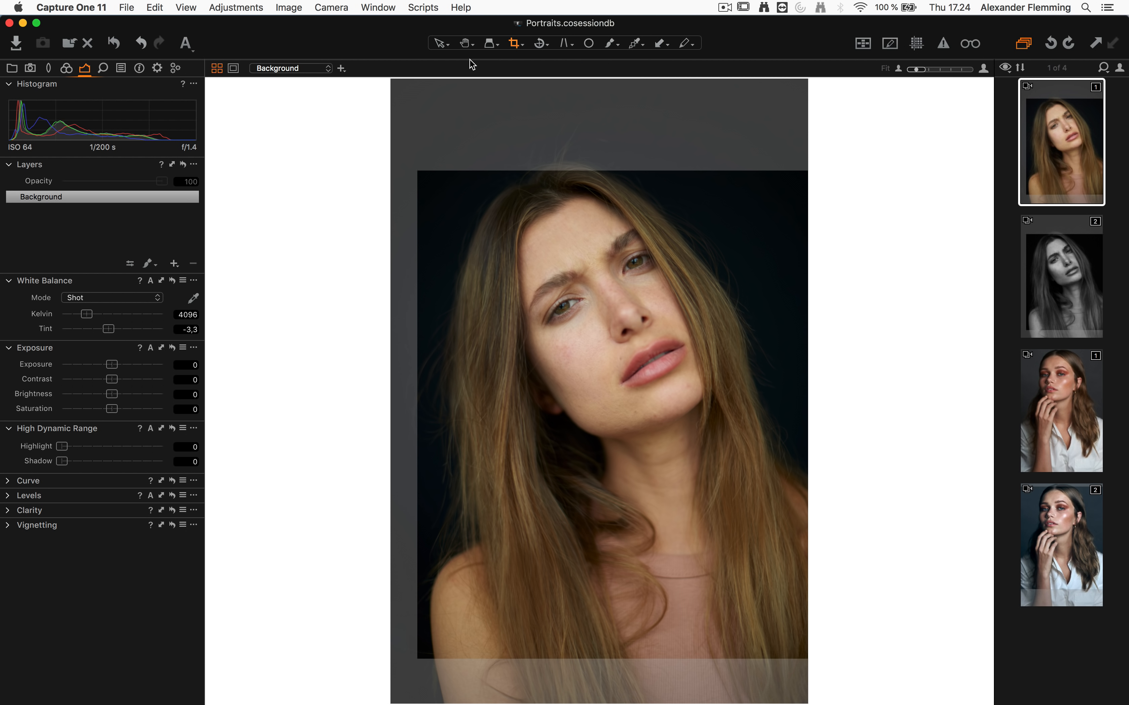
pyautogui.click(465, 43)
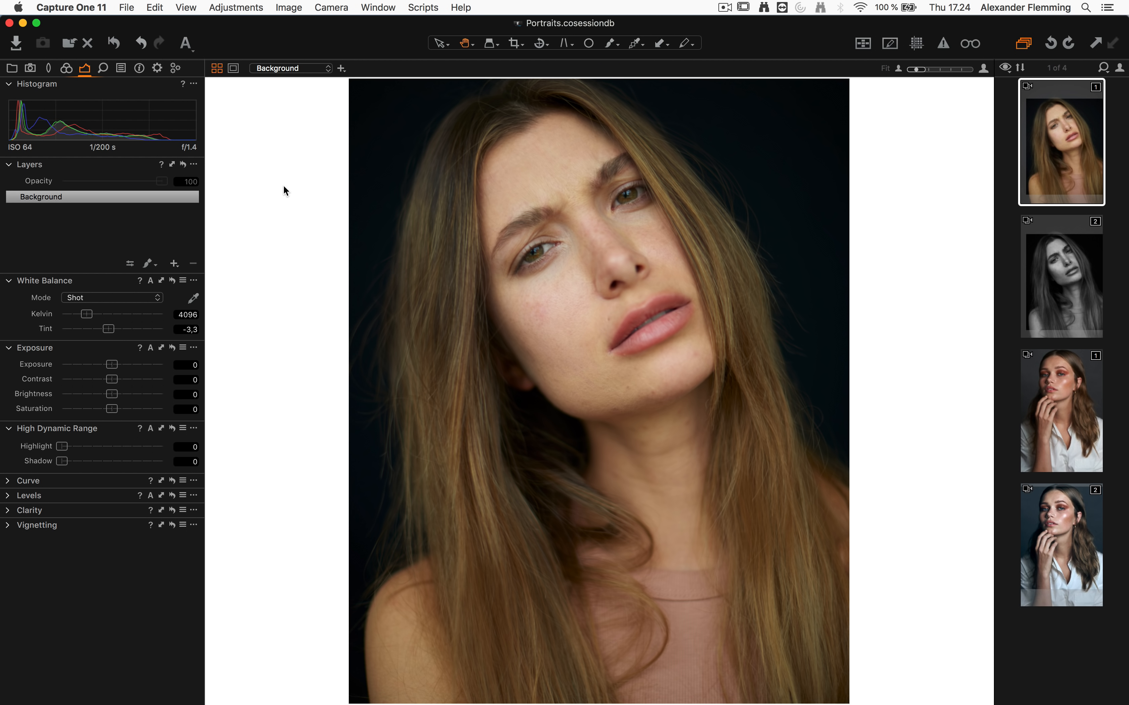
# Convert the portrait to black and white with Yellow sensitivity at -42 and Red at -29
pyautogui.click(66, 68)
pyautogui.click(65, 363)
pyautogui.moveTo(111, 394); pyautogui.dragTo(90, 394)
pyautogui.moveTo(113, 380); pyautogui.dragTo(99, 380)
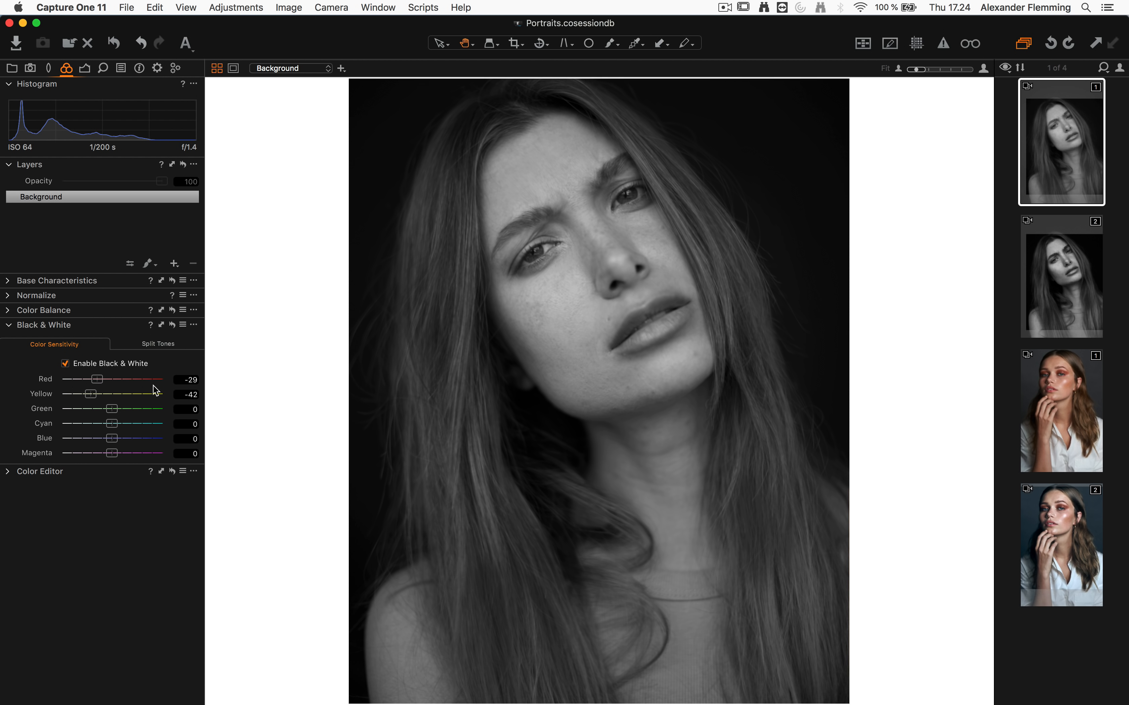
pyautogui.click(593, 336)
pyautogui.click(375, 392)
# Add a new filled adjustment layer, check its mask coverage, and set its opacity to 70
pyautogui.click(173, 264)
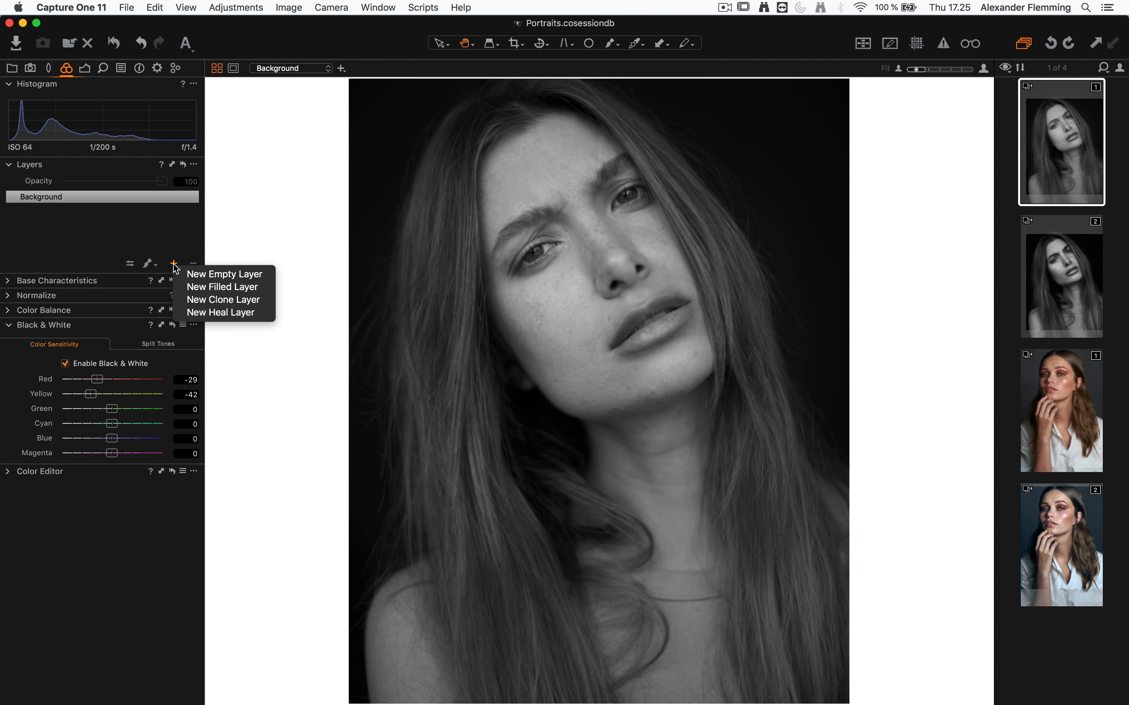
pyautogui.click(166, 234)
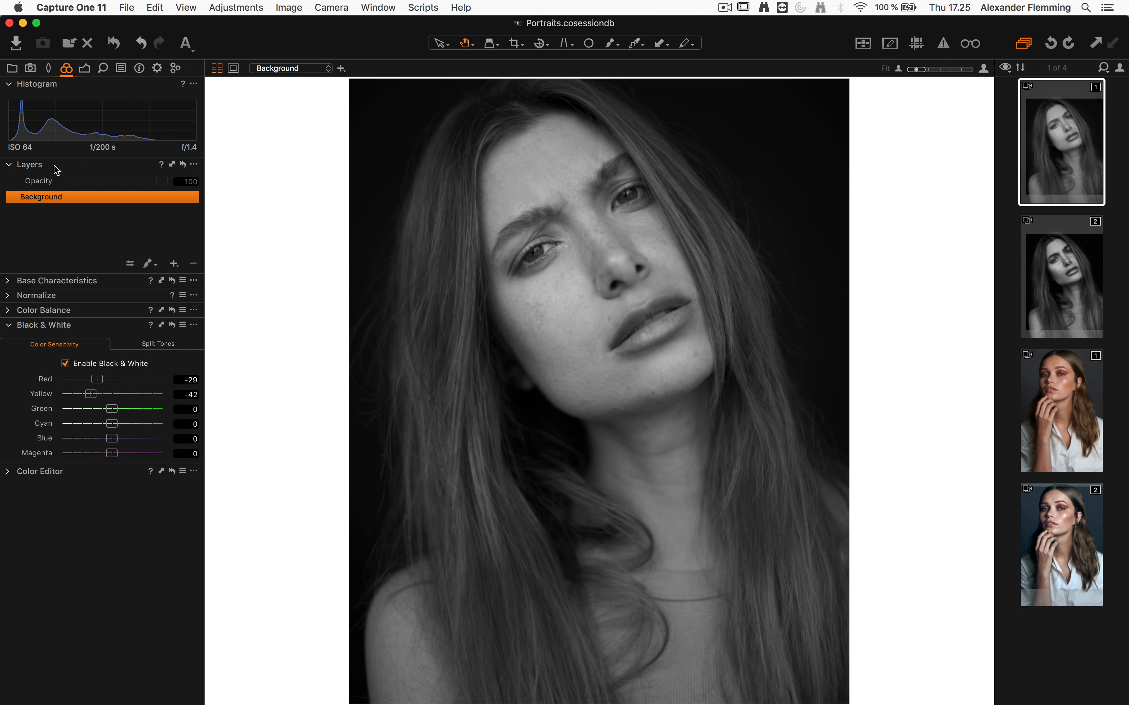
pyautogui.click(174, 264)
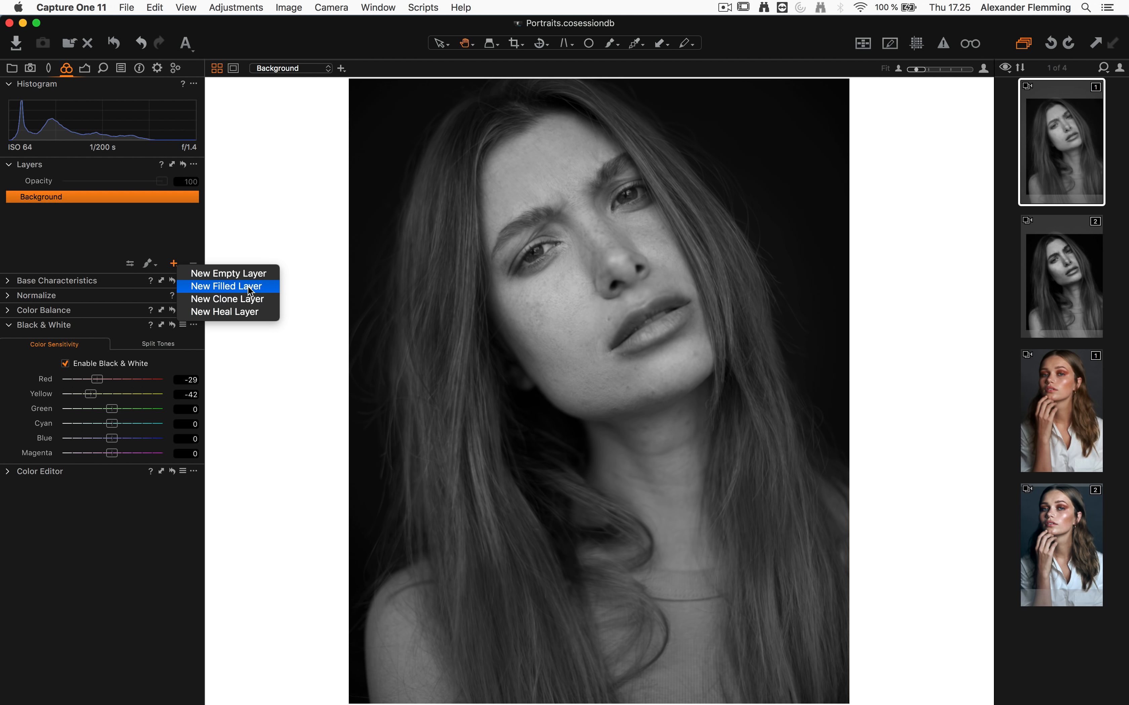
pyautogui.click(248, 286)
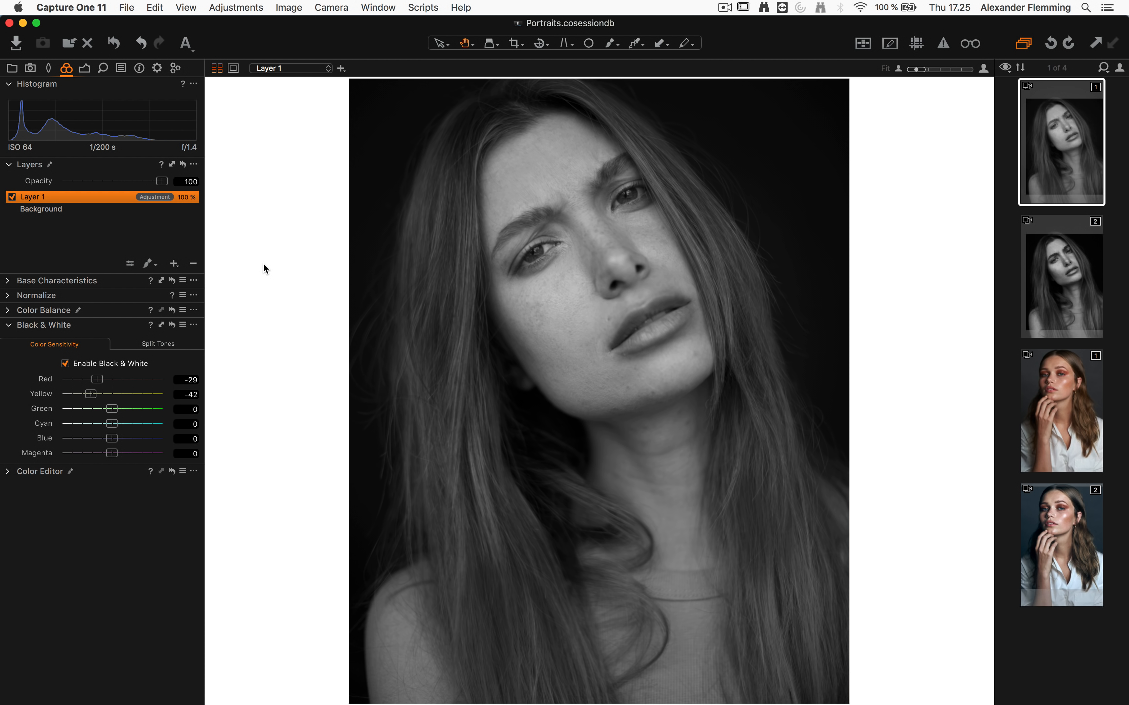
pyautogui.press('m')
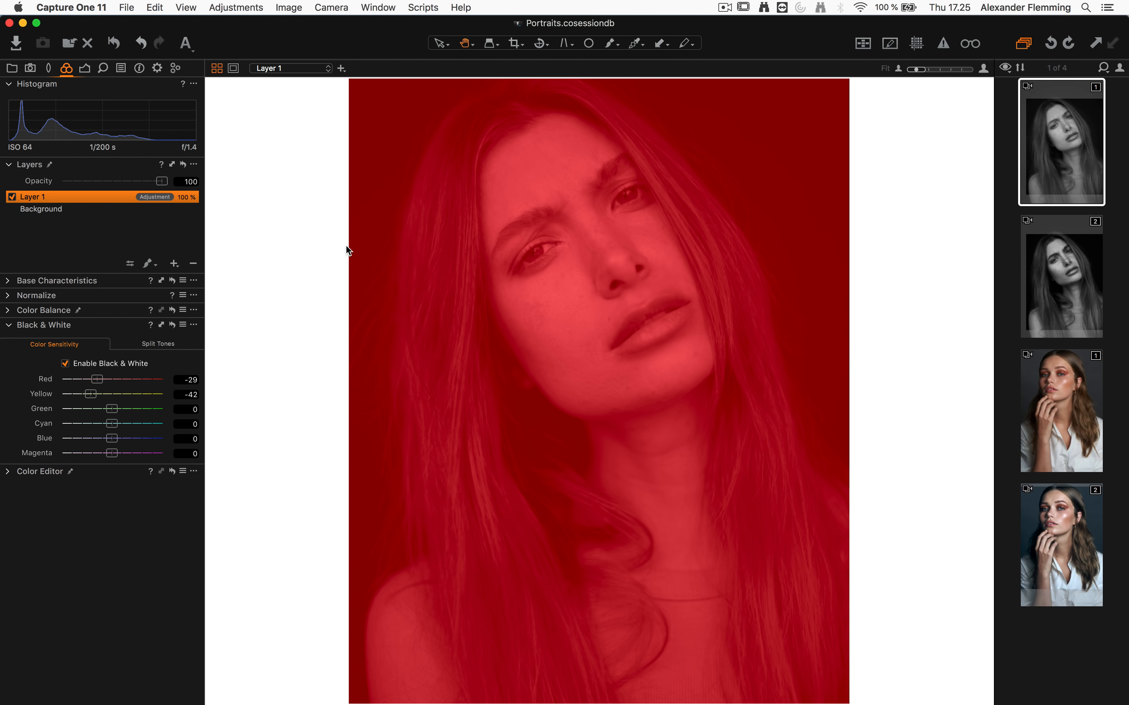
pyautogui.press('m')
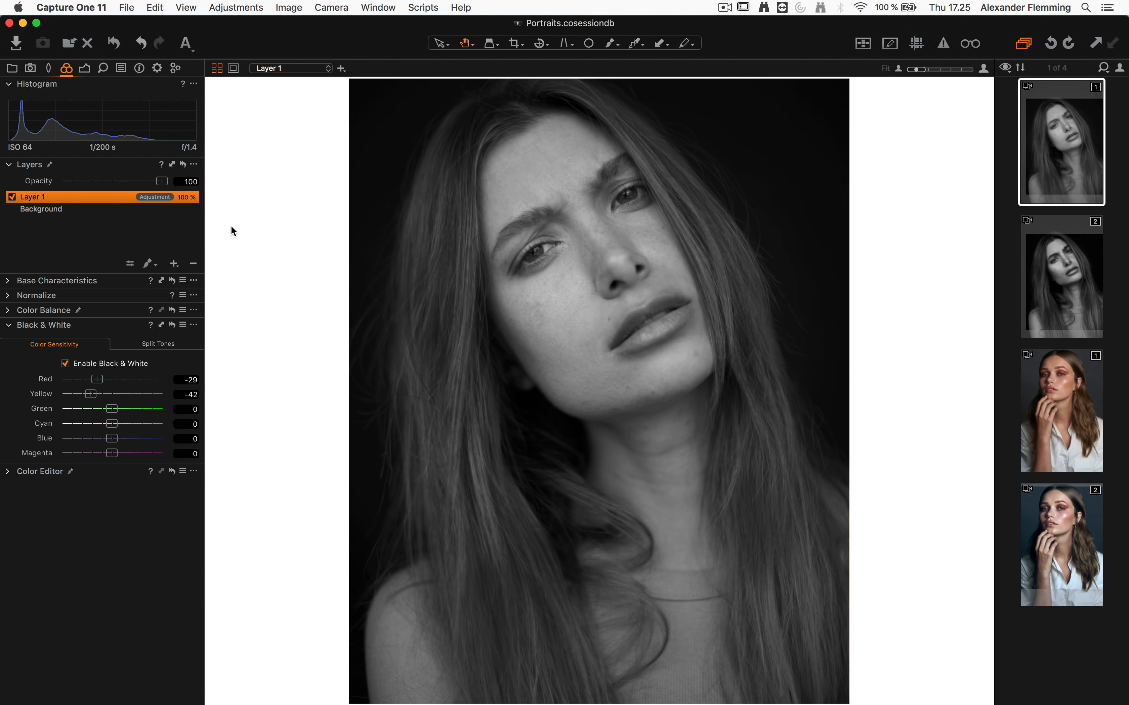
pyautogui.click(179, 181)
pyautogui.write('70')
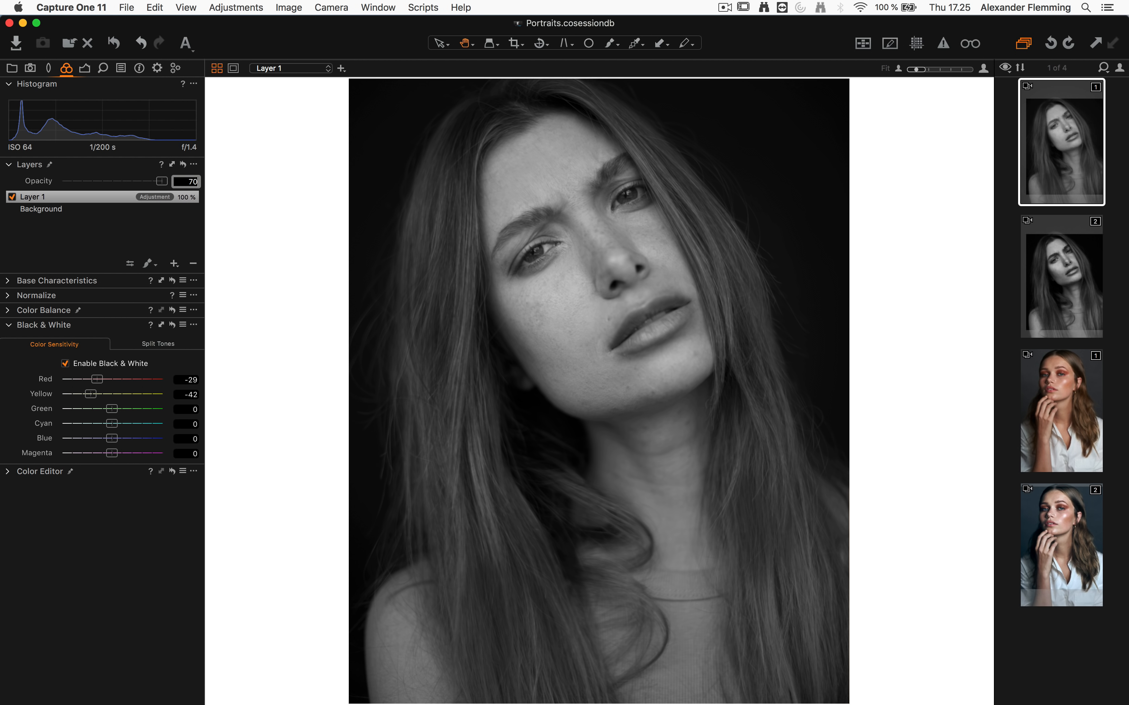
pyautogui.press('Return')
# On the filled layer, set Exposure to -0,68, Contrast to 17 and Brightness to 18
pyautogui.click(84, 69)
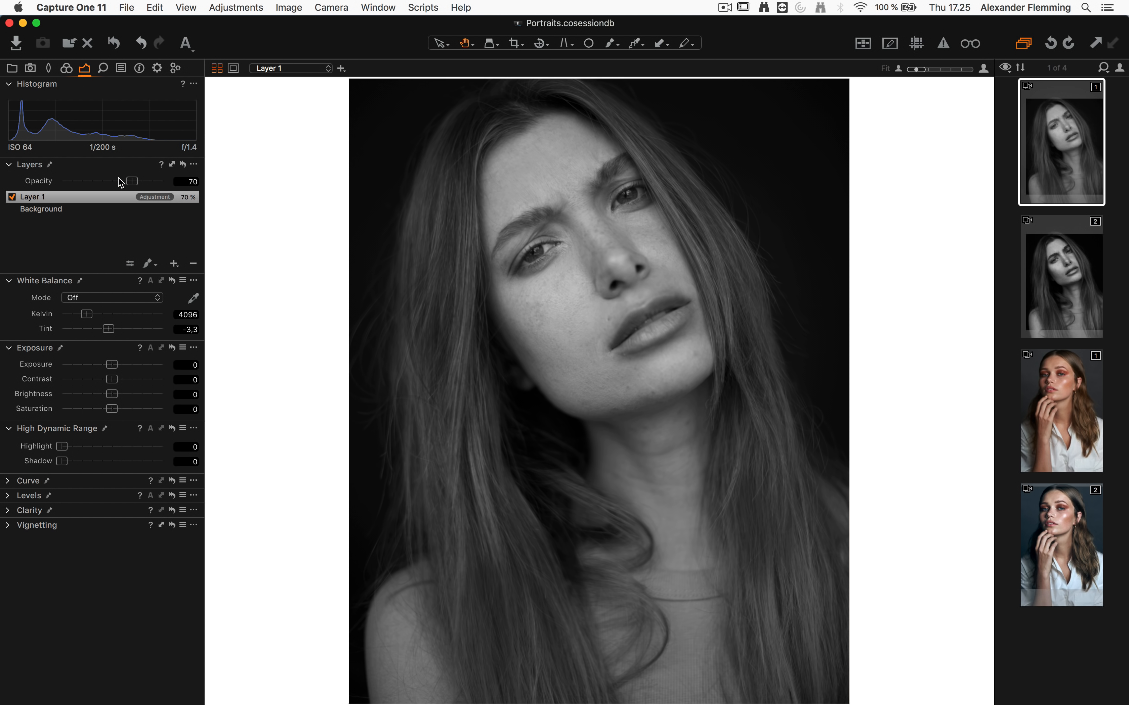
pyautogui.click(116, 383)
pyautogui.moveTo(116, 382)
pyautogui.mouseDown()
pyautogui.moveTo(141, 383)
pyautogui.moveTo(112, 382)
pyautogui.moveTo(127, 385)
pyautogui.mouseUp()
pyautogui.click(113, 367)
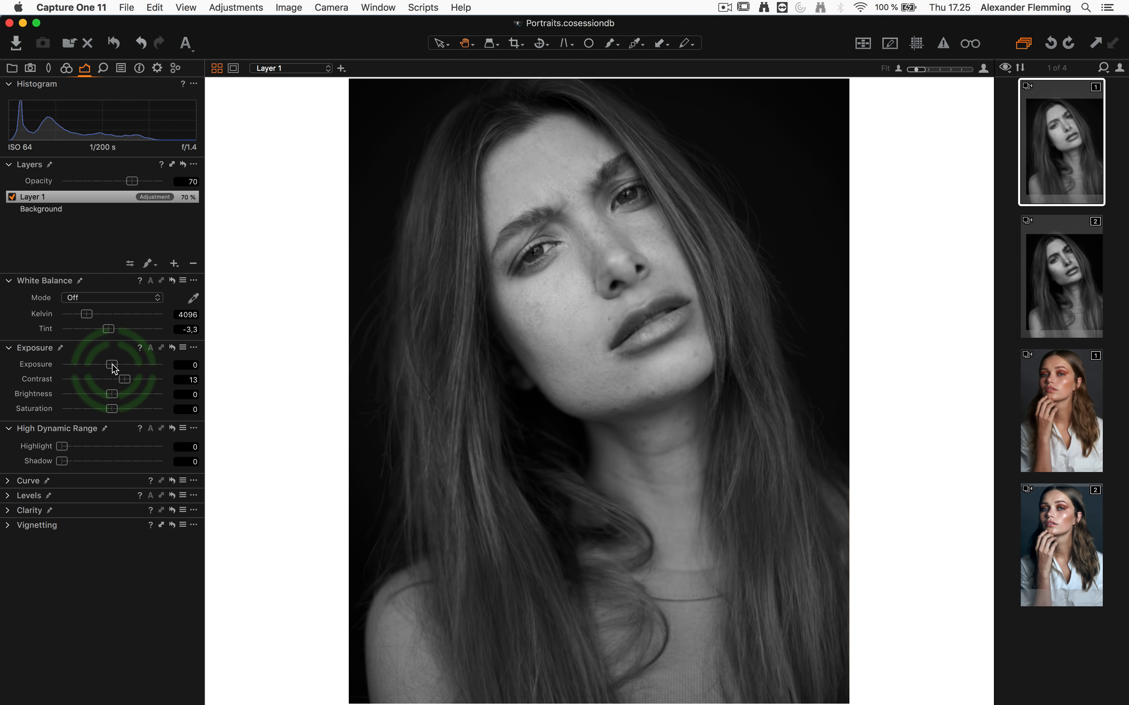
pyautogui.moveTo(112, 366)
pyautogui.mouseDown()
pyautogui.moveTo(102, 367)
pyautogui.moveTo(138, 398)
pyautogui.moveTo(107, 367)
pyautogui.moveTo(129, 378)
pyautogui.mouseUp()
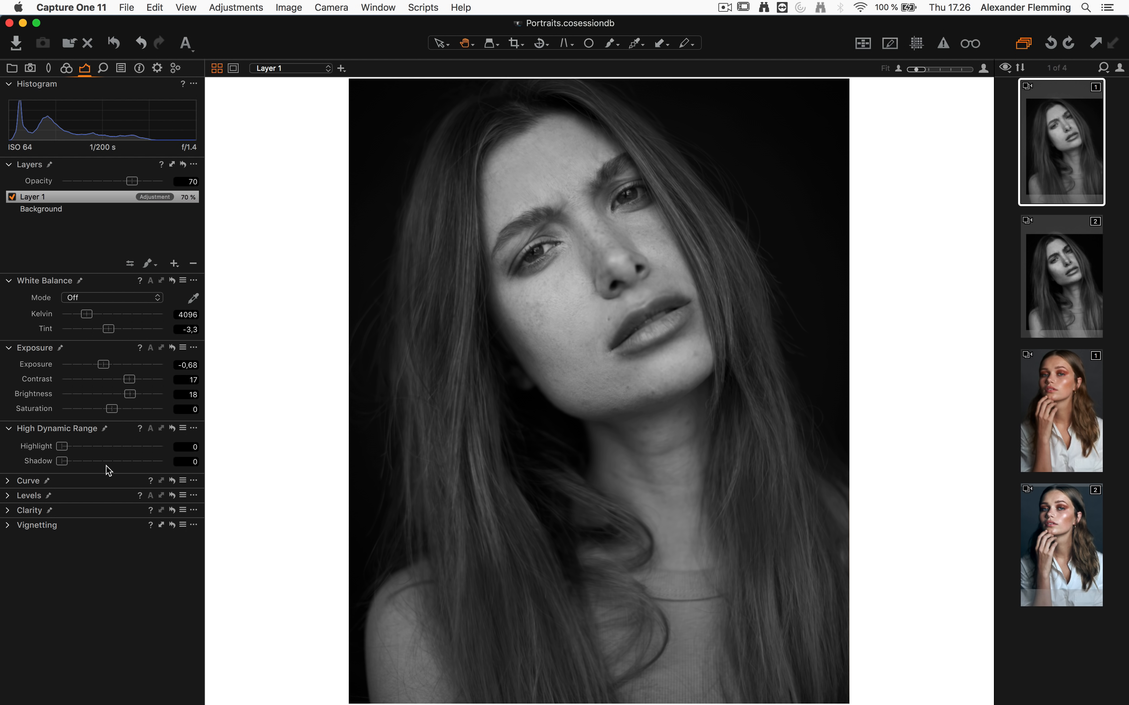
# Set the filled layer's RGB Levels to a highlight input of 227 and a midtone of -0,07
pyautogui.click(8, 497)
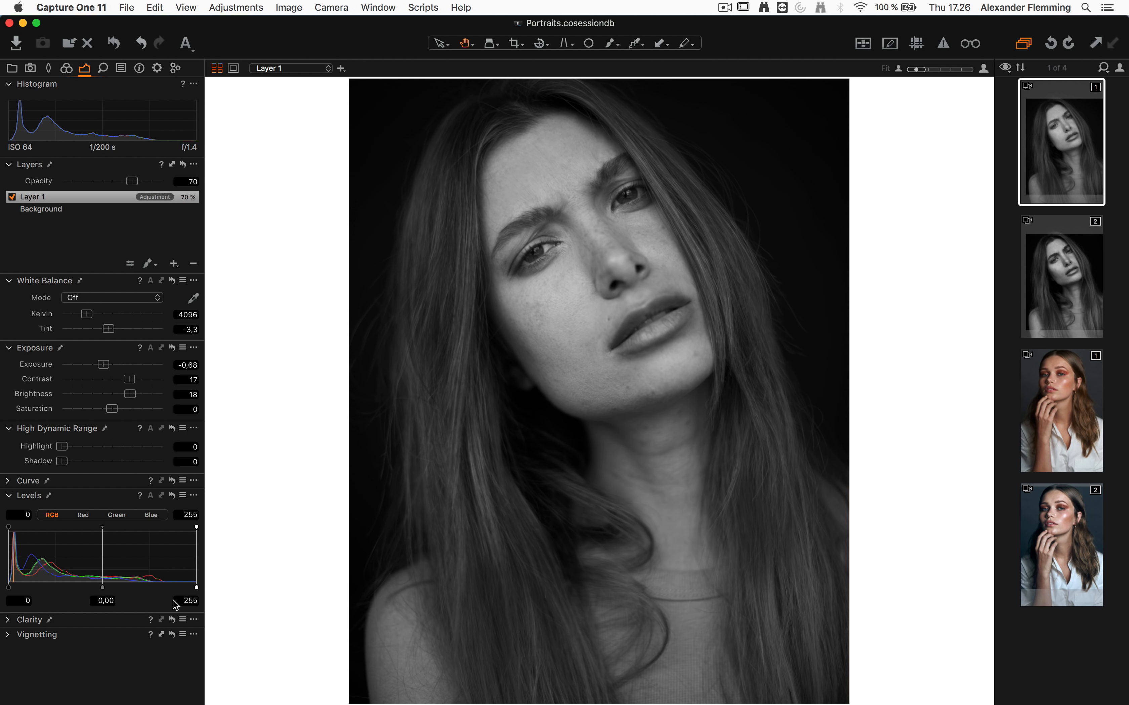
pyautogui.moveTo(197, 587); pyautogui.dragTo(178, 586)
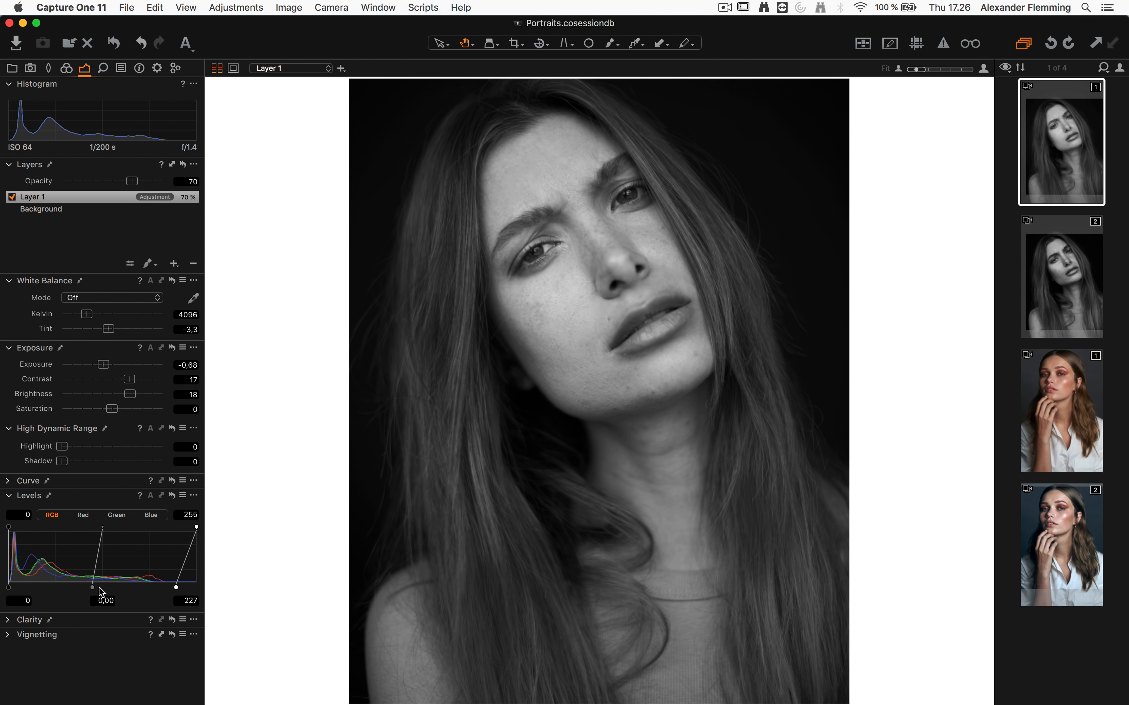
pyautogui.moveTo(93, 588); pyautogui.dragTo(98, 588)
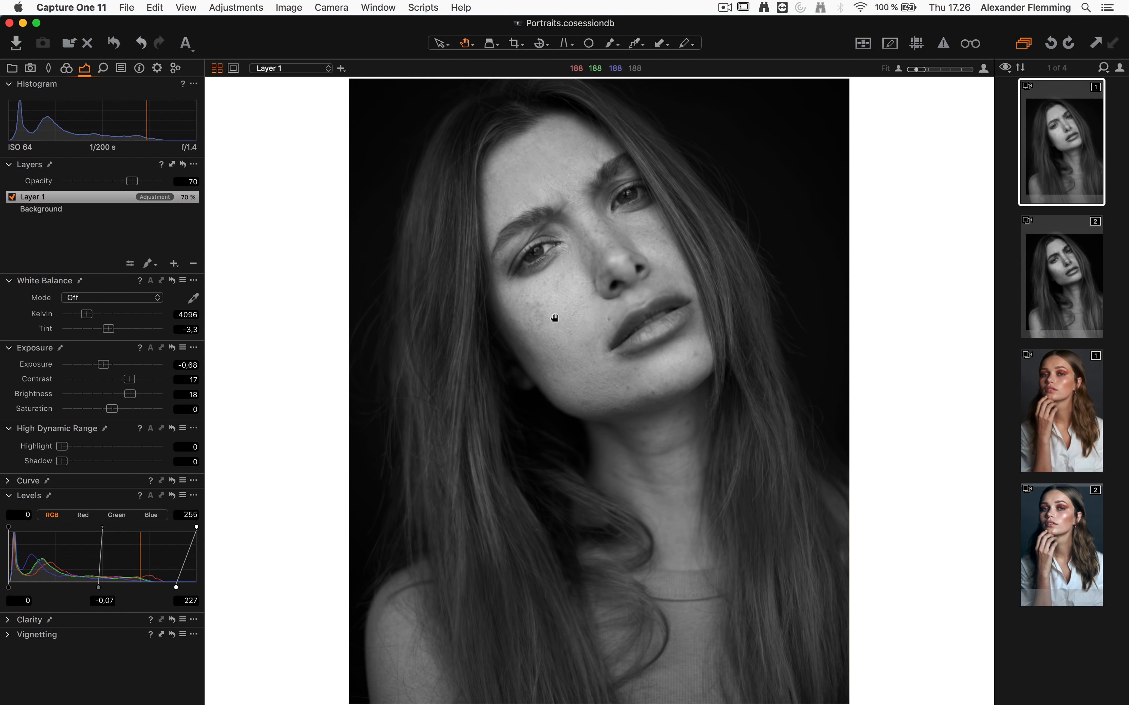
# Lower the shadows of the filled layer's Luma curve slightly and anchor it at about input 73, output 72
pyautogui.keyDown('alt'); pyautogui.click(11, 481); pyautogui.keyUp('alt')
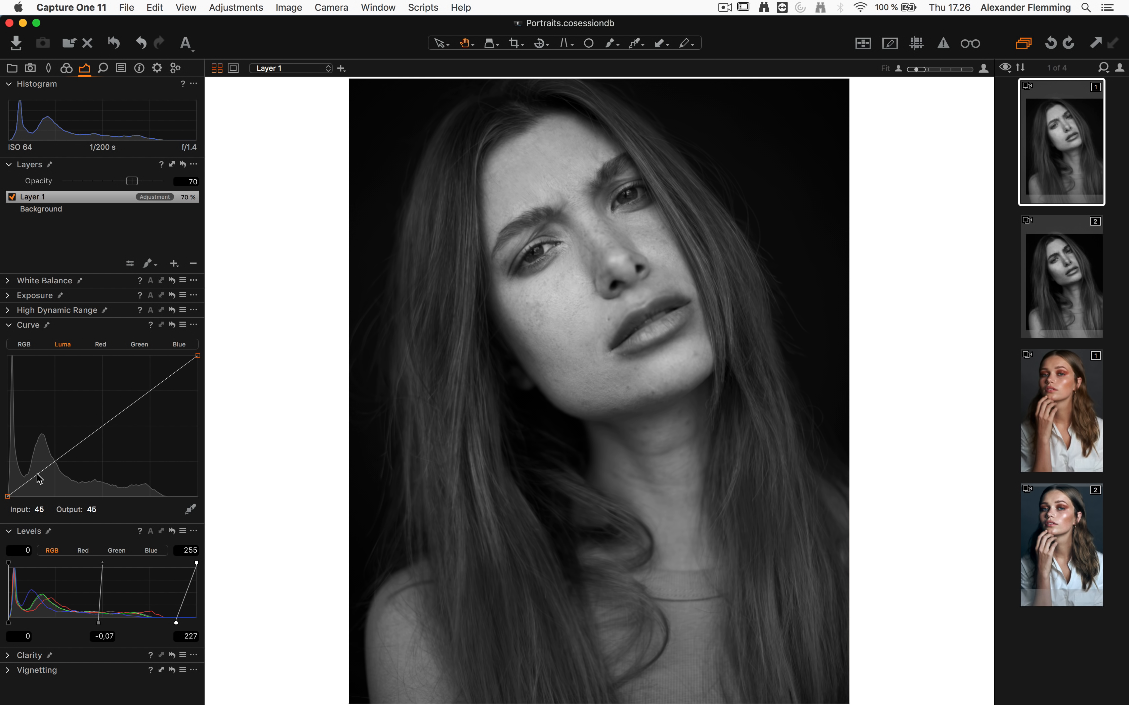
pyautogui.moveTo(37, 474); pyautogui.dragTo(37, 477)
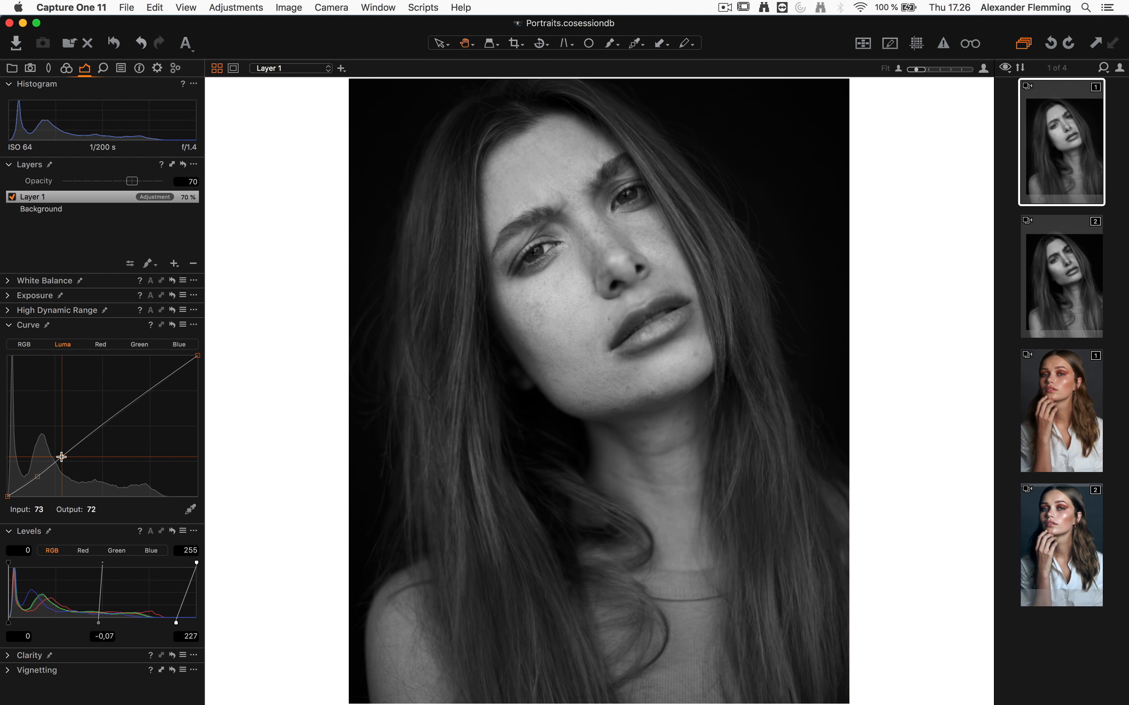
pyautogui.click(61, 457)
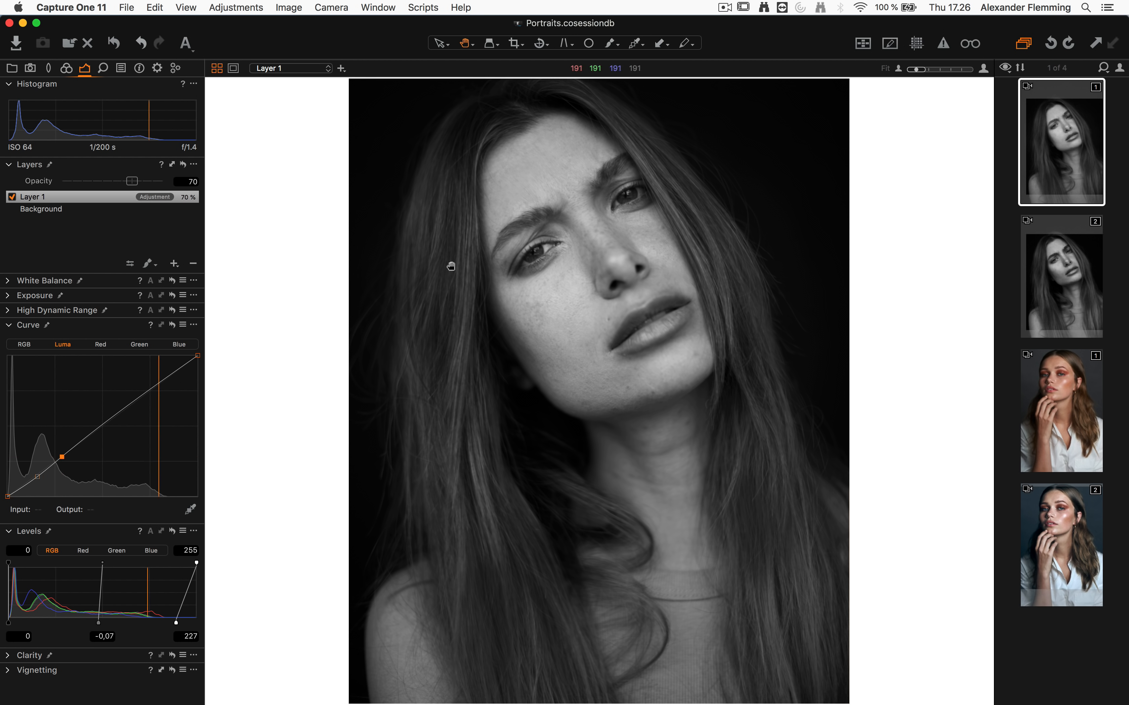
# Rename the filled adjustment layer as LUMA / CONTRAST
pyautogui.doubleClick(29, 196)
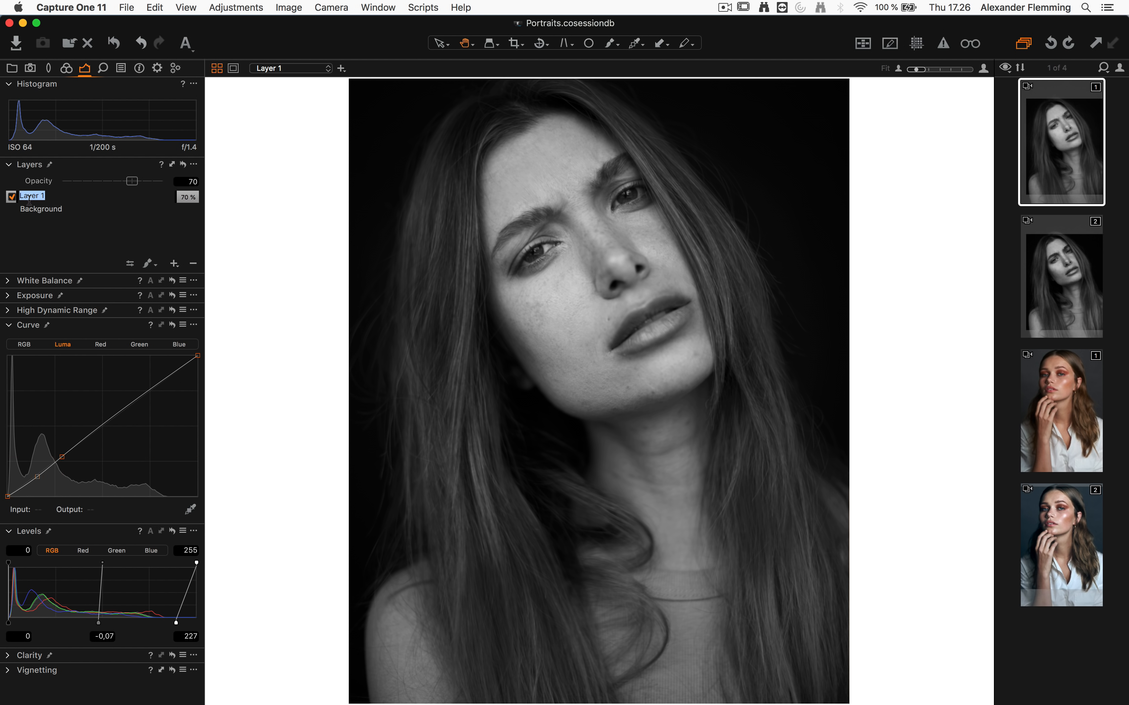
pyautogui.write('LUMA / CONTRAST')
pyautogui.press('Return')
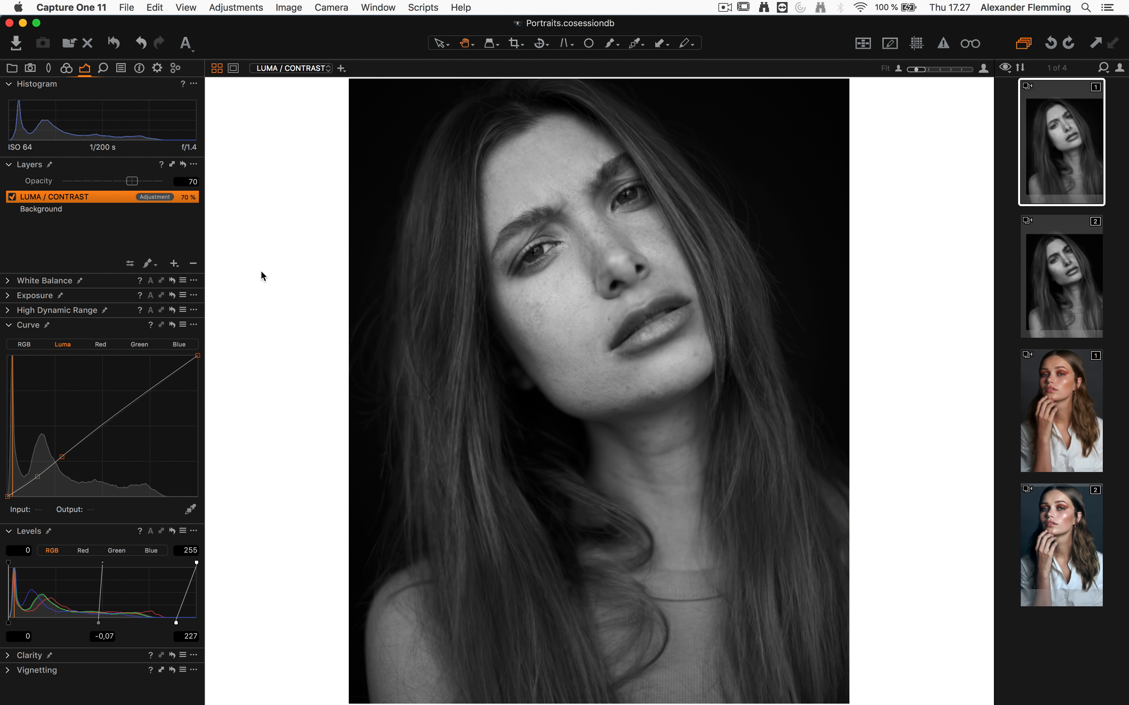
# Add two new adjustment layers above the LUMA / CONTRAST layer
pyautogui.click(175, 264)
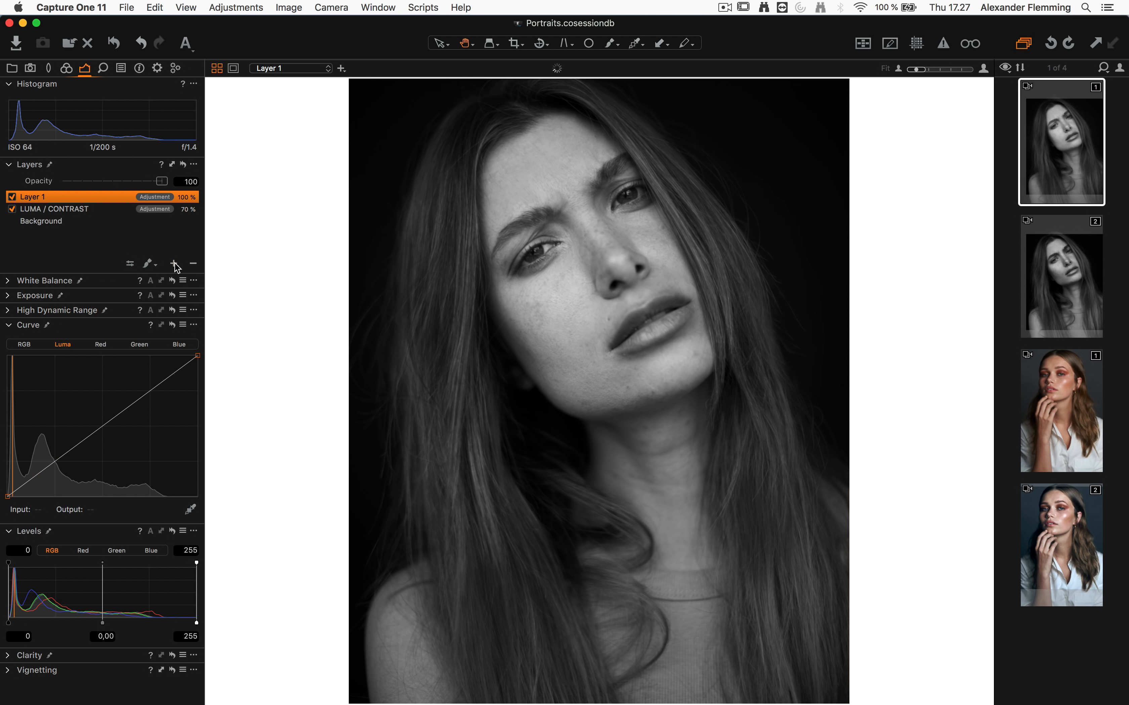
pyautogui.click(176, 264)
pyautogui.click(29, 210)
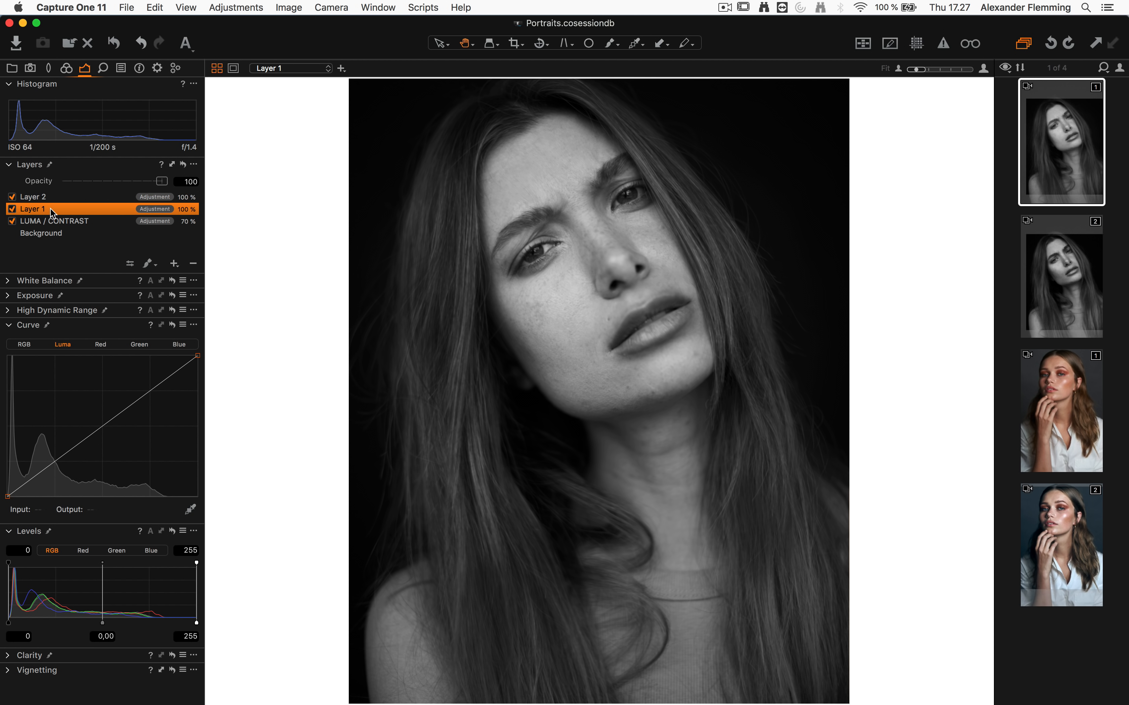
pyautogui.click(62, 221)
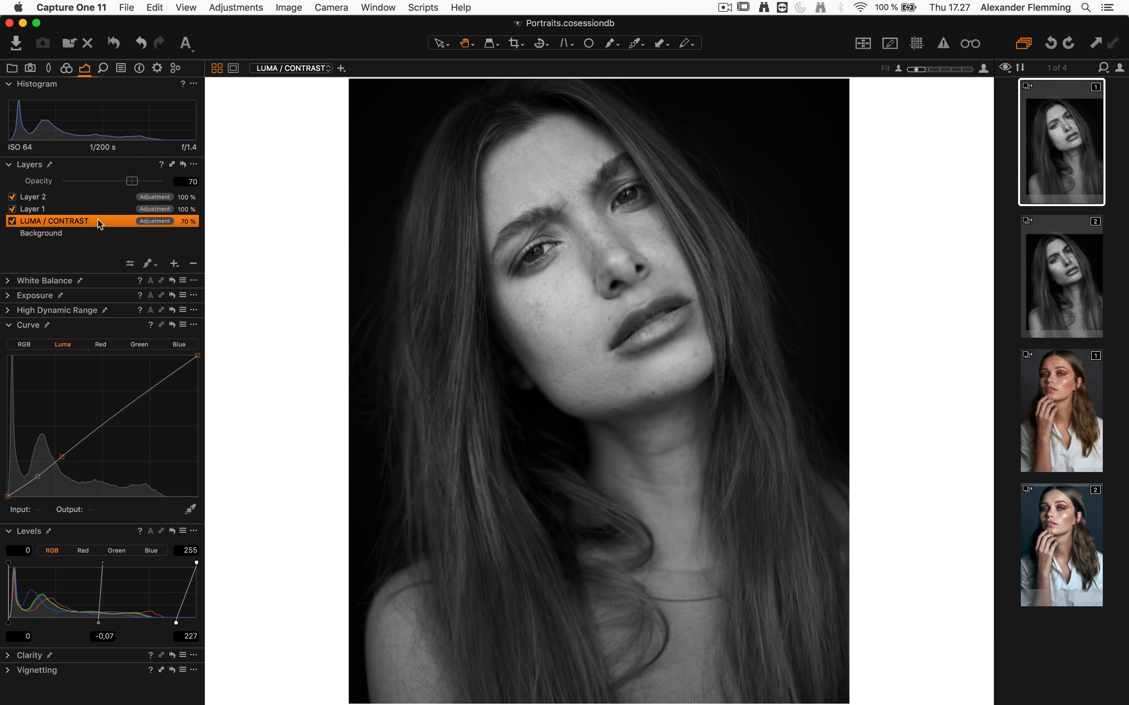
# Rename Layer 1, directly above LUMA / CONTRAST, as BURN
pyautogui.click(29, 209)
pyautogui.doubleClick(31, 208)
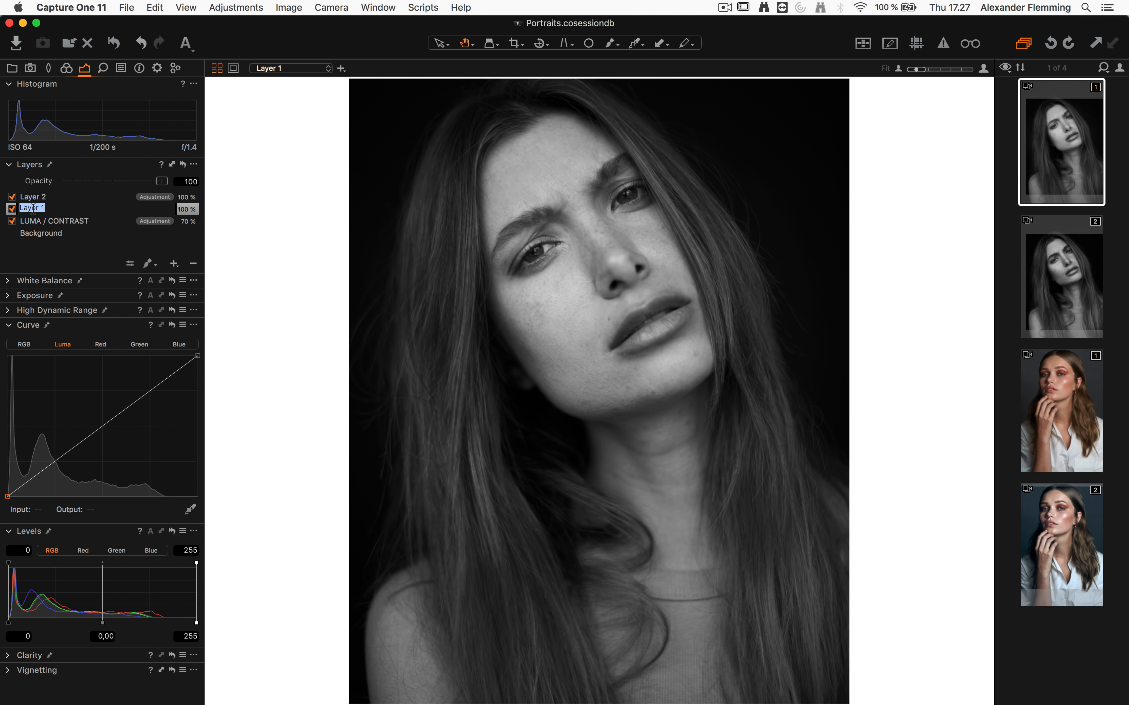
pyautogui.write('BURN')
pyautogui.press('Return')
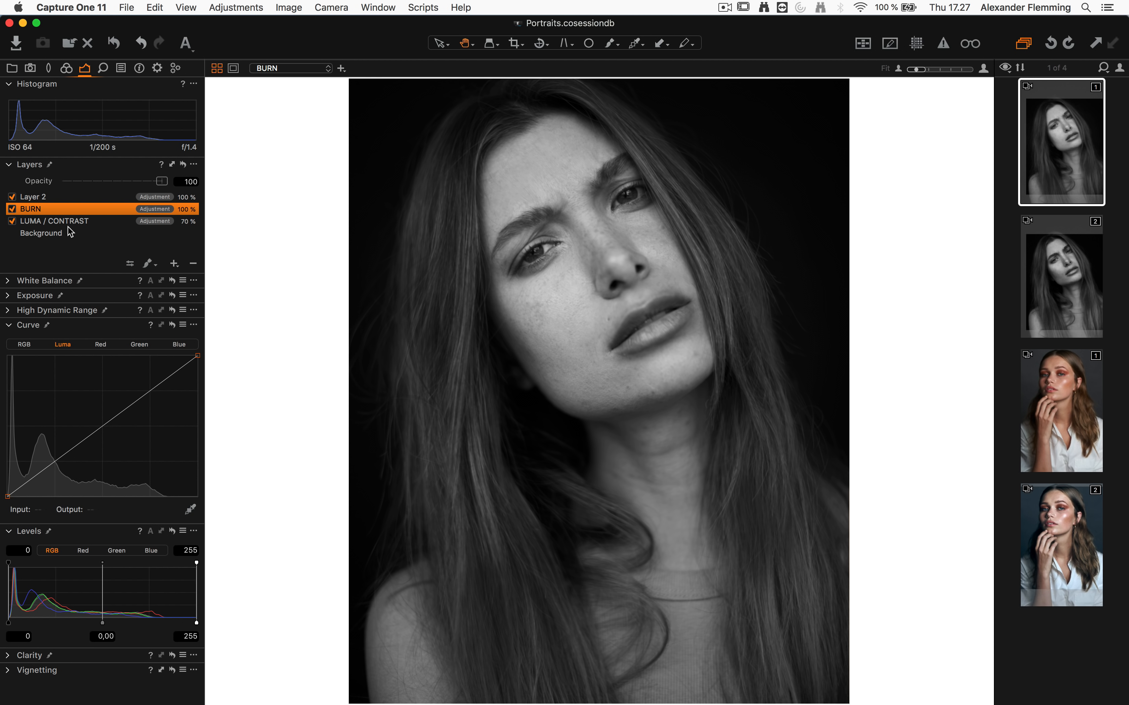
# Rename Layer 2, at the head of the layer stack, as DODGE
pyautogui.doubleClick(31, 197)
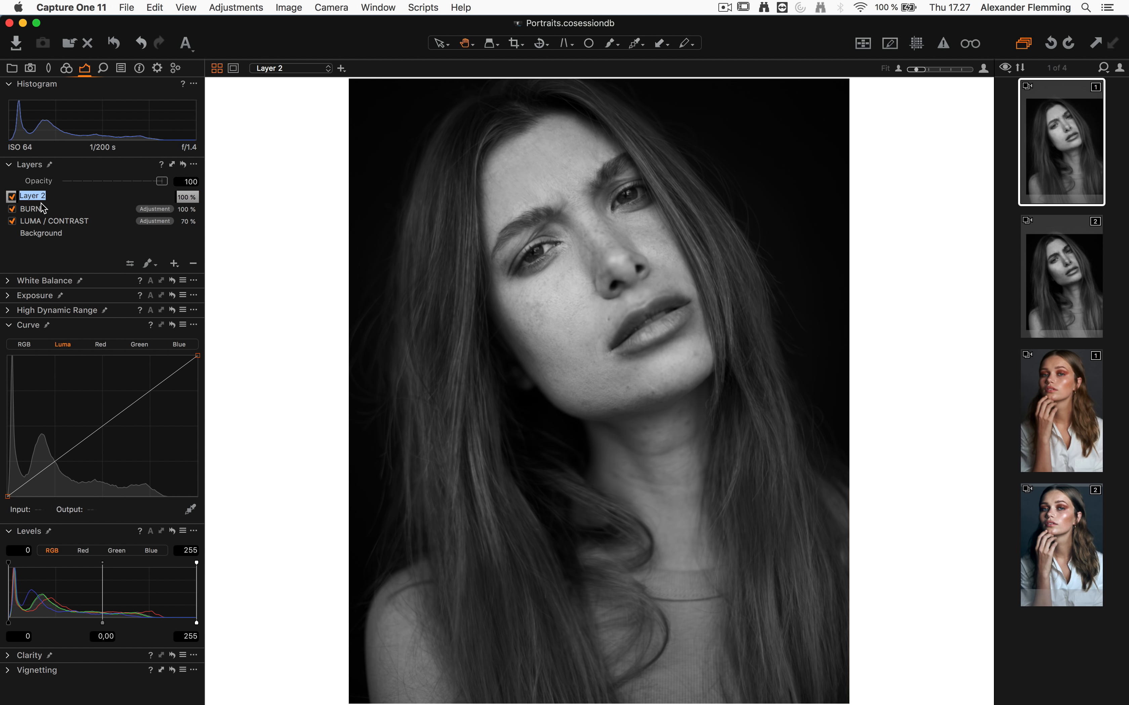
pyautogui.write('DODGE')
pyautogui.press('Return')
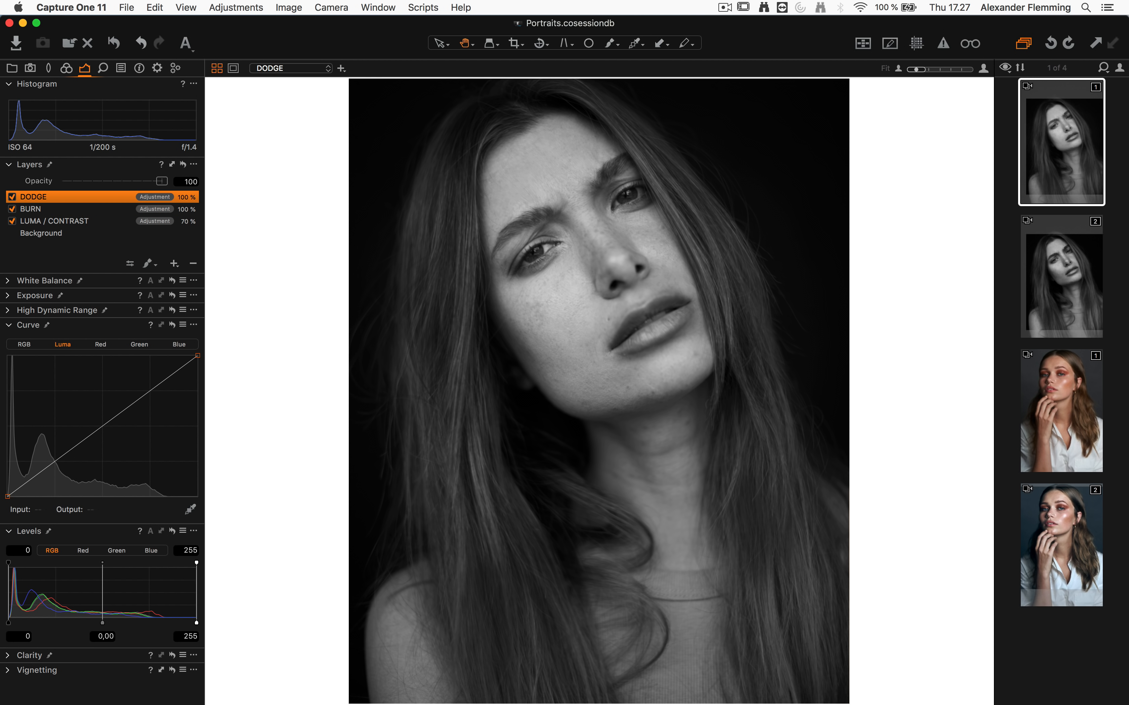
# Pull the midtones of the BURN layer's RGB curve well below the diagonal to set up a darkening adjustment
pyautogui.click(39, 211)
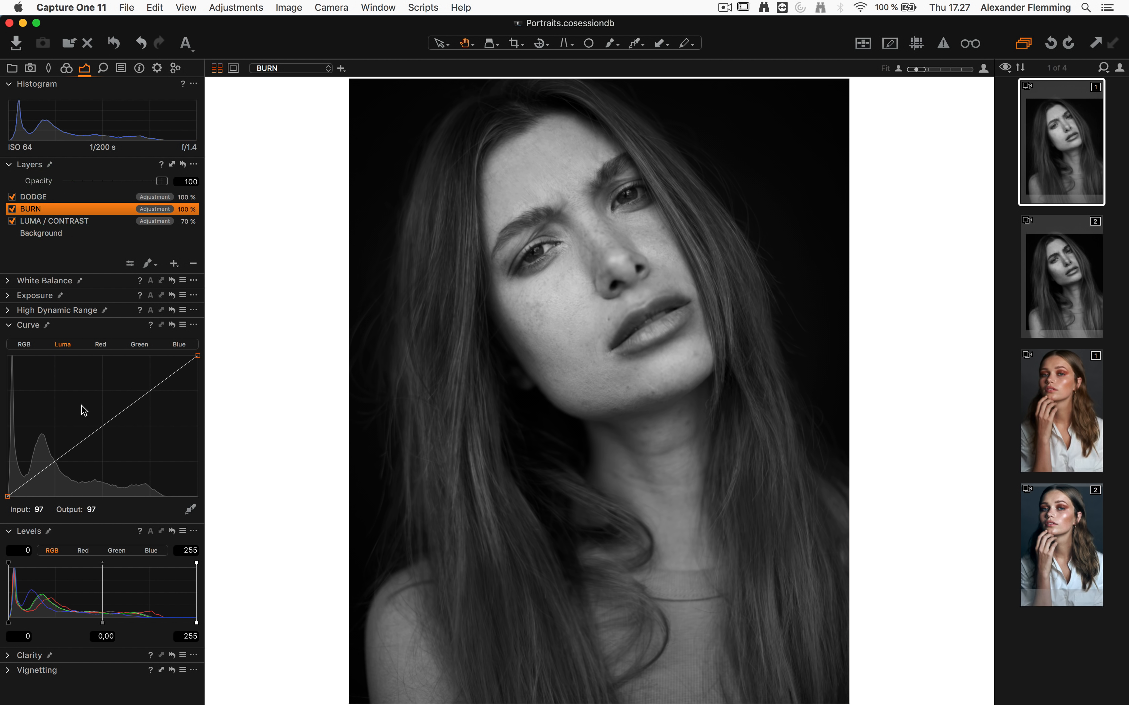
pyautogui.click(24, 344)
pyautogui.moveTo(105, 430); pyautogui.dragTo(123, 447)
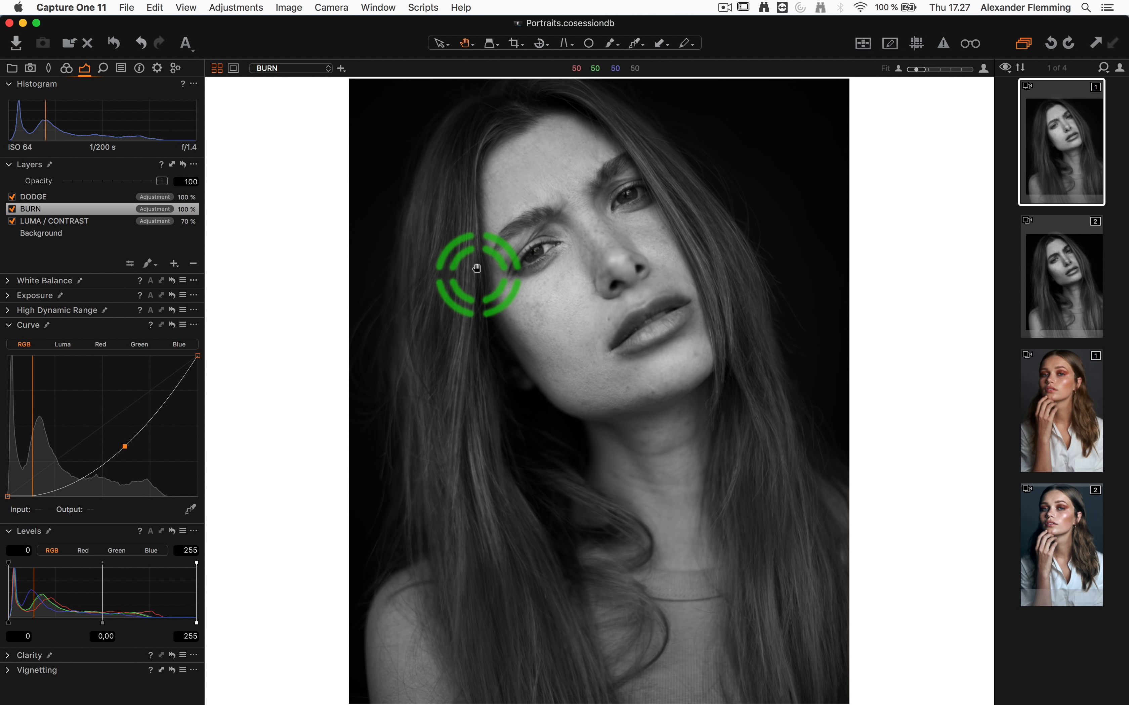
# Raise the midtones of the DODGE layer's RGB curve well above the diagonal to set up a brightening adjustment
pyautogui.click(34, 197)
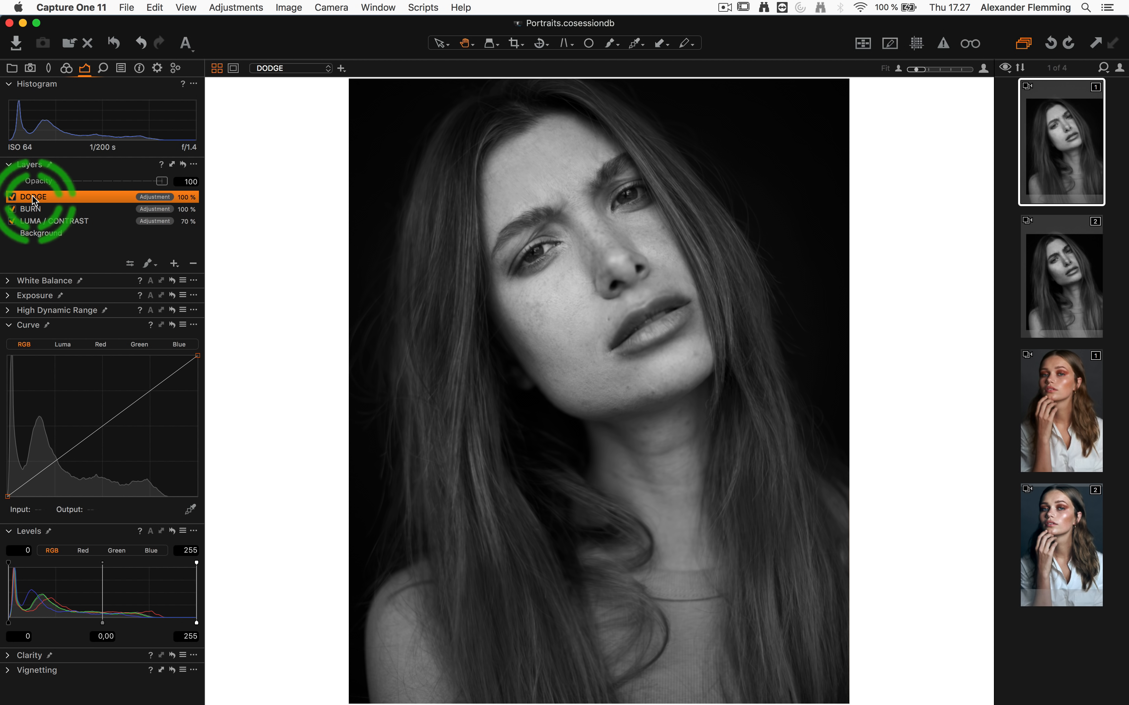
pyautogui.click(99, 427)
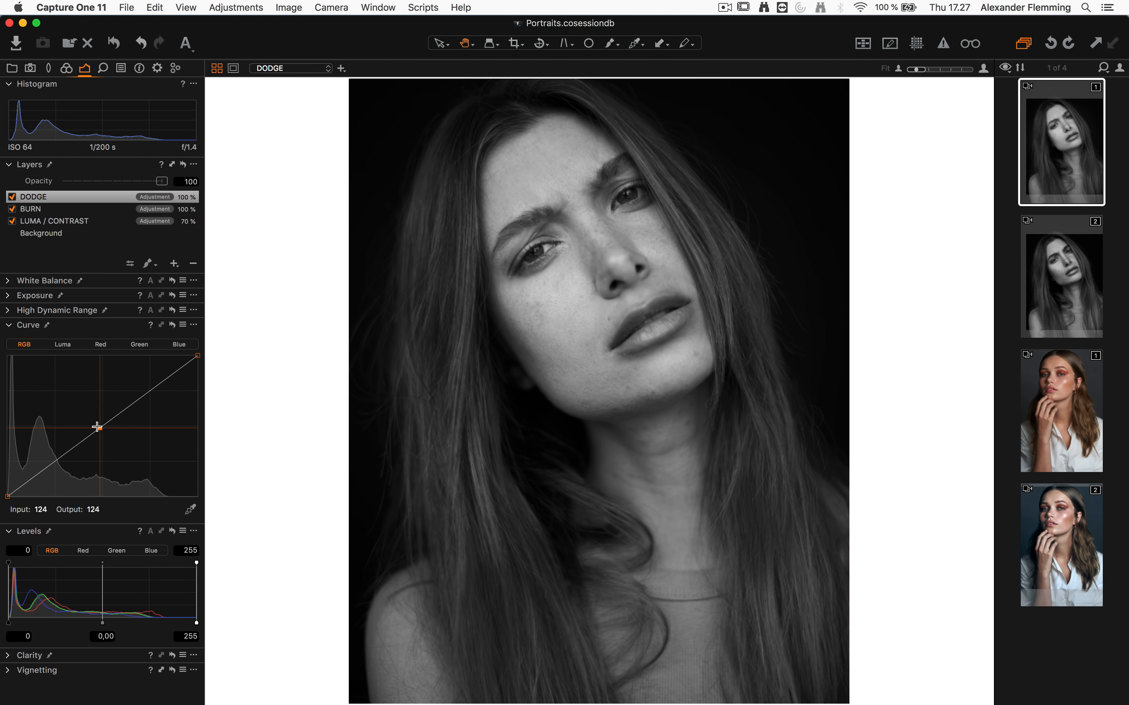
pyautogui.moveTo(97, 427); pyautogui.dragTo(76, 407)
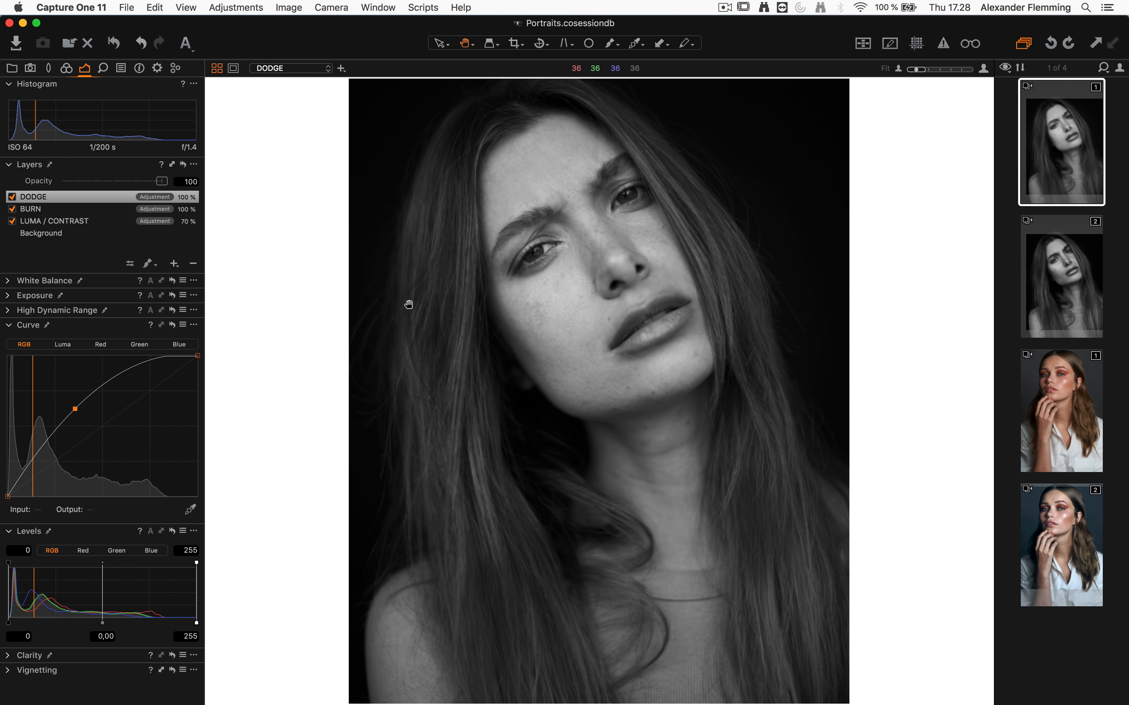
# Select the BURN layer and activate the Draw Mask brush for it
pyautogui.click(48, 209)
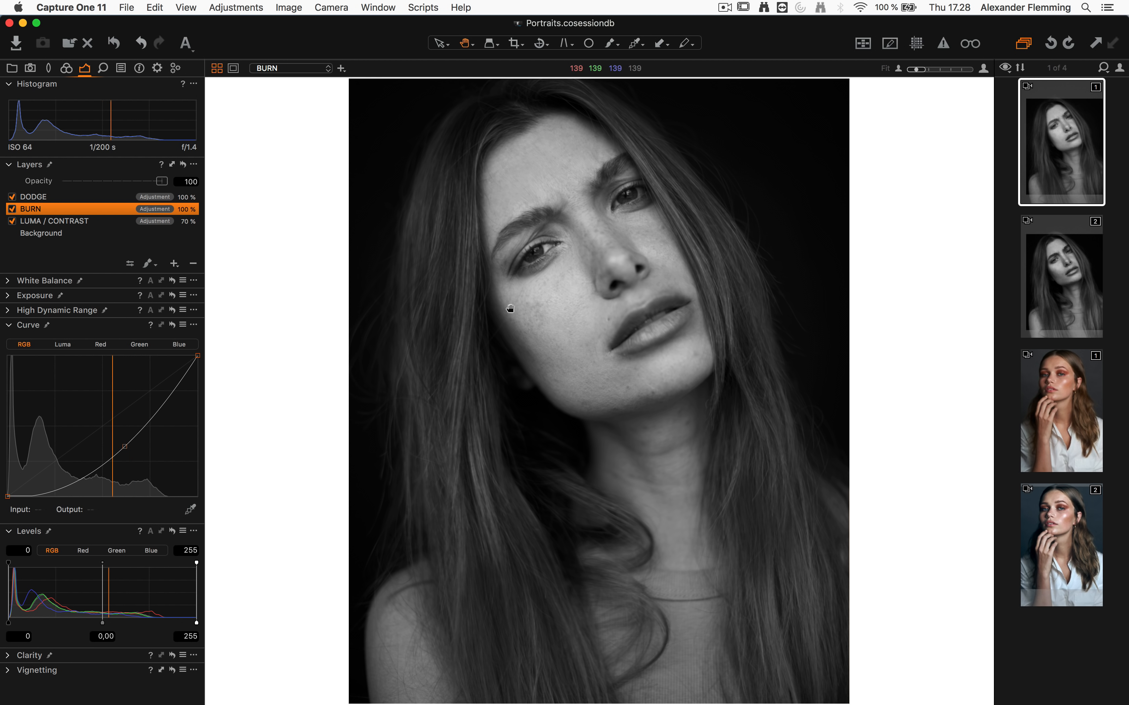
pyautogui.click(57, 200)
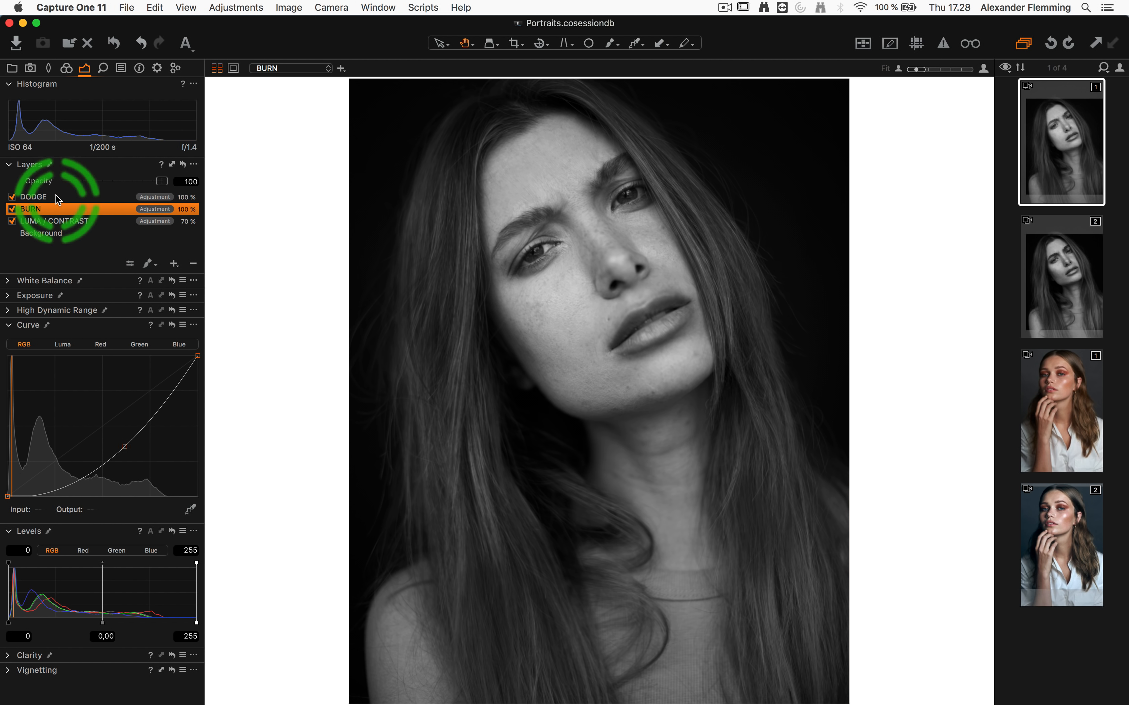
pyautogui.click(254, 205)
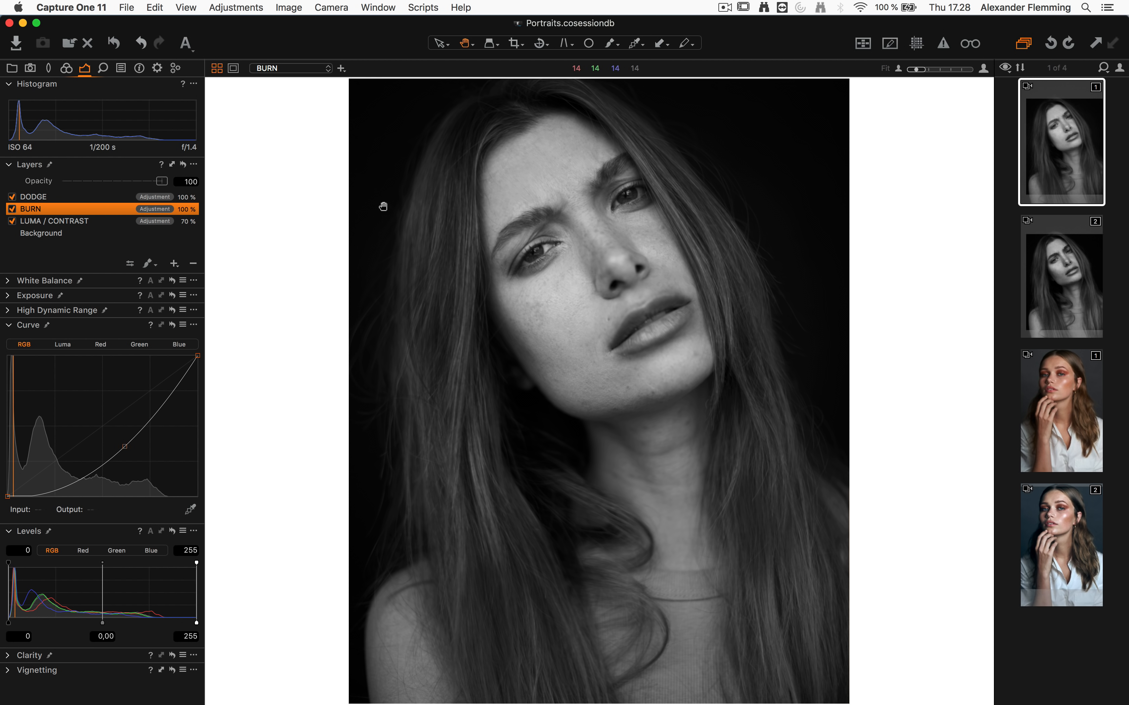
pyautogui.moveTo(383, 206); pyautogui.dragTo(435, 245)
pyautogui.click(48, 214)
pyautogui.click(70, 212)
pyautogui.click(508, 285)
pyautogui.click(149, 264)
pyautogui.click(148, 265)
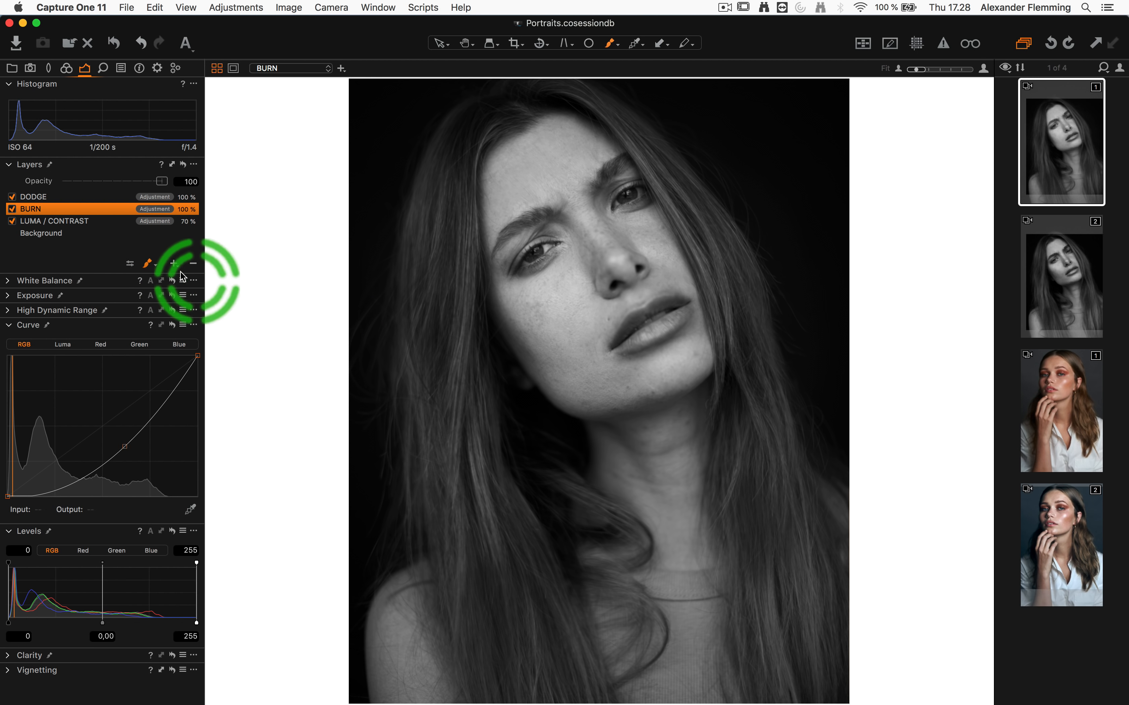
pyautogui.click(155, 266)
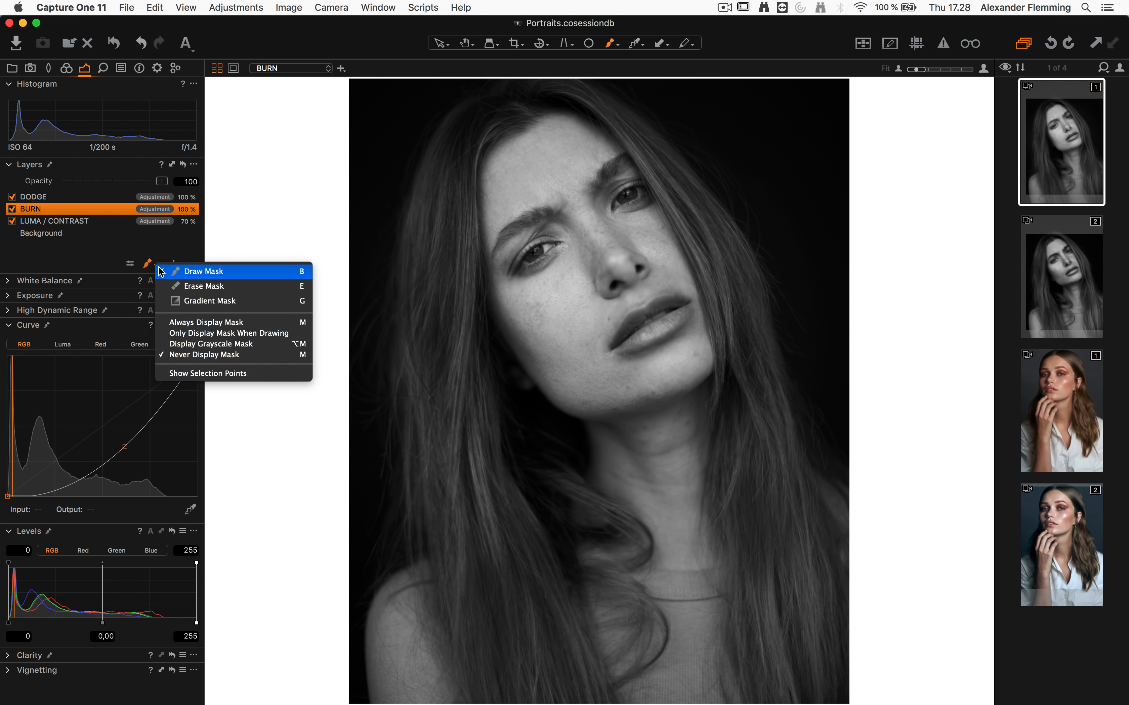
pyautogui.click(216, 272)
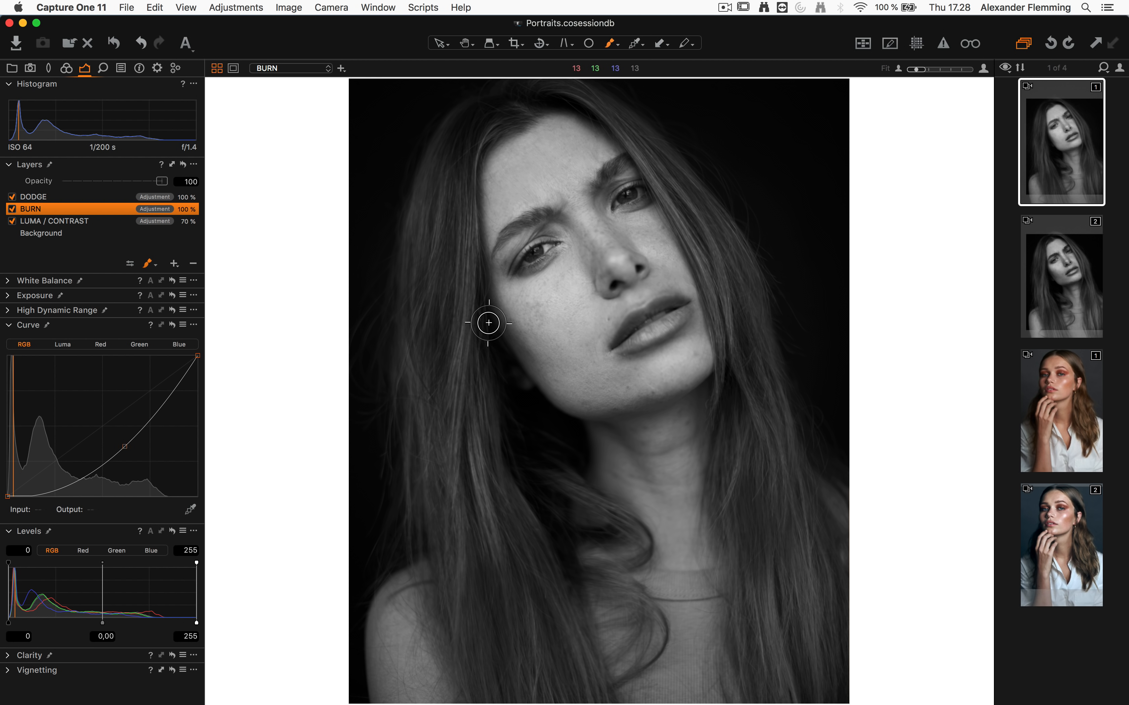
# Set the mask brush to opacity 9 and hardness 0 for soft, gradual strokes
pyautogui.rightClick(475, 302)
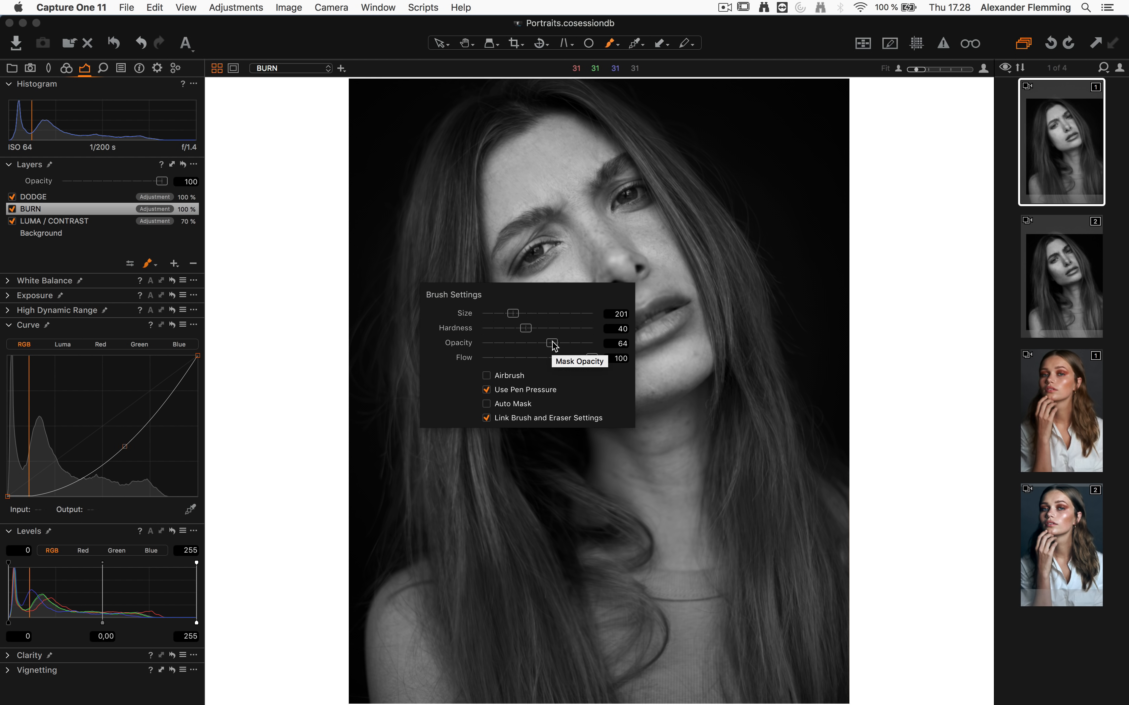
pyautogui.moveTo(552, 343); pyautogui.dragTo(490, 343)
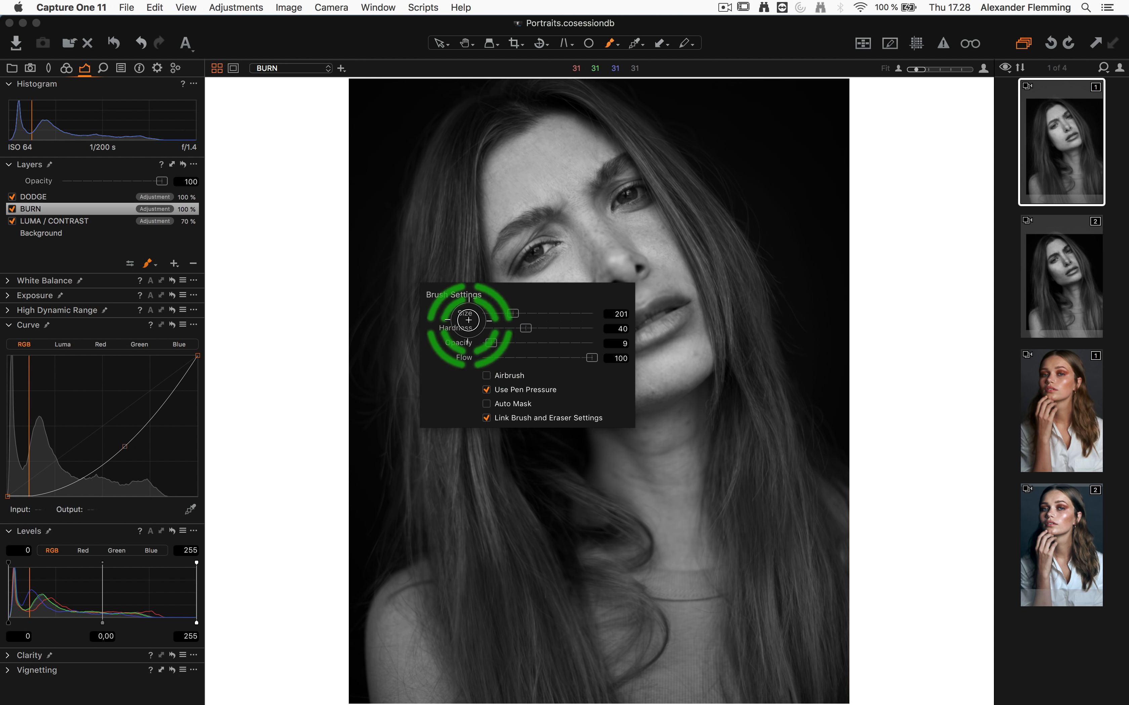
pyautogui.moveTo(525, 328)
pyautogui.mouseDown()
pyautogui.moveTo(481, 328)
pyautogui.moveTo(514, 313)
pyautogui.mouseUp()
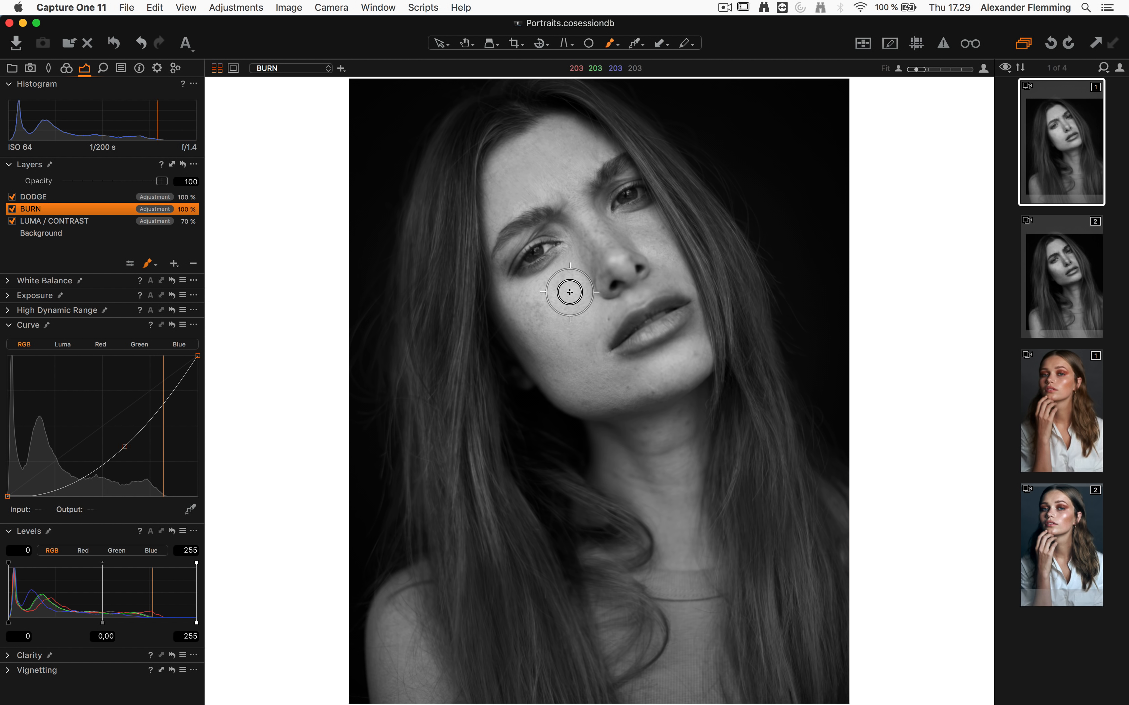
pyautogui.click(67, 217)
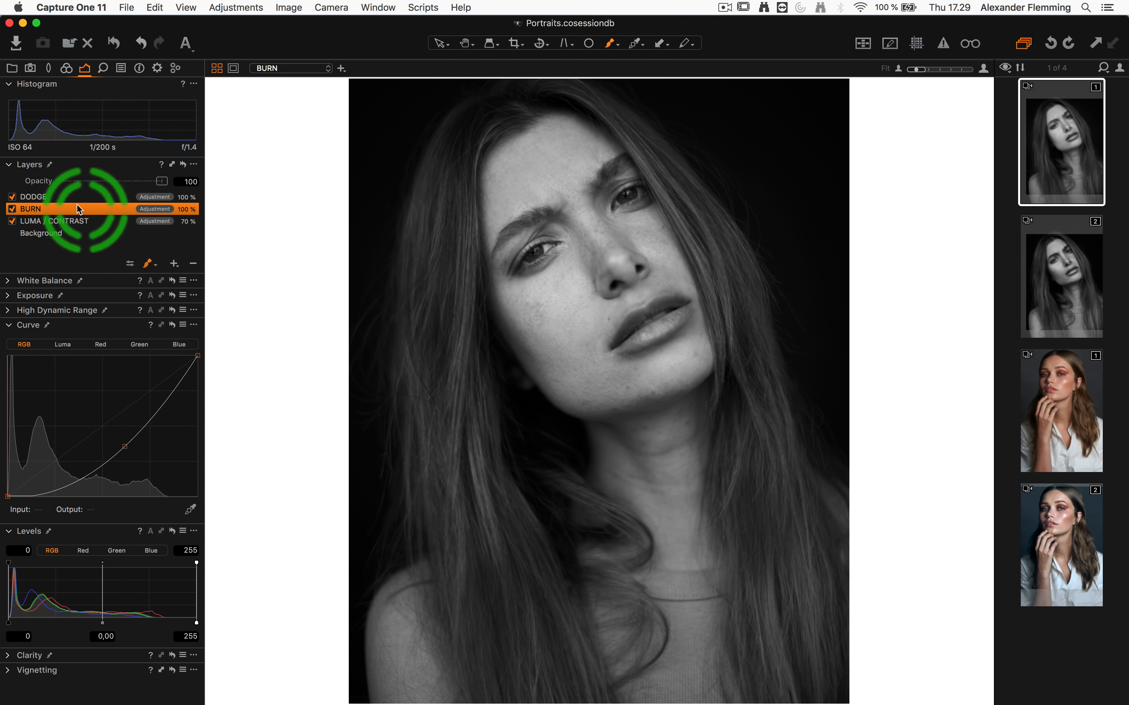
pyautogui.click(595, 253)
pyautogui.moveTo(595, 253)
pyautogui.mouseDown()
pyautogui.moveTo(571, 230)
pyautogui.moveTo(593, 278)
pyautogui.moveTo(560, 227)
pyautogui.moveTo(518, 233)
pyautogui.moveTo(531, 226)
pyautogui.moveTo(615, 257)
pyautogui.moveTo(638, 250)
pyautogui.moveTo(614, 230)
pyautogui.moveTo(607, 200)
pyautogui.moveTo(622, 180)
pyautogui.mouseUp()
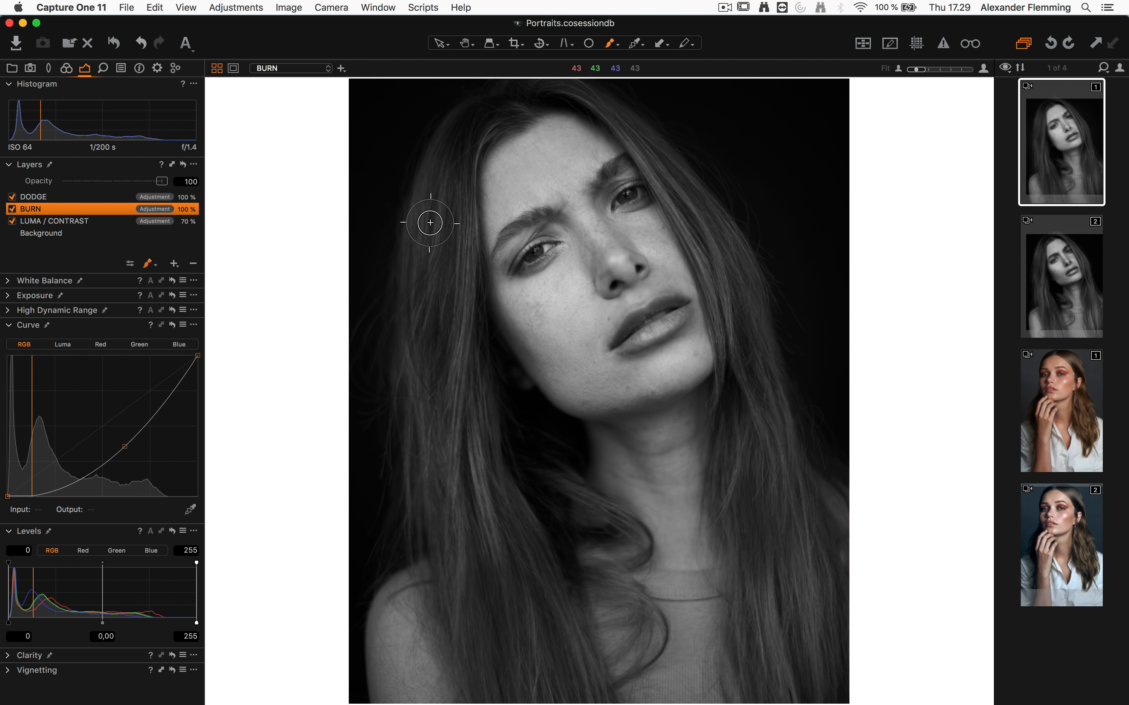
# Temporarily view the portrait without its adjustments to compare it with the black-and-white version
pyautogui.click(116, 46)
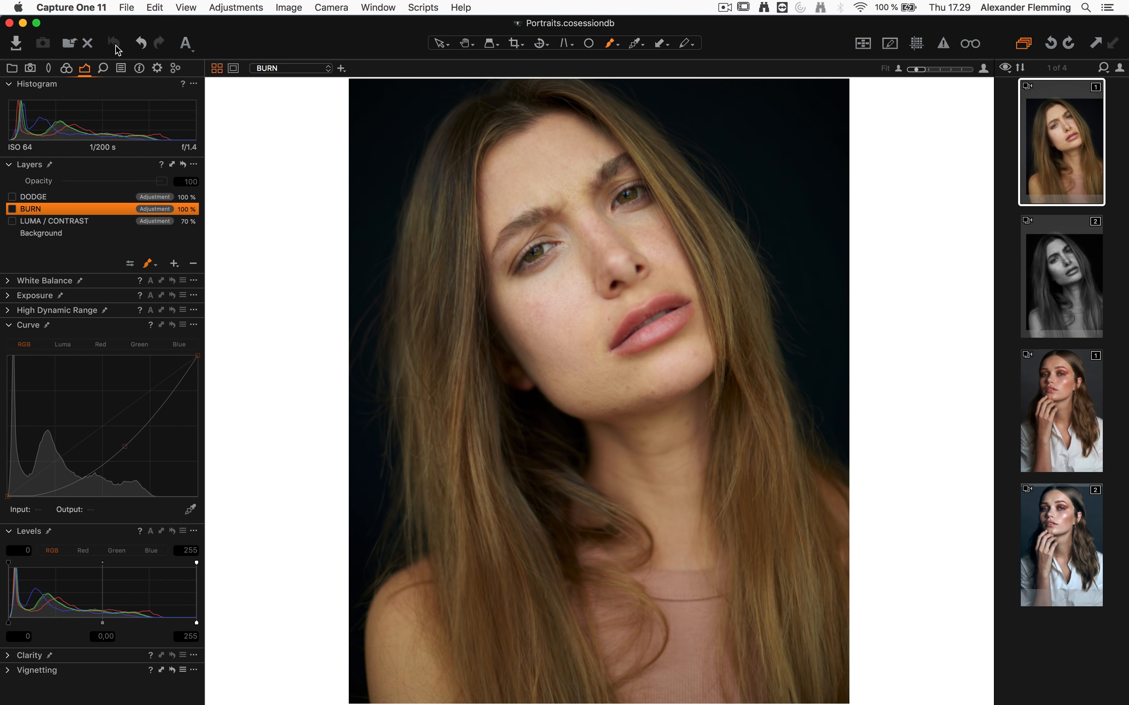
pyautogui.moveTo(118, 51); pyautogui.dragTo(118, 51)
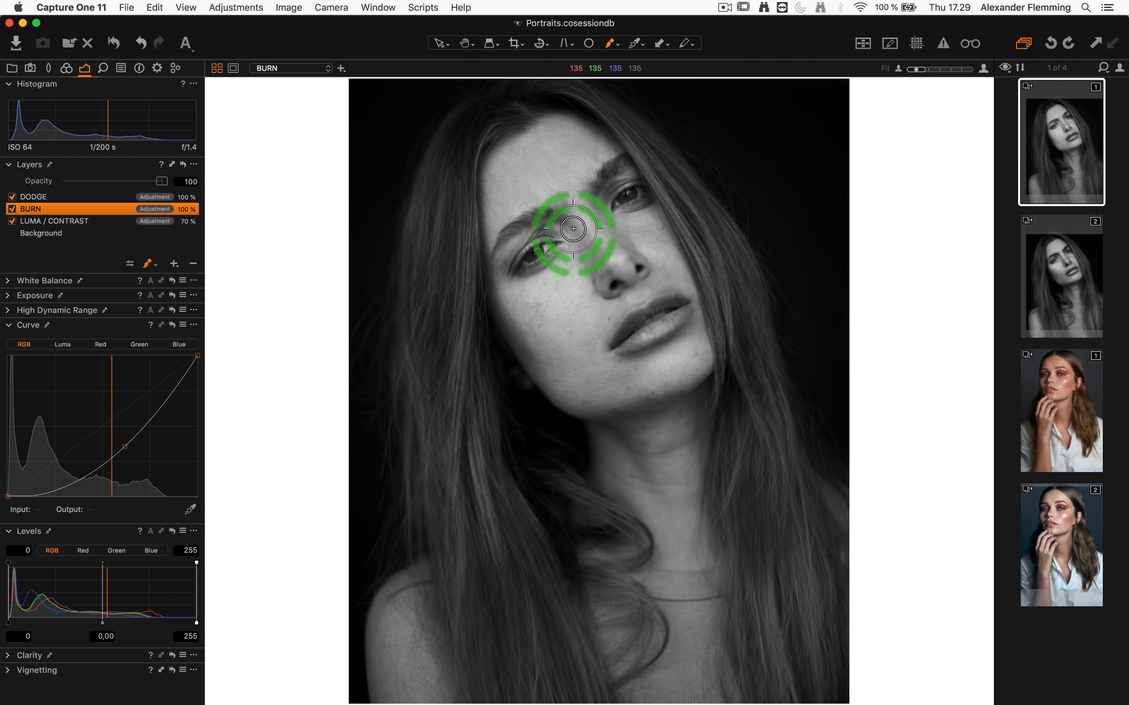
# Brush soft strokes on the BURN layer's mask along the nose, around the eyes and brows, and on the forehead's hairline edge
pyautogui.moveTo(573, 228)
pyautogui.mouseDown()
pyautogui.moveTo(596, 271)
pyautogui.moveTo(565, 218)
pyautogui.moveTo(603, 275)
pyautogui.mouseUp()
pyautogui.moveTo(597, 209)
pyautogui.mouseDown()
pyautogui.moveTo(631, 265)
pyautogui.moveTo(569, 229)
pyautogui.moveTo(604, 281)
pyautogui.moveTo(556, 222)
pyautogui.moveTo(506, 243)
pyautogui.moveTo(539, 226)
pyautogui.moveTo(517, 229)
pyautogui.moveTo(509, 250)
pyautogui.moveTo(555, 227)
pyautogui.moveTo(525, 224)
pyautogui.moveTo(500, 255)
pyautogui.moveTo(548, 227)
pyautogui.moveTo(532, 225)
pyautogui.moveTo(581, 221)
pyautogui.moveTo(609, 285)
pyautogui.moveTo(614, 202)
pyautogui.moveTo(601, 195)
pyautogui.moveTo(628, 250)
pyautogui.mouseUp()
pyautogui.moveTo(618, 186)
pyautogui.mouseDown()
pyautogui.moveTo(625, 159)
pyautogui.moveTo(593, 199)
pyautogui.moveTo(631, 162)
pyautogui.moveTo(612, 197)
pyautogui.moveTo(626, 169)
pyautogui.moveTo(599, 209)
pyautogui.moveTo(553, 224)
pyautogui.mouseUp()
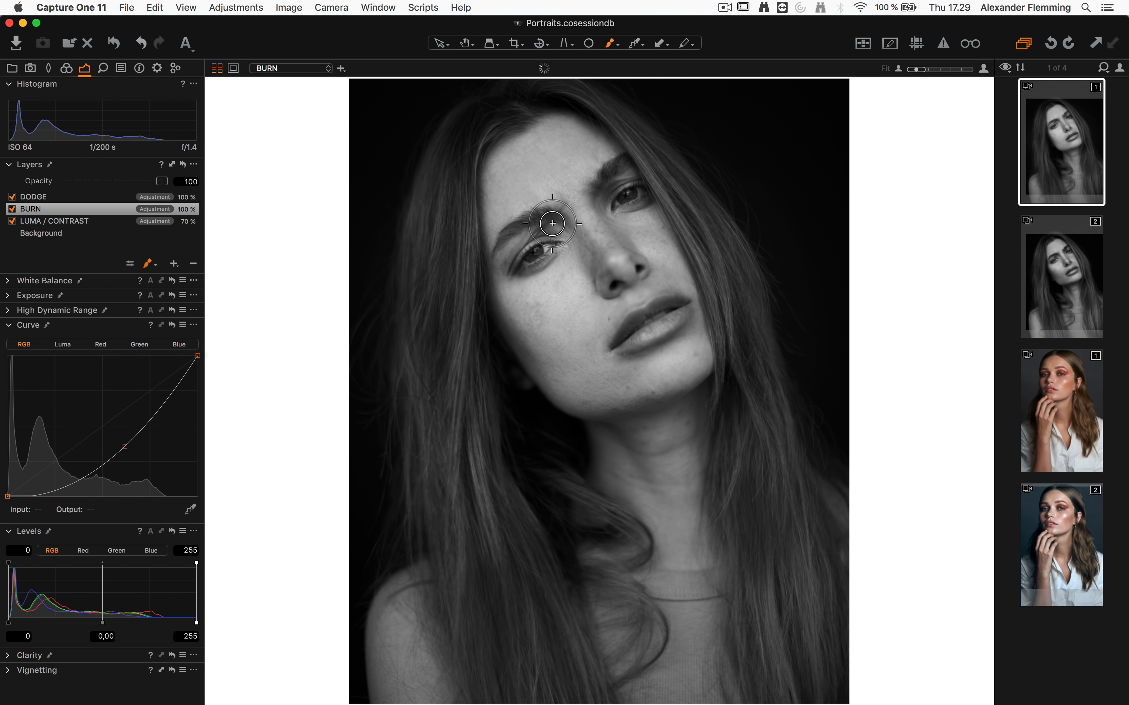
pyautogui.moveTo(591, 283); pyautogui.dragTo(607, 301)
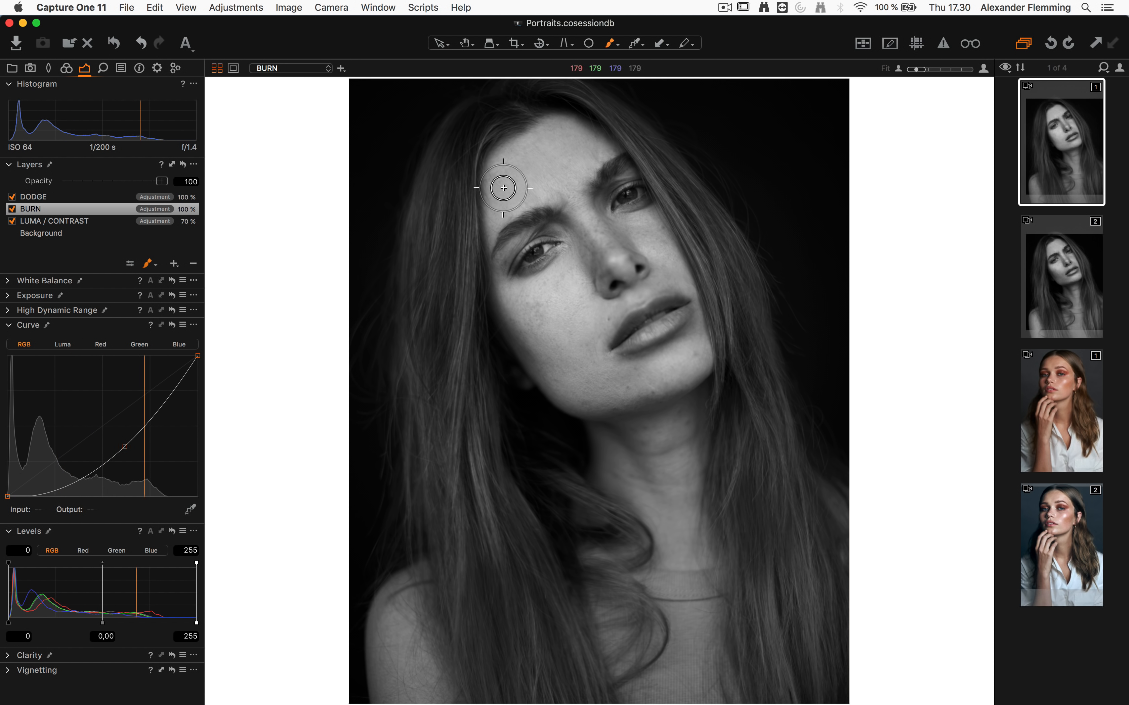
pyautogui.moveTo(482, 195)
pyautogui.mouseDown()
pyautogui.moveTo(496, 176)
pyautogui.moveTo(502, 202)
pyautogui.mouseUp()
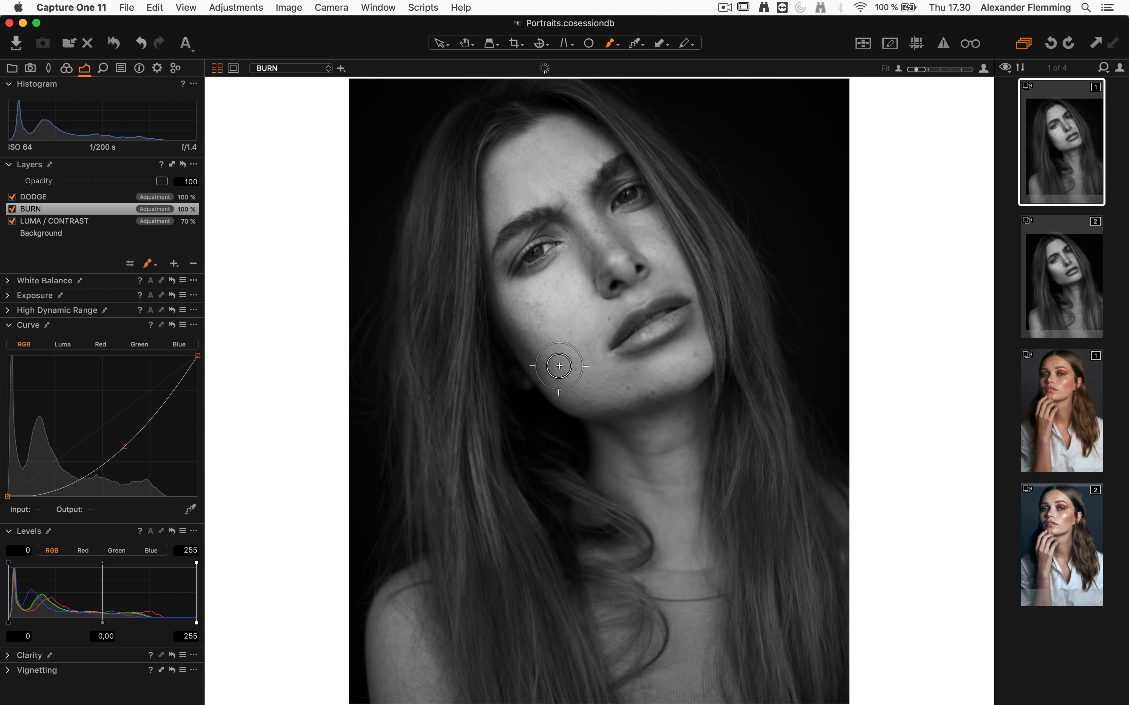
# Open the brush settings for the BURN layer's mask brush
pyautogui.rightClick(586, 367)
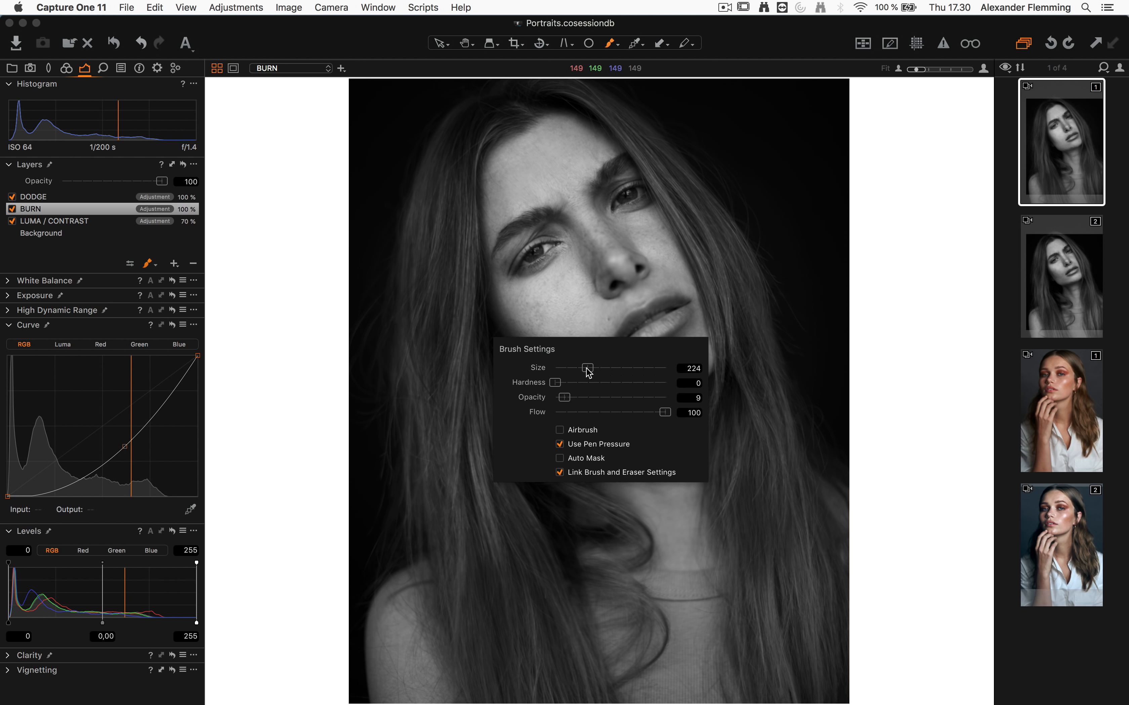
# Resize the brush and burn the areas beside the mouth, along the jawline and on the neck on the BURN layer
pyautogui.moveTo(592, 369); pyautogui.dragTo(598, 369)
pyautogui.moveTo(550, 331)
pyautogui.mouseDown()
pyautogui.moveTo(527, 323)
pyautogui.moveTo(603, 346)
pyautogui.mouseUp()
pyautogui.moveTo(602, 347)
pyautogui.mouseDown()
pyautogui.moveTo(569, 358)
pyautogui.moveTo(526, 316)
pyautogui.moveTo(600, 353)
pyautogui.moveTo(594, 398)
pyautogui.moveTo(581, 328)
pyautogui.mouseUp()
pyautogui.moveTo(583, 372); pyautogui.dragTo(676, 431)
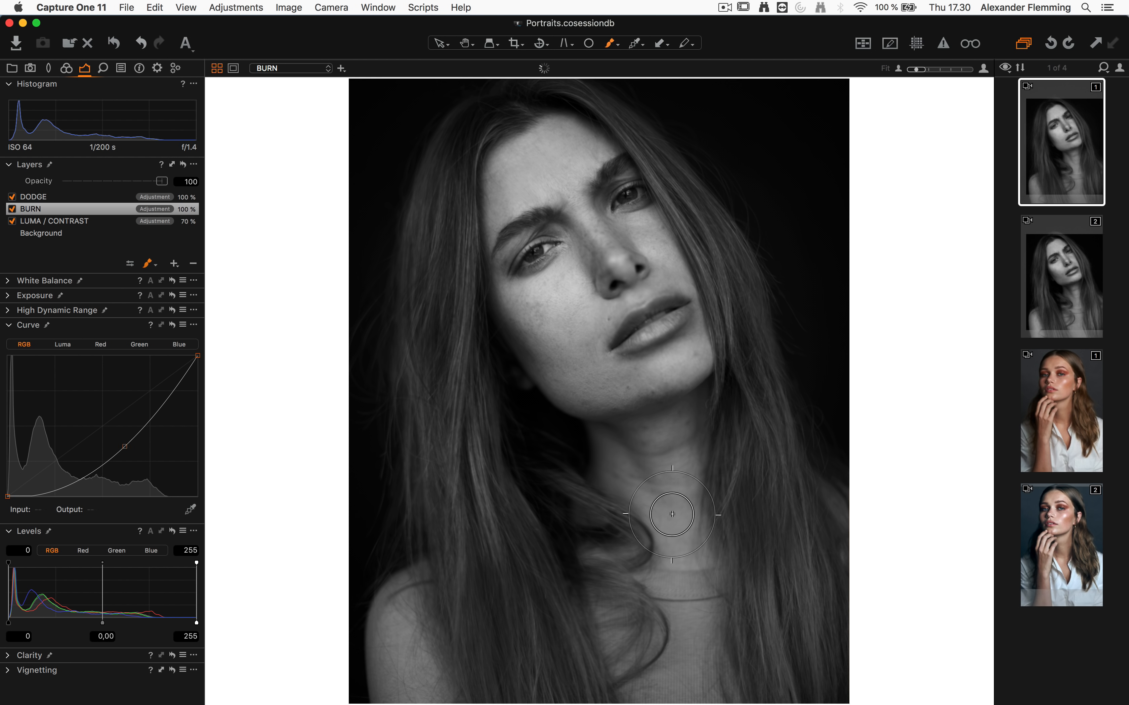
pyautogui.moveTo(600, 452)
pyautogui.mouseDown()
pyautogui.moveTo(673, 516)
pyautogui.moveTo(668, 478)
pyautogui.mouseUp()
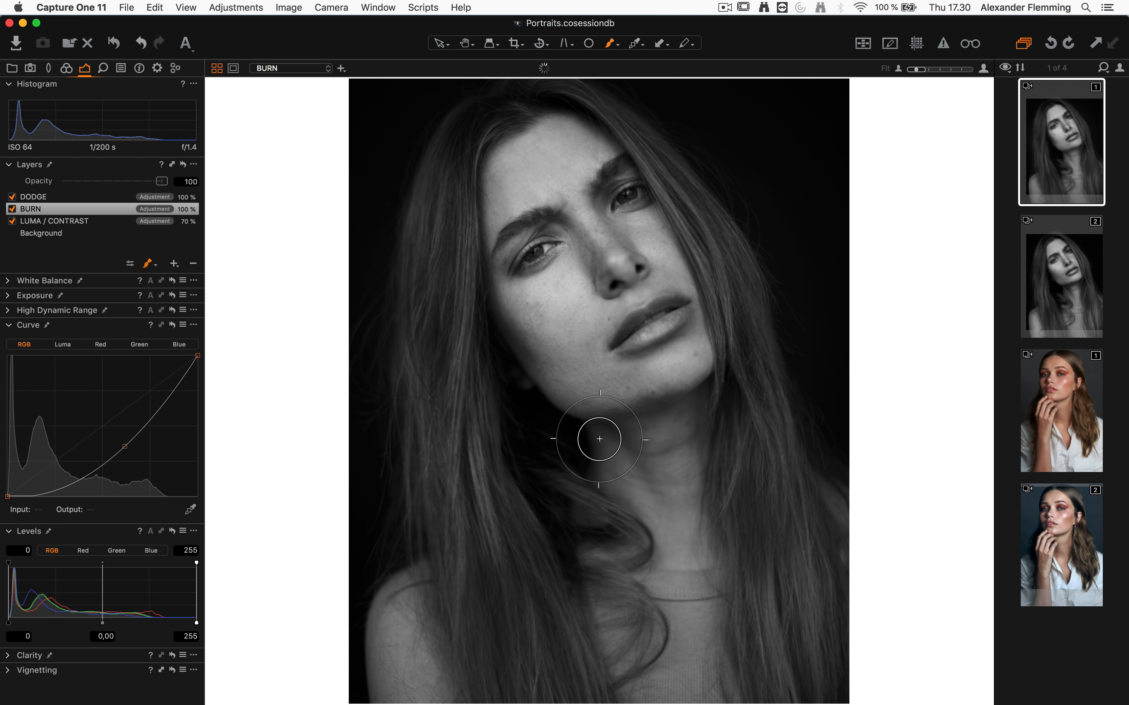
pyautogui.moveTo(600, 439)
pyautogui.mouseDown()
pyautogui.moveTo(687, 442)
pyautogui.moveTo(674, 422)
pyautogui.mouseUp()
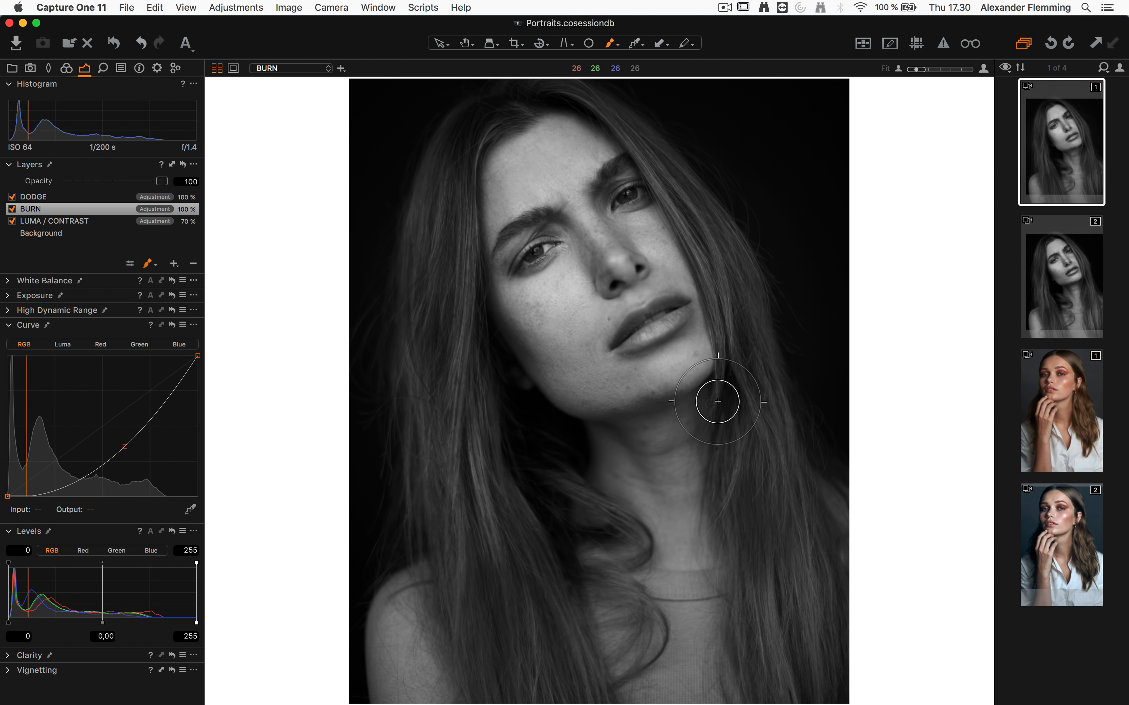
# Adjust the brush size and burn the shadow side of the nose toward the inner eye on the BURN layer
pyautogui.rightClick(682, 281)
pyautogui.moveTo(682, 280)
pyautogui.mouseDown()
pyautogui.moveTo(672, 220)
pyautogui.moveTo(665, 234)
pyautogui.moveTo(684, 282)
pyautogui.moveTo(628, 179)
pyautogui.moveTo(535, 230)
pyautogui.moveTo(585, 244)
pyautogui.mouseUp()
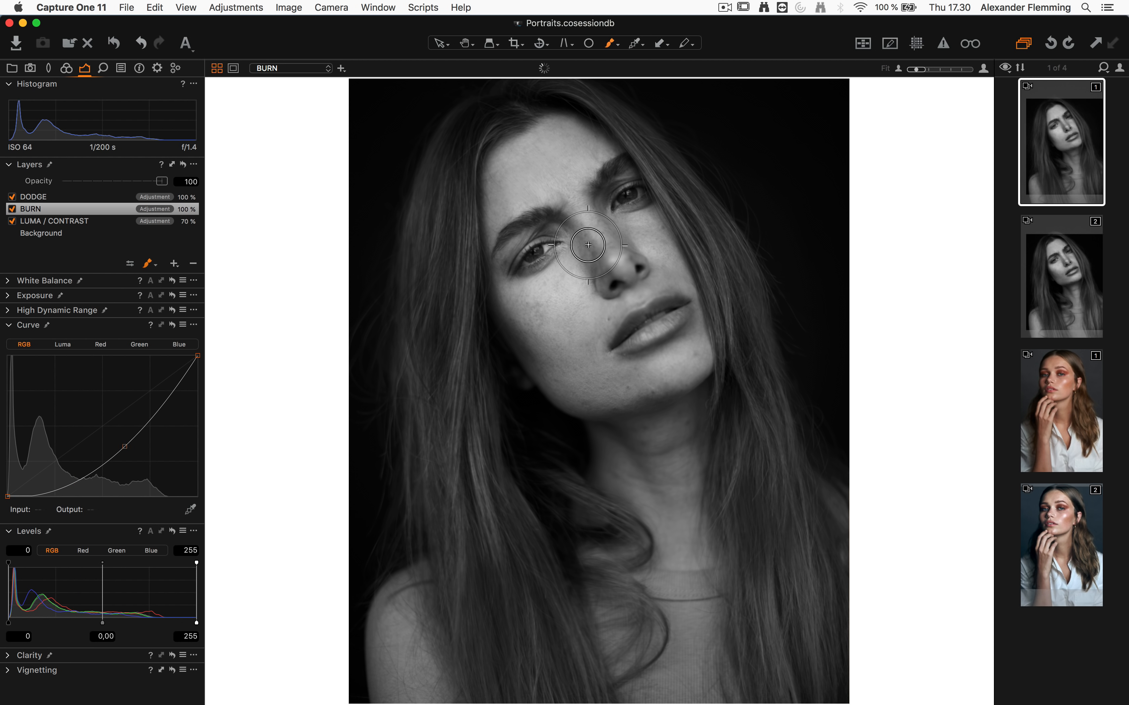
pyautogui.rightClick(676, 311)
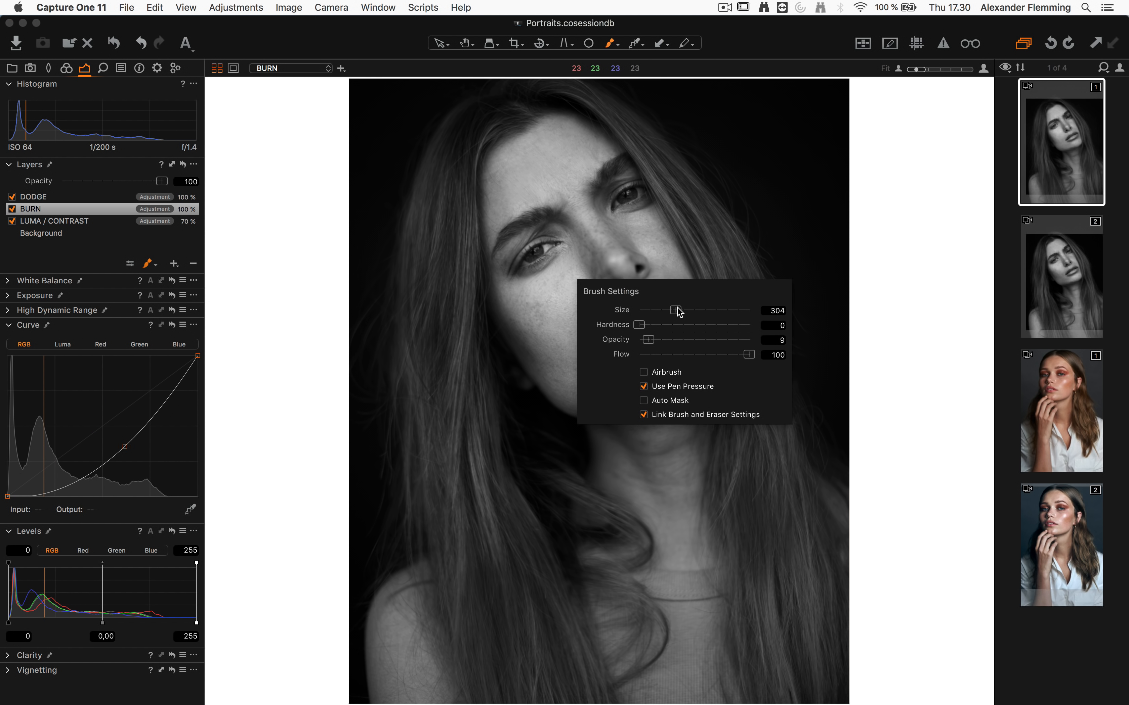
pyautogui.click(641, 234)
pyautogui.moveTo(672, 310); pyautogui.dragTo(679, 307)
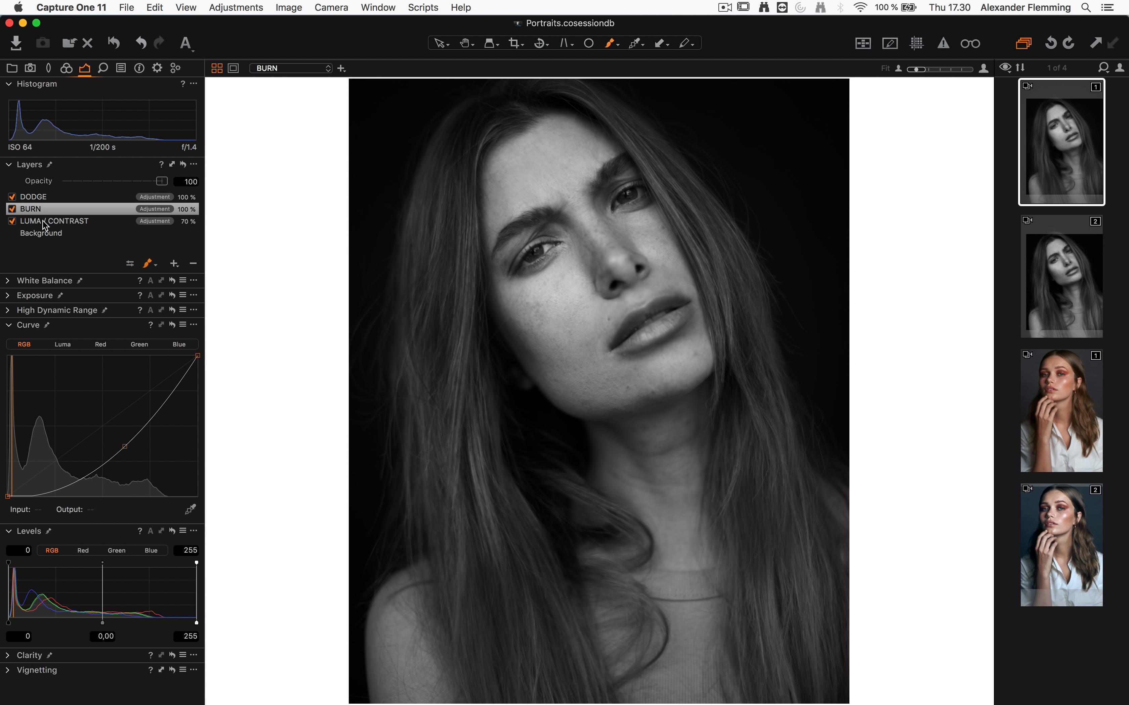
# Toggle the BURN layer off and on to compare the portrait with and without the burning
pyautogui.click(12, 209)
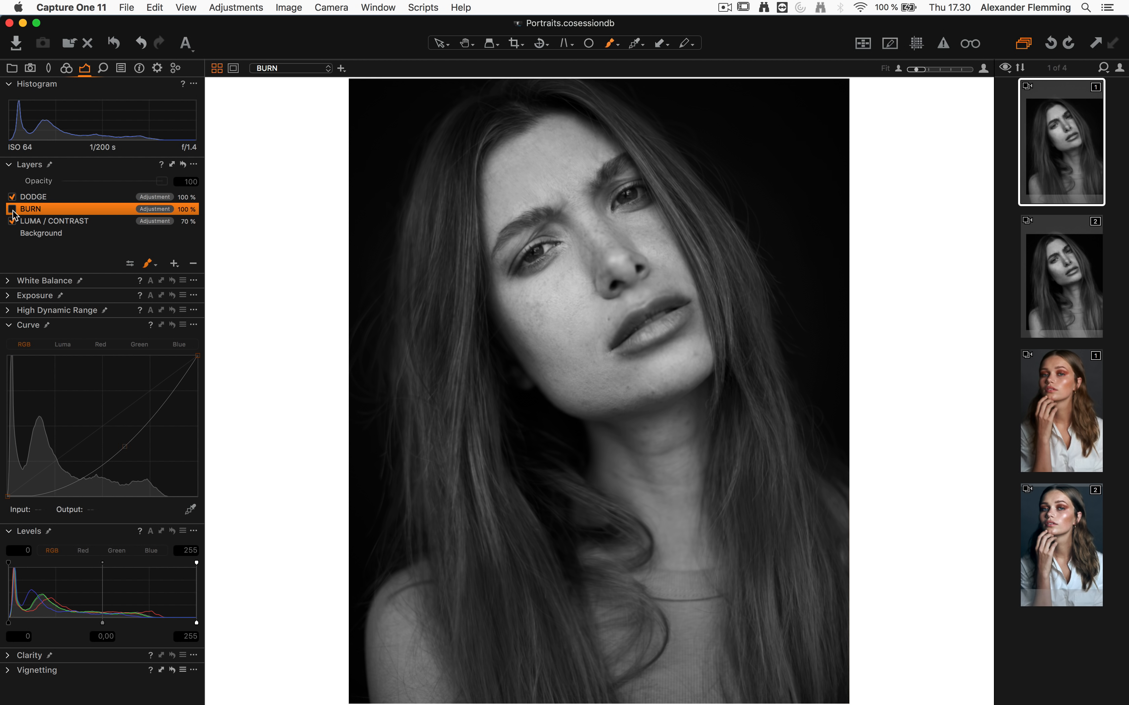
pyautogui.click(12, 209)
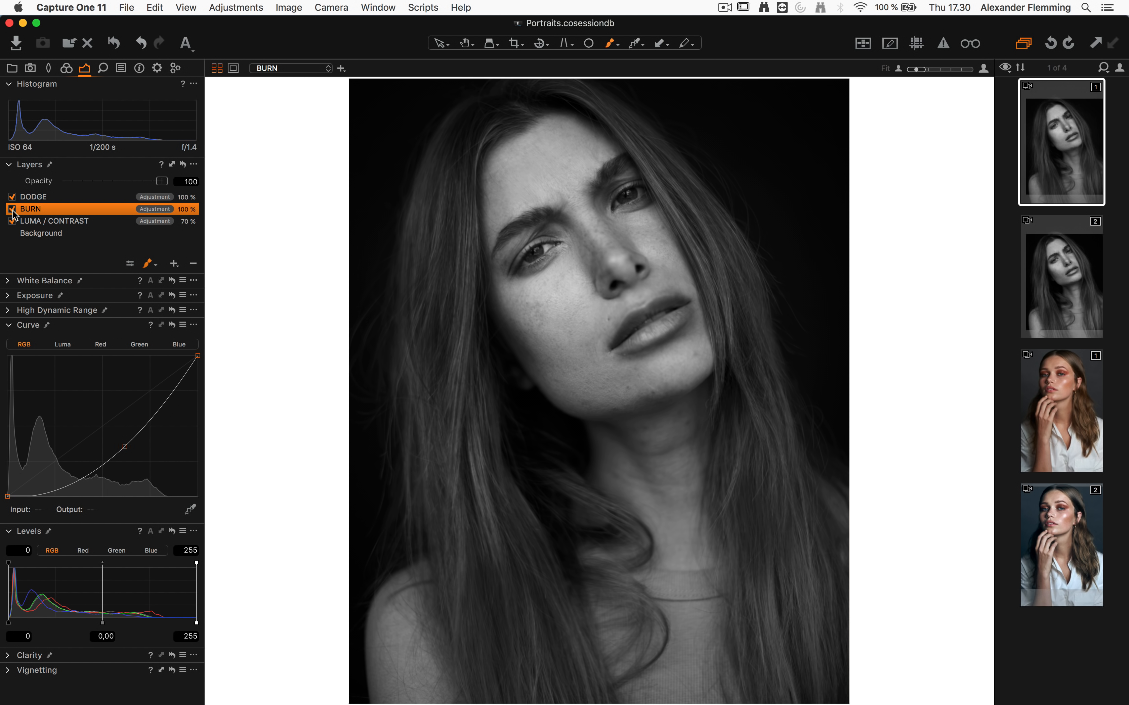
pyautogui.click(12, 209)
pyautogui.click(12, 209)
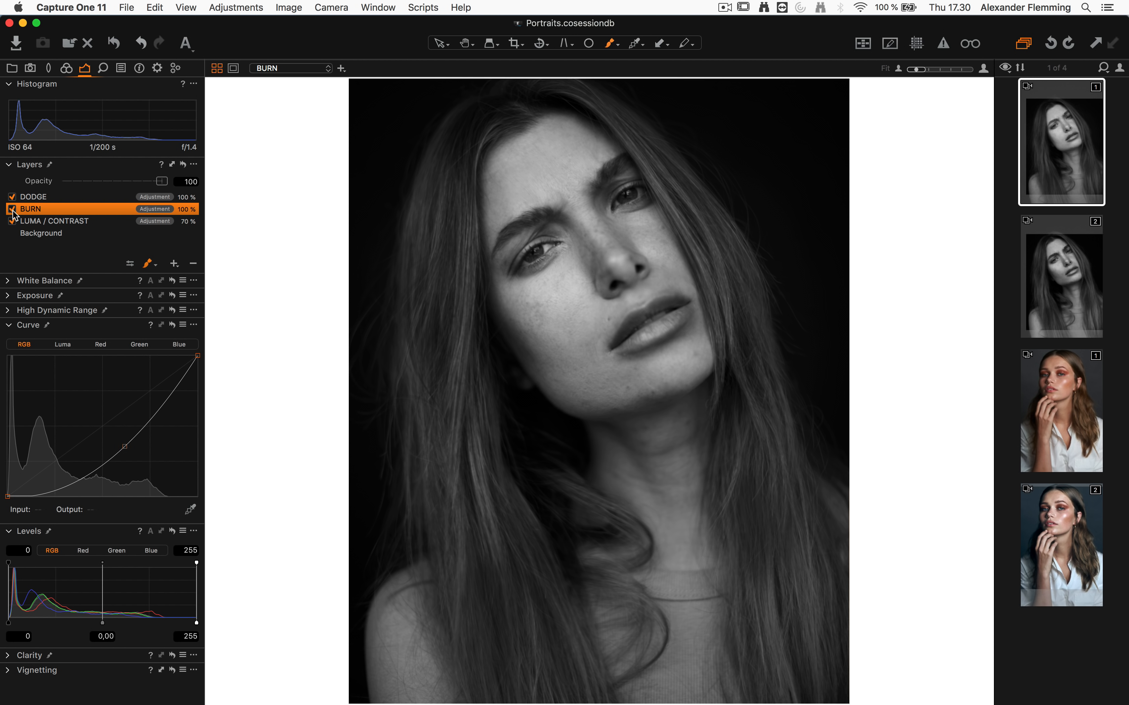
pyautogui.click(587, 266)
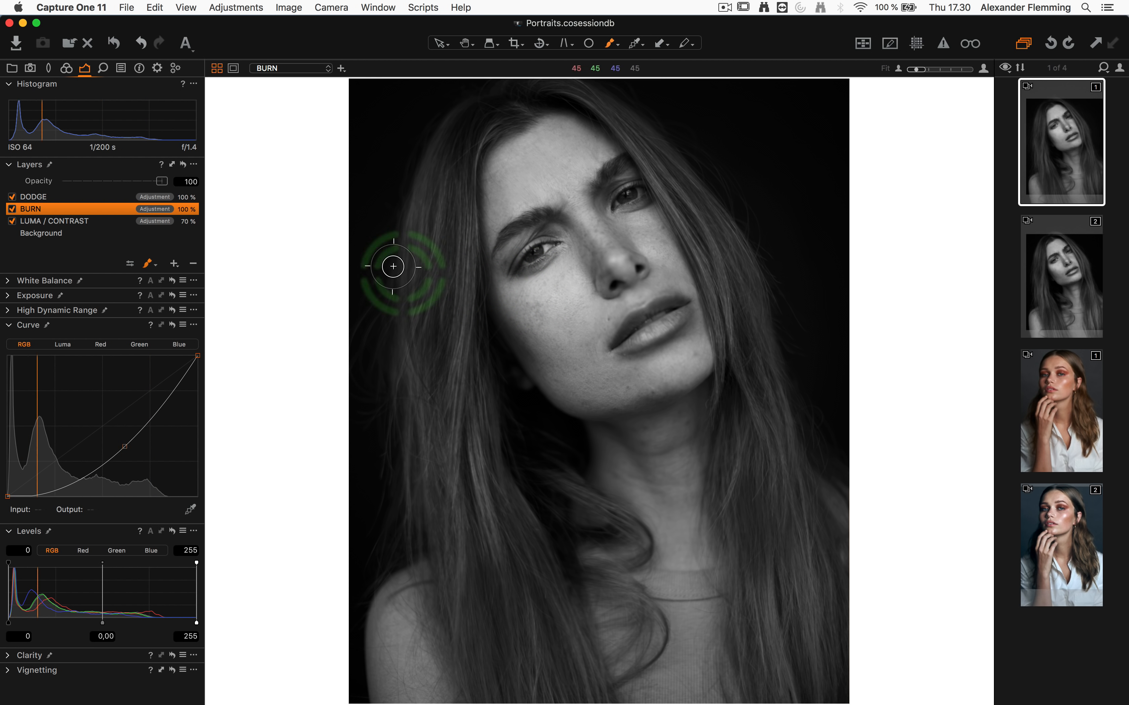
# Select the DODGE layer and brush over the nose bridge and forehead to brighten their highlights
pyautogui.click(54, 196)
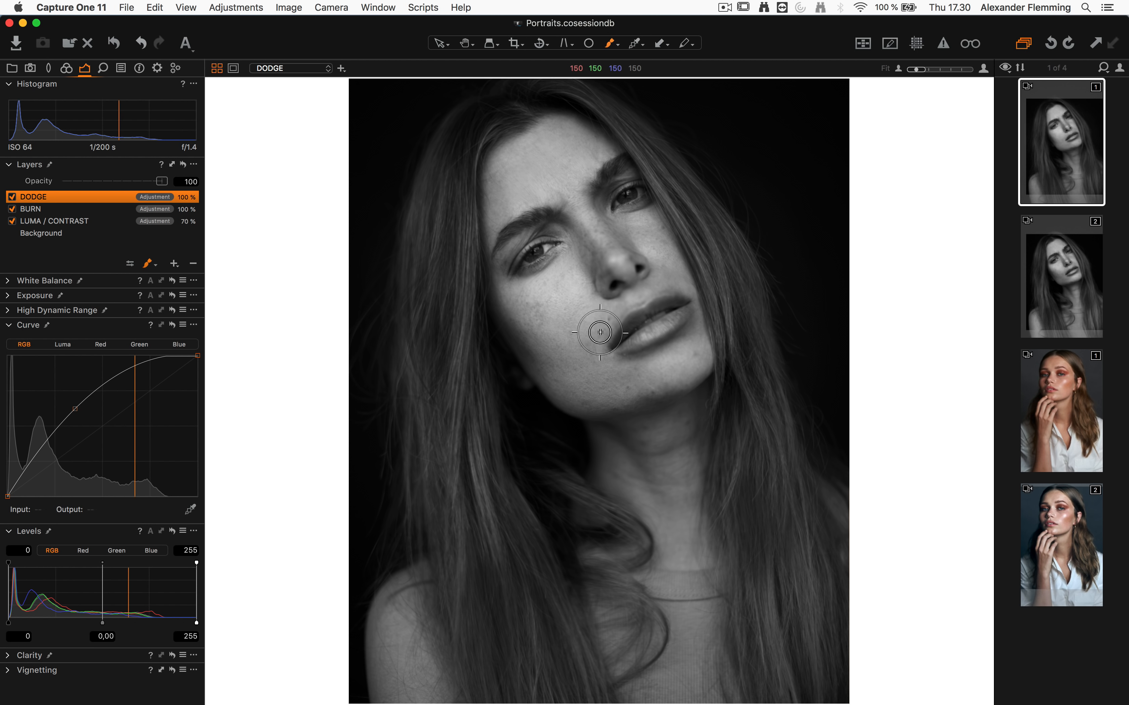
pyautogui.rightClick(607, 265)
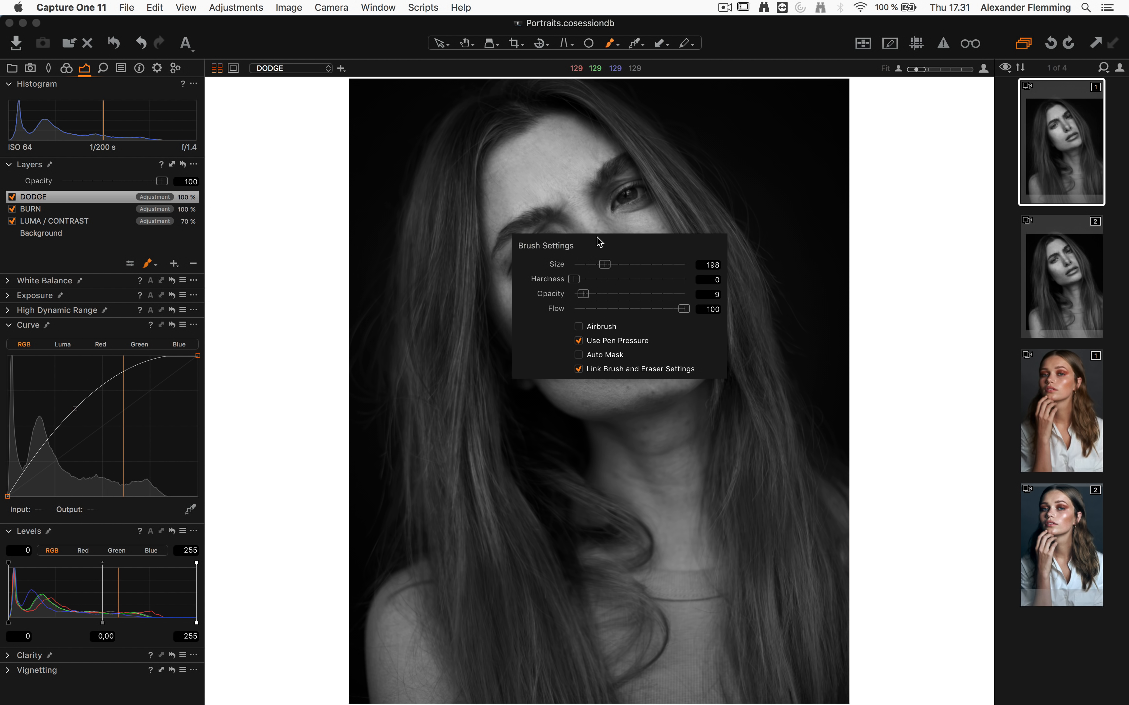
pyautogui.click(591, 226)
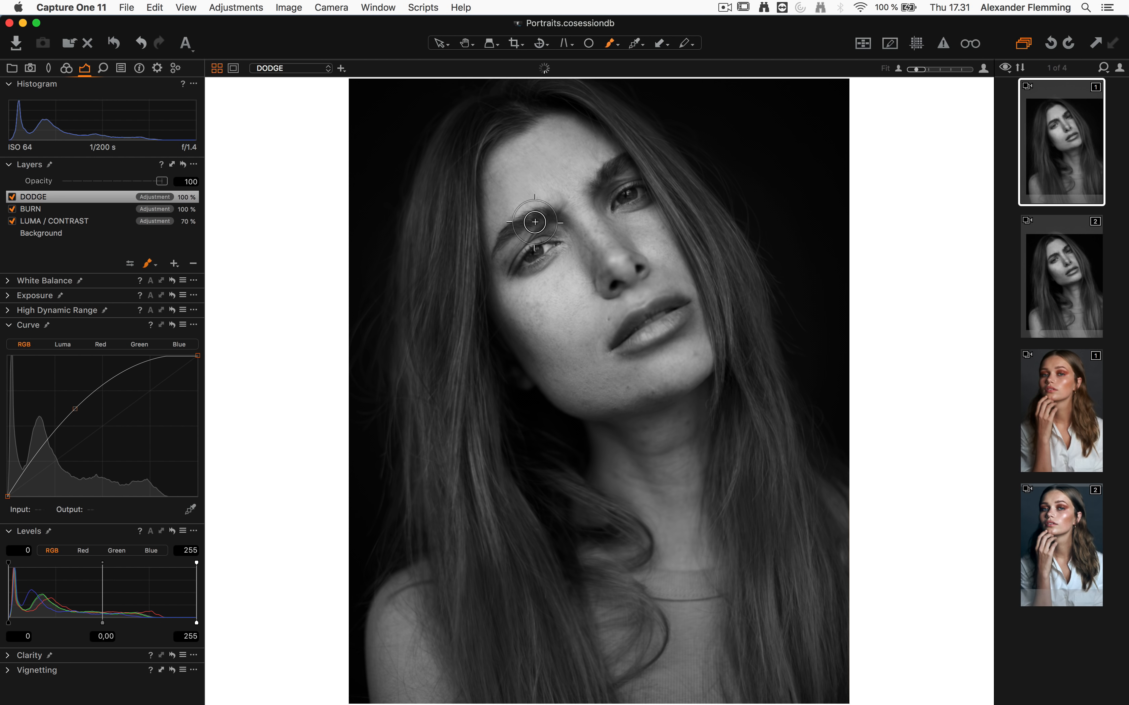
pyautogui.rightClick(550, 186)
pyautogui.click(527, 161)
pyautogui.moveTo(525, 166)
pyautogui.mouseDown()
pyautogui.moveTo(532, 191)
pyautogui.moveTo(590, 188)
pyautogui.mouseUp()
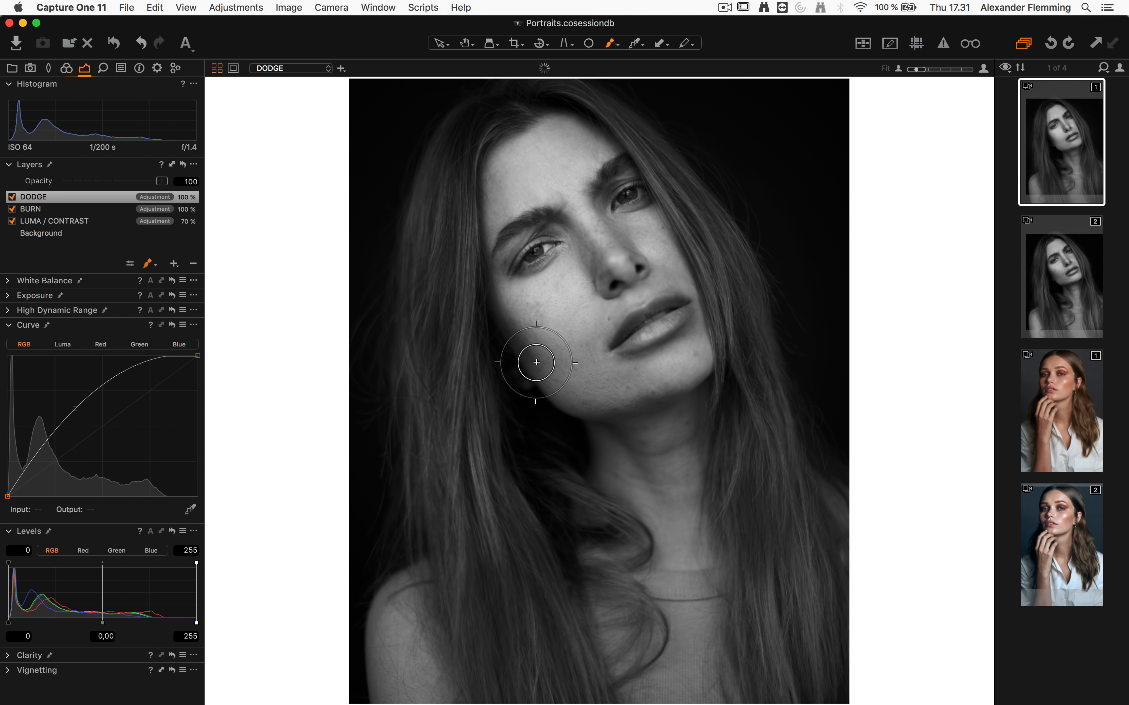
# Enlarge the brush and dodge the bare shoulder on the DODGE layer
pyautogui.rightClick(446, 624)
pyautogui.moveTo(444, 620); pyautogui.dragTo(450, 619)
pyautogui.click(431, 550)
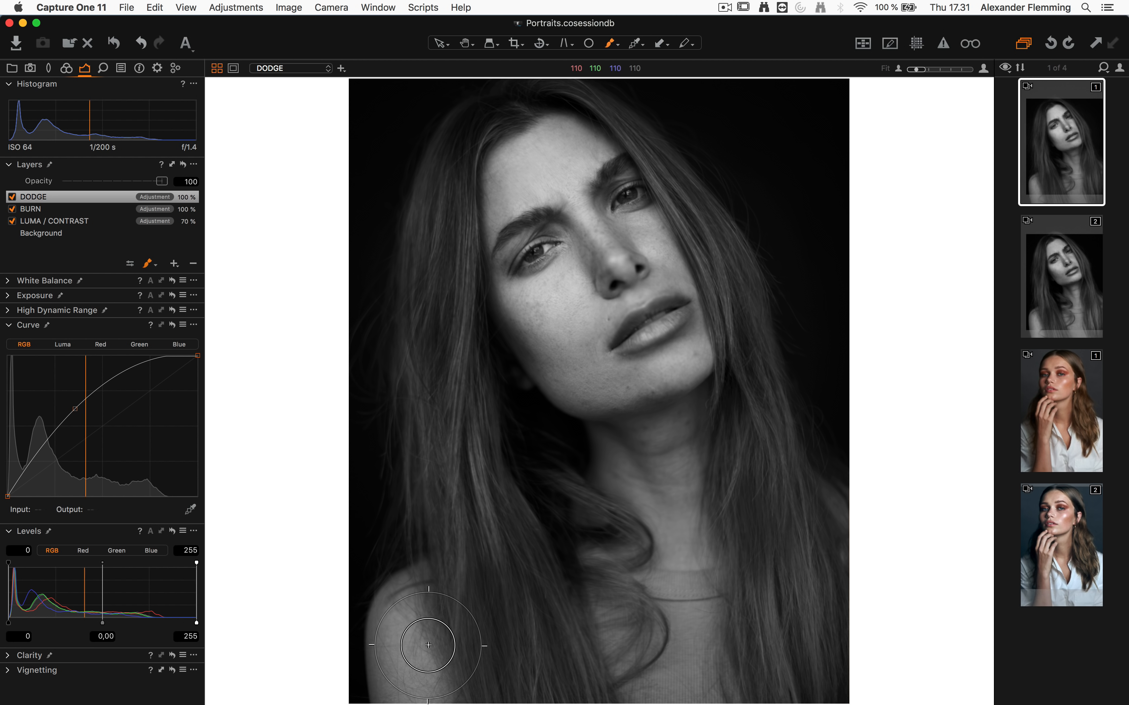
pyautogui.moveTo(418, 691)
pyautogui.mouseDown()
pyautogui.moveTo(432, 672)
pyautogui.moveTo(423, 635)
pyautogui.mouseUp()
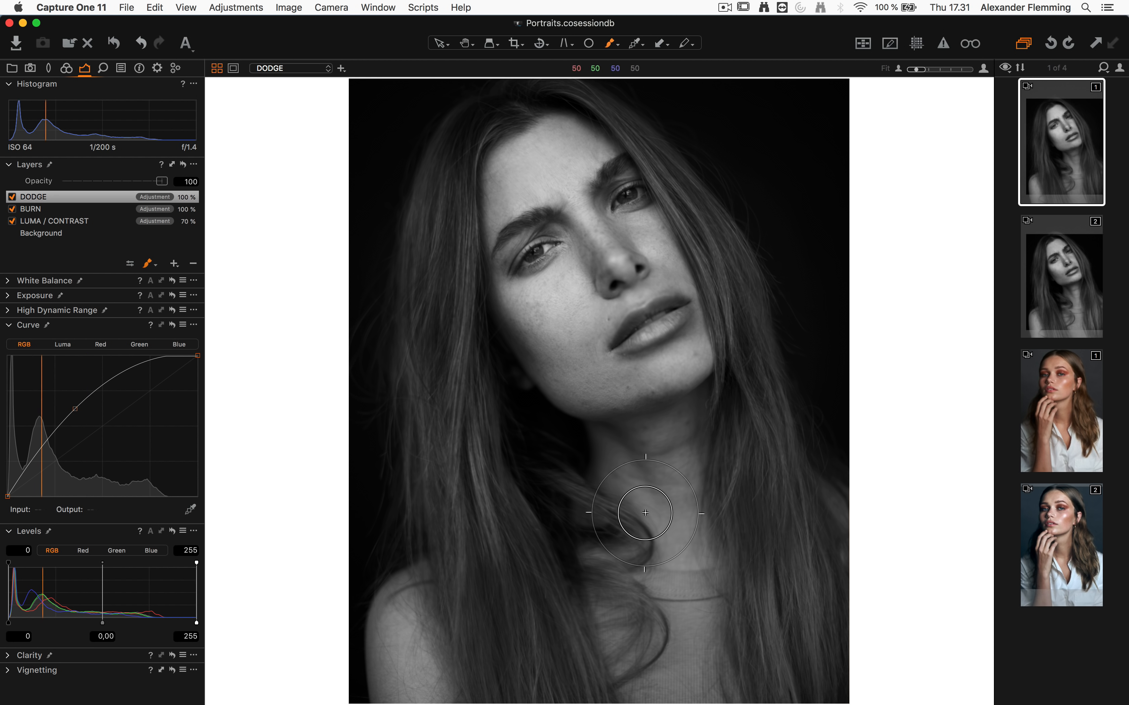
pyautogui.rightClick(536, 298)
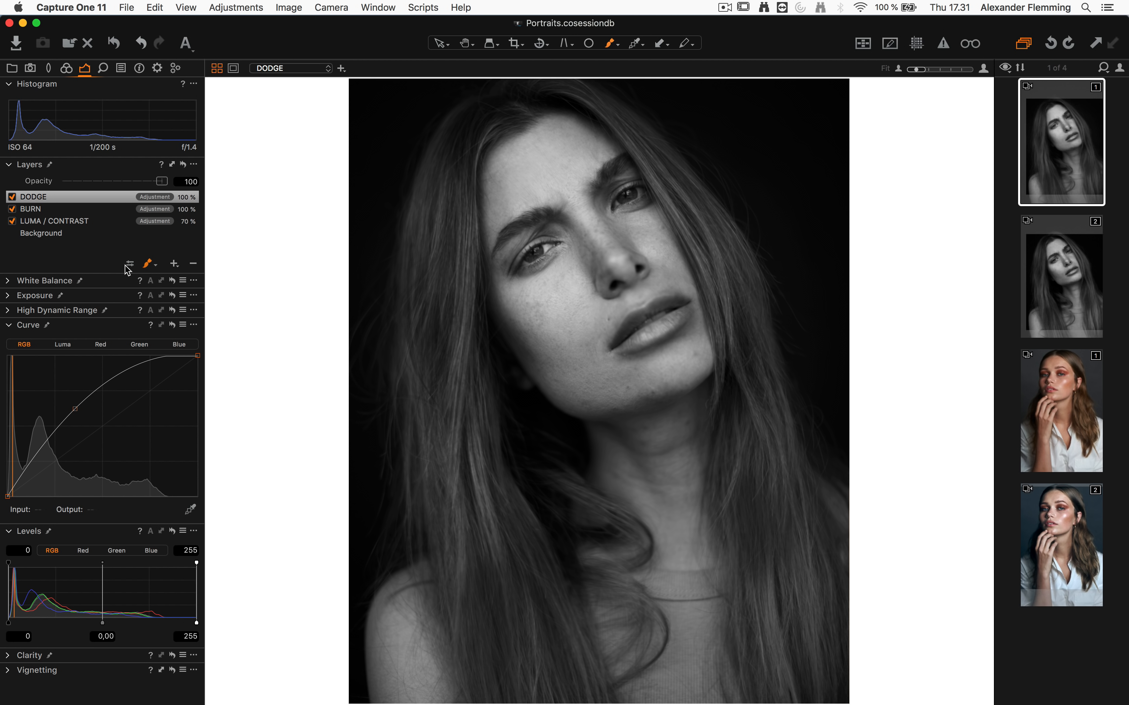
# Select the BURN layer, reduce the brush size, and burn the jawline, side of the nose, cheek, mouth area and upper forehead
pyautogui.click(29, 210)
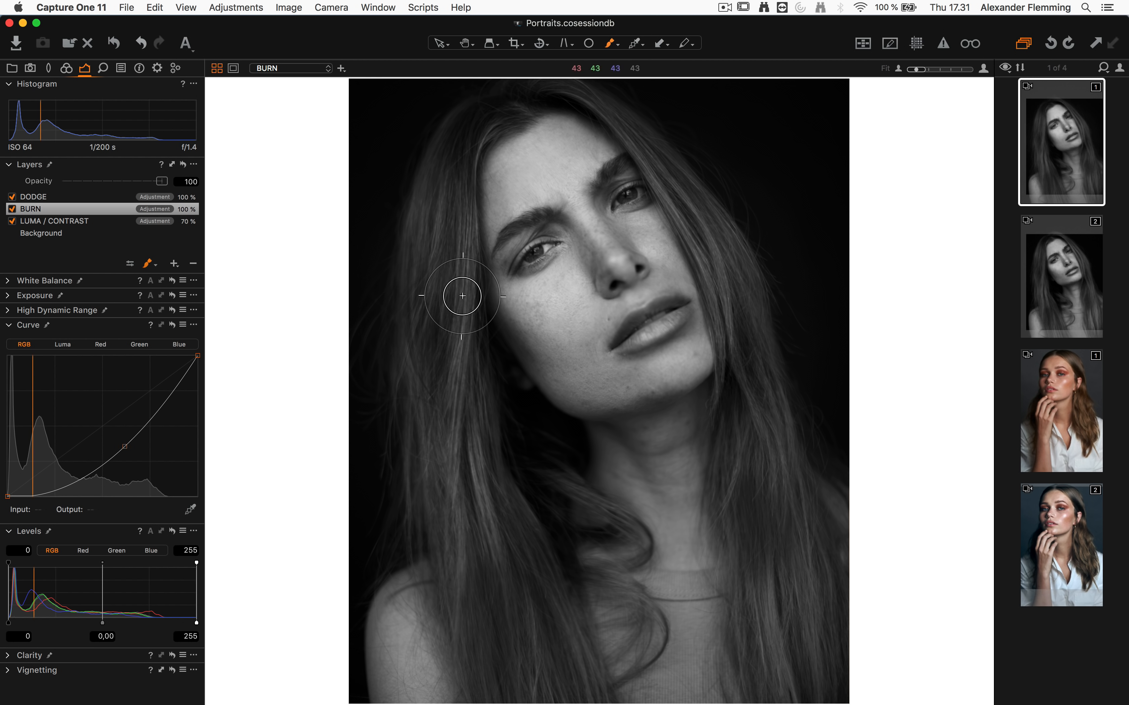
pyautogui.rightClick(539, 249)
pyautogui.moveTo(500, 241); pyautogui.dragTo(497, 242)
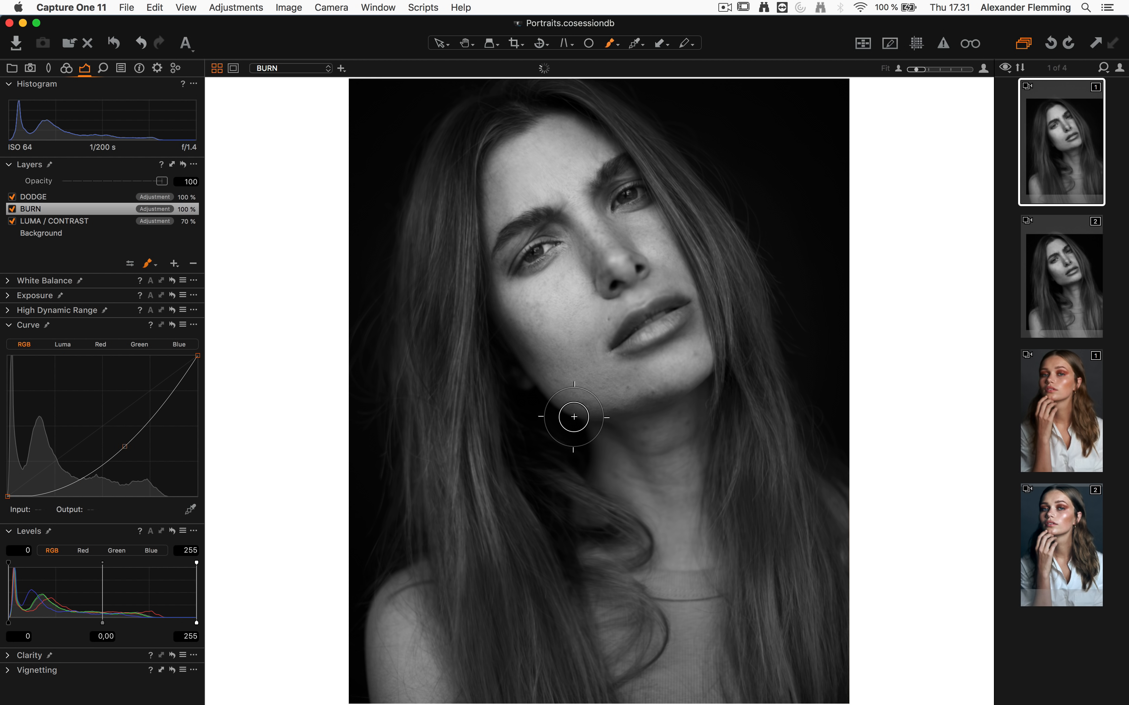
pyautogui.moveTo(713, 356); pyautogui.dragTo(709, 360)
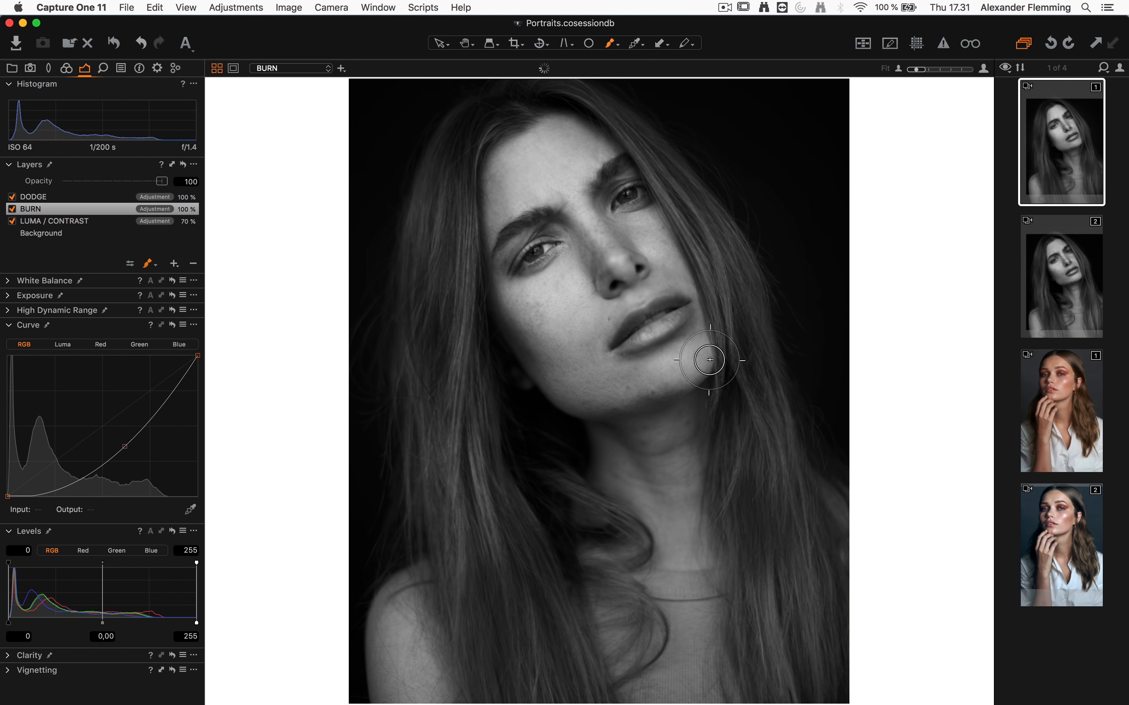
pyautogui.moveTo(580, 230); pyautogui.dragTo(590, 255)
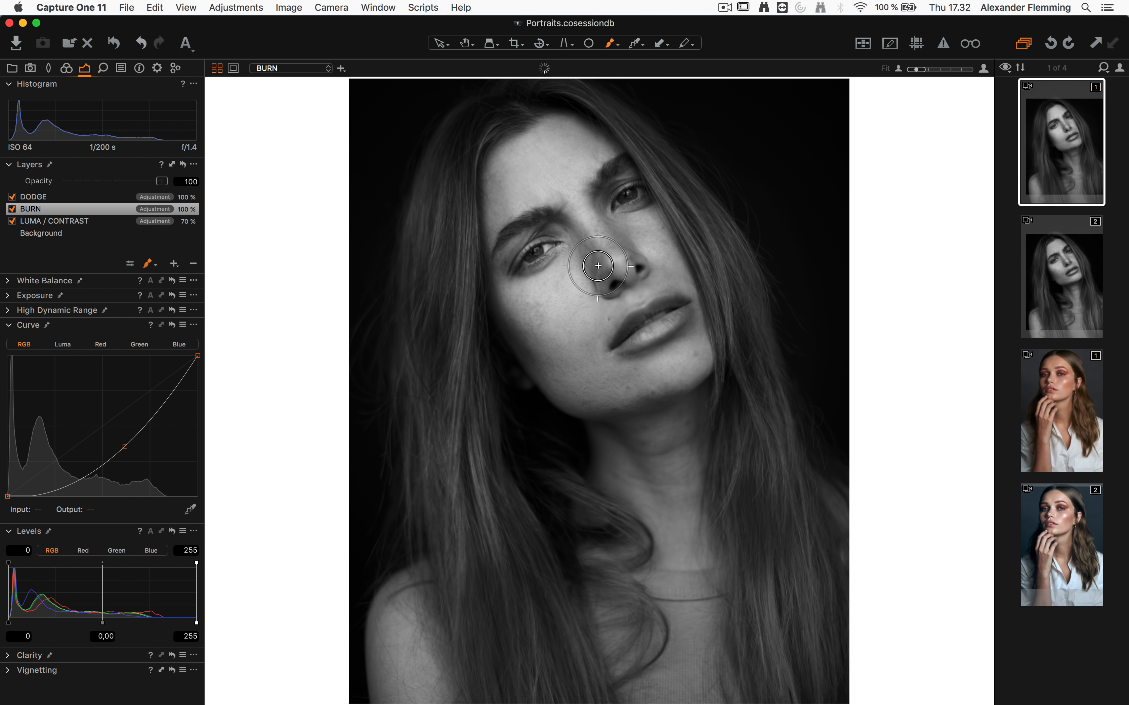
pyautogui.moveTo(636, 316); pyautogui.dragTo(632, 332)
pyautogui.moveTo(553, 297); pyautogui.dragTo(562, 268)
pyautogui.moveTo(599, 227)
pyautogui.mouseDown()
pyautogui.moveTo(632, 179)
pyautogui.moveTo(569, 124)
pyautogui.mouseUp()
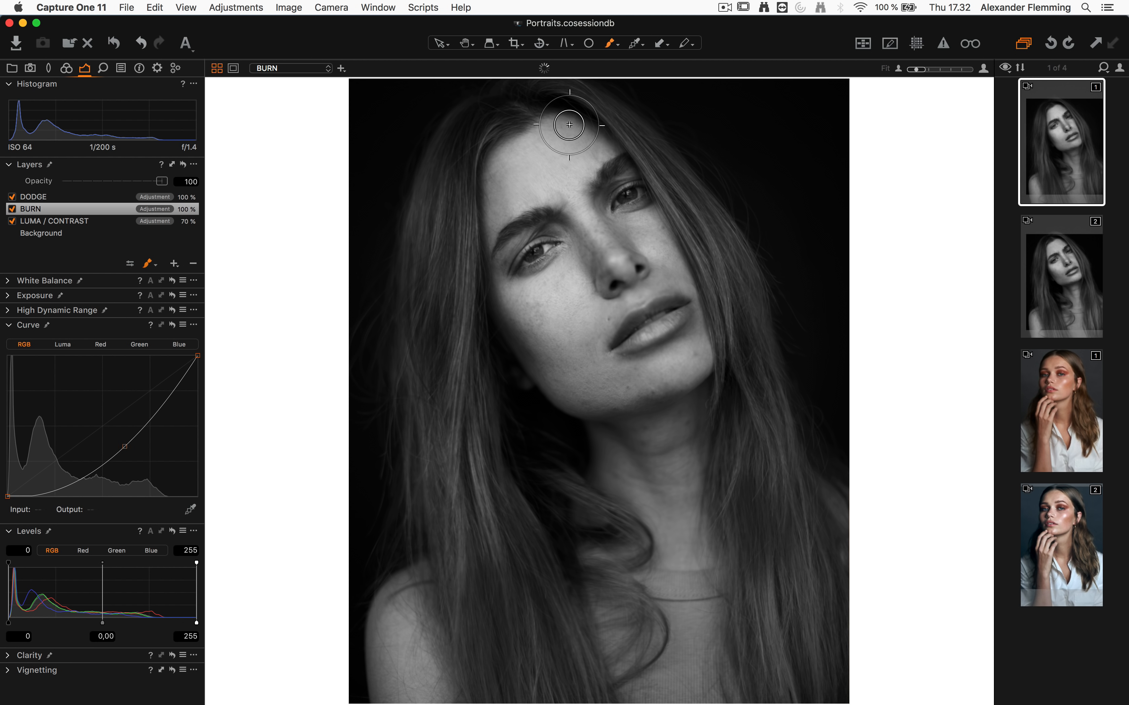
# Select the DODGE layer and brighten the center of the forehead, nose bridge, upper lip area and chin
pyautogui.click(79, 198)
pyautogui.rightClick(601, 251)
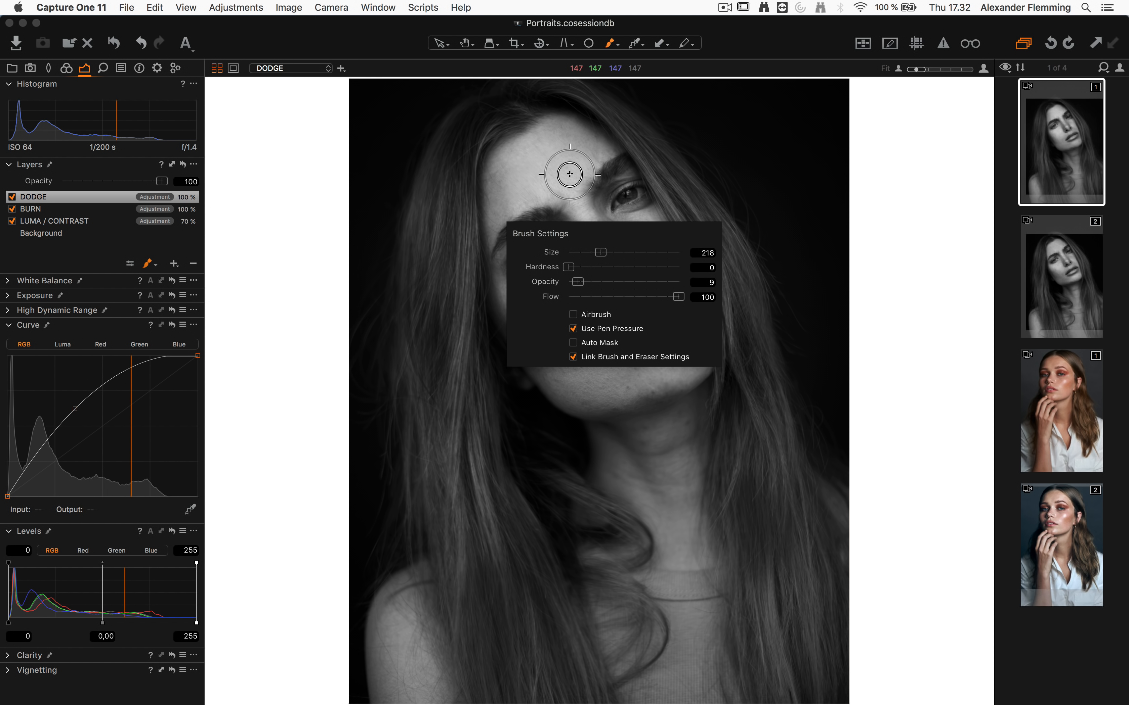
pyautogui.click(569, 174)
pyautogui.moveTo(594, 229); pyautogui.dragTo(608, 249)
pyautogui.moveTo(623, 305); pyautogui.dragTo(620, 315)
pyautogui.moveTo(638, 359); pyautogui.dragTo(638, 363)
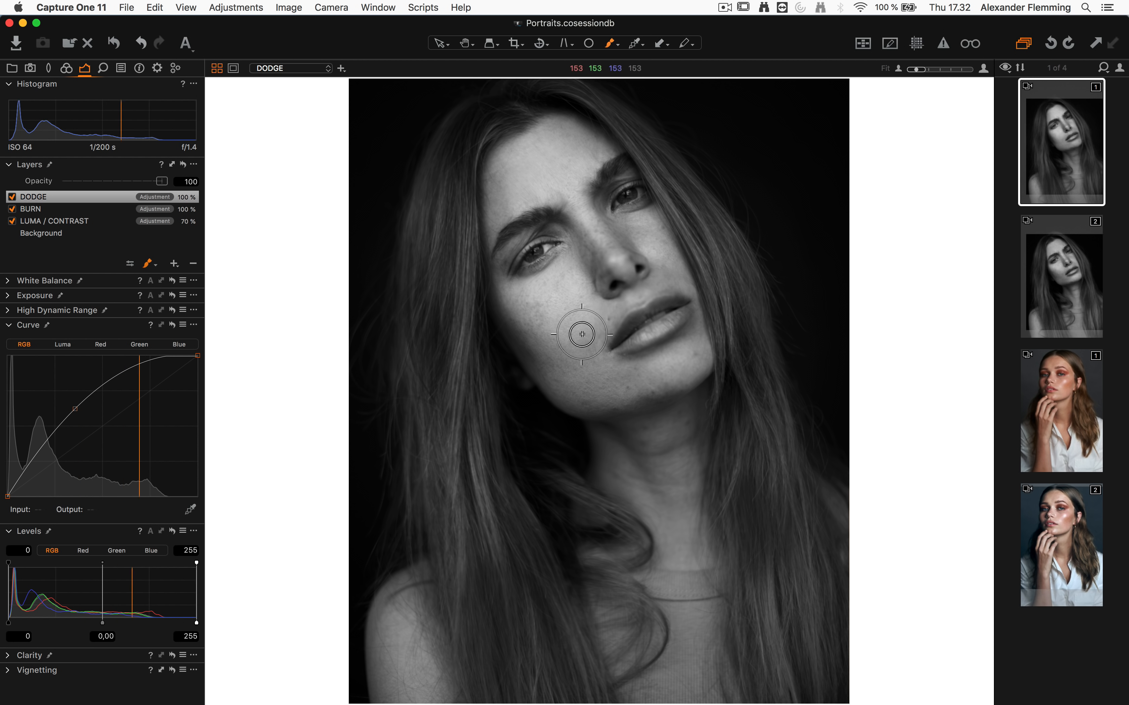
# Dodge the lower lip and the area under the nearer eye on the DODGE layer
pyautogui.rightClick(702, 367)
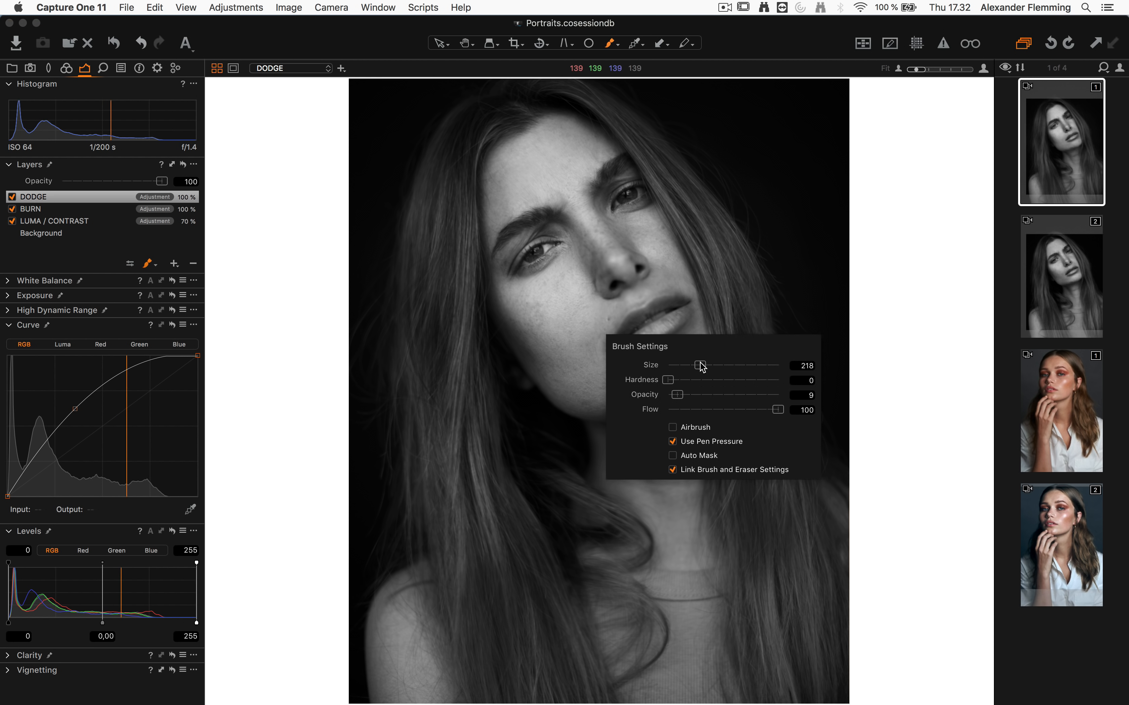
pyautogui.click(695, 345)
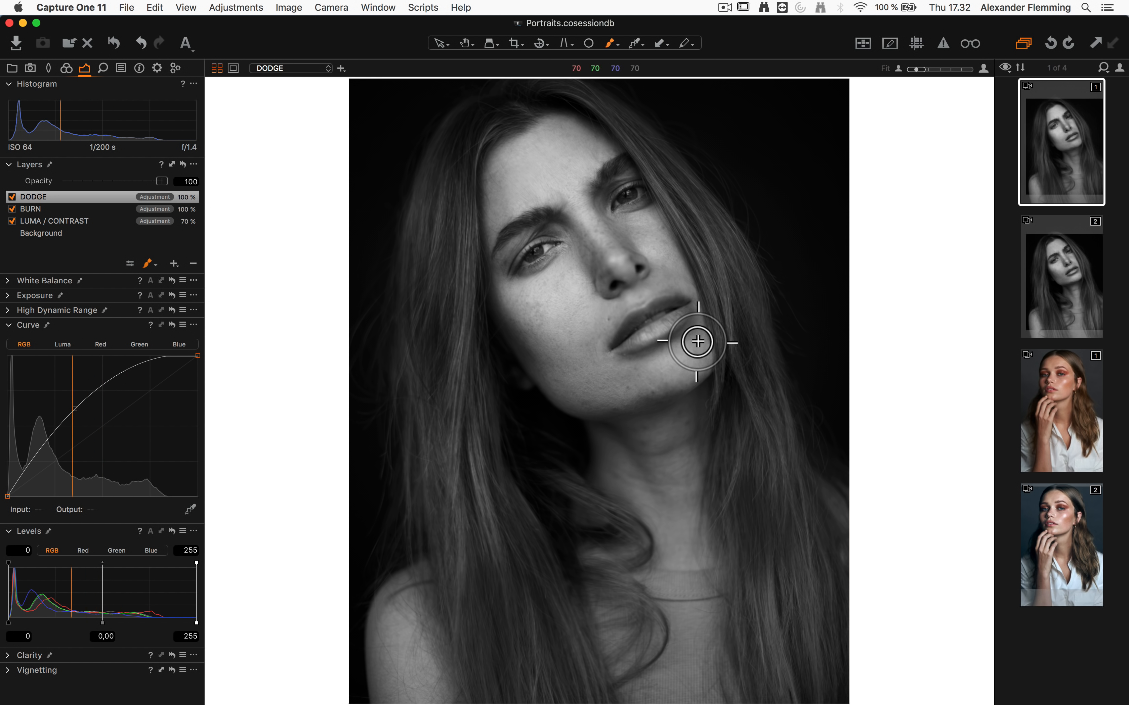
pyautogui.moveTo(660, 325); pyautogui.dragTo(672, 319)
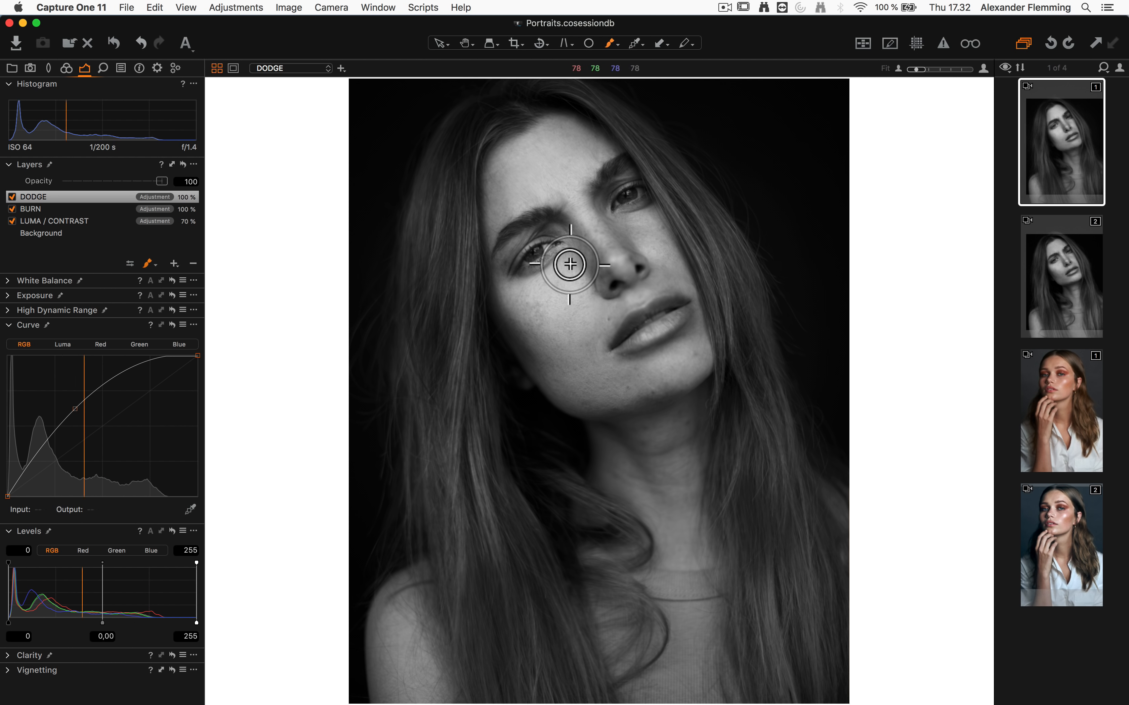
pyautogui.moveTo(570, 264); pyautogui.dragTo(544, 282)
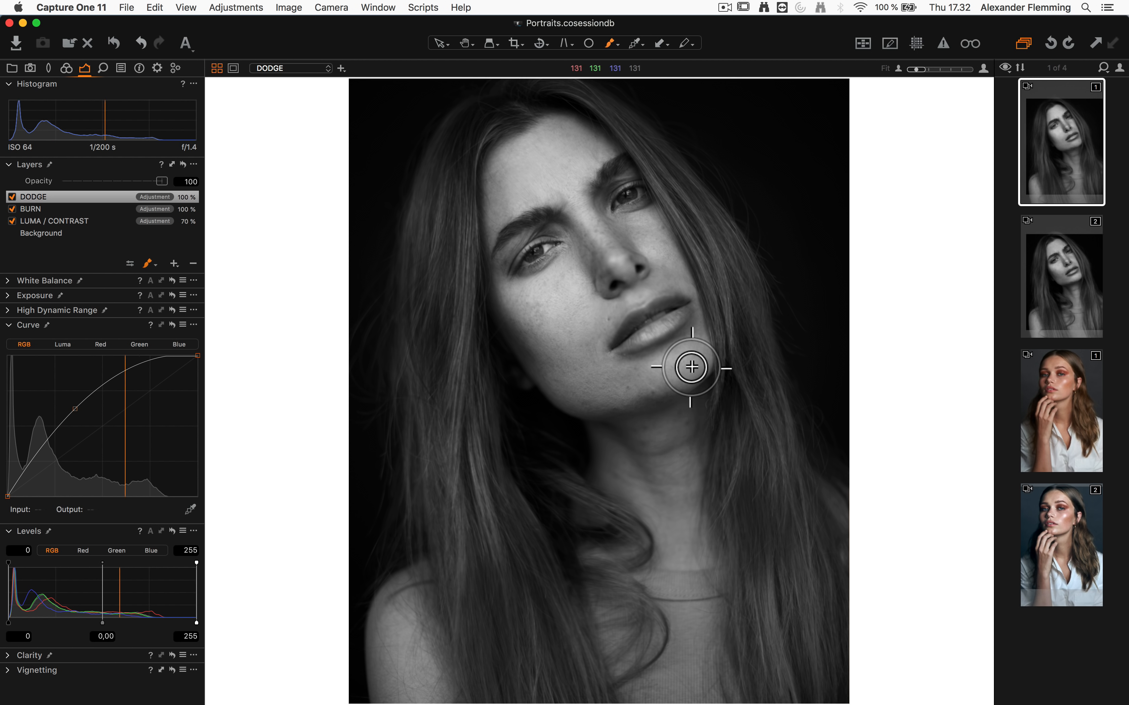
pyautogui.rightClick(665, 364)
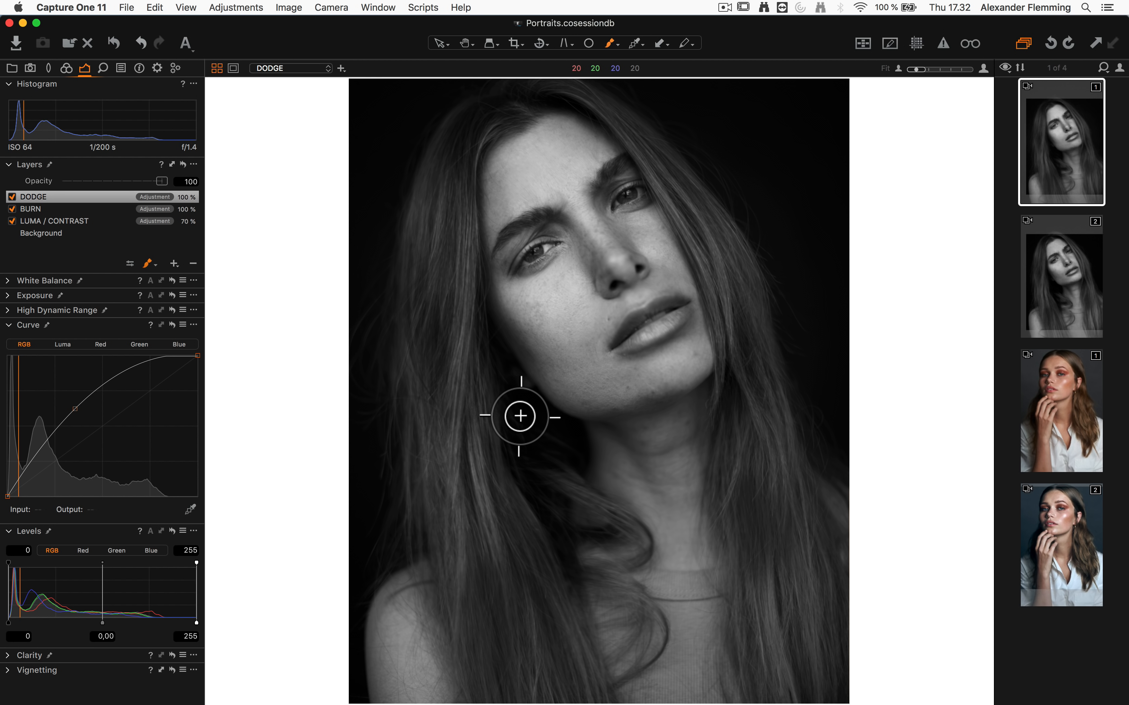
# Select the BURN layer, set the brush size to 323, and burn the cheek and the jawline under the chin
pyautogui.click(94, 209)
pyautogui.rightClick(652, 415)
pyautogui.moveTo(655, 411); pyautogui.dragTo(660, 411)
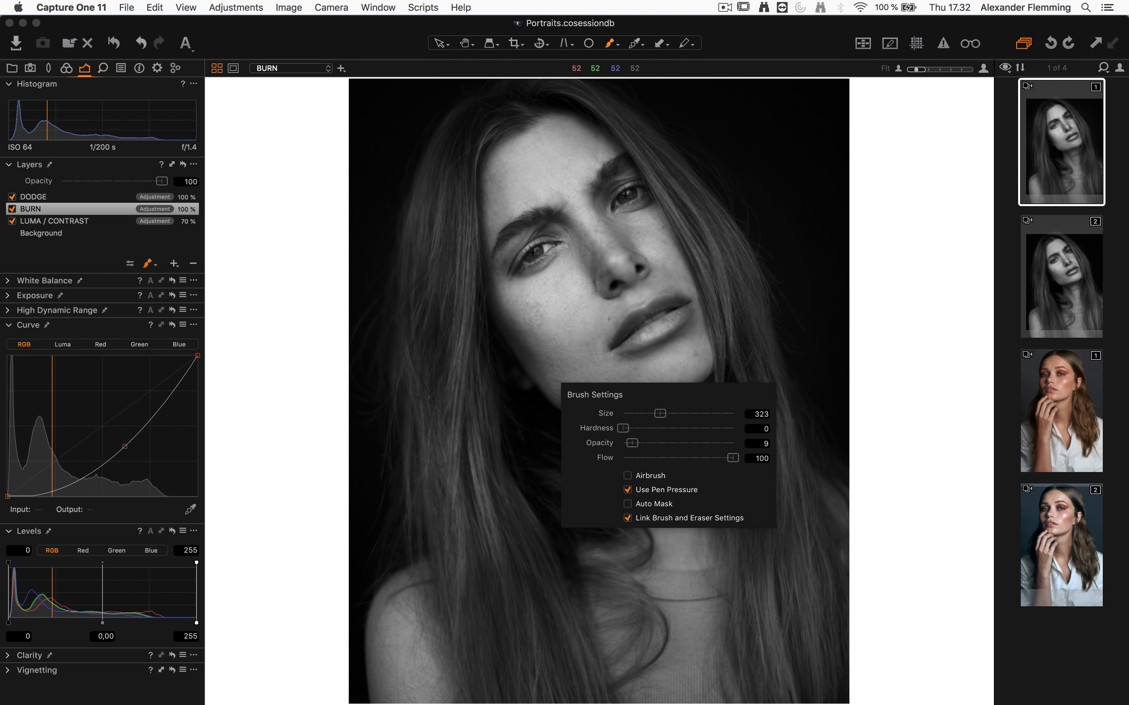
pyautogui.moveTo(590, 363)
pyautogui.mouseDown()
pyautogui.moveTo(562, 364)
pyautogui.moveTo(523, 331)
pyautogui.moveTo(570, 351)
pyautogui.moveTo(541, 367)
pyautogui.moveTo(561, 342)
pyautogui.moveTo(596, 363)
pyautogui.moveTo(570, 382)
pyautogui.moveTo(544, 359)
pyautogui.moveTo(609, 395)
pyautogui.moveTo(541, 312)
pyautogui.moveTo(576, 336)
pyautogui.moveTo(607, 436)
pyautogui.moveTo(569, 347)
pyautogui.moveTo(576, 329)
pyautogui.moveTo(523, 322)
pyautogui.moveTo(555, 328)
pyautogui.mouseUp()
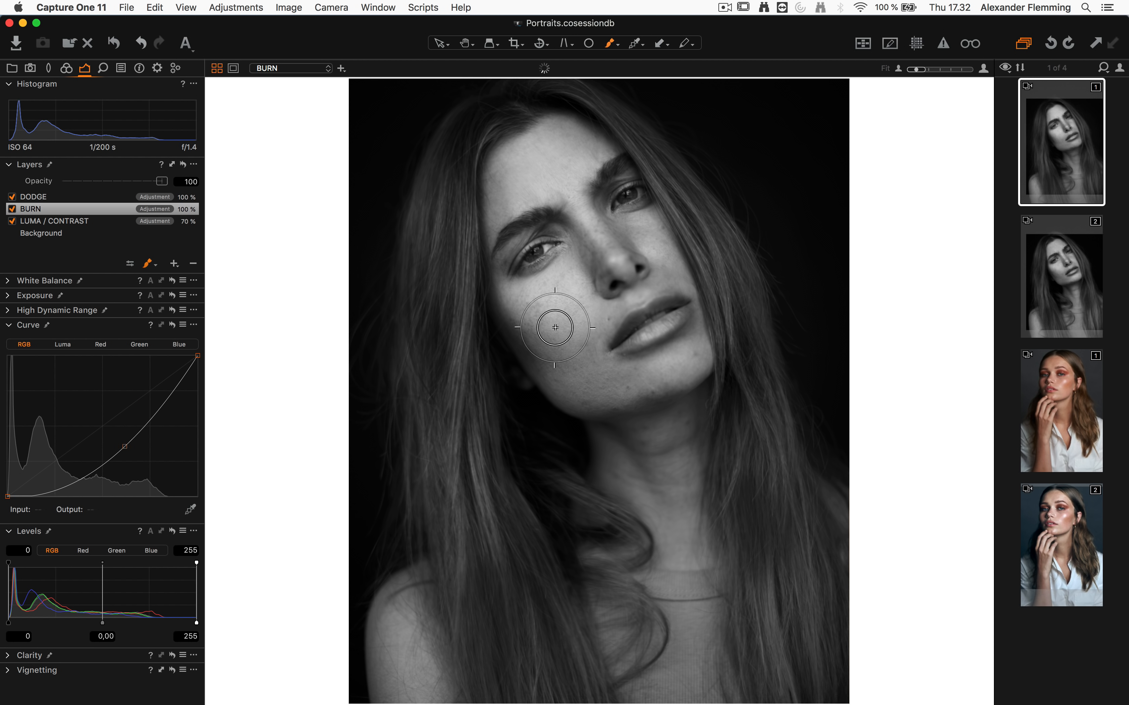
pyautogui.moveTo(588, 393)
pyautogui.mouseDown()
pyautogui.moveTo(555, 371)
pyautogui.moveTo(580, 337)
pyautogui.moveTo(530, 311)
pyautogui.moveTo(574, 332)
pyautogui.moveTo(629, 401)
pyautogui.moveTo(663, 365)
pyautogui.moveTo(715, 367)
pyautogui.mouseUp()
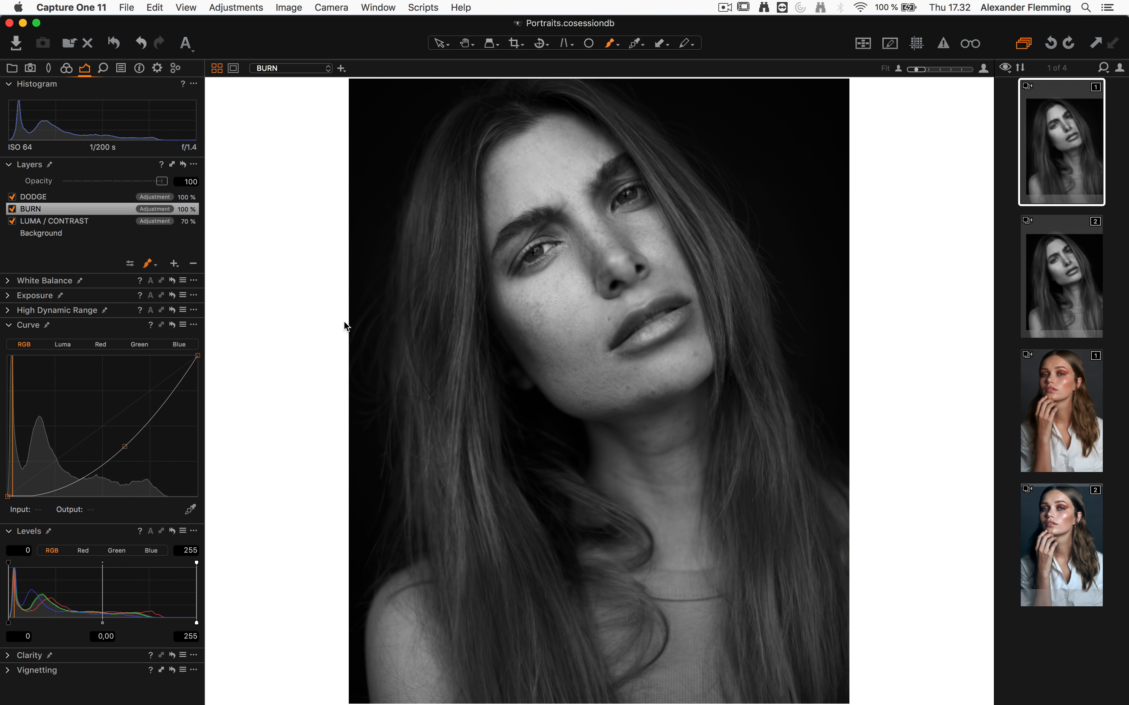
# Remove the skin spots beside the mouth, below the lower lip and on the chin
pyautogui.click(650, 353)
pyautogui.moveTo(479, 358); pyautogui.dragTo(546, 359)
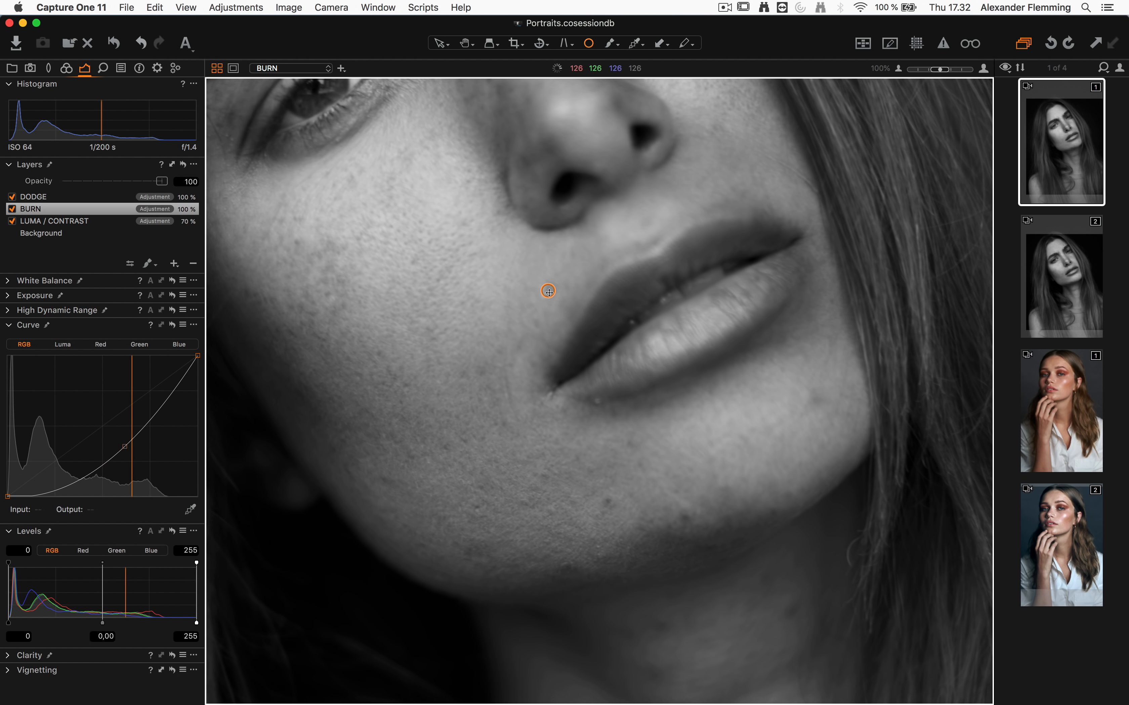
pyautogui.click(608, 503)
pyautogui.click(632, 442)
pyautogui.click(685, 517)
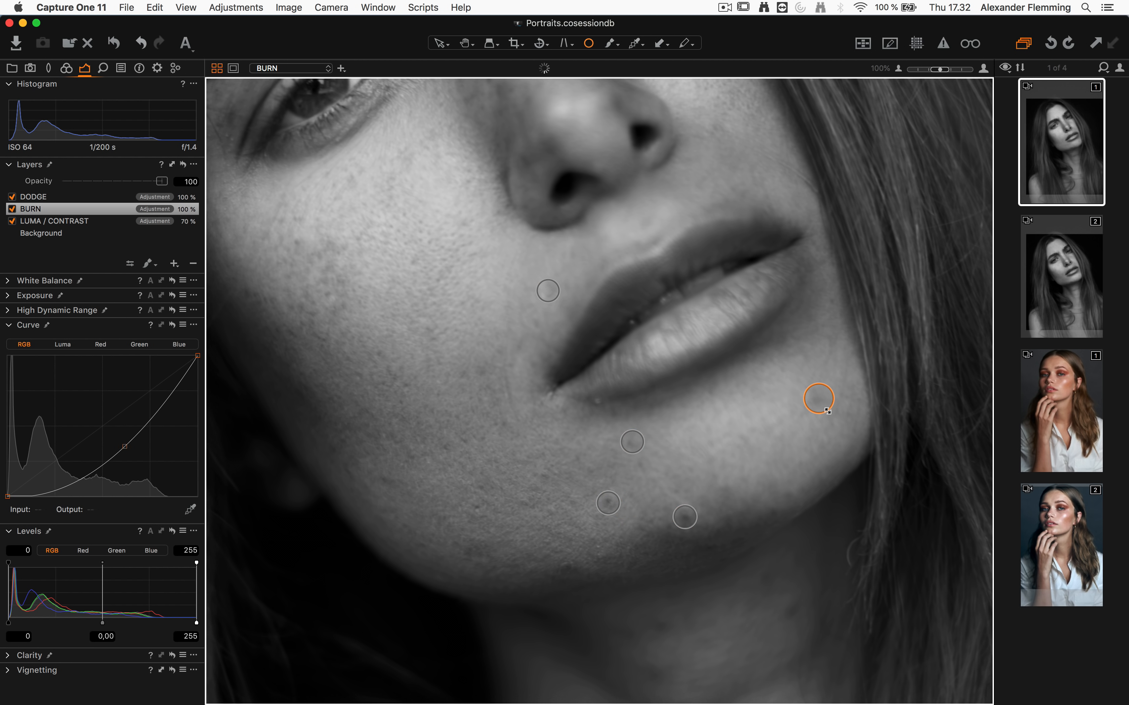
# Remove the remaining skin spots on the cheek, along the jawline and on the neck under the chin
pyautogui.click(415, 261)
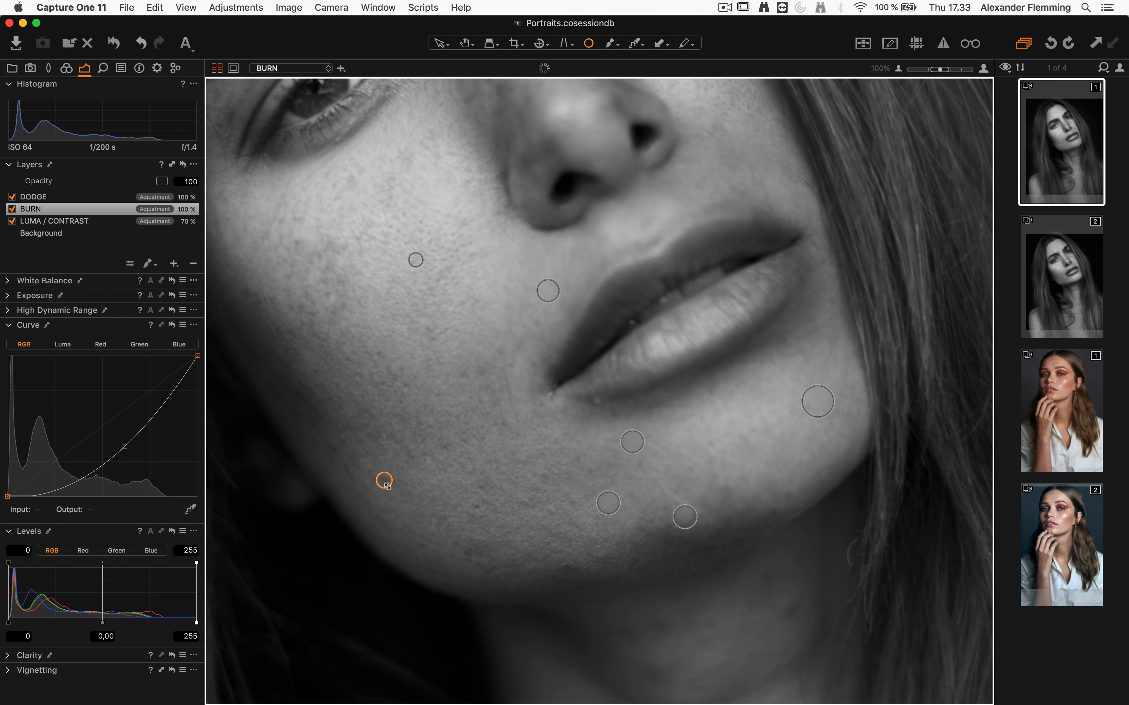
pyautogui.click(472, 553)
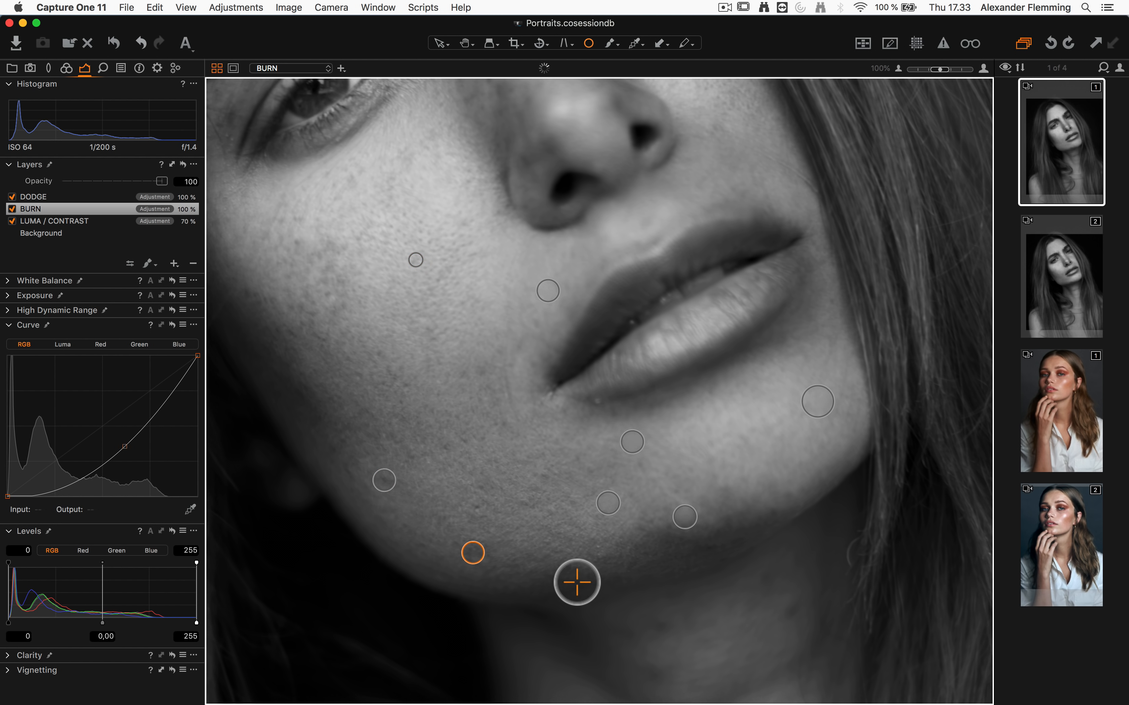
pyautogui.click(565, 568)
pyautogui.click(661, 626)
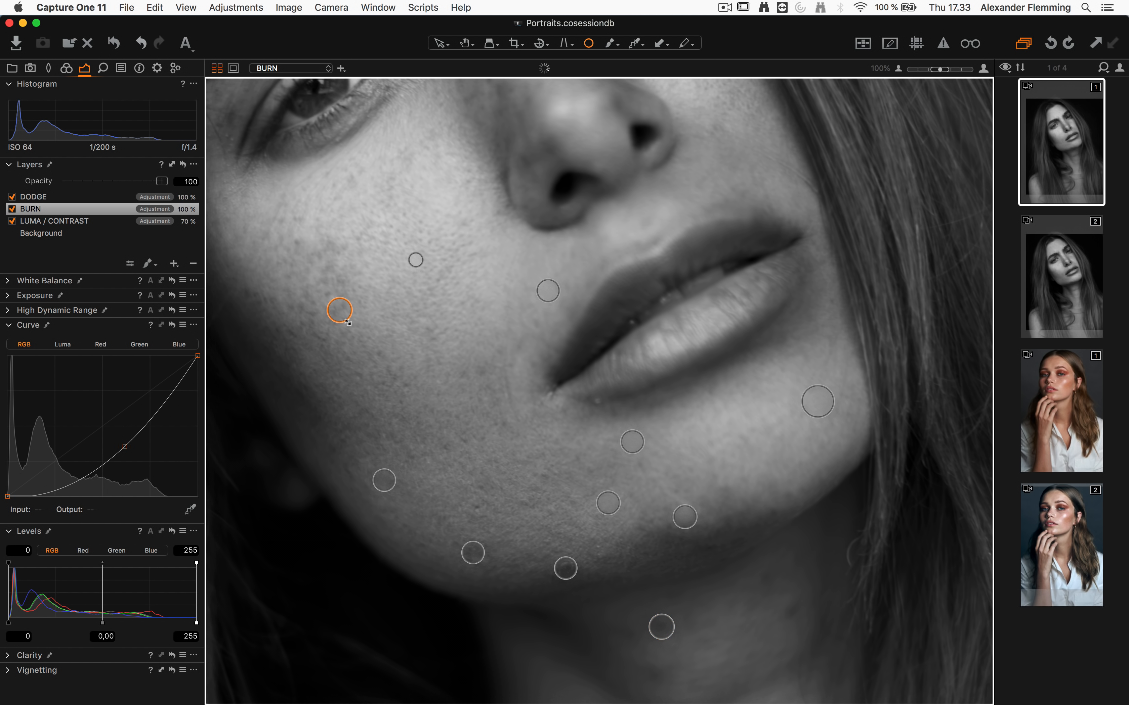
pyautogui.click(466, 44)
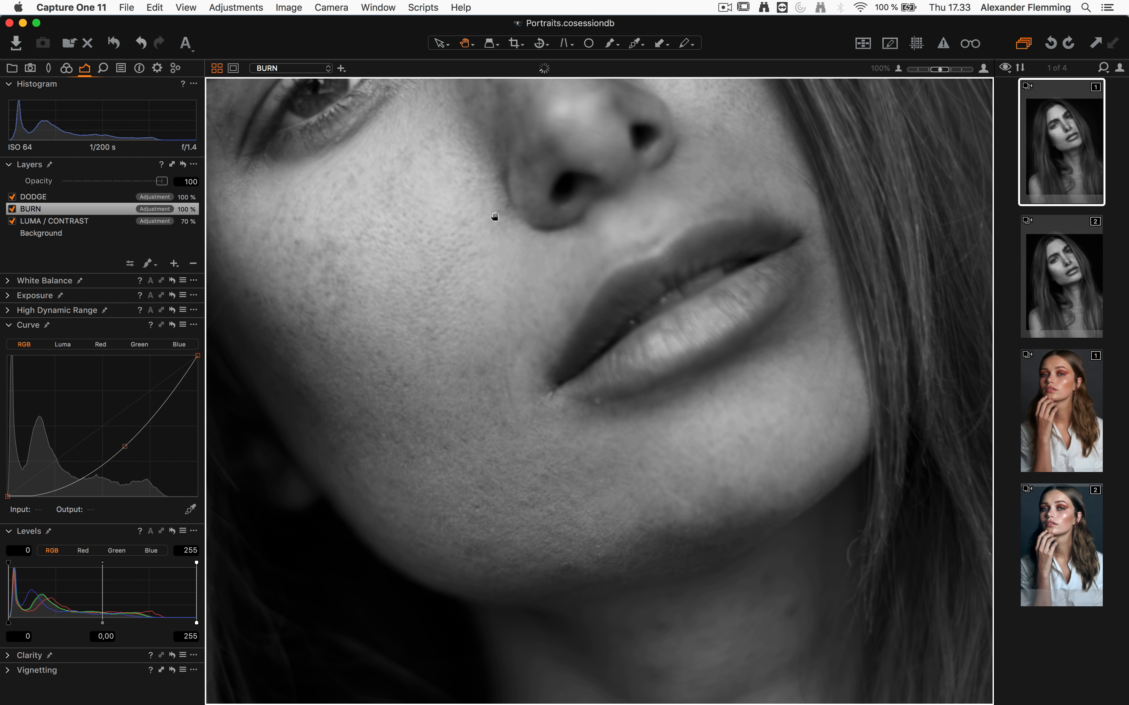
pyautogui.doubleClick(473, 273)
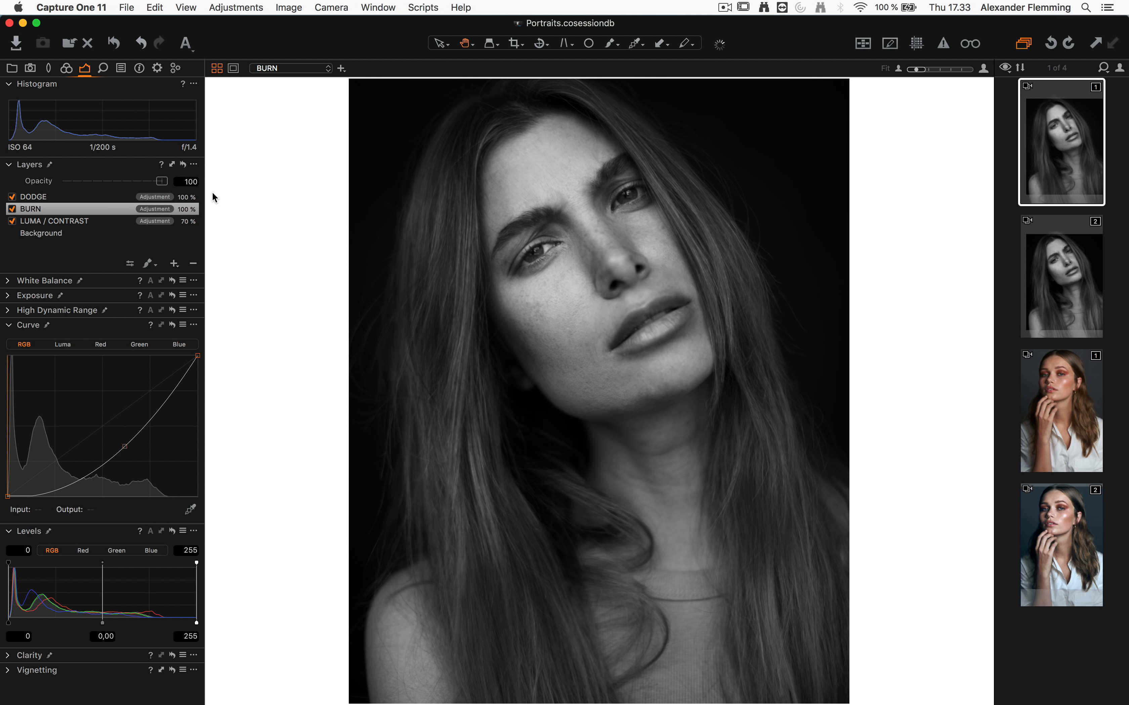
# Compare the portrait with all layer adjustments temporarily switched off and back on
pyautogui.click(183, 164)
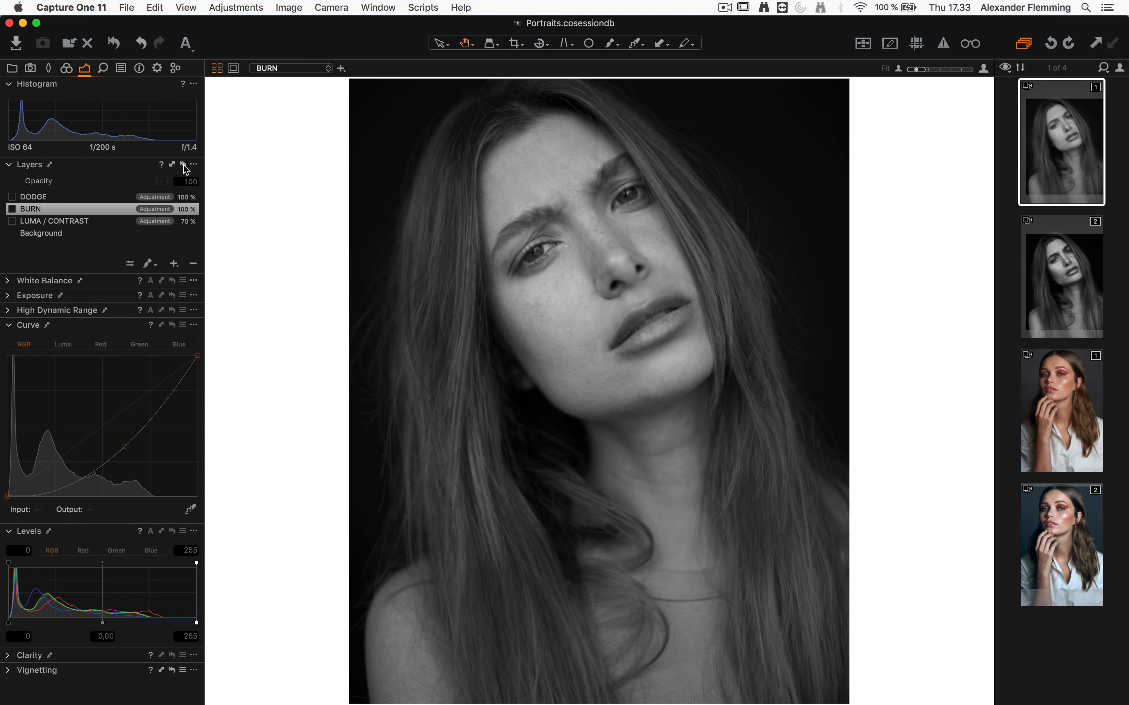
pyautogui.click(185, 169)
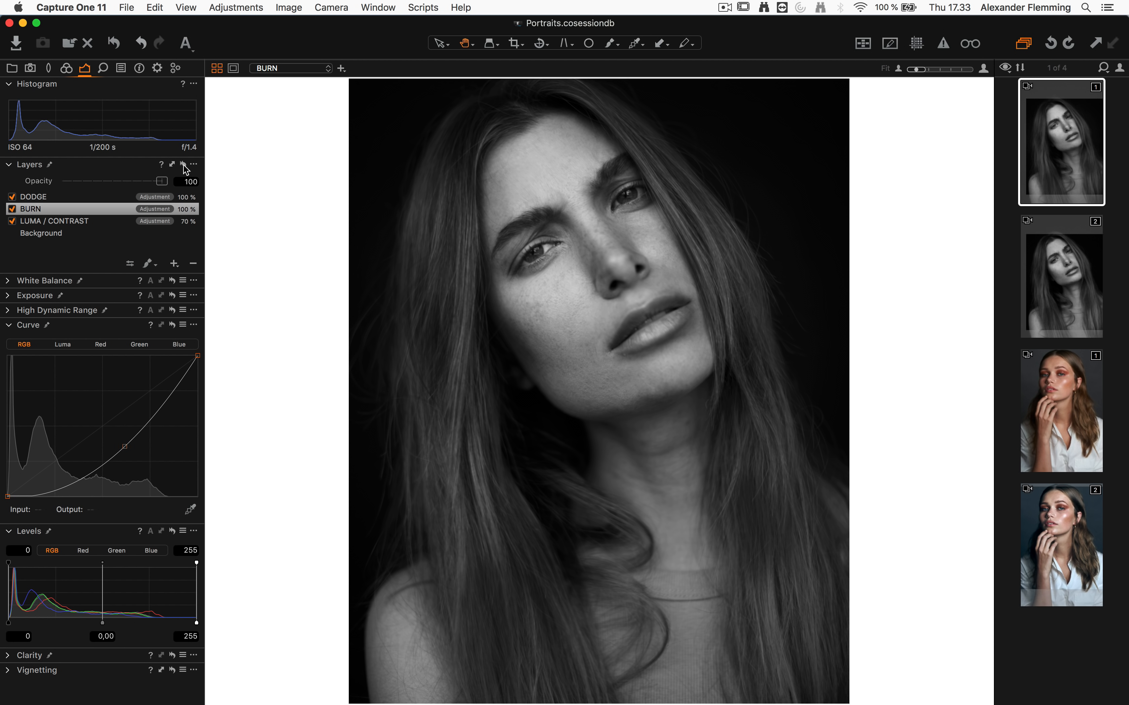
pyautogui.click(185, 170)
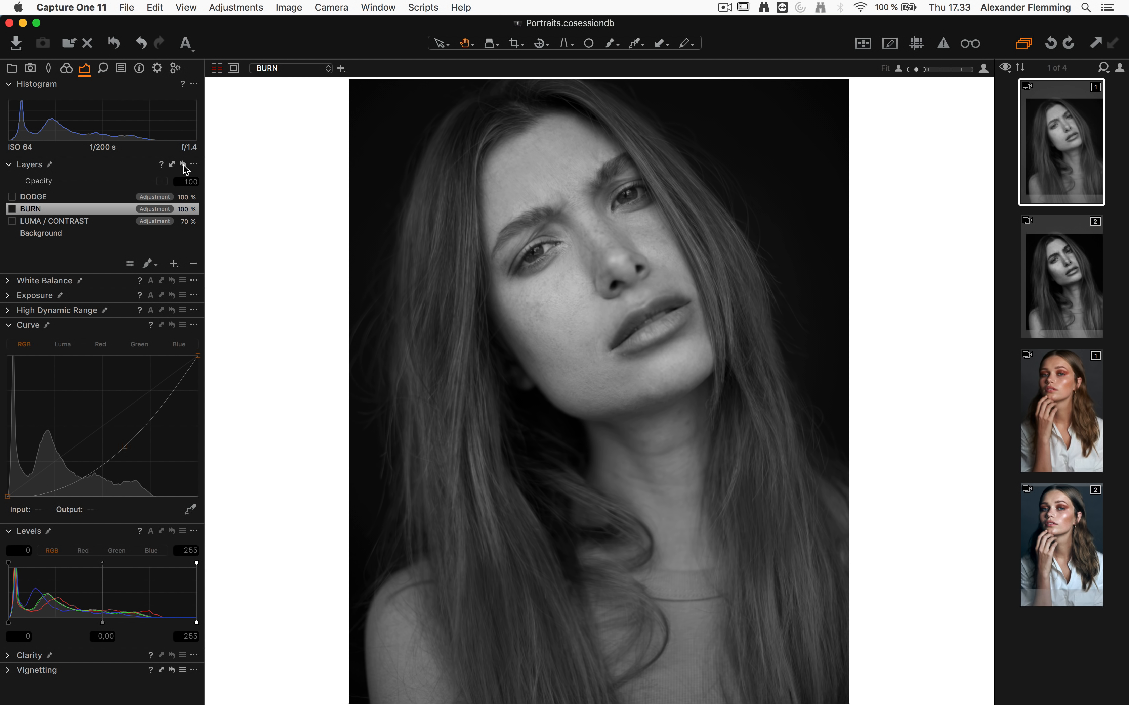
pyautogui.click(185, 169)
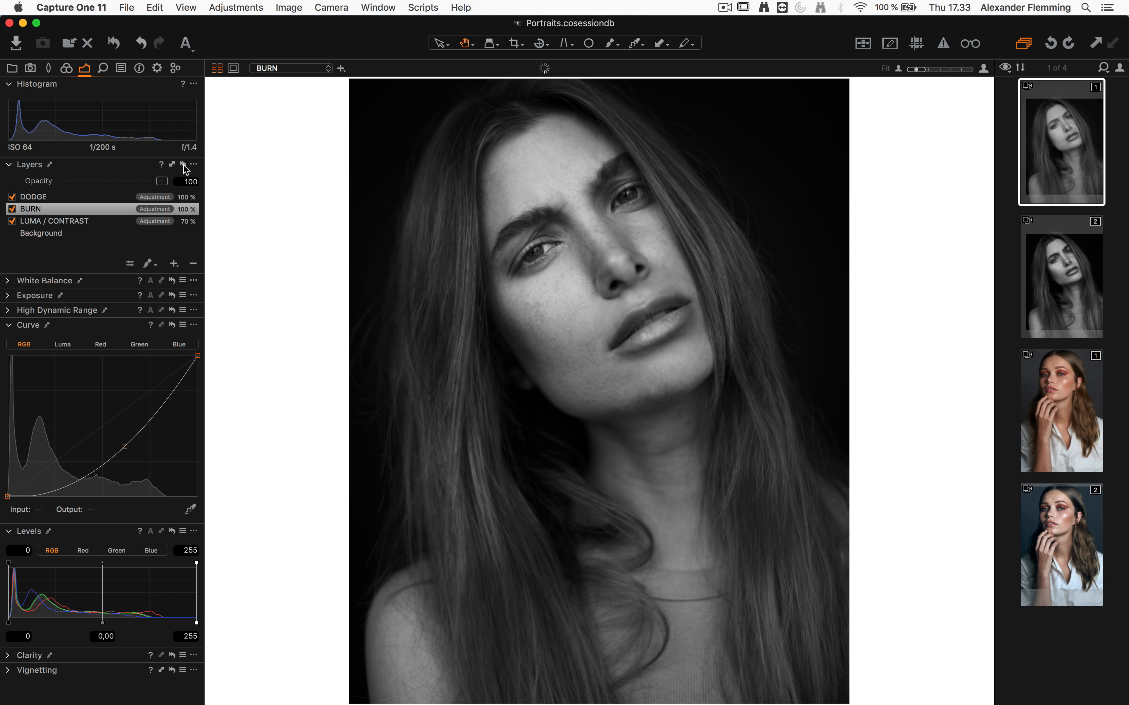
pyautogui.click(307, 219)
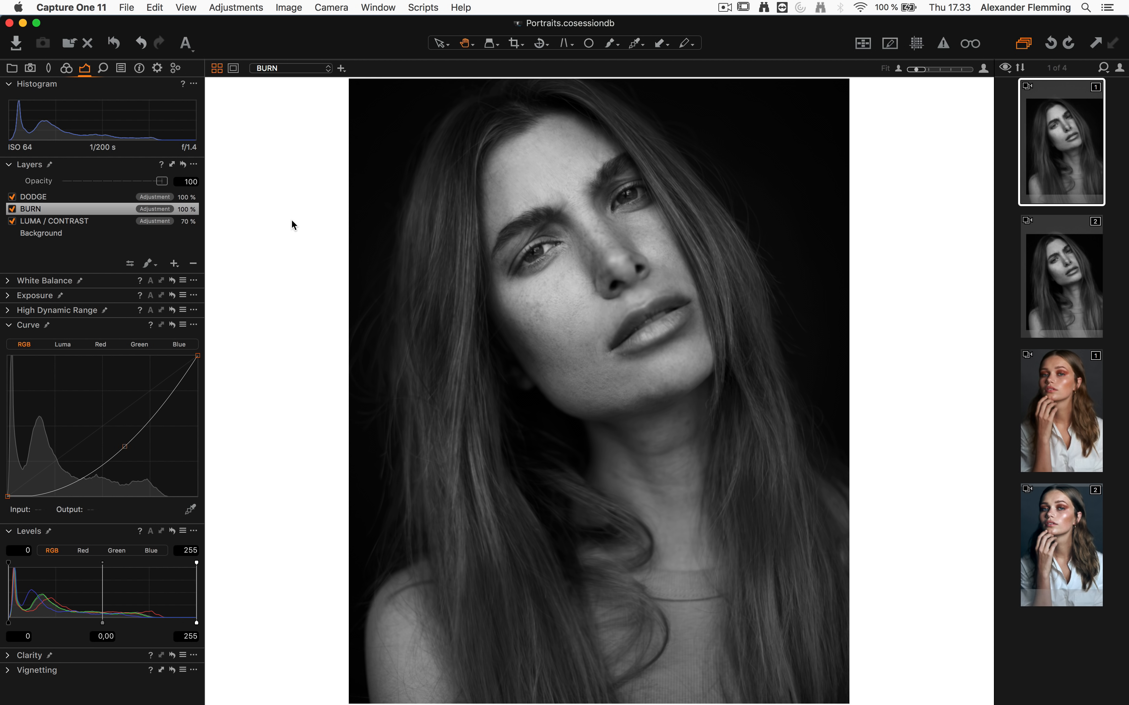
# Set the LUMA / CONTRAST layer's opacity to 90 and compare the portrait with its unadjusted version
pyautogui.click(119, 221)
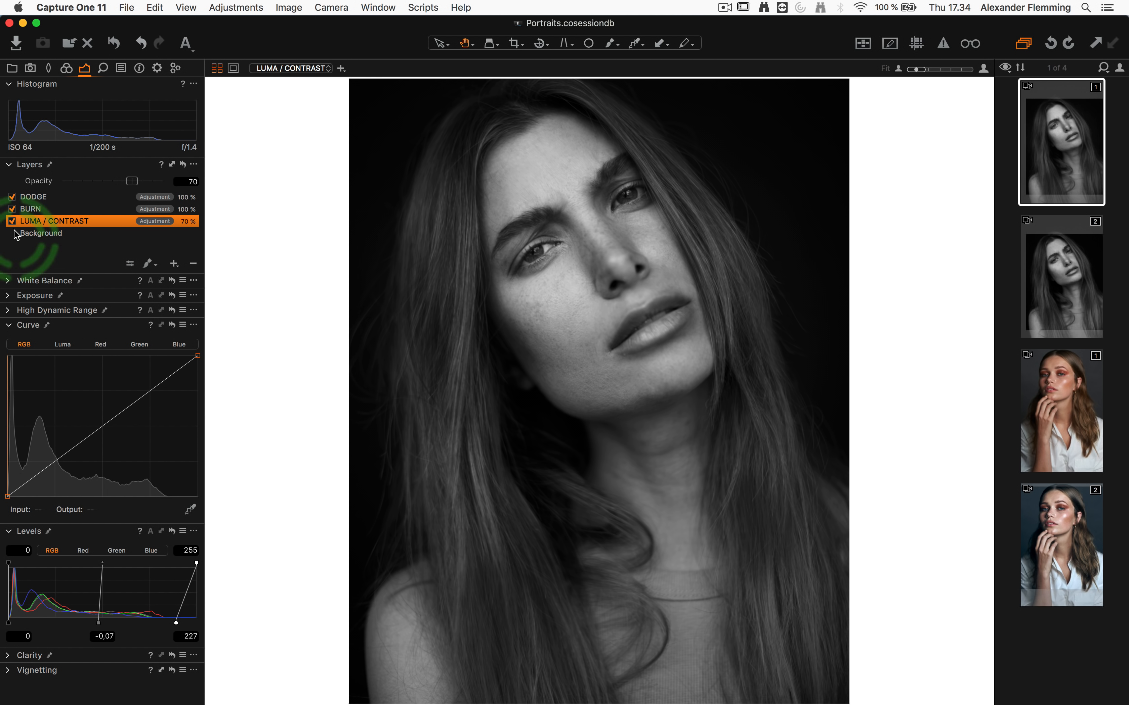
pyautogui.click(9, 296)
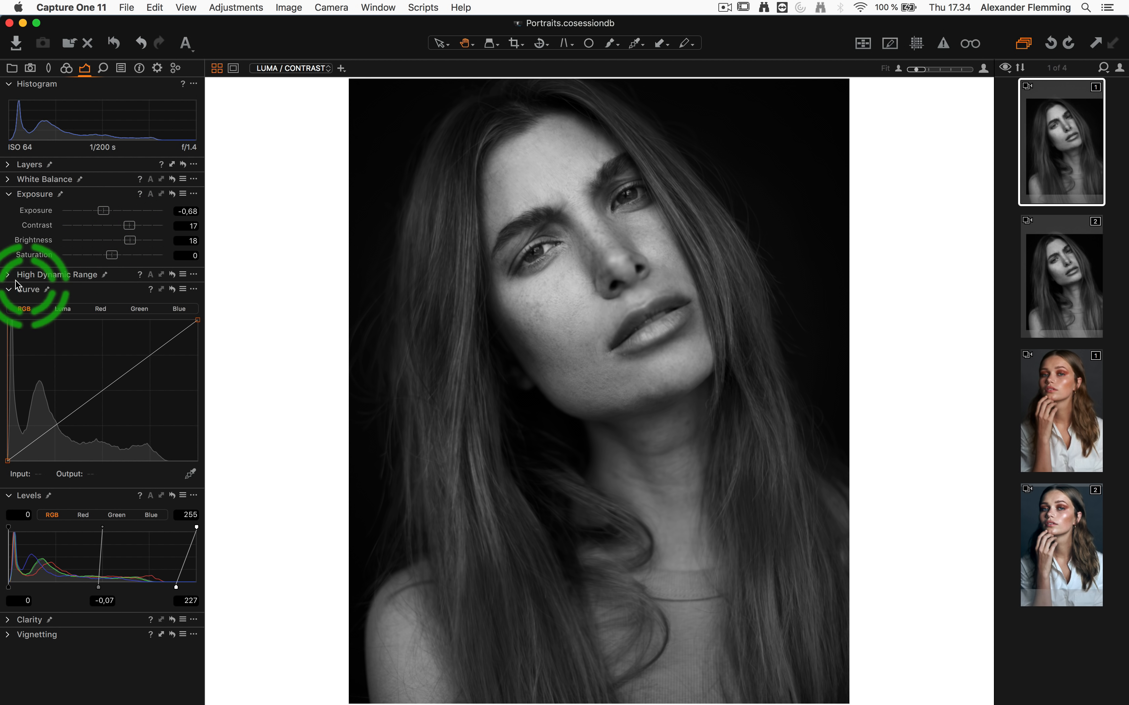
pyautogui.click(9, 289)
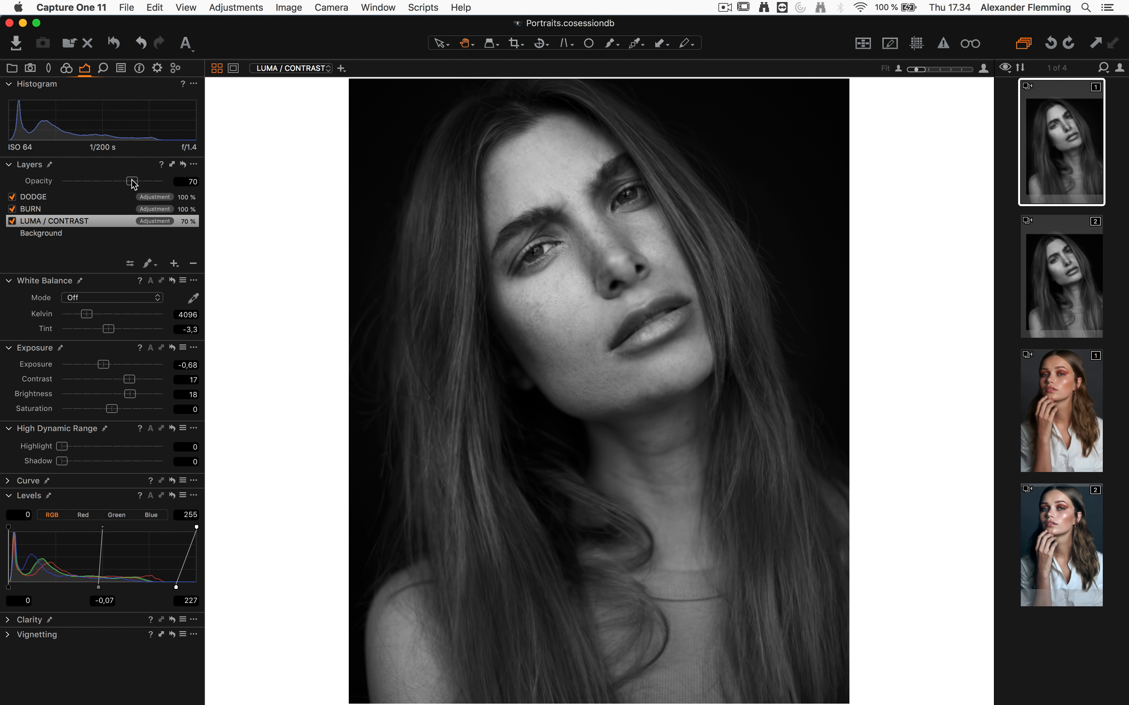
pyautogui.moveTo(133, 185)
pyautogui.mouseDown()
pyautogui.moveTo(107, 186)
pyautogui.moveTo(134, 185)
pyautogui.mouseUp()
pyautogui.click(162, 182)
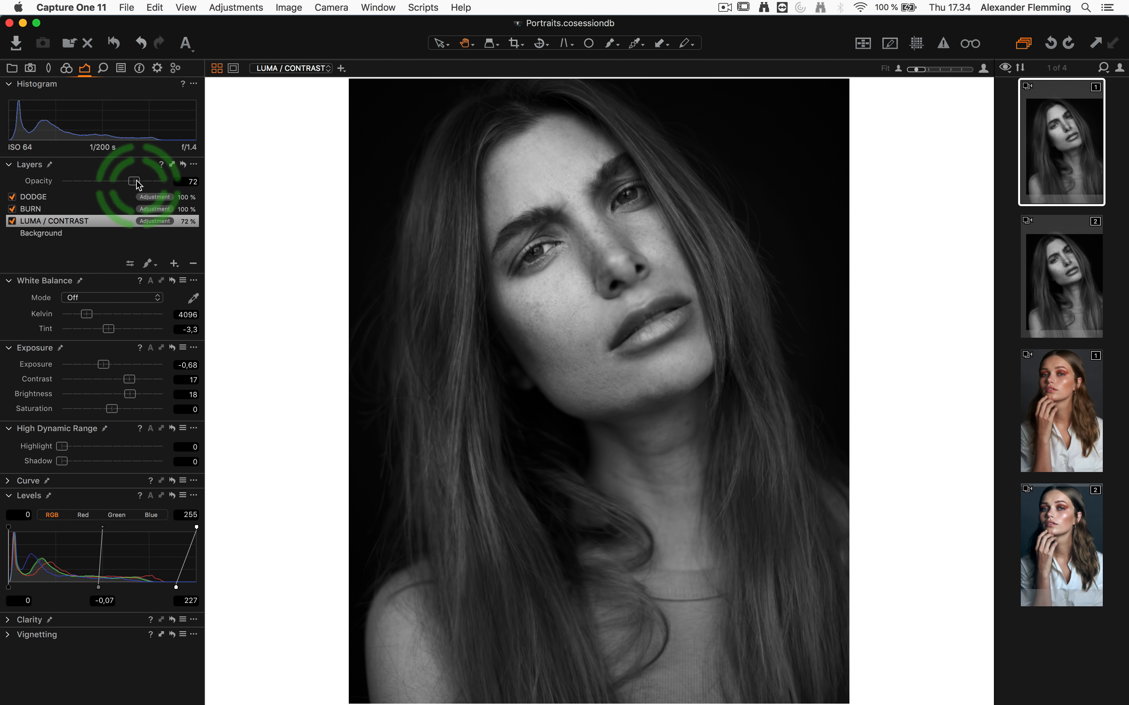
pyautogui.moveTo(139, 183); pyautogui.dragTo(149, 184)
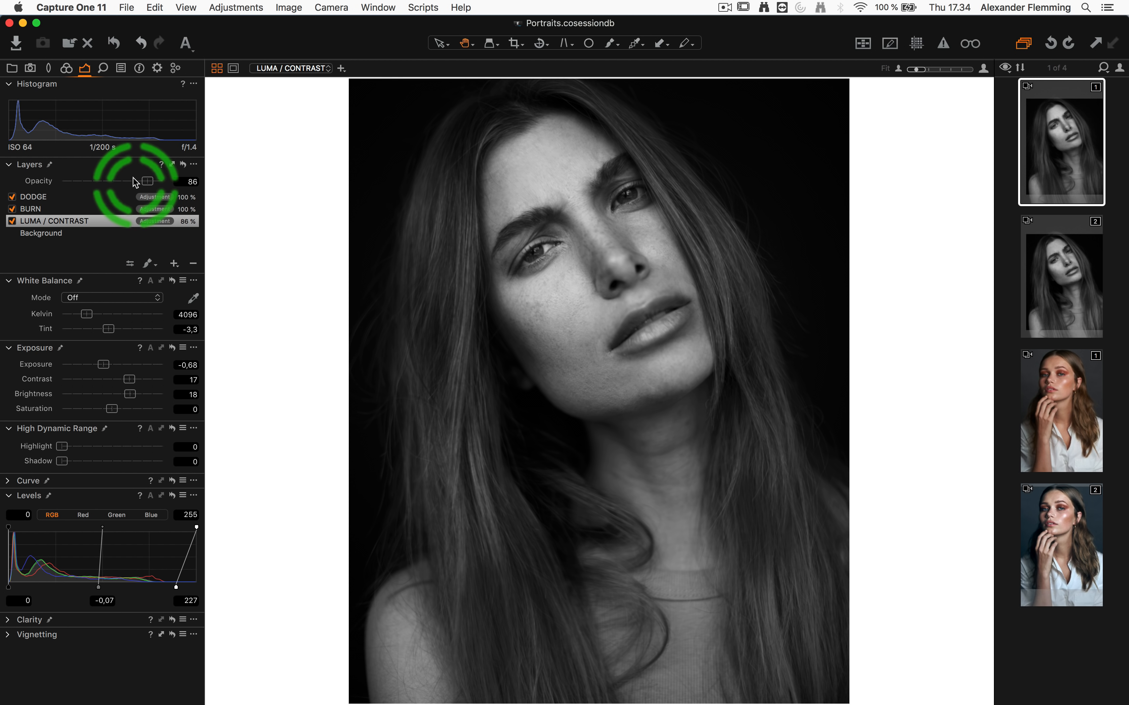
pyautogui.moveTo(147, 181); pyautogui.dragTo(153, 180)
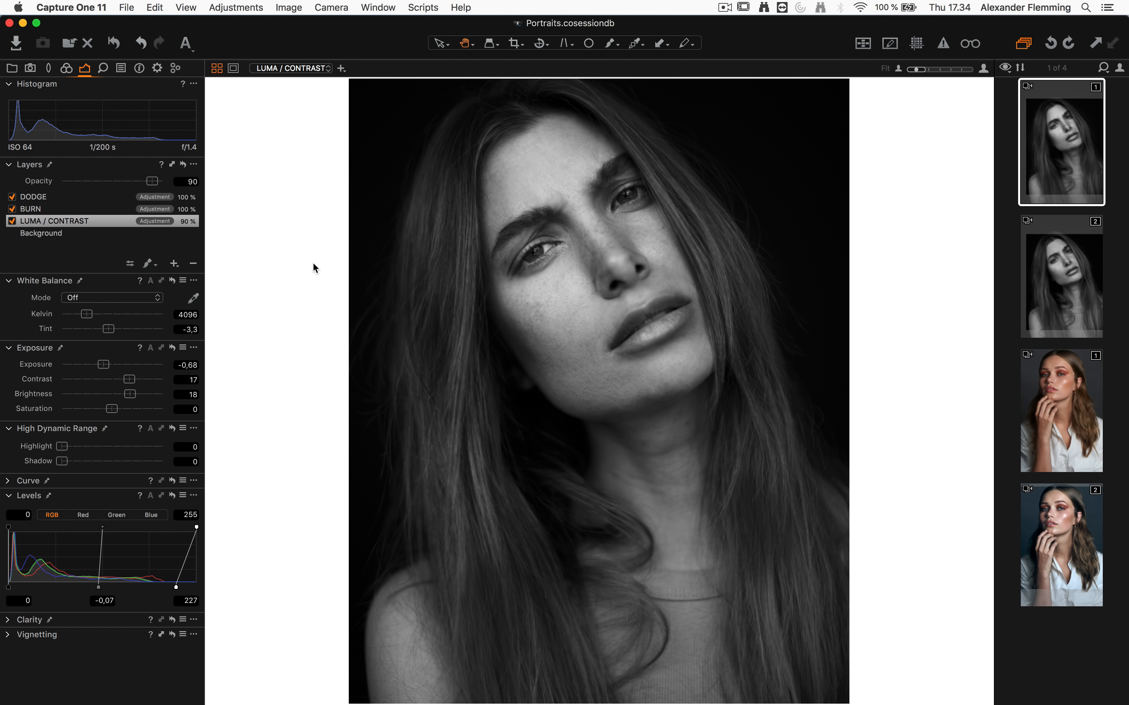
pyautogui.click(113, 44)
pyautogui.click(113, 45)
# Compare the two color portrait variants, unedited and edited, side by side
pyautogui.click(1075, 415)
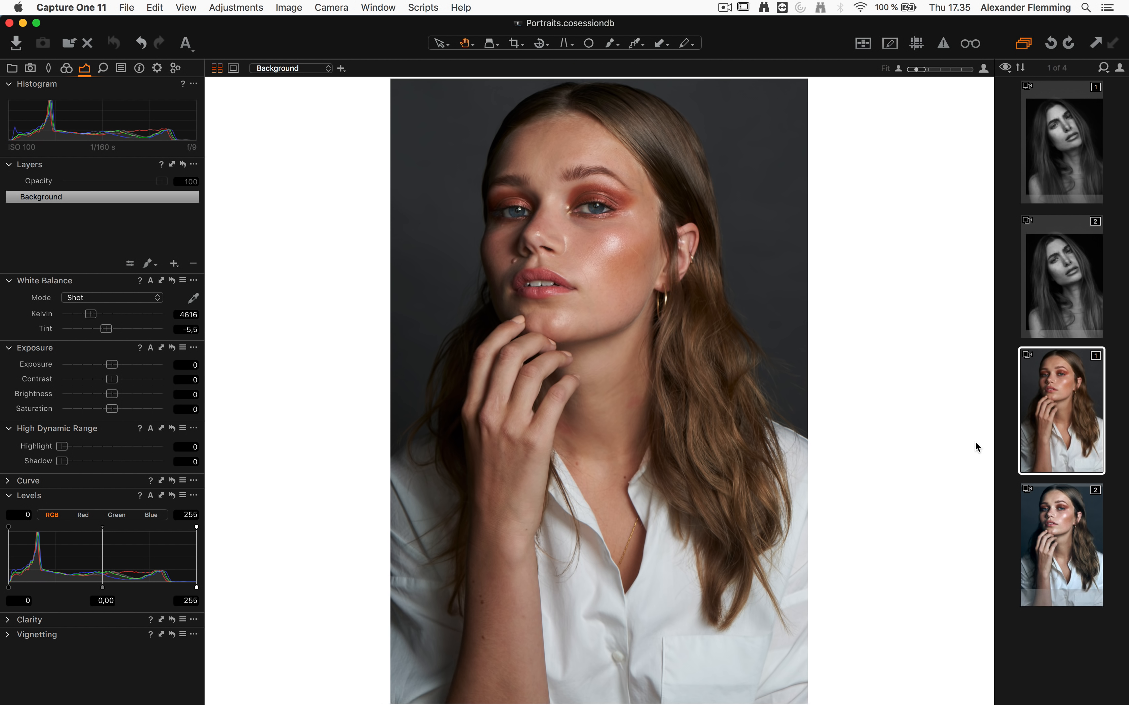
pyautogui.keyDown('super'); pyautogui.click(1052, 537); pyautogui.keyUp('super')
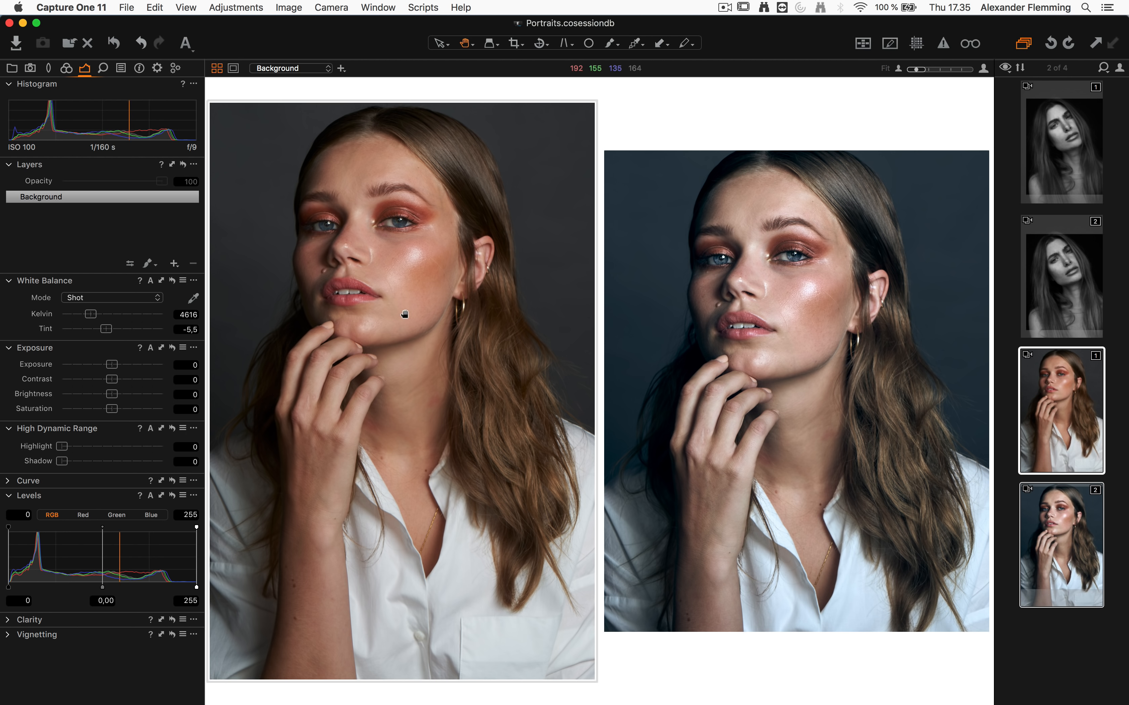
pyautogui.click(378, 352)
pyautogui.click(538, 294)
pyautogui.click(717, 319)
pyautogui.click(518, 249)
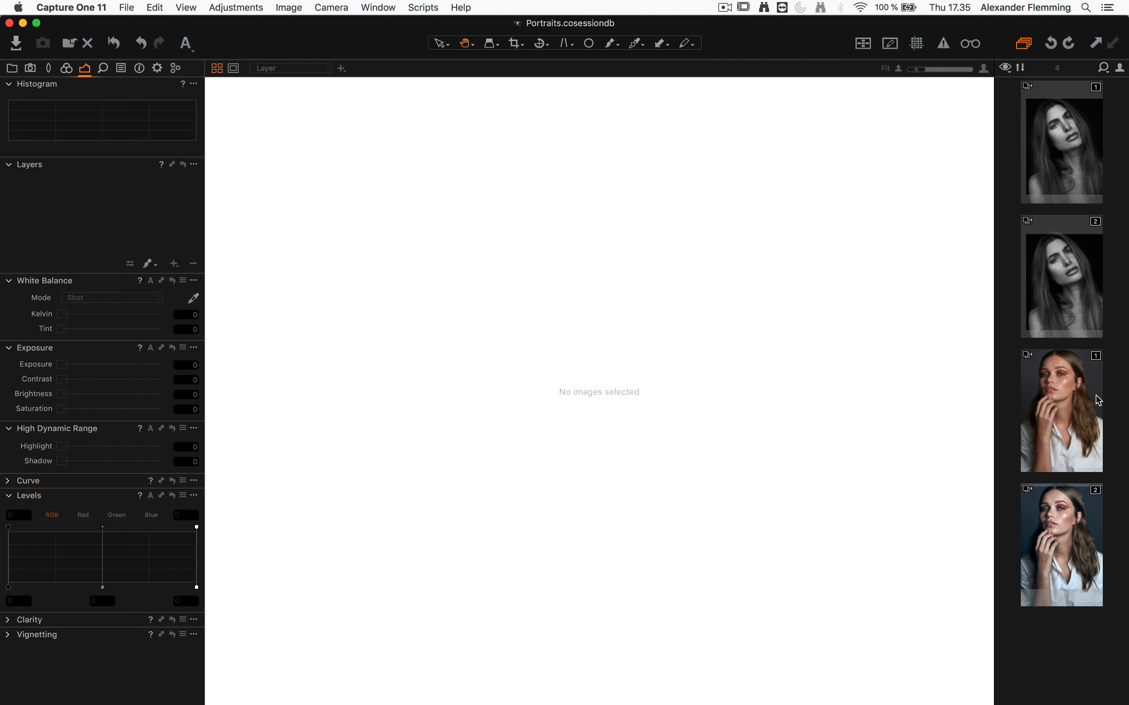
# Select only the unedited color portrait and crop it at a 3x4 ratio to about 11.33 × 15.10 in, mostly trimming the shirt area below
pyautogui.click(1112, 370)
pyautogui.click(1072, 415)
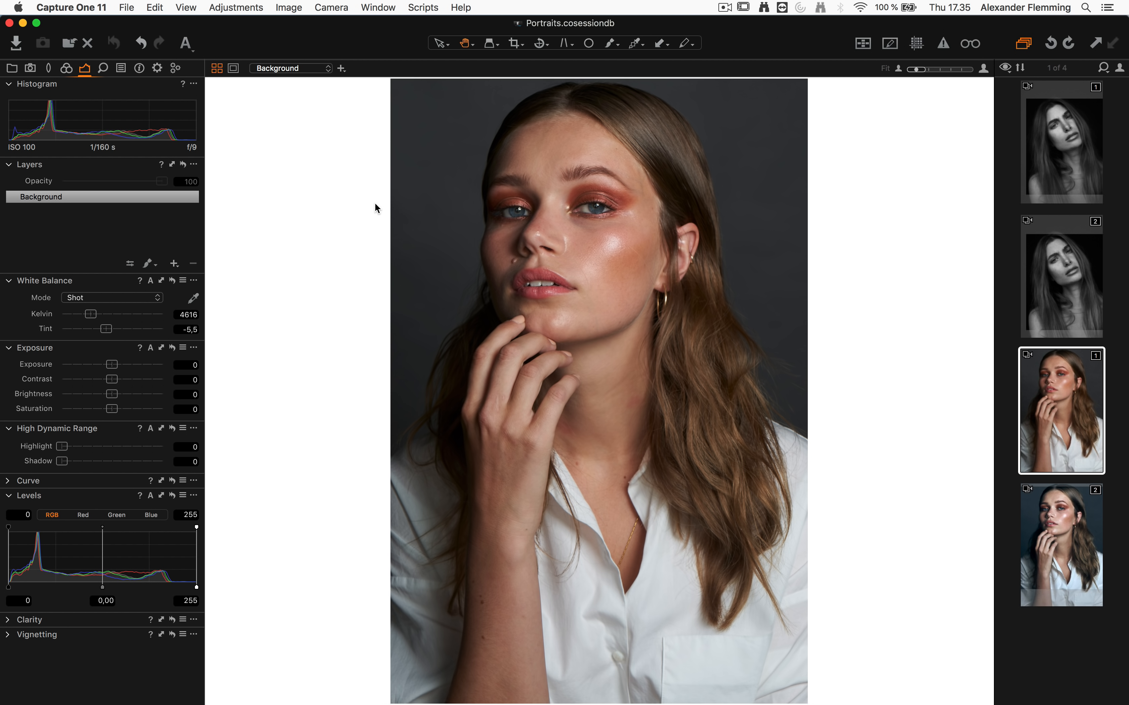
pyautogui.click(515, 44)
pyautogui.rightClick(479, 179)
pyautogui.click(484, 177)
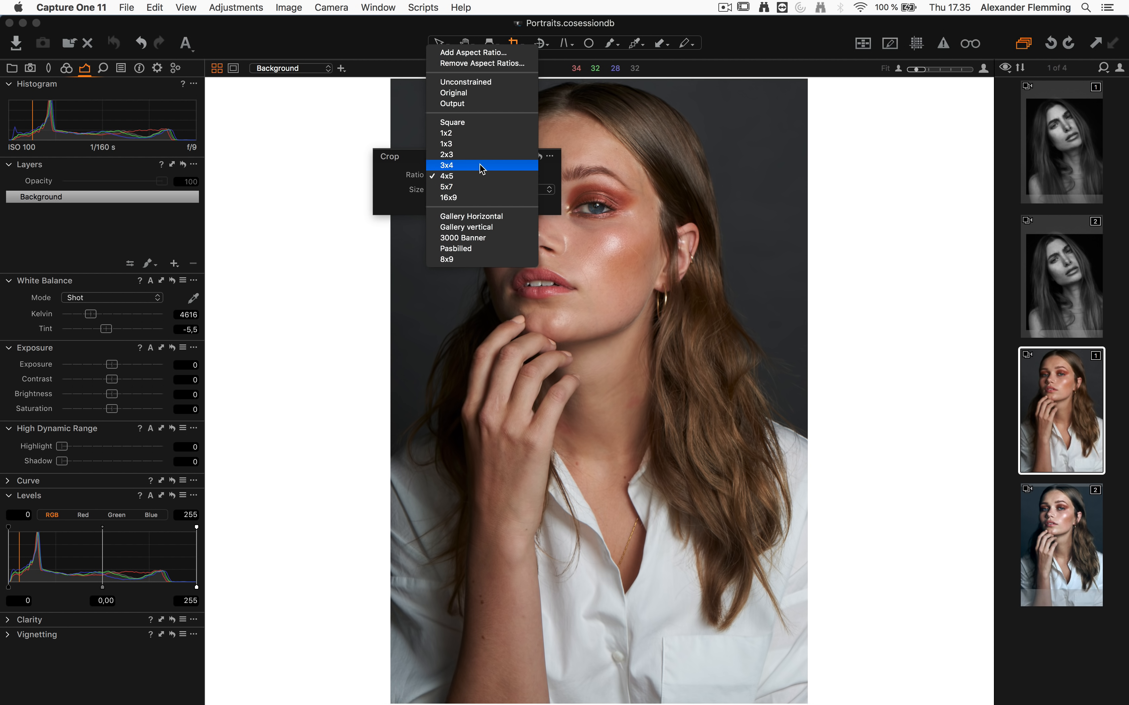
pyautogui.click(482, 165)
pyautogui.moveTo(392, 91); pyautogui.dragTo(358, 113)
pyautogui.moveTo(570, 338); pyautogui.dragTo(569, 276)
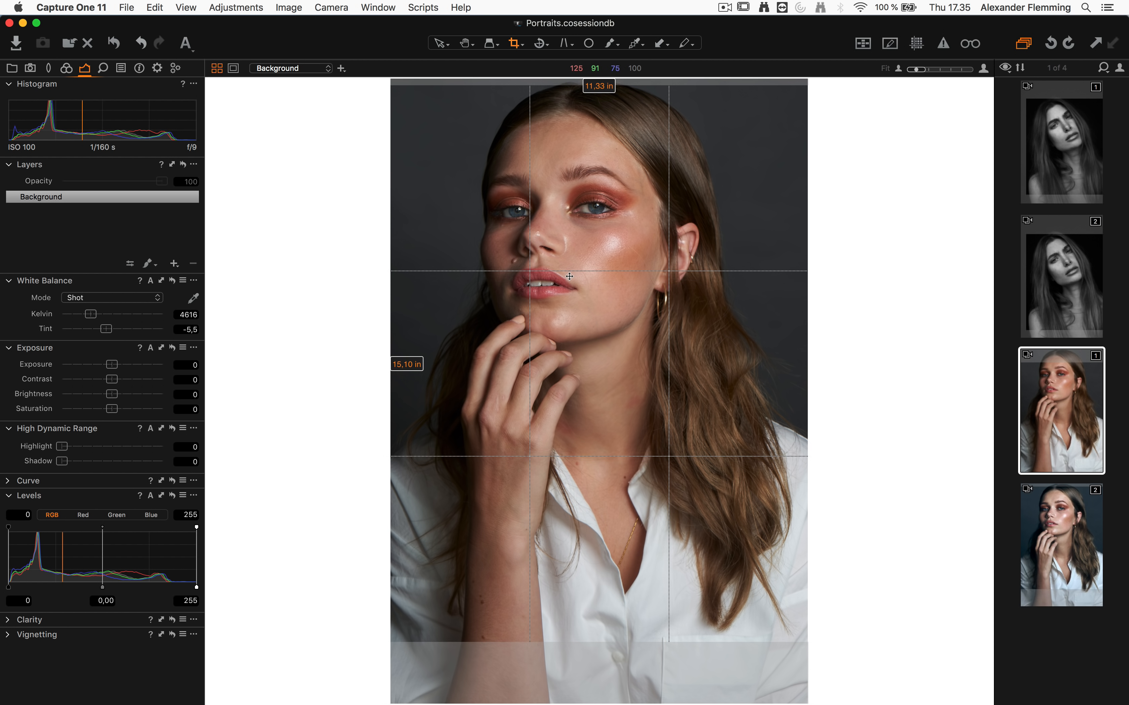
pyautogui.click(466, 45)
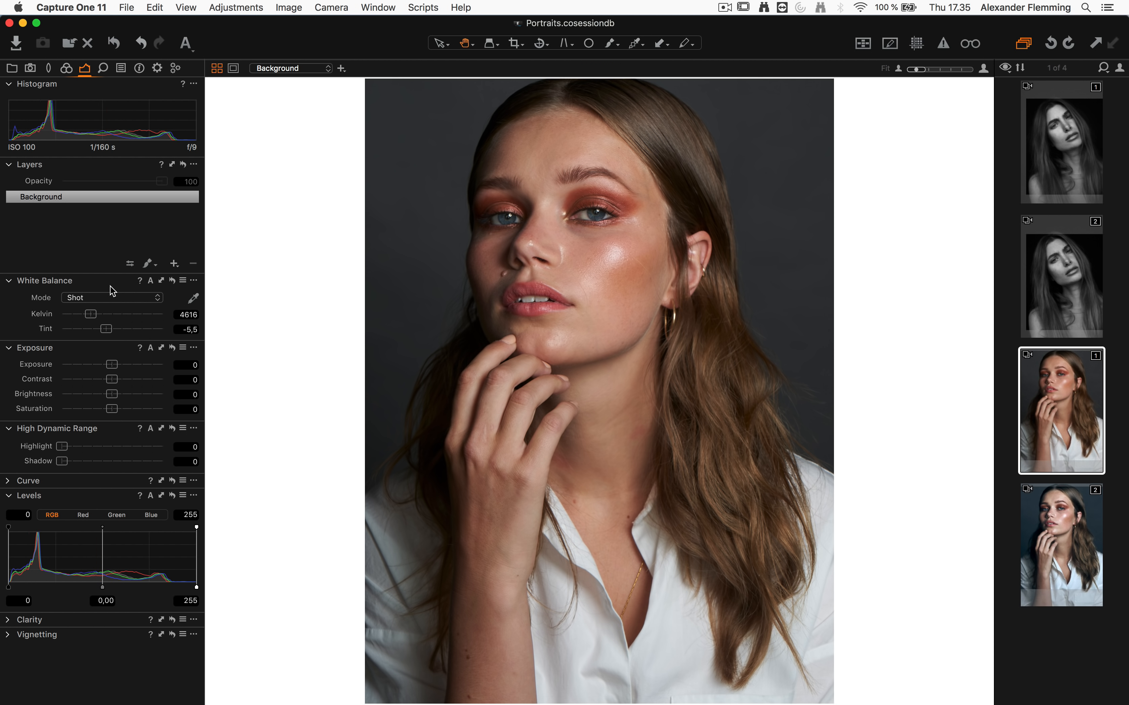
# Add a new adjustment layer to the color portrait and name it SKIN TONE
pyautogui.click(174, 264)
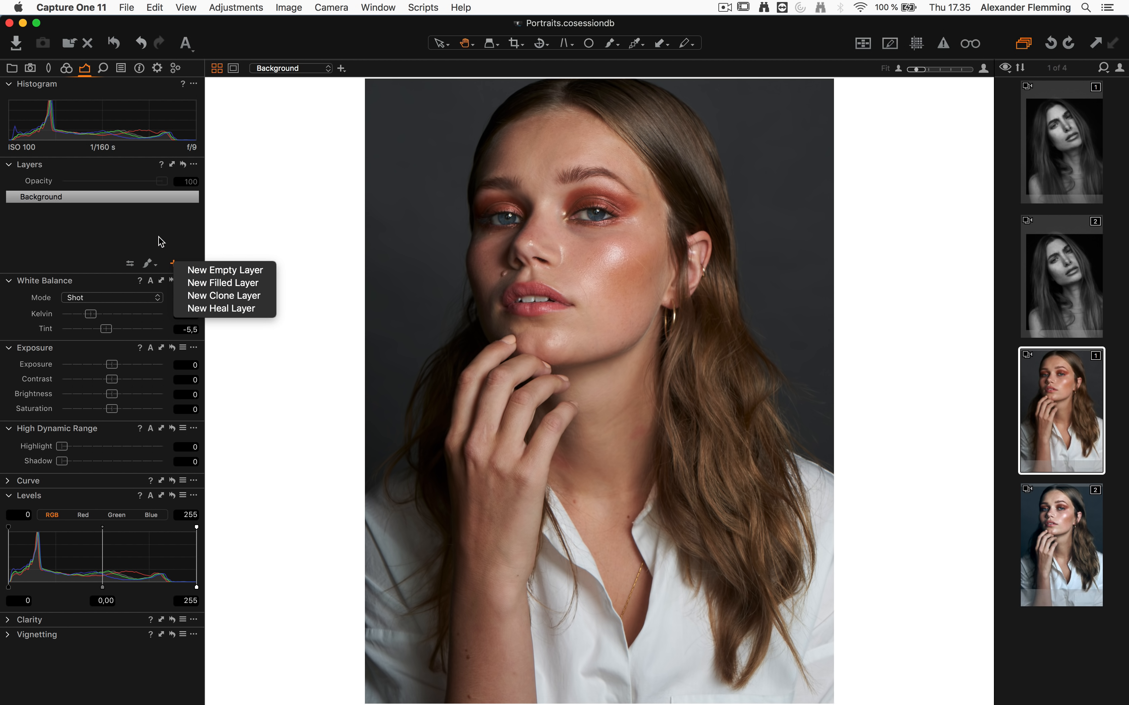
pyautogui.click(161, 241)
pyautogui.click(173, 264)
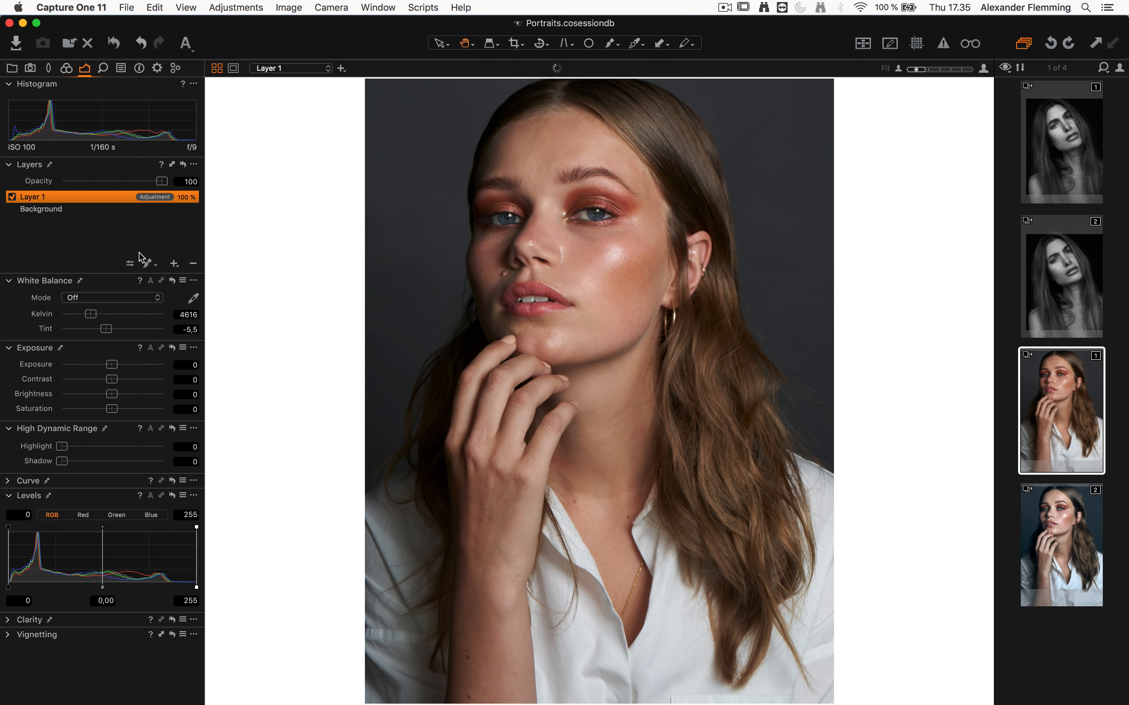
pyautogui.doubleClick(36, 200)
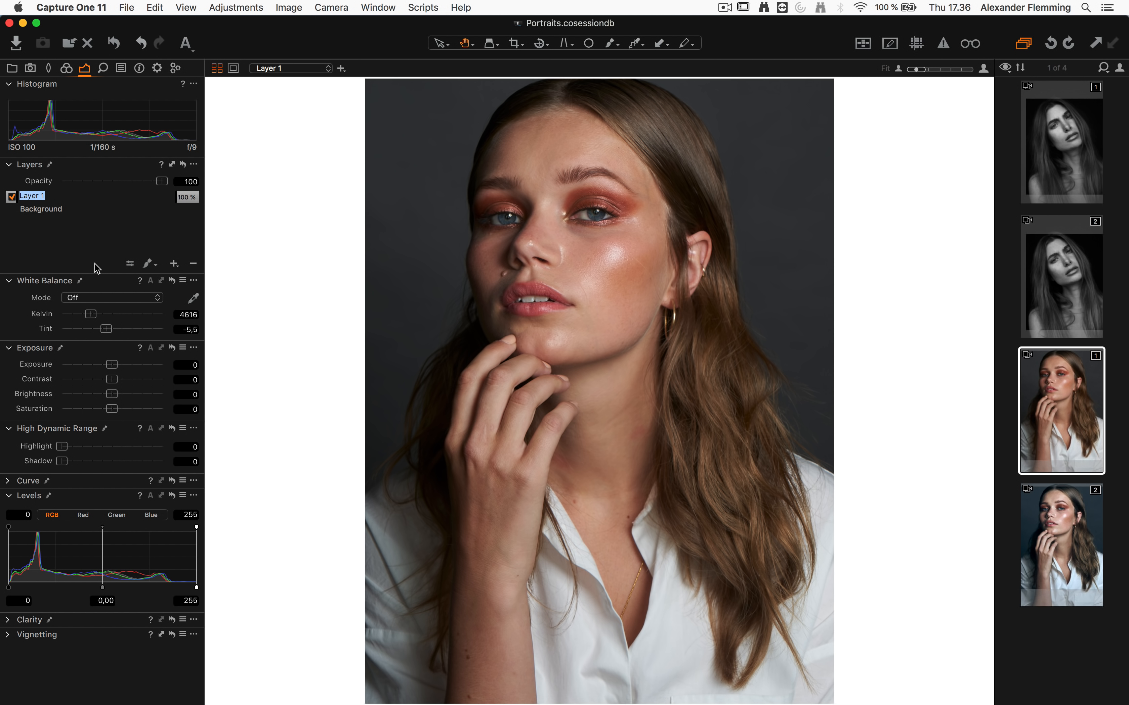
pyautogui.write('SKIN TONE')
pyautogui.press('Return')
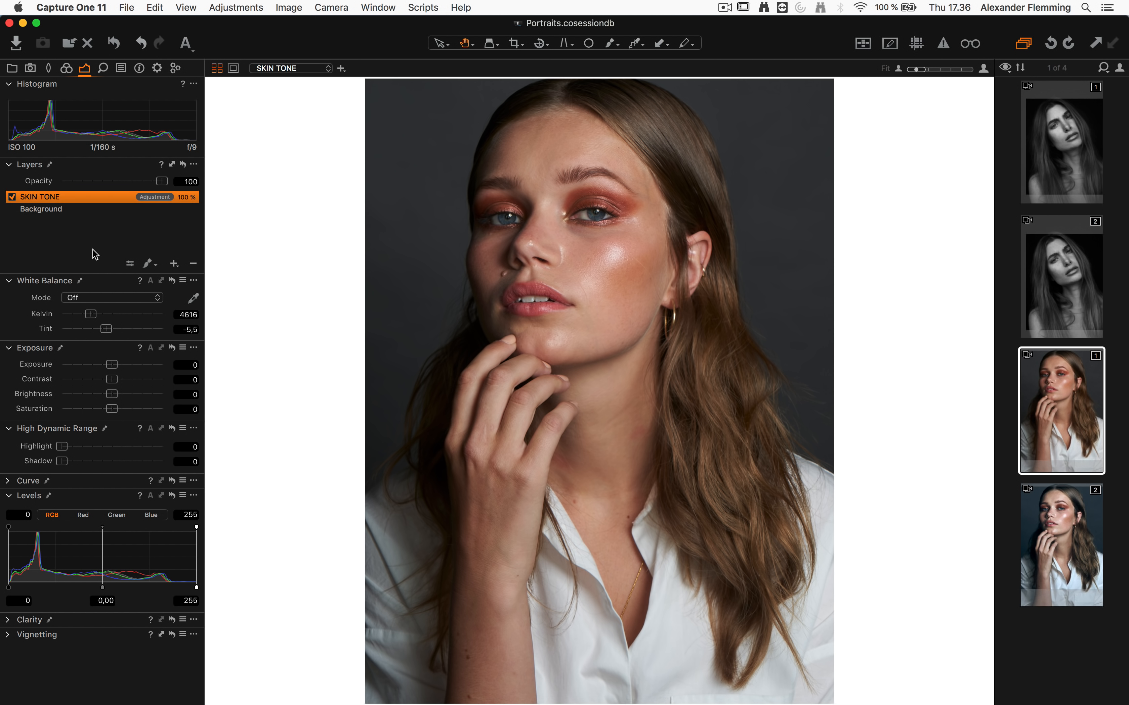
# Sample the bright cheek as the reference colour for the SKIN TONE layer's Color Editor skin correction and briefly test full hue uniformity
pyautogui.click(66, 69)
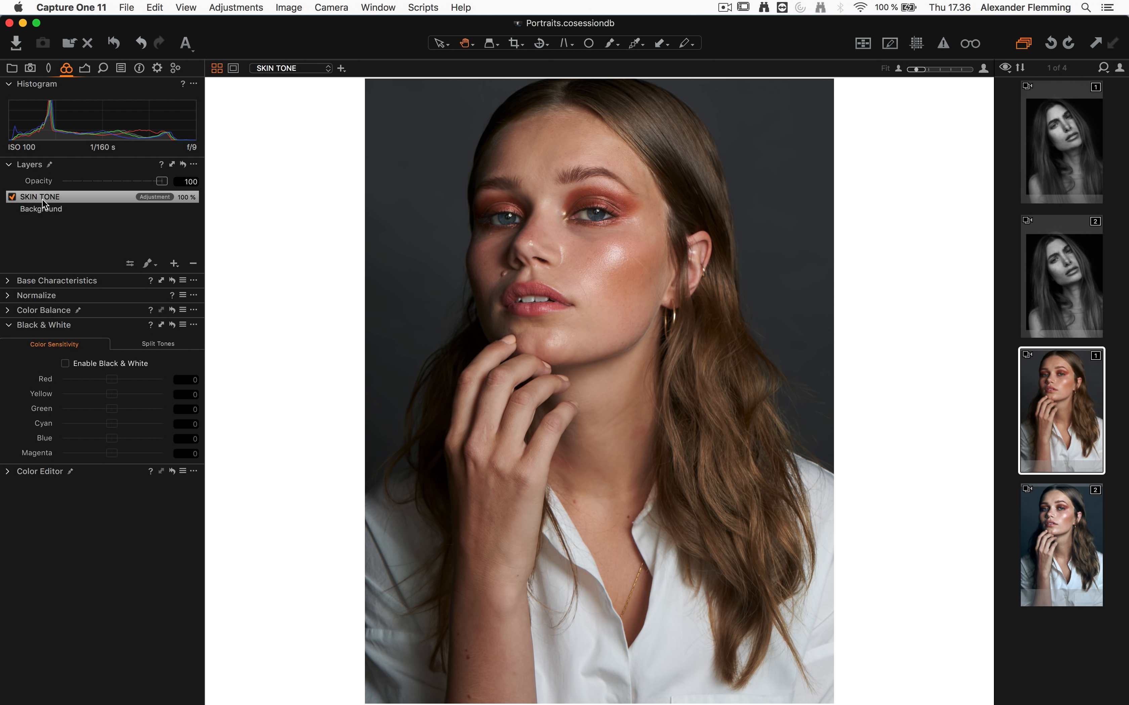
pyautogui.click(9, 326)
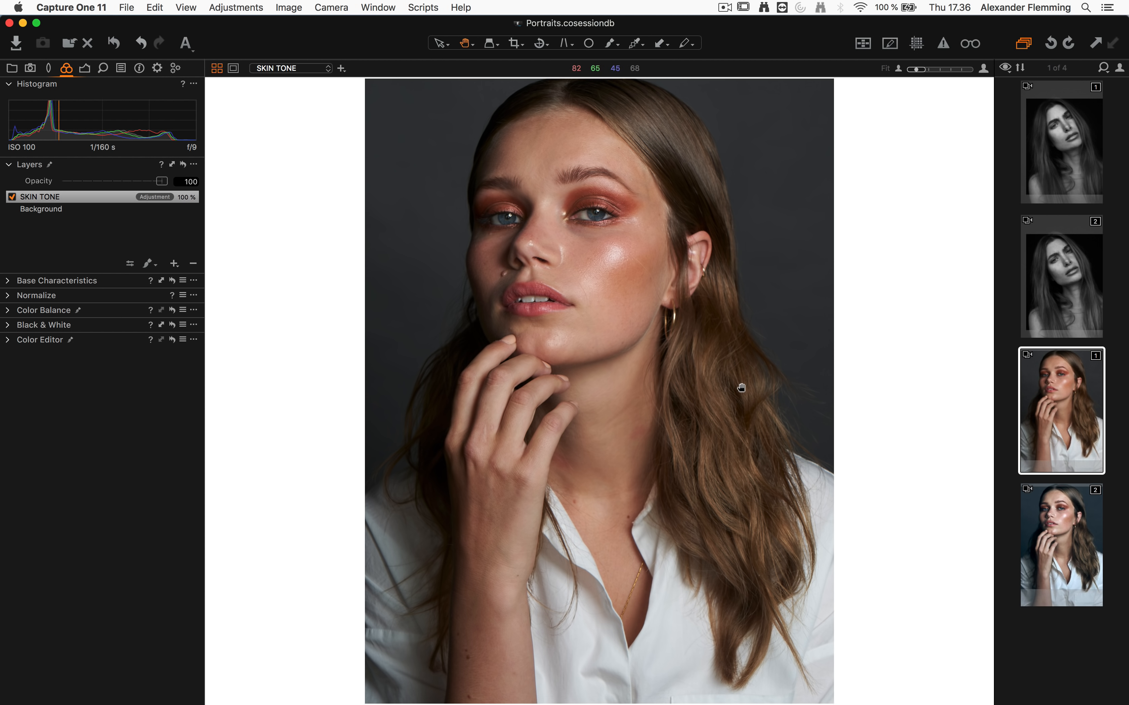
pyautogui.click(8, 342)
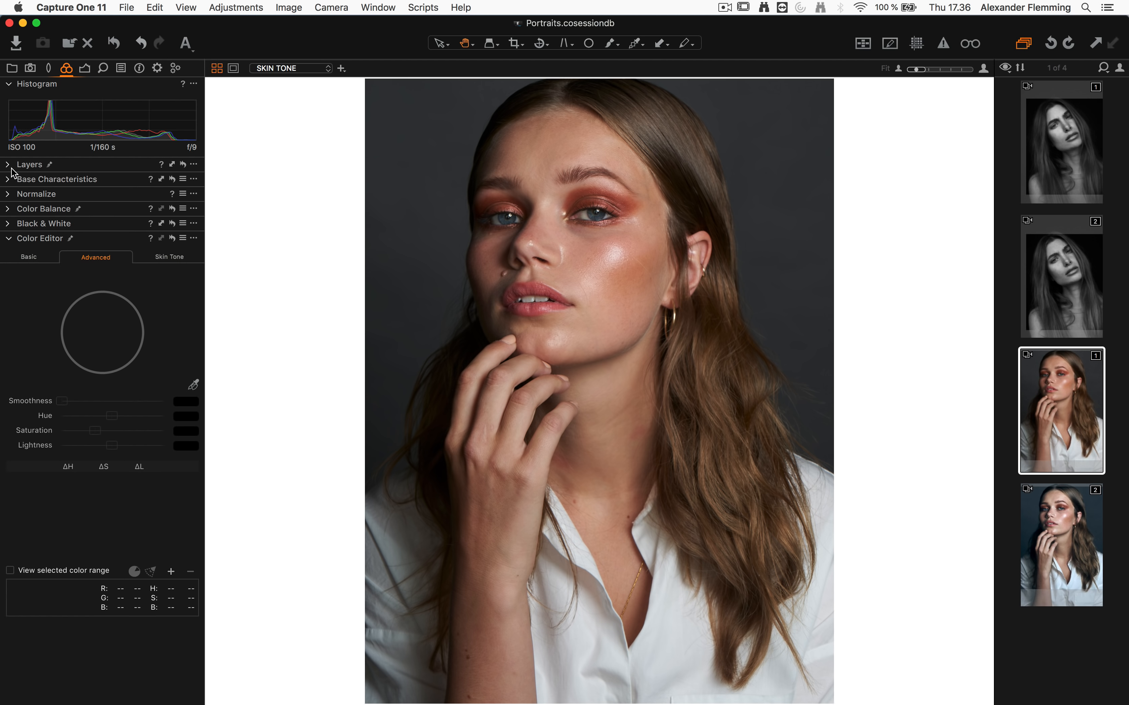
pyautogui.click(9, 85)
pyautogui.click(9, 98)
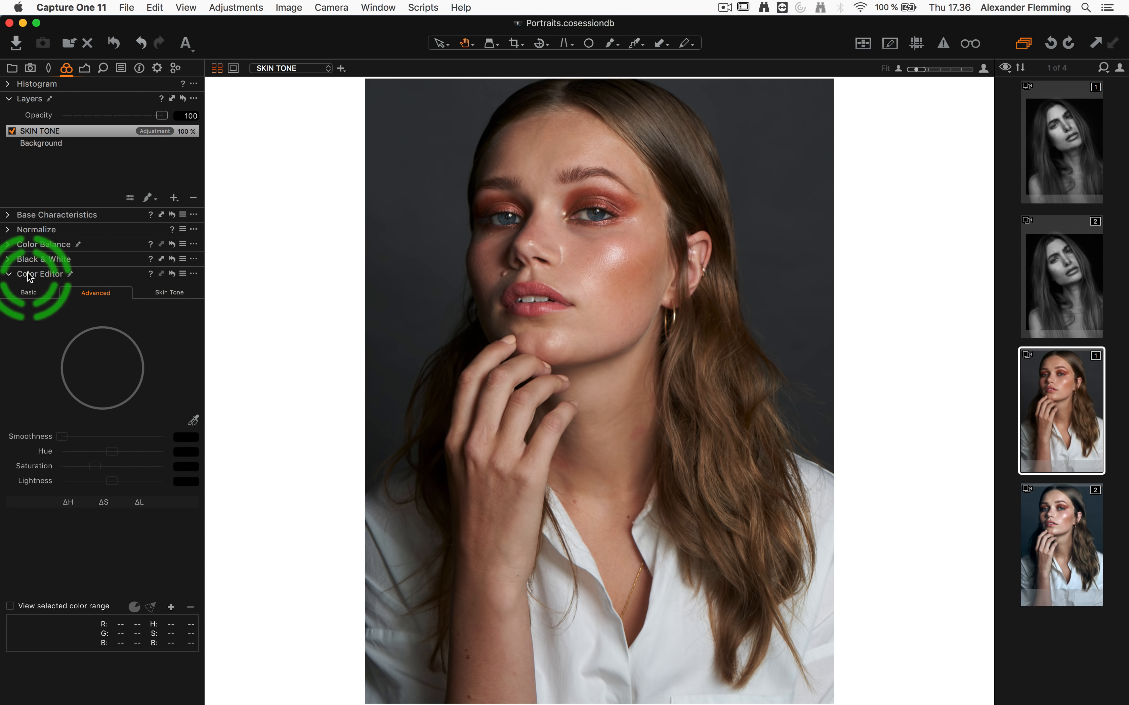
pyautogui.click(168, 293)
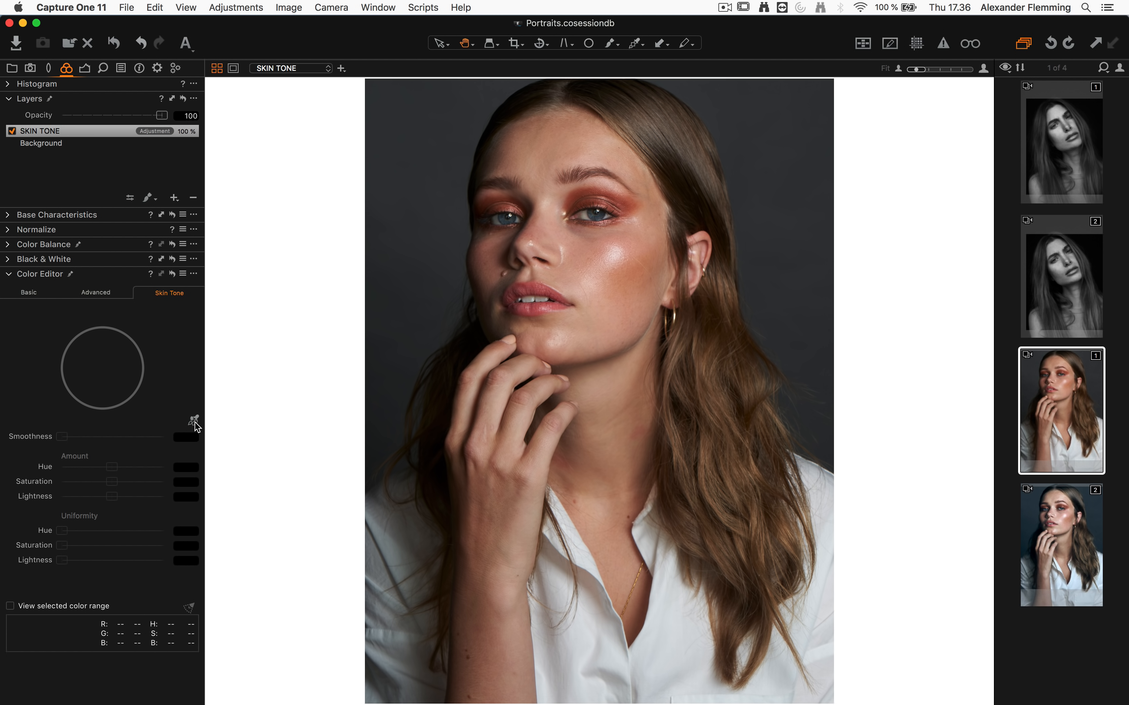
pyautogui.click(194, 421)
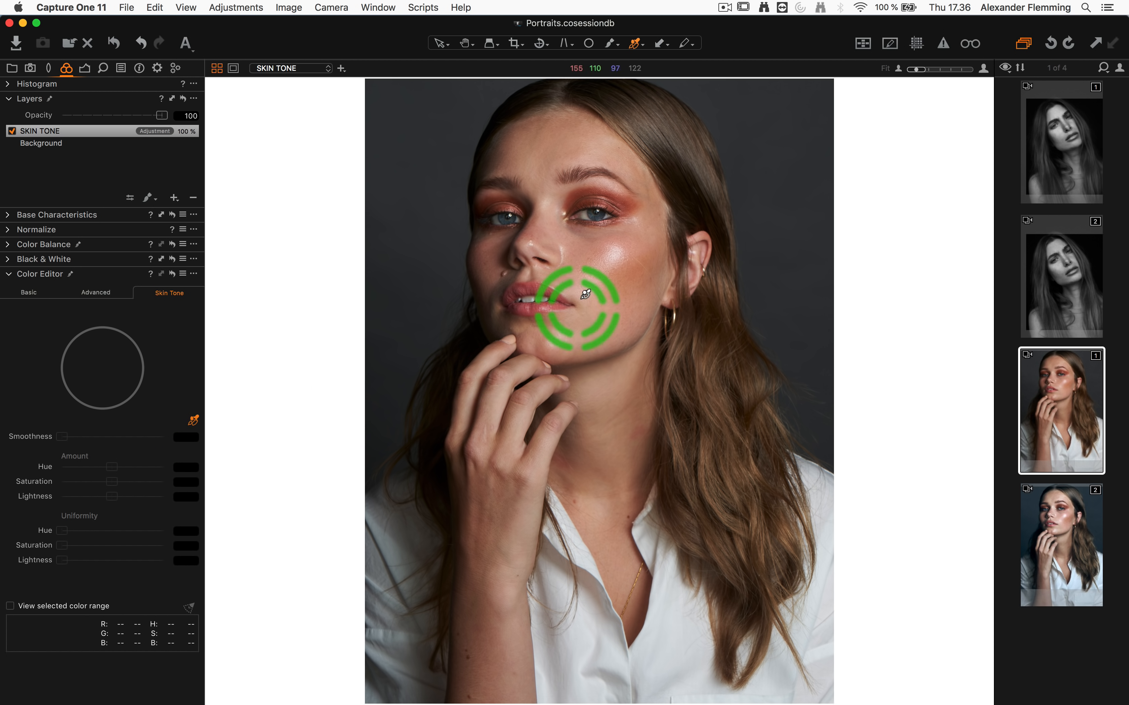
pyautogui.click(599, 257)
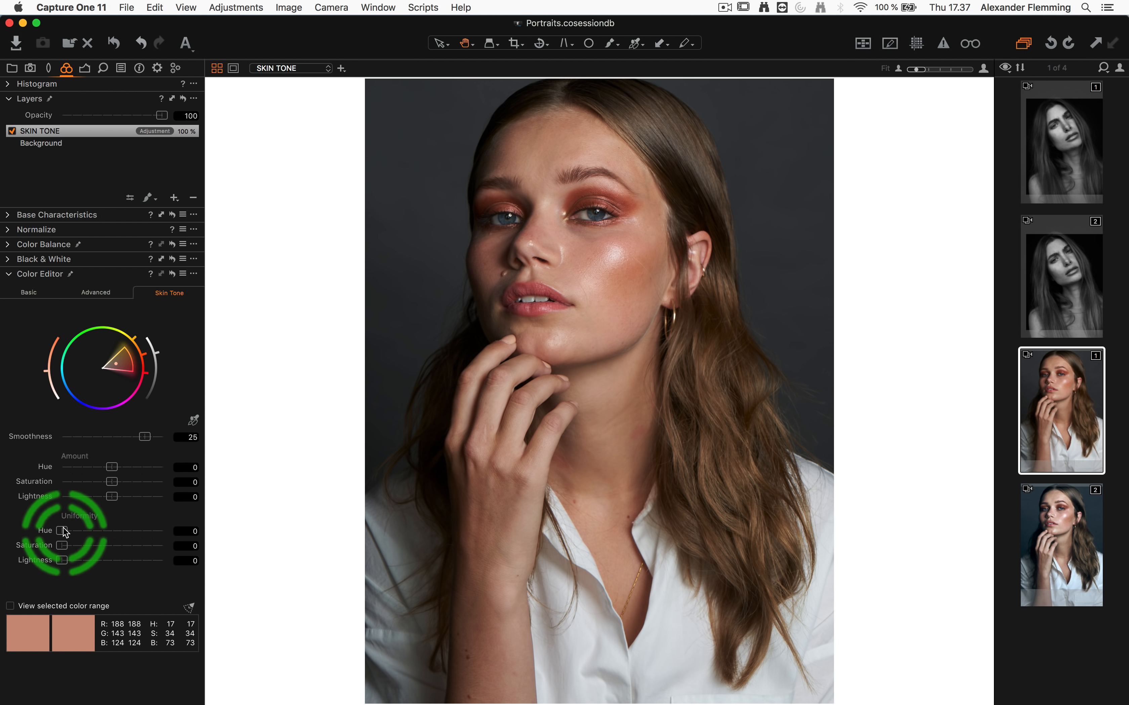
pyautogui.moveTo(62, 531); pyautogui.dragTo(78, 532)
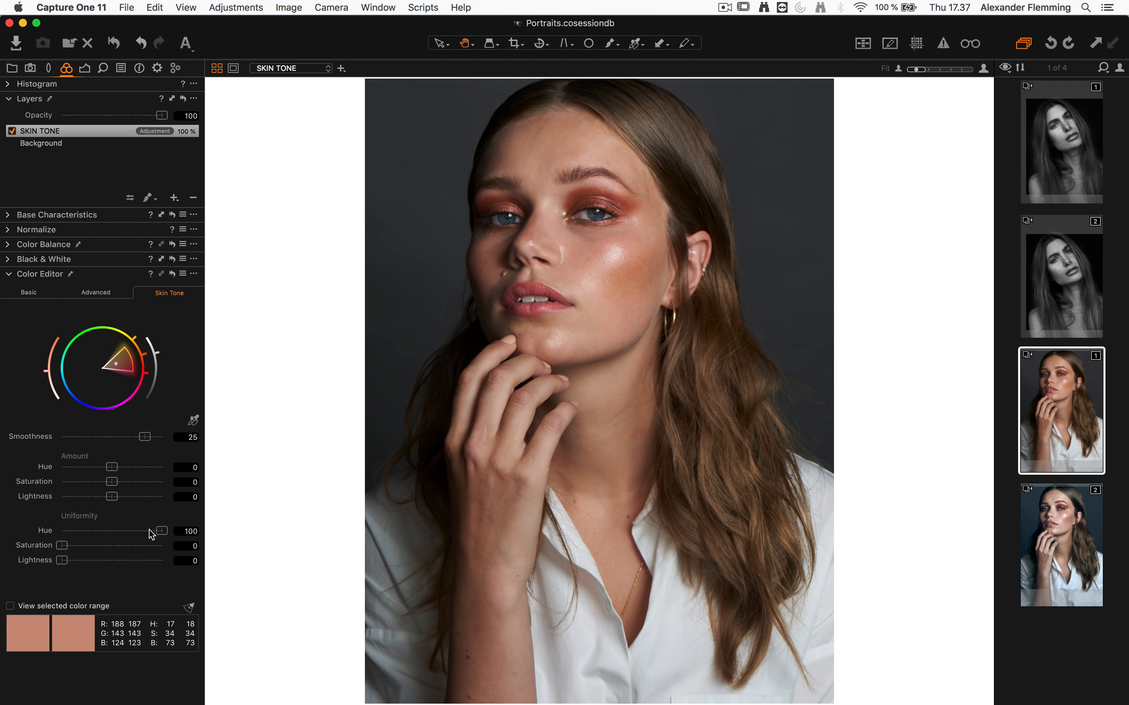
pyautogui.moveTo(100, 528); pyautogui.dragTo(41, 528)
# Paint the SKIN TONE mask over the face, neck, hand and arm with a brush of size 588 and hardness 65
pyautogui.press('b')
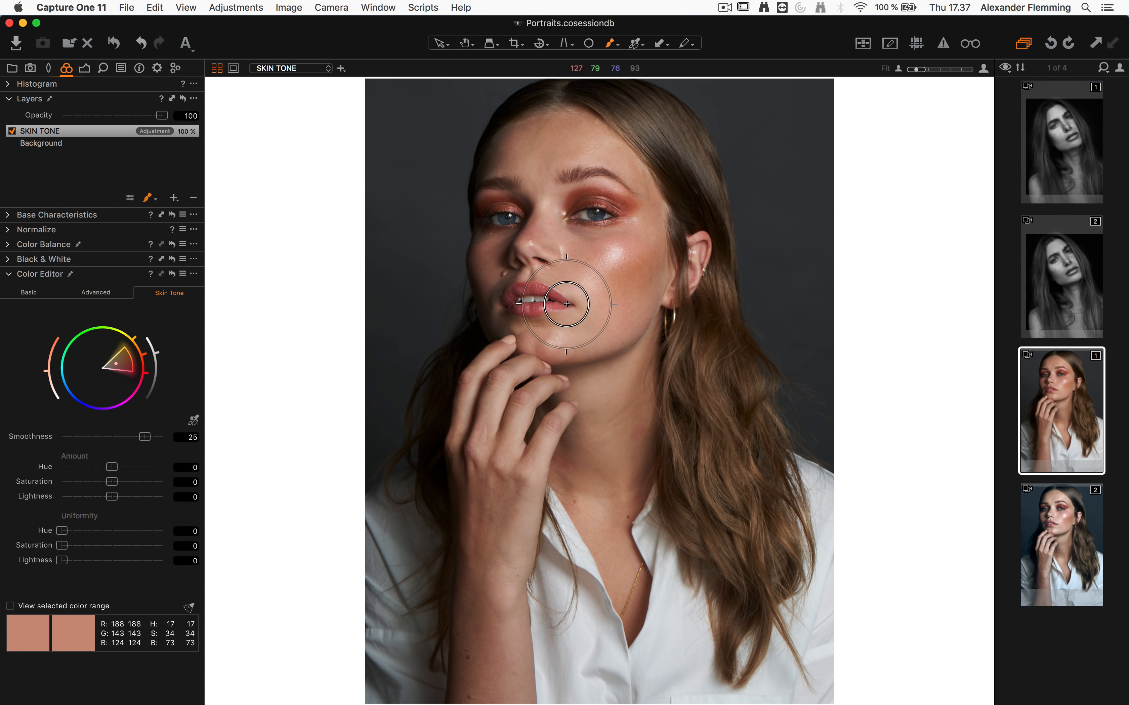
pyautogui.rightClick(578, 306)
pyautogui.moveTo(581, 306); pyautogui.dragTo(647, 338)
pyautogui.moveTo(537, 321); pyautogui.dragTo(610, 321)
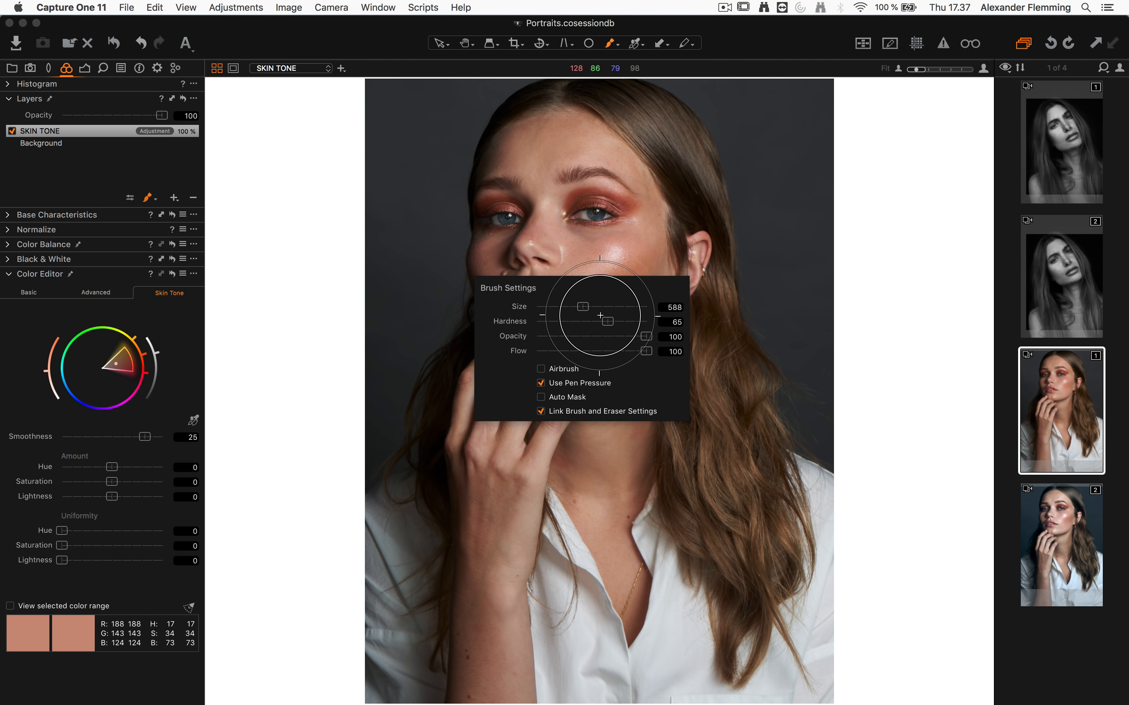
pyautogui.moveTo(504, 401)
pyautogui.mouseDown()
pyautogui.moveTo(492, 455)
pyautogui.moveTo(495, 375)
pyautogui.moveTo(511, 364)
pyautogui.moveTo(526, 373)
pyautogui.moveTo(498, 508)
pyautogui.moveTo(531, 398)
pyautogui.moveTo(493, 546)
pyautogui.moveTo(489, 681)
pyautogui.moveTo(489, 399)
pyautogui.moveTo(594, 410)
pyautogui.moveTo(620, 590)
pyautogui.moveTo(569, 457)
pyautogui.moveTo(621, 596)
pyautogui.moveTo(625, 294)
pyautogui.moveTo(574, 391)
pyautogui.moveTo(508, 265)
pyautogui.moveTo(526, 169)
pyautogui.moveTo(547, 159)
pyautogui.moveTo(582, 177)
pyautogui.moveTo(561, 147)
pyautogui.moveTo(606, 196)
pyautogui.moveTo(625, 242)
pyautogui.moveTo(622, 214)
pyautogui.moveTo(623, 261)
pyautogui.moveTo(580, 280)
pyautogui.moveTo(569, 253)
pyautogui.moveTo(633, 281)
pyautogui.moveTo(667, 269)
pyautogui.moveTo(604, 184)
pyautogui.moveTo(626, 283)
pyautogui.moveTo(527, 259)
pyautogui.moveTo(528, 225)
pyautogui.moveTo(541, 321)
pyautogui.moveTo(528, 289)
pyautogui.mouseUp()
# Erase the mask from the lips and teeth with an eraser of size 108 and hardness 65
pyautogui.press('h')
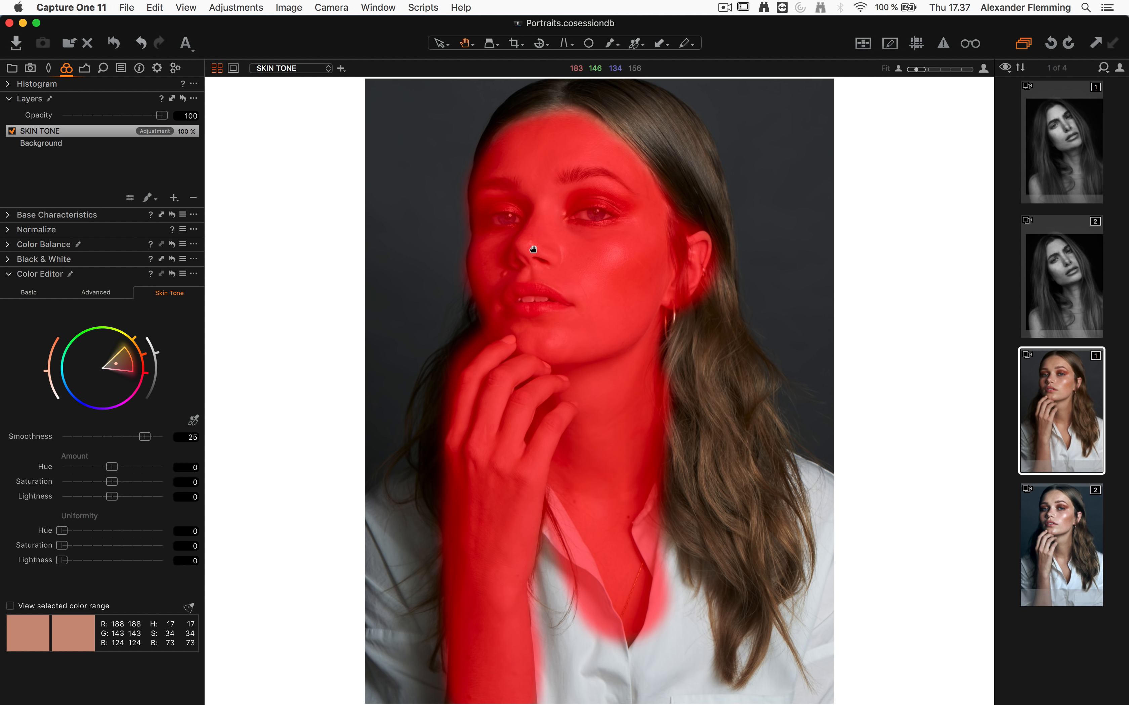
pyautogui.click(531, 247)
pyautogui.press('b')
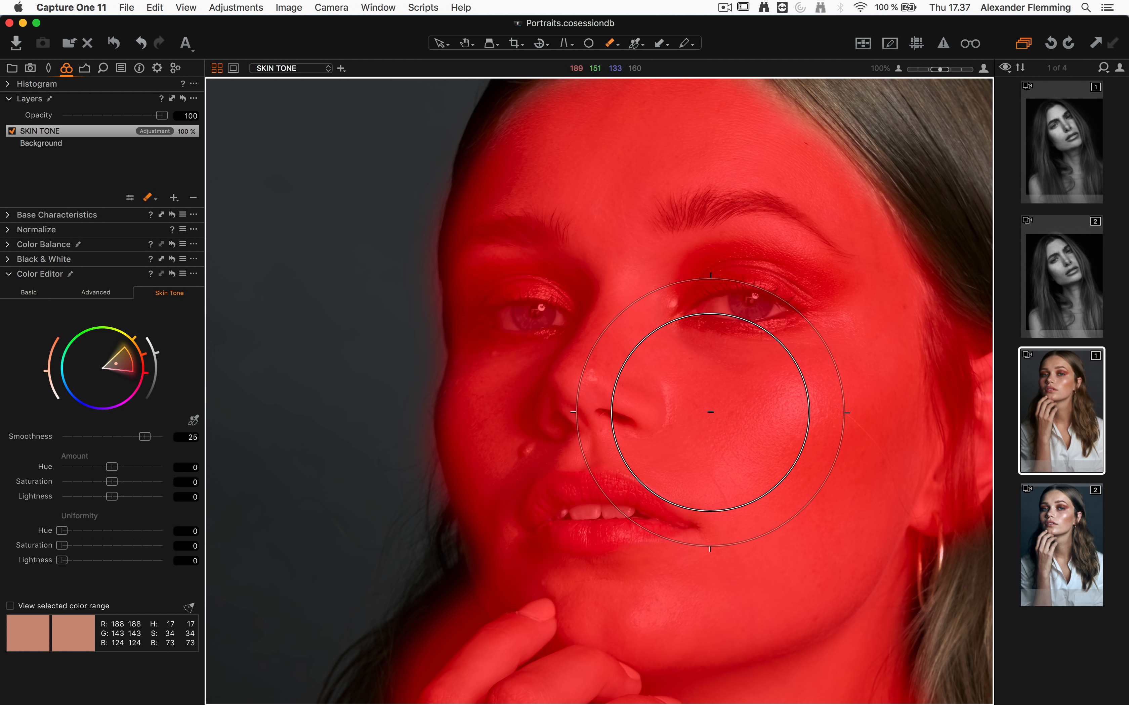
pyautogui.rightClick(709, 404)
pyautogui.moveTo(700, 417); pyautogui.dragTo(695, 418)
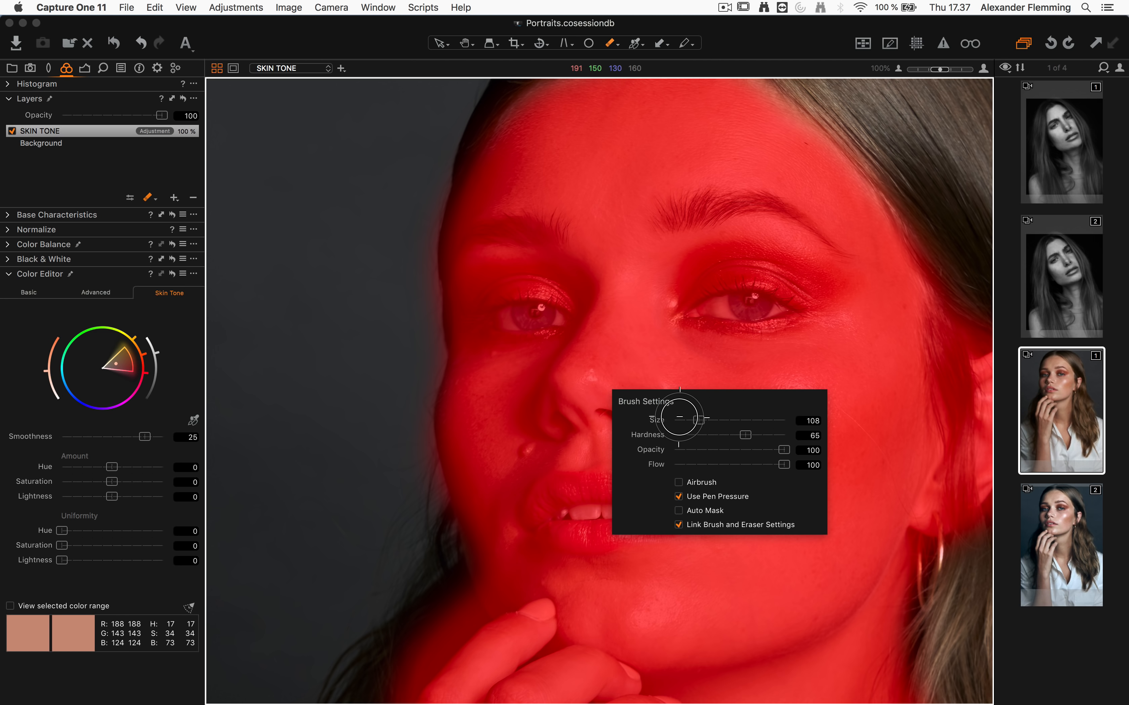
pyautogui.click(552, 540)
pyautogui.moveTo(554, 494)
pyautogui.mouseDown()
pyautogui.moveTo(590, 486)
pyautogui.moveTo(676, 525)
pyautogui.moveTo(561, 524)
pyautogui.moveTo(597, 518)
pyautogui.mouseUp()
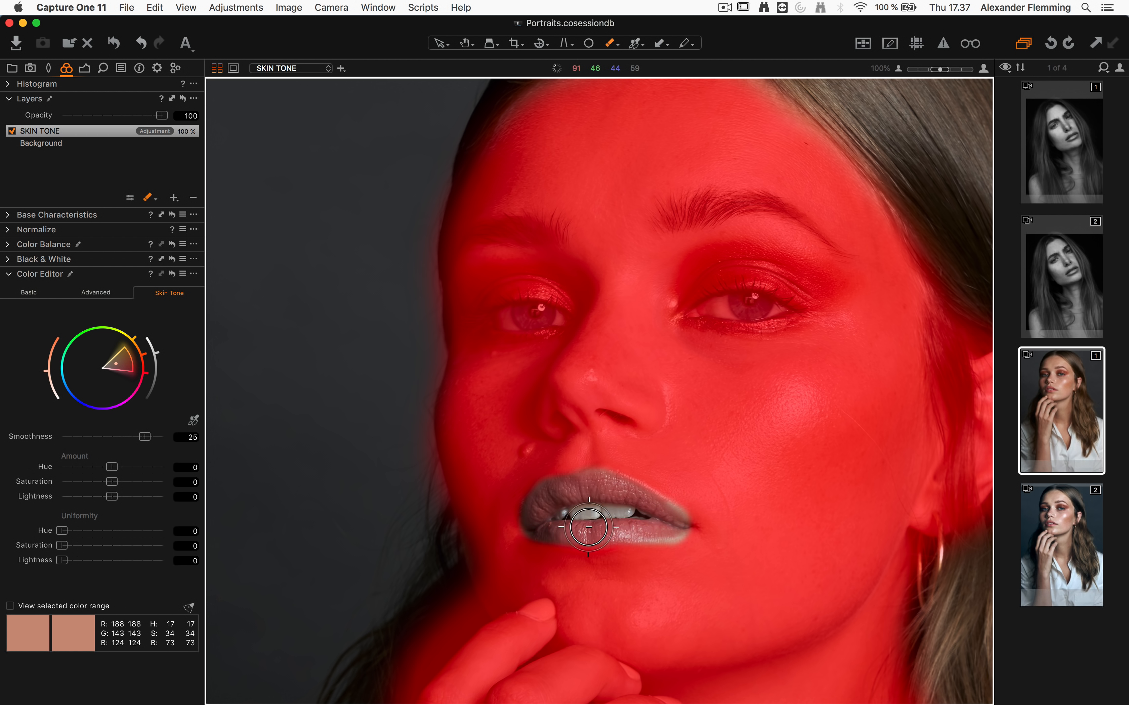
# Erase the mask from both eyes and their eyeshadow with a soft eraser of size 194, hardness 22 and opacity 79
pyautogui.moveTo(698, 297)
pyautogui.mouseDown()
pyautogui.moveTo(790, 305)
pyautogui.moveTo(729, 295)
pyautogui.moveTo(737, 281)
pyautogui.moveTo(794, 296)
pyautogui.moveTo(713, 287)
pyautogui.moveTo(788, 294)
pyautogui.moveTo(755, 298)
pyautogui.moveTo(753, 320)
pyautogui.moveTo(763, 303)
pyautogui.moveTo(781, 330)
pyautogui.moveTo(709, 279)
pyautogui.moveTo(710, 305)
pyautogui.moveTo(730, 283)
pyautogui.moveTo(785, 297)
pyautogui.moveTo(721, 283)
pyautogui.moveTo(745, 288)
pyautogui.moveTo(705, 293)
pyautogui.moveTo(743, 276)
pyautogui.moveTo(797, 301)
pyautogui.moveTo(761, 290)
pyautogui.moveTo(789, 297)
pyautogui.mouseUp()
pyautogui.rightClick(755, 299)
pyautogui.click(754, 319)
pyautogui.click(781, 331)
pyautogui.click(692, 245)
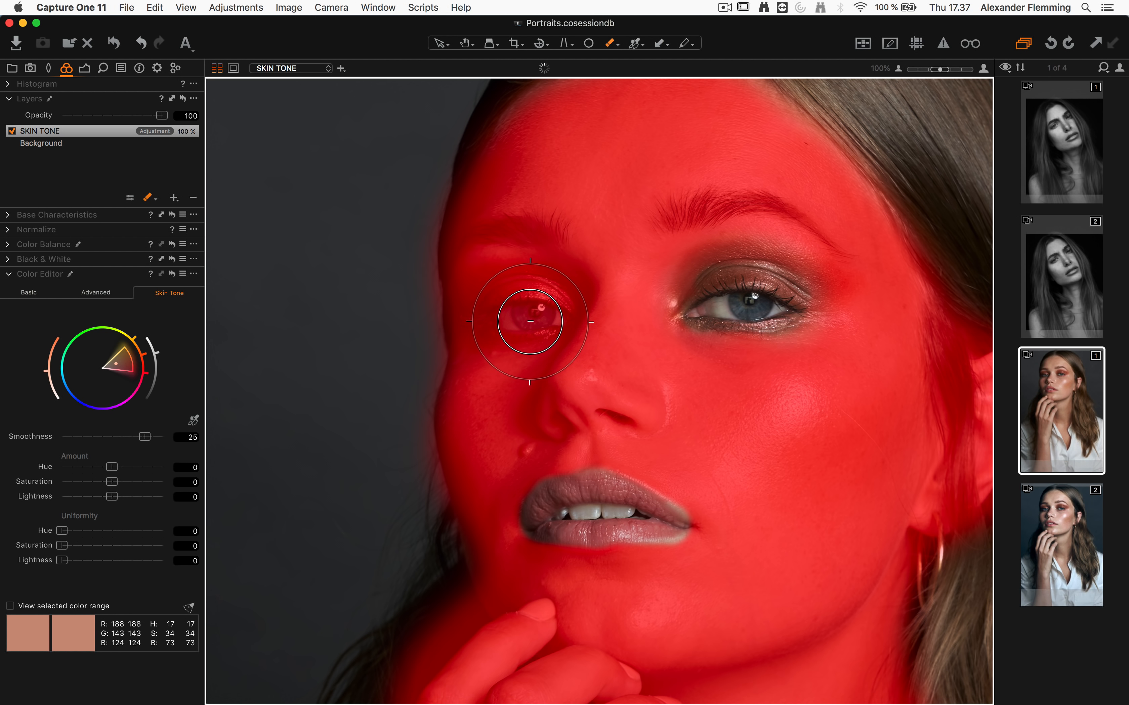
pyautogui.rightClick(532, 318)
pyautogui.moveTo(543, 347); pyautogui.dragTo(587, 348)
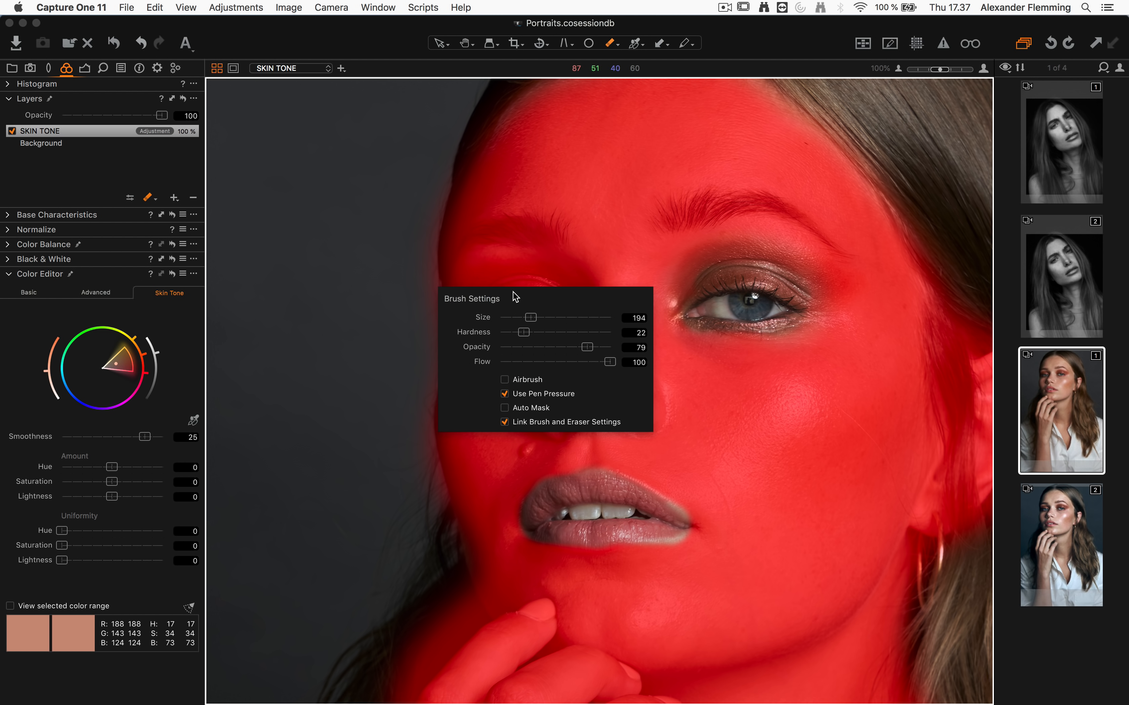
pyautogui.moveTo(513, 303)
pyautogui.mouseDown()
pyautogui.moveTo(517, 315)
pyautogui.moveTo(440, 302)
pyautogui.moveTo(502, 291)
pyautogui.moveTo(532, 302)
pyautogui.moveTo(466, 298)
pyautogui.moveTo(510, 298)
pyautogui.moveTo(503, 309)
pyautogui.mouseUp()
# Clean up the mask along the lip edges with a smaller brush and hide the mask overlay on the full portrait
pyautogui.moveTo(563, 513); pyautogui.dragTo(649, 518)
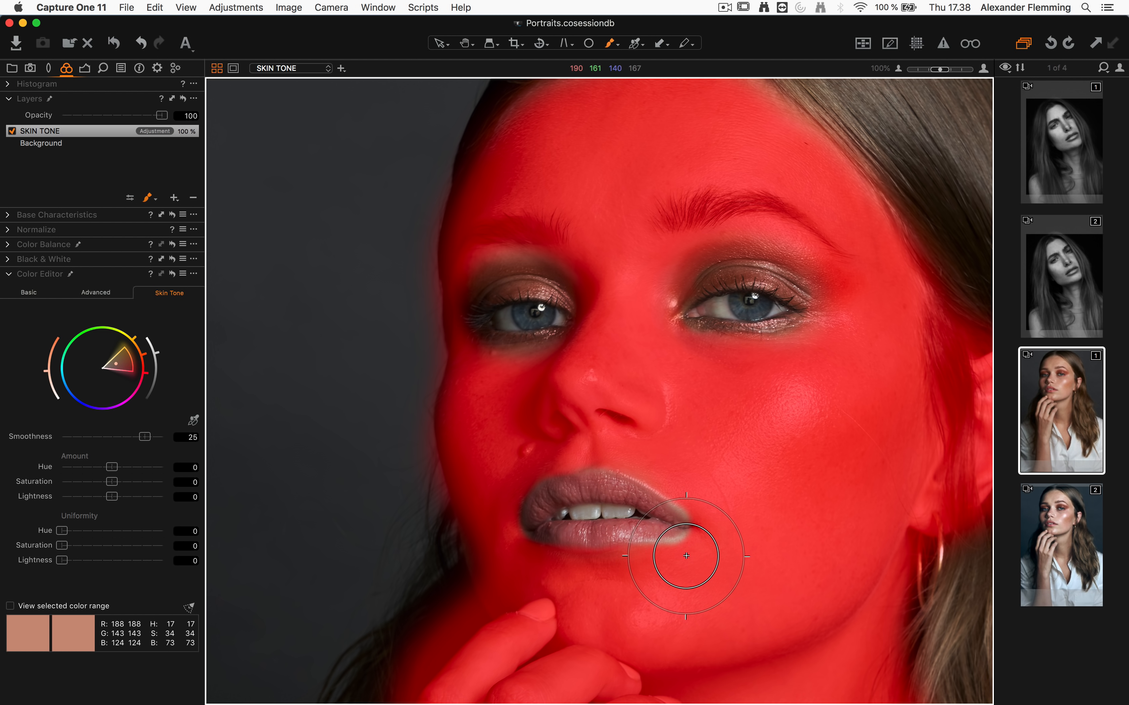
pyautogui.rightClick(698, 568)
pyautogui.moveTo(698, 568); pyautogui.dragTo(694, 568)
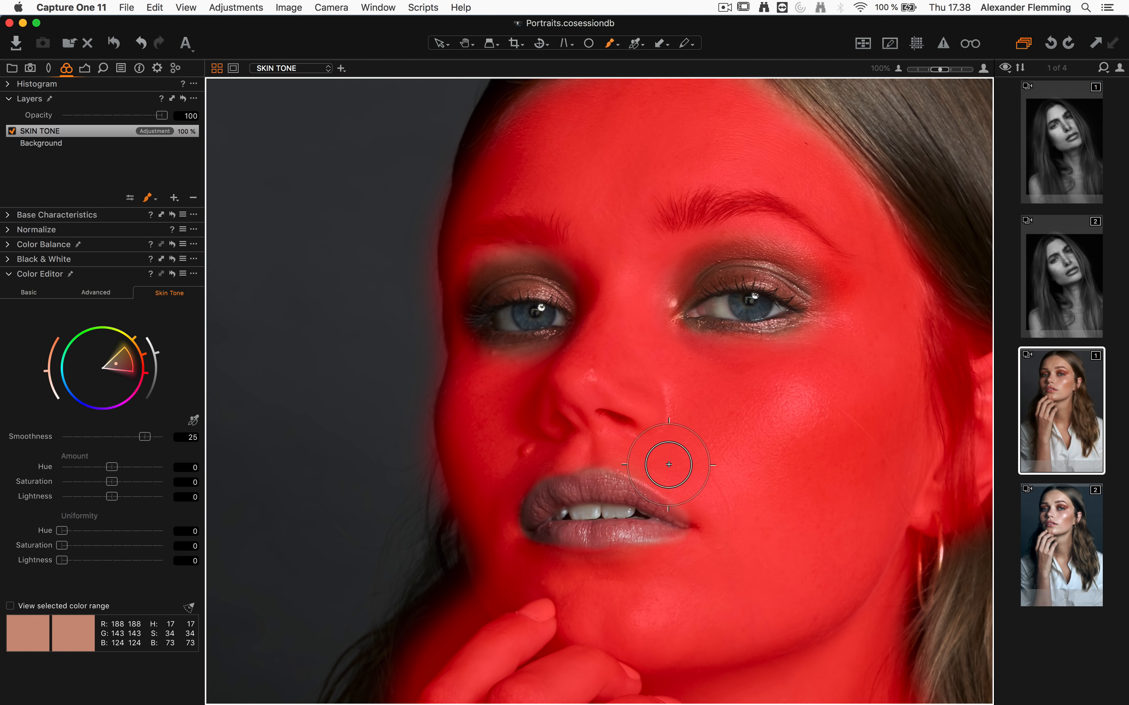
pyautogui.press('h')
pyautogui.doubleClick(683, 451)
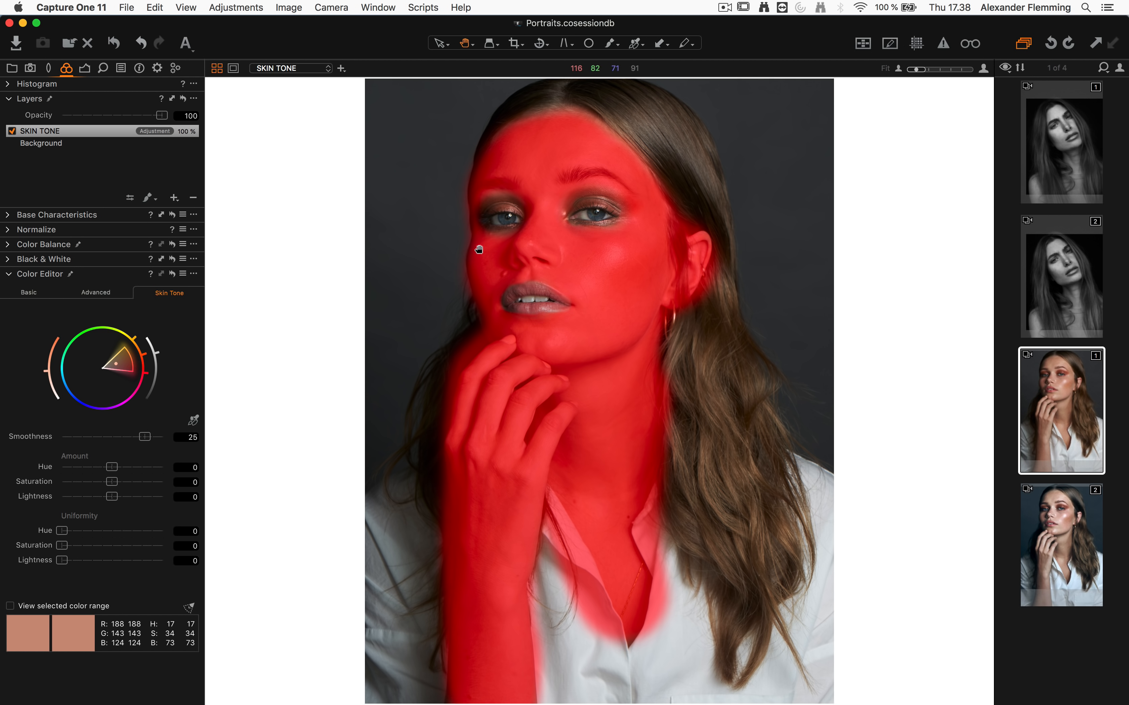
pyautogui.press('m')
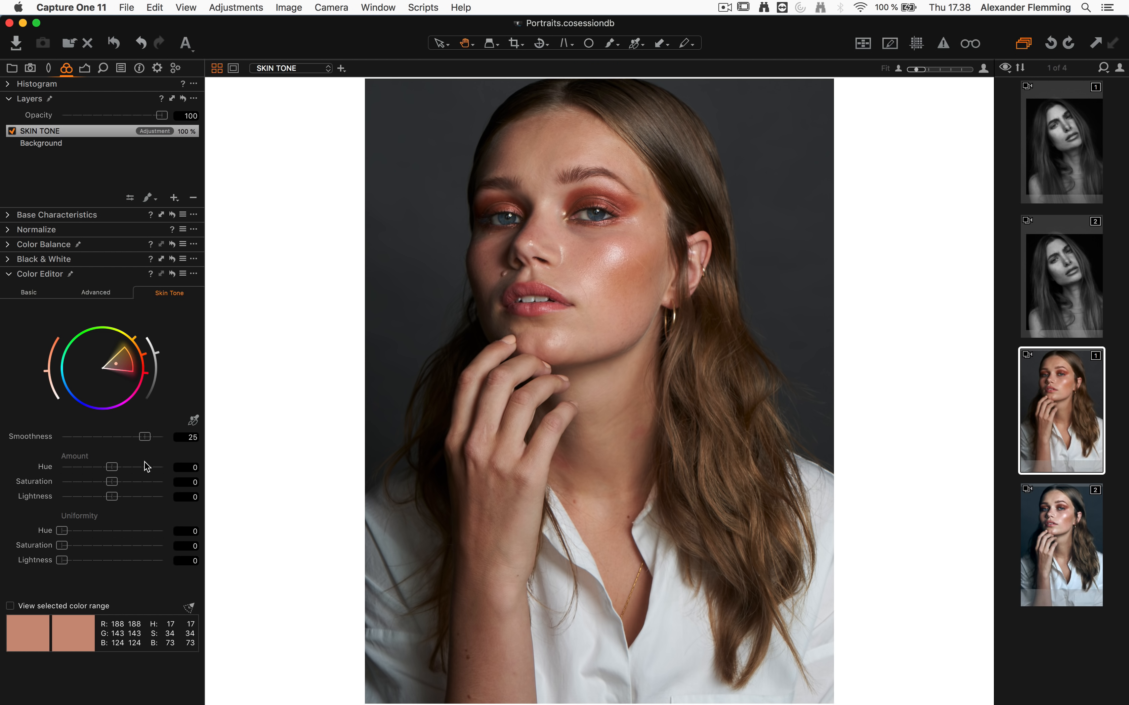
# Raise the skin tone's hue uniformity to 100 and check the evened-out skin on the portrait
pyautogui.click(62, 531)
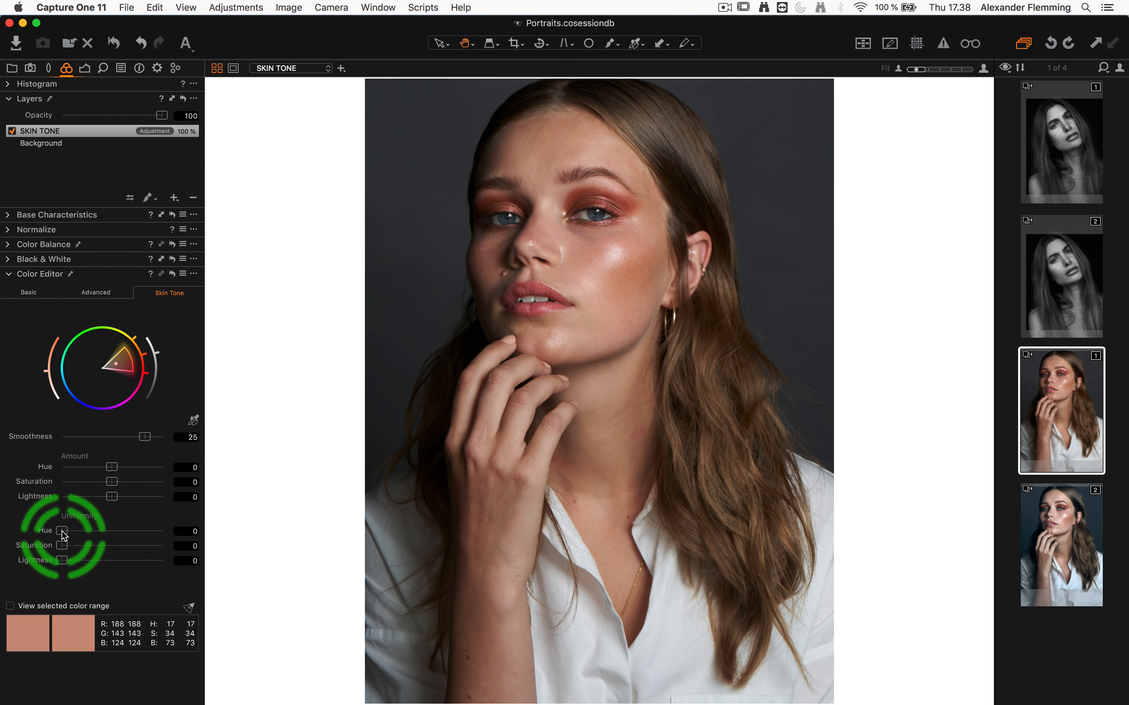
pyautogui.moveTo(61, 531); pyautogui.dragTo(109, 531)
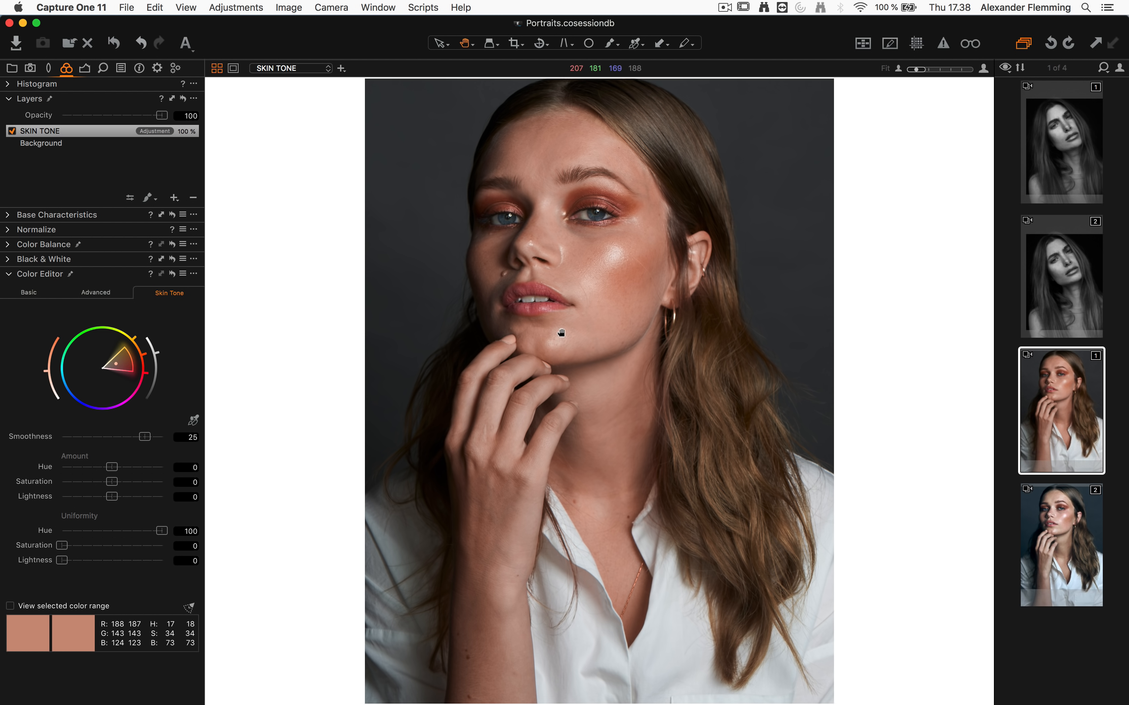
pyautogui.moveTo(559, 397)
pyautogui.mouseDown()
pyautogui.moveTo(514, 440)
pyautogui.moveTo(556, 361)
pyautogui.moveTo(632, 432)
pyautogui.moveTo(614, 322)
pyautogui.moveTo(675, 201)
pyautogui.mouseUp()
# Widen the selected skin colour range on the colour wheel and try red and yellow target tones
pyautogui.click(117, 365)
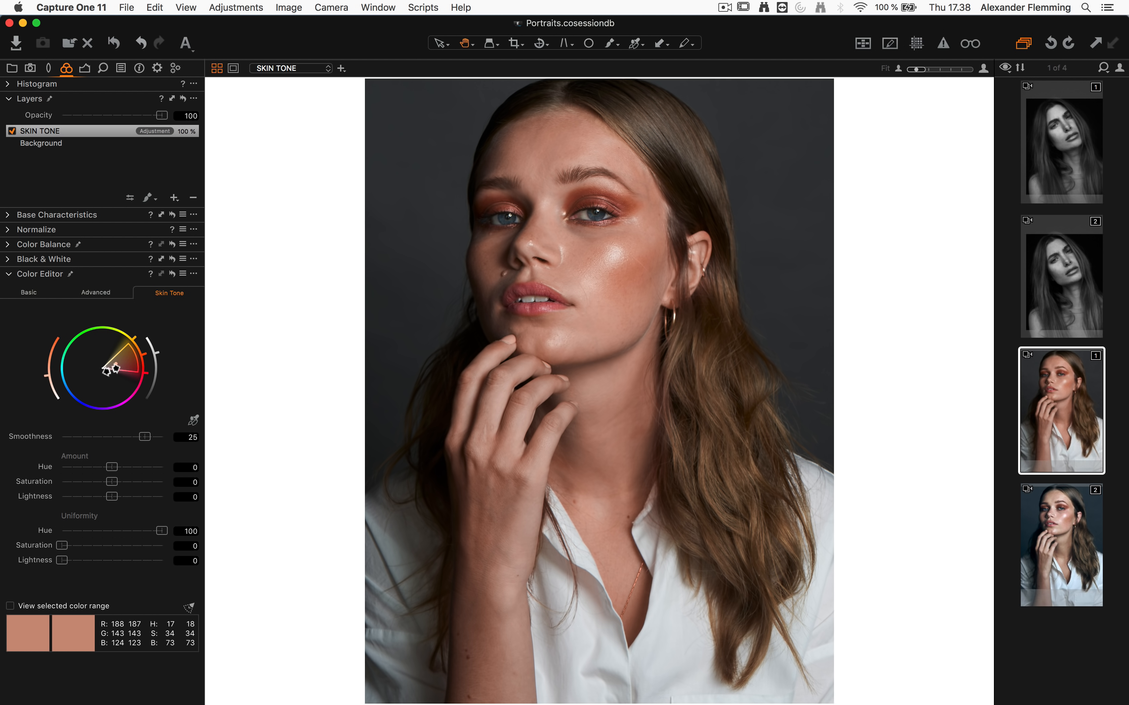
pyautogui.click(114, 373)
pyautogui.click(115, 361)
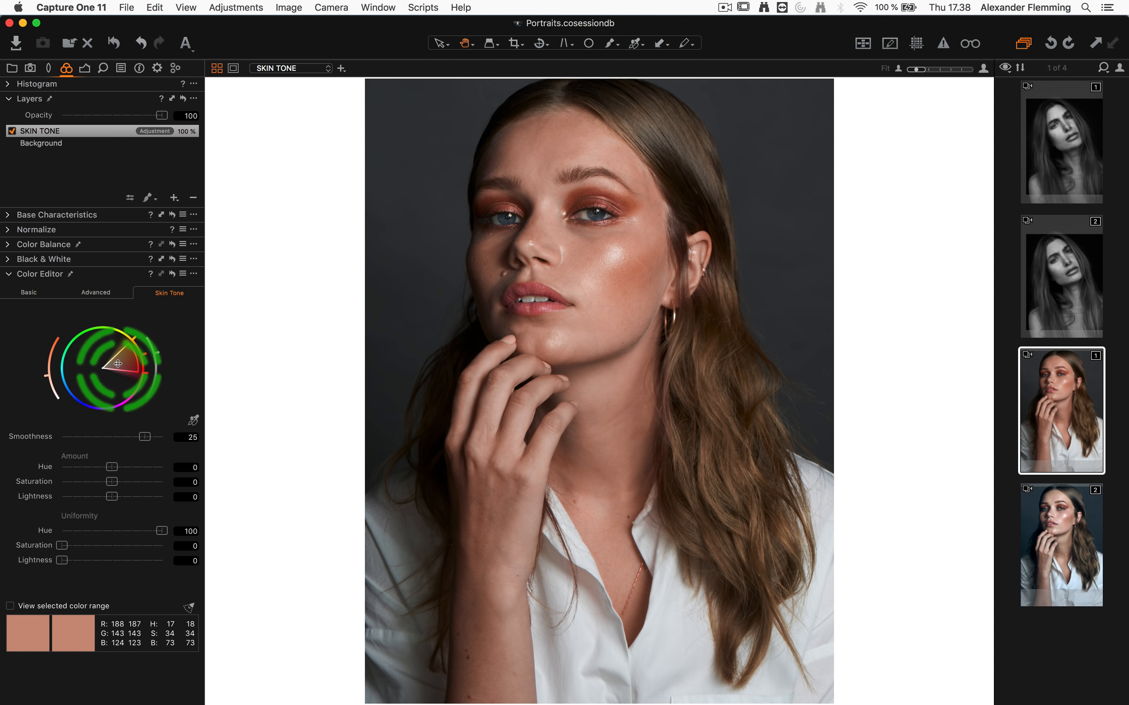
pyautogui.moveTo(137, 372); pyautogui.dragTo(138, 373)
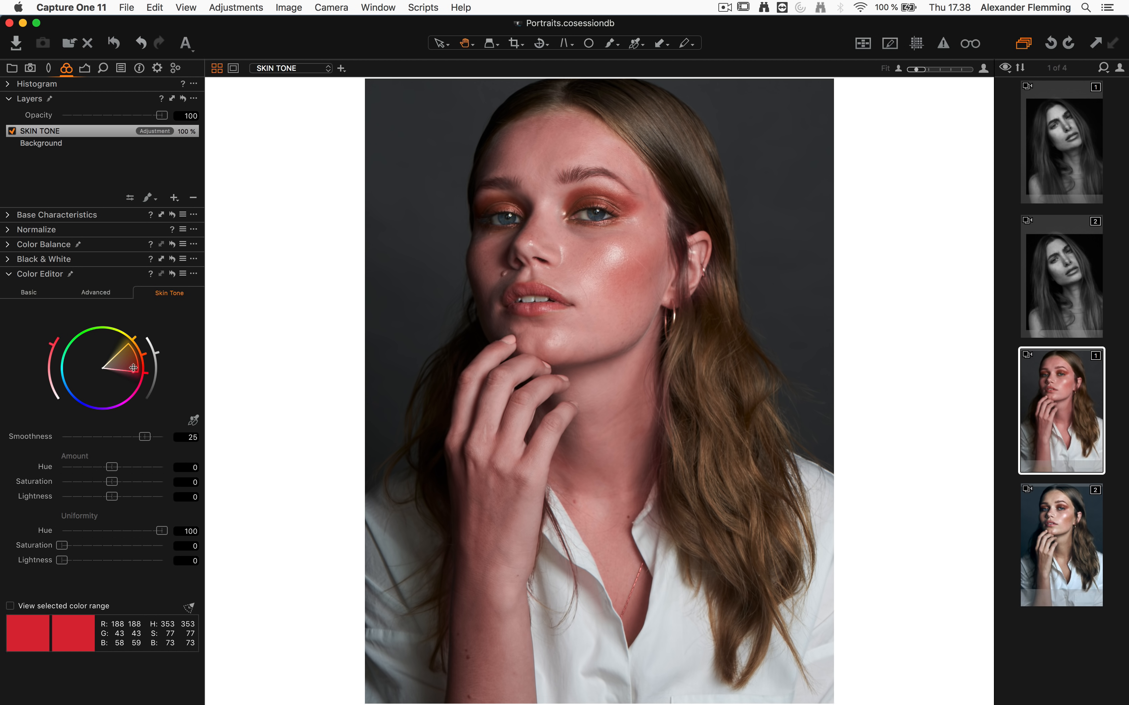
pyautogui.moveTo(125, 343); pyautogui.dragTo(123, 342)
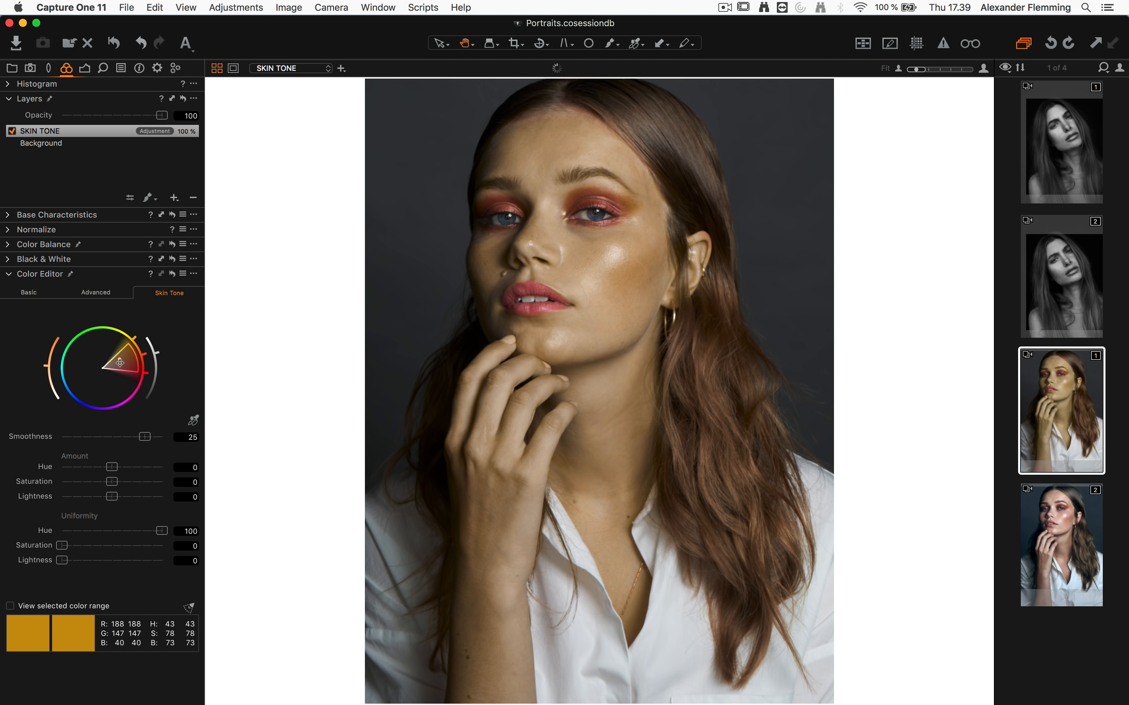
# Set the target skin tone to hue 15 and saturation 41, with uniformity at hue 83,7, saturation 50,3 and lightness 7,8
pyautogui.moveTo(119, 364); pyautogui.dragTo(120, 366)
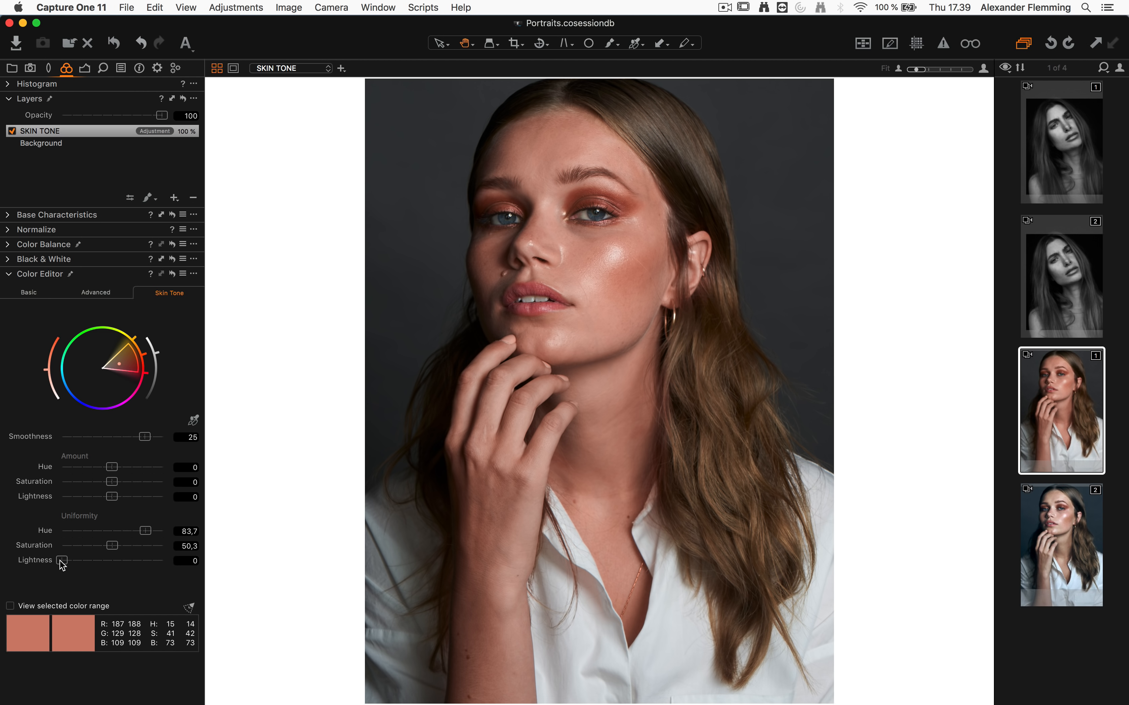
pyautogui.moveTo(61, 562); pyautogui.dragTo(76, 562)
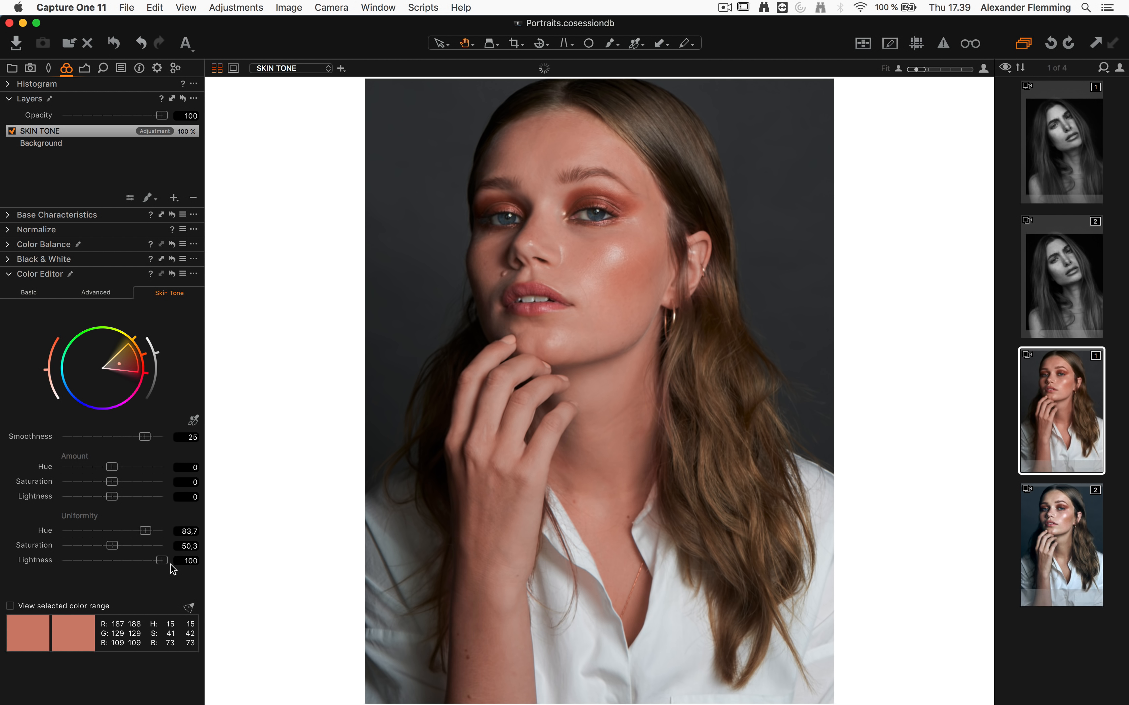
pyautogui.moveTo(622, 322)
pyautogui.mouseDown()
pyautogui.moveTo(577, 284)
pyautogui.moveTo(597, 269)
pyautogui.mouseUp()
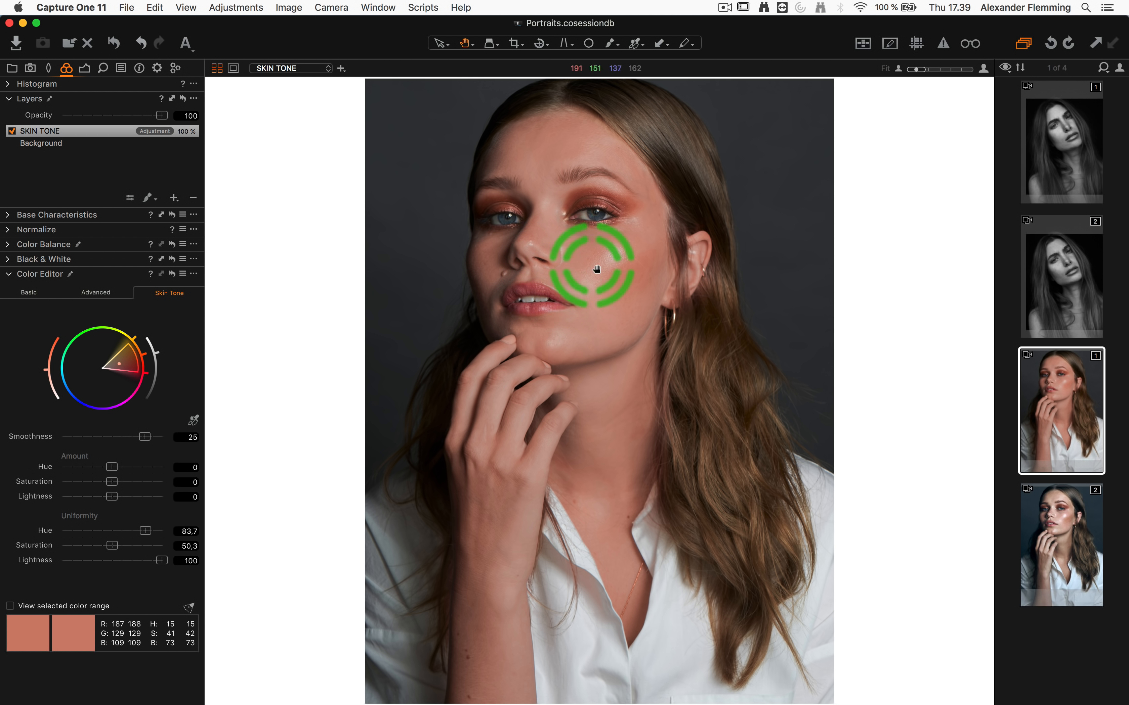
pyautogui.moveTo(162, 562); pyautogui.dragTo(69, 568)
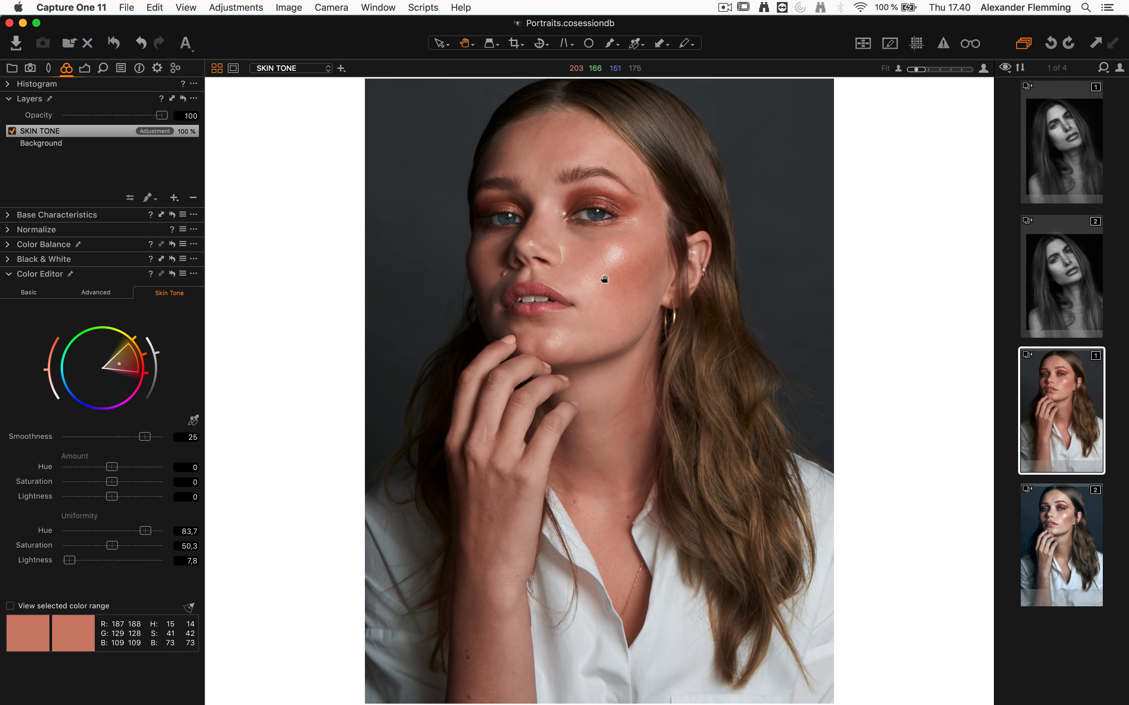
# Set the skin tone amount to hue 3,1, saturation -7,9 and lightness 2,8, and the uniformity to hue 79,4 and saturation 46,5
pyautogui.click(108, 468)
pyautogui.moveTo(64, 467); pyautogui.dragTo(154, 473)
pyautogui.moveTo(590, 322)
pyautogui.mouseDown()
pyautogui.moveTo(592, 310)
pyautogui.moveTo(575, 373)
pyautogui.moveTo(603, 336)
pyautogui.mouseUp()
pyautogui.moveTo(154, 467); pyautogui.dragTo(143, 467)
pyautogui.moveTo(112, 483)
pyautogui.mouseDown()
pyautogui.moveTo(80, 487)
pyautogui.moveTo(101, 486)
pyautogui.mouseUp()
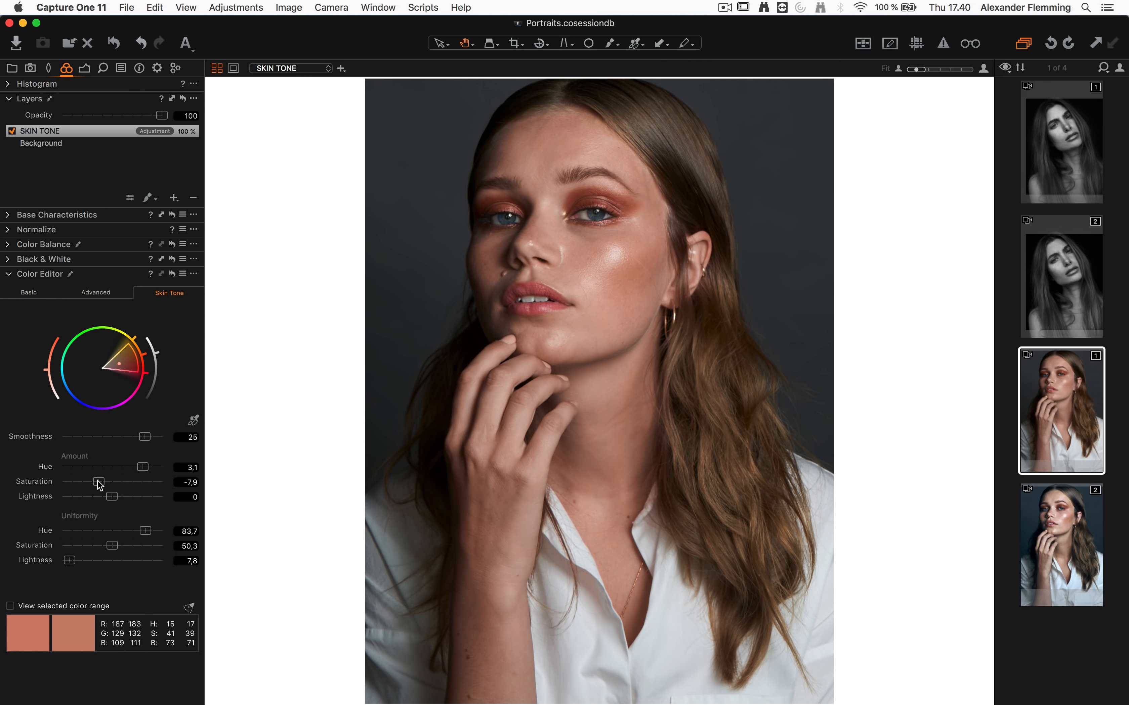
pyautogui.moveTo(149, 532); pyautogui.dragTo(111, 546)
pyautogui.moveTo(117, 503)
pyautogui.mouseDown()
pyautogui.moveTo(100, 503)
pyautogui.moveTo(132, 502)
pyautogui.mouseUp()
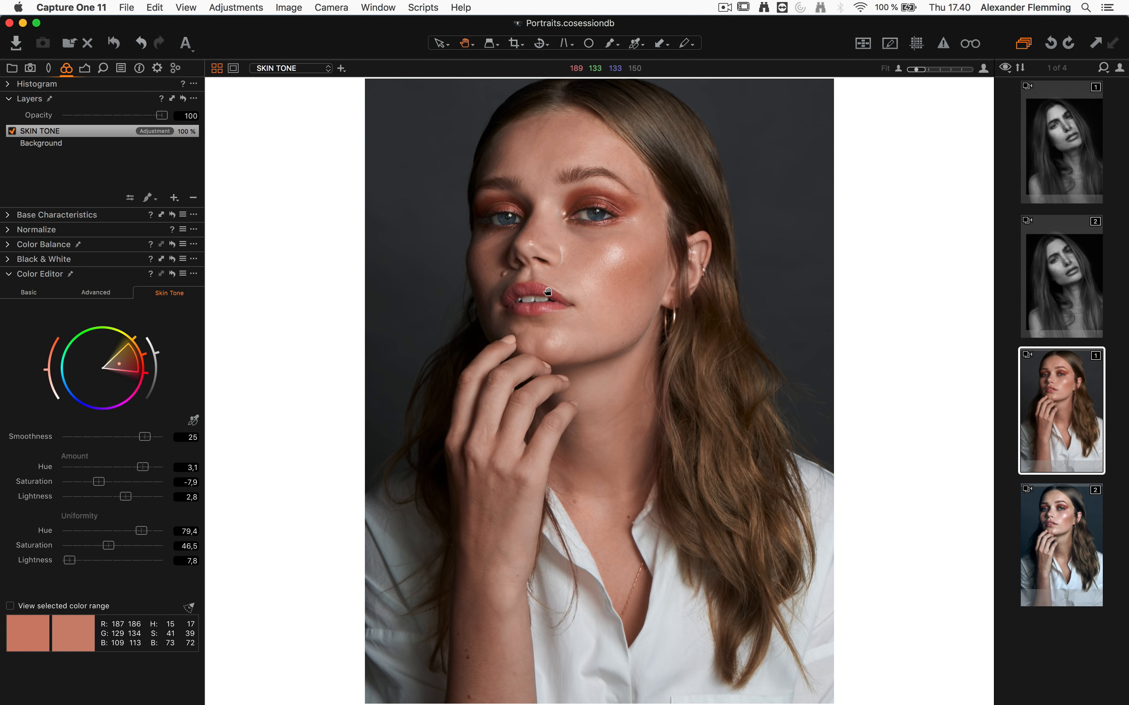
# Compare the face up close with the SKIN TONE layer off and on, and check the layer's mask over the whole portrait
pyautogui.doubleClick(586, 275)
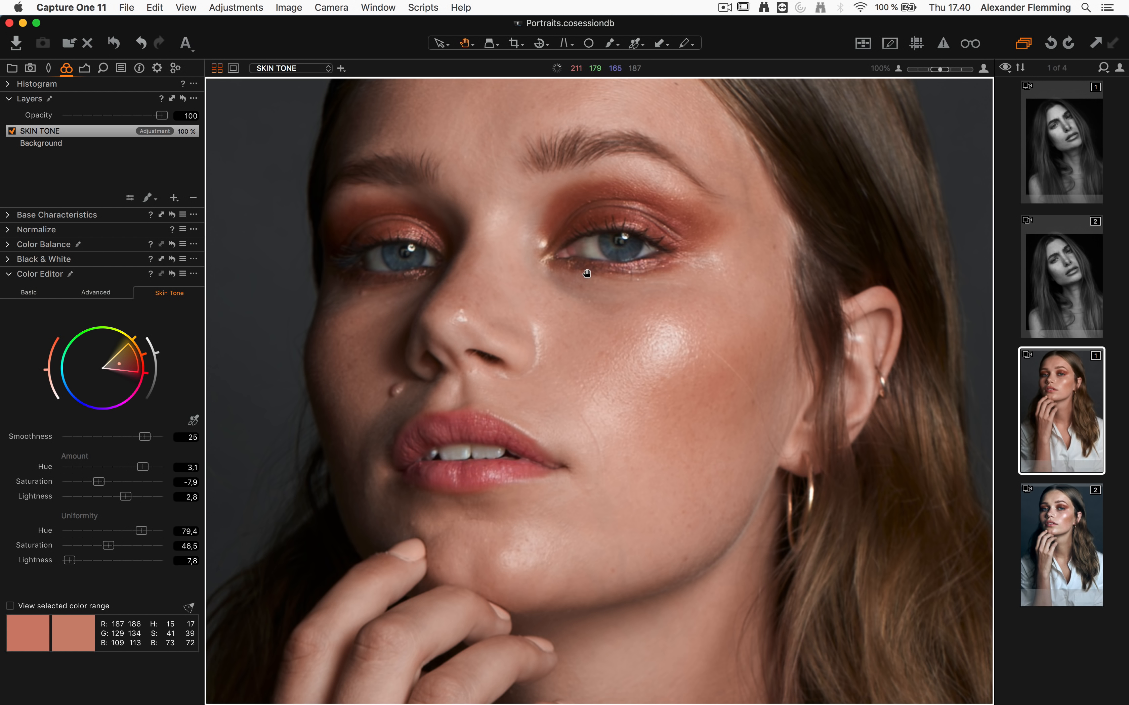
pyautogui.moveTo(587, 355); pyautogui.dragTo(587, 317)
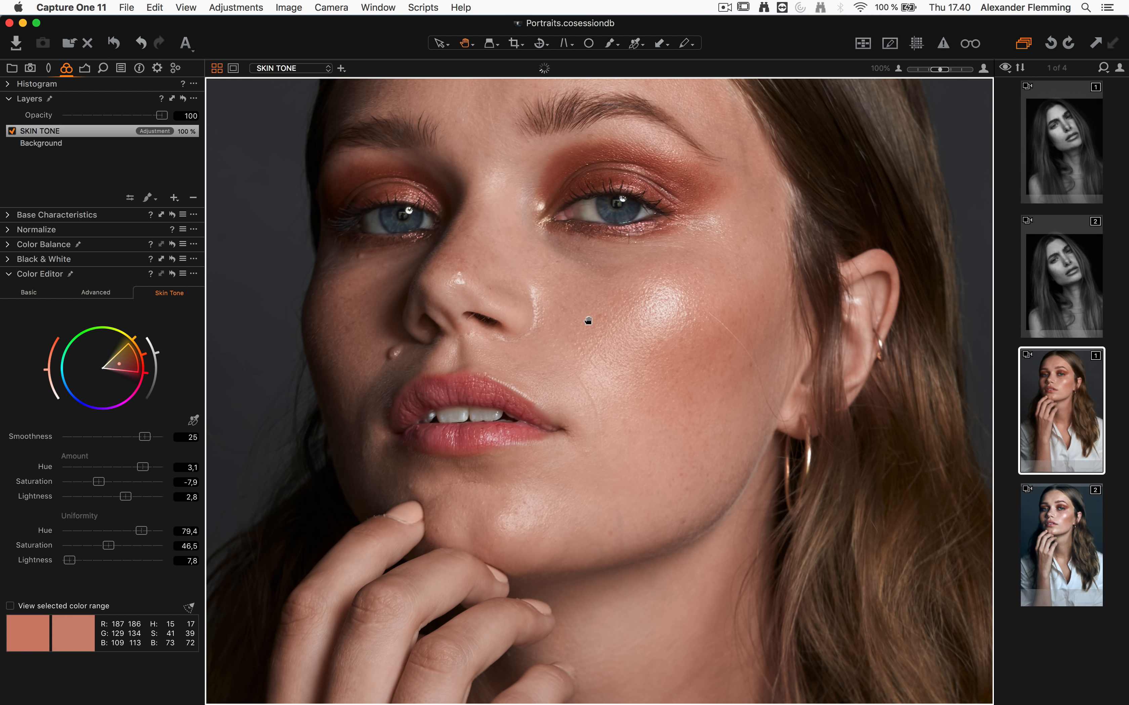
pyautogui.click(13, 131)
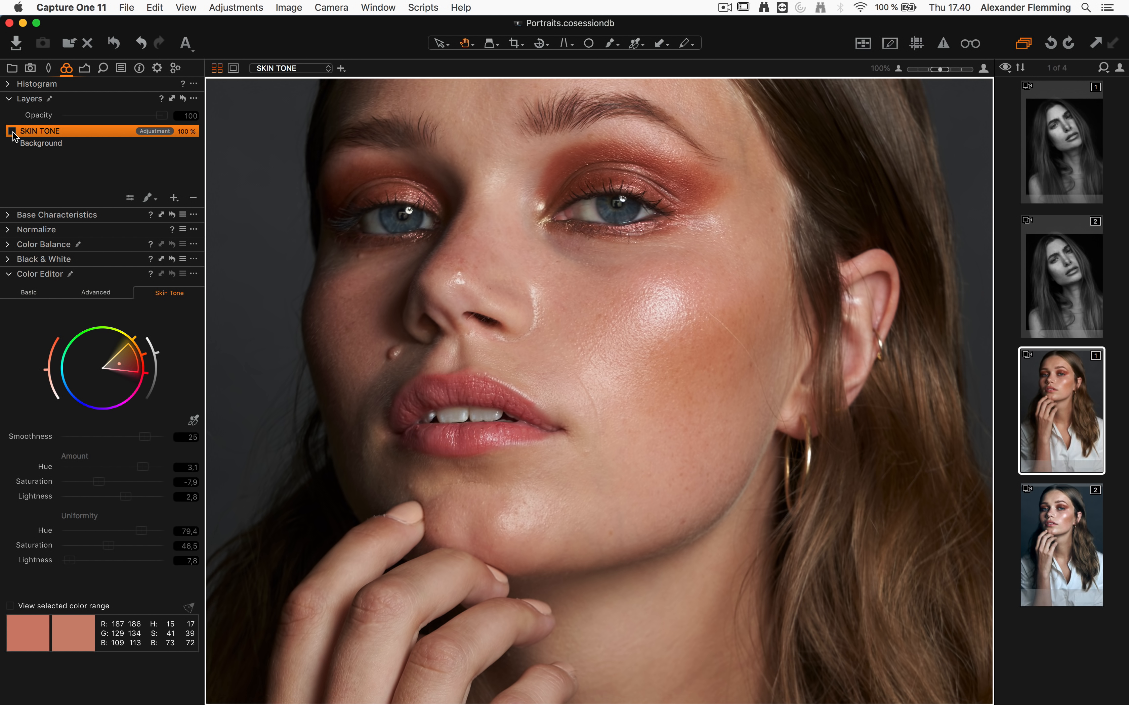
pyautogui.click(12, 131)
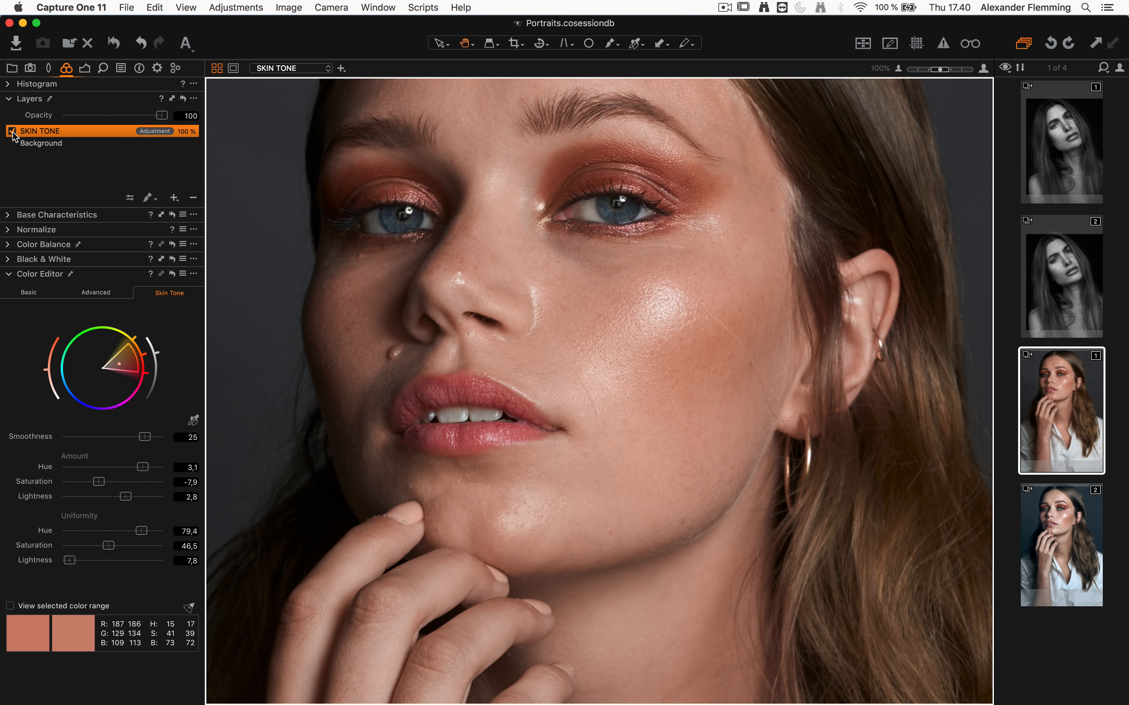
pyautogui.click(12, 131)
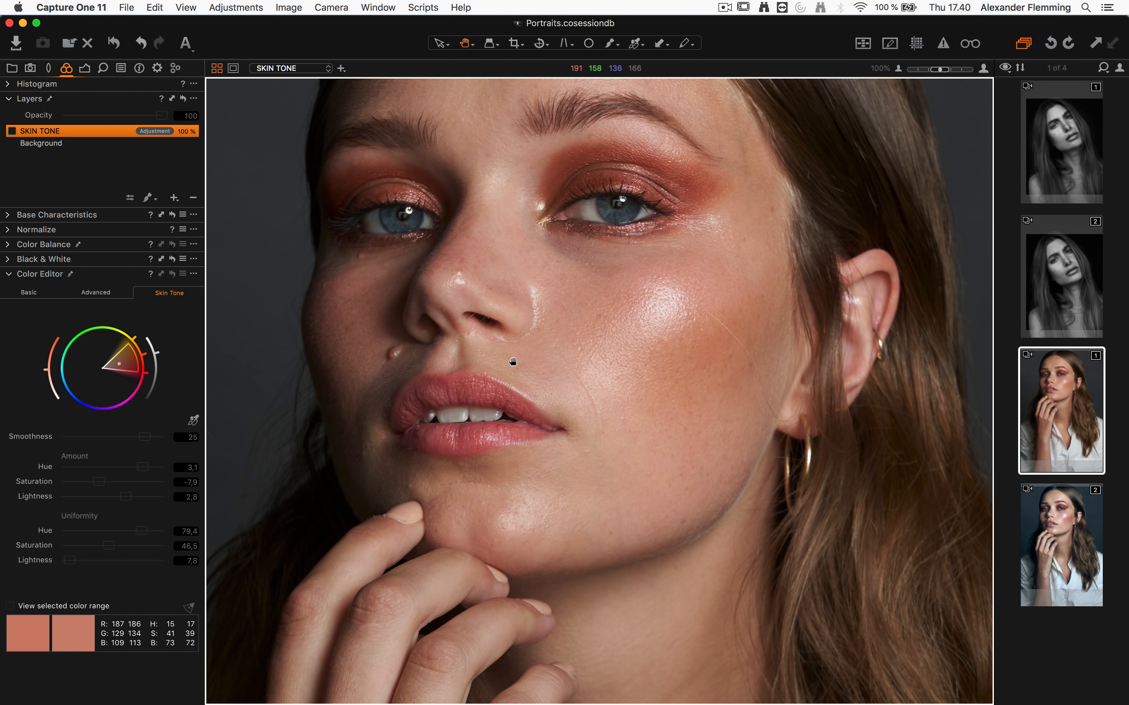
pyautogui.click(14, 132)
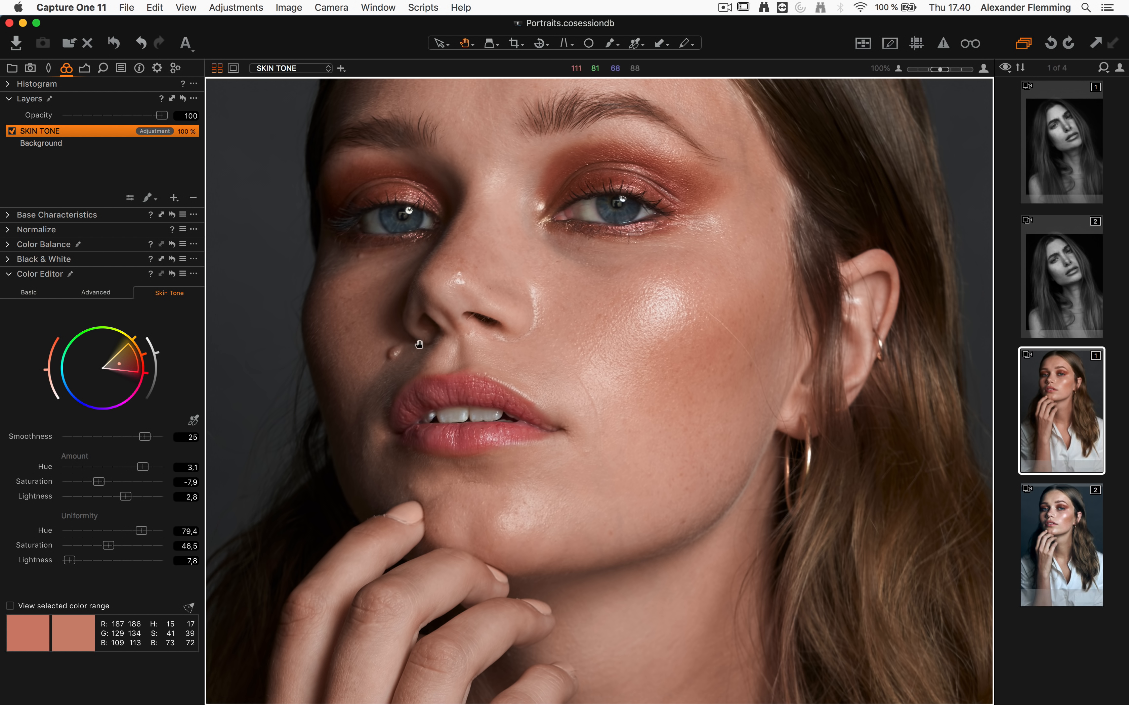
pyautogui.doubleClick(493, 351)
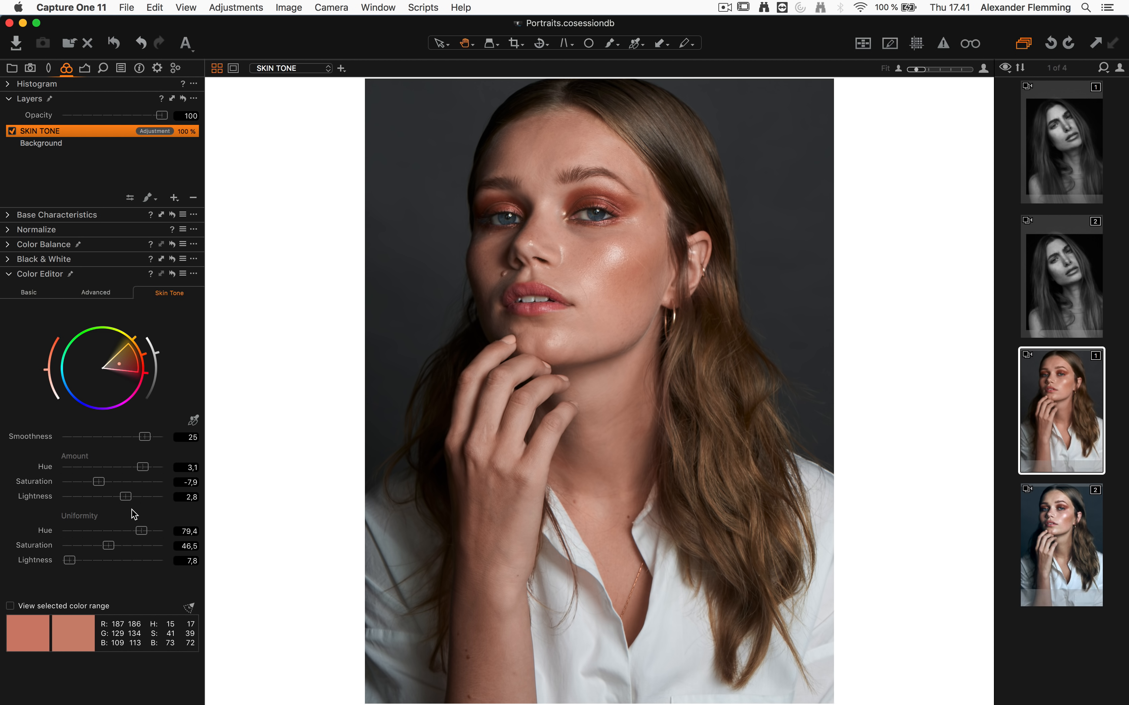
pyautogui.press('m')
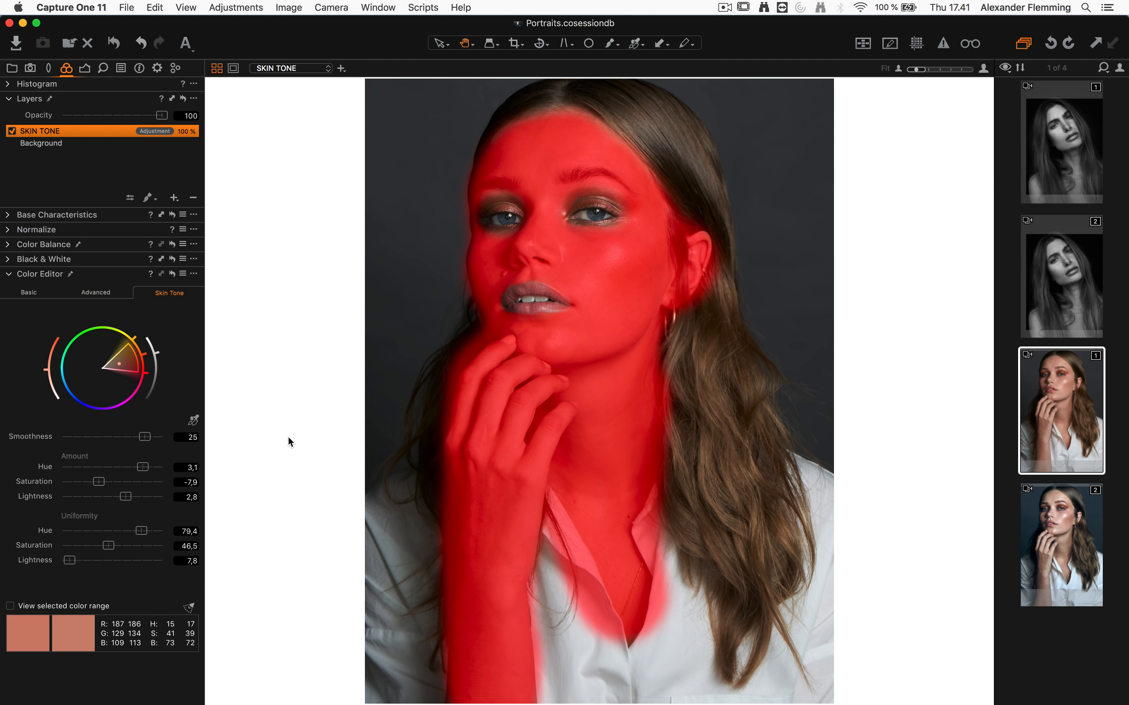
pyautogui.press('m')
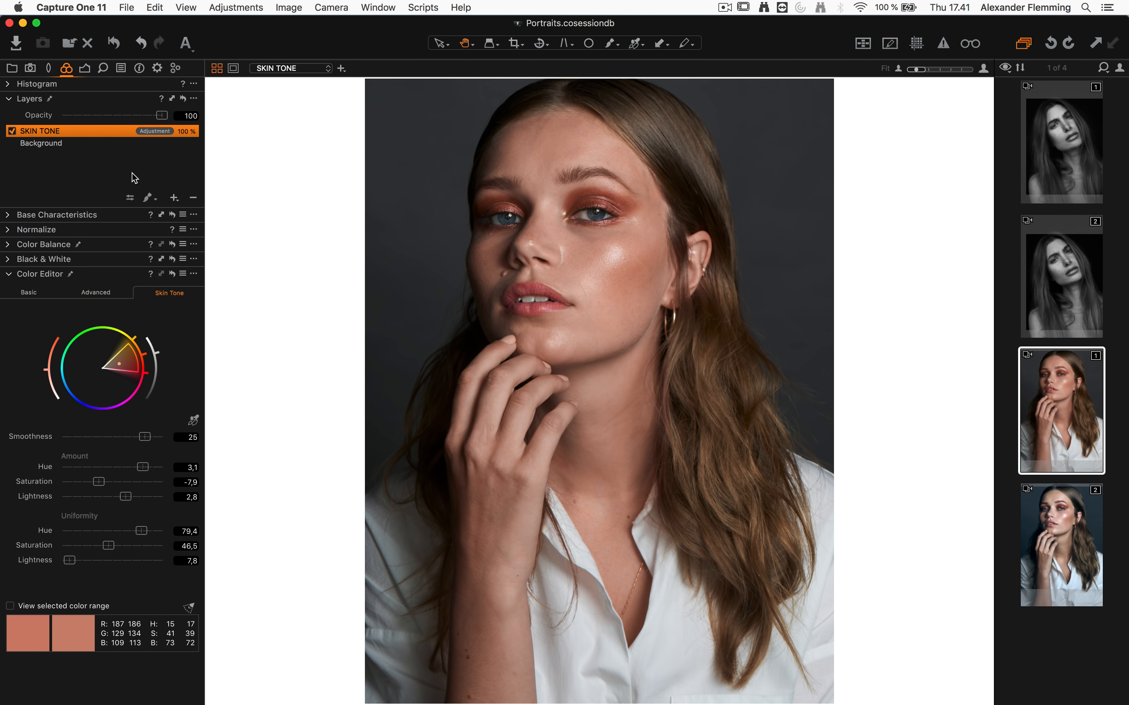
# Add a new filled layer named LUMA / CONTRAST and set its opacity to 70
pyautogui.click(174, 199)
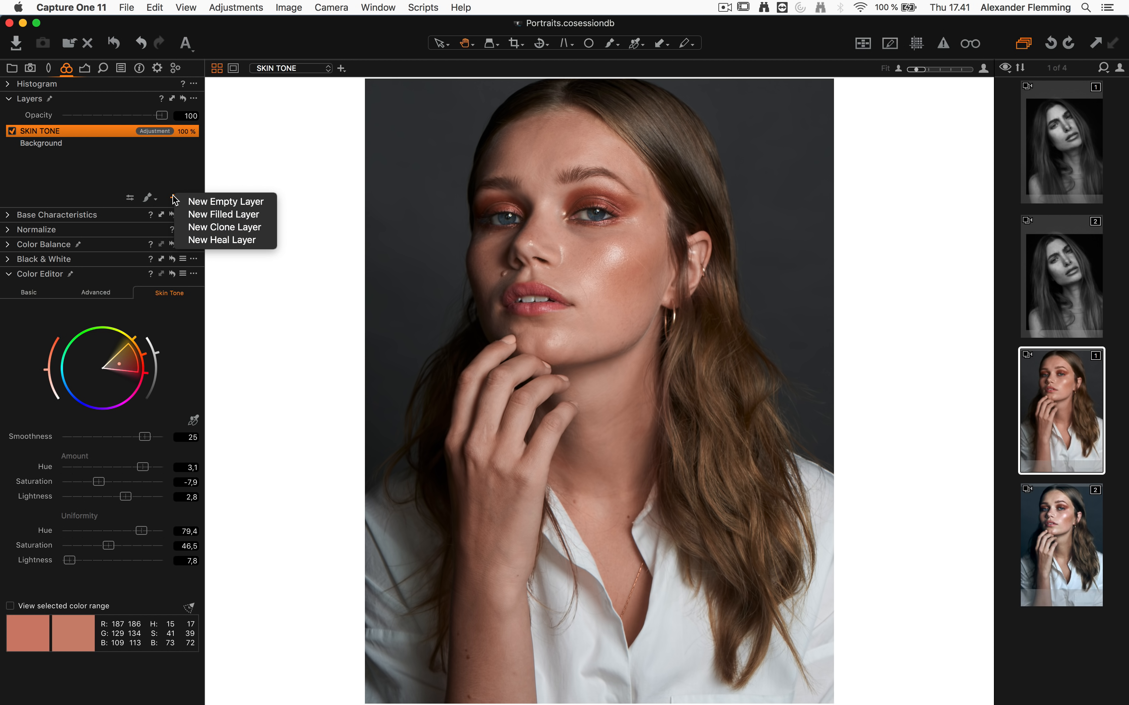
pyautogui.click(136, 171)
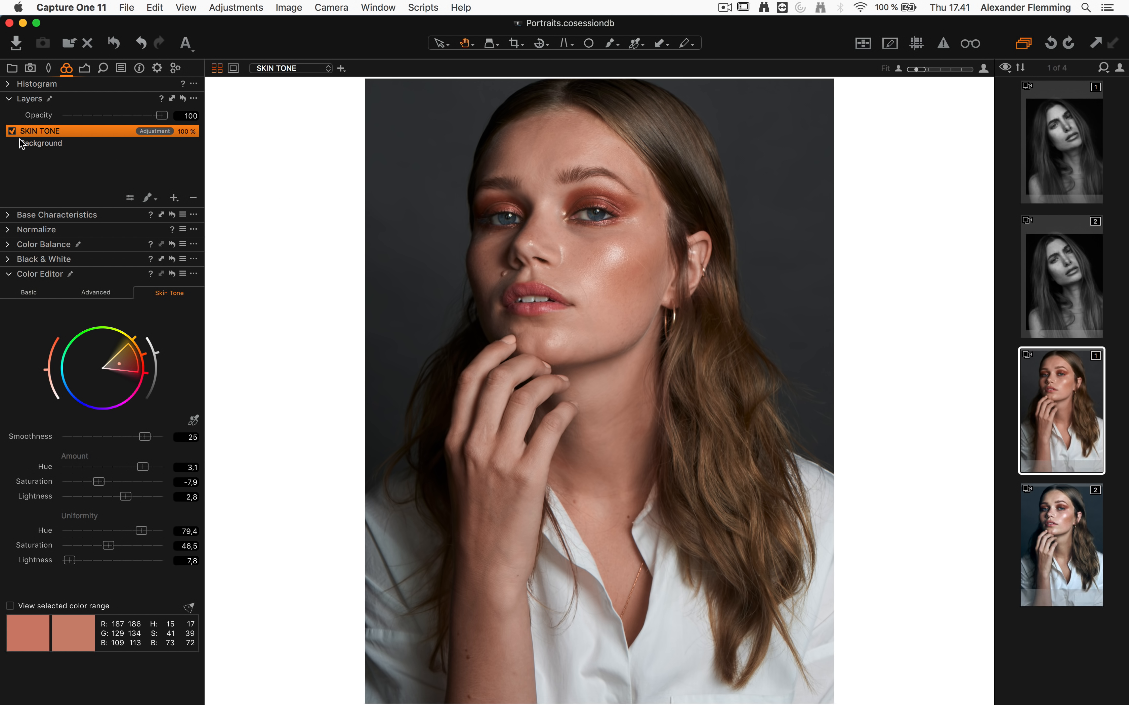
pyautogui.click(174, 198)
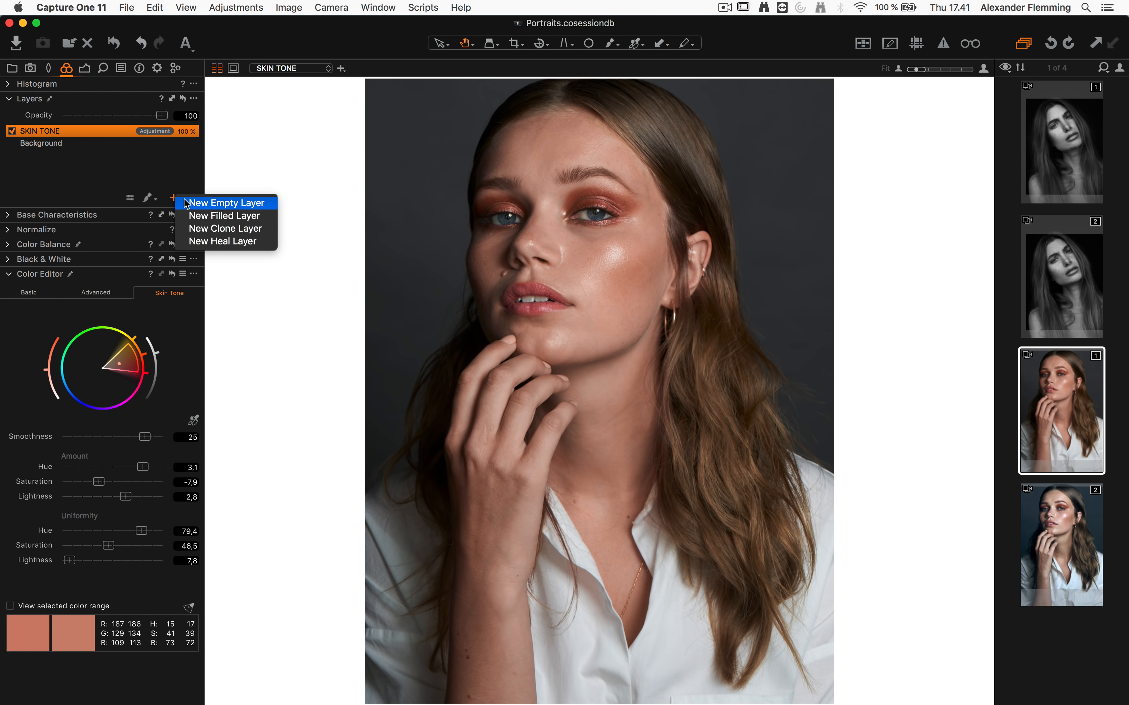
pyautogui.click(200, 216)
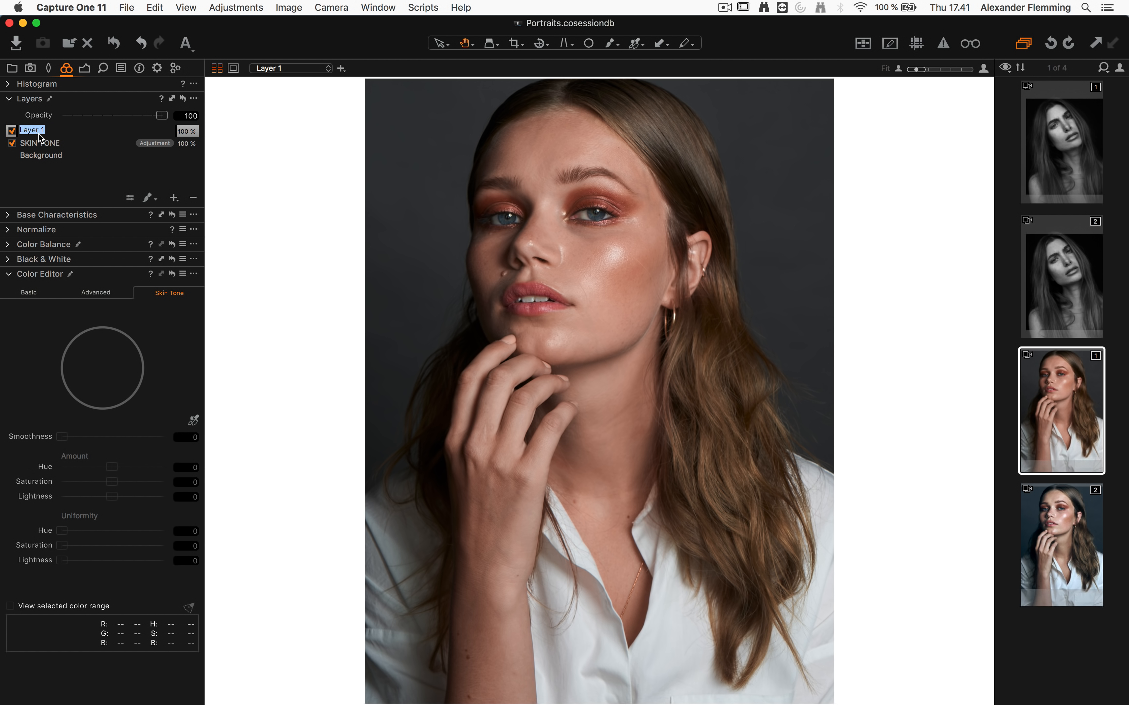
pyautogui.write('LUMA / CONTRAST')
pyautogui.press('Return')
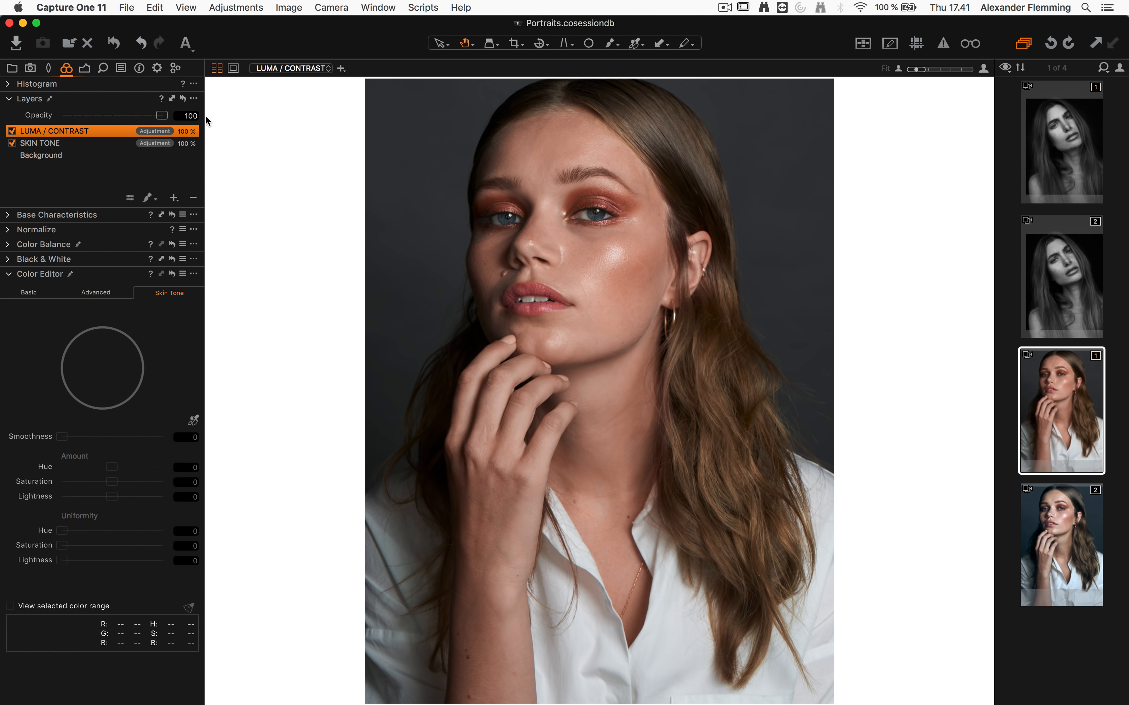
pyautogui.click(191, 116)
pyautogui.write('70')
pyautogui.press('Return')
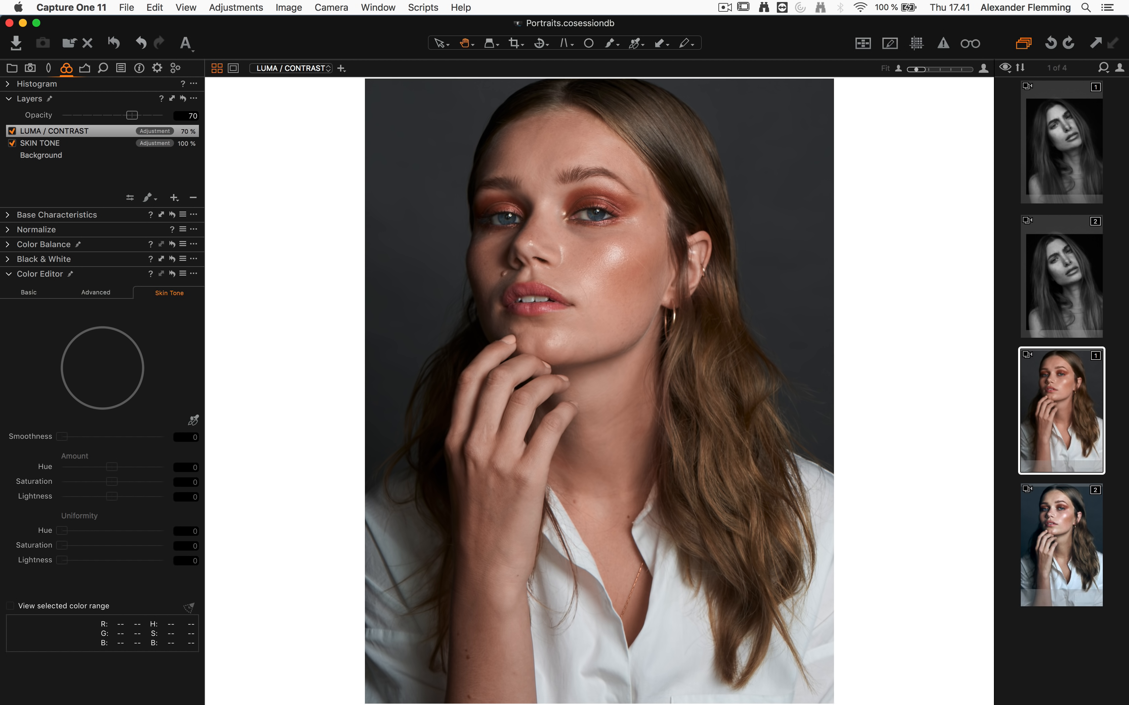
# Set the LUMA / CONTRAST layer's contrast to 8 and its High Dynamic Range shadow to 16
pyautogui.click(84, 69)
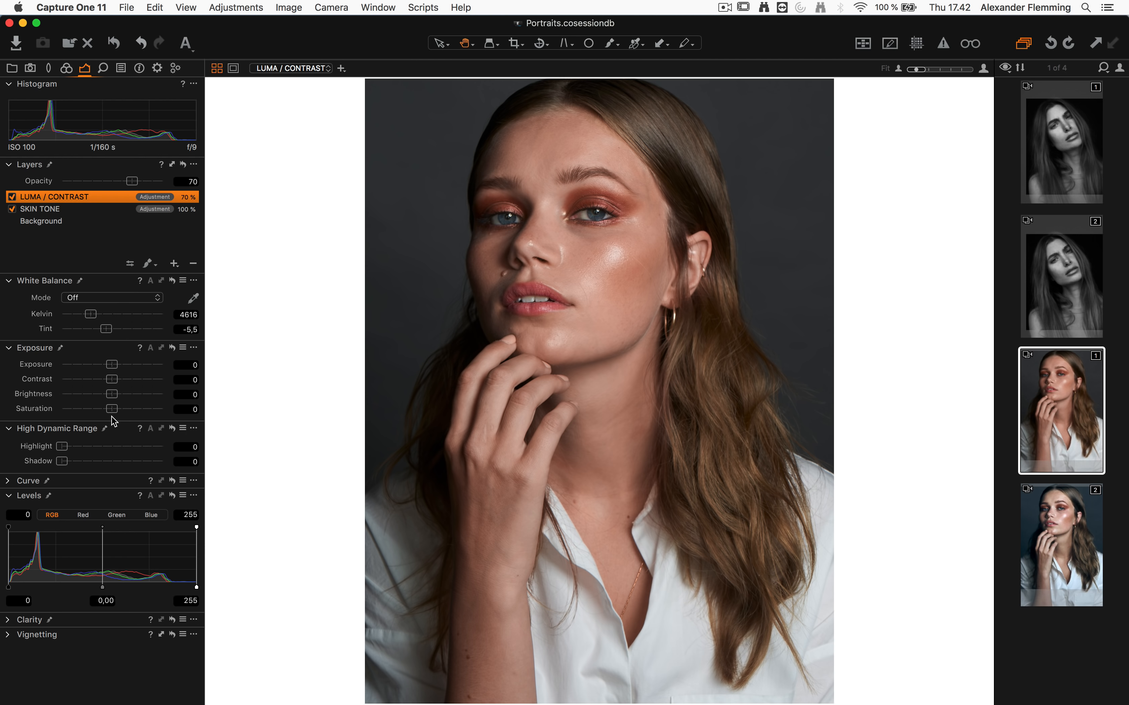
pyautogui.moveTo(113, 379); pyautogui.dragTo(121, 379)
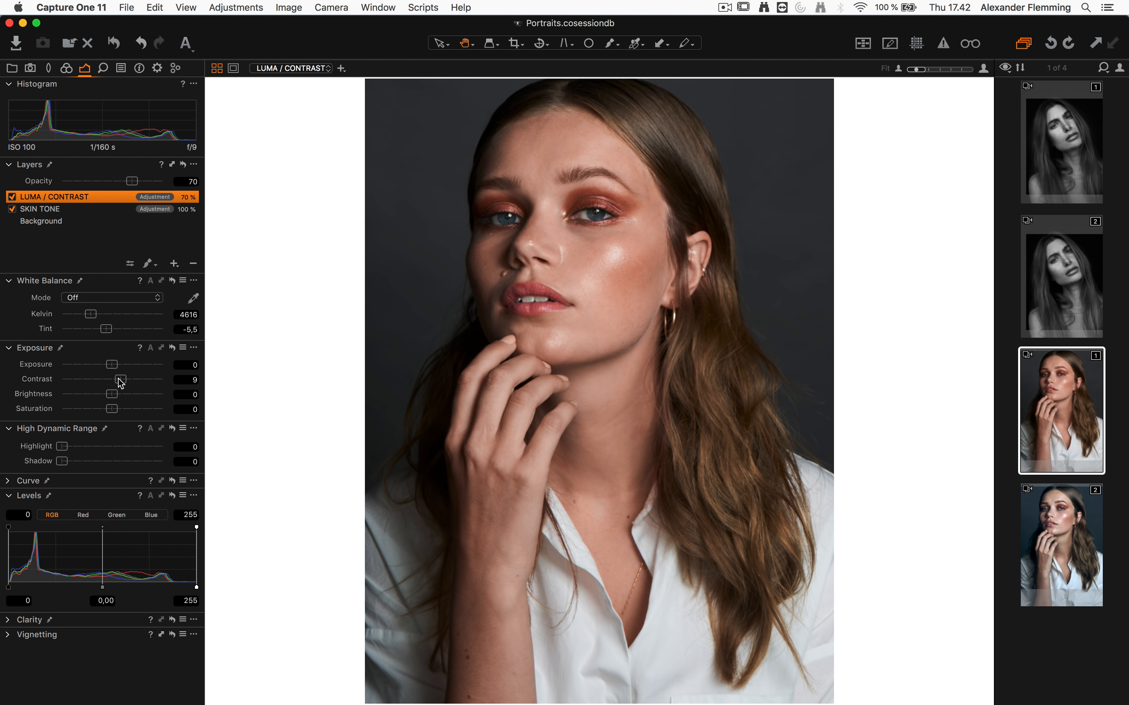
pyautogui.moveTo(62, 461); pyautogui.dragTo(78, 462)
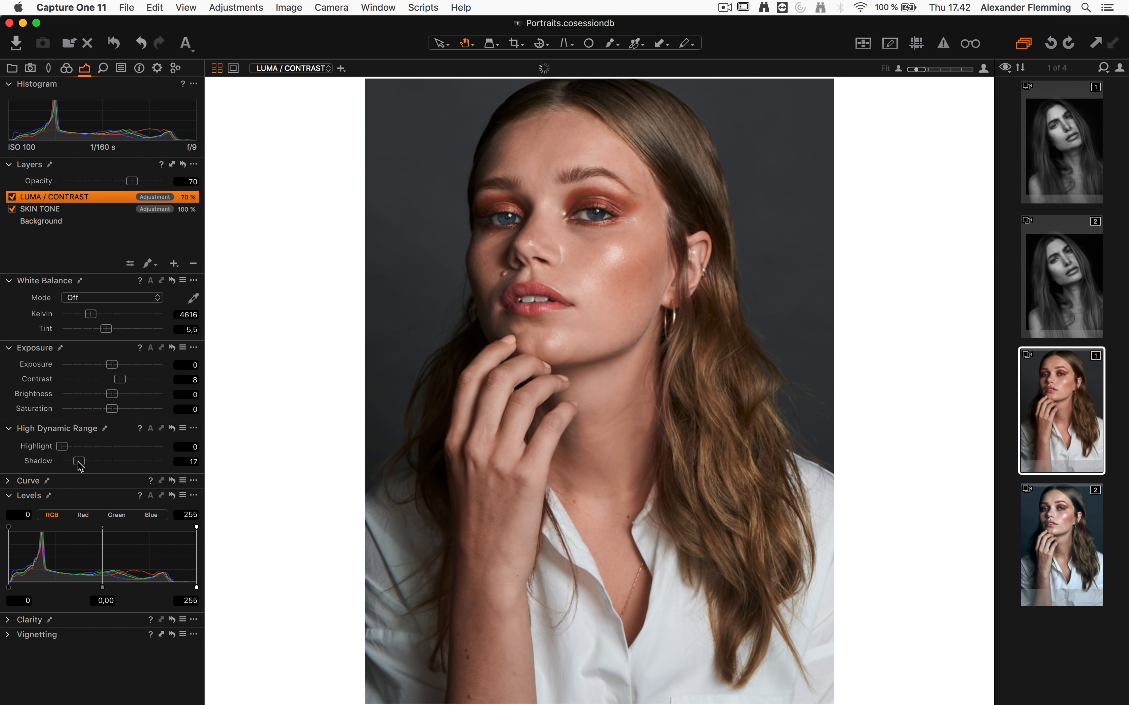
# Shape a gentle contrast curve on the Luma channel with one point in the deep shadows and one in the lower midtones
pyautogui.click(10, 481)
pyautogui.click(63, 308)
pyautogui.moveTo(23, 450); pyautogui.dragTo(79, 404)
pyautogui.click(19, 454)
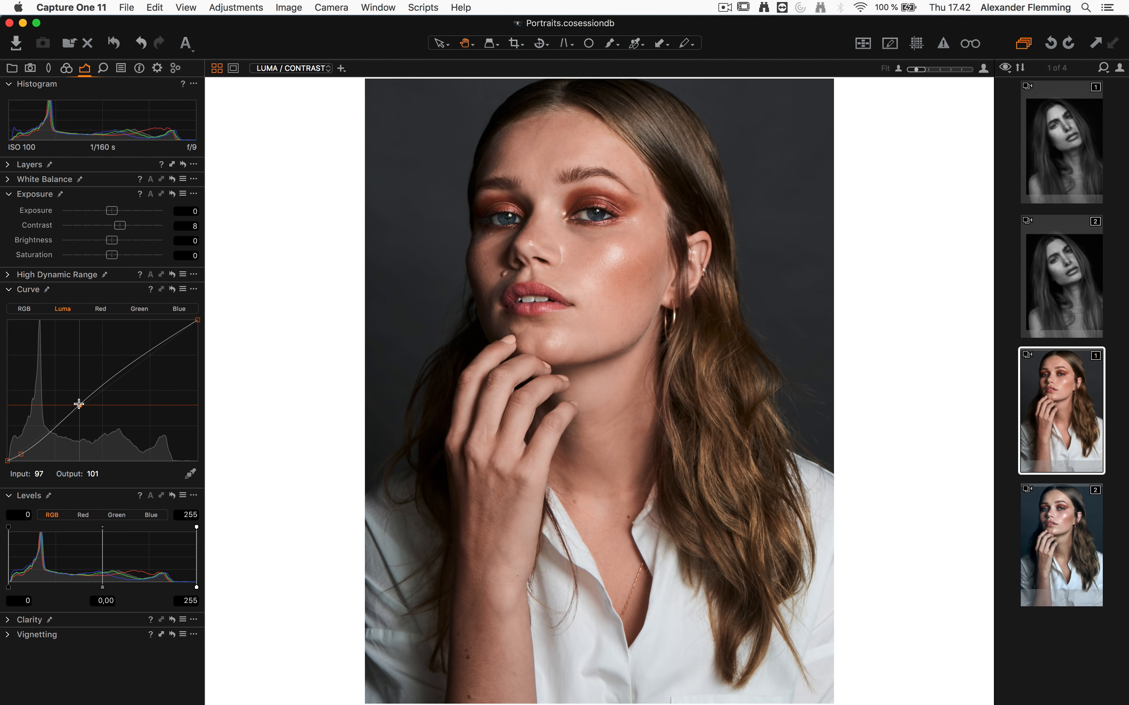
pyautogui.click(20, 453)
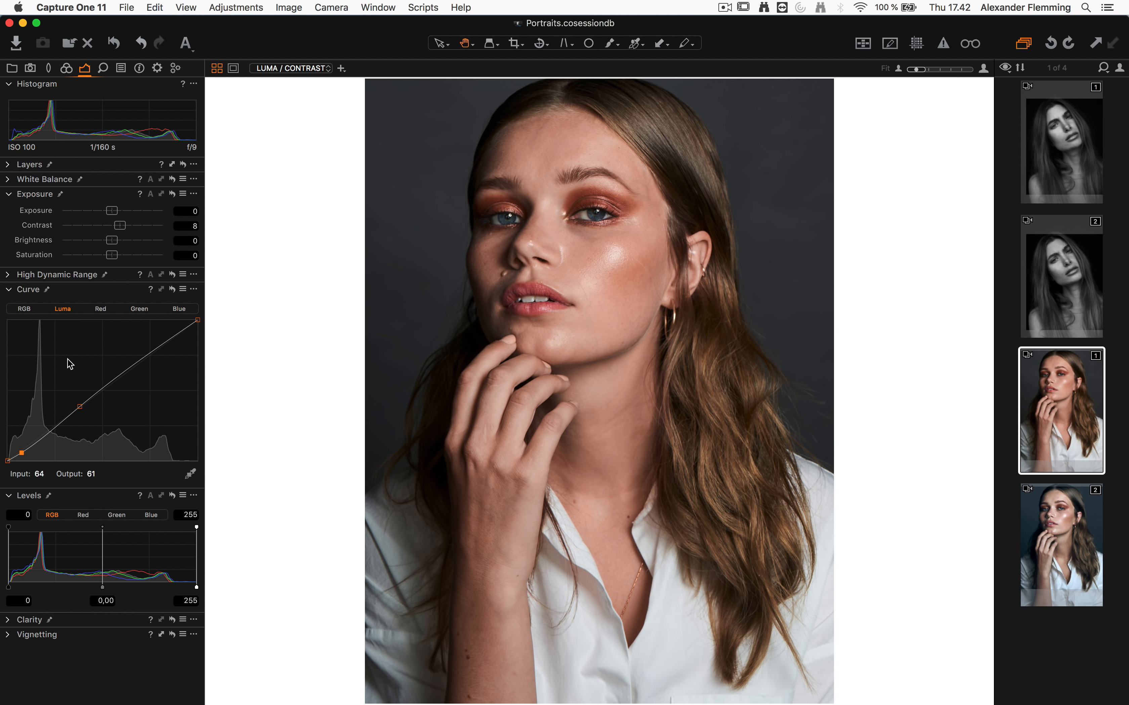
pyautogui.click(8, 291)
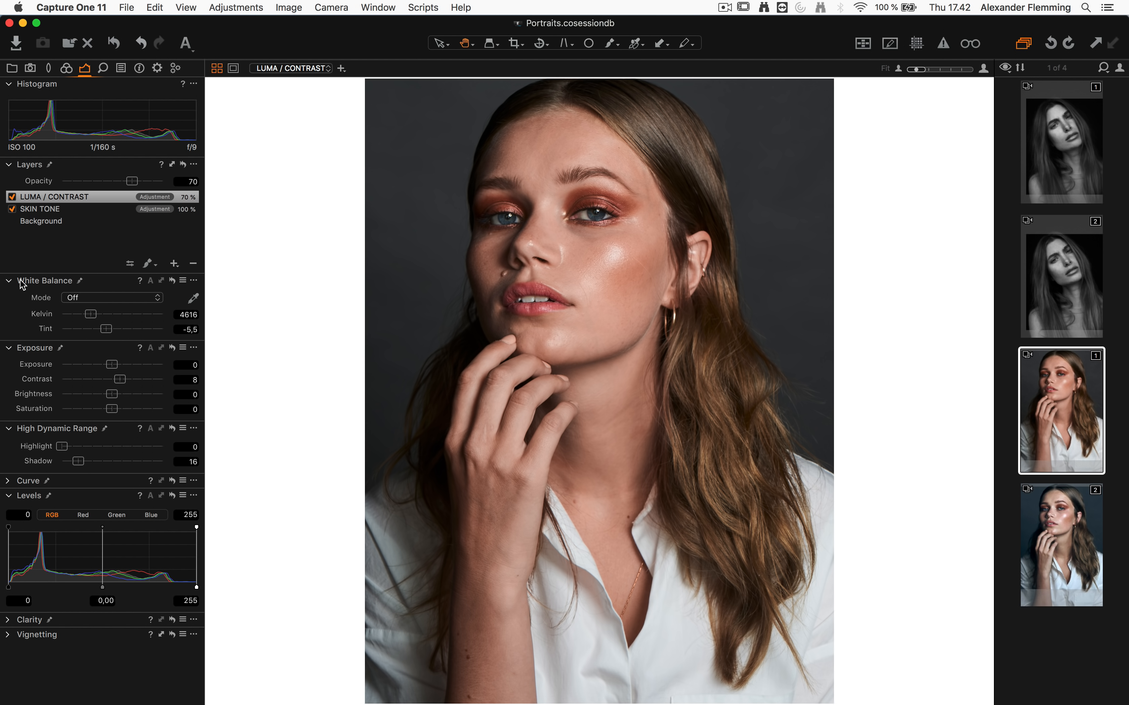
pyautogui.click(87, 236)
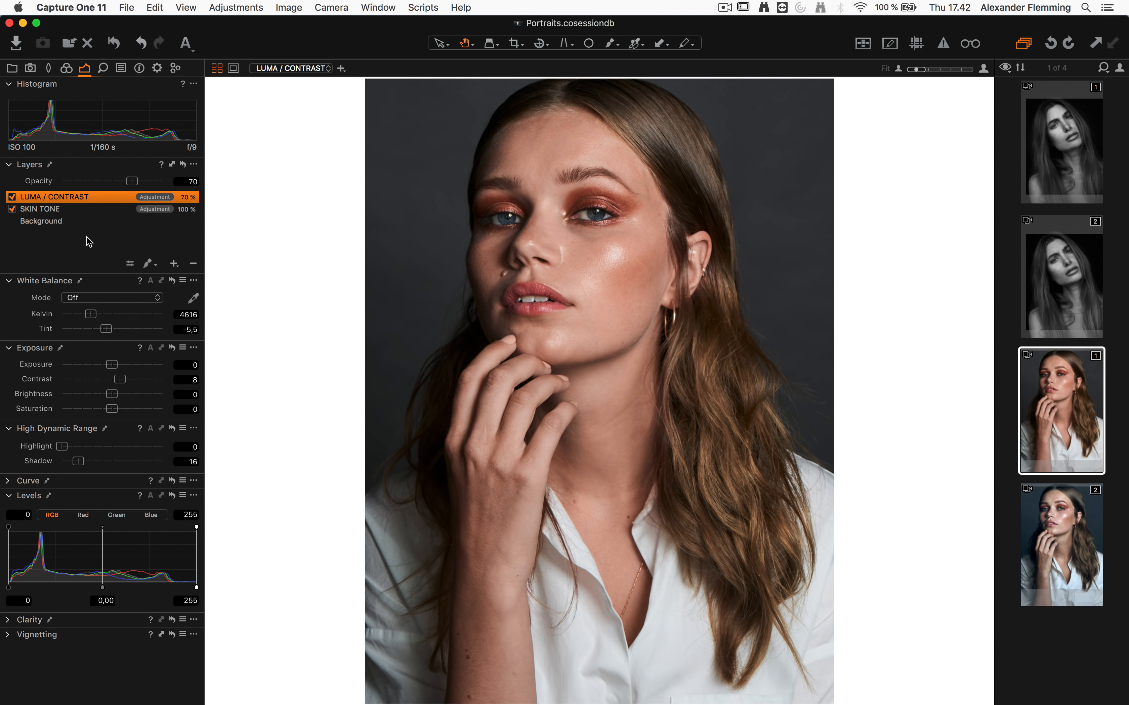
# Add another filled layer named COLOR GRADING above LUMA / CONTRAST and set its opacity to 70
pyautogui.click(174, 264)
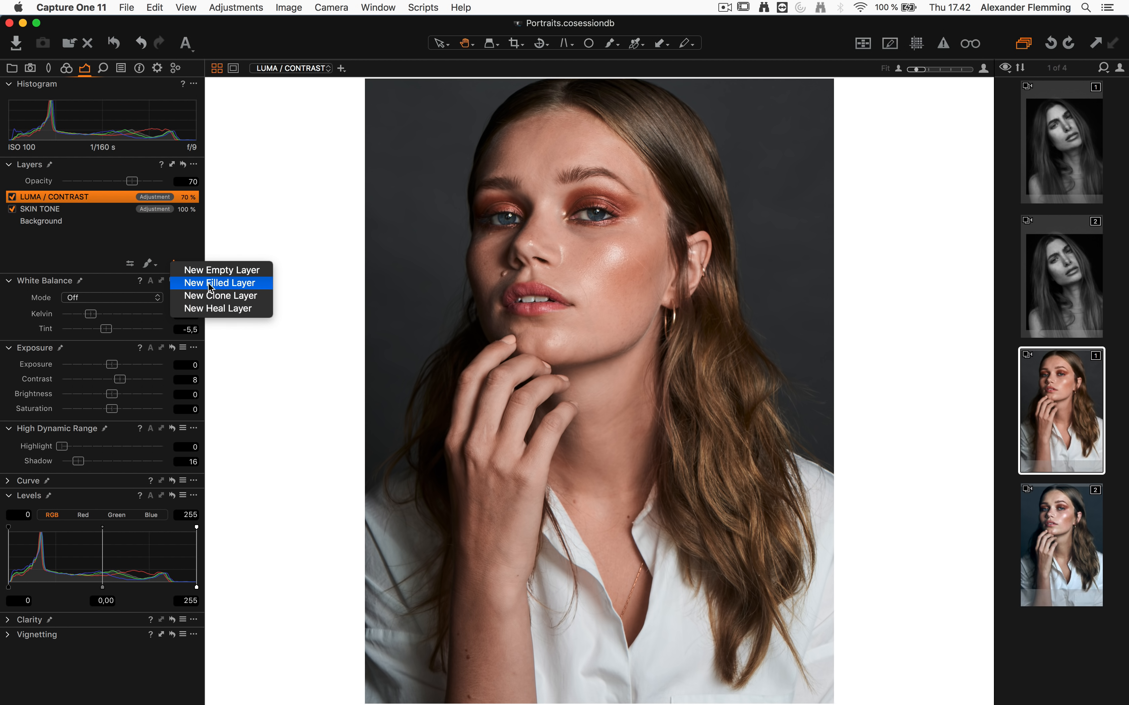
pyautogui.click(209, 283)
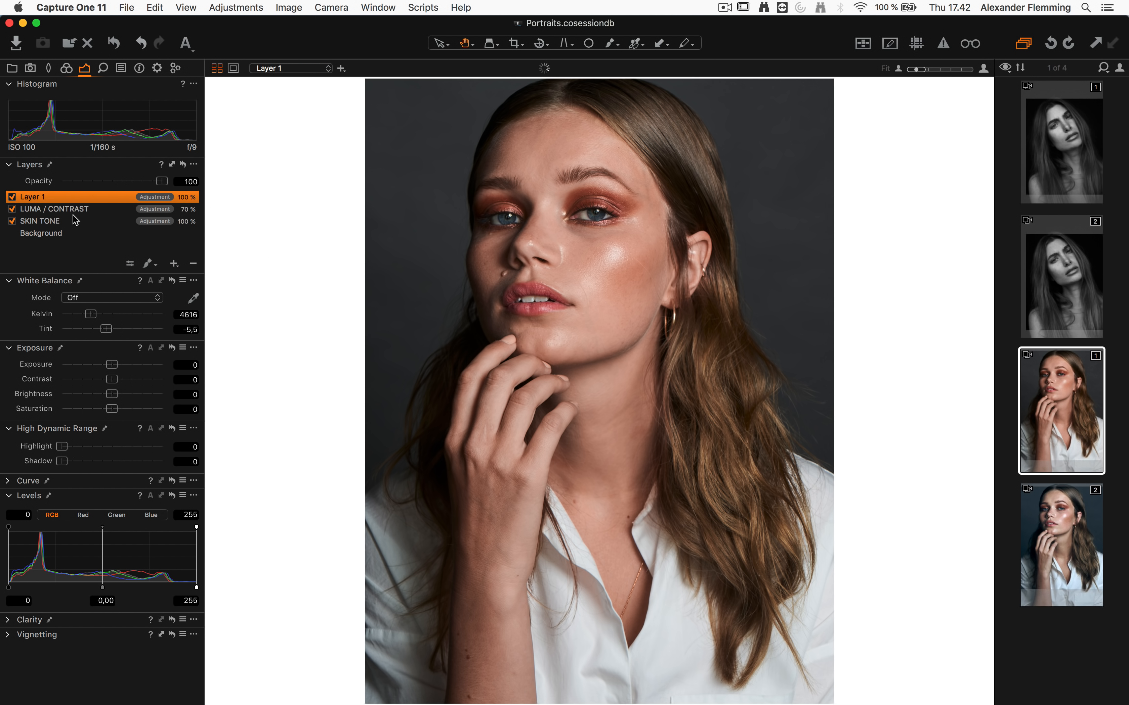
pyautogui.doubleClick(43, 202)
pyautogui.write('coLOR GRADI')
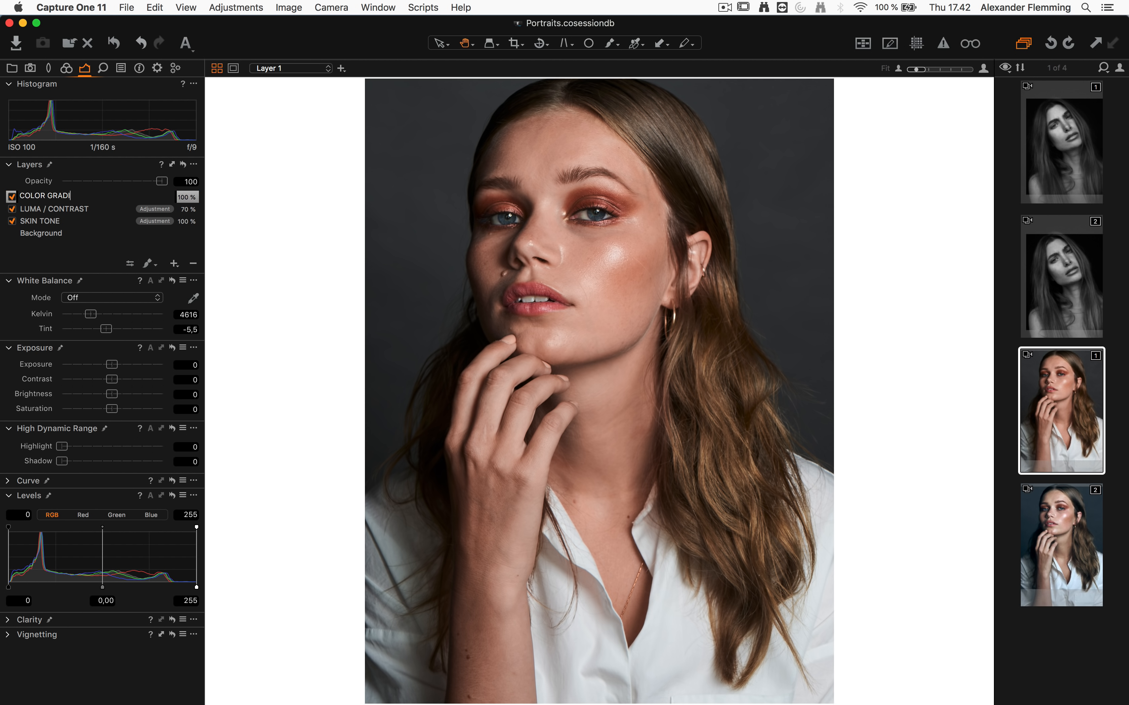
pyautogui.write('NG')
pyautogui.press('Return')
pyautogui.click(186, 181)
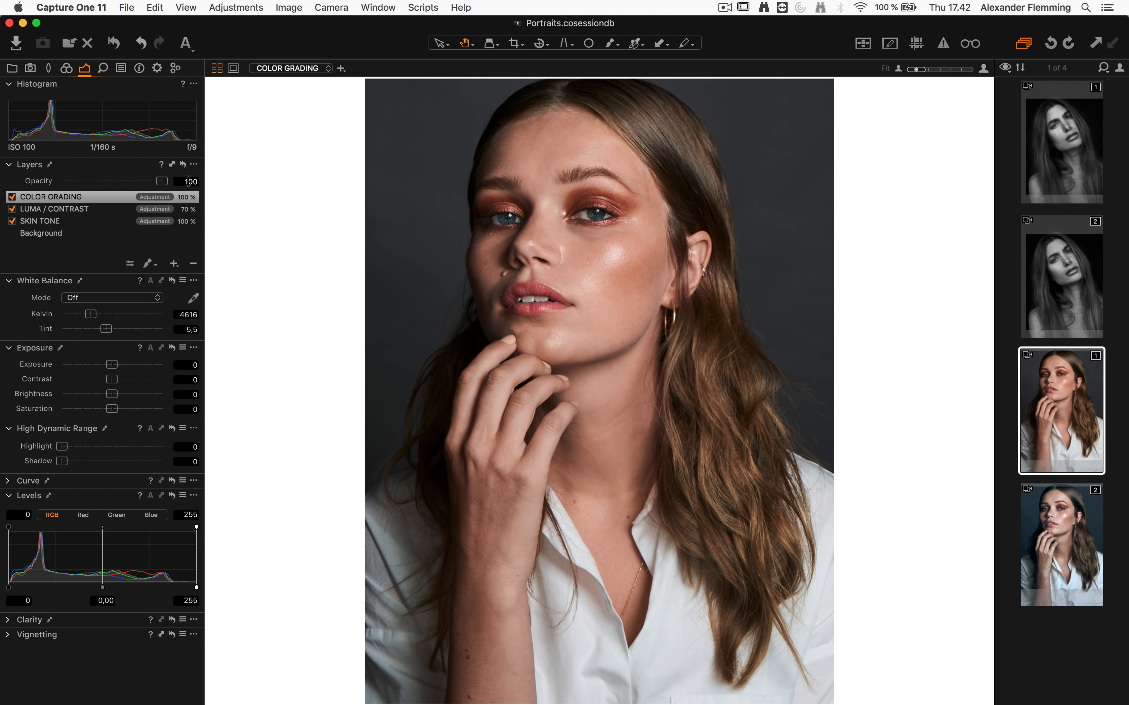
pyautogui.write('70')
pyautogui.press('Return')
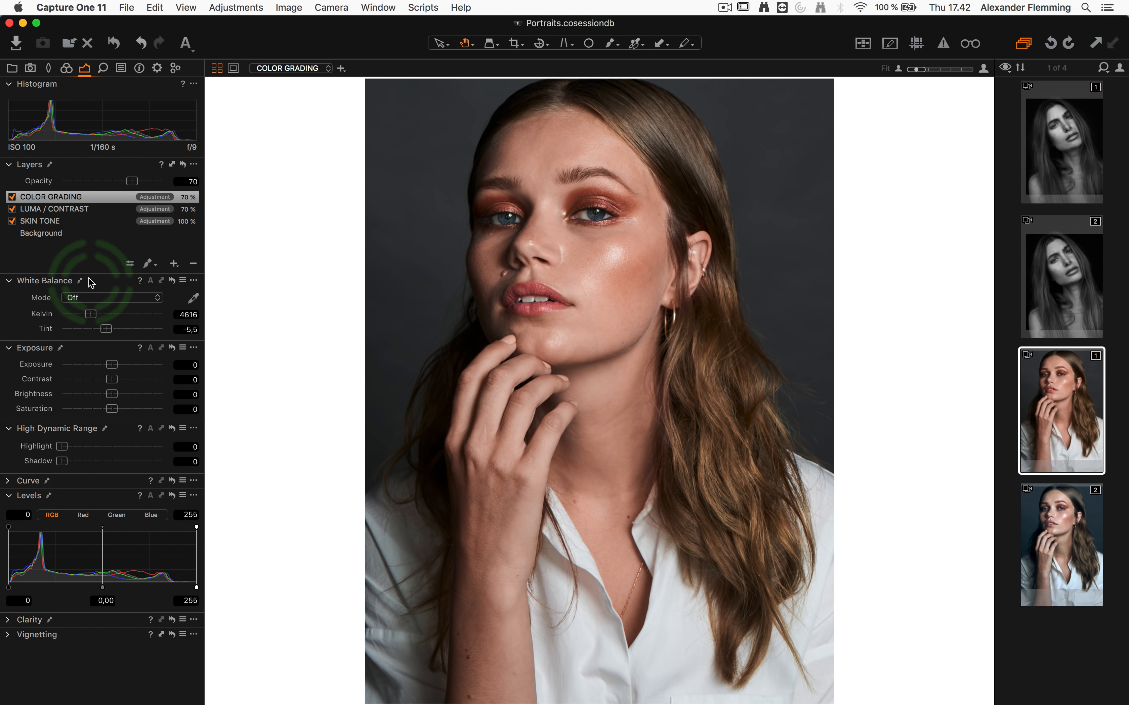
# Cool the COLOR GRADING layer's white balance to 4152 Kelvin
pyautogui.moveTo(90, 282)
pyautogui.mouseDown()
pyautogui.moveTo(336, 236)
pyautogui.moveTo(91, 286)
pyautogui.mouseUp()
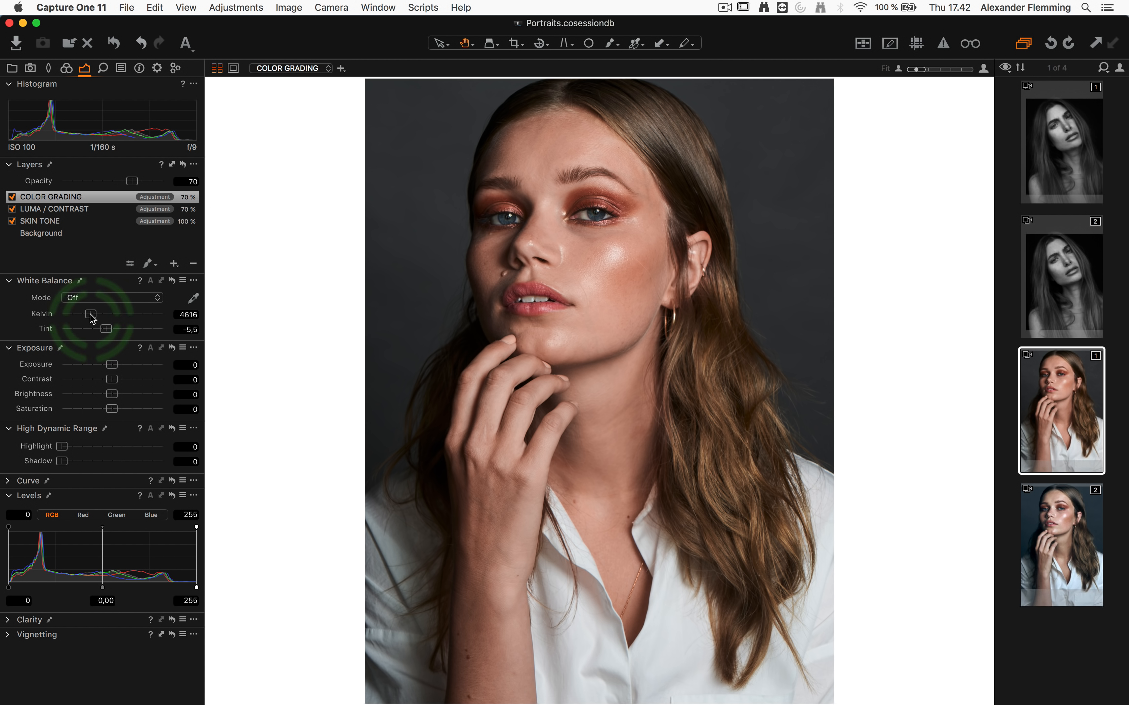
pyautogui.moveTo(92, 318); pyautogui.dragTo(88, 321)
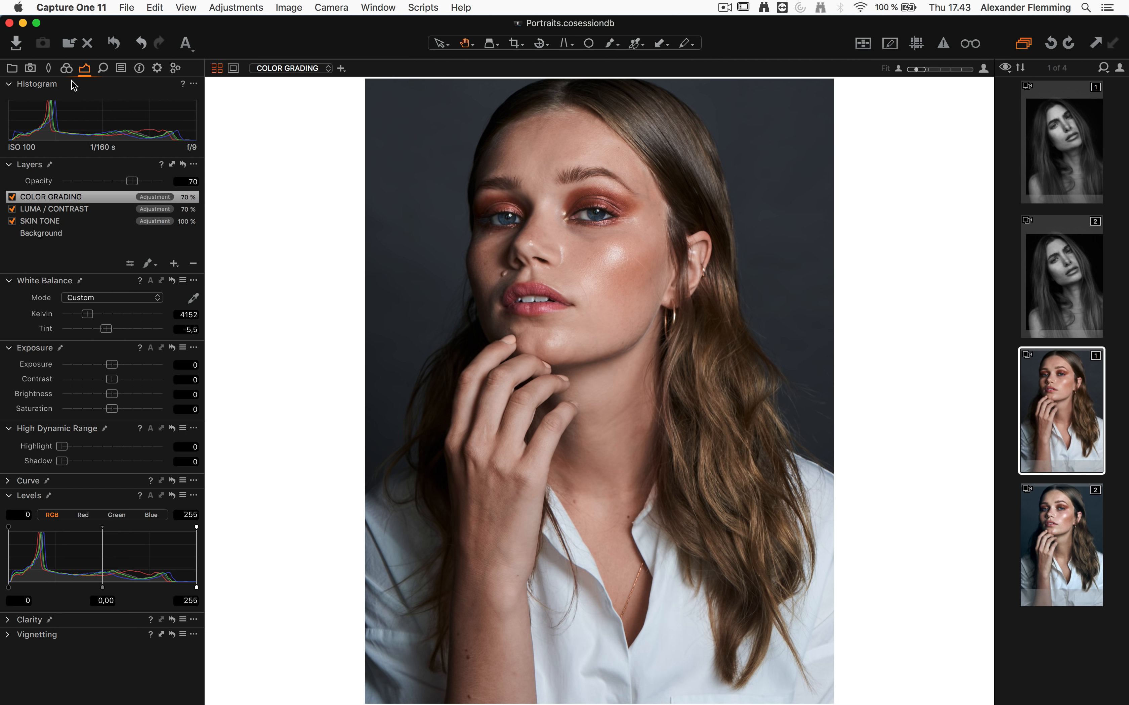
# Tint the COLOR GRADING layer's shadows slightly toward cyan with Color Balance and darken them a little
pyautogui.click(68, 70)
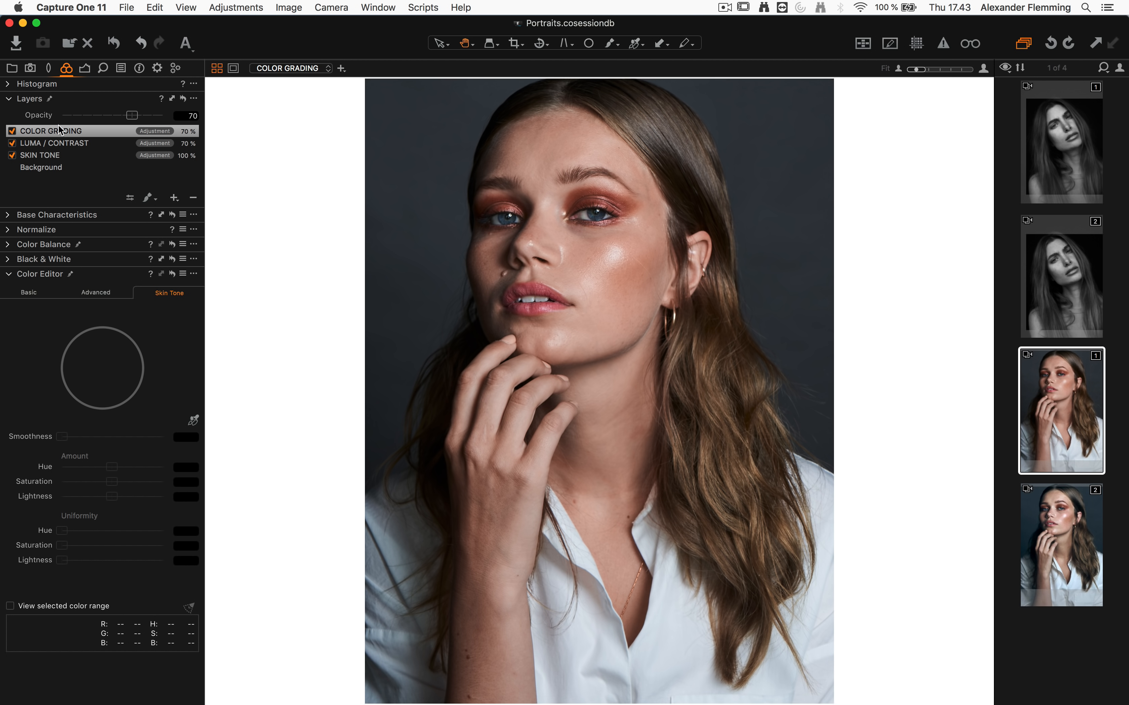
pyautogui.click(9, 245)
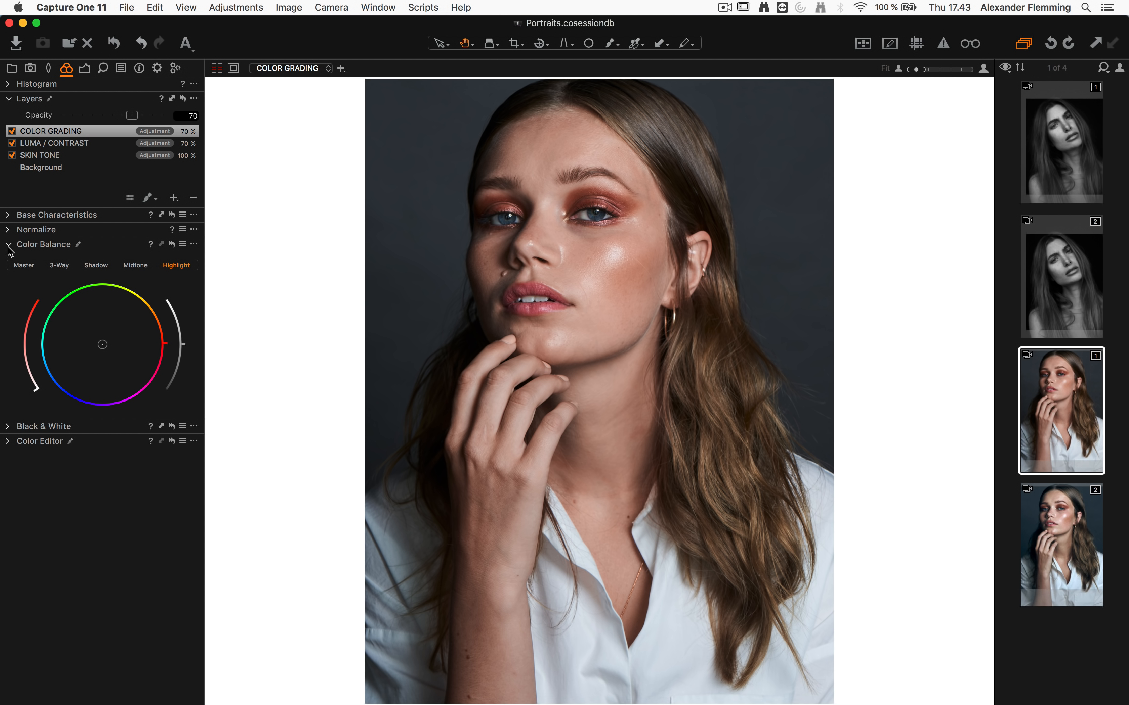
pyautogui.click(97, 266)
pyautogui.moveTo(96, 346); pyautogui.dragTo(94, 346)
pyautogui.moveTo(186, 350); pyautogui.dragTo(187, 358)
# Warm the midtones toward orange and darken them, and tint the highlights slightly cyan and brighten them in Color Balance
pyautogui.click(135, 265)
pyautogui.moveTo(106, 343); pyautogui.dragTo(111, 341)
pyautogui.moveTo(183, 346); pyautogui.dragTo(186, 369)
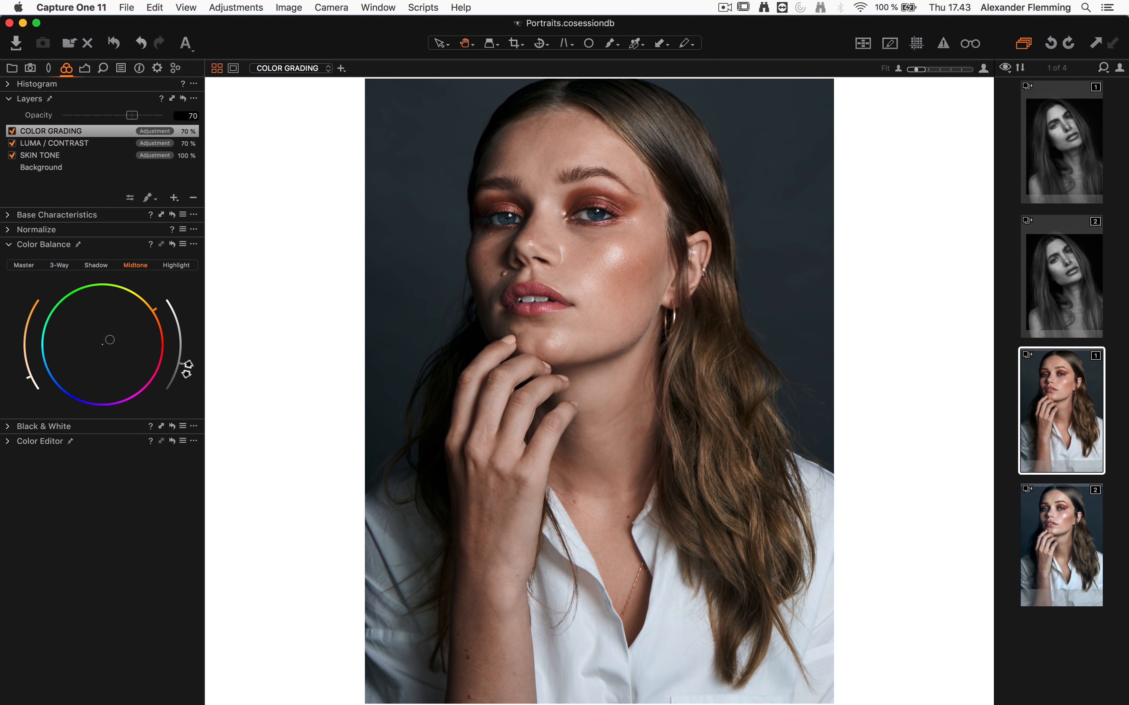
pyautogui.click(176, 265)
pyautogui.moveTo(103, 346); pyautogui.dragTo(93, 345)
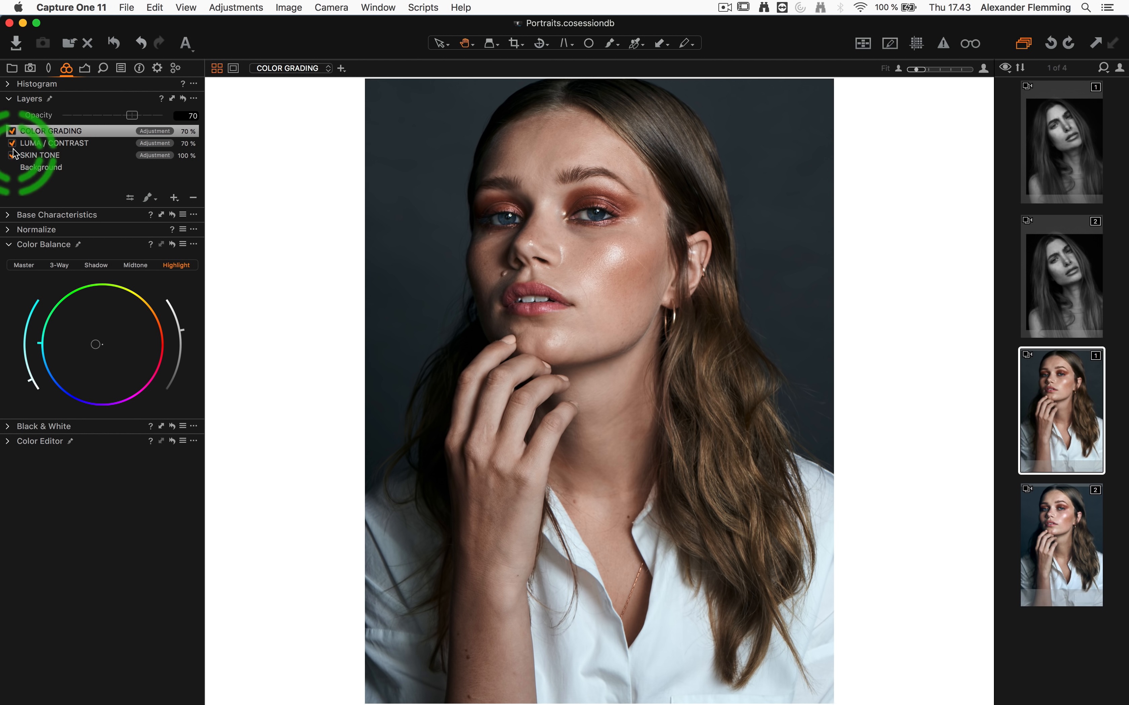
# Compare the color portrait with the COLOR GRADING, LUMA / CONTRAST and SKIN TONE layers switched off and back on
pyautogui.click(12, 131)
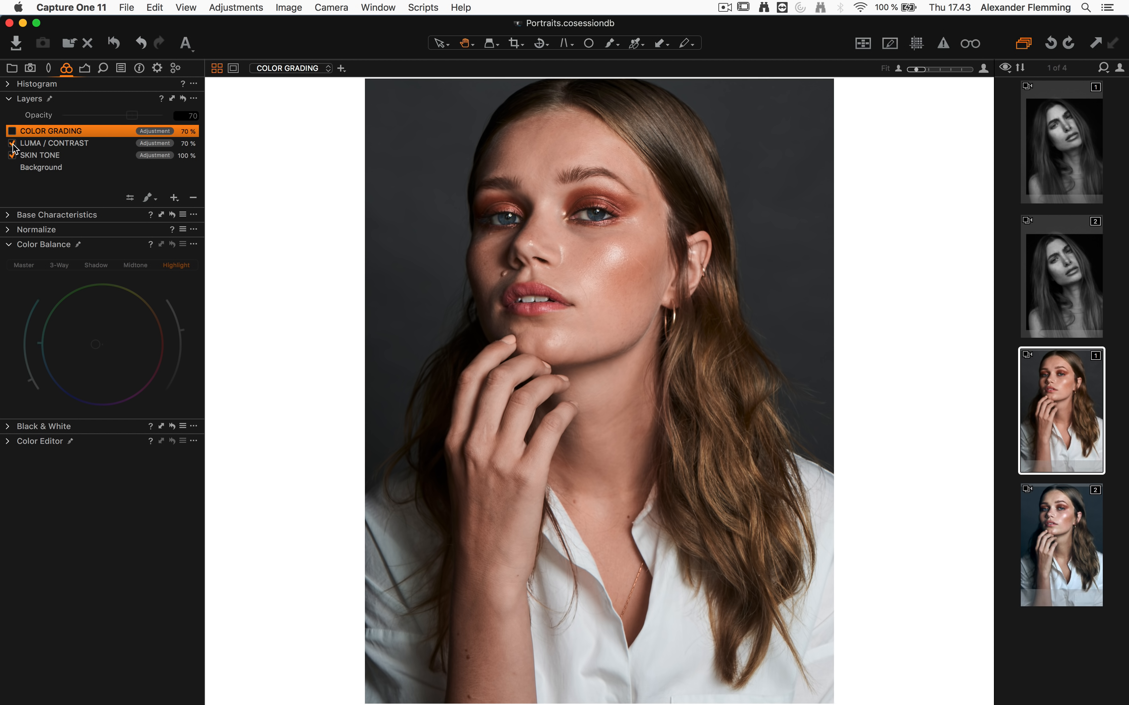
pyautogui.click(12, 144)
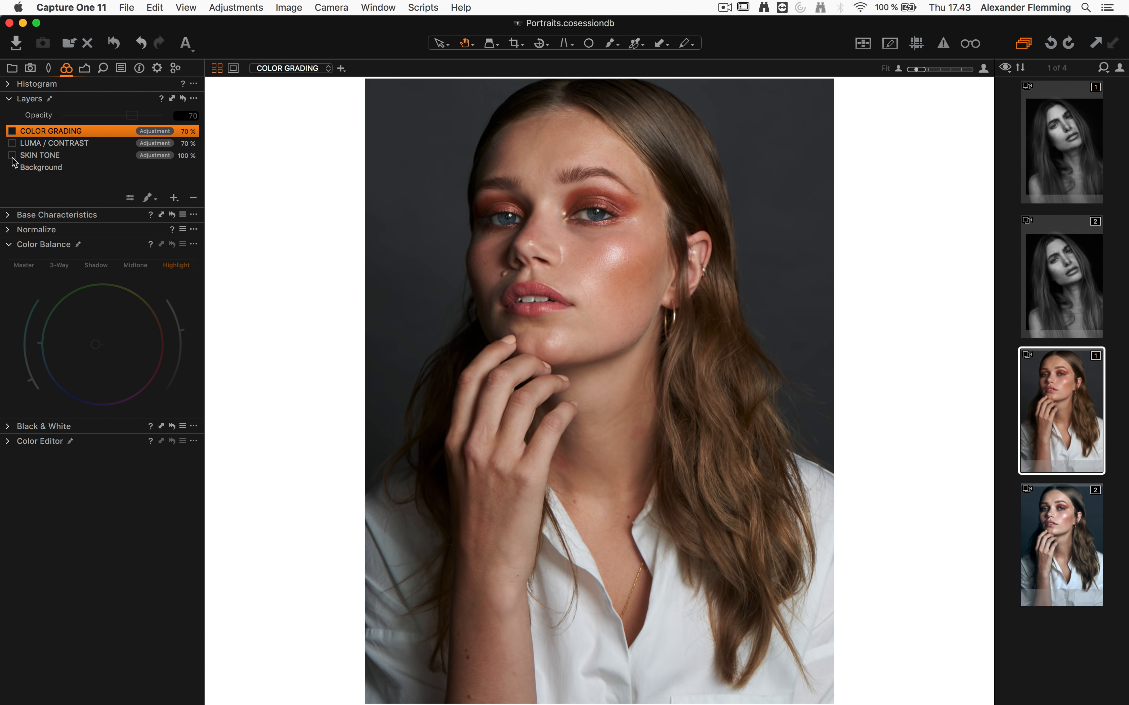
pyautogui.click(13, 156)
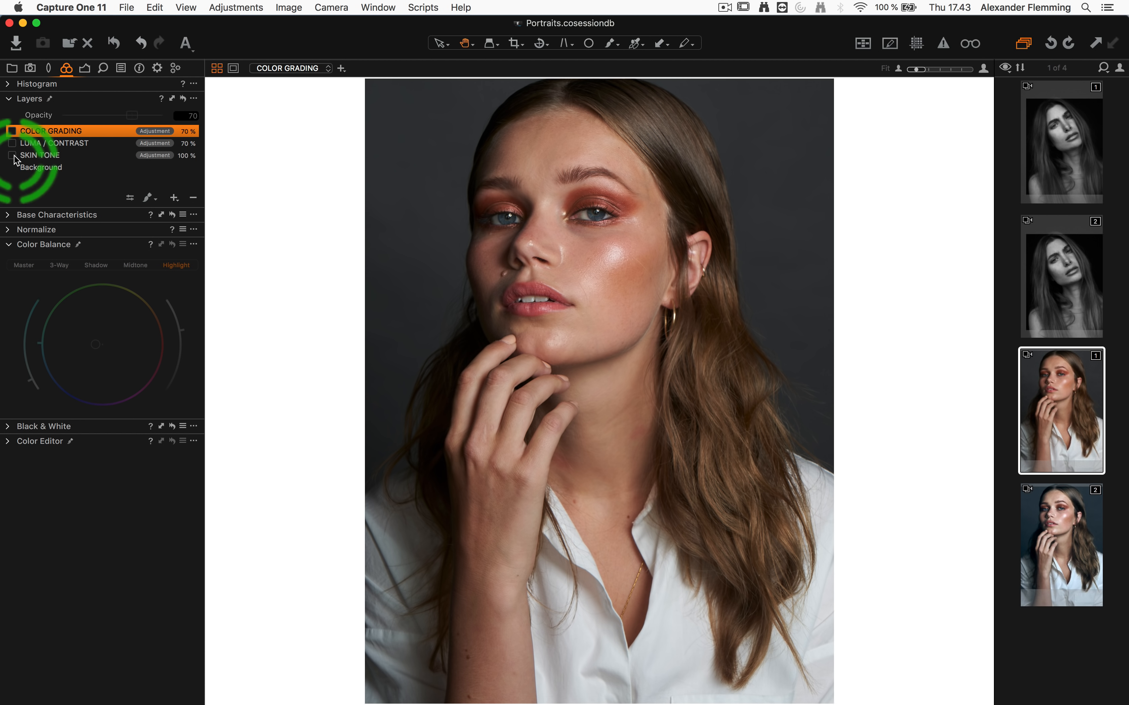
pyautogui.click(14, 133)
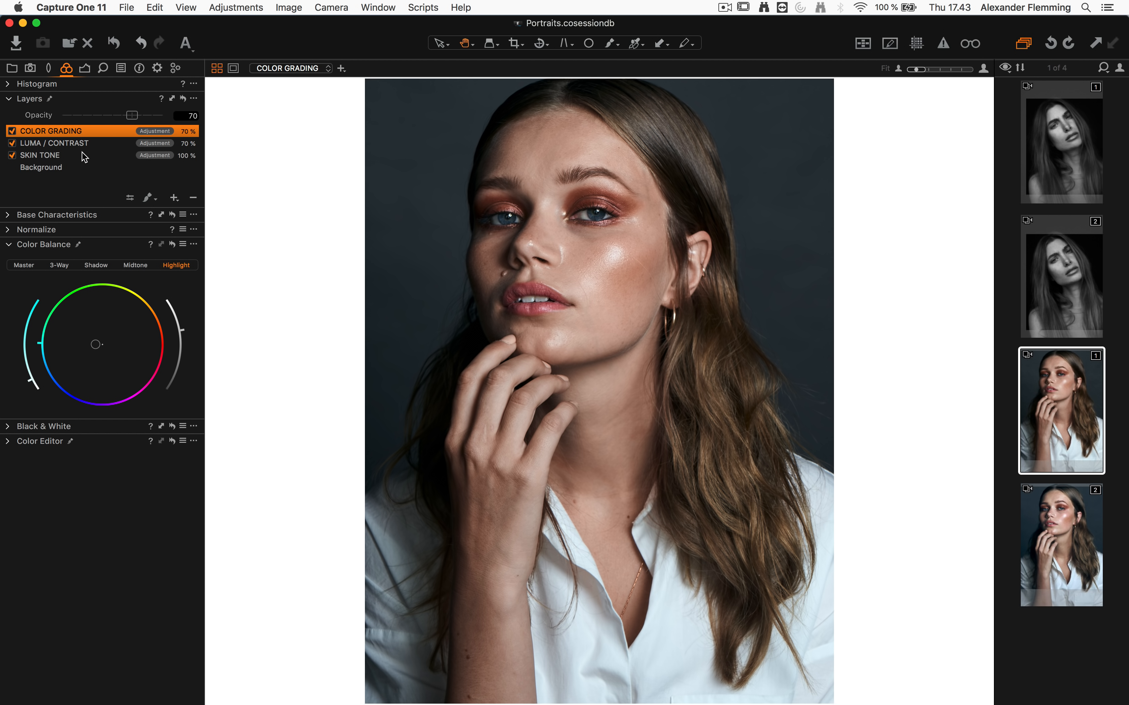
# Set the LUMA / CONTRAST layer's opacity to 72
pyautogui.click(38, 132)
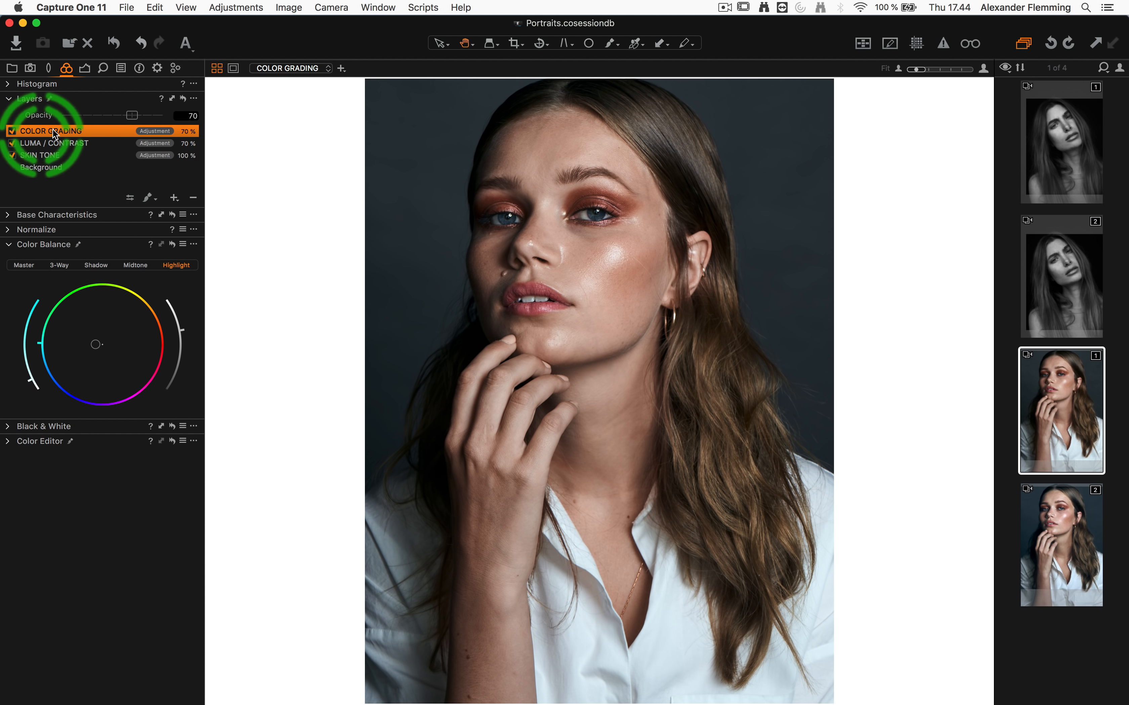
pyautogui.moveTo(133, 121)
pyautogui.mouseDown()
pyautogui.moveTo(111, 116)
pyautogui.moveTo(153, 117)
pyautogui.moveTo(134, 119)
pyautogui.mouseUp()
pyautogui.click(111, 116)
pyautogui.click(78, 146)
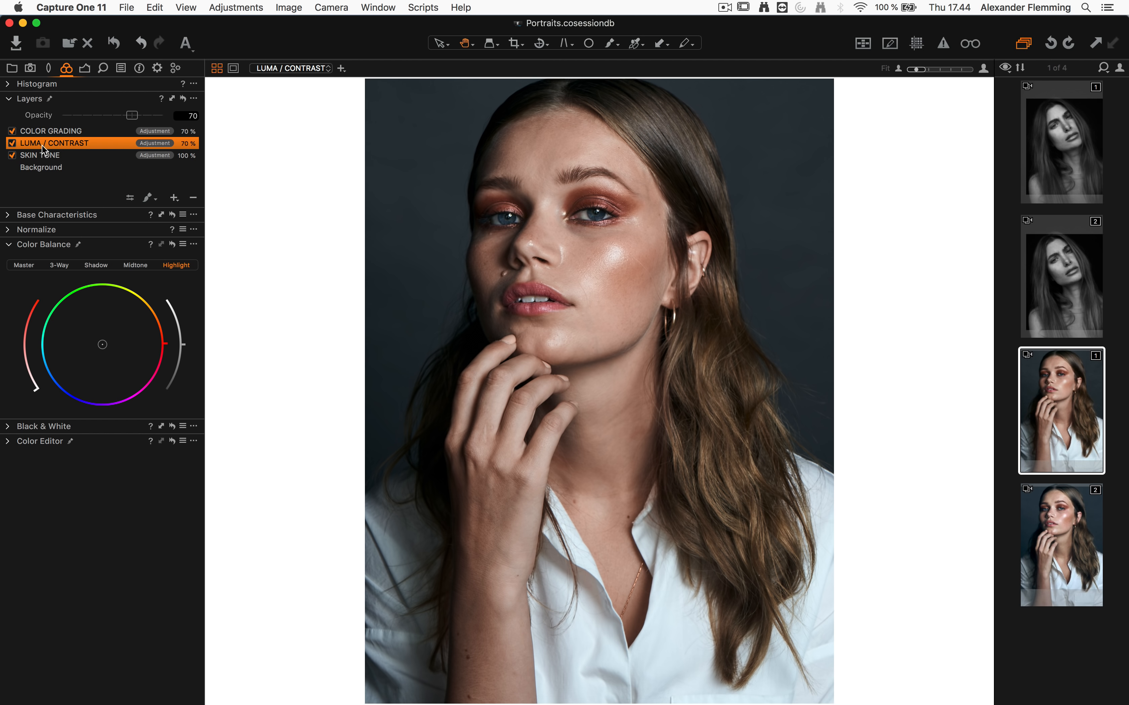
pyautogui.moveTo(130, 118)
pyautogui.mouseDown()
pyautogui.moveTo(82, 119)
pyautogui.moveTo(136, 119)
pyautogui.mouseUp()
# View the color portrait beside the first black-and-white one, and clone the color portrait's first variant
pyautogui.keyDown('super'); pyautogui.click(1054, 143); pyautogui.keyUp('super')
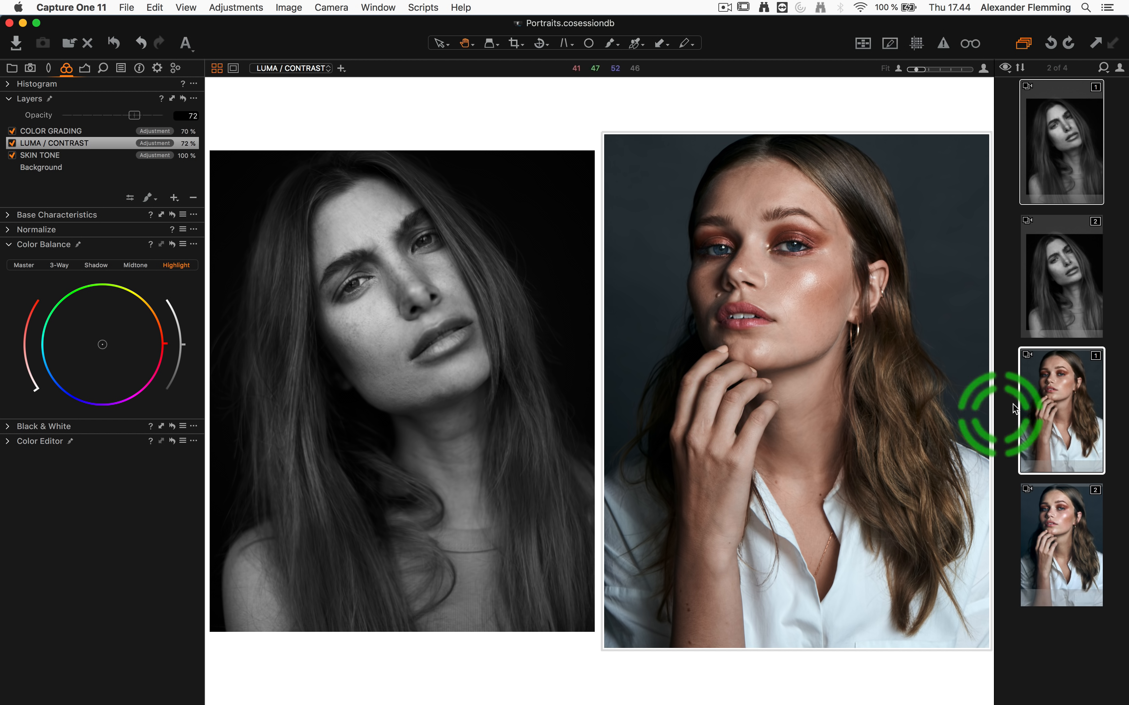
pyautogui.click(1119, 405)
pyautogui.rightClick(1067, 422)
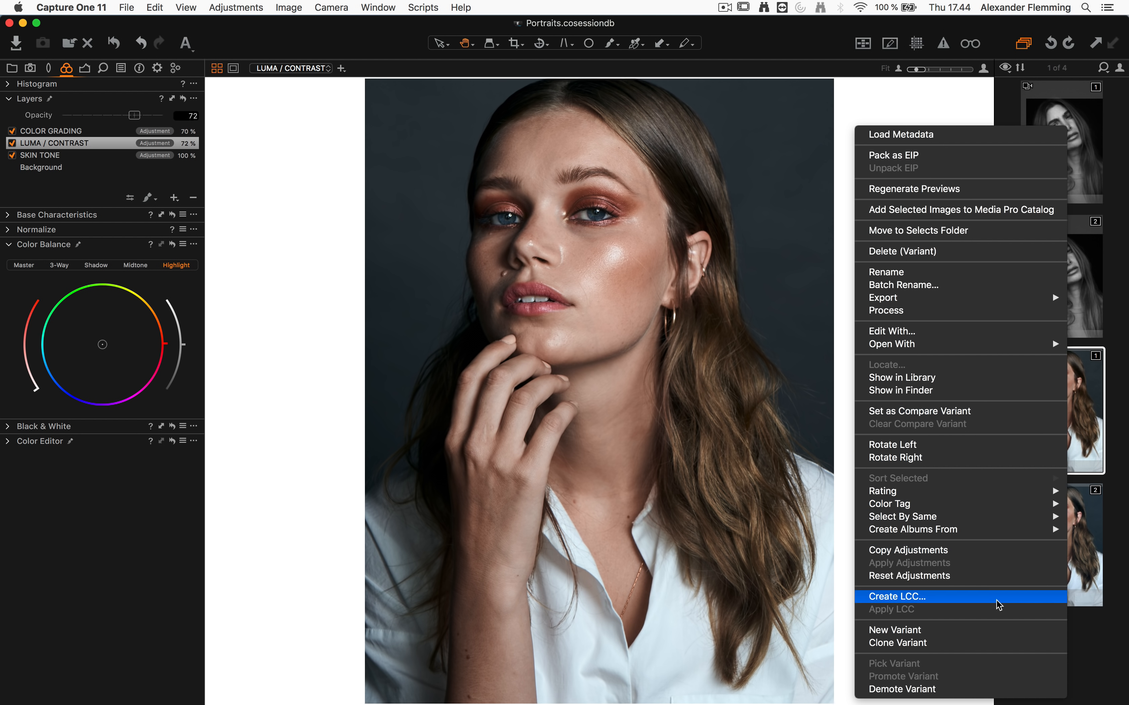
pyautogui.click(953, 644)
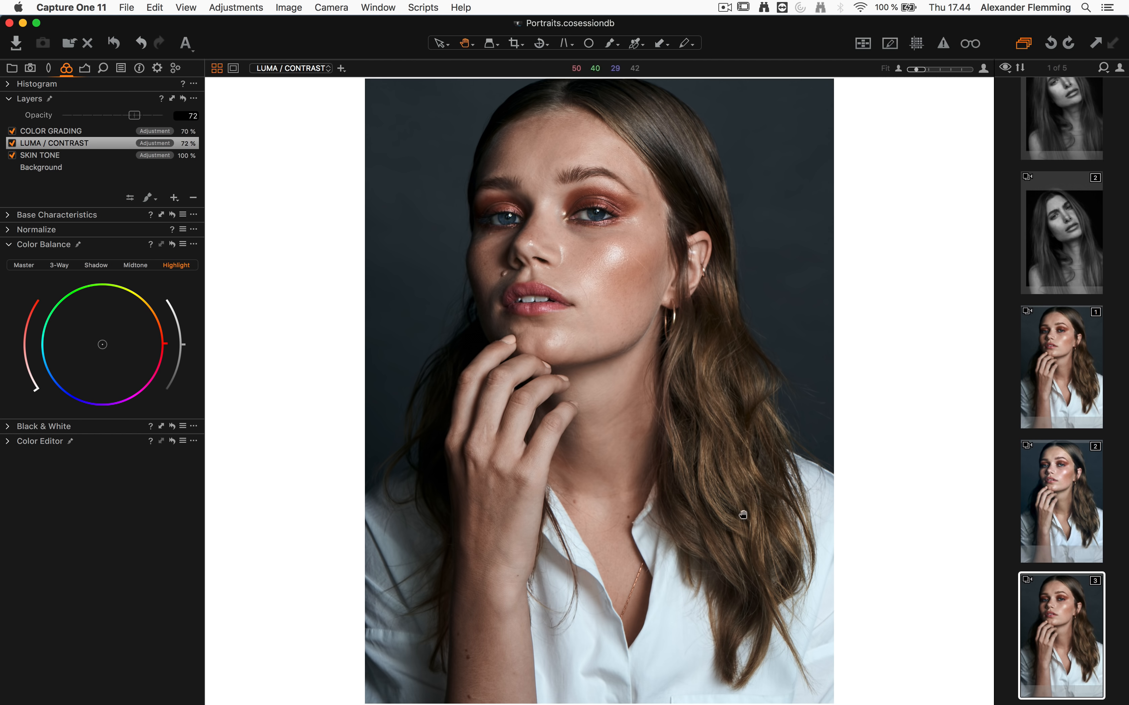
# Add an empty adjustment layer named EXP DODGE above COLOR GRADING on the cloned variant
pyautogui.click(84, 68)
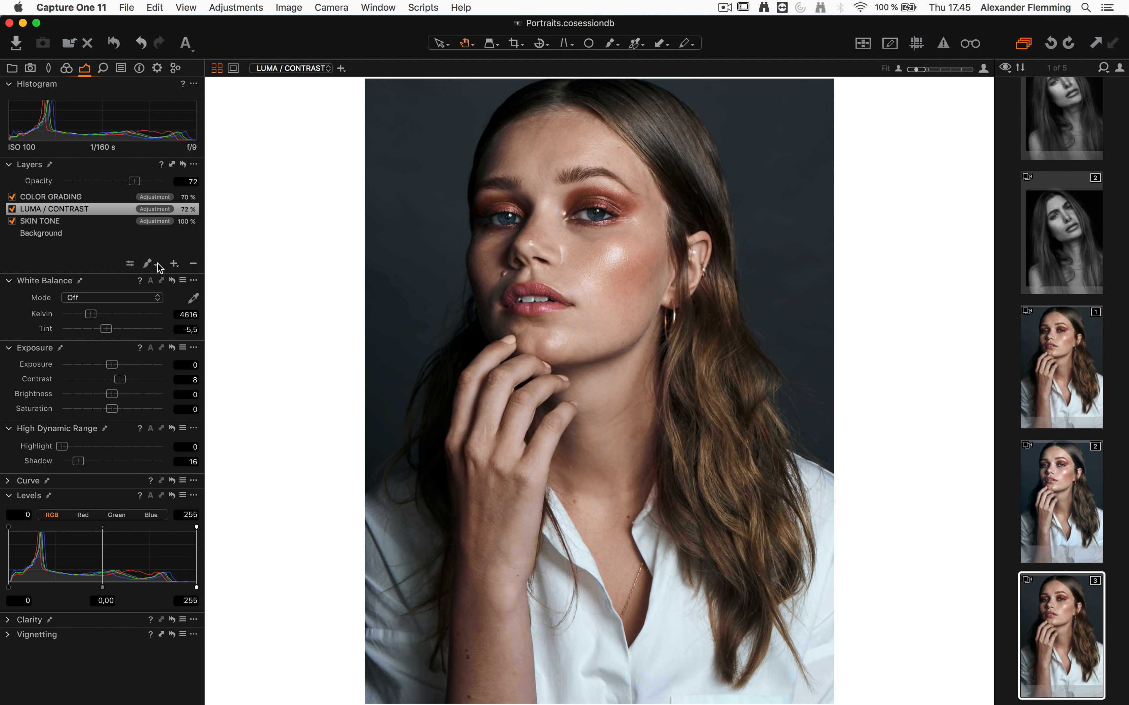
pyautogui.click(174, 263)
pyautogui.doubleClick(42, 200)
pyautogui.write('E')
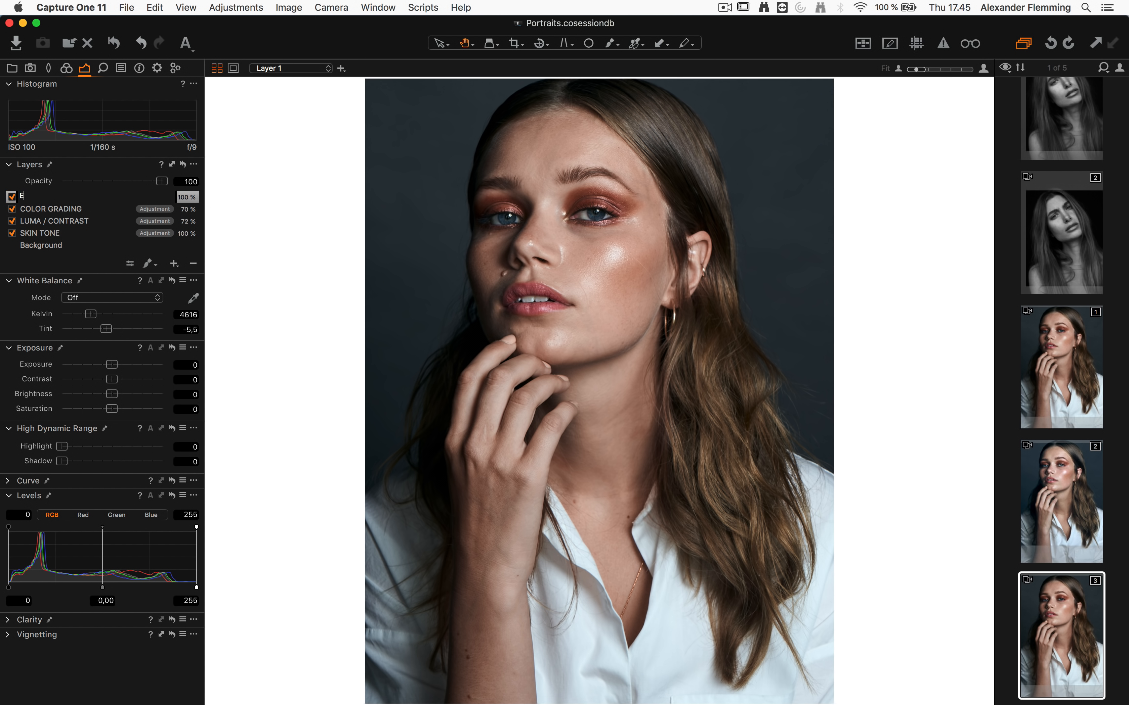
pyautogui.write('XP DODGE')
pyautogui.press('Return')
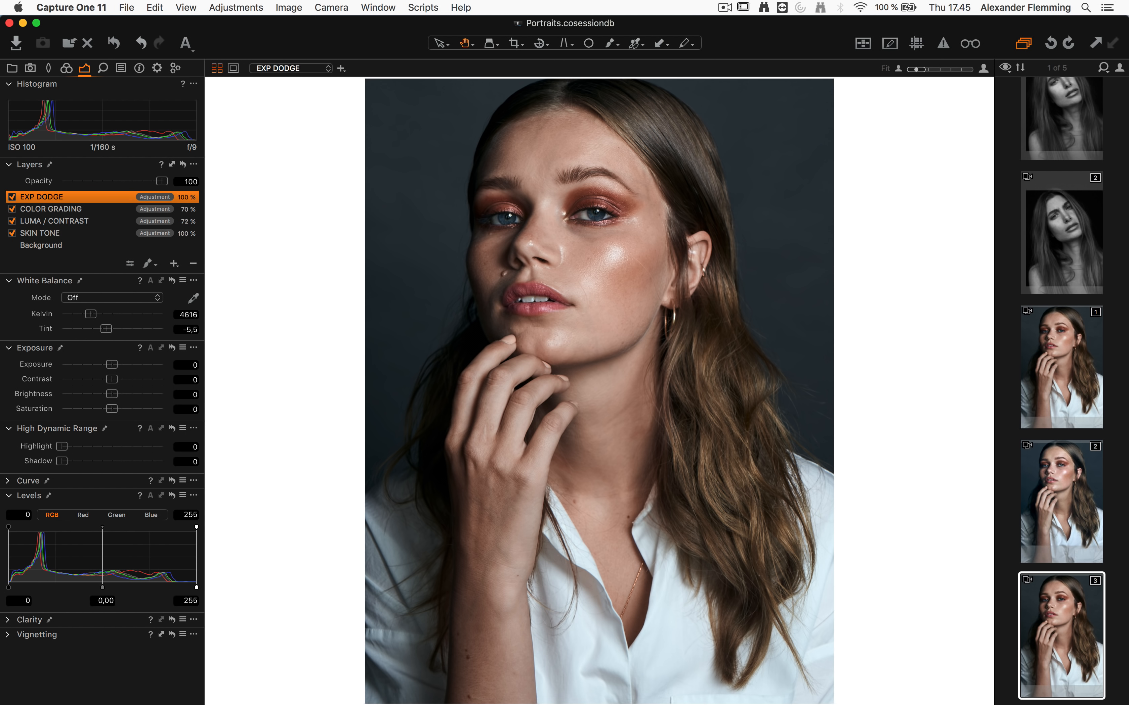
# Add another empty adjustment layer named CURVE DODGE above EXP DODGE
pyautogui.click(174, 263)
pyautogui.doubleClick(31, 196)
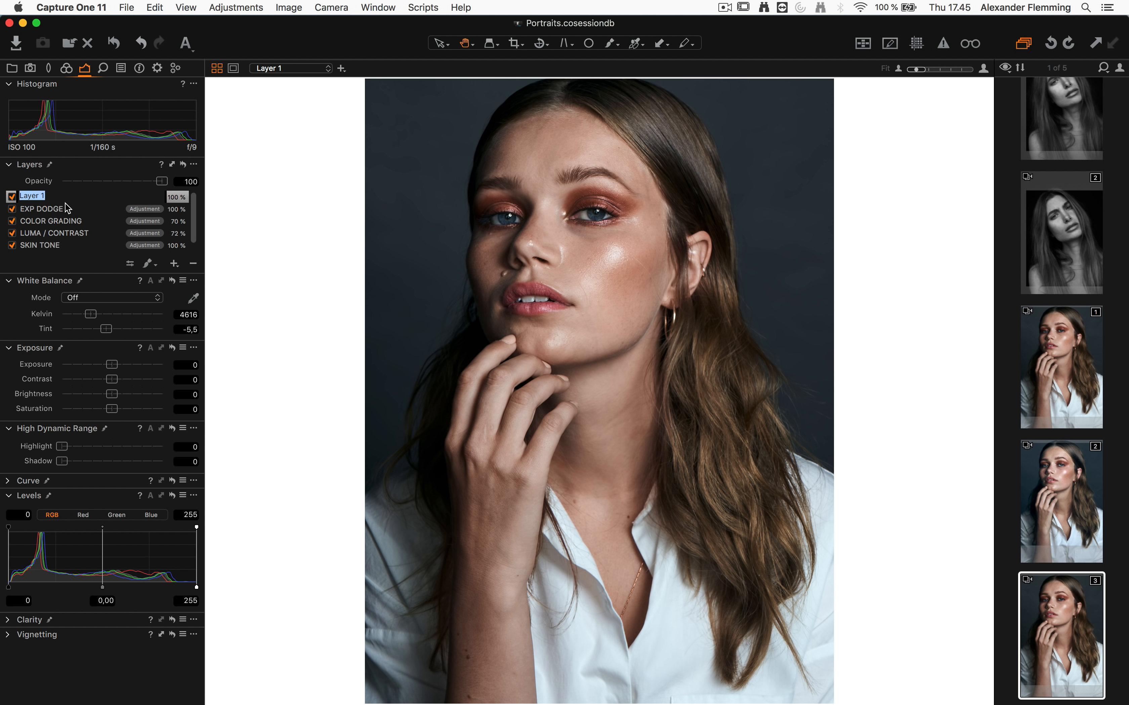
pyautogui.write('CURVE DODGE')
pyautogui.press('Return')
# Set the EXP DODGE layer's exposure to 2
pyautogui.click(53, 211)
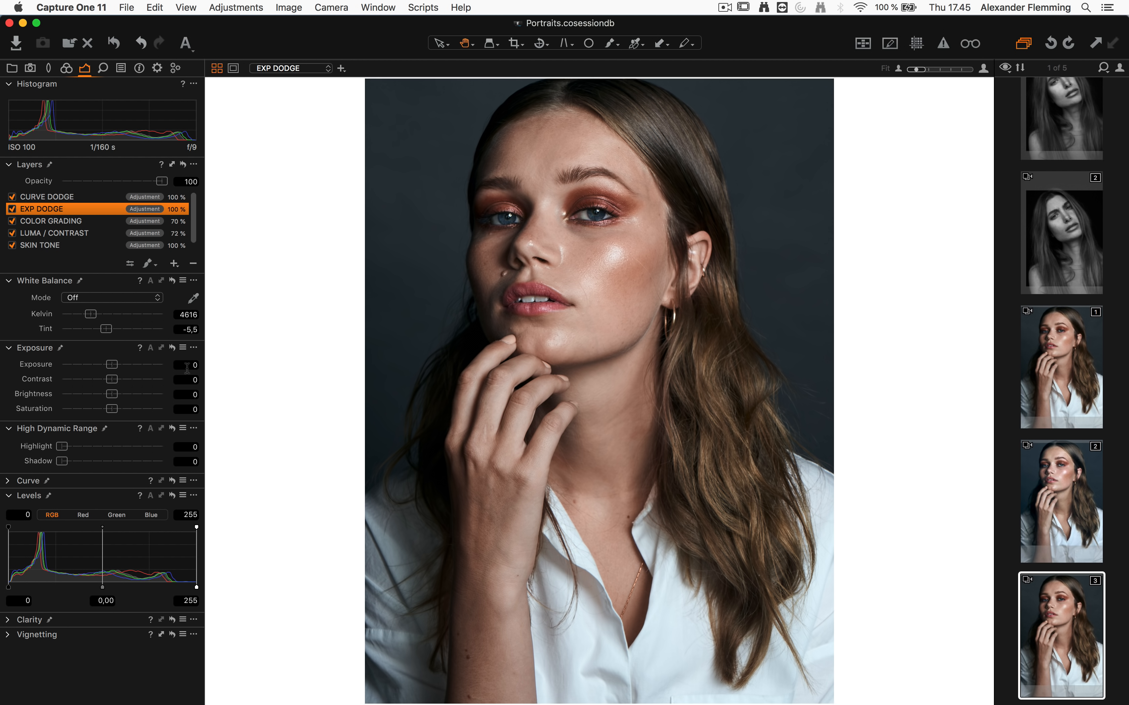
pyautogui.click(187, 366)
pyautogui.write('2')
pyautogui.press('Return')
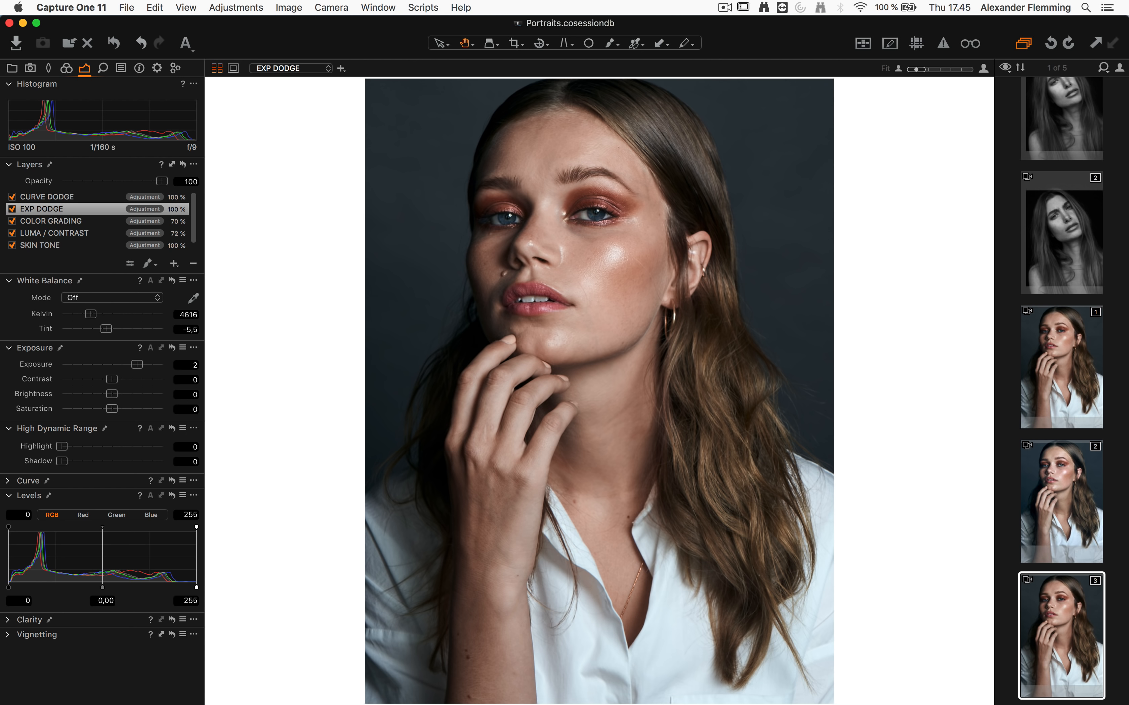
# Raise the CURVE DODGE layer's RGB curve with a point at input 89 and output 164
pyautogui.click(47, 196)
pyautogui.click(9, 481)
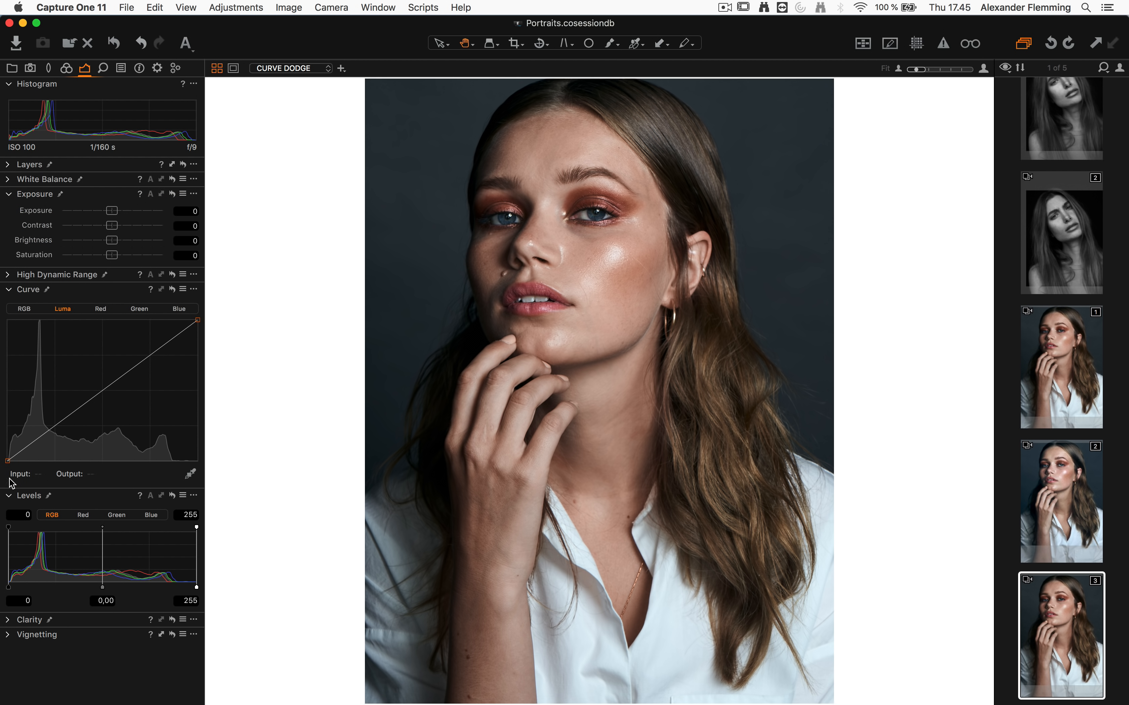
pyautogui.click(24, 312)
pyautogui.moveTo(111, 386); pyautogui.dragTo(71, 372)
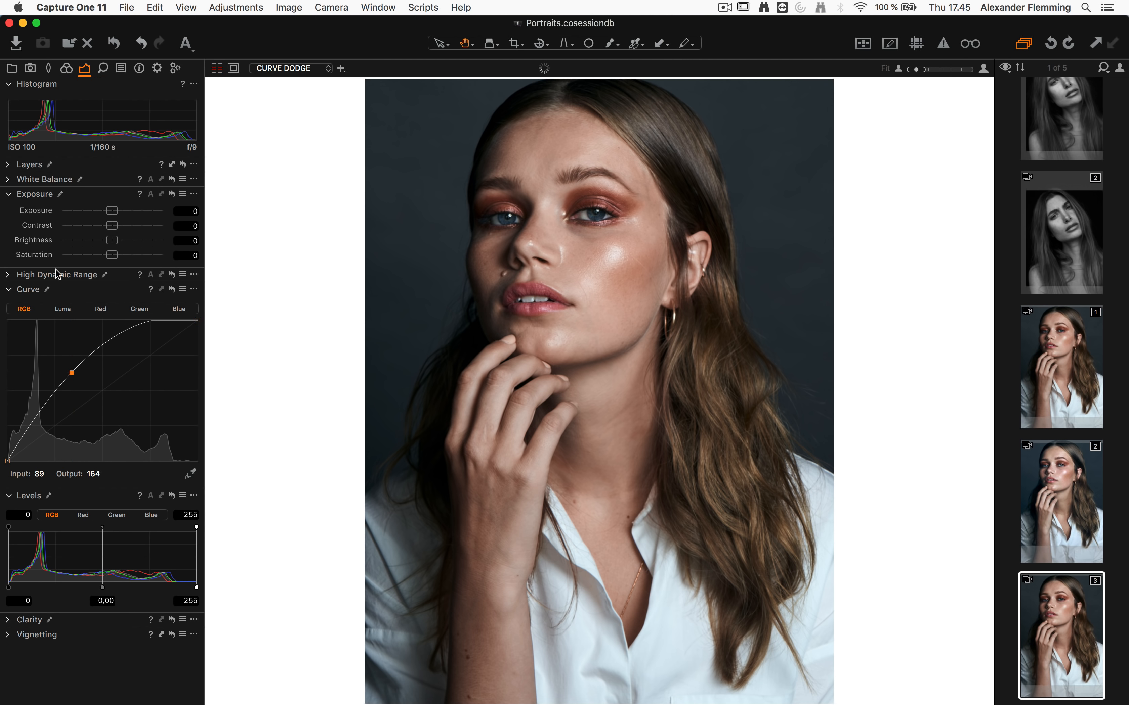
pyautogui.click(9, 194)
pyautogui.click(10, 165)
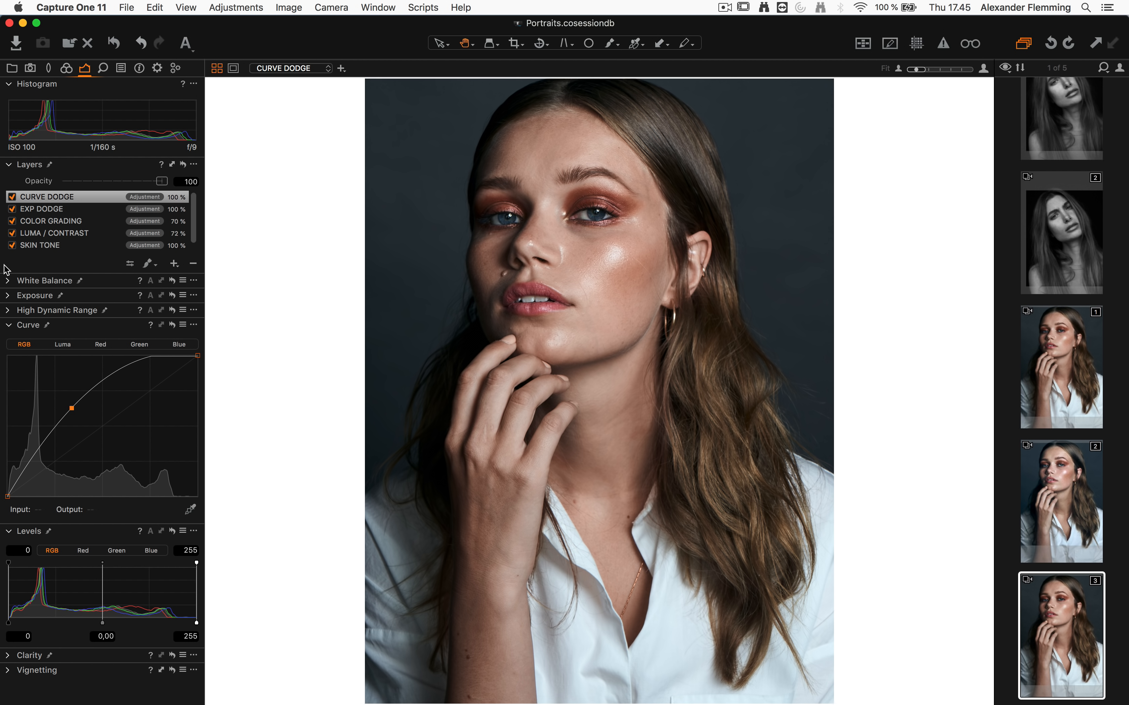
# Lower the mask brush's opacity and brush the EXP DODGE layer onto the white shirt beside the neckline
pyautogui.click(41, 209)
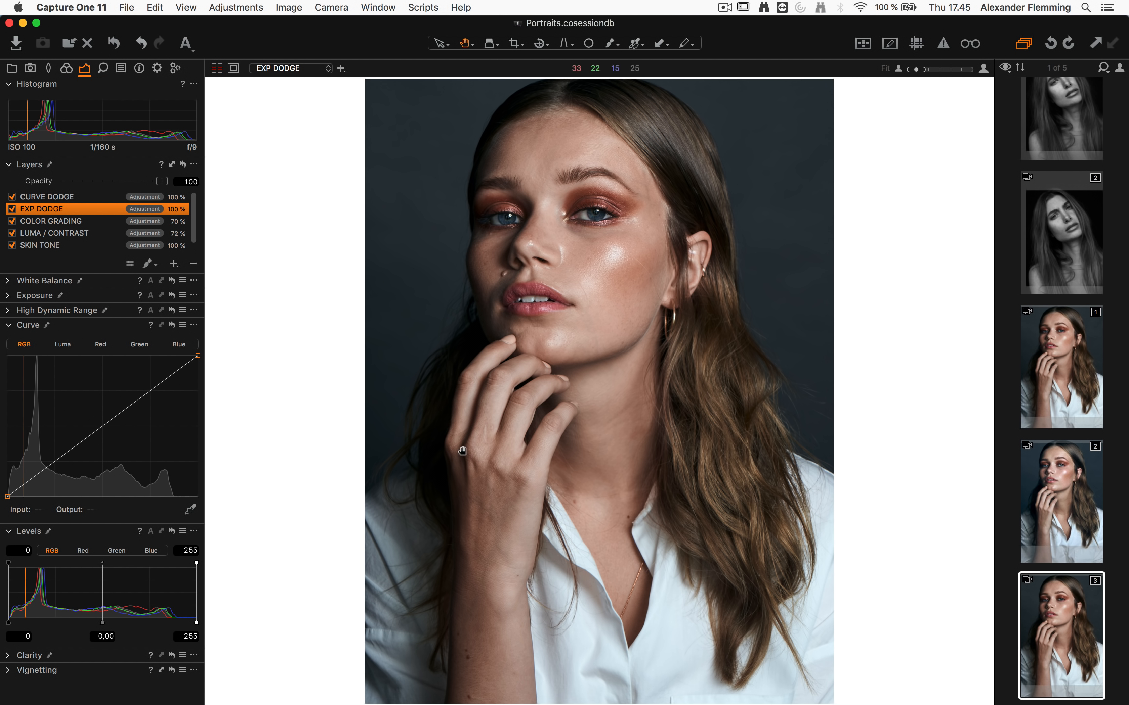
pyautogui.click(8, 326)
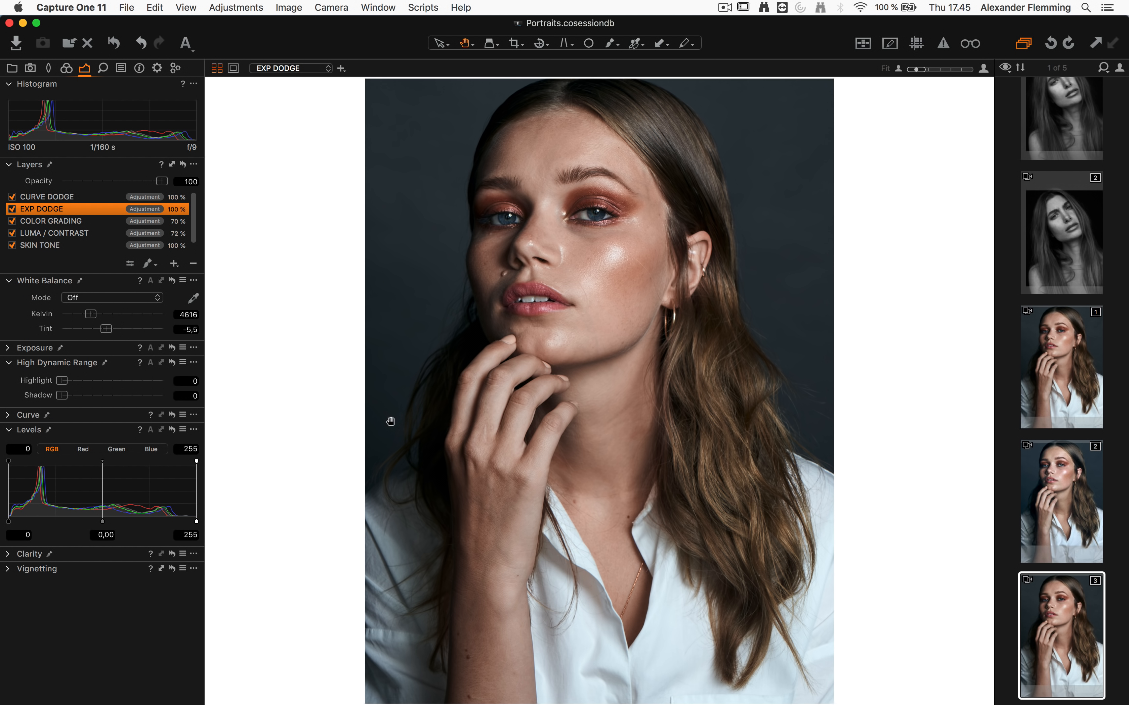
pyautogui.press('b')
pyautogui.rightClick(685, 607)
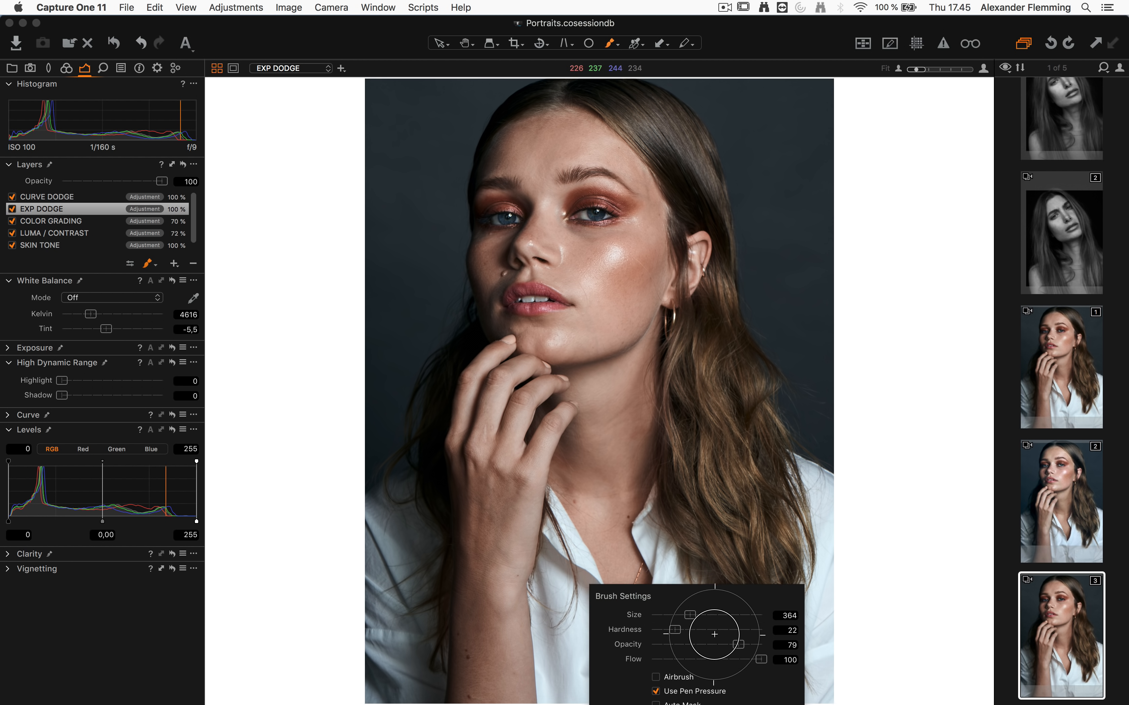
pyautogui.moveTo(737, 645)
pyautogui.mouseDown()
pyautogui.moveTo(684, 647)
pyautogui.moveTo(670, 612)
pyautogui.moveTo(669, 640)
pyautogui.moveTo(663, 623)
pyautogui.moveTo(656, 628)
pyautogui.moveTo(670, 640)
pyautogui.mouseUp()
pyautogui.click(667, 527)
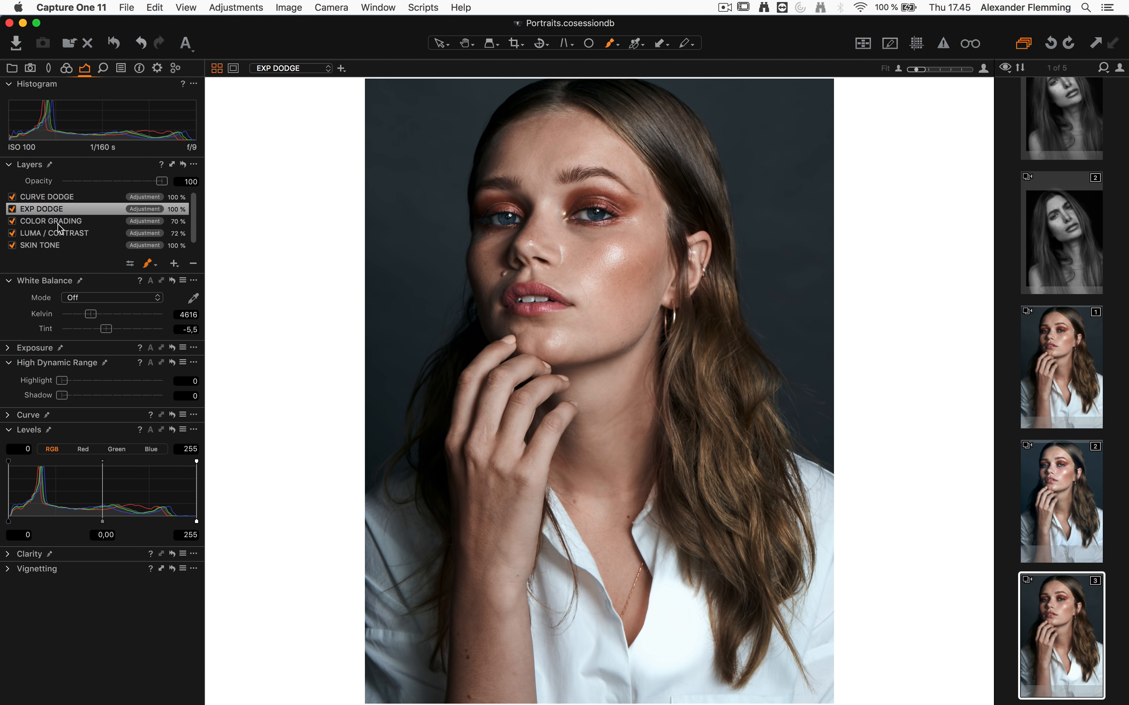
# Switch off the EXP DODGE layer and brush the CURVE DODGE layer onto the same area of the white shirt
pyautogui.click(12, 209)
pyautogui.click(40, 199)
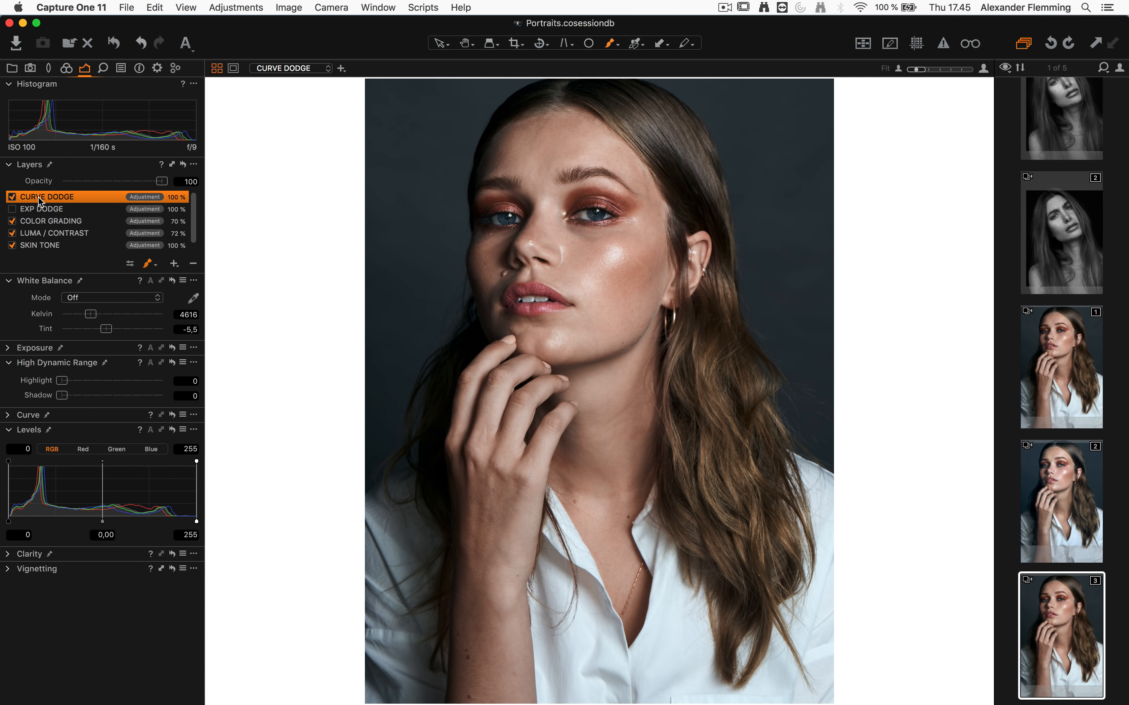
pyautogui.moveTo(680, 641)
pyautogui.mouseDown()
pyautogui.moveTo(665, 628)
pyautogui.moveTo(675, 641)
pyautogui.moveTo(665, 668)
pyautogui.moveTo(676, 631)
pyautogui.mouseUp()
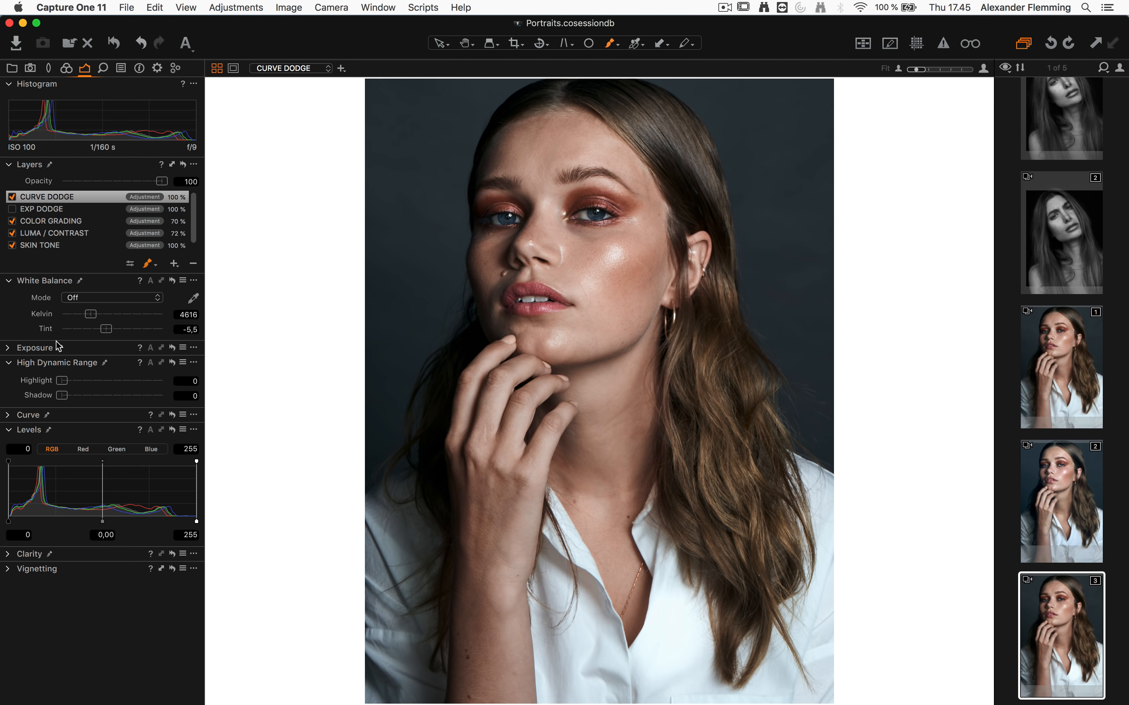
# Lower the point on the CURVE DODGE layer's RGB curve slightly to soften the highlight roll-off
pyautogui.click(19, 413)
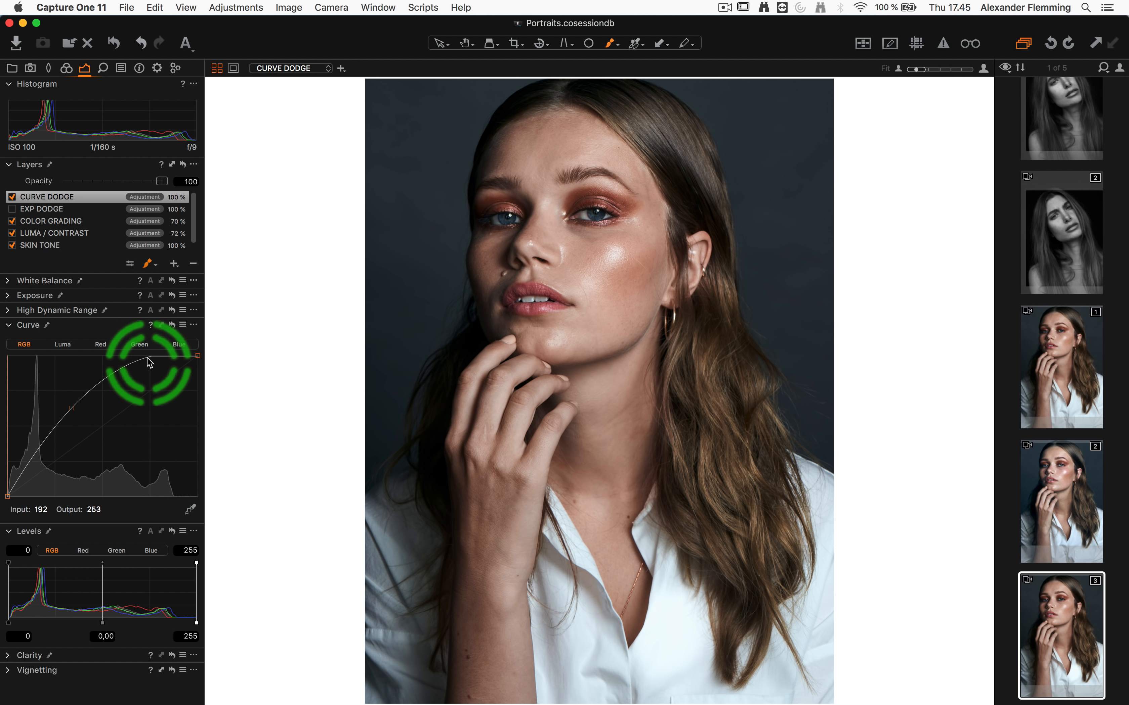
pyautogui.click(72, 409)
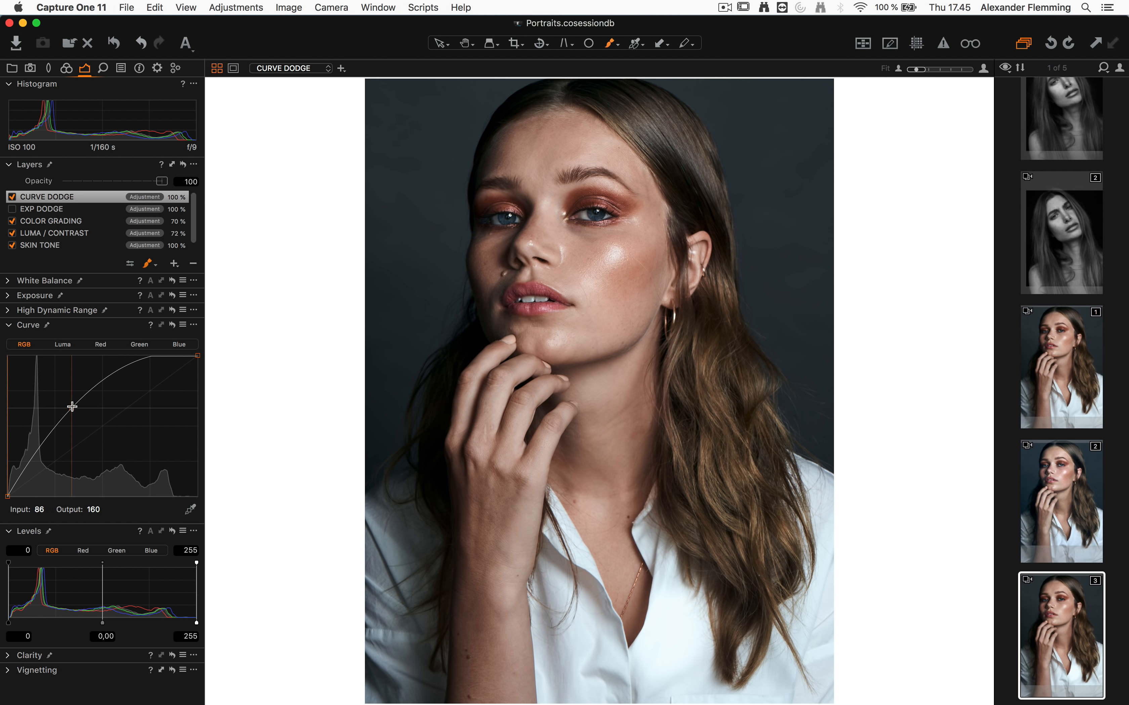
pyautogui.moveTo(73, 409); pyautogui.dragTo(74, 413)
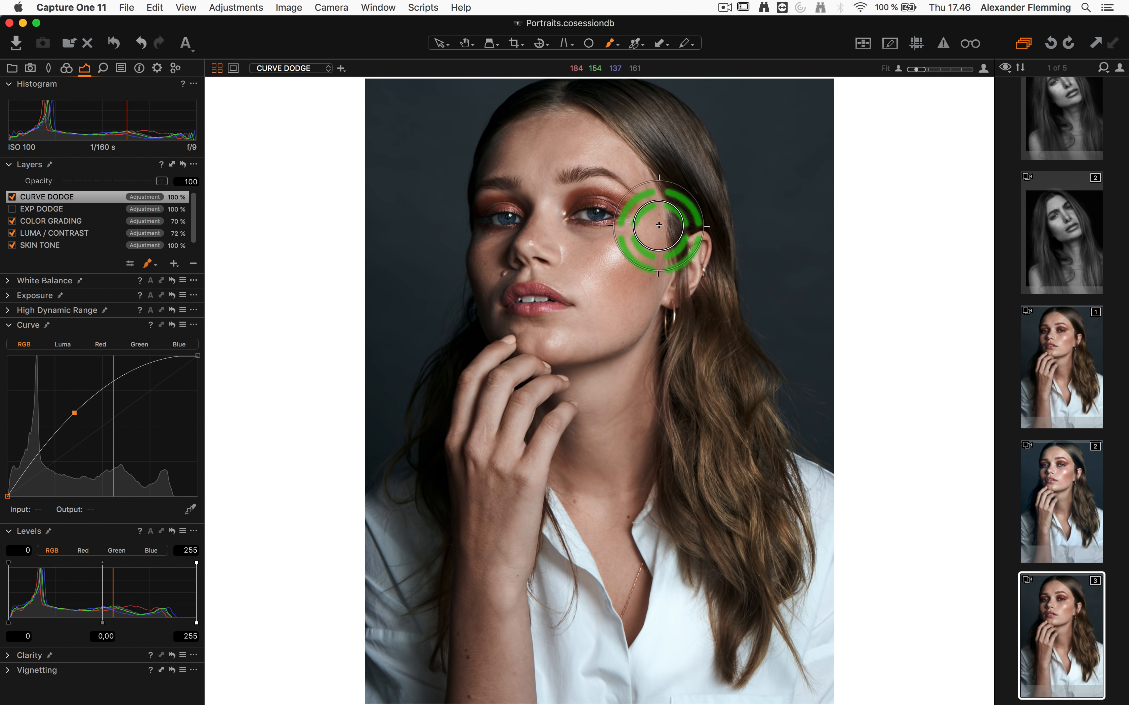
# Delete the CURVE DODGE and EXP DODGE layers from the cloned variant, and select its SKIN TONE layer
pyautogui.click(192, 264)
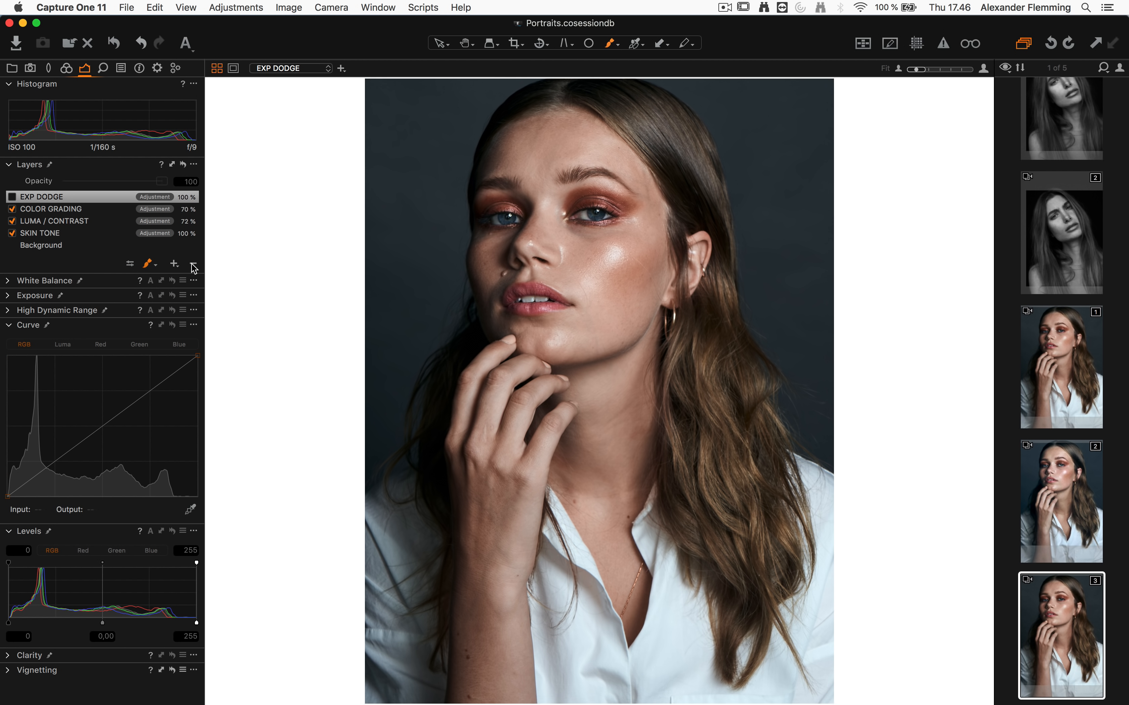
pyautogui.click(193, 264)
pyautogui.click(53, 212)
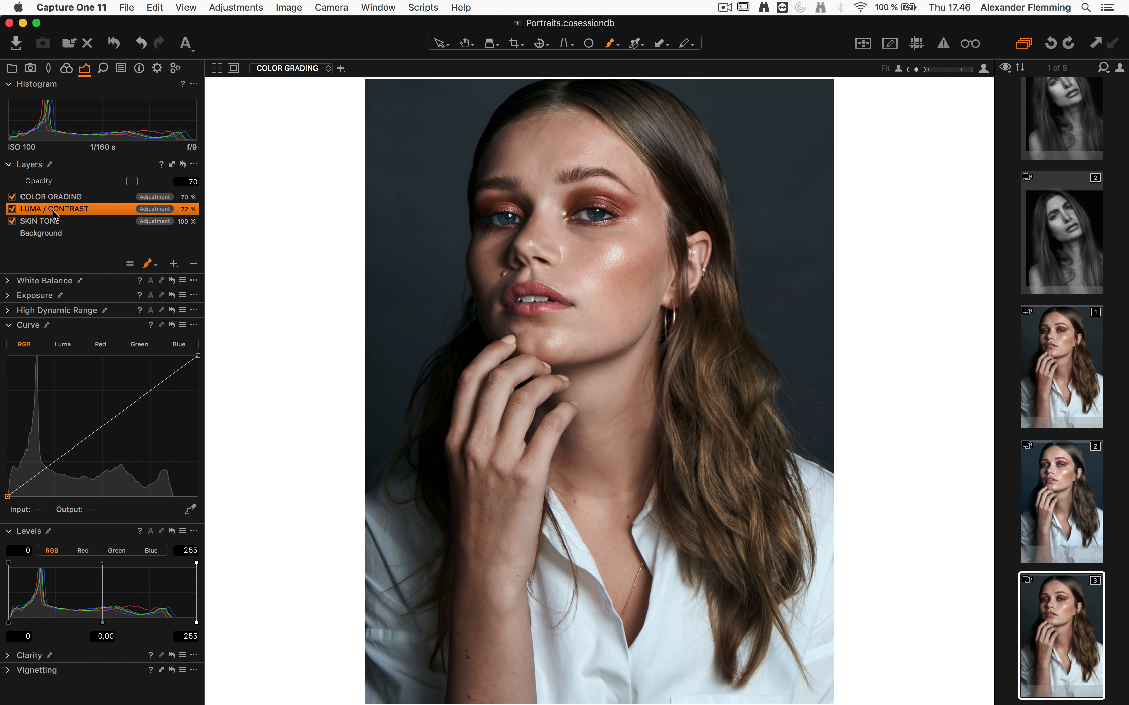
pyautogui.click(51, 222)
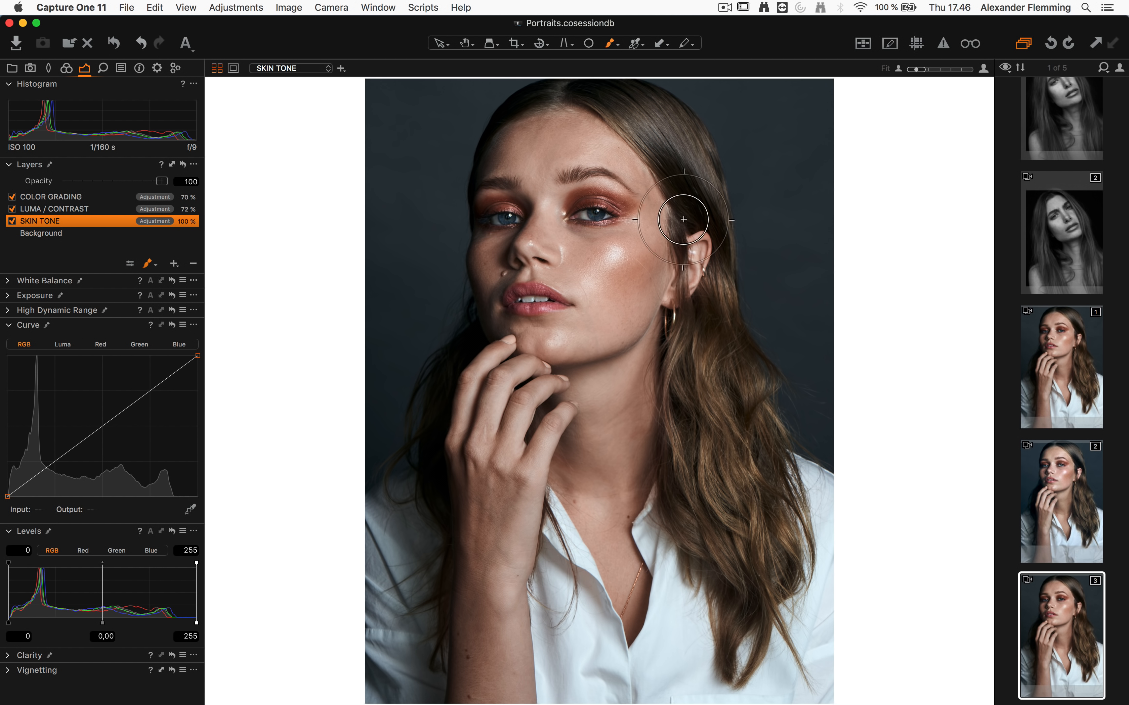
# Compare the color portrait's first variant side by side with the black-and-white portrait, with the thumbnail browser hidden and shown again
pyautogui.click(1055, 363)
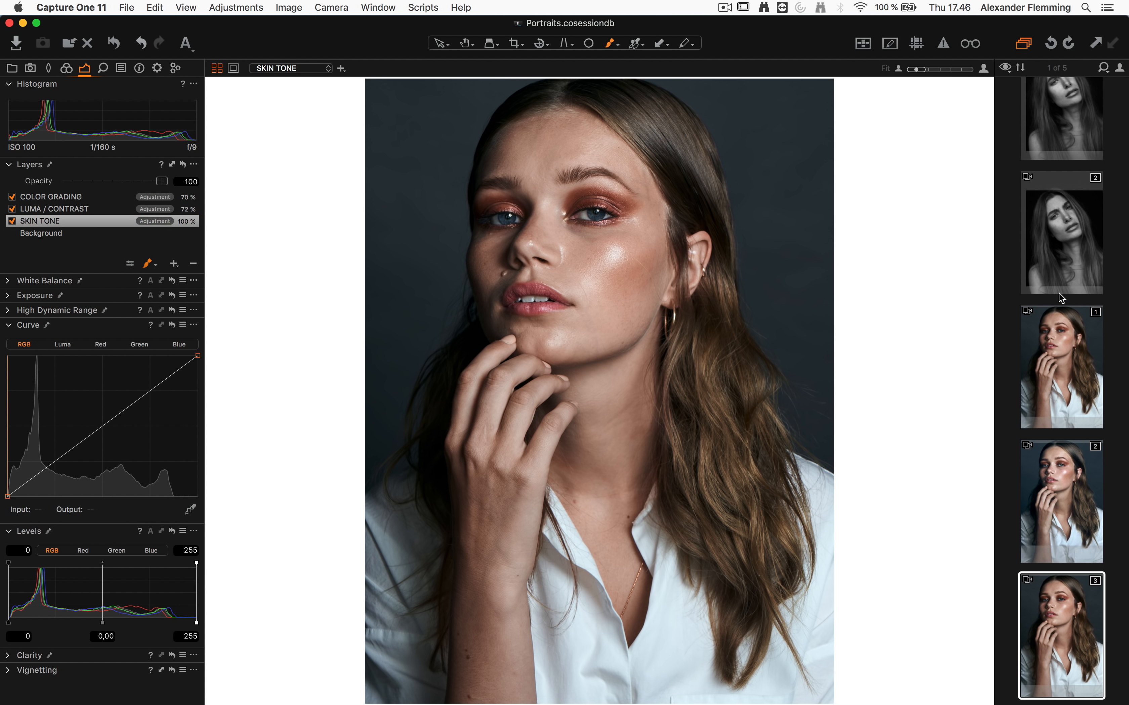
pyautogui.click(1061, 308)
pyautogui.keyDown('super'); pyautogui.click(1058, 121); pyautogui.keyUp('super')
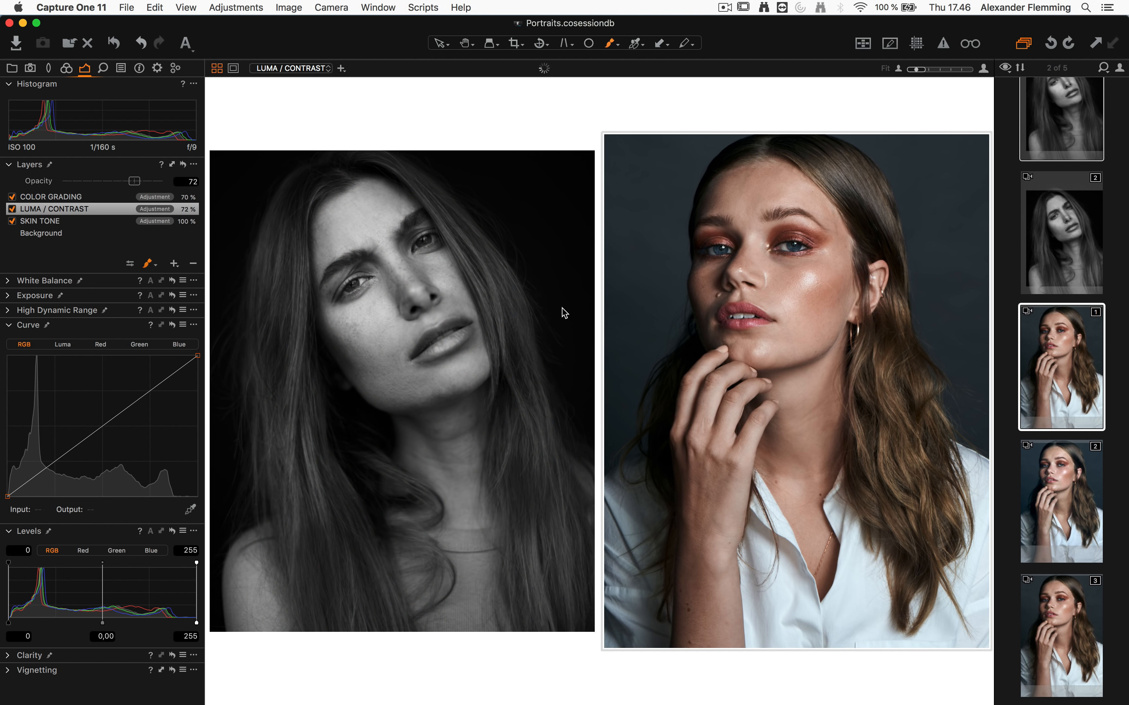
pyautogui.press('h')
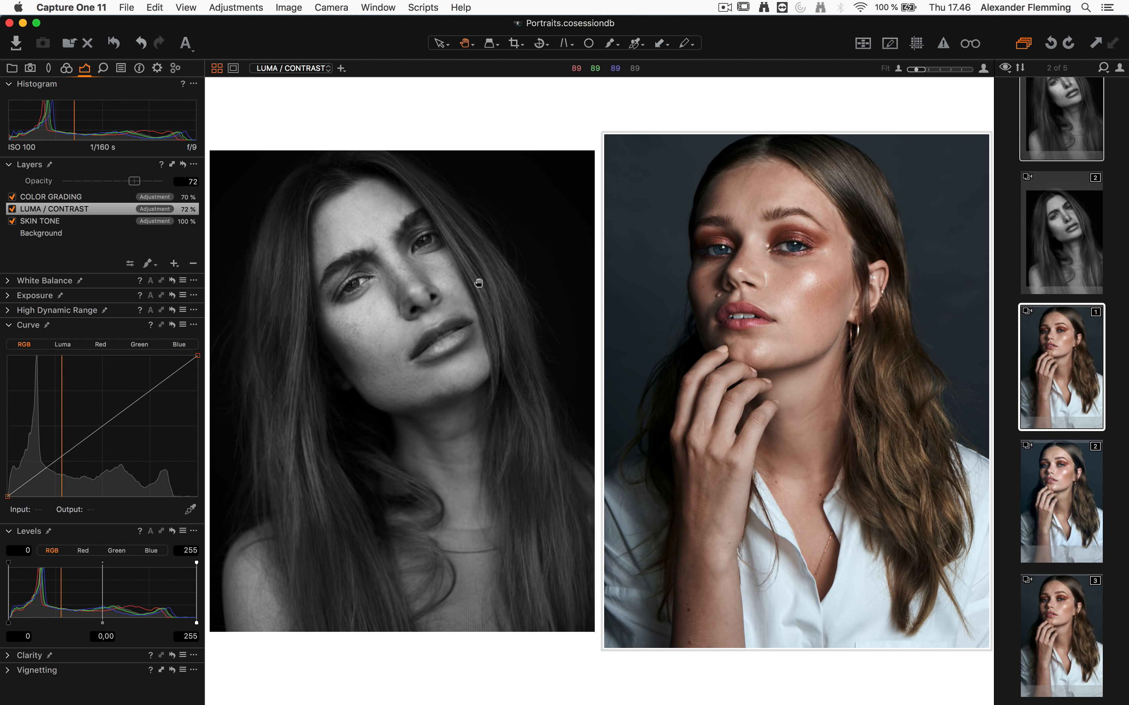
pyautogui.press('super+b')
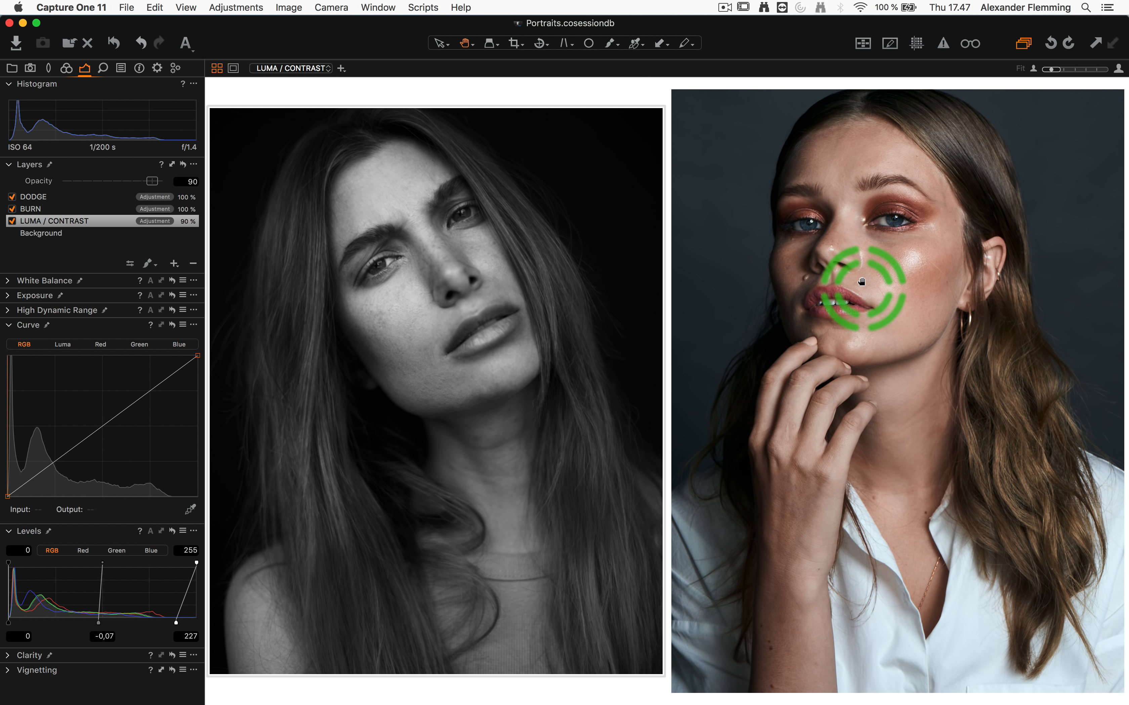
pyautogui.click(919, 246)
pyautogui.press('super+b')
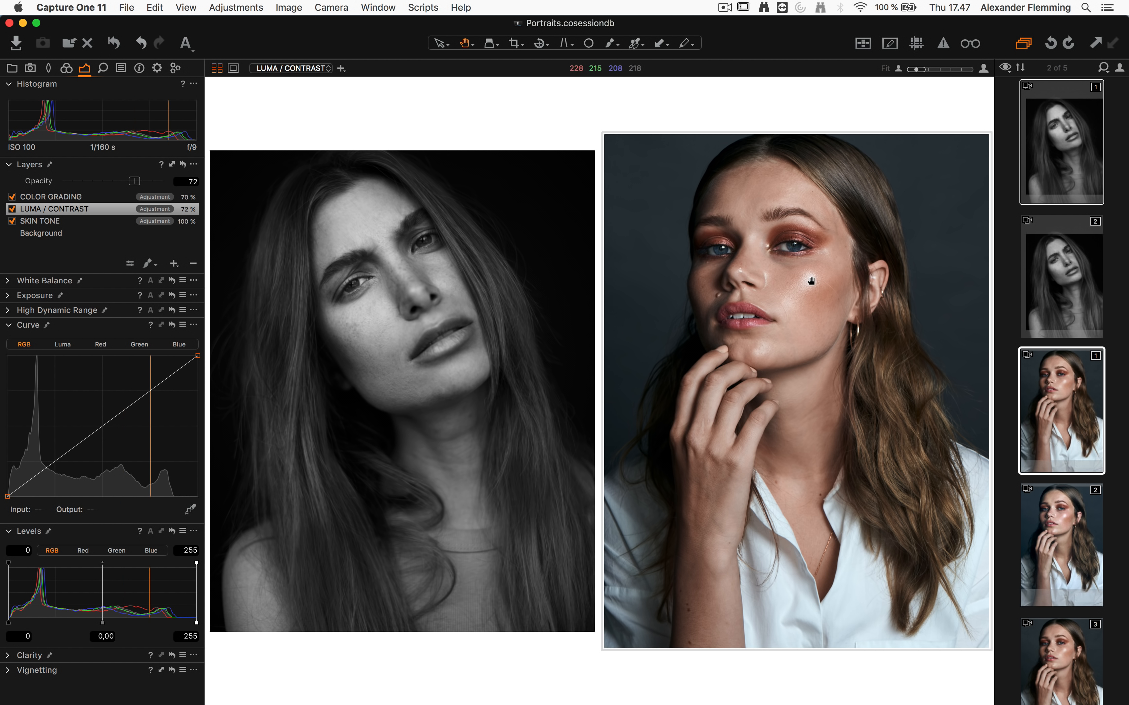
# Examine the skin detail of both portraits side by side at closer zoom and return to the fitted view
pyautogui.scroll(1, 797, 276)
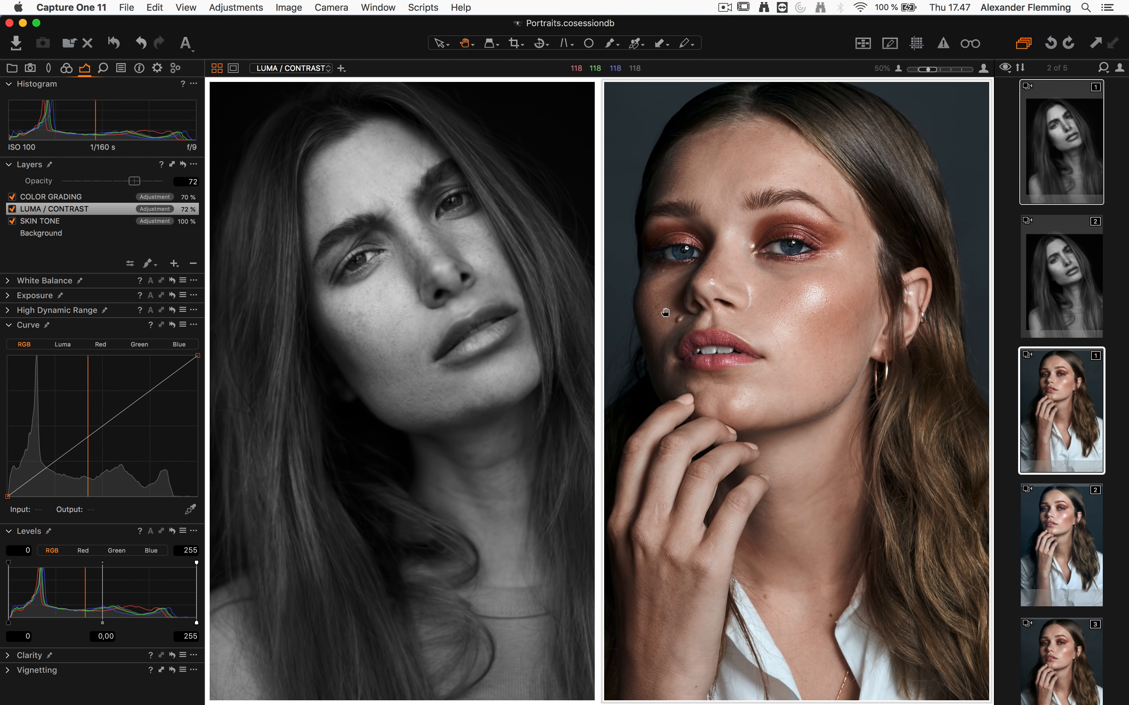
pyautogui.moveTo(802, 303)
pyautogui.mouseDown()
pyautogui.moveTo(741, 292)
pyautogui.moveTo(730, 306)
pyautogui.moveTo(713, 289)
pyautogui.moveTo(731, 306)
pyautogui.moveTo(718, 328)
pyautogui.moveTo(746, 347)
pyautogui.mouseUp()
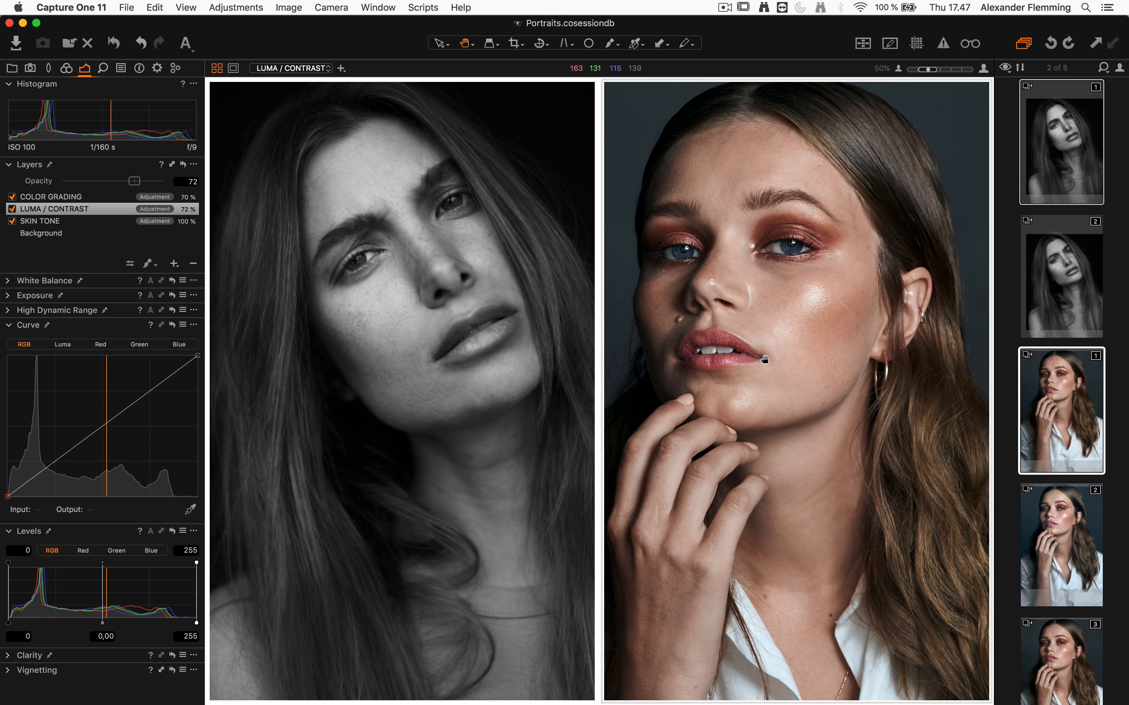
pyautogui.doubleClick(765, 359)
pyautogui.doubleClick(490, 363)
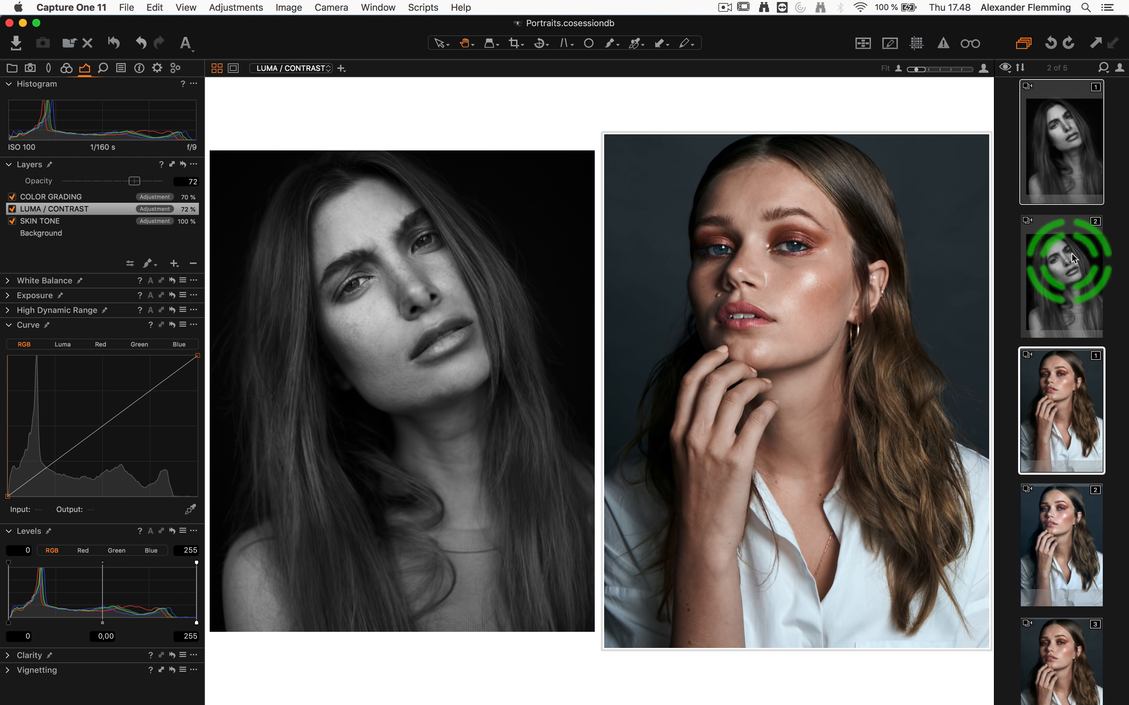
# Show the black-and-white portrait's first variant alone and select its DODGE layer to review the layer's opacity
pyautogui.click(1107, 240)
pyautogui.click(1056, 163)
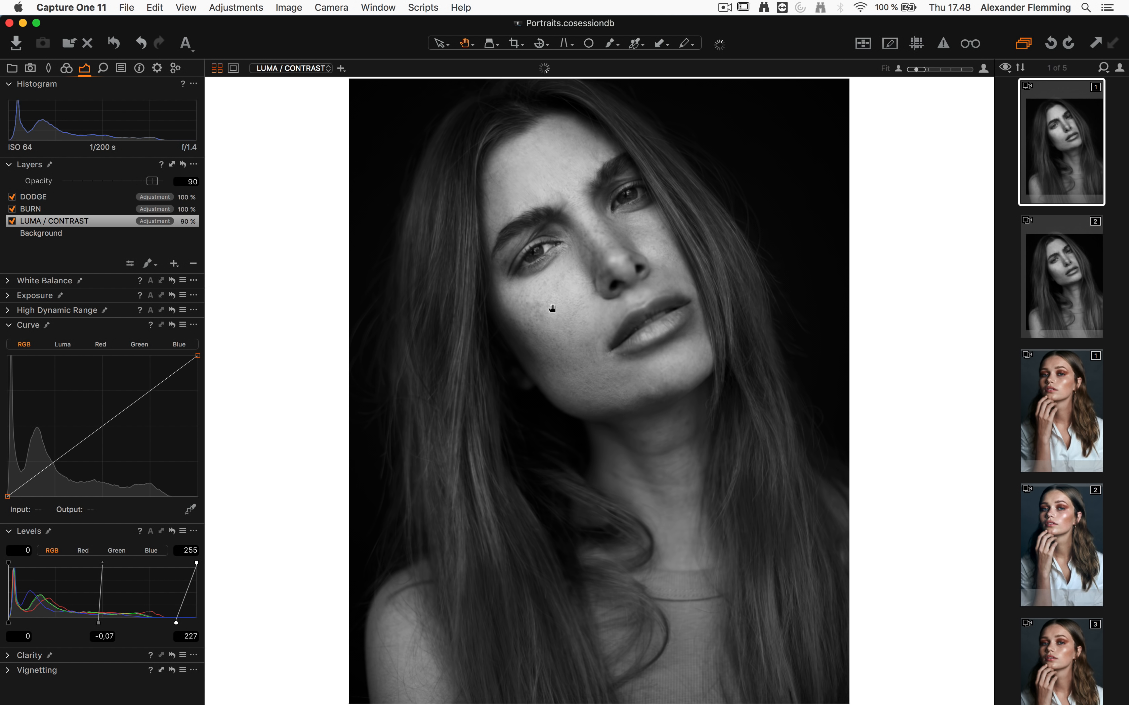
pyautogui.click(80, 198)
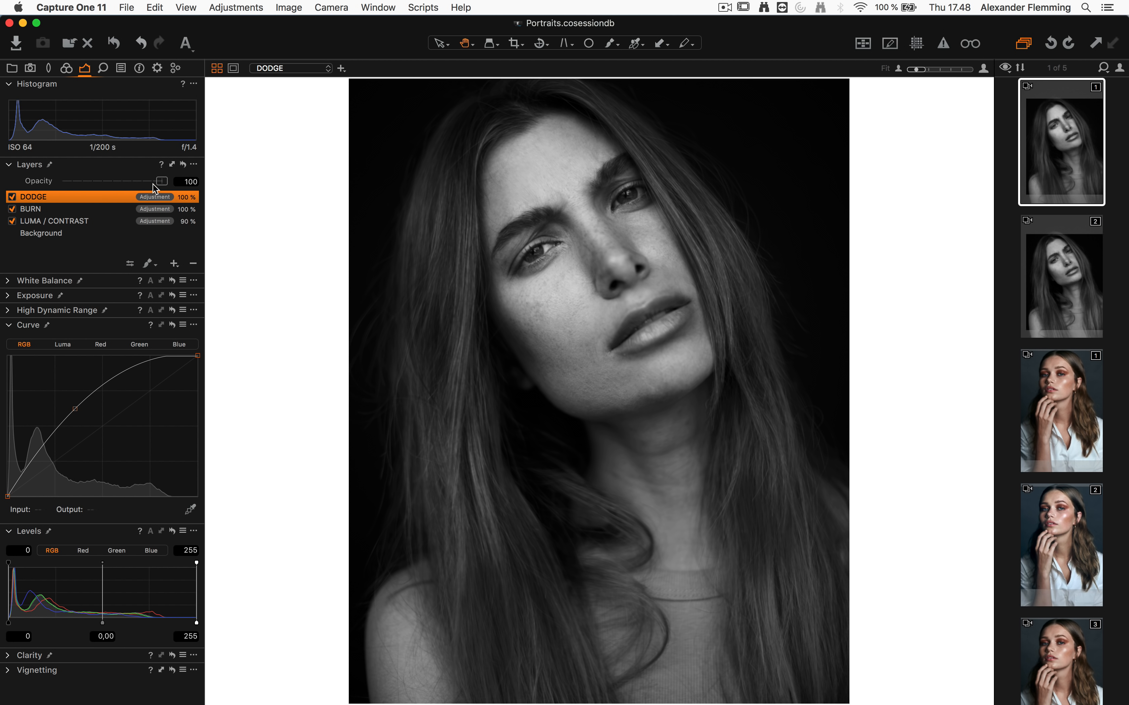
pyautogui.moveTo(153, 181)
pyautogui.mouseDown()
pyautogui.moveTo(98, 182)
pyautogui.moveTo(169, 179)
pyautogui.mouseUp()
# Add an empty adjustment layer named EYES to the color portrait's first variant and set its opacity to 29
pyautogui.click(1058, 410)
pyautogui.click(131, 208)
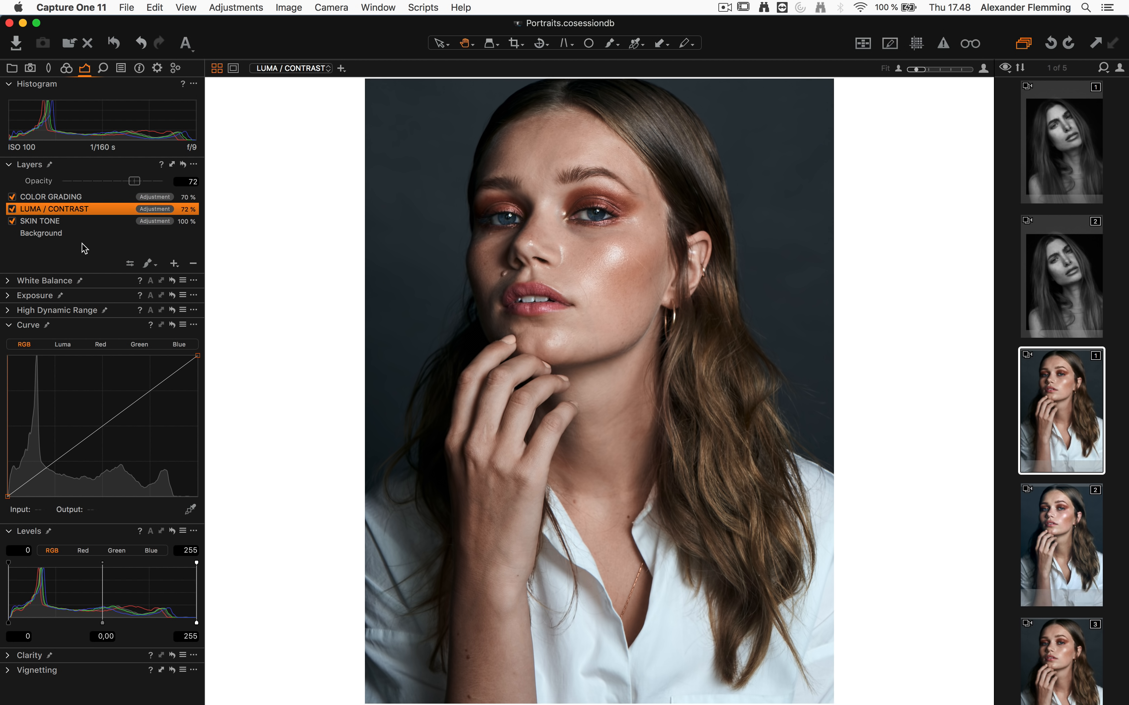
pyautogui.click(173, 264)
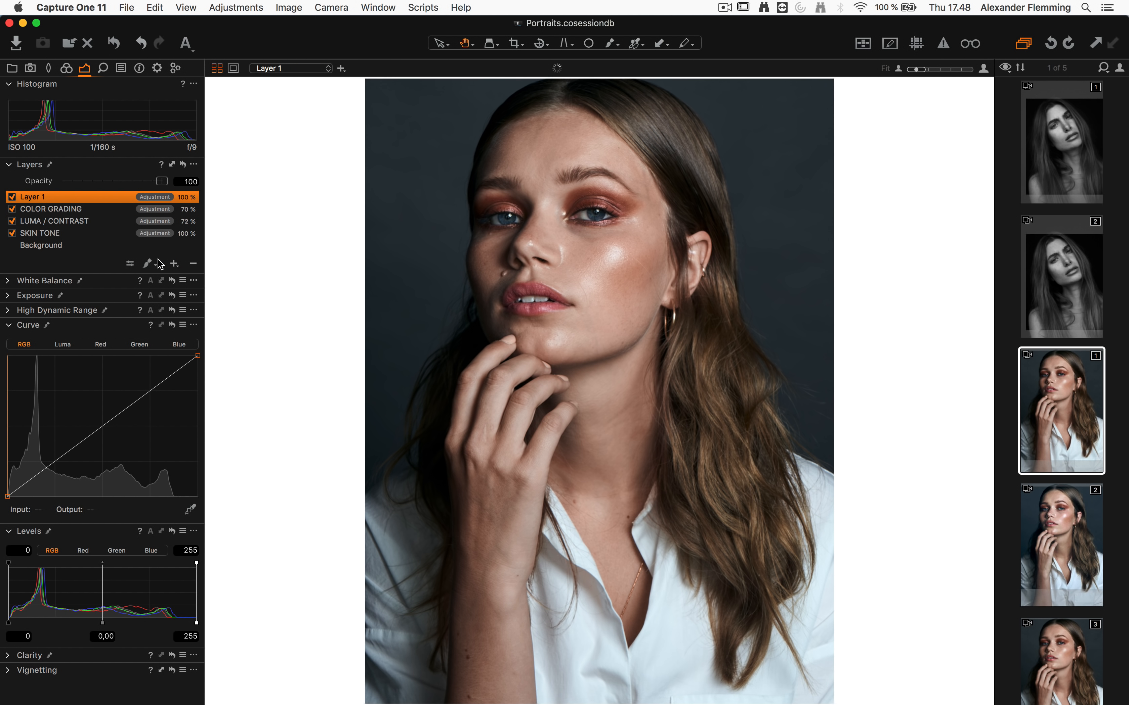
pyautogui.doubleClick(36, 196)
pyautogui.write('EYES')
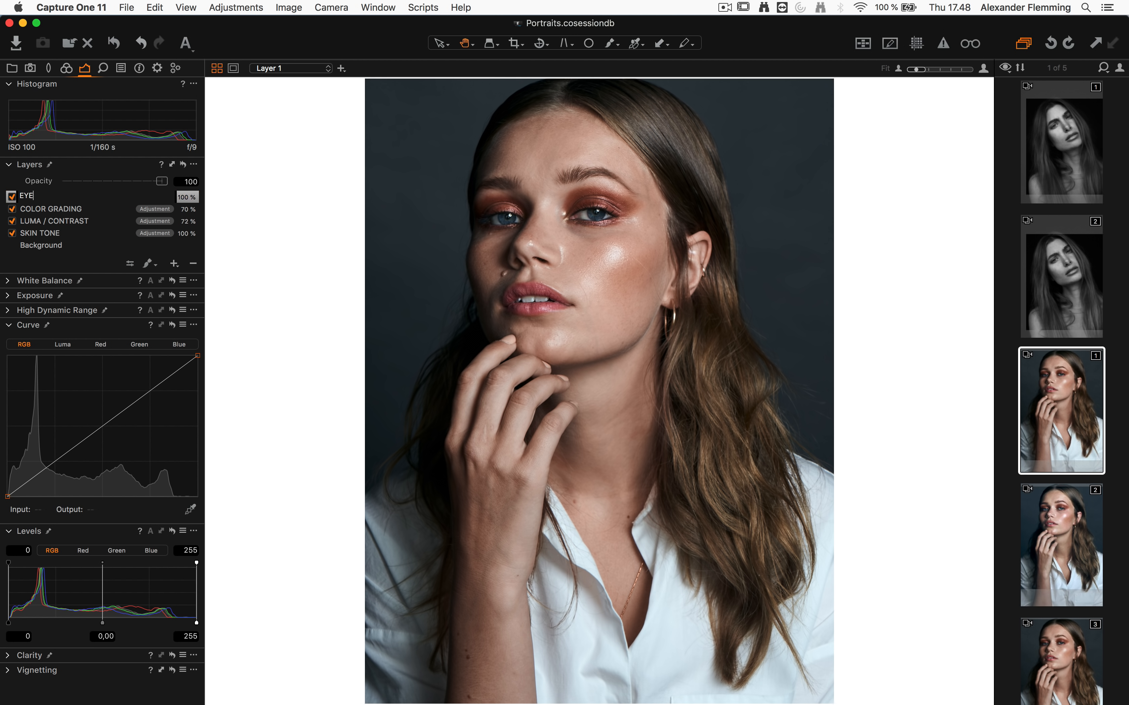
pyautogui.press('Return')
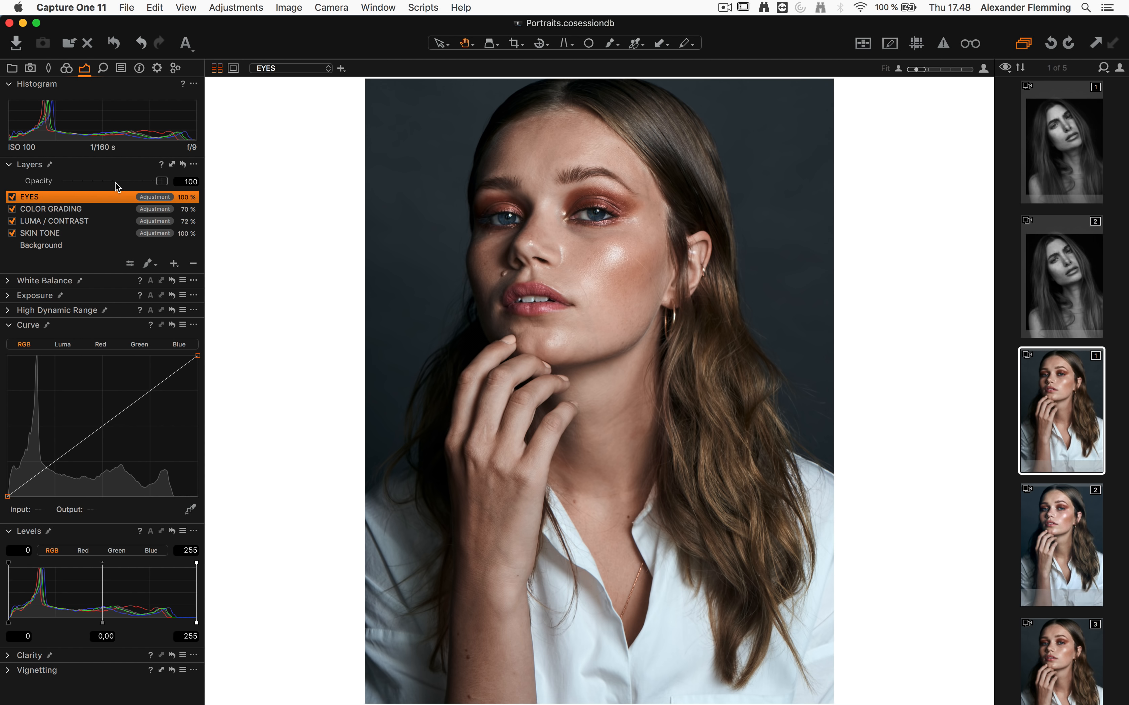
pyautogui.moveTo(115, 182); pyautogui.dragTo(90, 185)
# Set up the mask brush for the irises by raising its opacity and making it smaller
pyautogui.scroll(5, 539, 208)
pyautogui.scroll(2, 536, 207)
pyautogui.scroll(-4, 504, 207)
pyautogui.scroll(3, 523, 211)
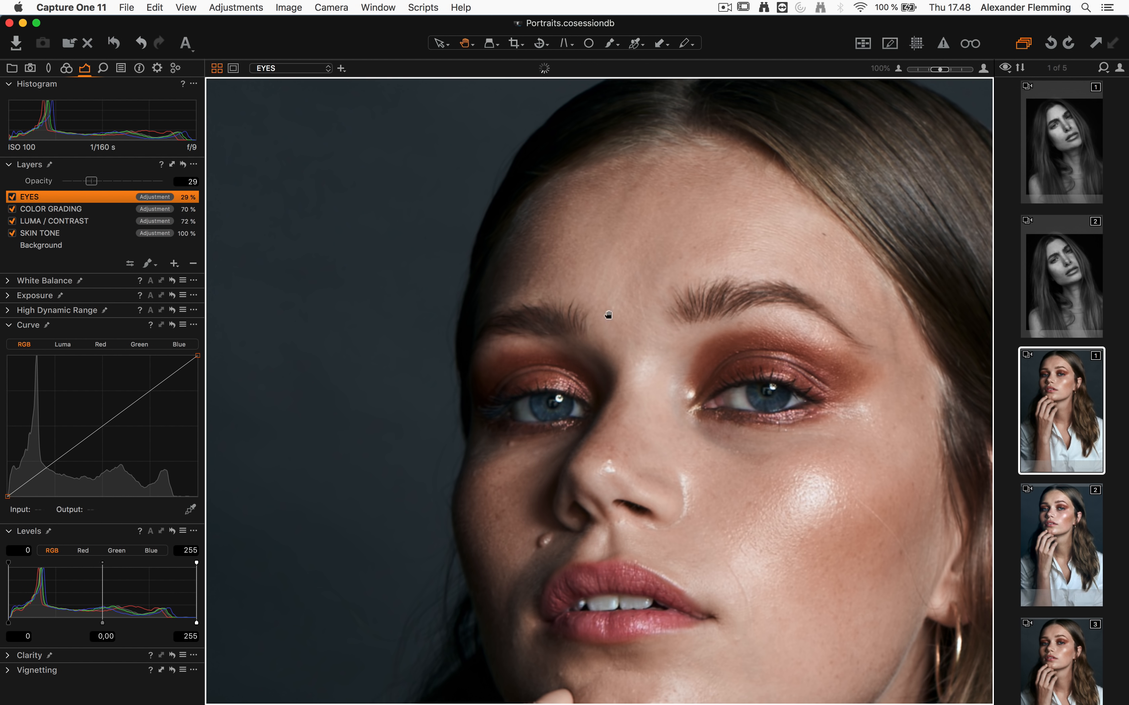
pyautogui.scroll(-5, 603, 311)
pyautogui.hscroll(5, 603, 311)
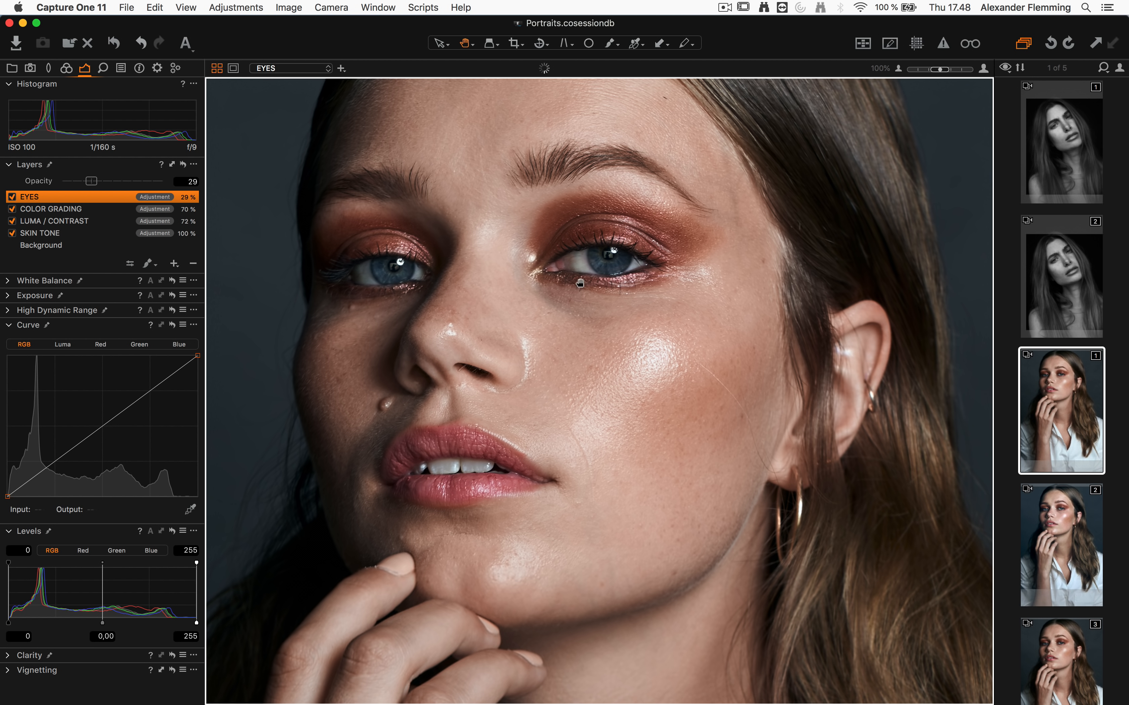
pyautogui.press('b')
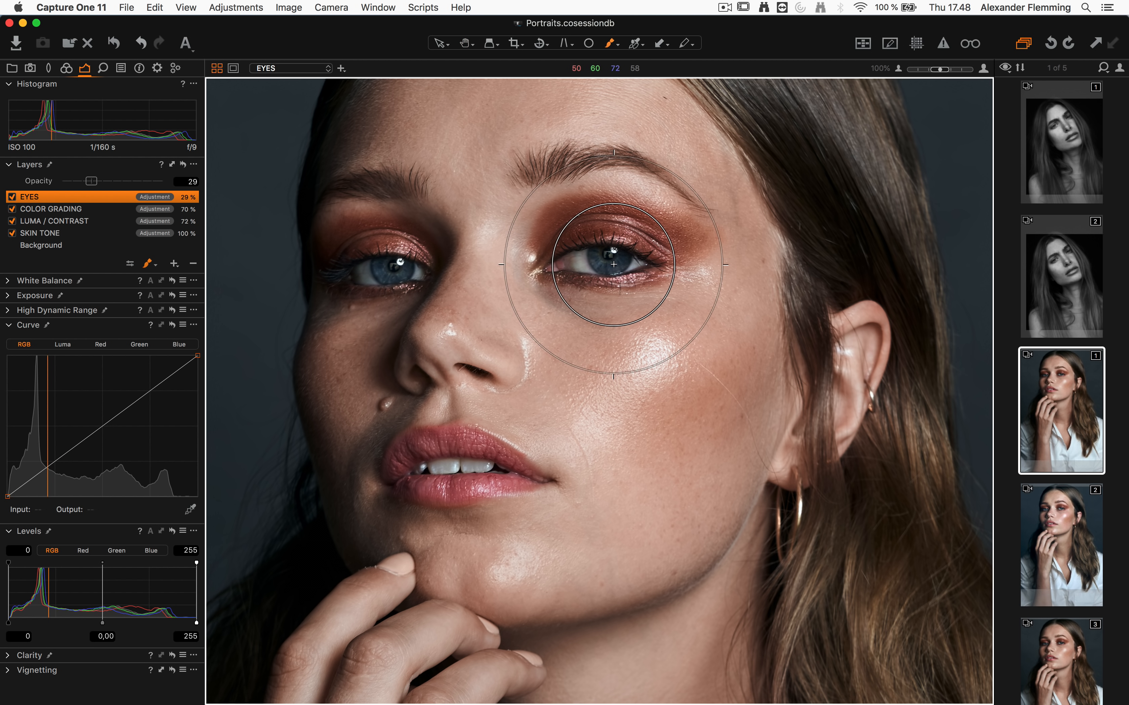
pyautogui.rightClick(613, 264)
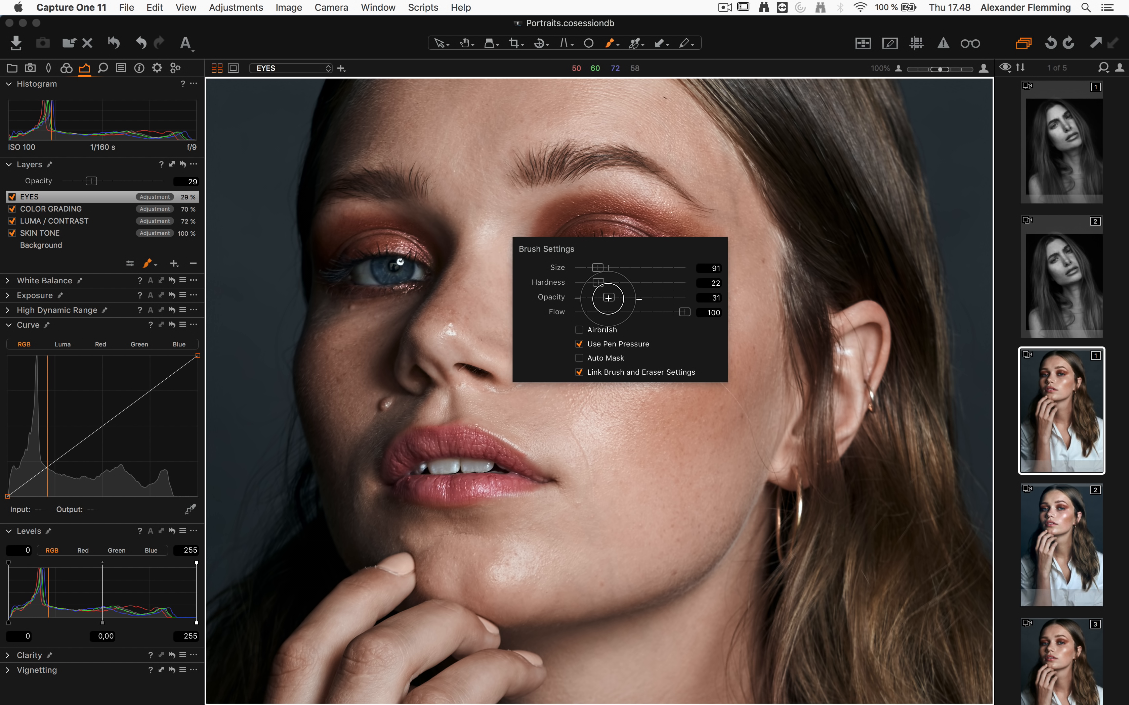
pyautogui.moveTo(608, 298); pyautogui.dragTo(681, 298)
pyautogui.moveTo(597, 282)
pyautogui.mouseDown()
pyautogui.moveTo(587, 282)
pyautogui.moveTo(606, 261)
pyautogui.mouseUp()
# Paint both irises into the EYES layer's mask, check the mask overlay, and tidy the mask with the eraser
pyautogui.click(605, 232)
pyautogui.press('space')
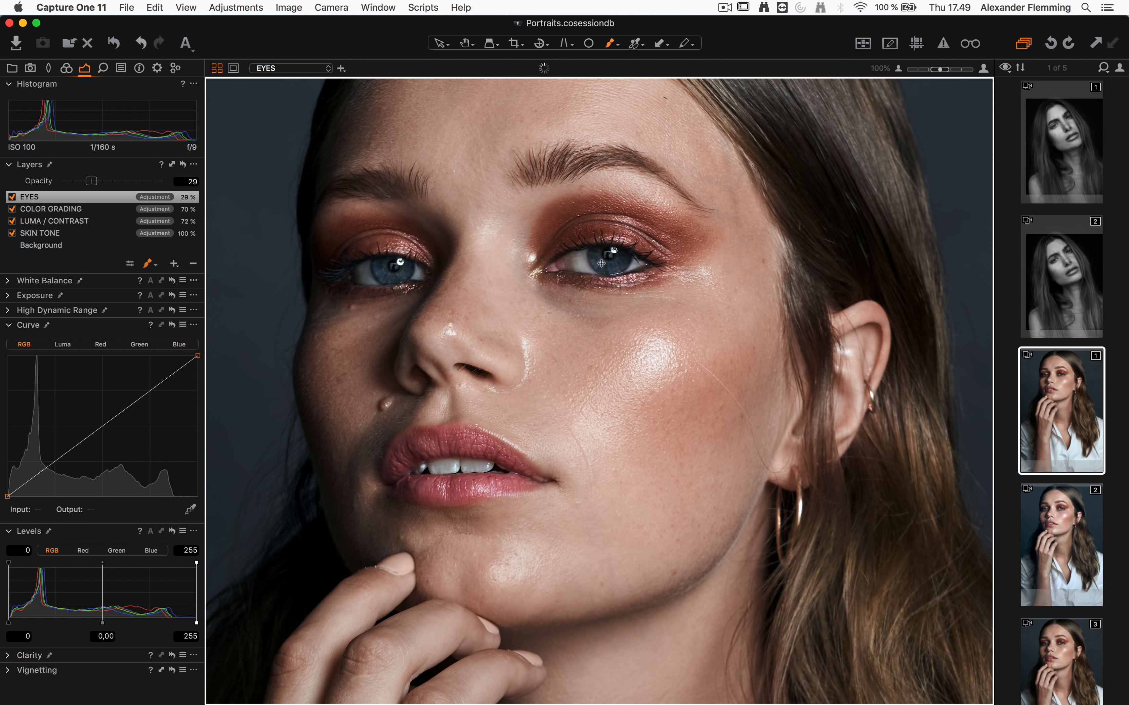
pyautogui.moveTo(396, 269); pyautogui.dragTo(395, 271)
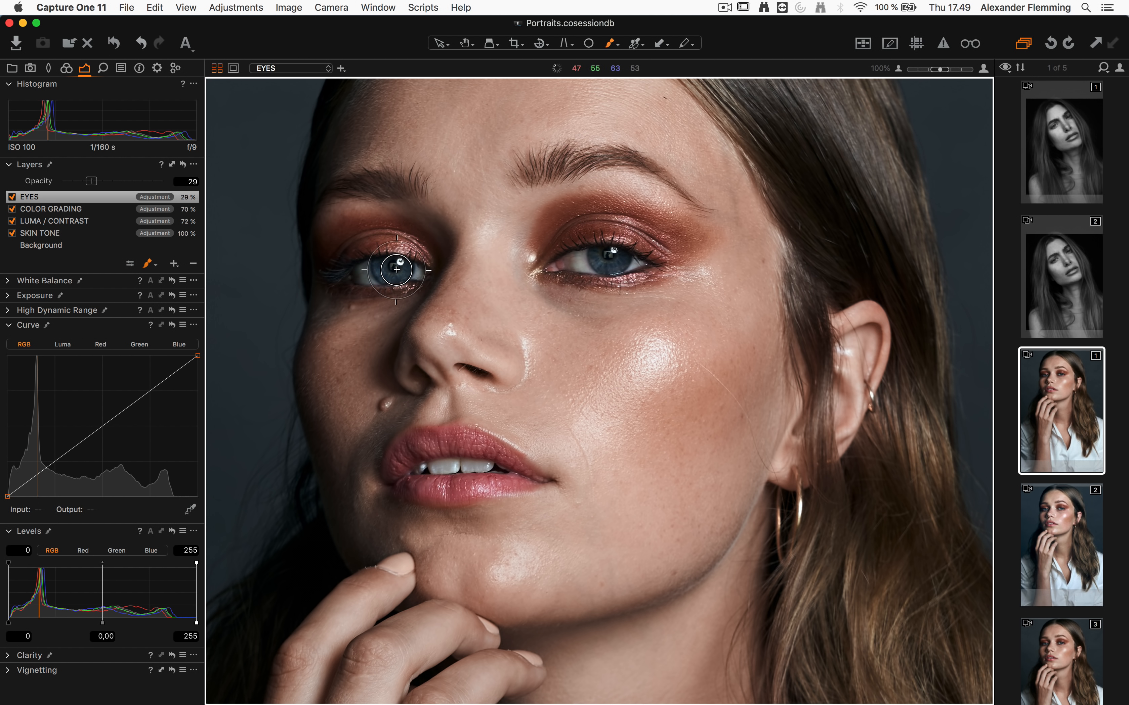
pyautogui.press('m')
pyautogui.press('h')
pyautogui.press('b')
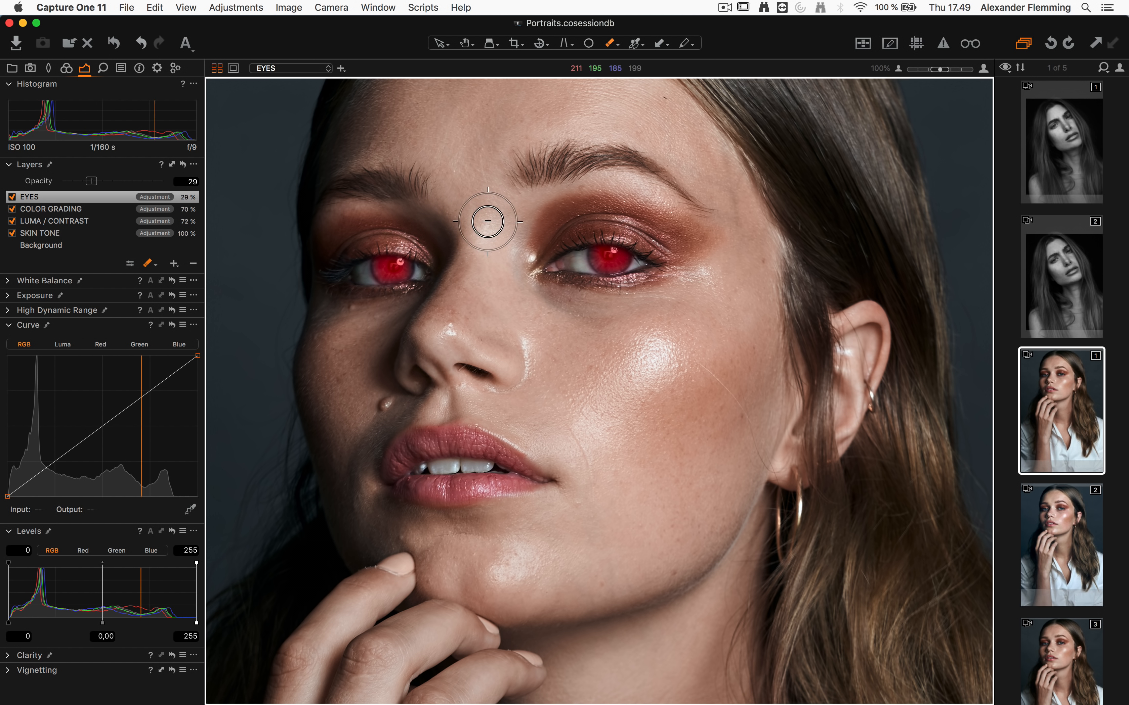
pyautogui.press('m')
pyautogui.press('h')
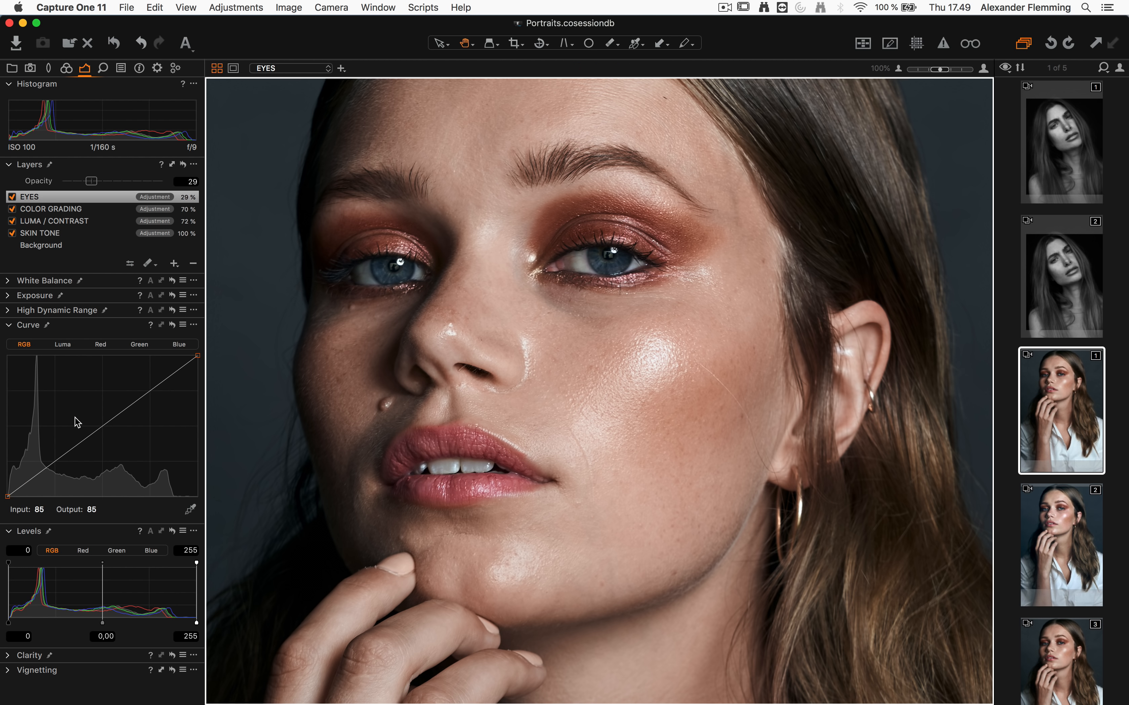
# Steepen the EYES layer's RGB curve with a high upper point and a low shadow point, and set brightness to 1 and saturation to -17
pyautogui.moveTo(140, 400); pyautogui.dragTo(65, 364)
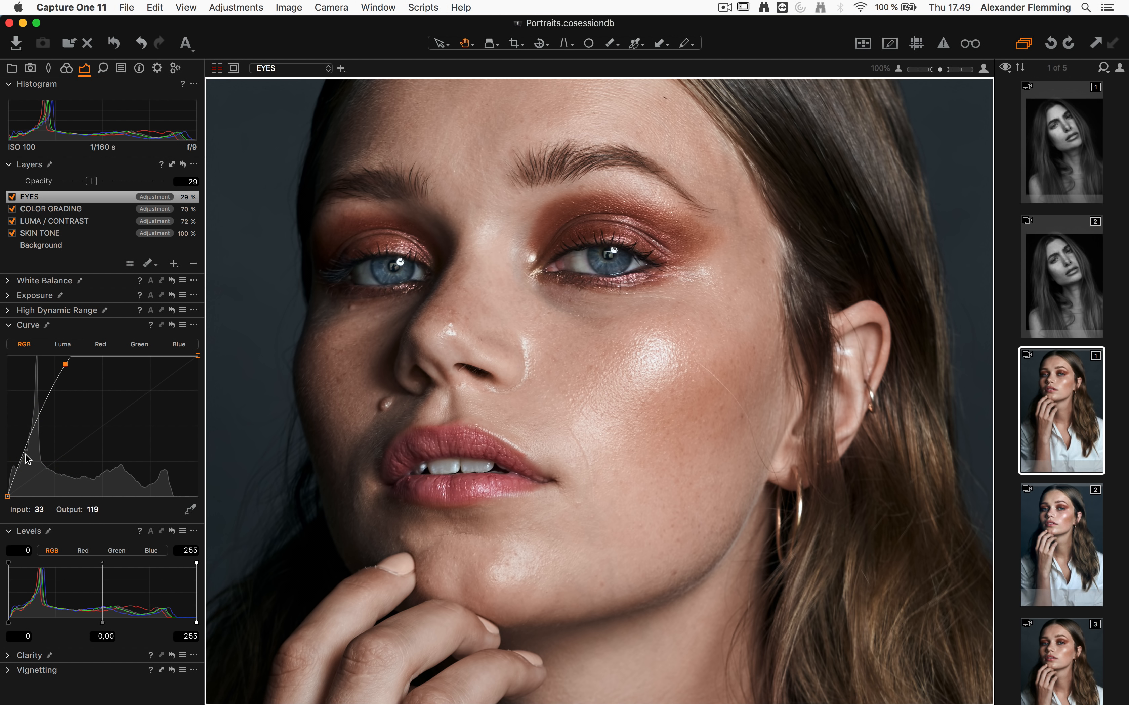
pyautogui.moveTo(21, 471); pyautogui.dragTo(33, 472)
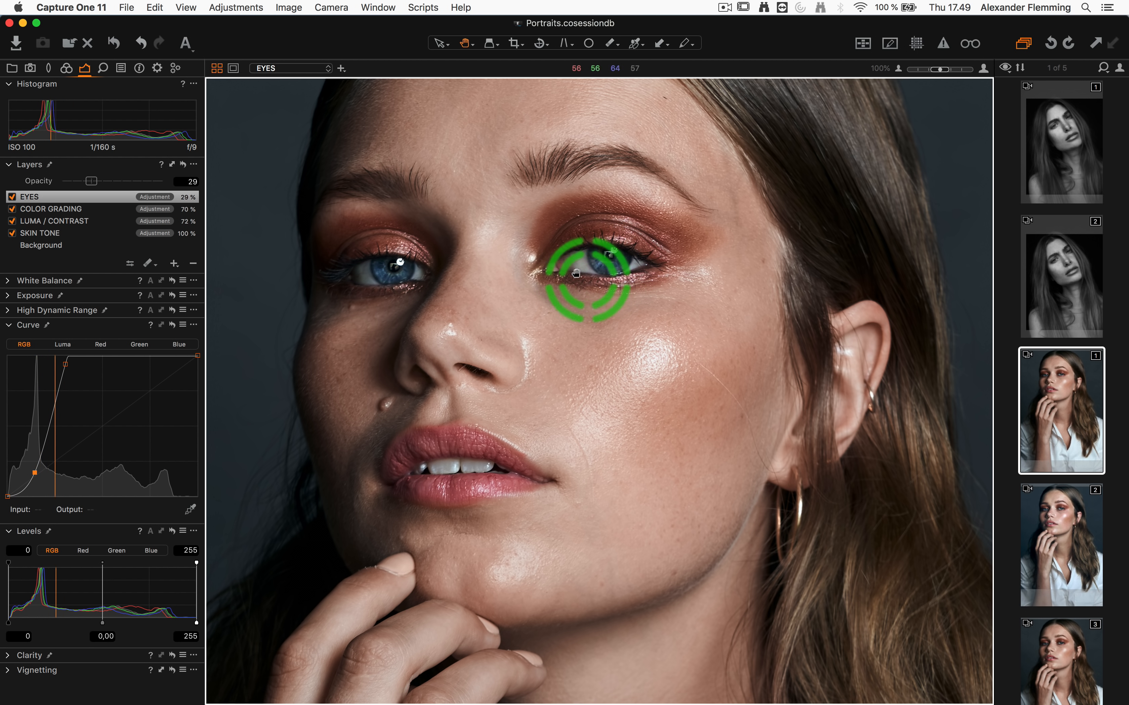
pyautogui.click(11, 295)
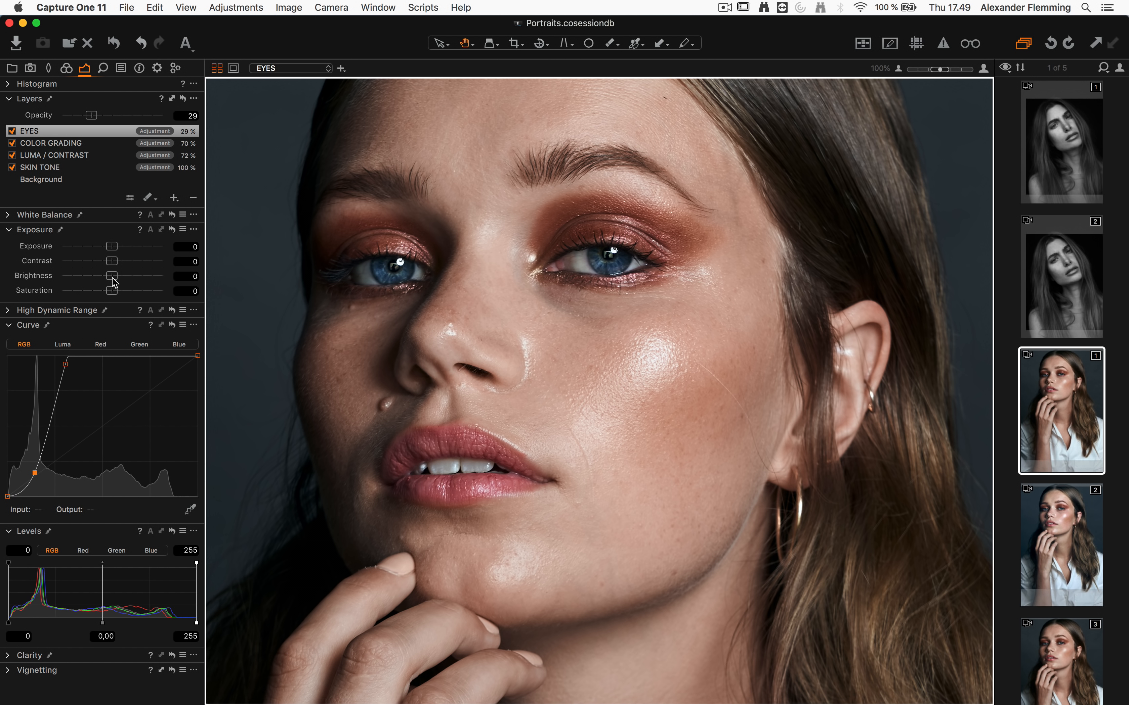
pyautogui.moveTo(111, 278)
pyautogui.mouseDown()
pyautogui.moveTo(102, 295)
pyautogui.moveTo(114, 279)
pyautogui.mouseUp()
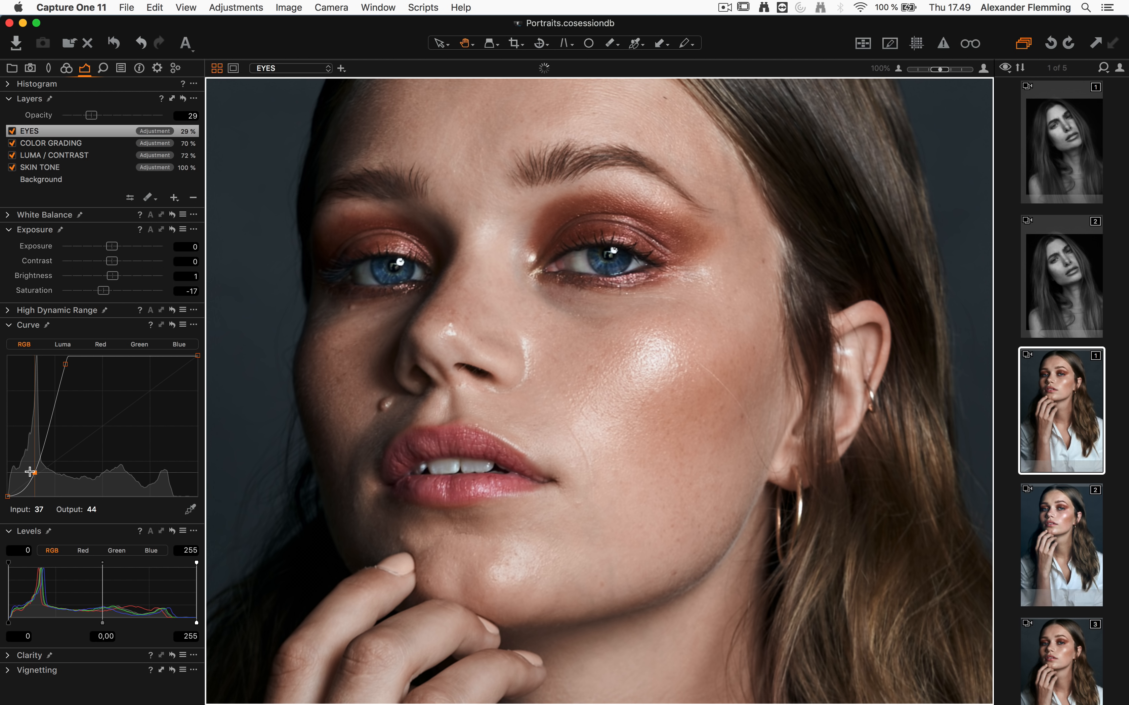
pyautogui.moveTo(40, 470); pyautogui.dragTo(35, 472)
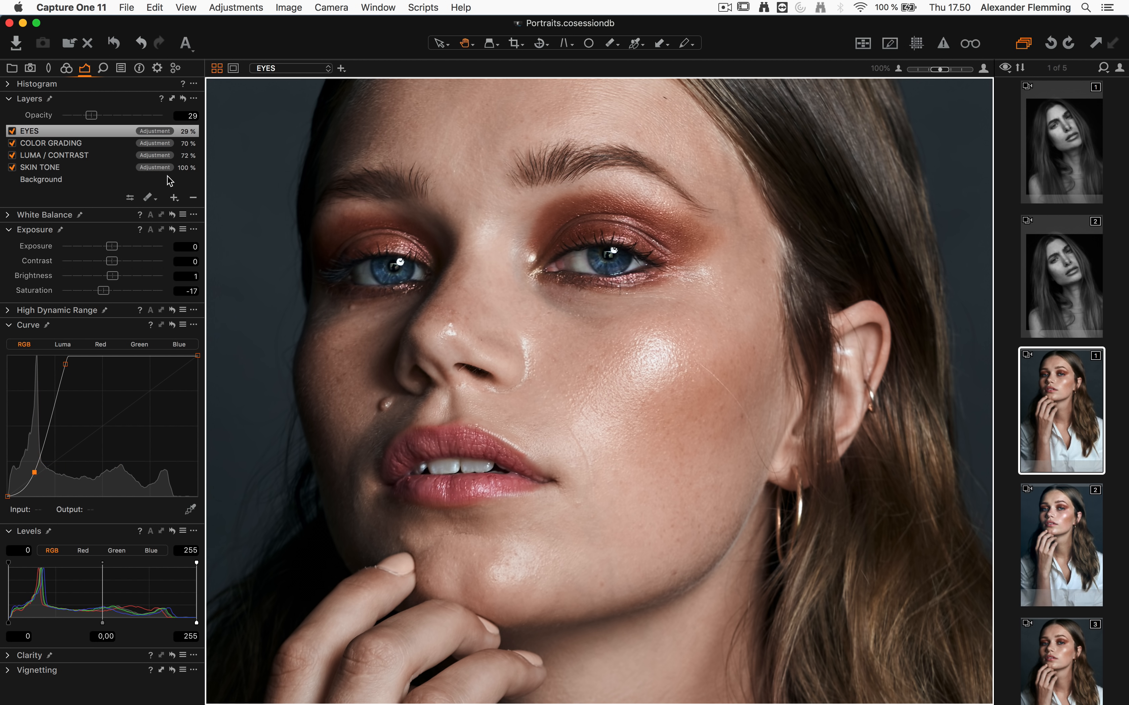
# Lower the EYES layer's opacity to 20 and compare the whole portrait with the layer off and on
pyautogui.moveTo(89, 117); pyautogui.dragTo(81, 120)
pyautogui.scroll(-3, 508, 385)
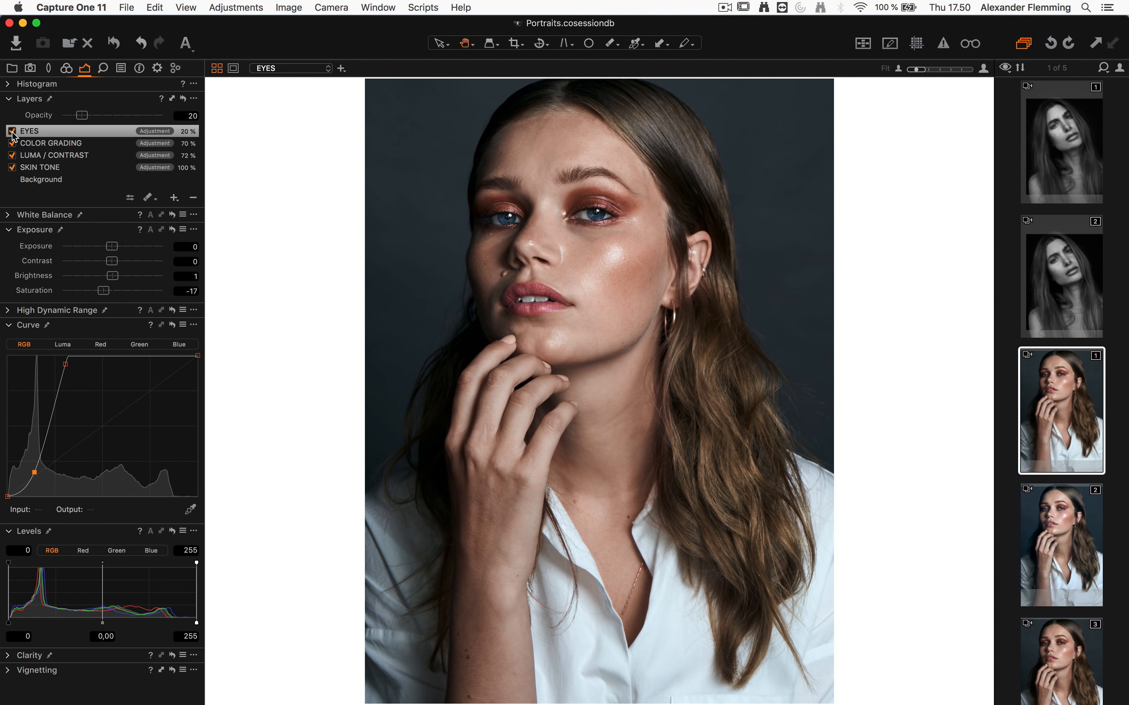
pyautogui.click(12, 132)
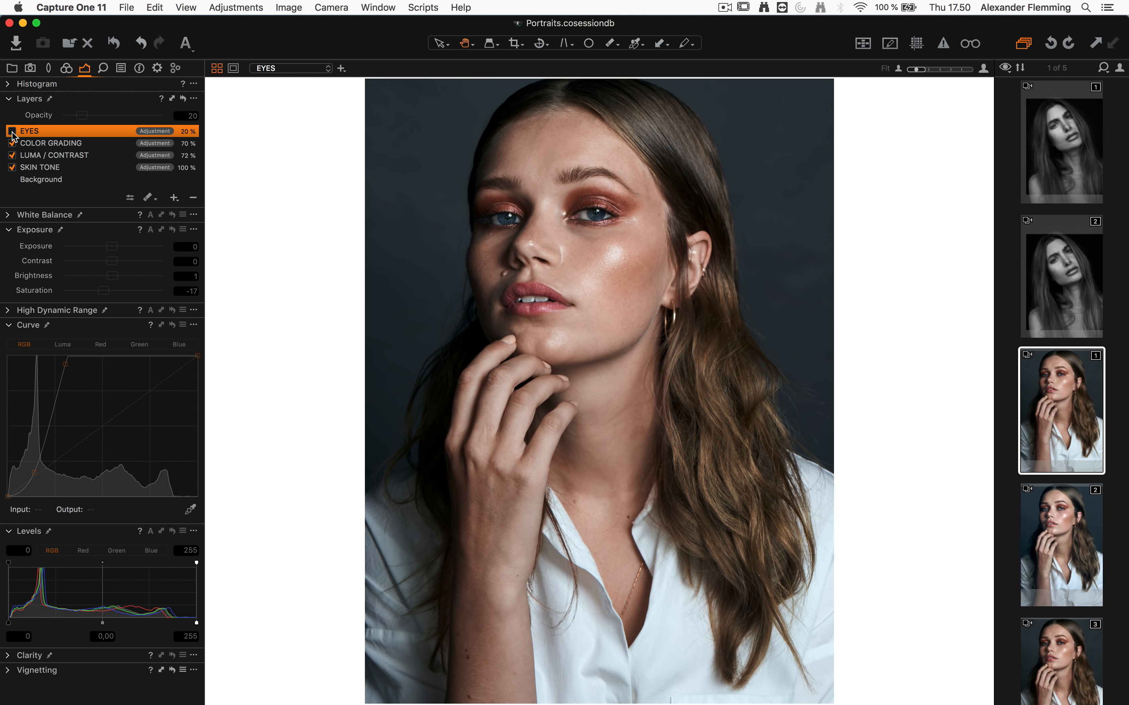
pyautogui.click(12, 132)
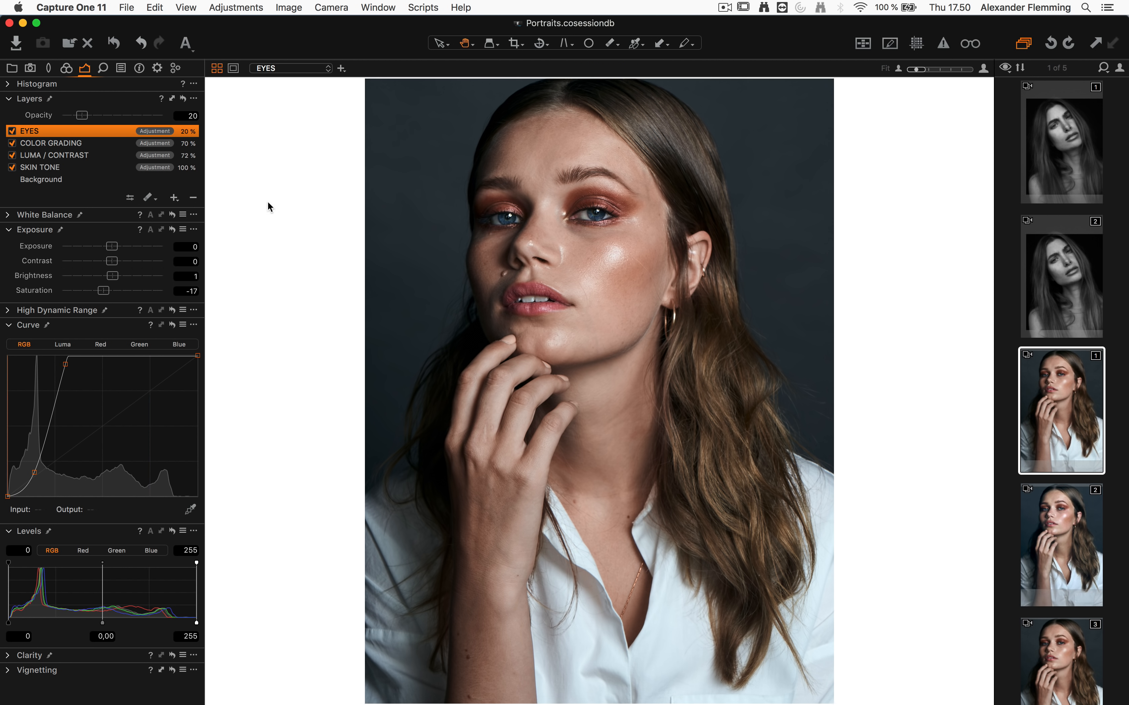
# Add a heal layer named CHEEK HIGHLIGHT for the shiny spot on the cheek
pyautogui.scroll(3, 614, 263)
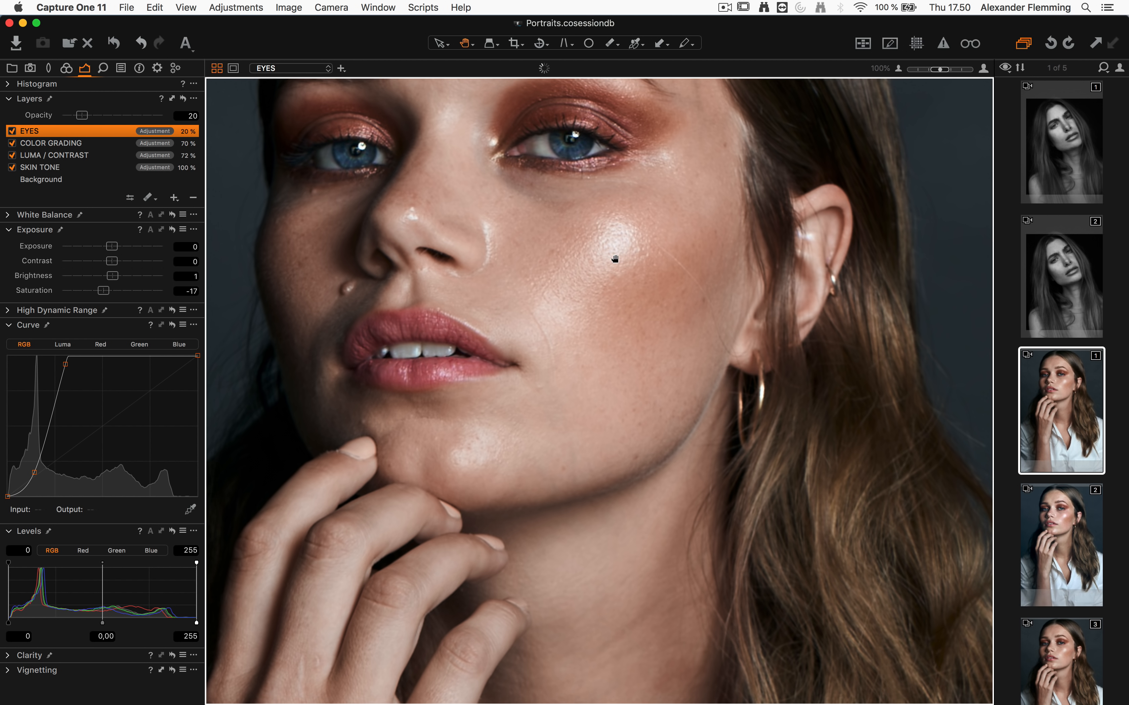
pyautogui.scroll(3, 612, 259)
pyautogui.moveTo(599, 282); pyautogui.dragTo(609, 302)
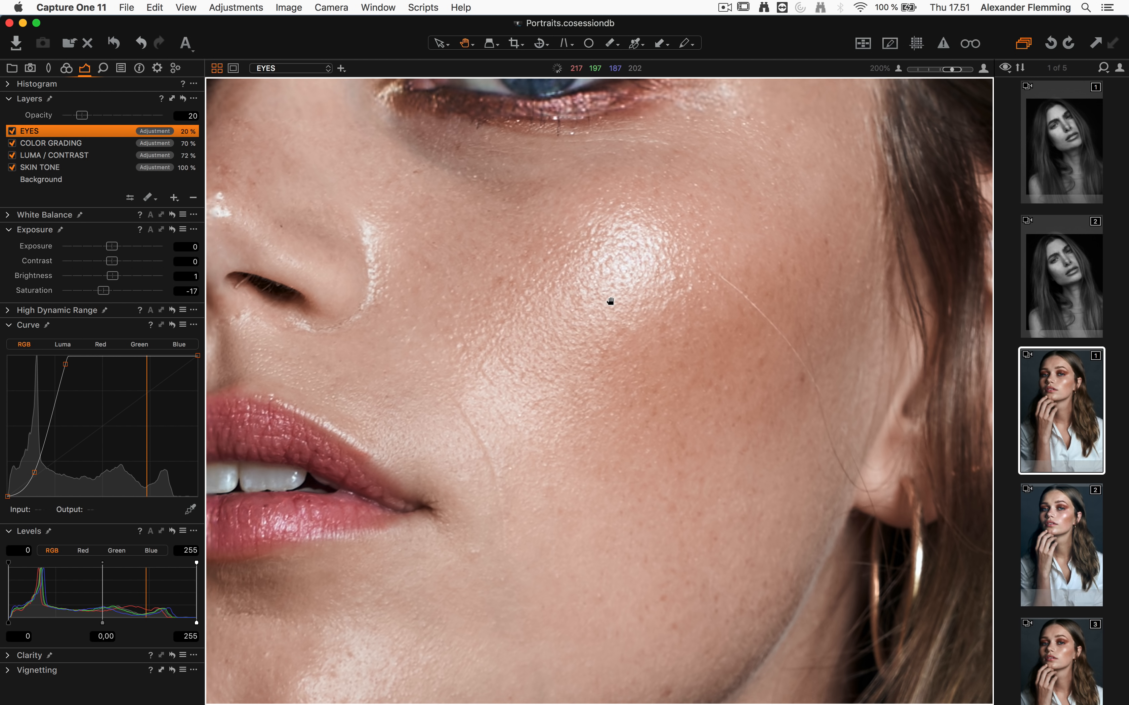
pyautogui.click(174, 199)
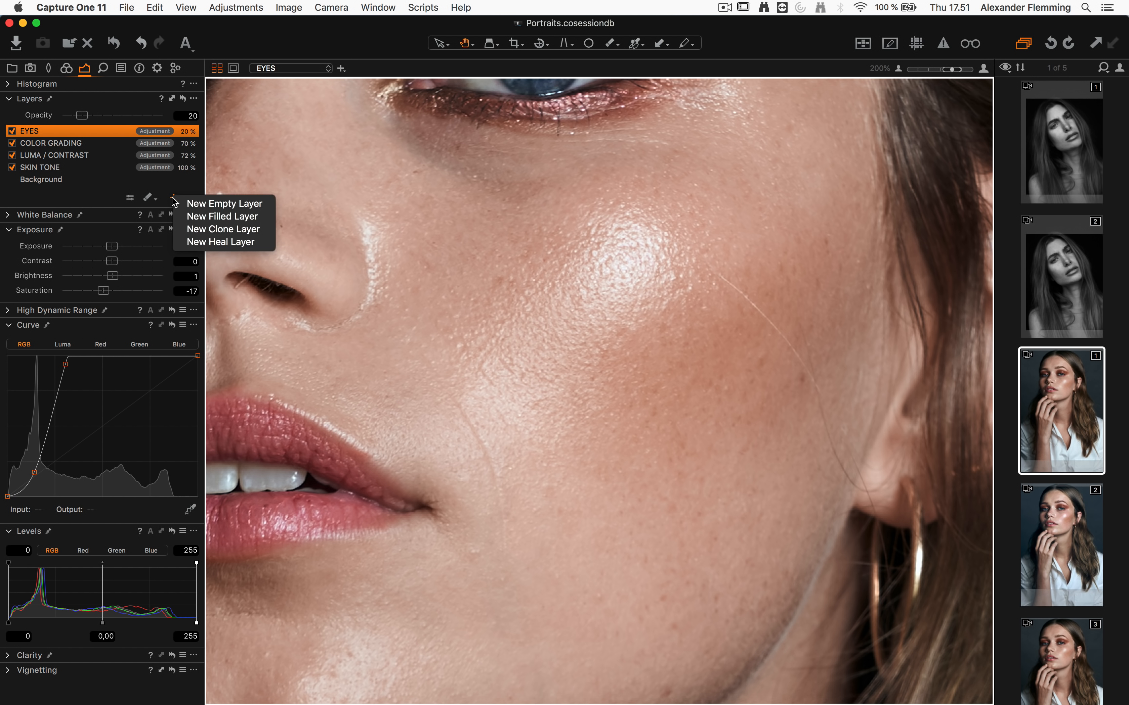
pyautogui.click(201, 242)
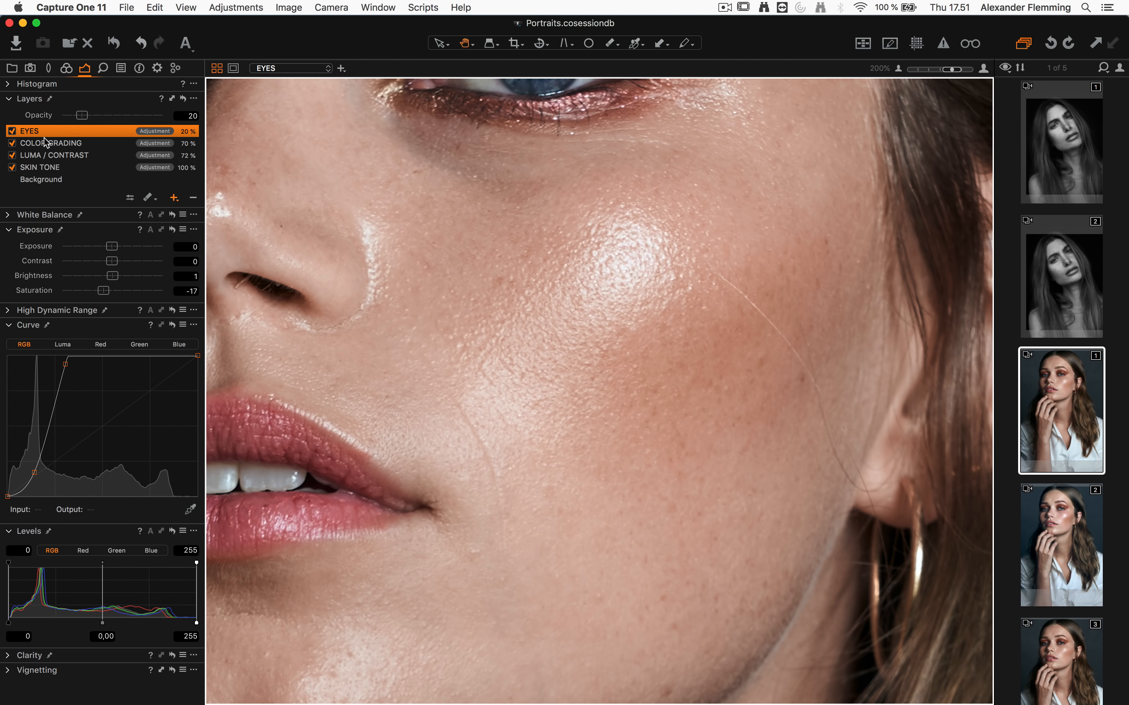
pyautogui.write('CHEEK HIHG')
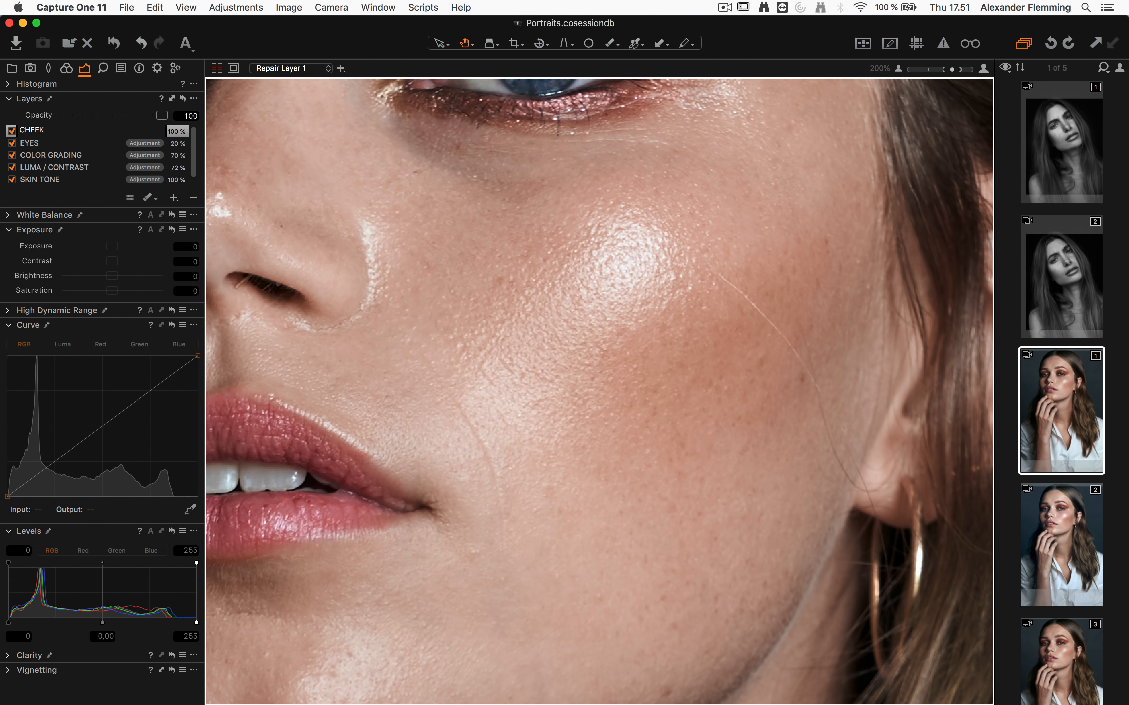
pyautogui.press('BackSpace')
pyautogui.press('BackSpace')
pyautogui.write('GHLIGHT')
pyautogui.press('Return')
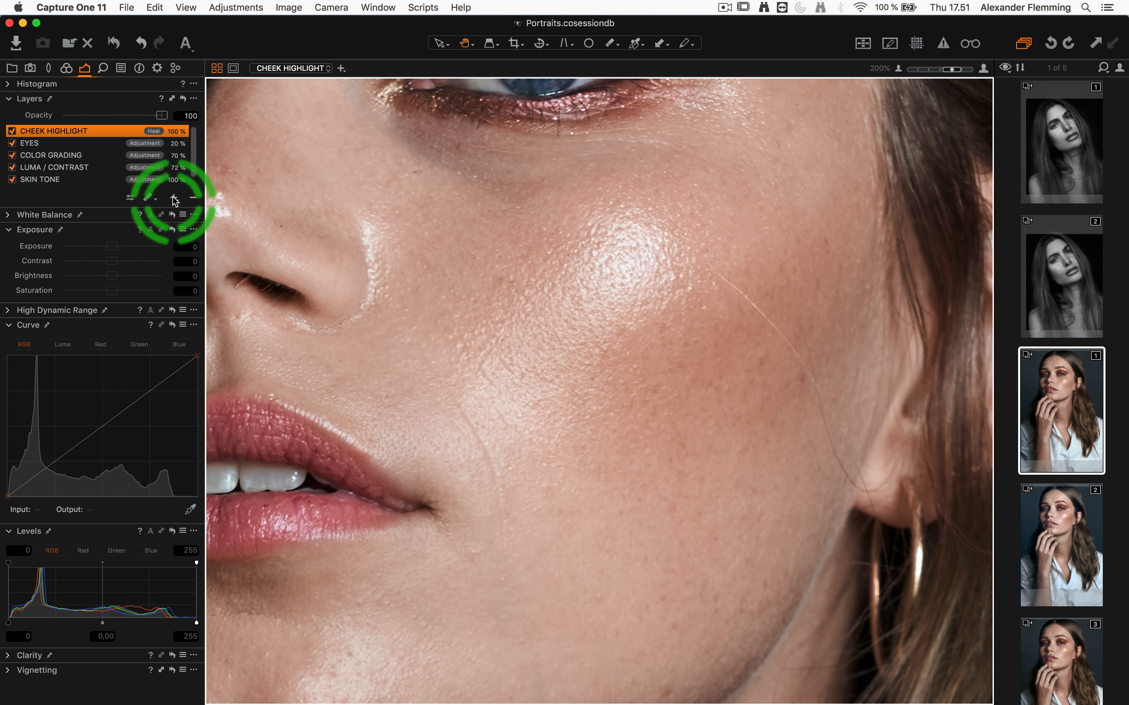
# Sample a source on the matte skin of the lower cheek and heal over the bright cheek highlight
pyautogui.press('b')
pyautogui.rightClick(654, 418)
pyautogui.moveTo(654, 417); pyautogui.dragTo(655, 419)
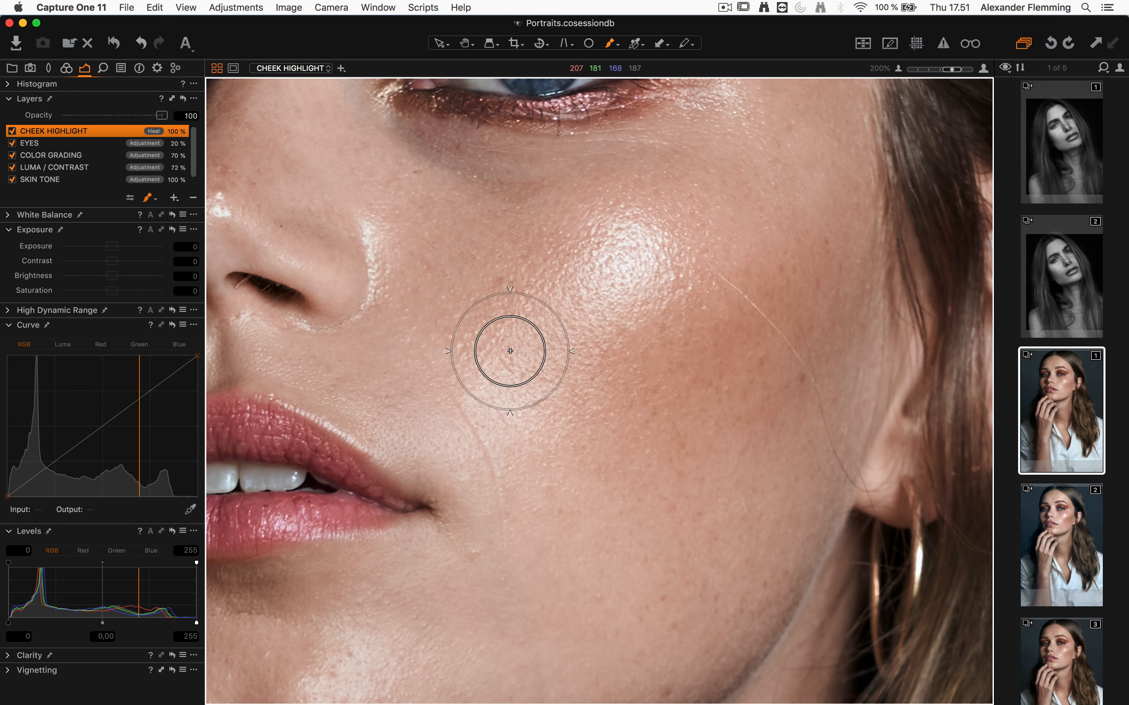
pyautogui.keyDown('alt'); pyautogui.click(638, 510); pyautogui.keyUp('alt')
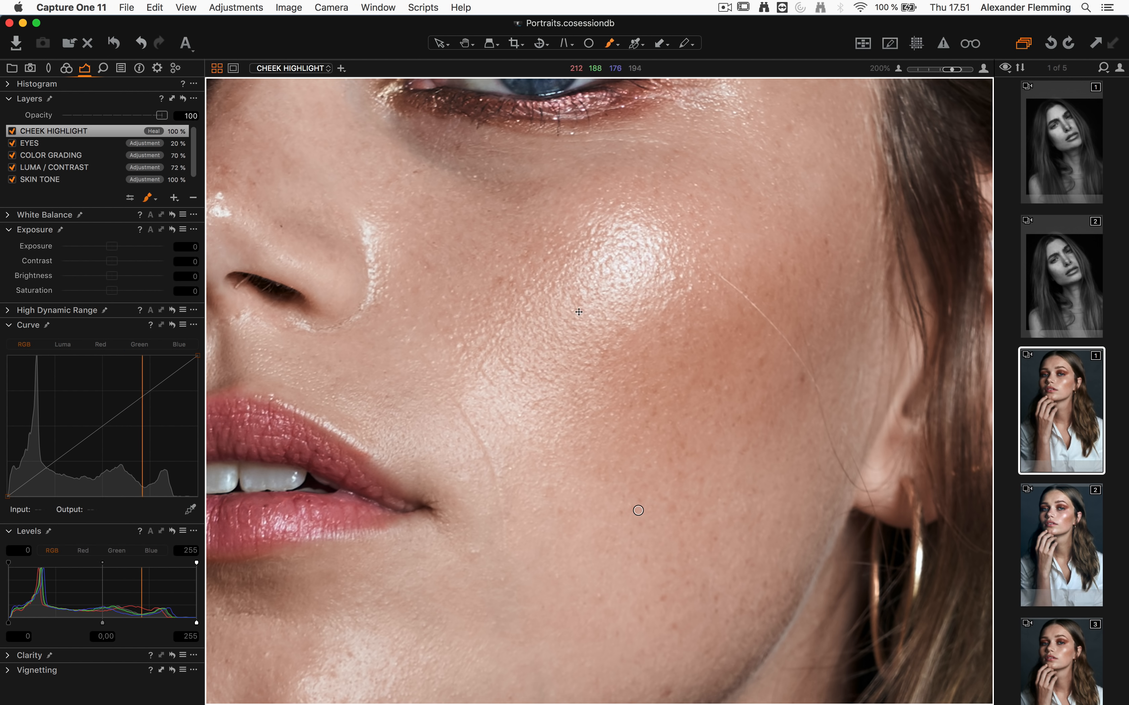
pyautogui.click(609, 43)
pyautogui.moveTo(620, 262)
pyautogui.mouseDown()
pyautogui.moveTo(658, 274)
pyautogui.moveTo(651, 314)
pyautogui.moveTo(669, 263)
pyautogui.moveTo(659, 288)
pyautogui.moveTo(593, 245)
pyautogui.moveTo(537, 308)
pyautogui.moveTo(510, 380)
pyautogui.moveTo(578, 302)
pyautogui.moveTo(546, 427)
pyautogui.moveTo(557, 379)
pyautogui.moveTo(581, 356)
pyautogui.moveTo(572, 392)
pyautogui.moveTo(606, 321)
pyautogui.moveTo(575, 400)
pyautogui.moveTo(537, 413)
pyautogui.moveTo(502, 352)
pyautogui.moveTo(557, 305)
pyautogui.mouseUp()
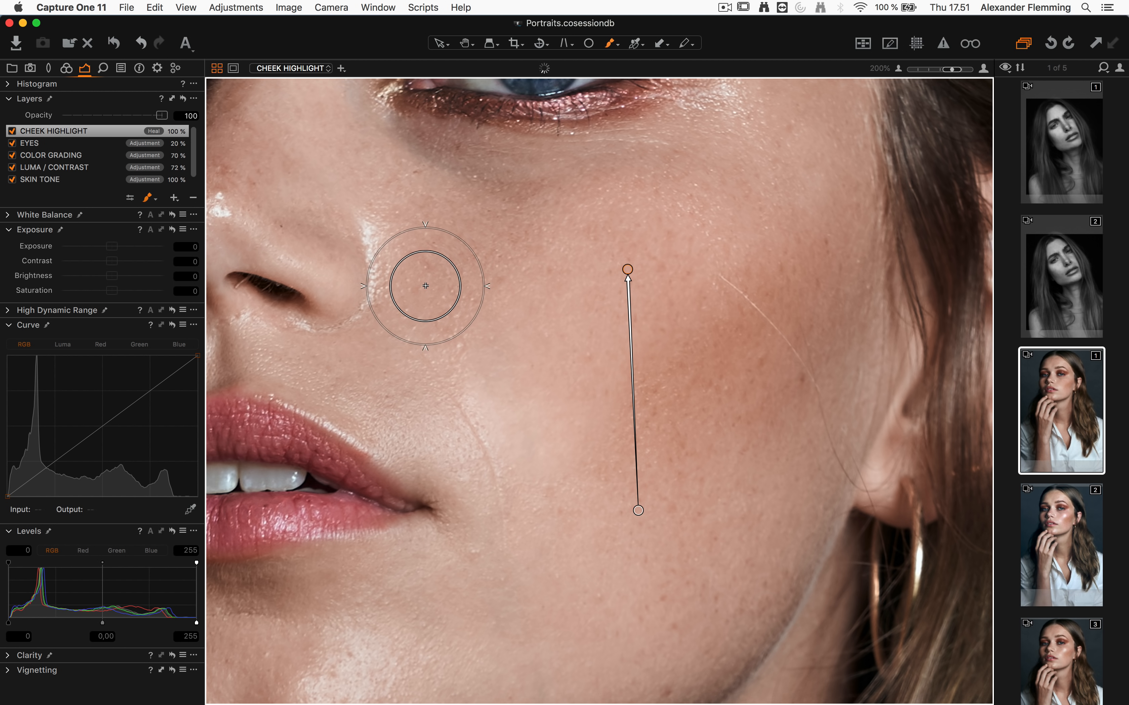
pyautogui.press('h')
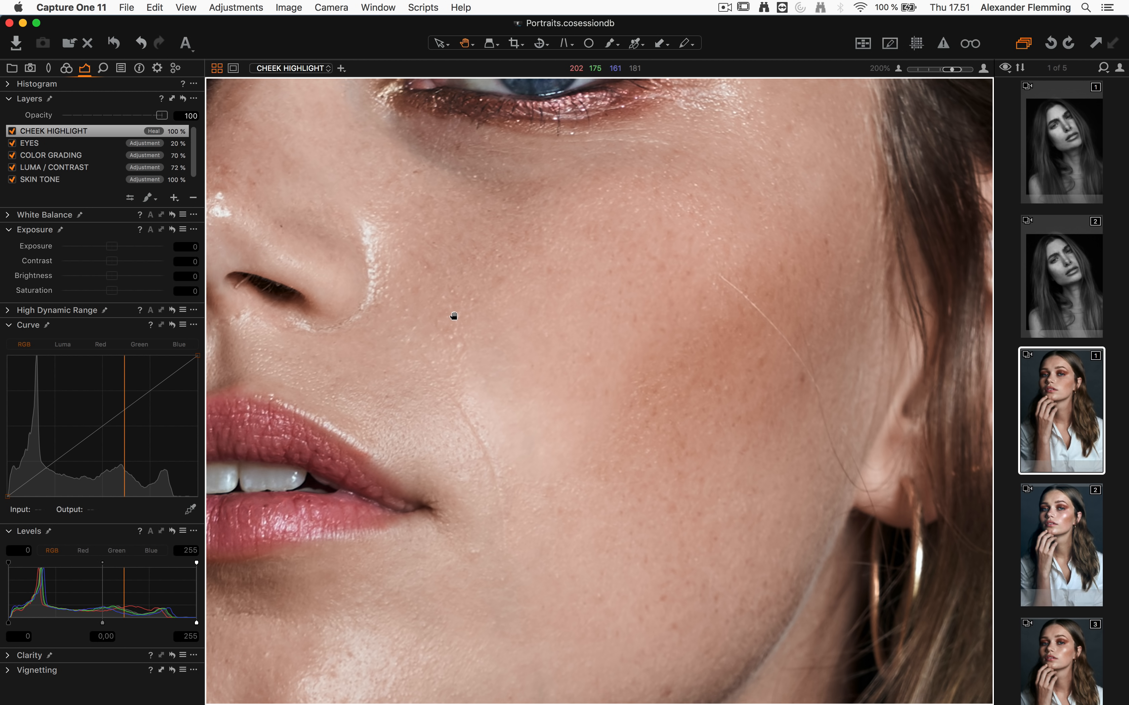
# Lower the CHEEK HIGHLIGHT heal layer's opacity to 34
pyautogui.click(461, 293)
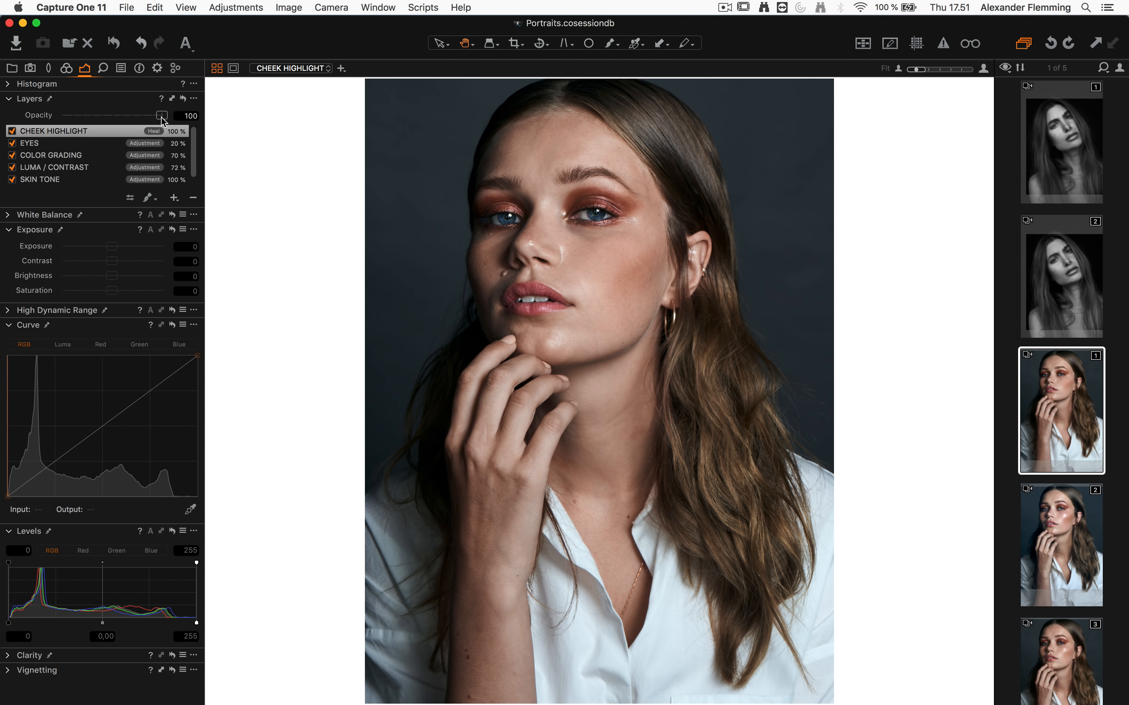
pyautogui.moveTo(162, 118); pyautogui.dragTo(99, 115)
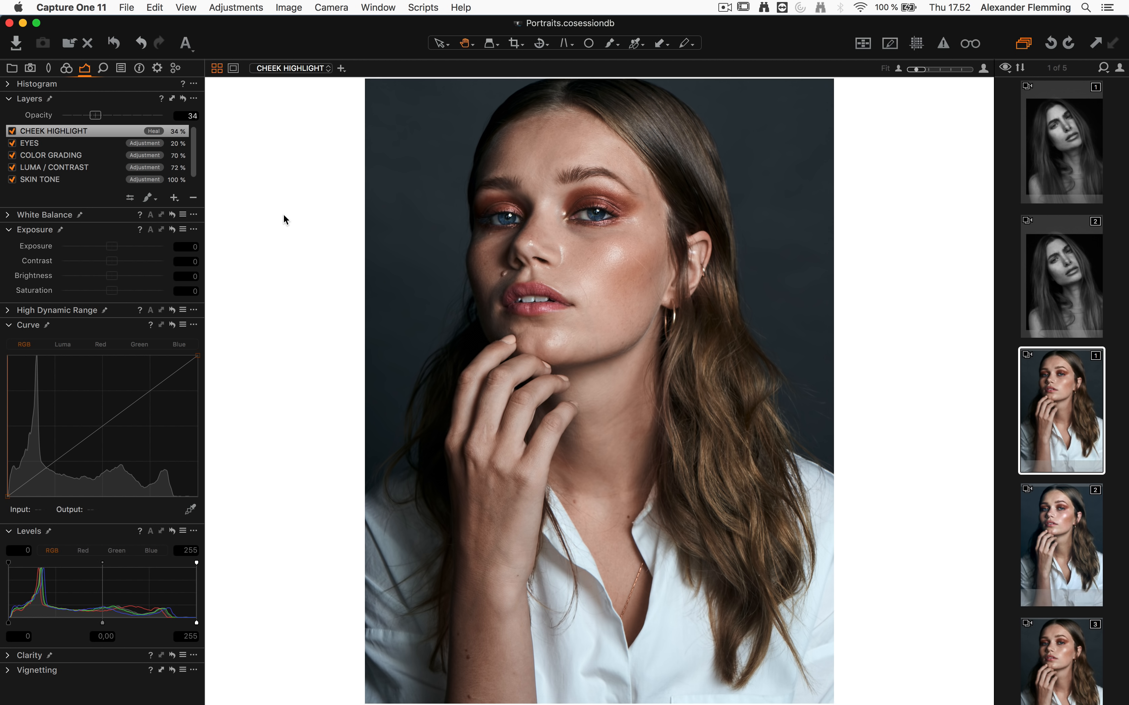
pyautogui.click(289, 222)
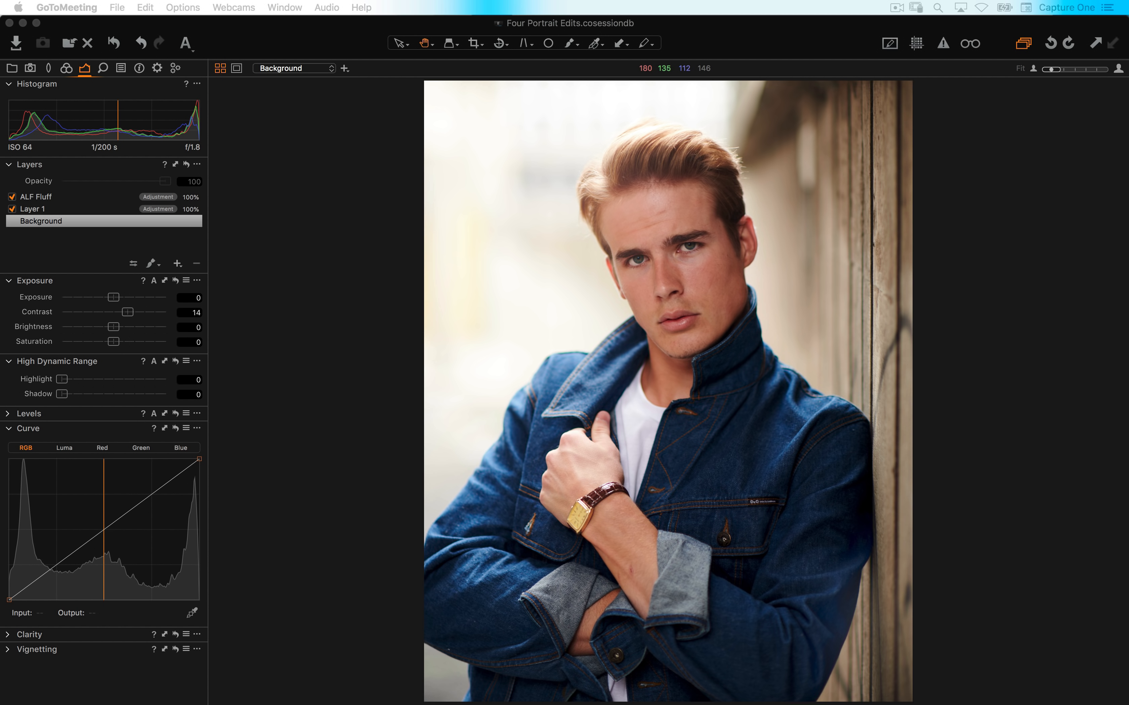
# Switch to Chrome, enlarge the window showing the Capture One Learning Hub, and look over its address and tutorial filters
pyautogui.moveTo(1128, 420); pyautogui.dragTo(626, 23)
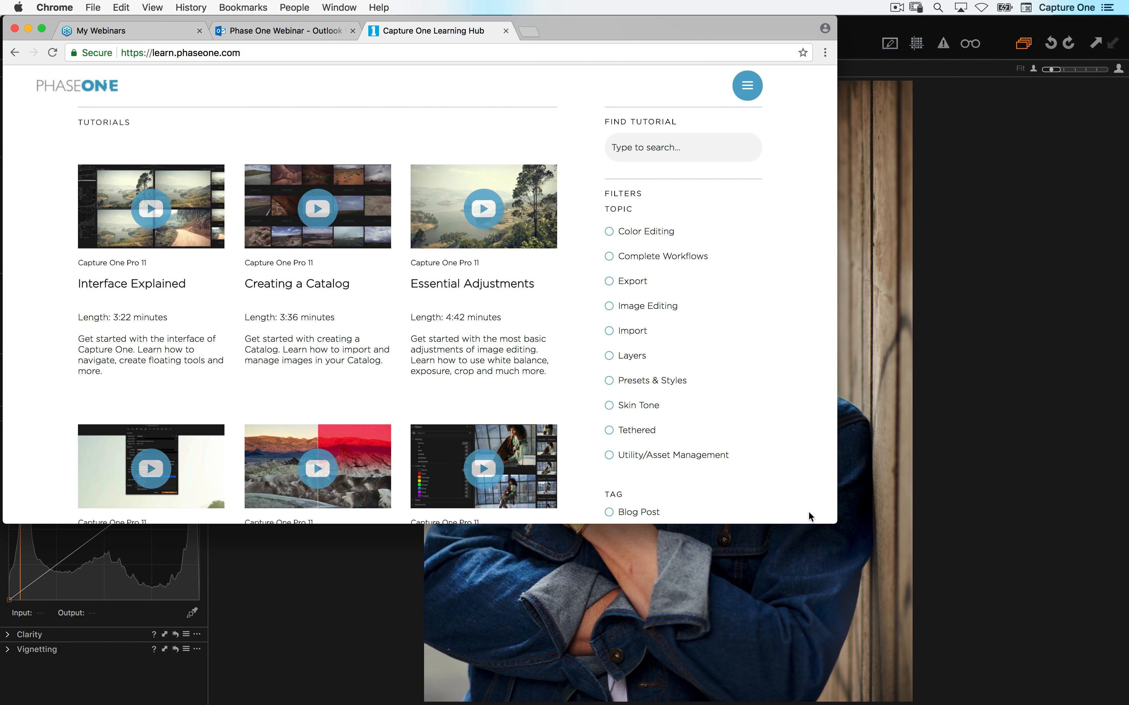
pyautogui.moveTo(835, 522); pyautogui.dragTo(1128, 704)
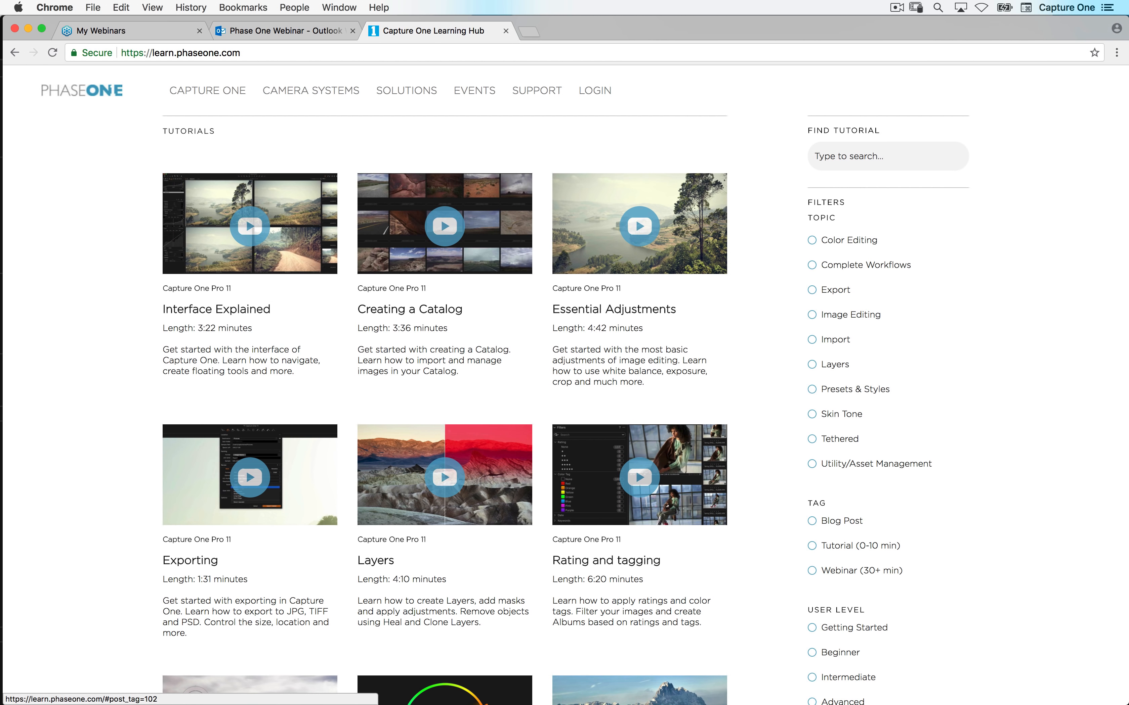
pyautogui.click(297, 52)
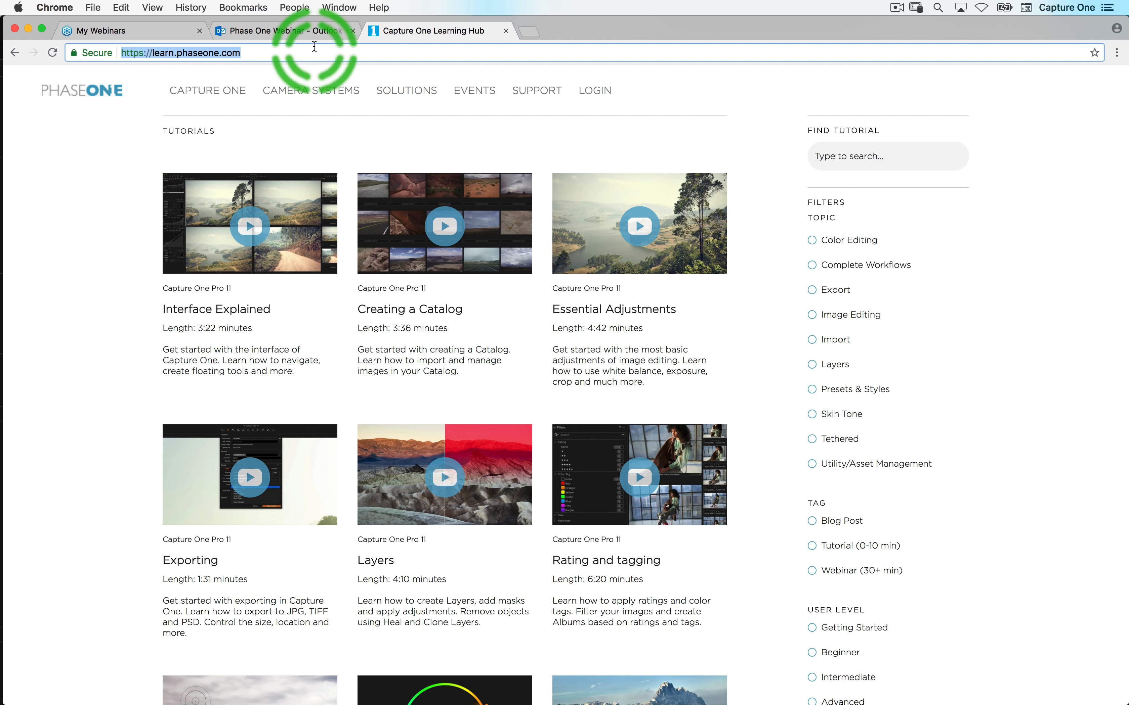
pyautogui.scroll(-2, 859, 327)
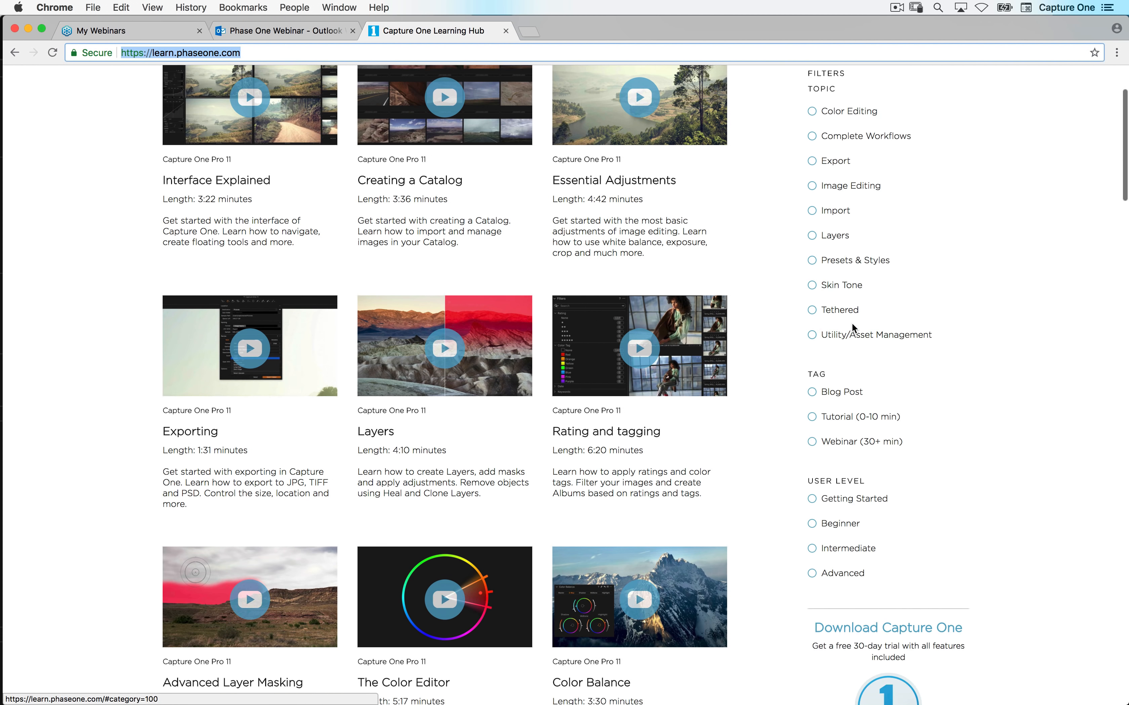
pyautogui.scroll(2, 856, 347)
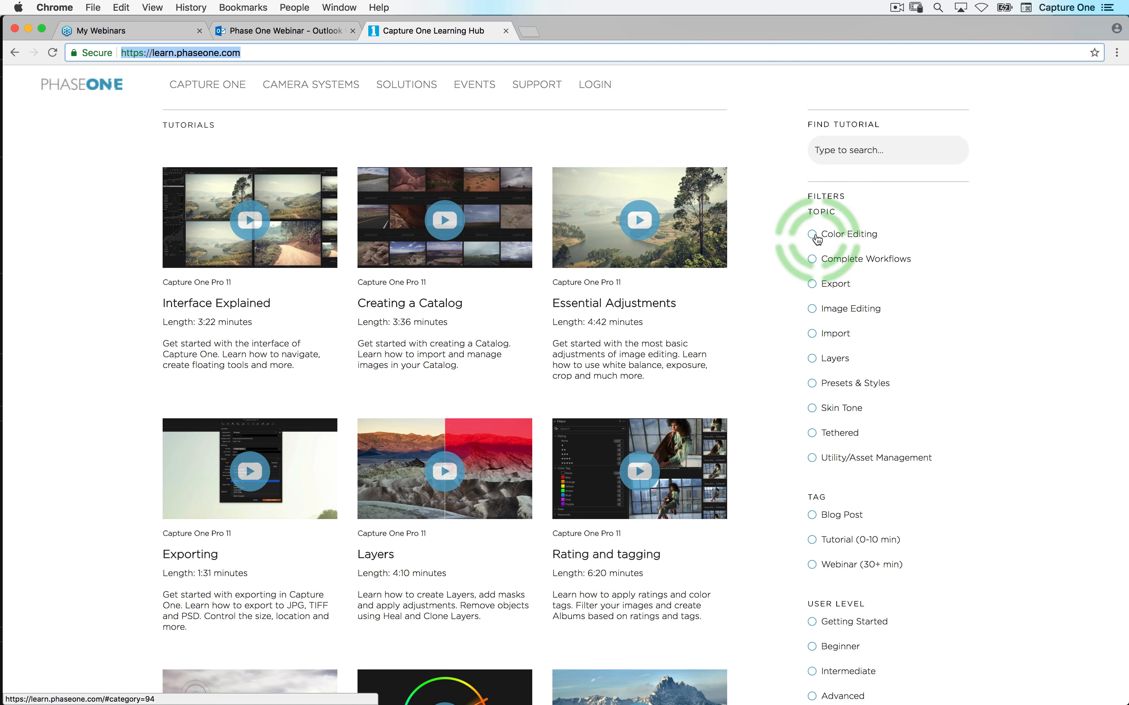
# Filter the Learning Hub tutorials by the Color Editing topic and browse the matching entries
pyautogui.click(815, 242)
pyautogui.scroll(-6, 762, 269)
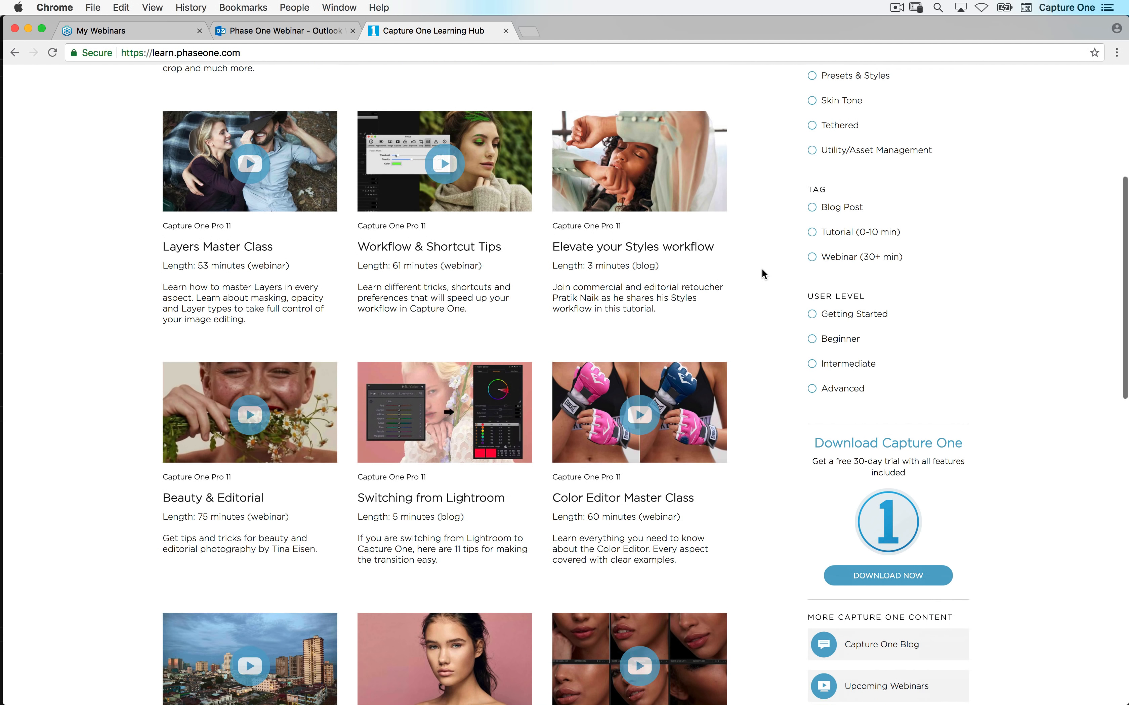
pyautogui.scroll(7, 759, 282)
pyautogui.scroll(-2, 764, 336)
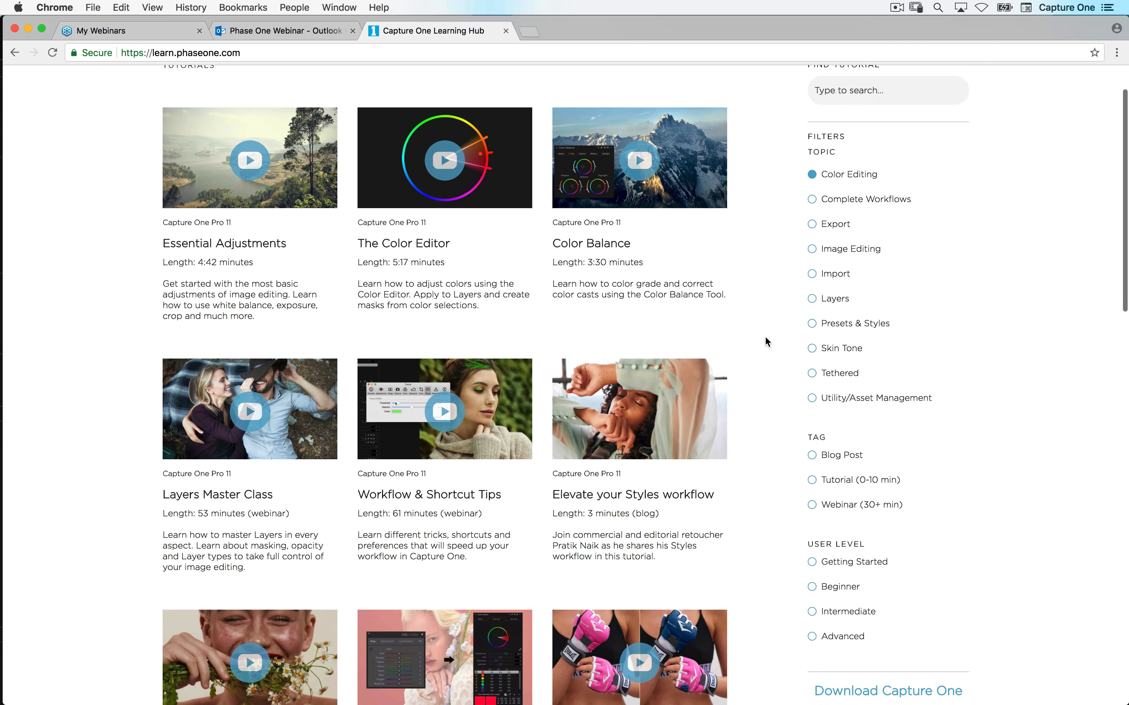
# Narrow the Color Editing tutorials by the Tutorial (0-10 min) and Blog Post tags, then keep only Blog Post
pyautogui.click(812, 469)
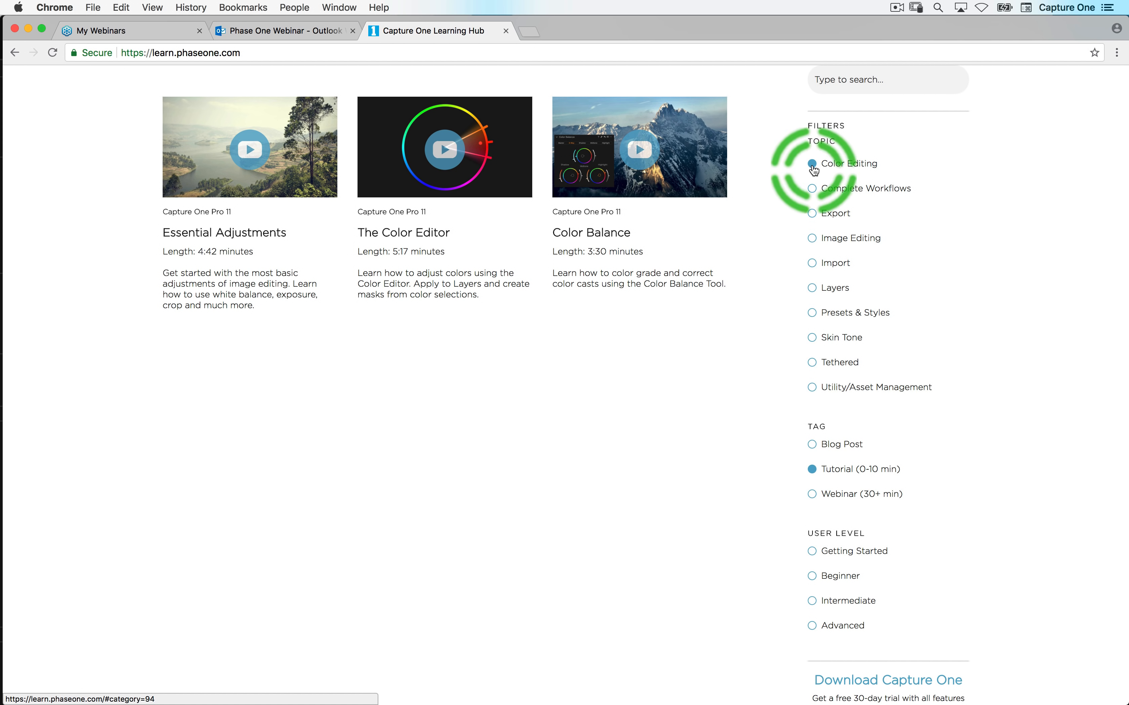
pyautogui.click(812, 444)
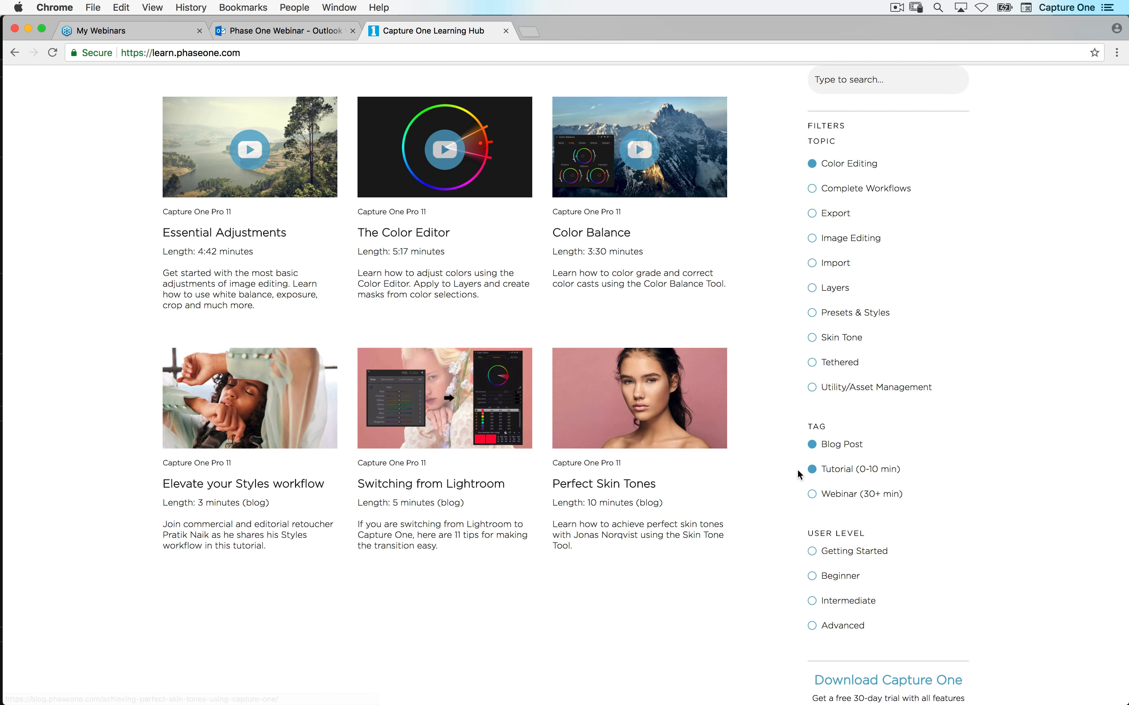
pyautogui.scroll(2, 622, 393)
pyautogui.scroll(-1, 622, 393)
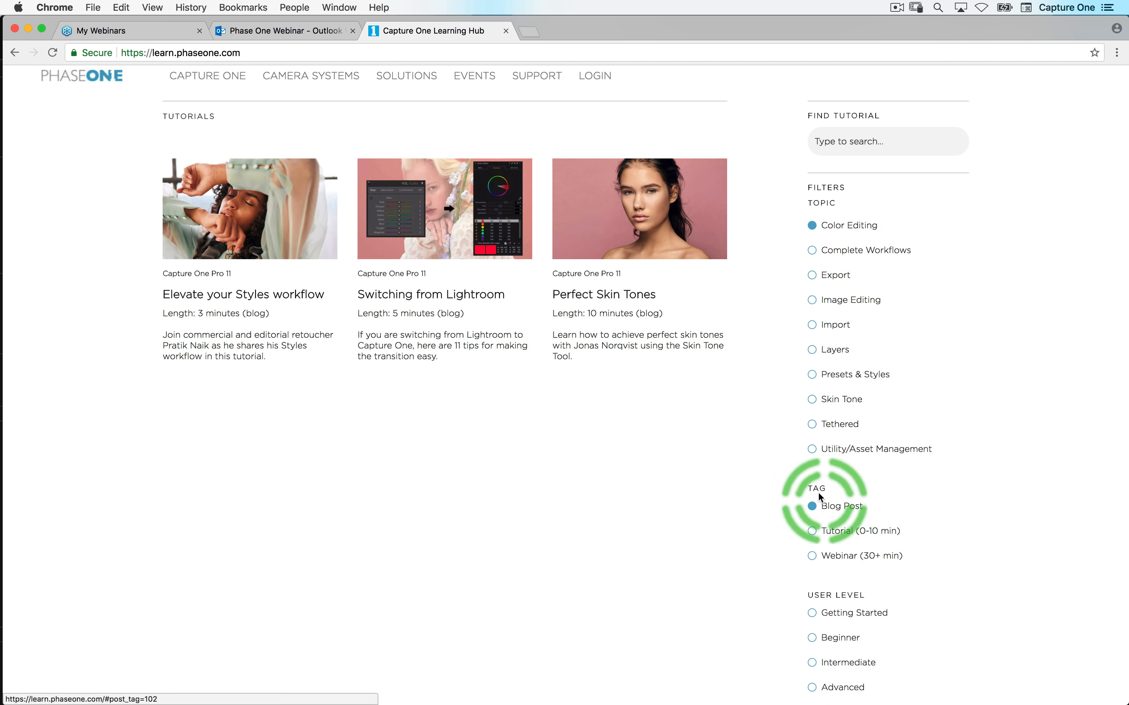
pyautogui.scroll(-2, 753, 406)
pyautogui.scroll(1, 765, 406)
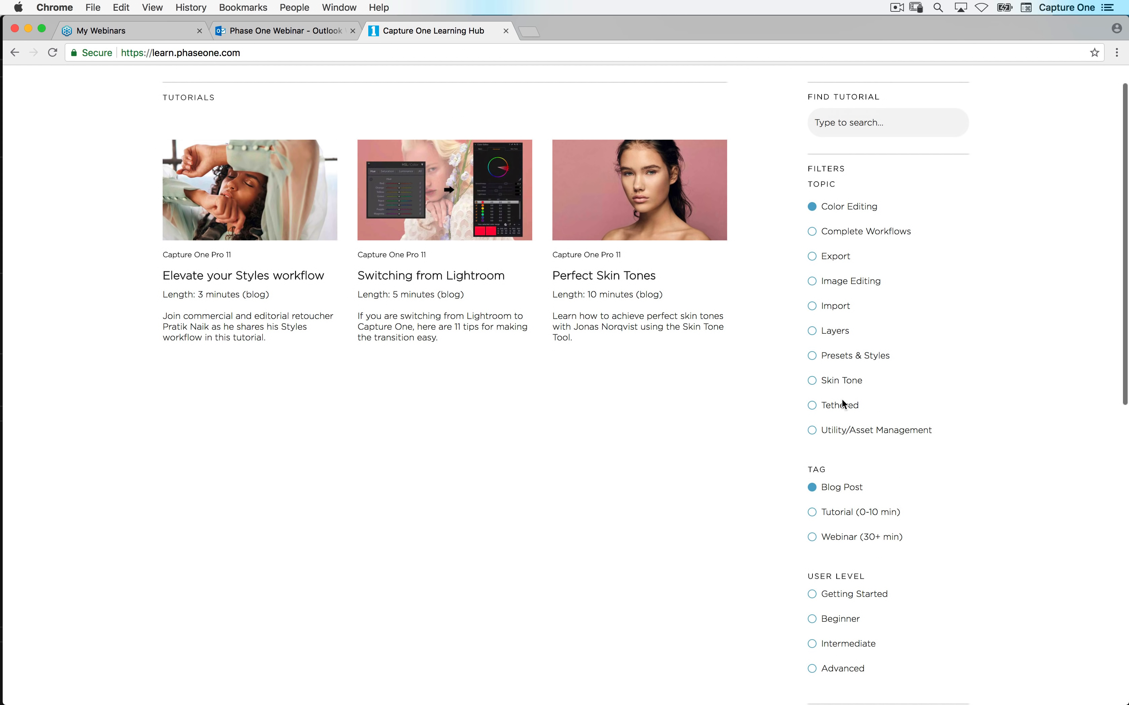
# Clear the Color Editing and Blog Post filters, filter the tutorials by the Layers topic, and browse them
pyautogui.scroll(-1, 743, 471)
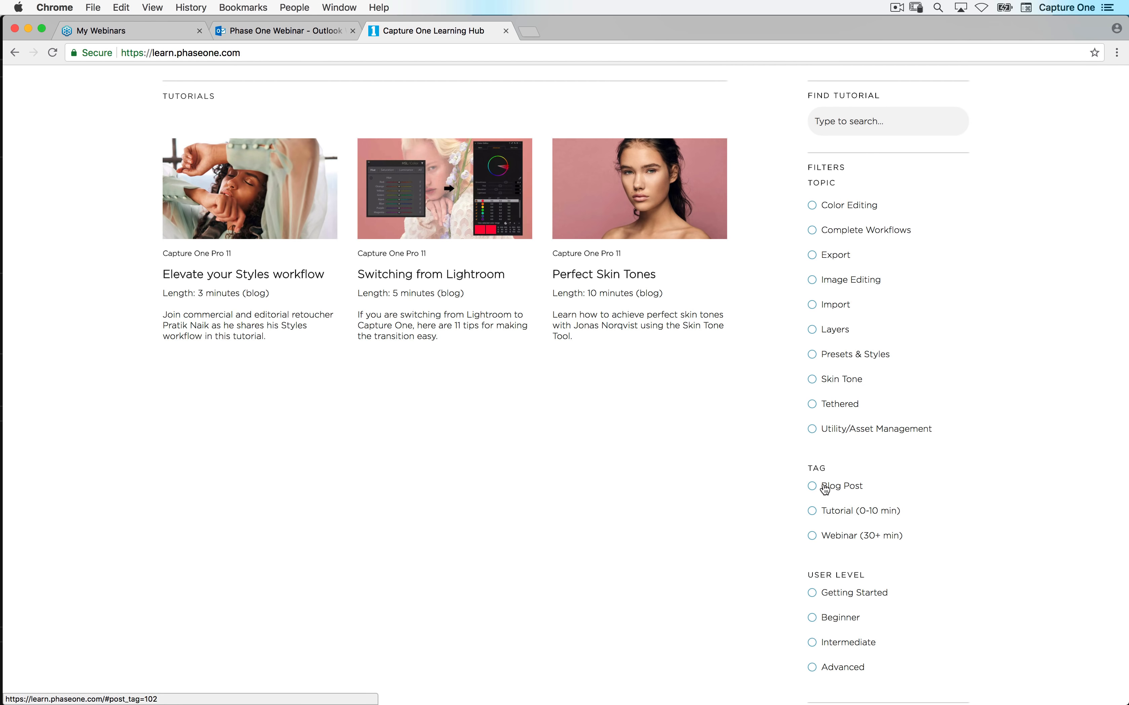
pyautogui.click(813, 487)
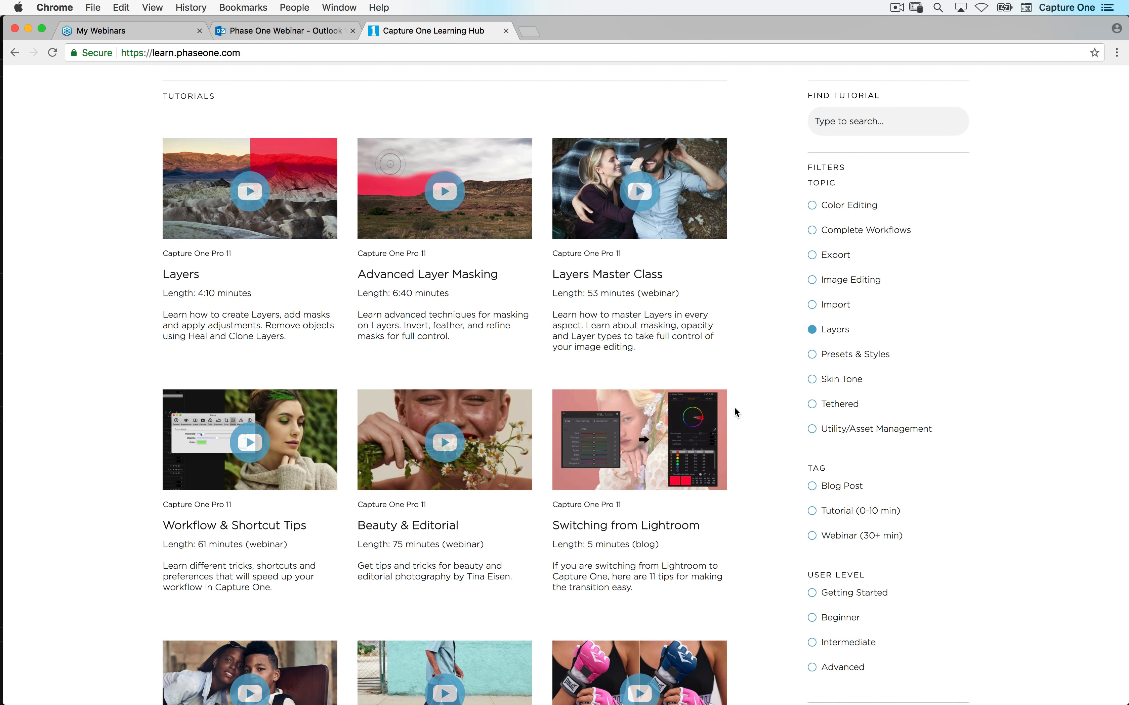
pyautogui.scroll(-4, 771, 350)
pyautogui.scroll(2, 765, 373)
pyautogui.scroll(2, 764, 420)
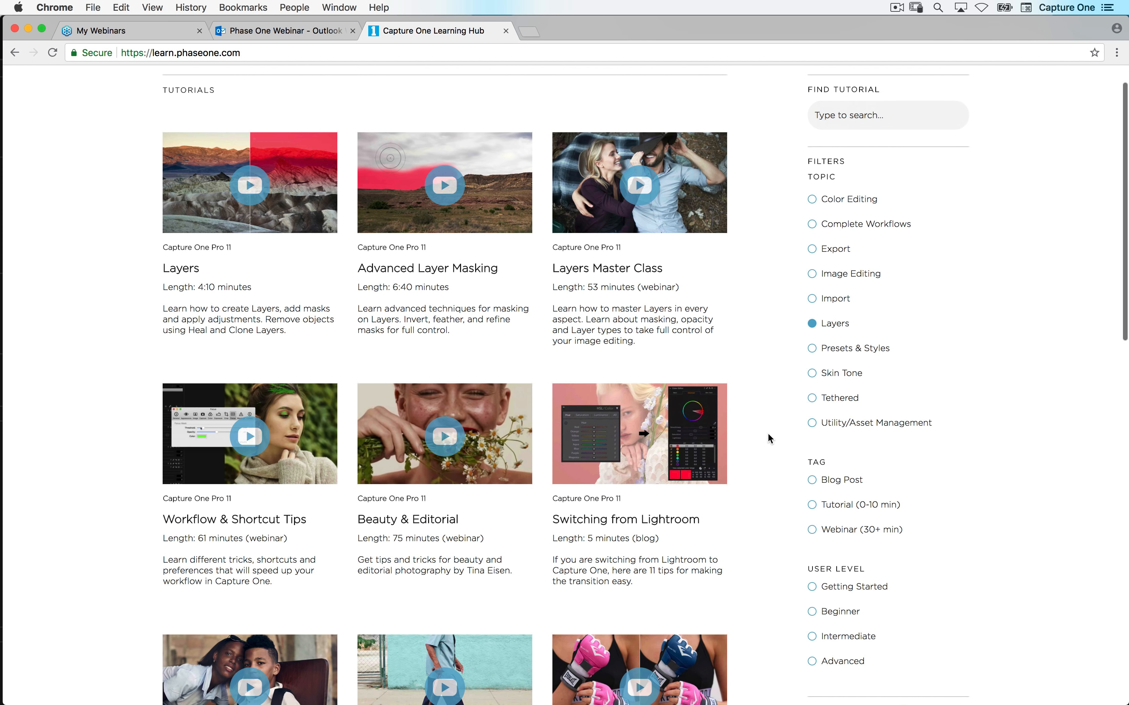
pyautogui.scroll(-3, 754, 475)
# Check the Layers content under the Blog Post, Tutorial (0-10 min) and Webinar (30+ min) tags, and clear the tags again
pyautogui.click(810, 379)
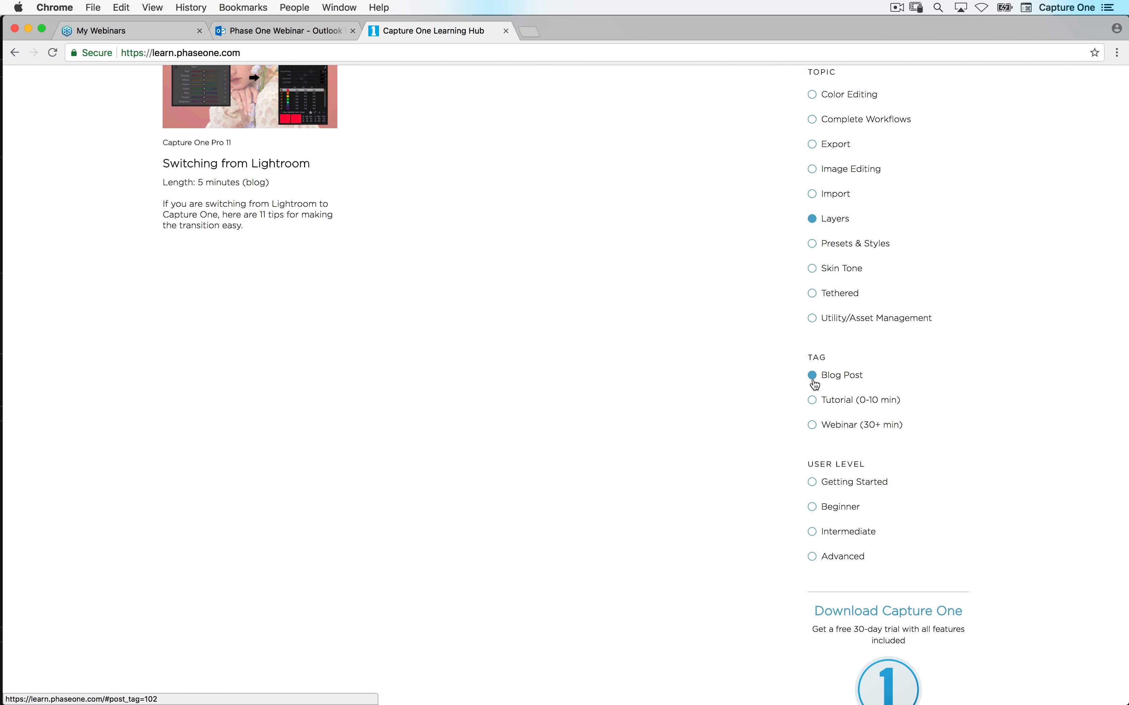
pyautogui.click(810, 401)
pyautogui.click(812, 426)
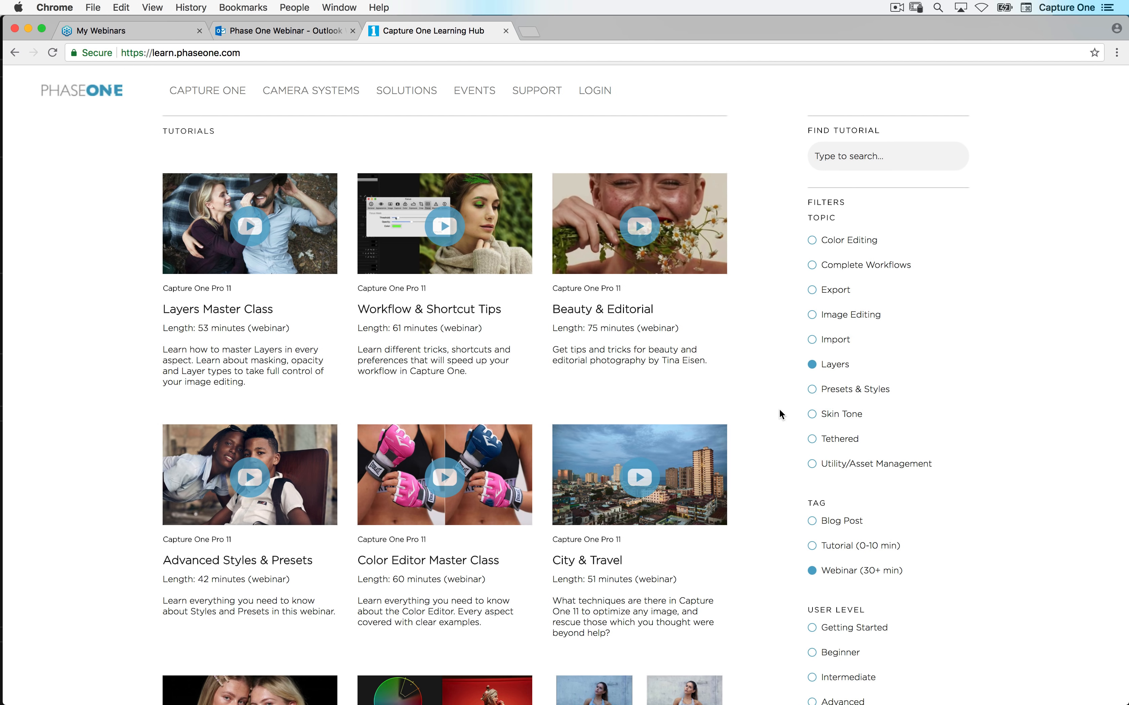
pyautogui.click(811, 571)
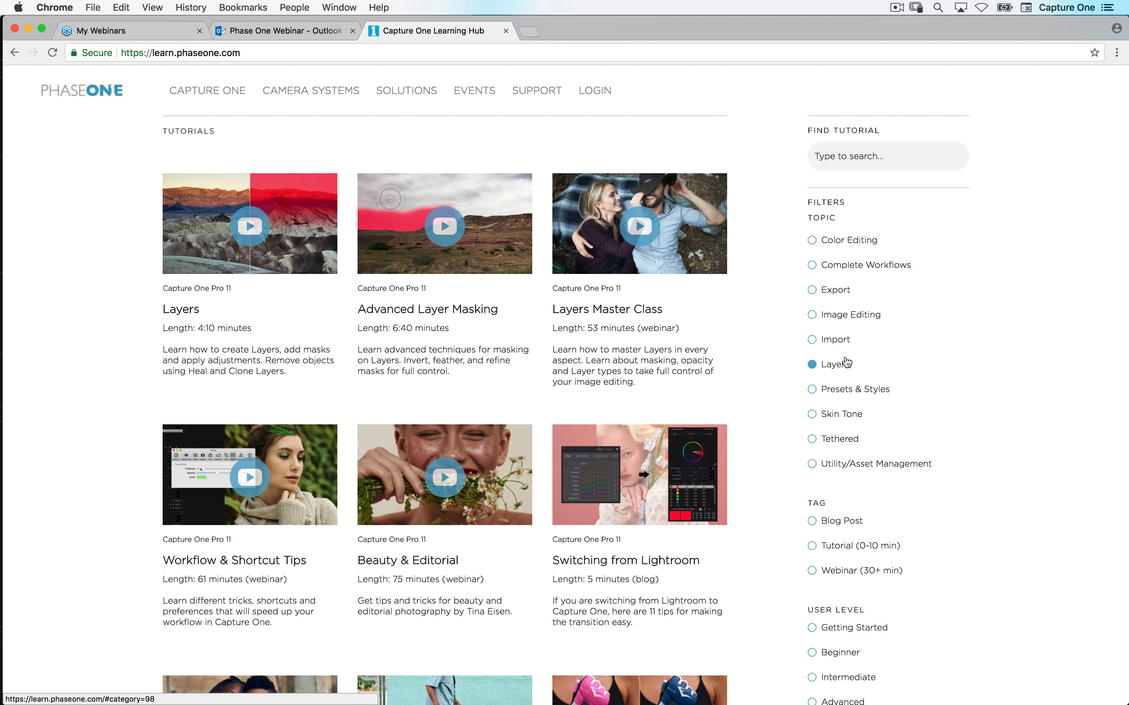
pyautogui.rightClick(846, 364)
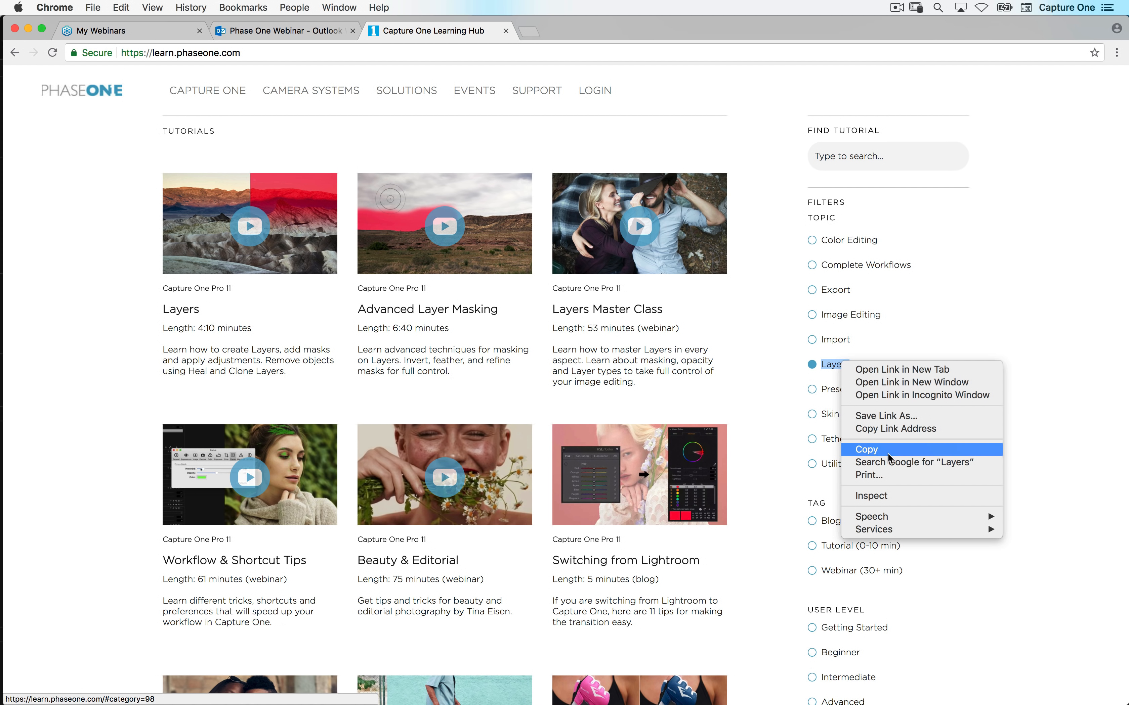
pyautogui.click(898, 455)
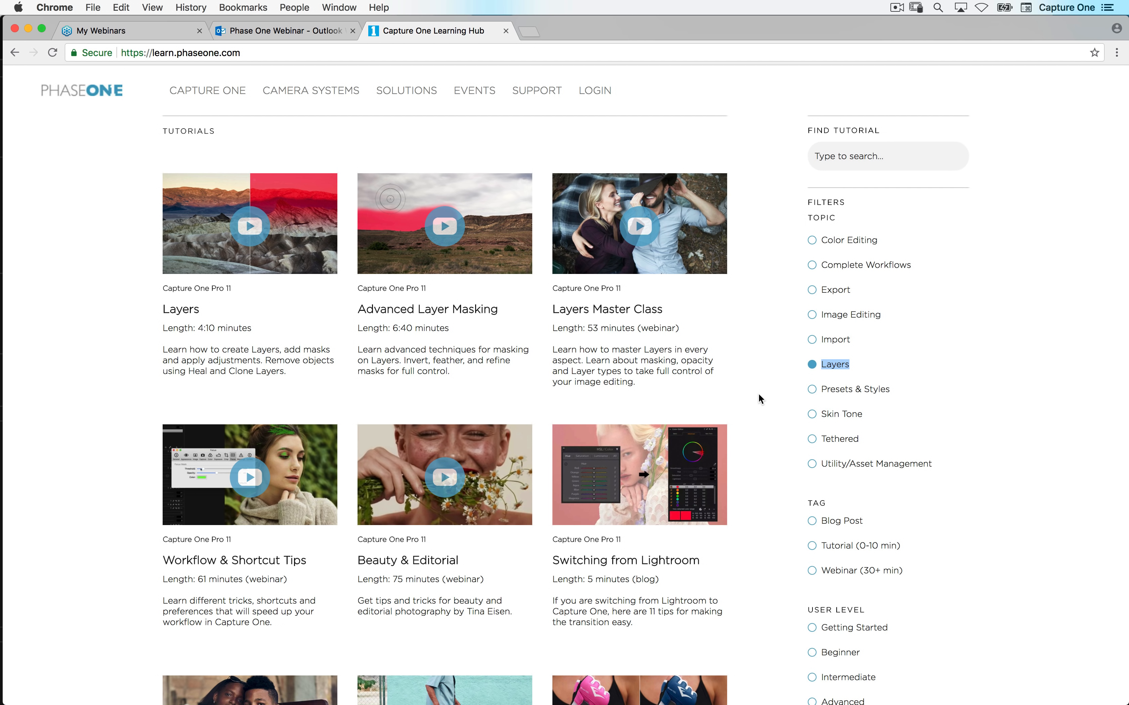
# Search the Learning Hub for "sessions" and look through the results
pyautogui.click(892, 156)
pyautogui.write('sessions')
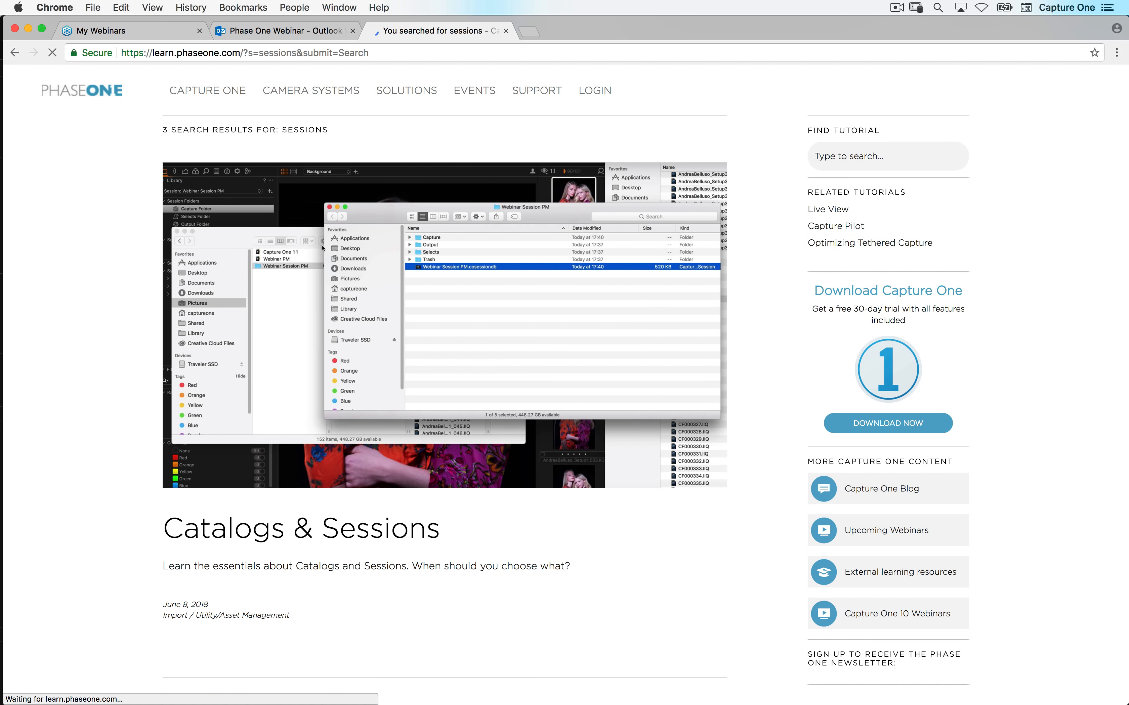
pyautogui.scroll(-10, 223, 362)
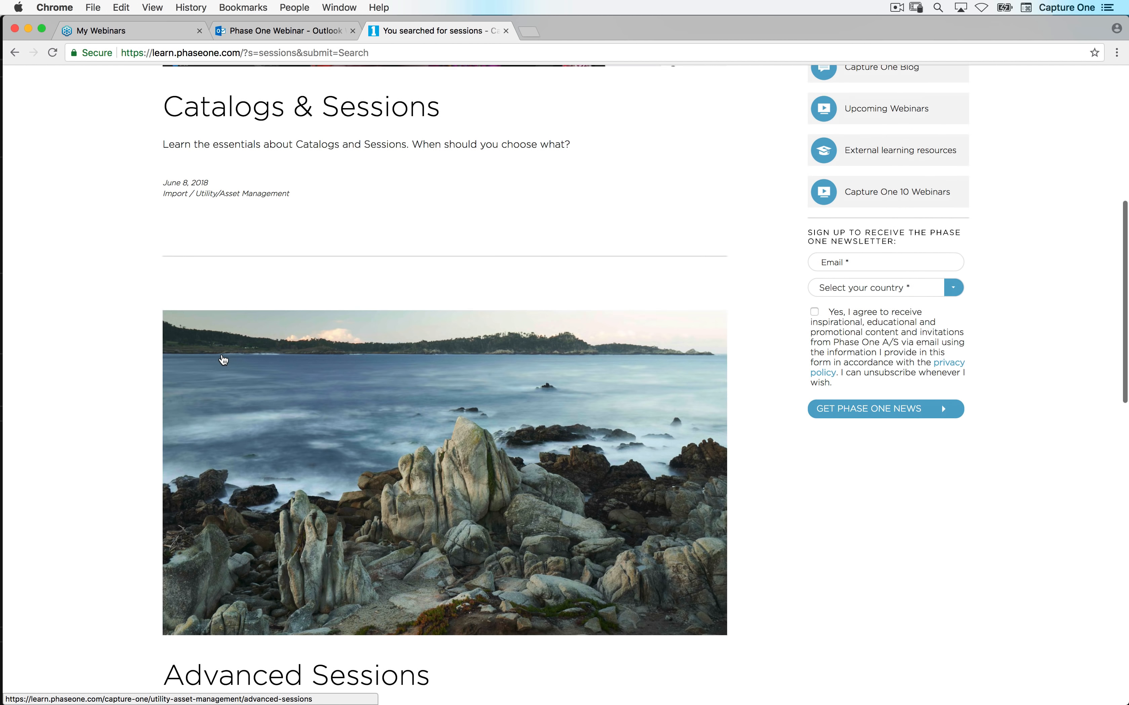
pyautogui.scroll(10, 223, 362)
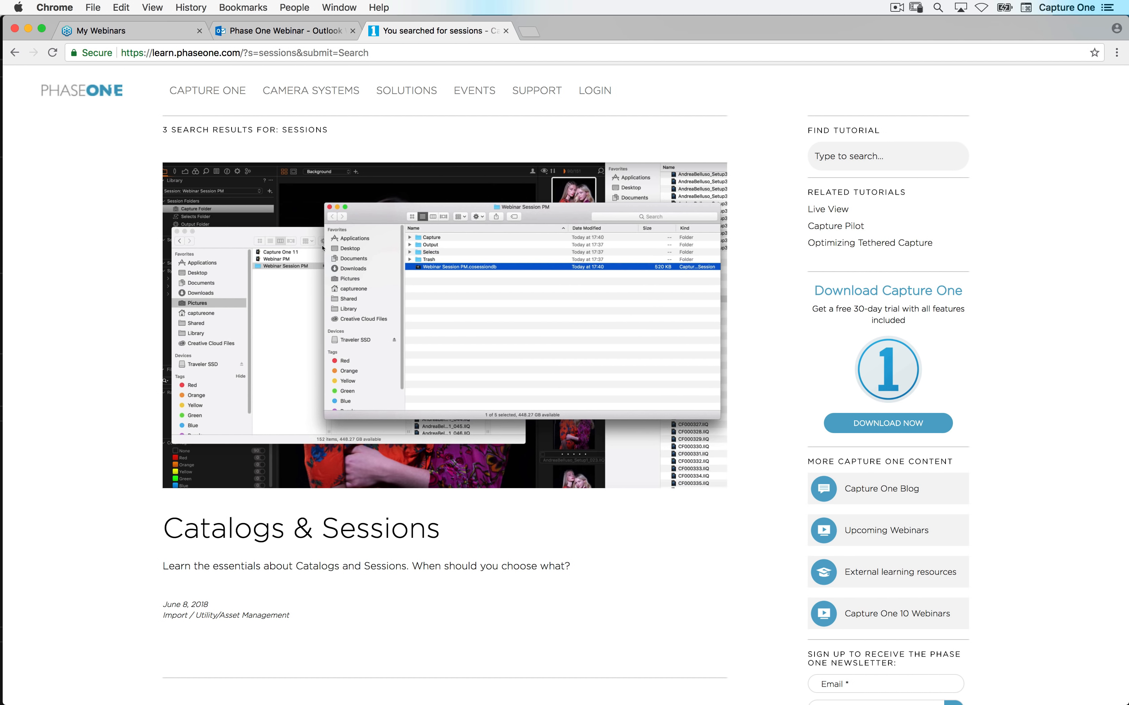
# Switch to Capture One and open its Resource Hub
pyautogui.press('super+Tab')
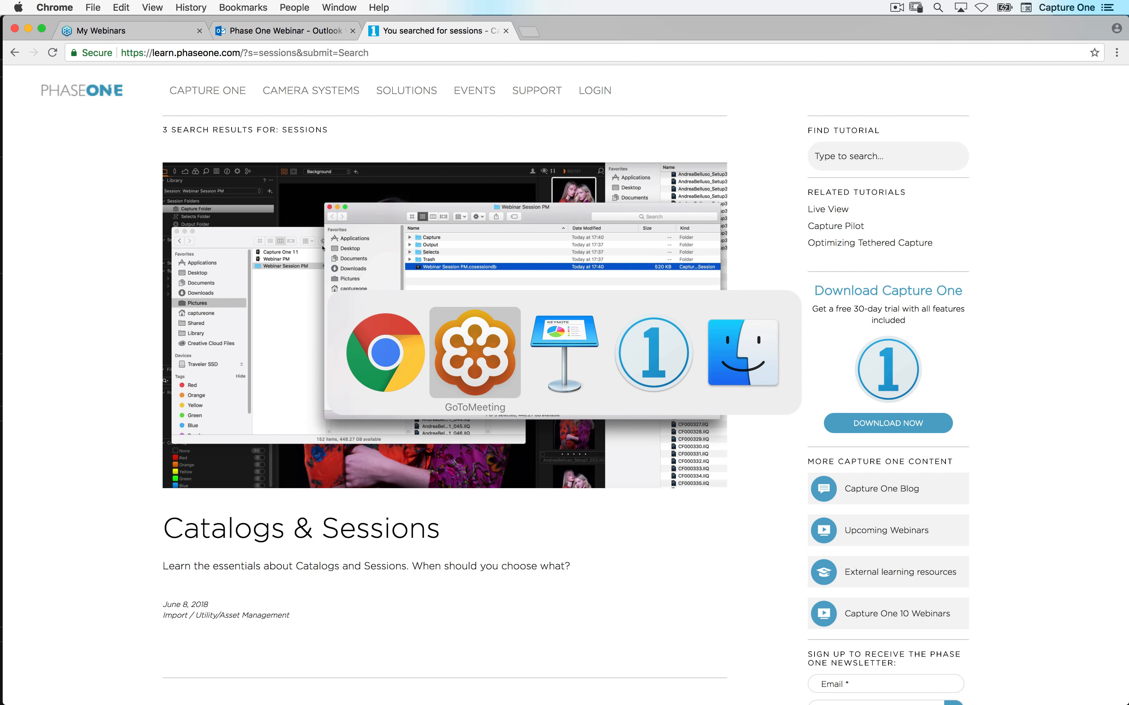
pyautogui.press('super+Tab')
pyautogui.press('super+Tab')
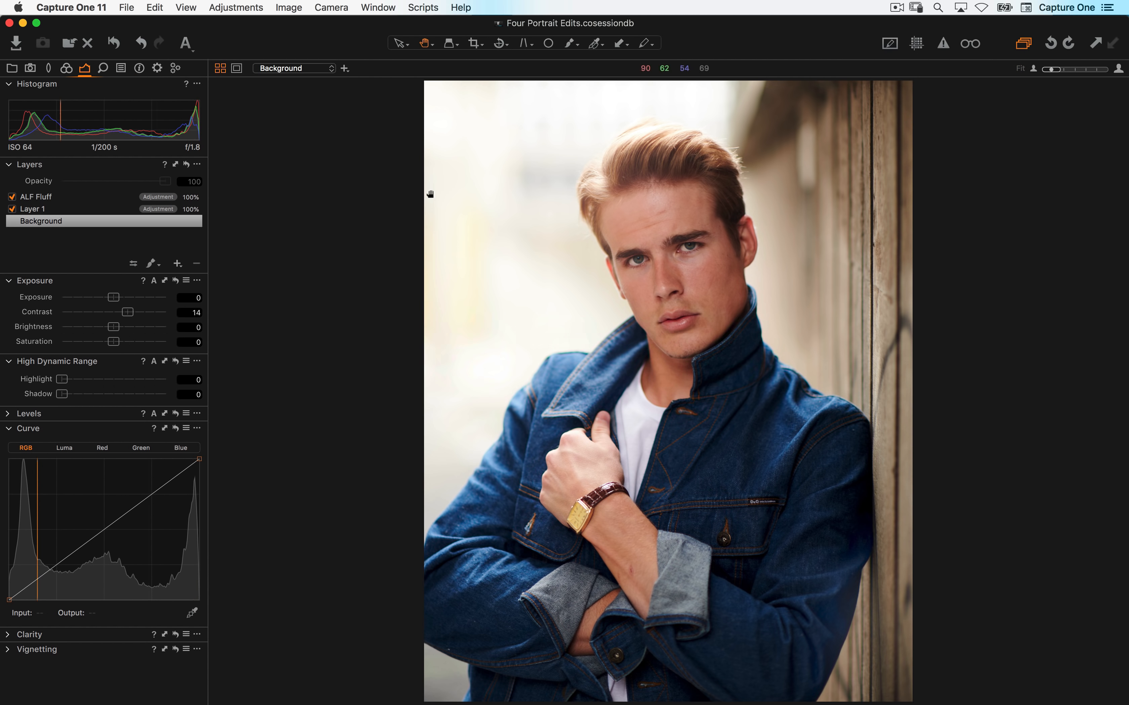
pyautogui.click(460, 9)
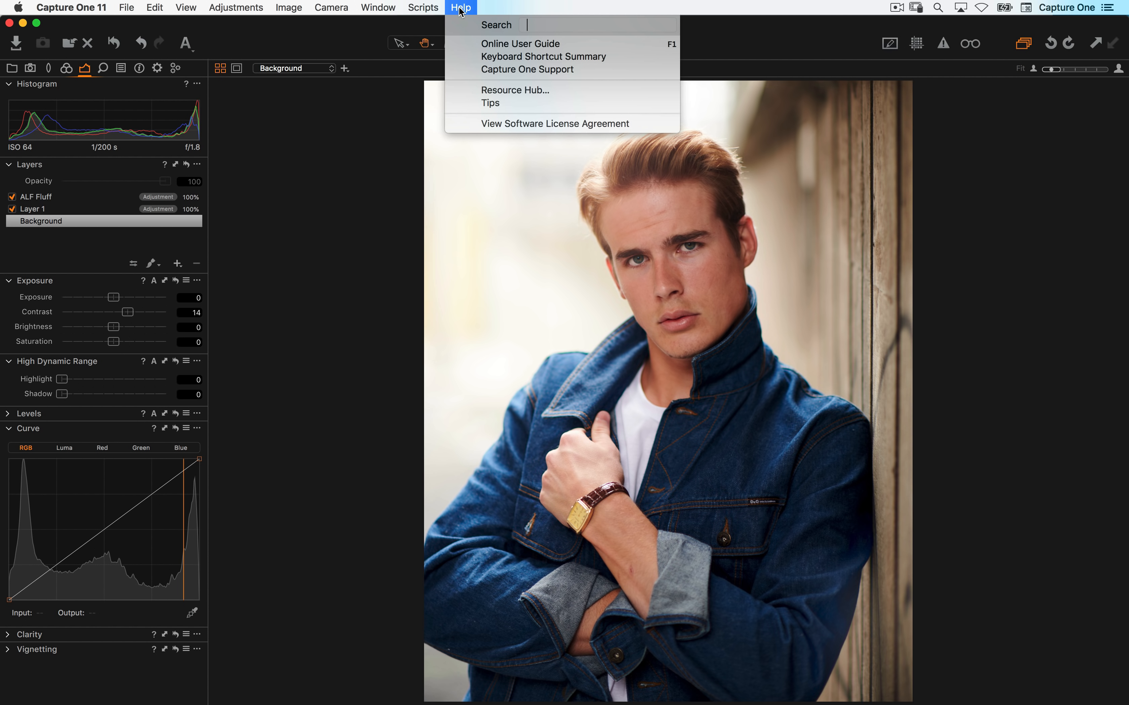
pyautogui.click(491, 144)
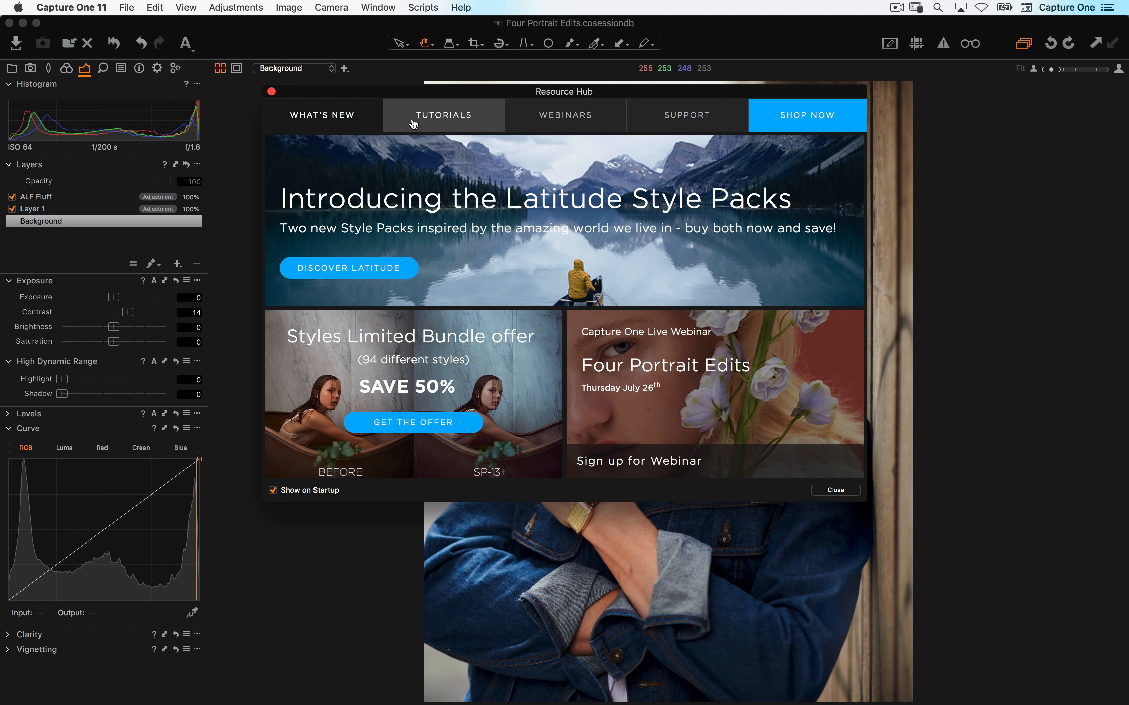
# View the Resource Hub's tutorials, open the full tutorial playlist online, and return to view the upcoming and recorded webinars
pyautogui.click(454, 123)
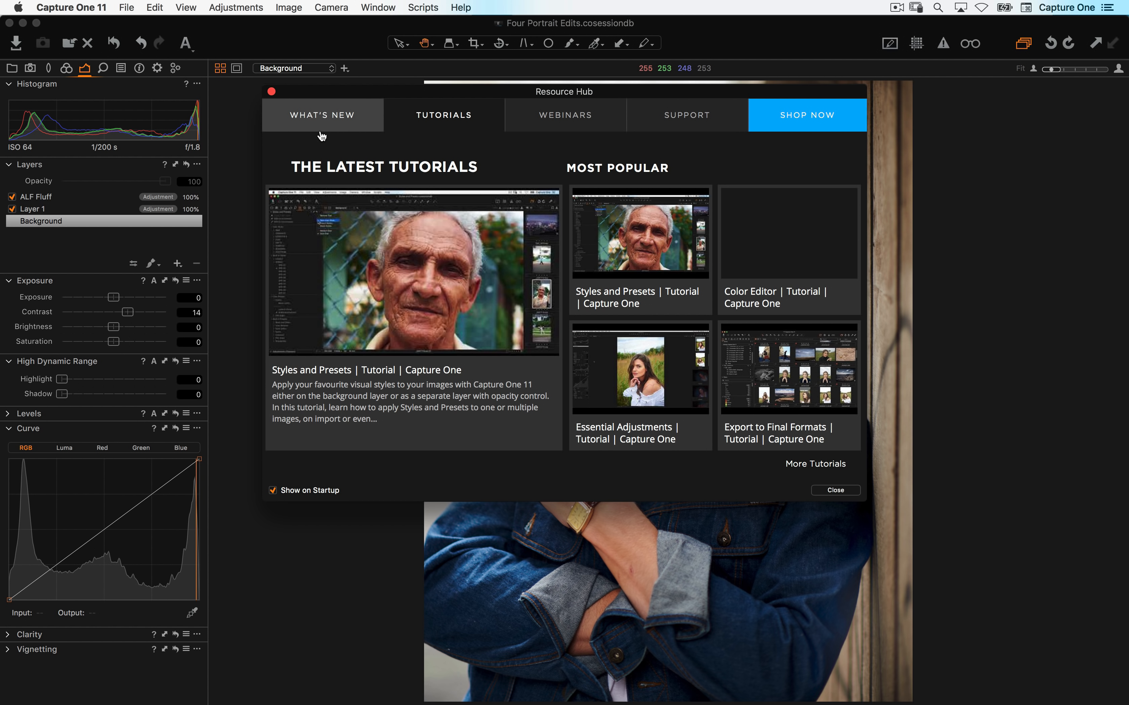
pyautogui.click(811, 464)
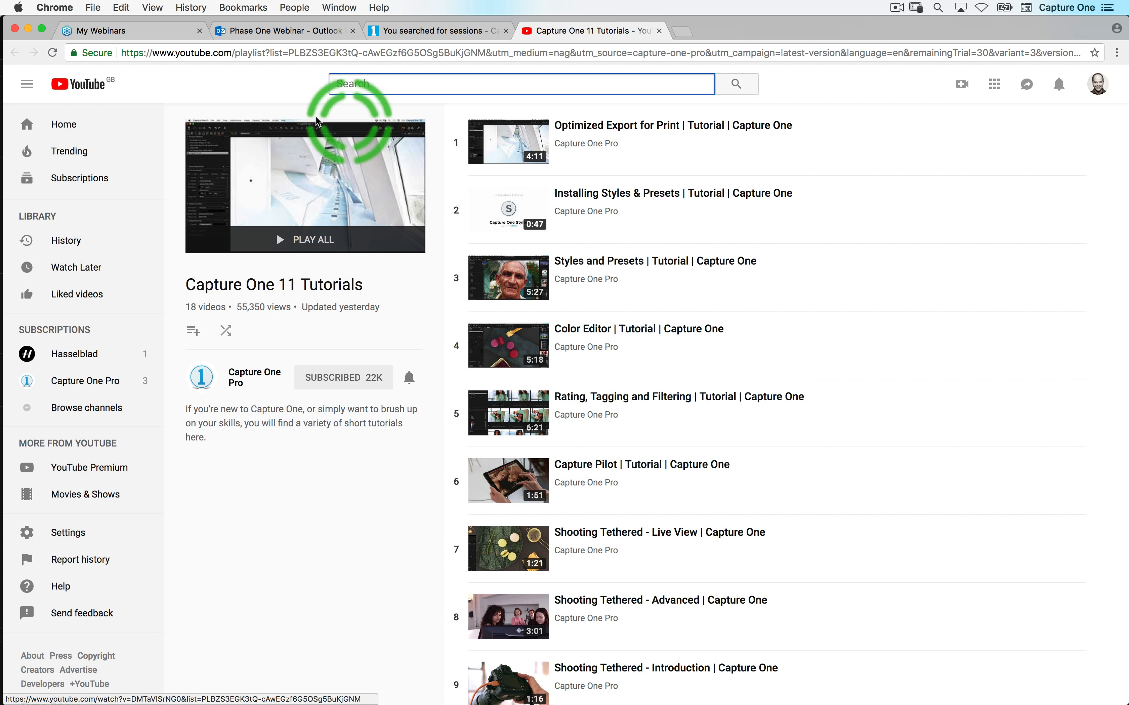
pyautogui.press('super+Tab')
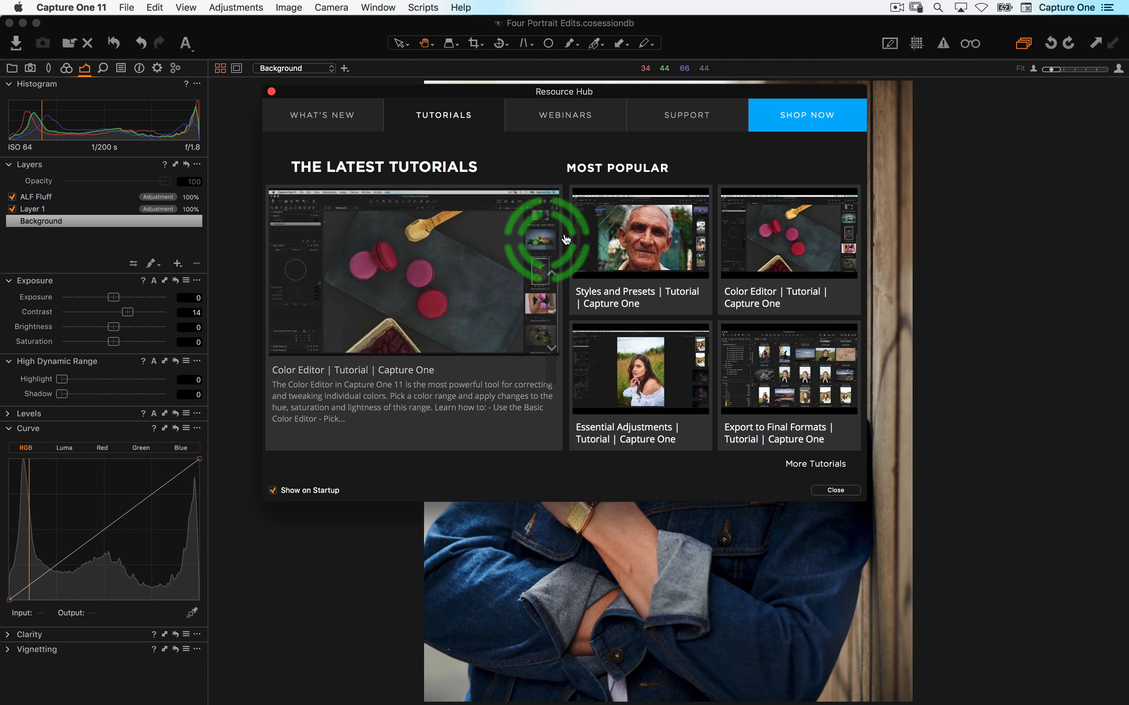
pyautogui.click(581, 117)
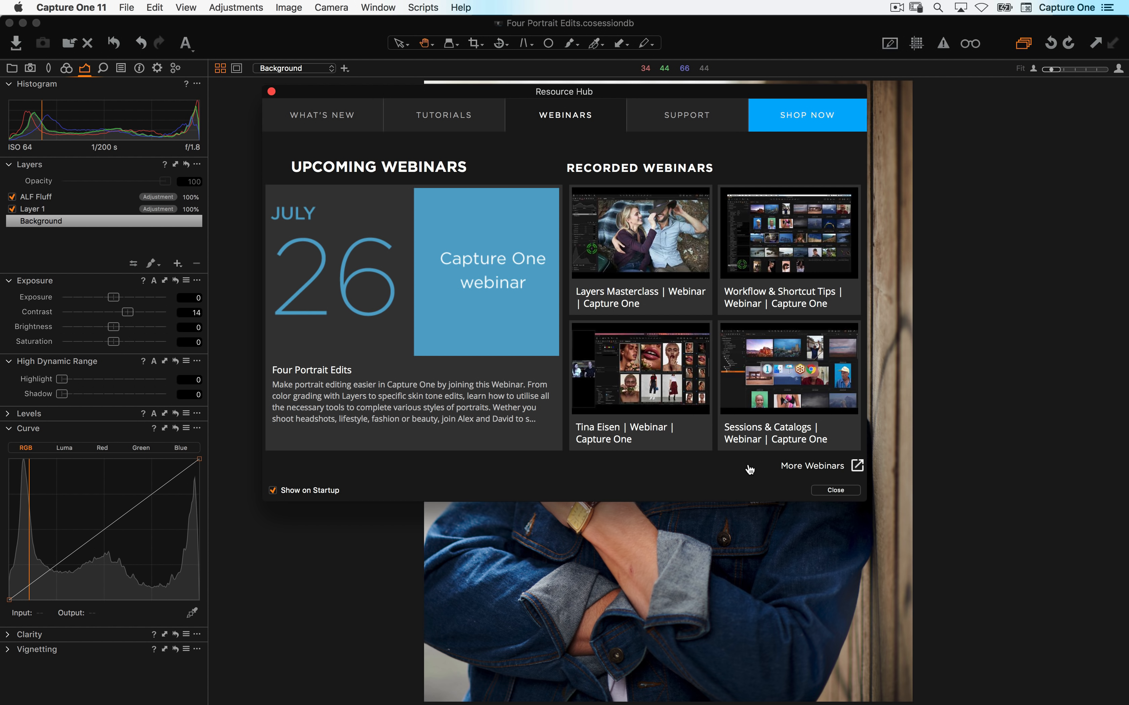
# Switch to Chrome and close the YouTube tab with the Capture One 11 Tutorials playlist
pyautogui.press('super+Tab')
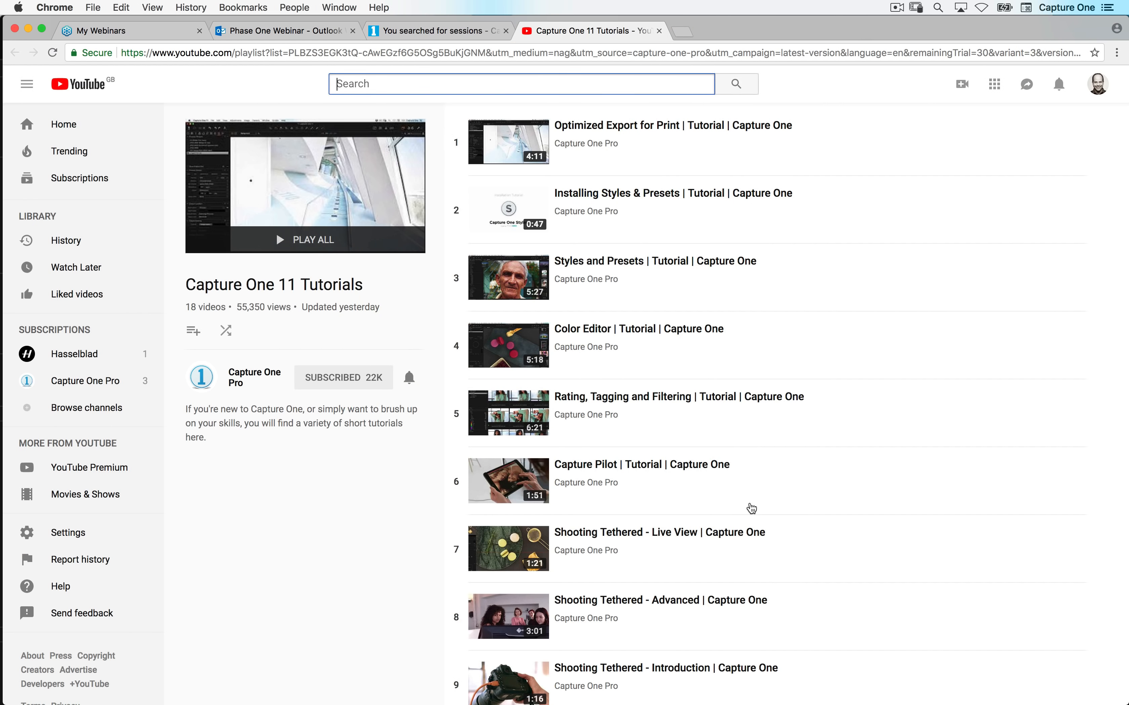
pyautogui.press('super+w')
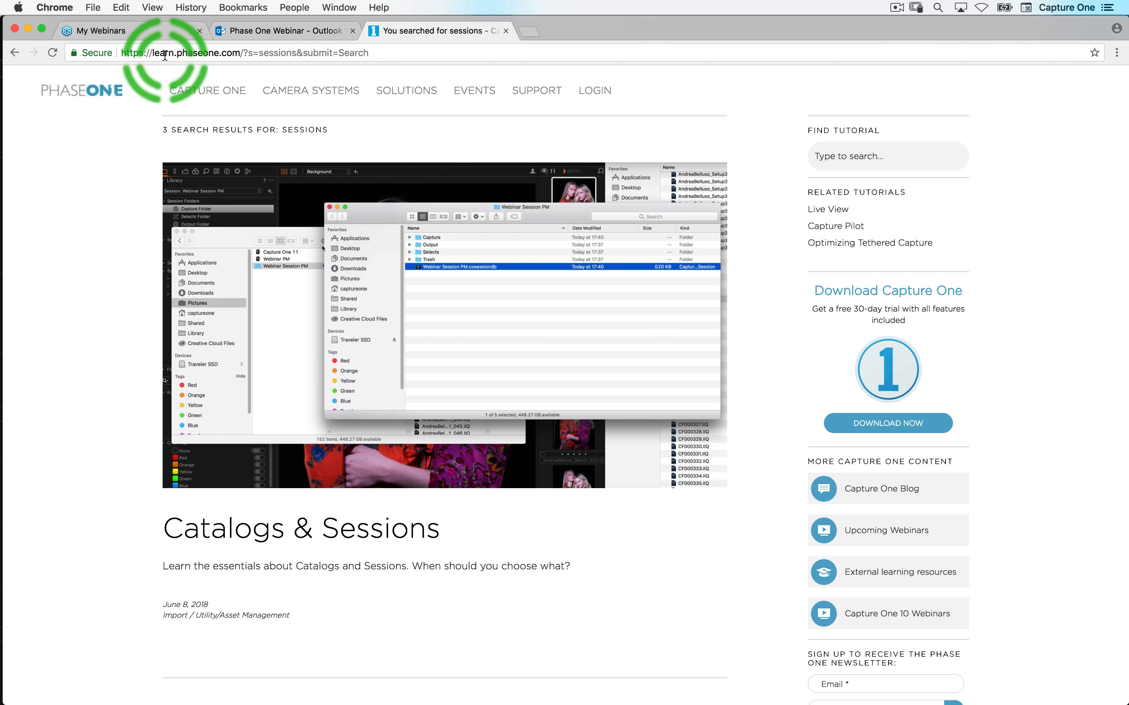